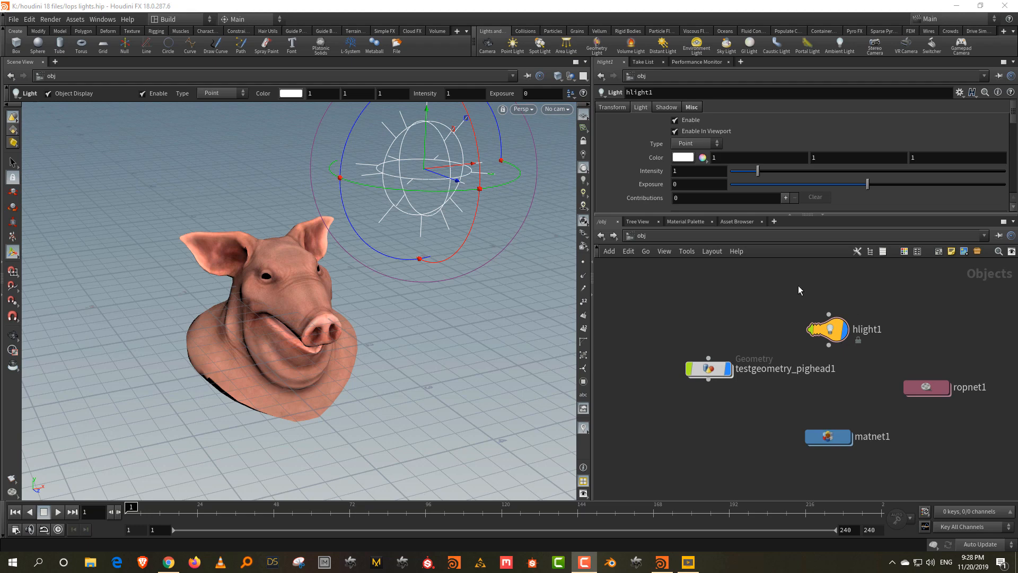
Examine the hlight1, testgeometry_pighead1, ropnet1, matnet1 and lopnet1 nodes at the object level
left_click_drag(826, 331, 827, 315)
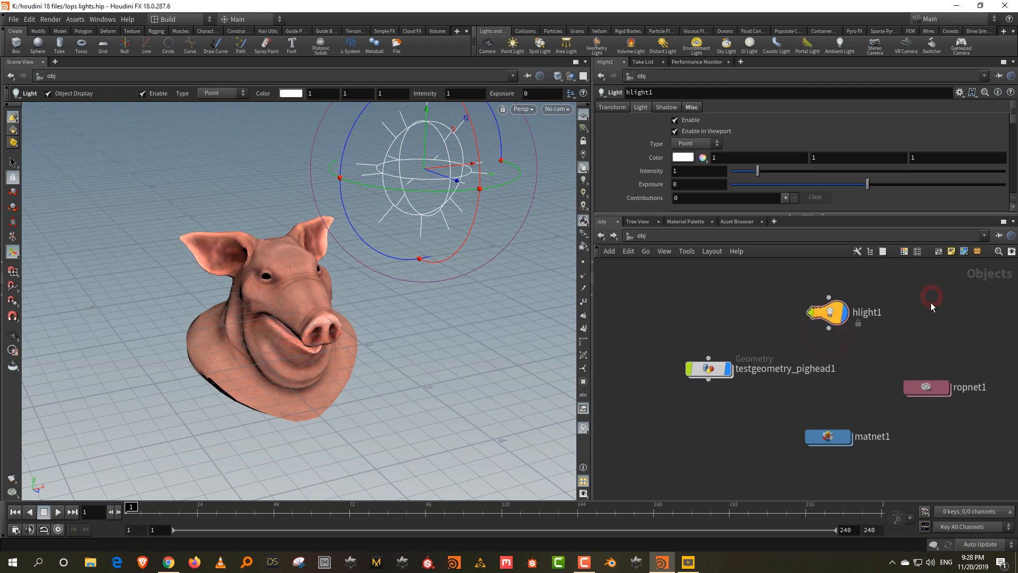
middle_click_drag(932, 307, 900, 303)
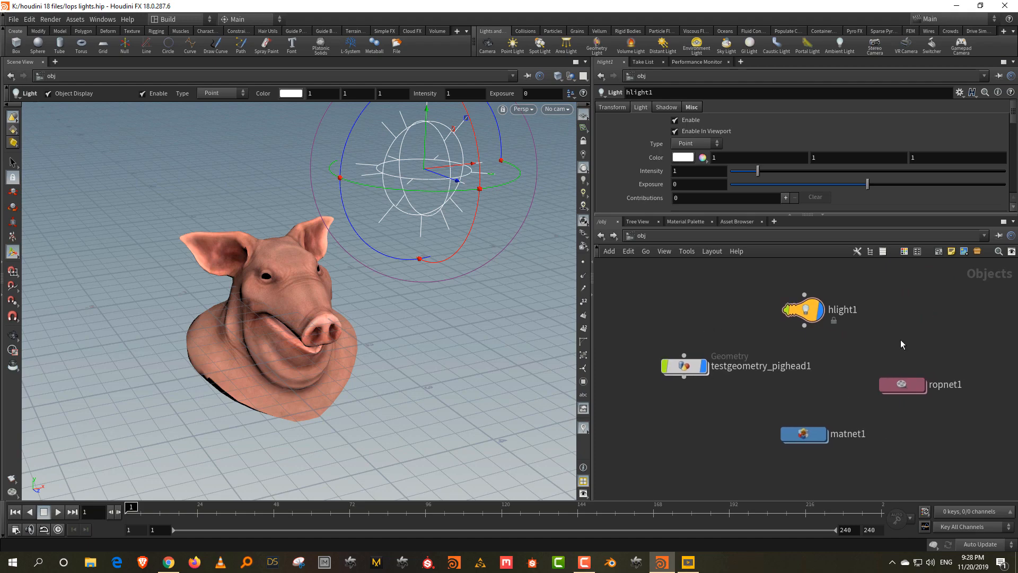
left_click_drag(746, 313, 631, 408)
left_click_drag(744, 350, 841, 273)
left_click_drag(933, 318, 790, 461)
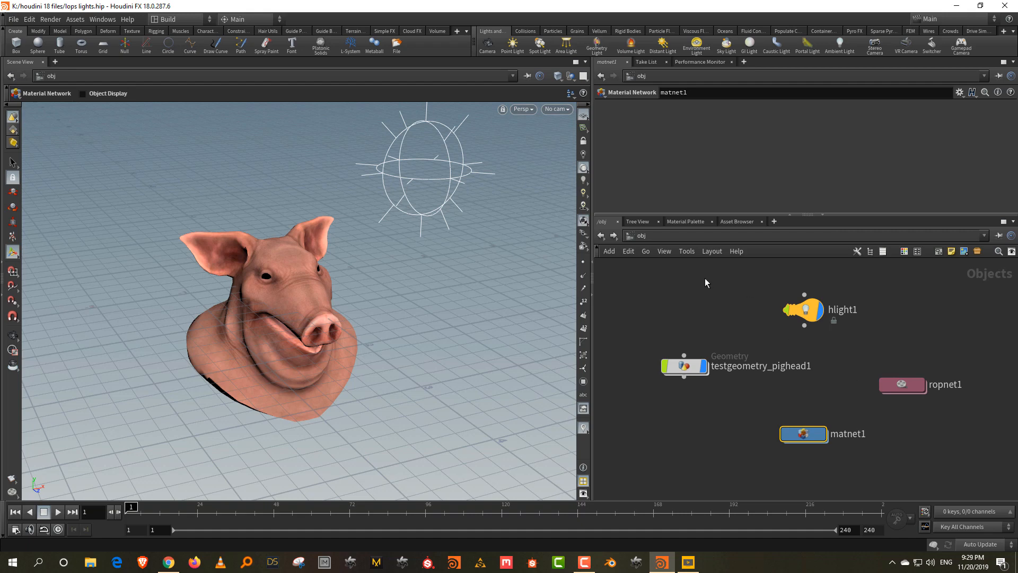
mouse_move(816, 312)
middle_click_drag(920, 374, 762, 367)
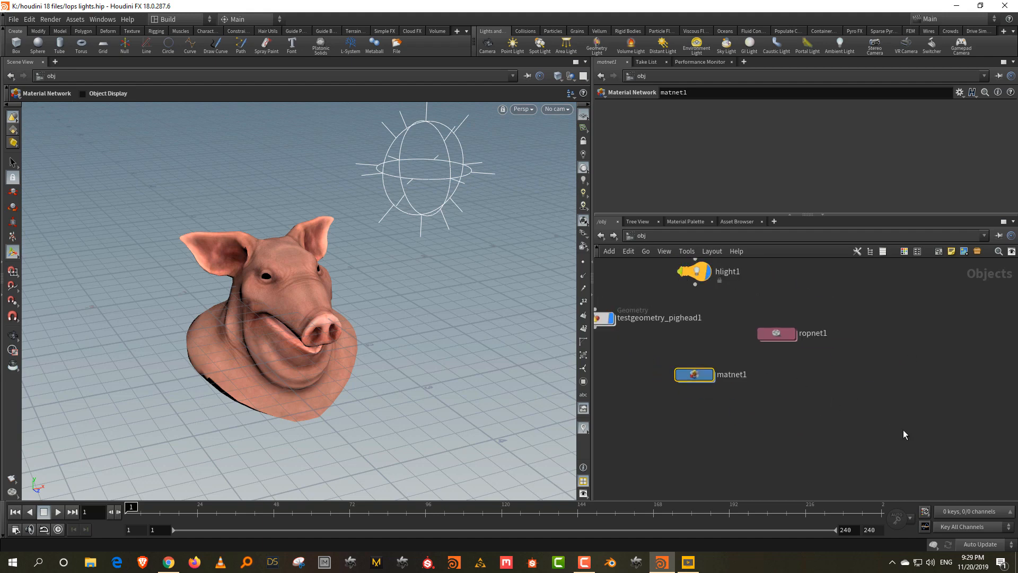
middle_click_drag(902, 432, 842, 396)
left_click_drag(882, 484, 808, 423)
Open the lopnet1 LOP network and examine its geometry, light, camera and Karma node tree
double_click(806, 419)
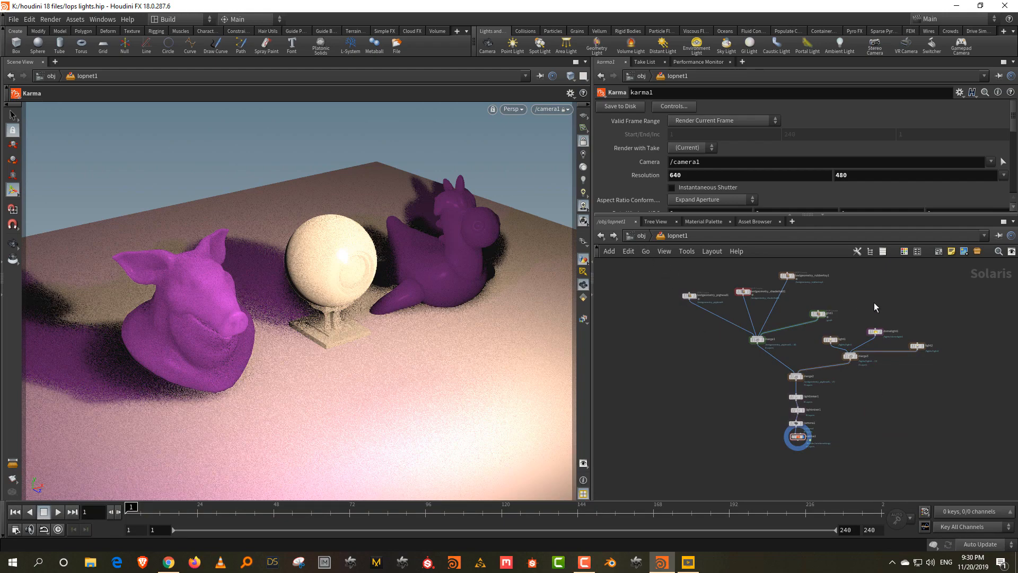
left_click(641, 236)
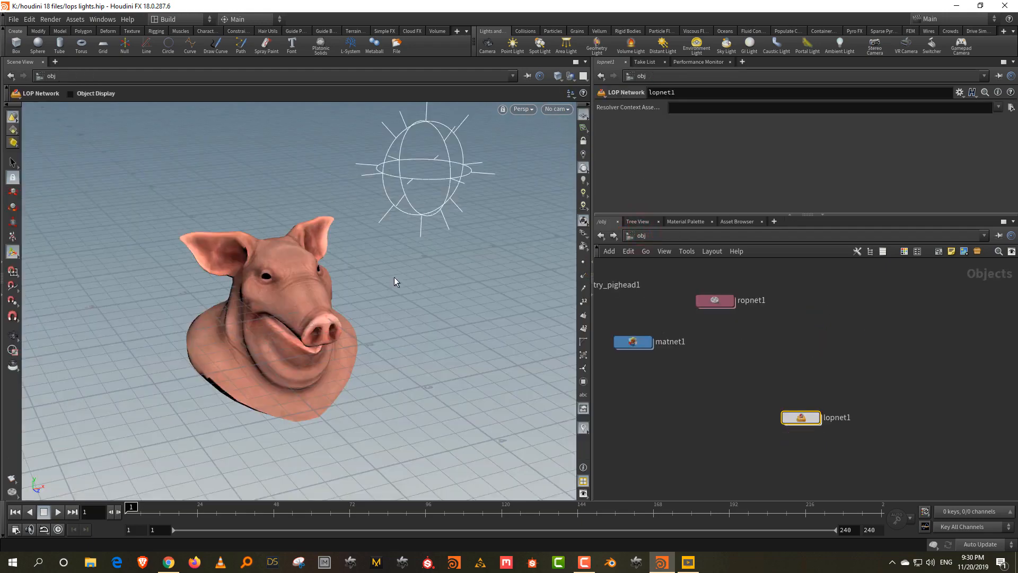
double_click(810, 422)
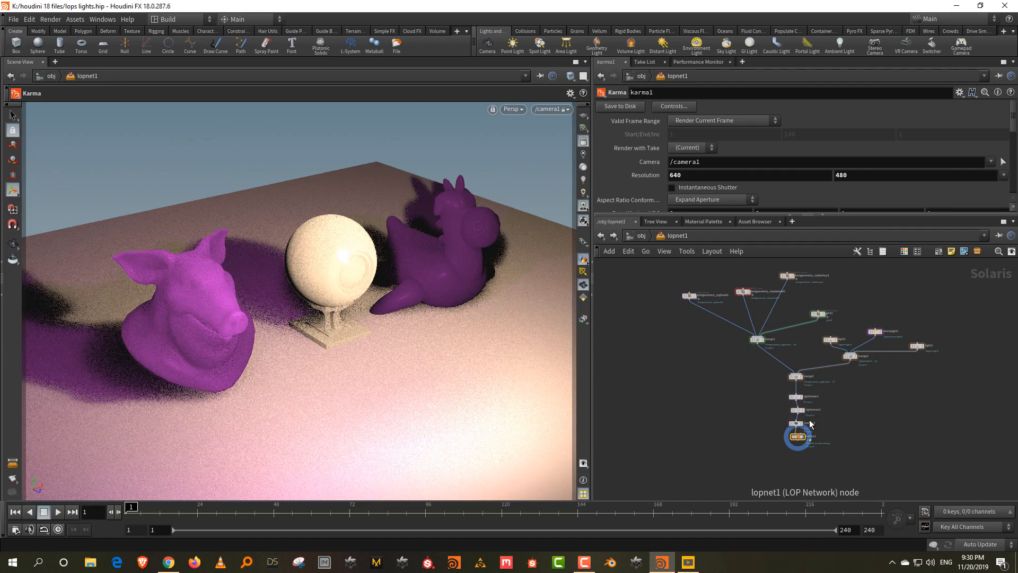
scroll(838, 410, "up", 2)
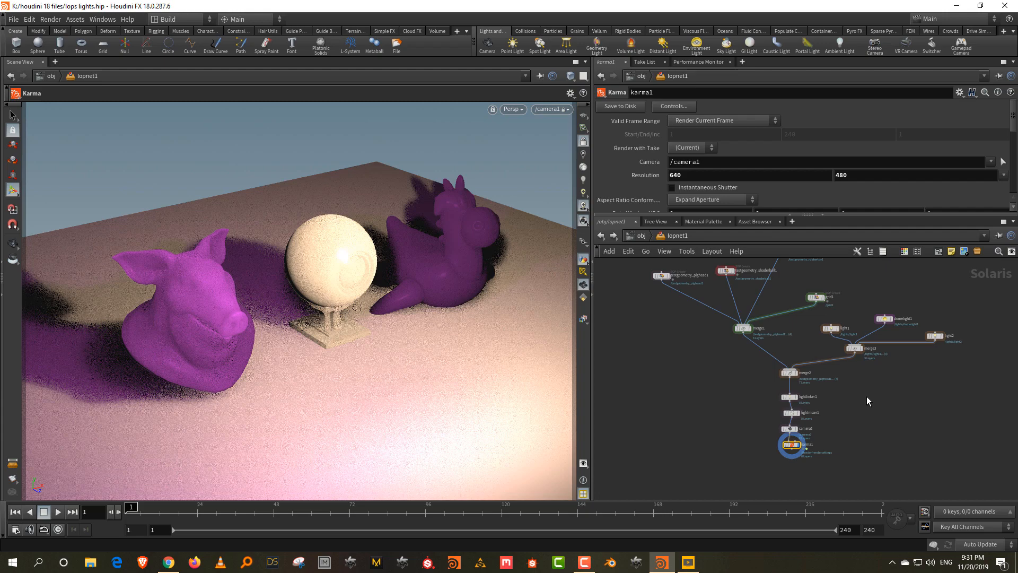
left_click_drag(685, 216, 686, 201)
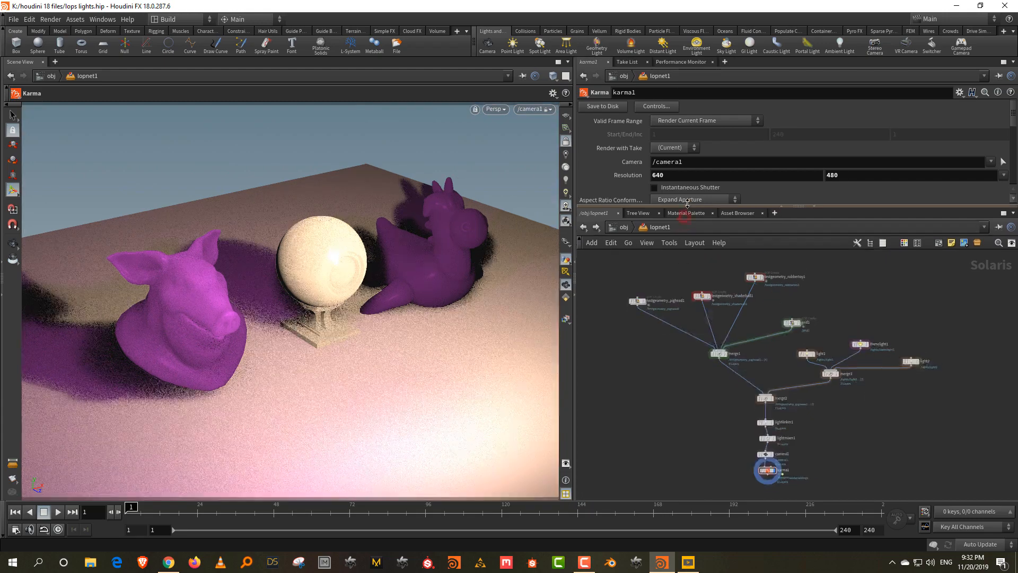
left_click_drag(834, 261, 839, 271)
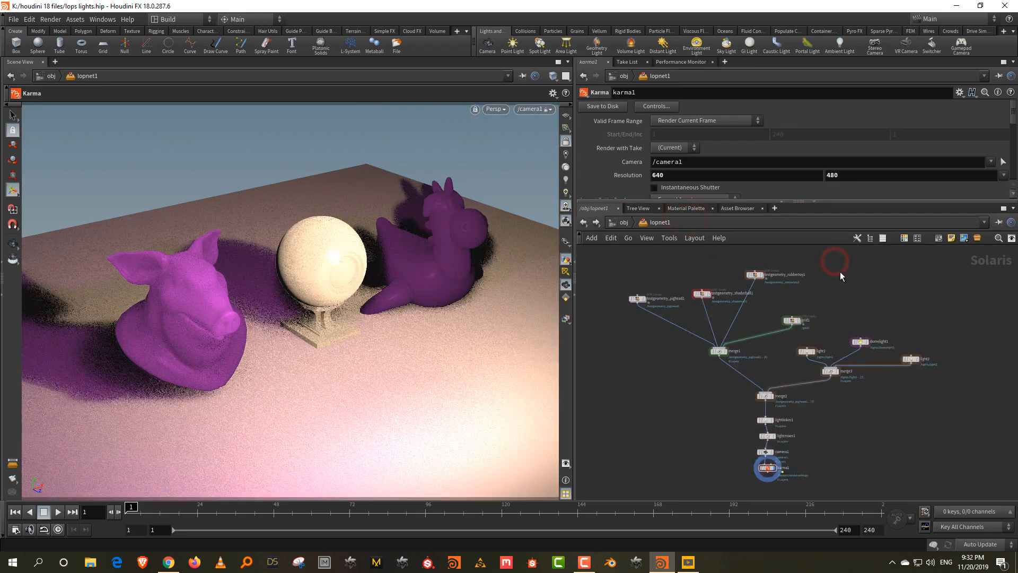
Start a new scene and widen the parameter and network area beside the viewport
left_click(14, 20)
left_click(16, 33)
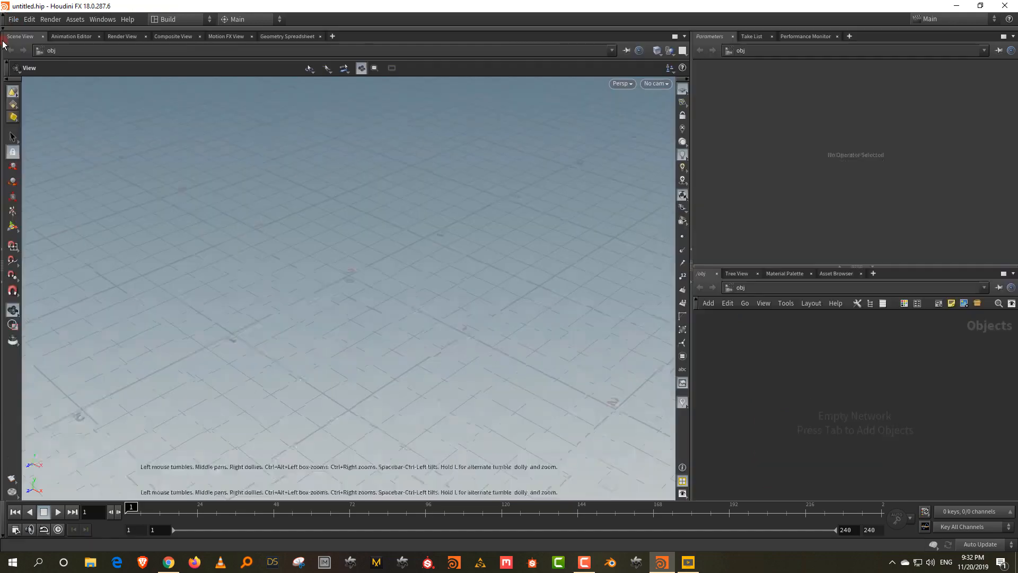
left_click(789, 325)
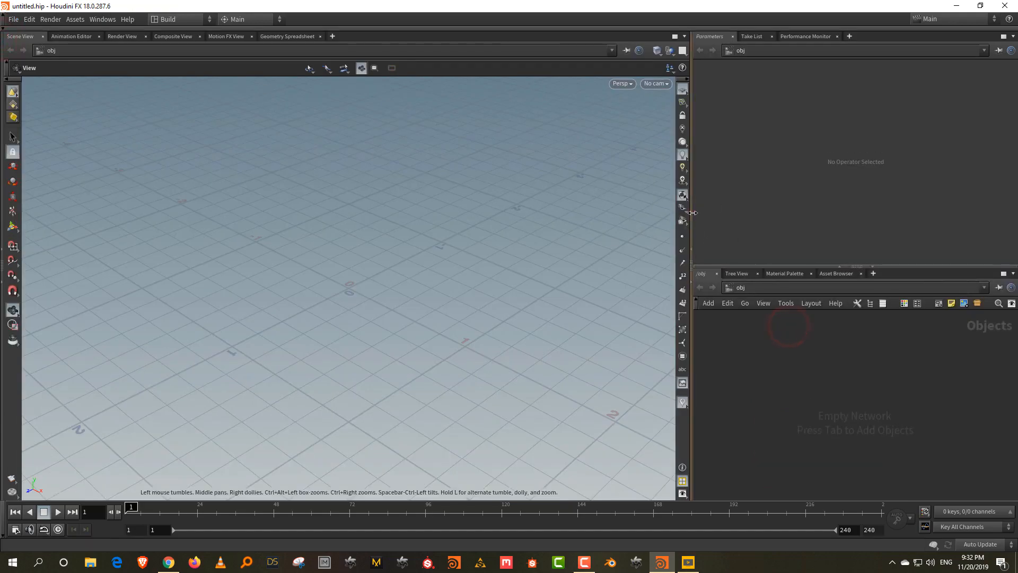
left_click_drag(692, 213, 590, 213)
left_click(727, 340)
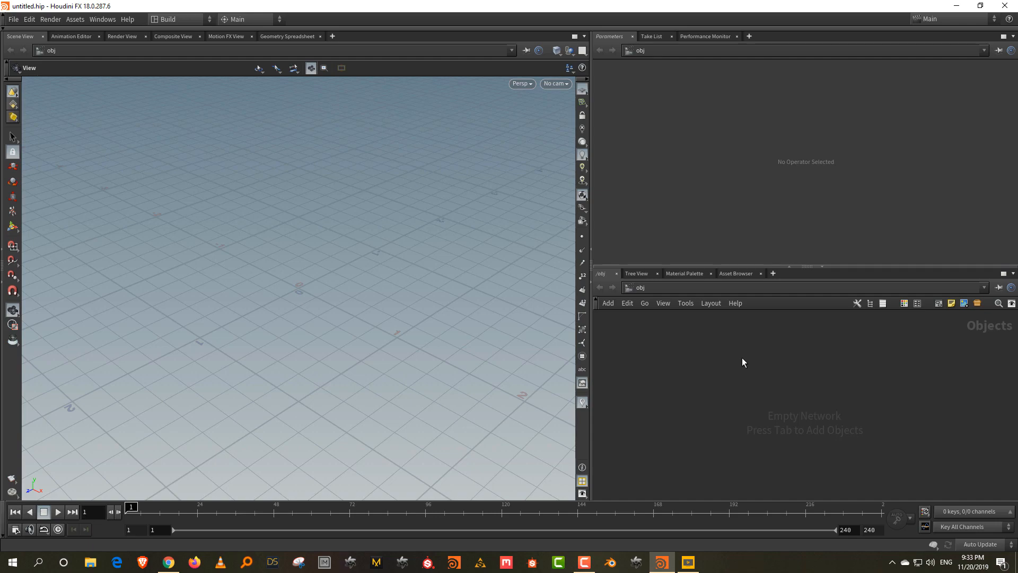
Add a Geometry object to the empty scene and go inside it
key("Tab")
type("geo")
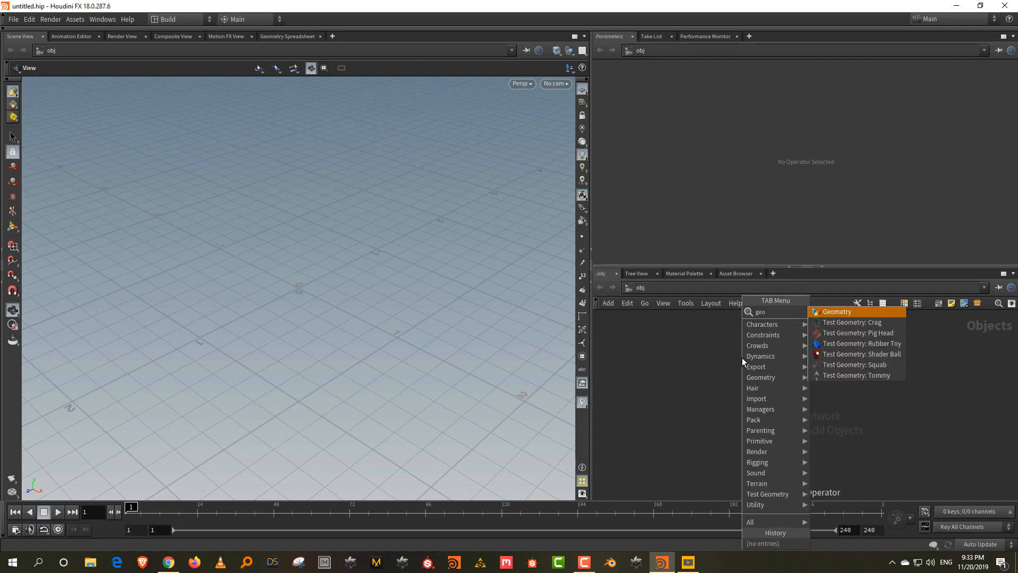
key("Return")
key("Return")
key("Return")
Add a Sphere node inside the geometry object and set its primitive type to Polygon Mesh
key("Tab")
type("sph")
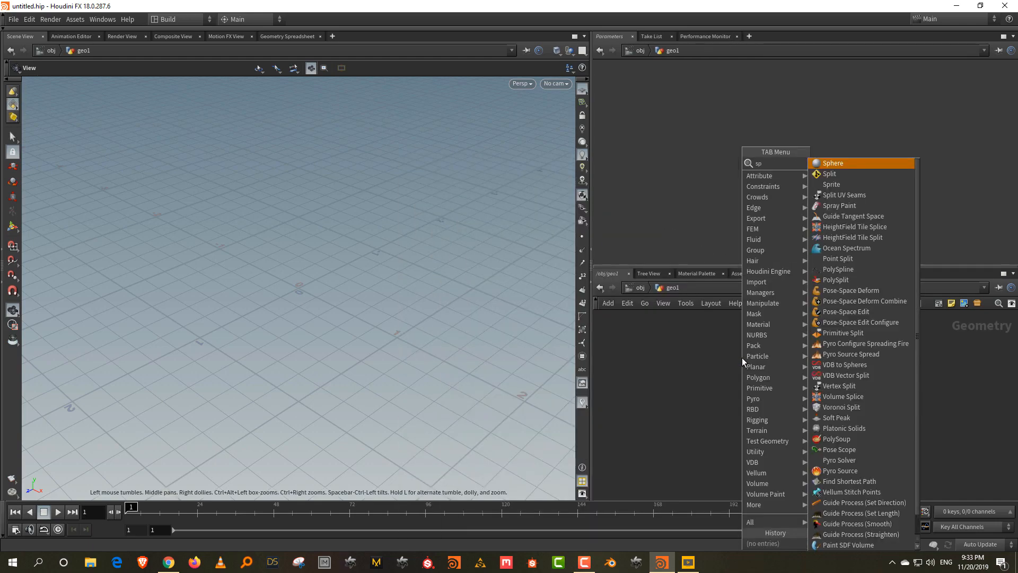
key("Return")
key("Return")
left_click(681, 81)
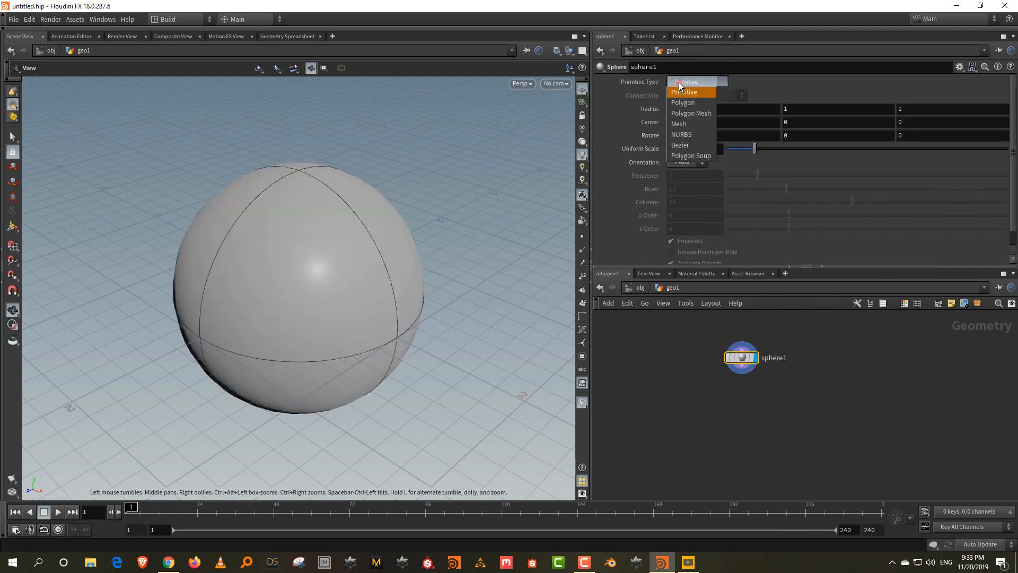
left_click(689, 103)
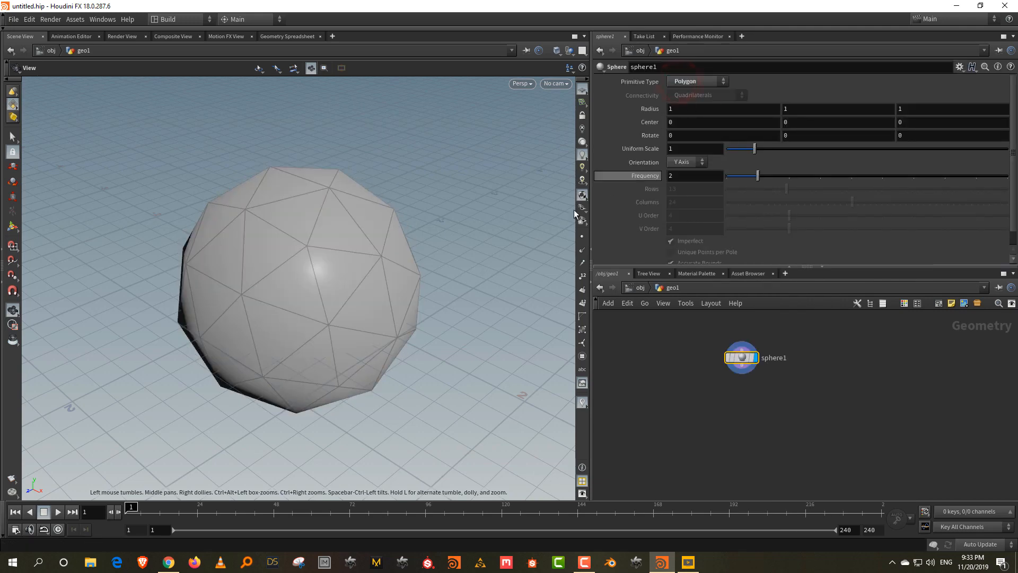
left_click(702, 81)
left_click(692, 111)
left_click_drag(398, 222, 396, 210)
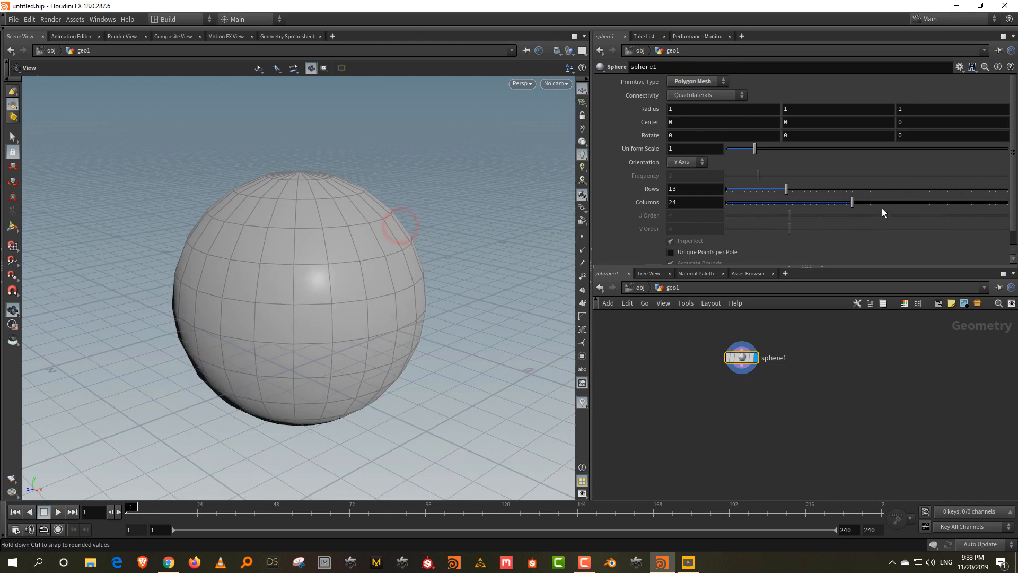
Increase the sphere's resolution to 26 rows and 43 columns
left_click_drag(883, 201, 965, 202)
left_click(863, 189)
left_click(245, 271)
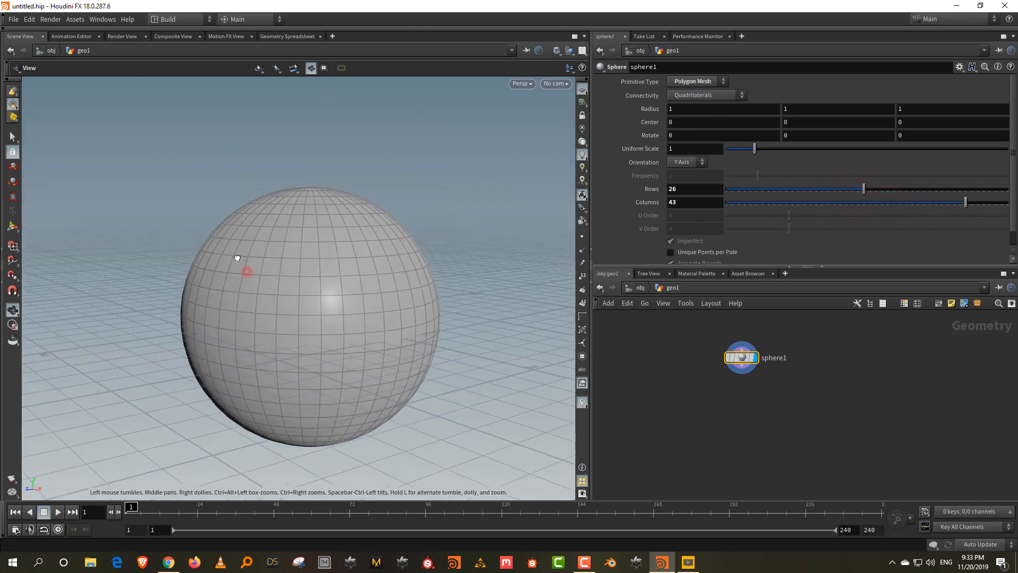
Select all faces in the upper half of the sphere using the front view, and return to perspective
key("space+2")
key("space+3")
right_click_drag(269, 208, 280, 244)
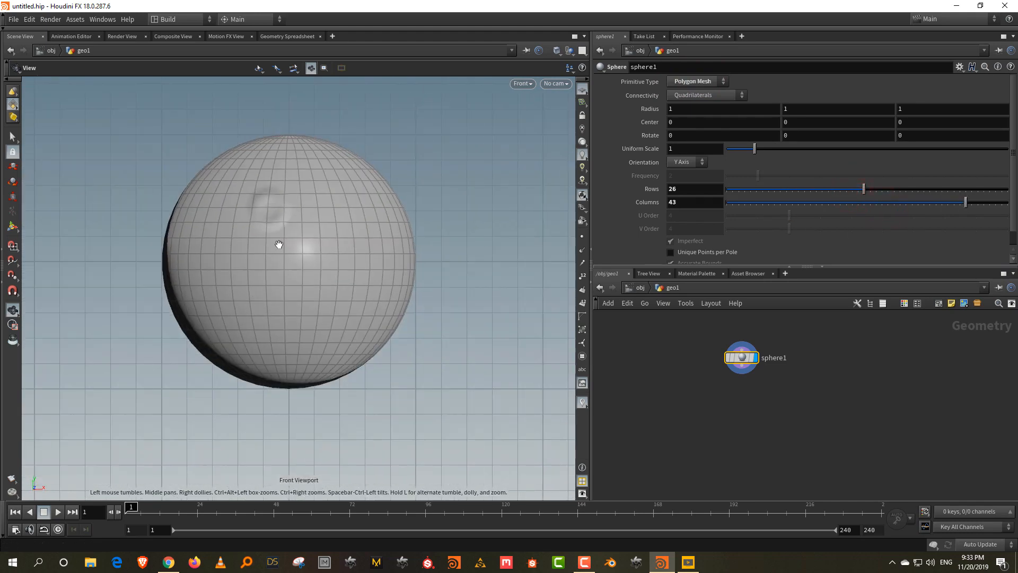
key("Return")
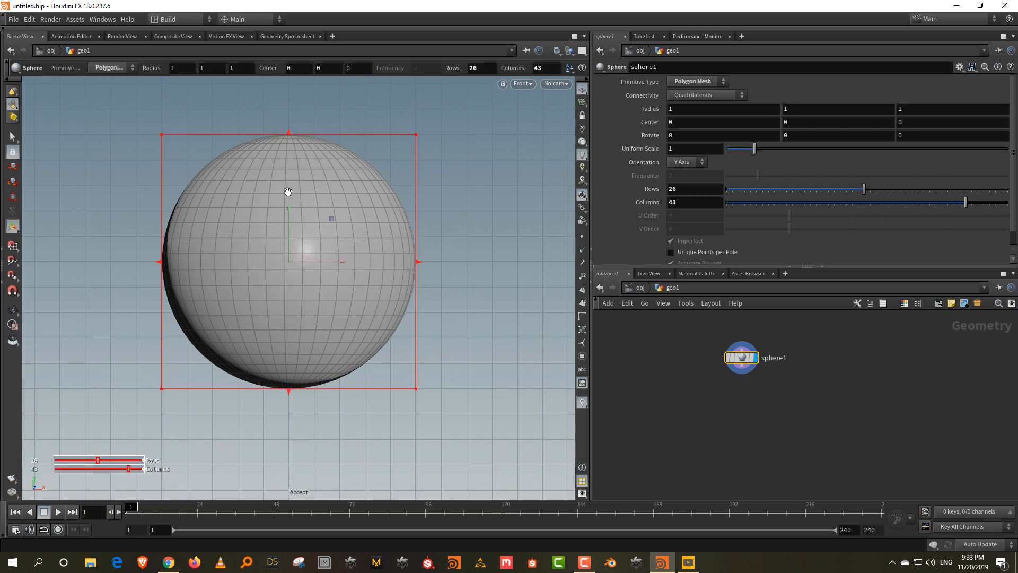
key("s")
left_click_drag(131, 121, 432, 275)
key("Escape")
key("space+1")
key("s")
Create a primitive group from the selected faces and name the group top
key("Tab")
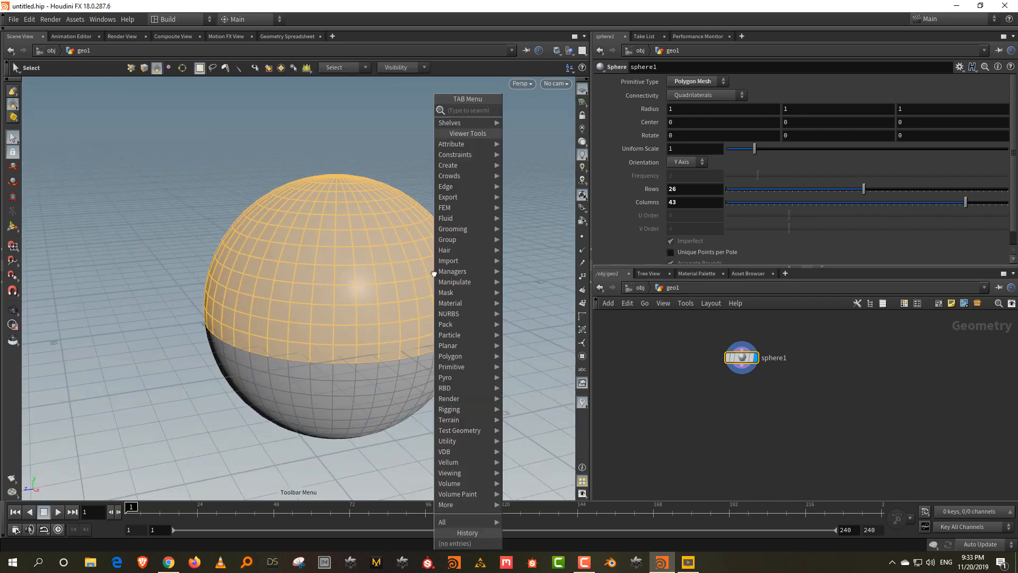
type("group")
left_click(541, 108)
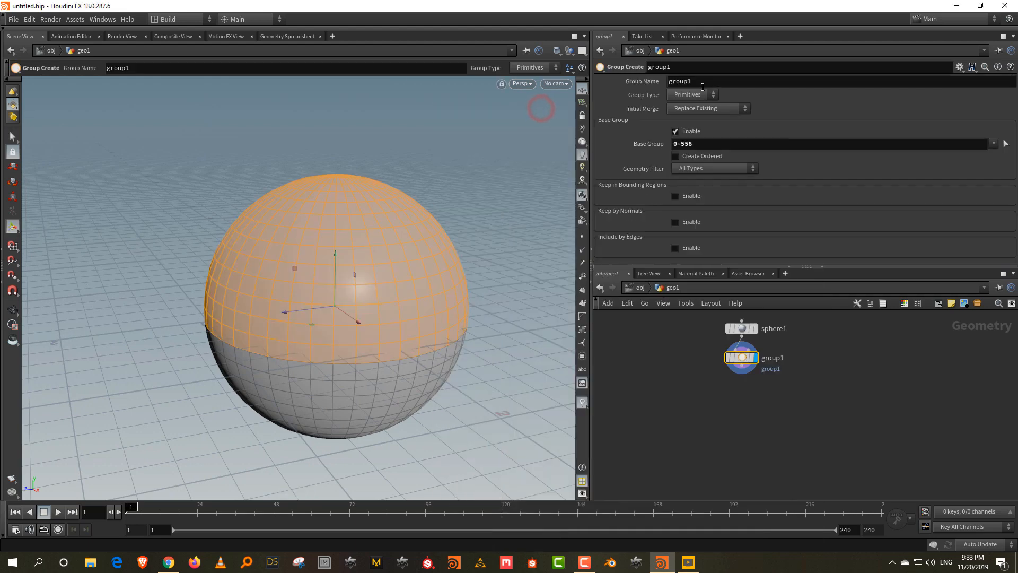
double_click(703, 84)
type("top")
key("Return")
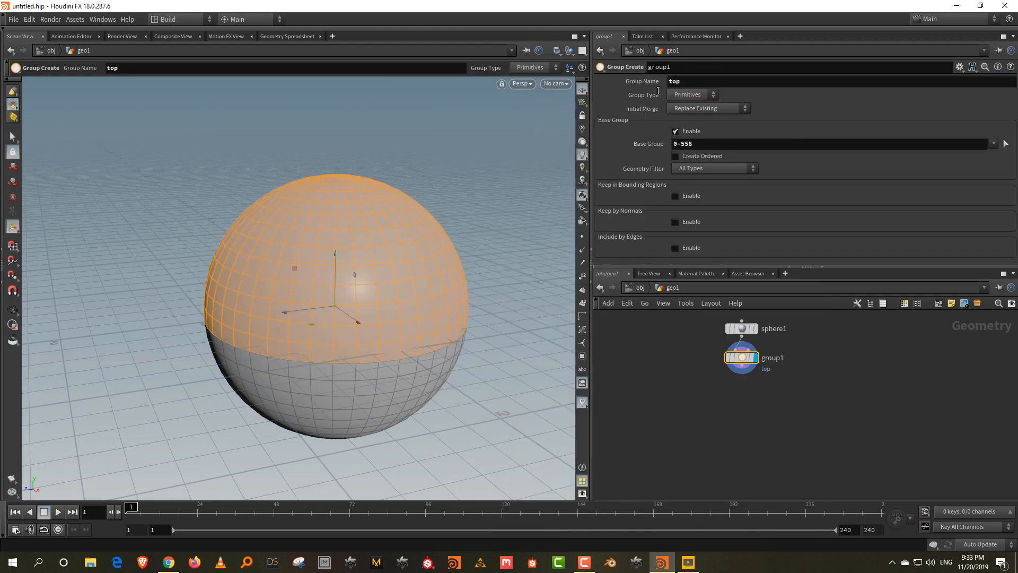
left_click(749, 413)
key("Tab")
type("c")
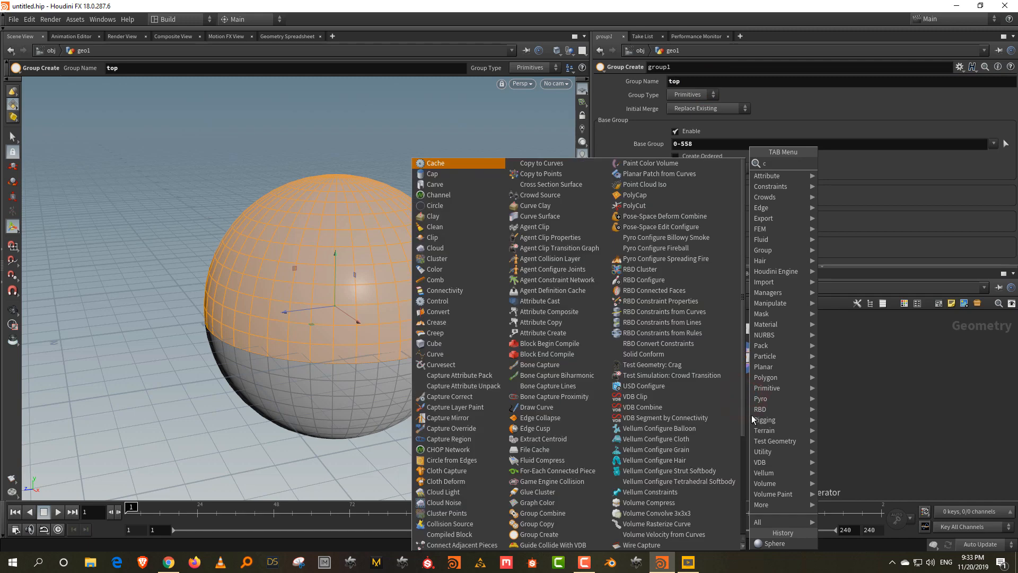
key("Escape")
Add a Group Combine node below group1, connect group1 to it and display its result
key("Tab")
type("groupco")
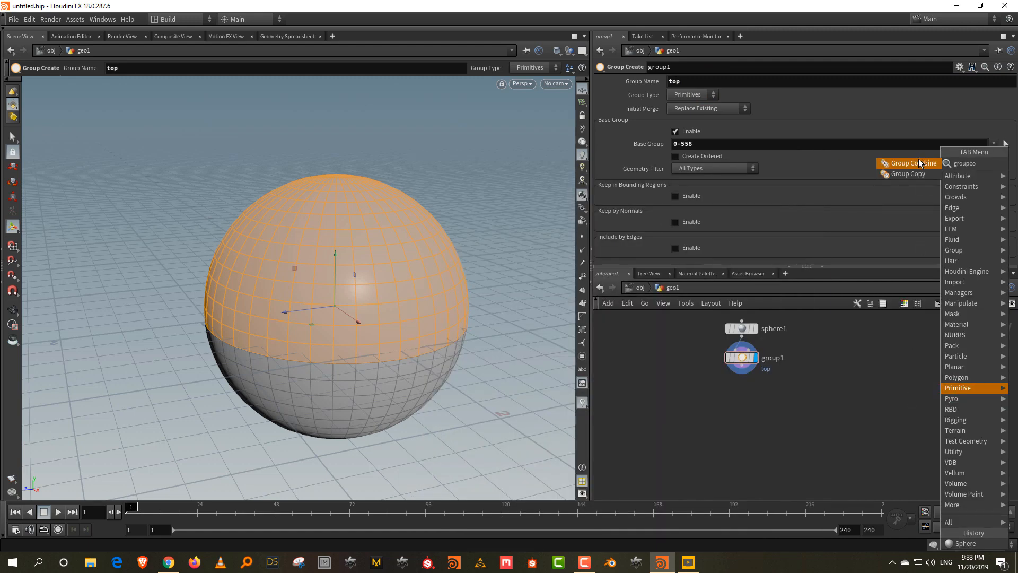
left_click(920, 164)
left_click(739, 422)
scroll(743, 399, "up", 2)
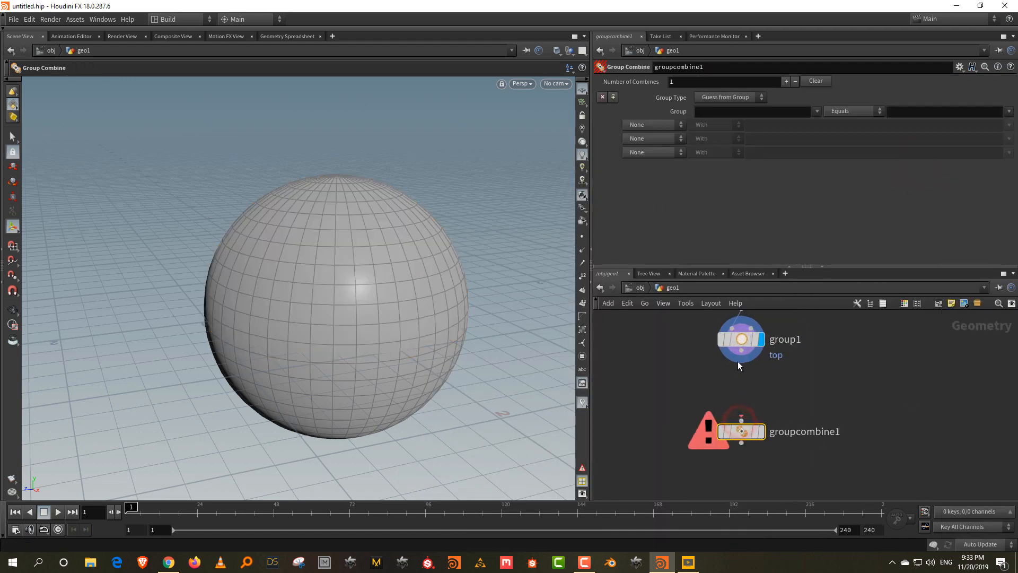
left_click_drag(740, 351, 742, 421)
left_click(761, 430)
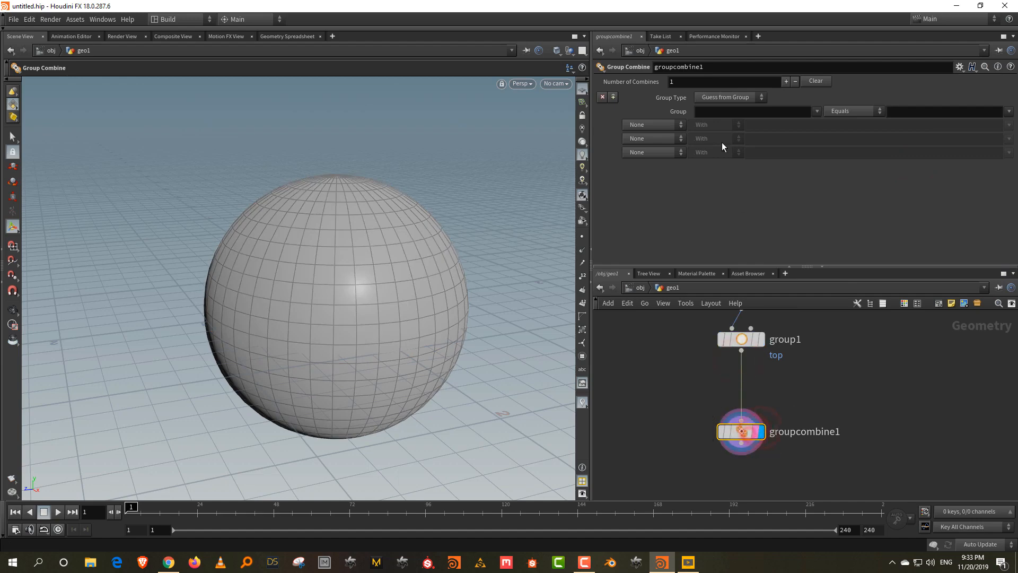
Define a group named bot in the Group Combine node as Equals All But the top group
left_click(734, 111)
key("Return")
left_click(861, 112)
left_click(857, 132)
left_click(958, 106)
type("top")
key("Return")
Add a Null node, connect groupcombine1 to it and set it as the displayed node
key("Tab")
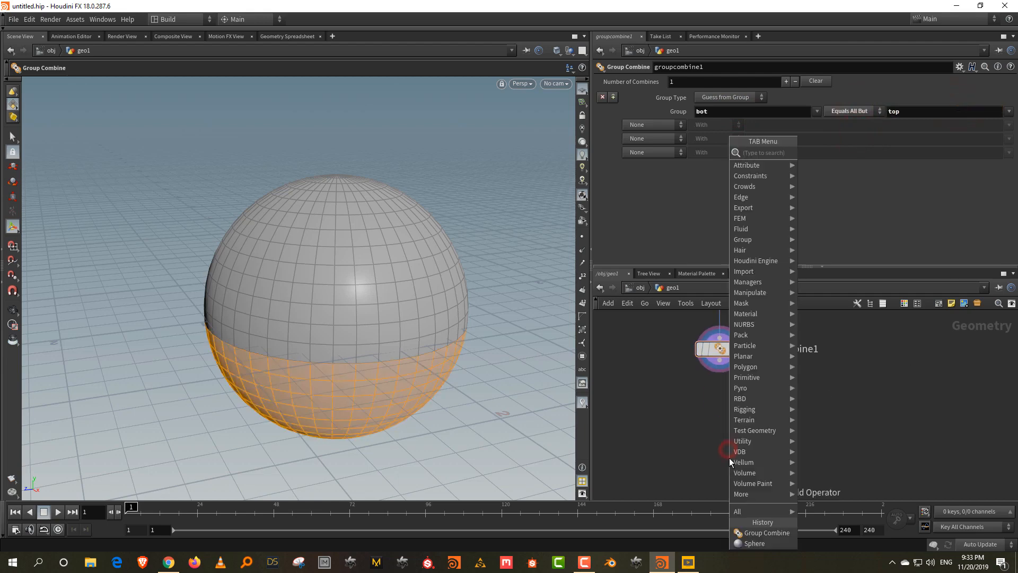
type("mu")
key("BackSpace")
key("BackSpace")
type("null")
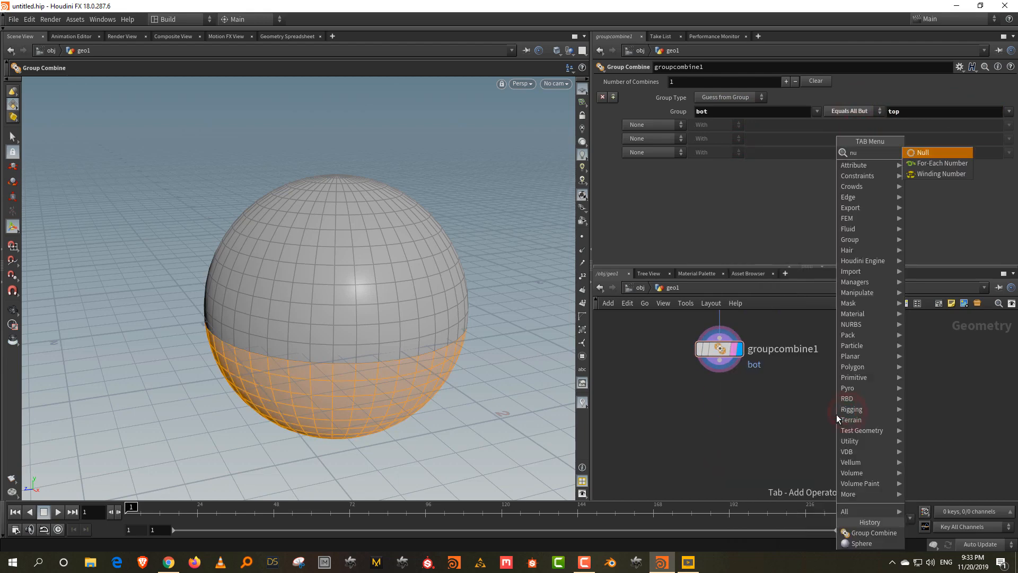
left_click(898, 154)
left_click(713, 432)
left_click_drag(720, 361, 723, 436)
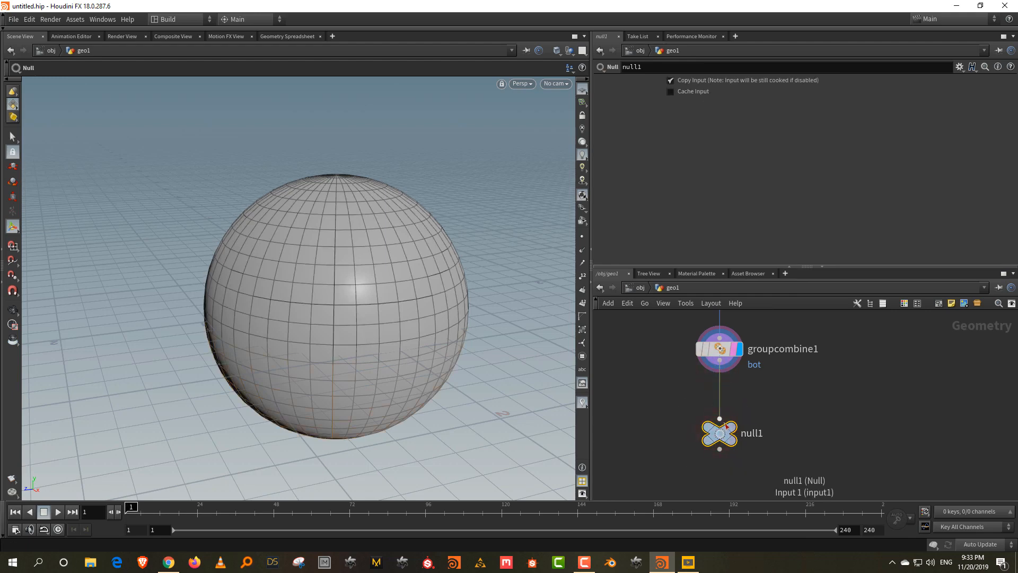
left_click(731, 431)
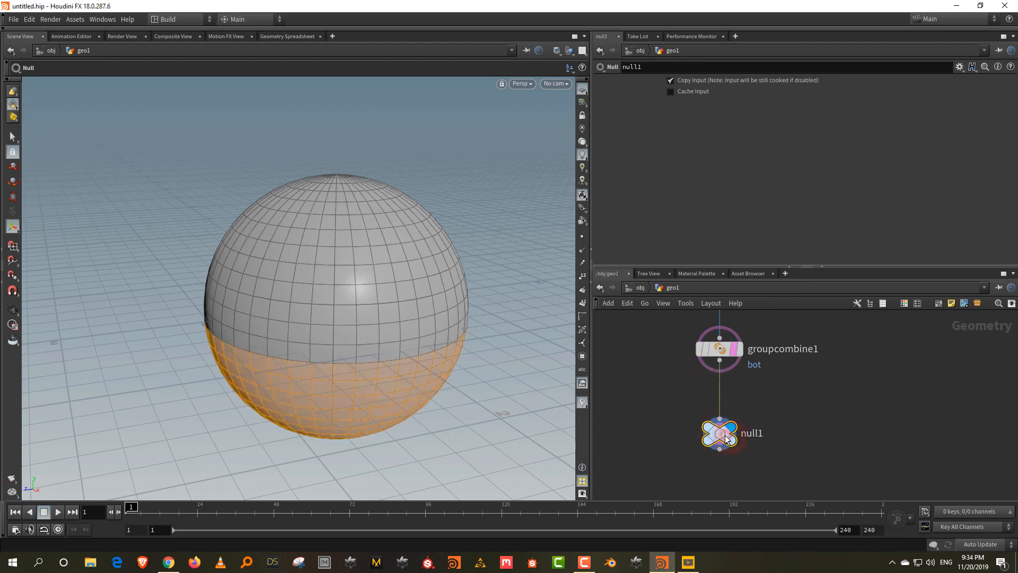
Move the Null node slightly closer to groupcombine1 and rename it OUT
mouse_move(738, 436)
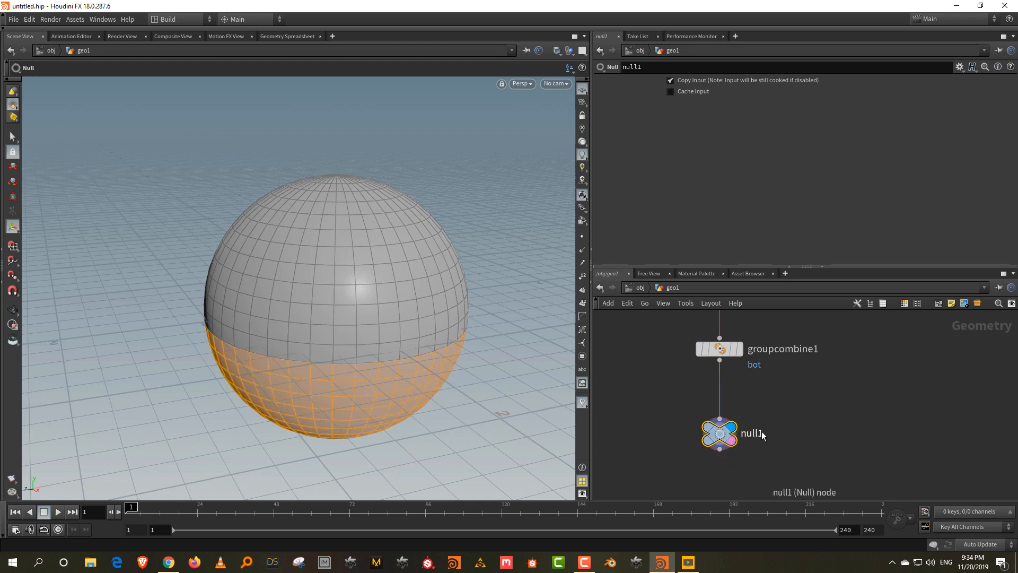
left_click_drag(728, 436, 727, 418)
double_click(743, 415)
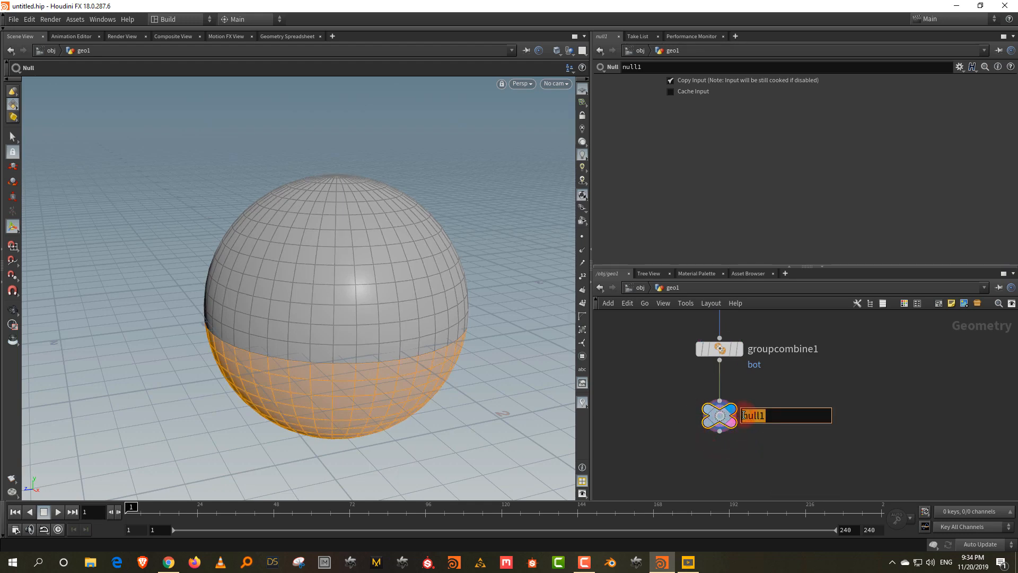
type("OUT")
key("Return")
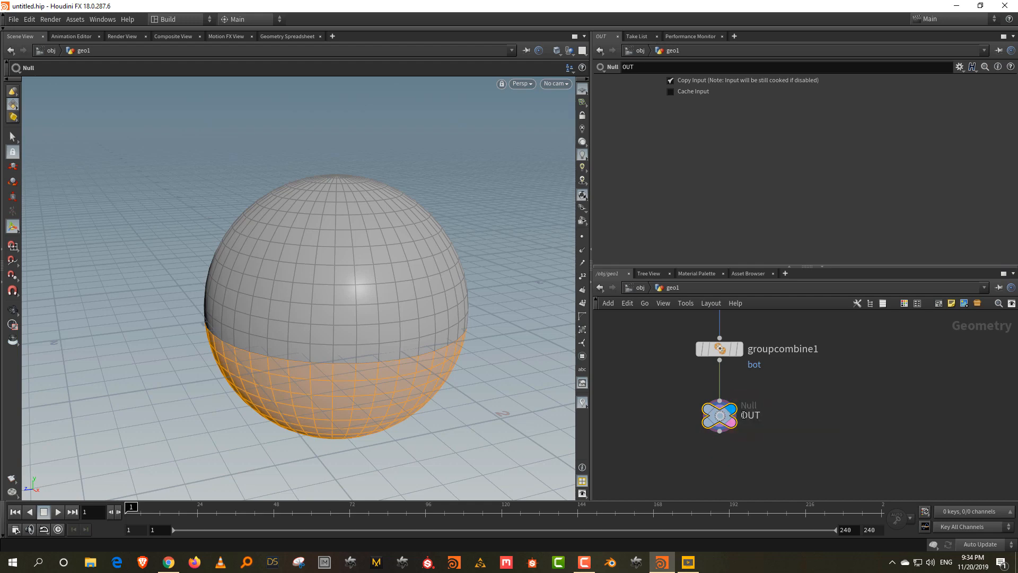
Return to the object level and add a LOP Network node below geo1
left_click(808, 386)
left_click(644, 289)
left_click(894, 363)
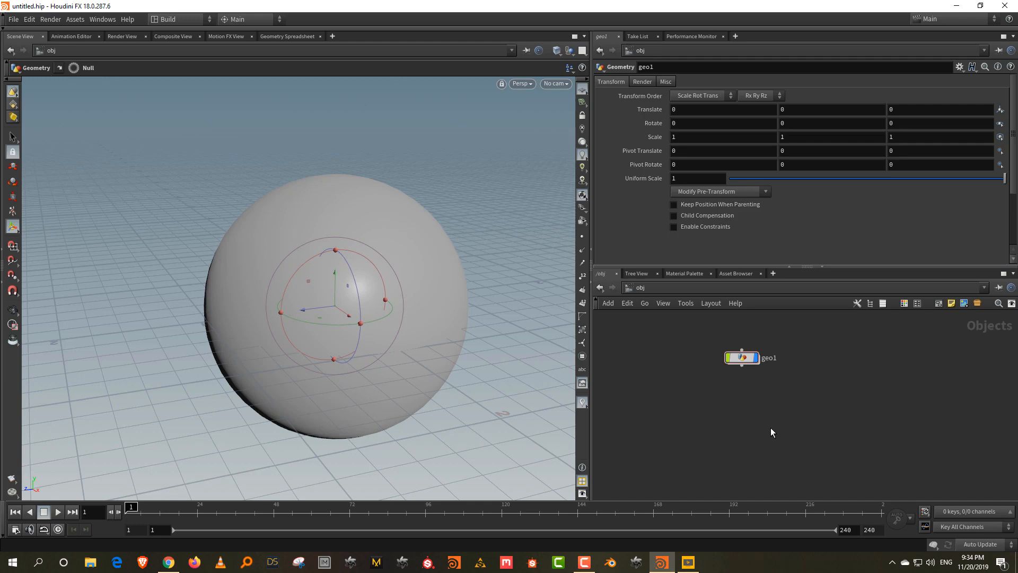
key("Tab")
type("lop")
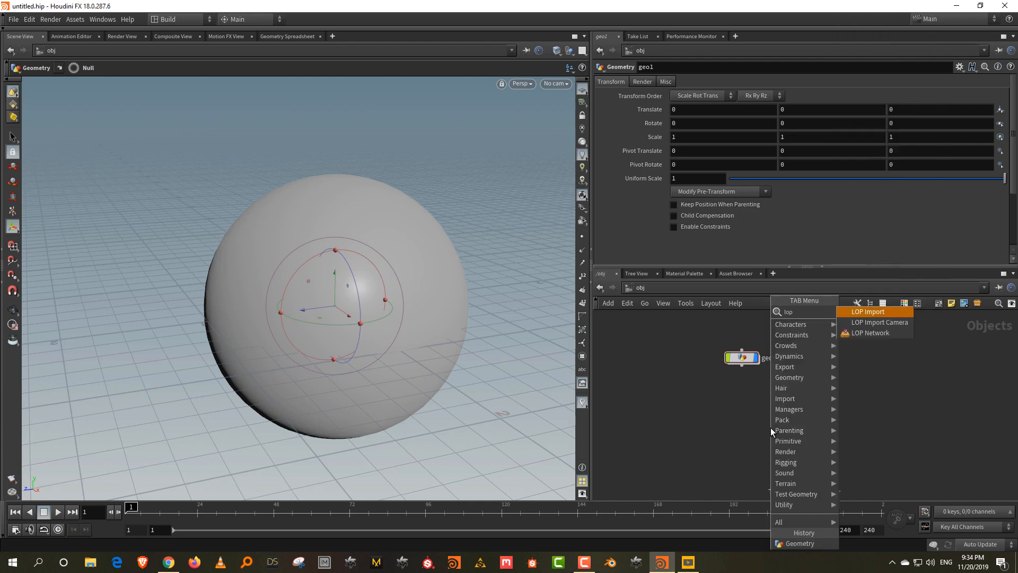
key("Down")
key("Down")
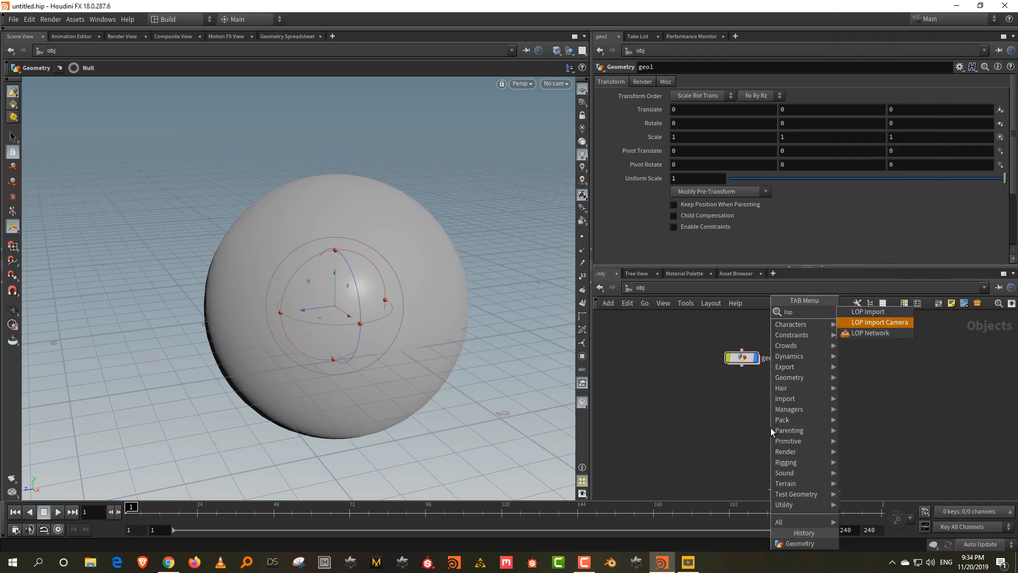
key("Return")
left_click(771, 427)
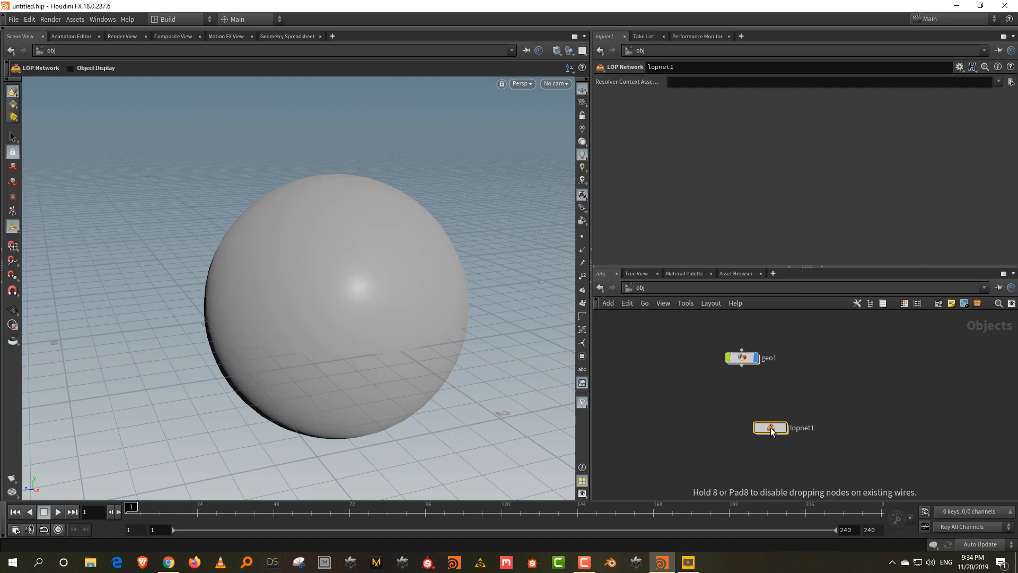
Enter the lopnet1 network and minimise the Houdini Console window
double_click(770, 429)
left_click(937, 429)
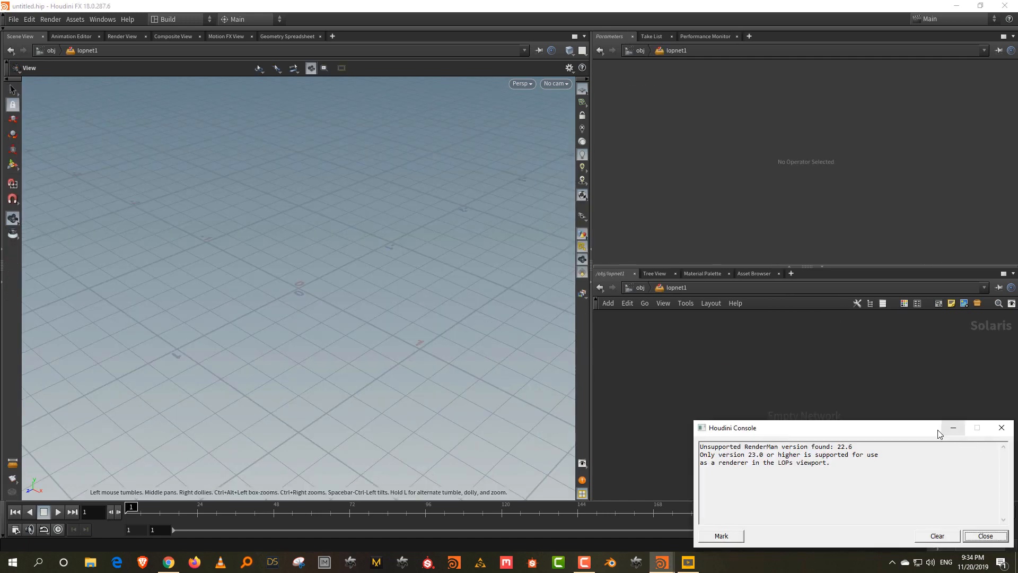
left_click_drag(907, 430, 895, 428)
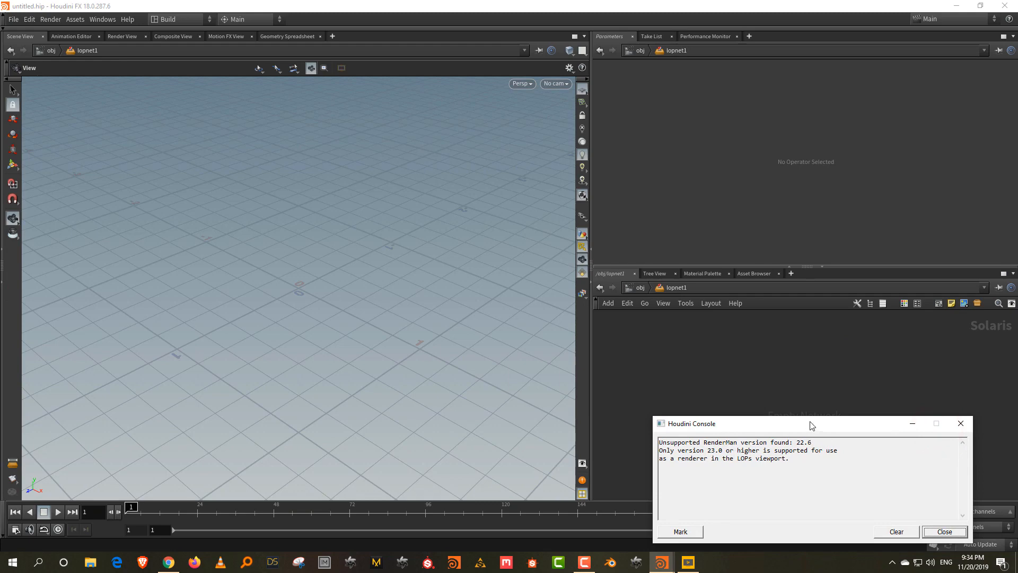
left_click(912, 424)
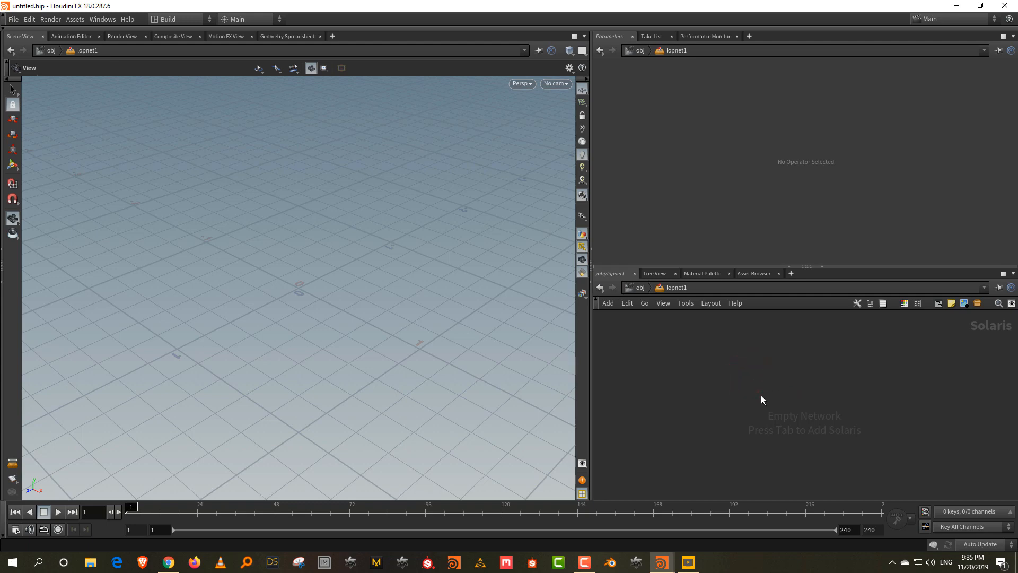
Add a SOP Import node and set its SOP Path to /obj/geo1/OUT
key("Tab")
type("sopi")
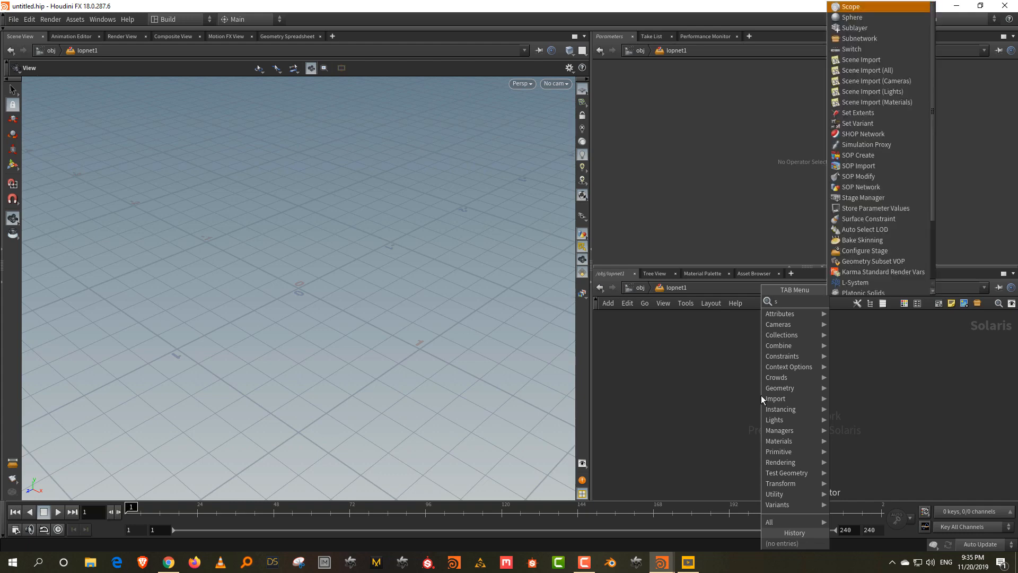
key("Return")
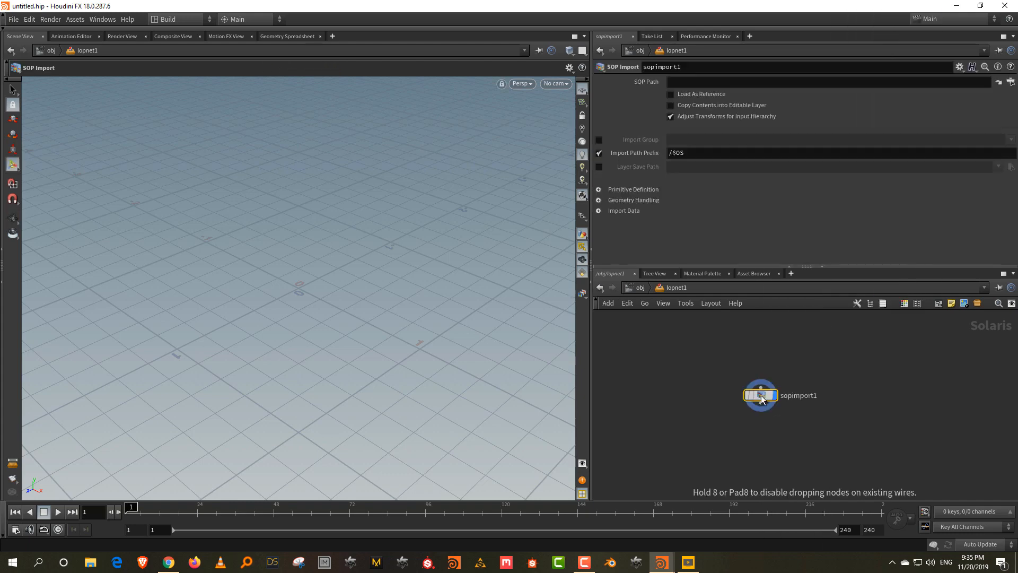
left_click(761, 366)
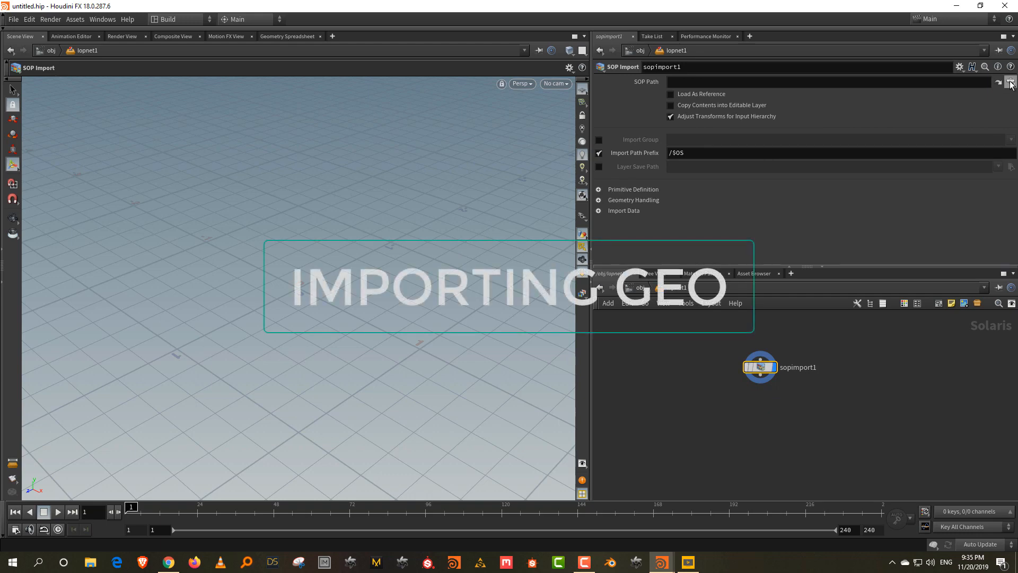
left_click(1010, 83)
left_click(936, 56)
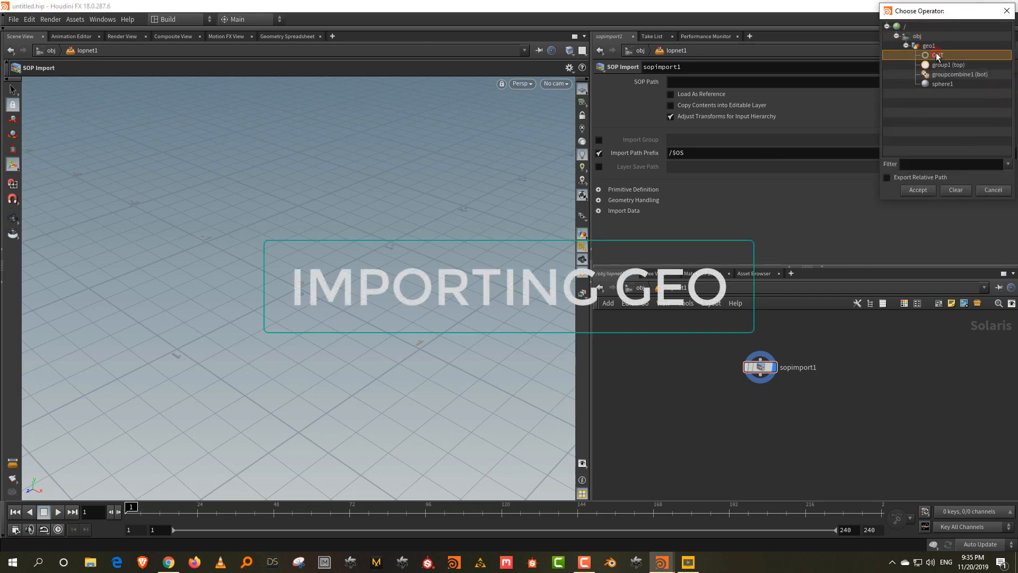
left_click(917, 189)
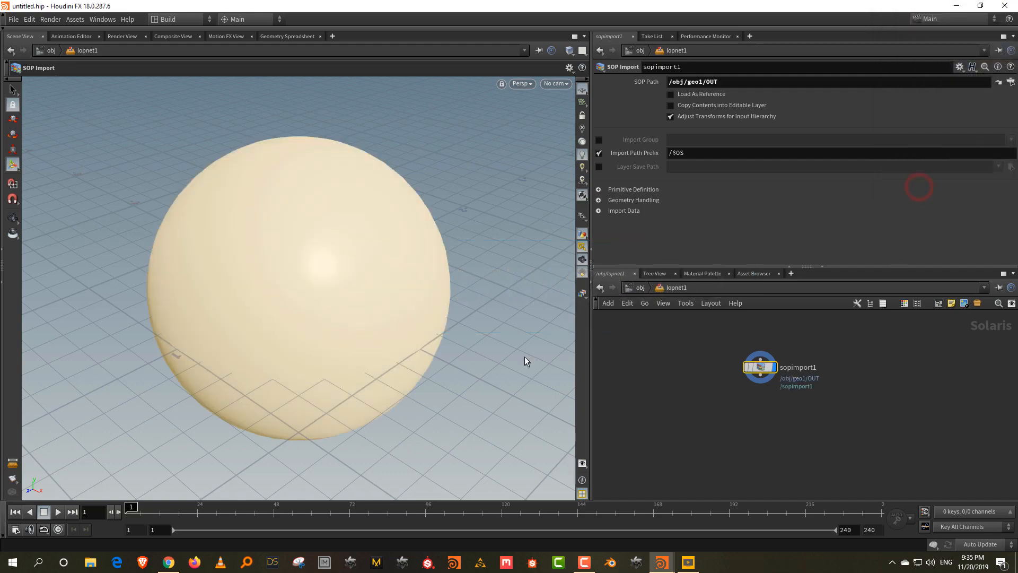
Display the imported sphere with shaded wireframe and enable Load As Reference on the SOP Import node
key("shift+w")
right_click_drag(329, 272, 338, 386, "alt")
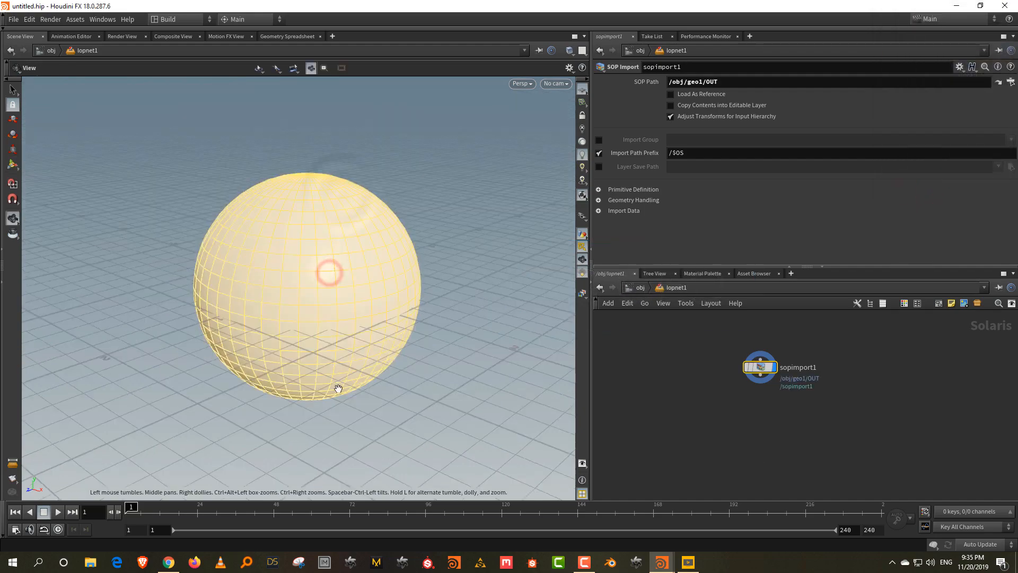
middle_click_drag(331, 368, 312, 333, "alt")
right_click_drag(313, 333, 315, 267, "alt")
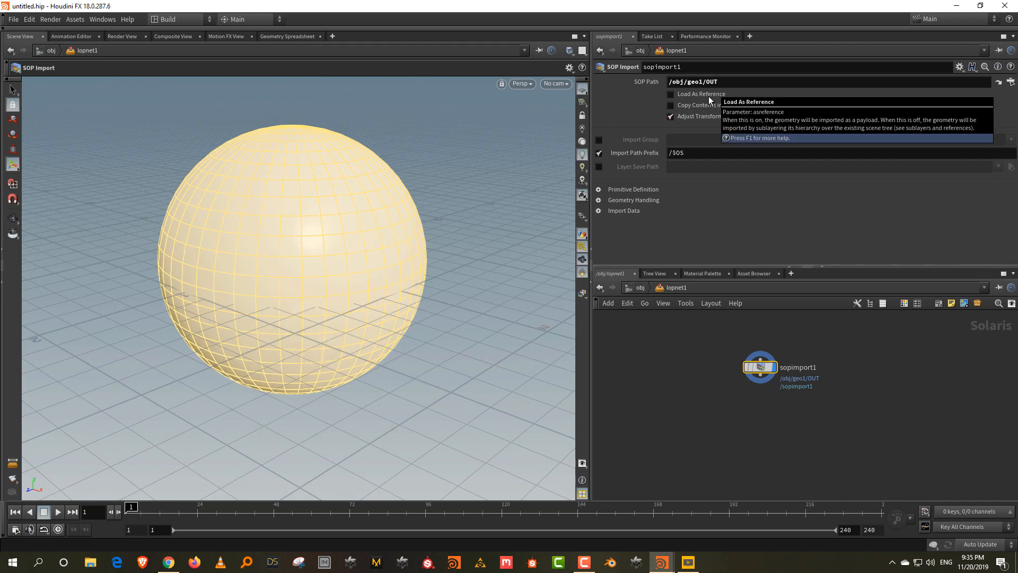
left_click(708, 97)
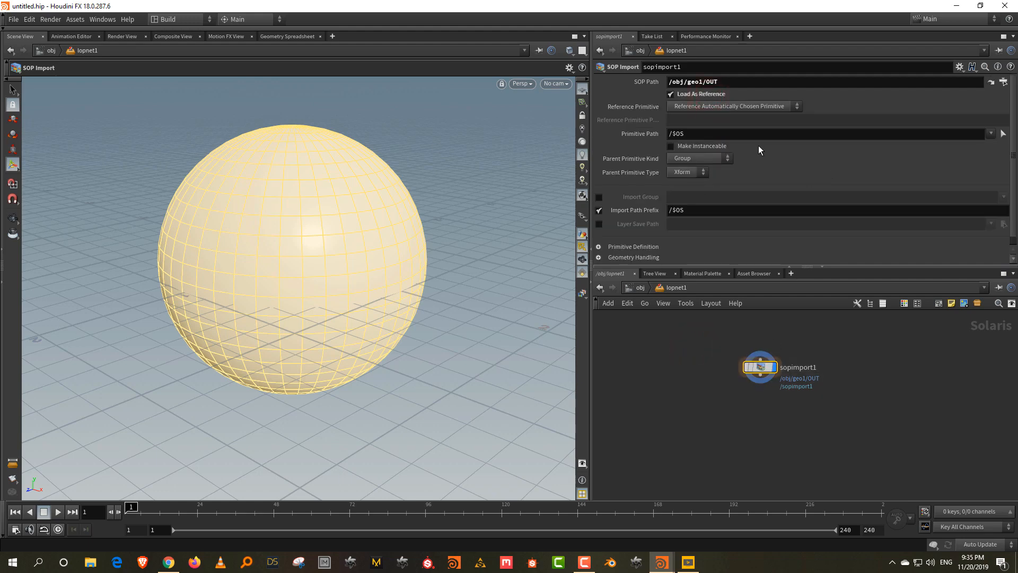
Split the viewport pane into upper and lower halves and make the lower one a Scene Graph Tree
left_click(552, 50)
left_click(584, 36)
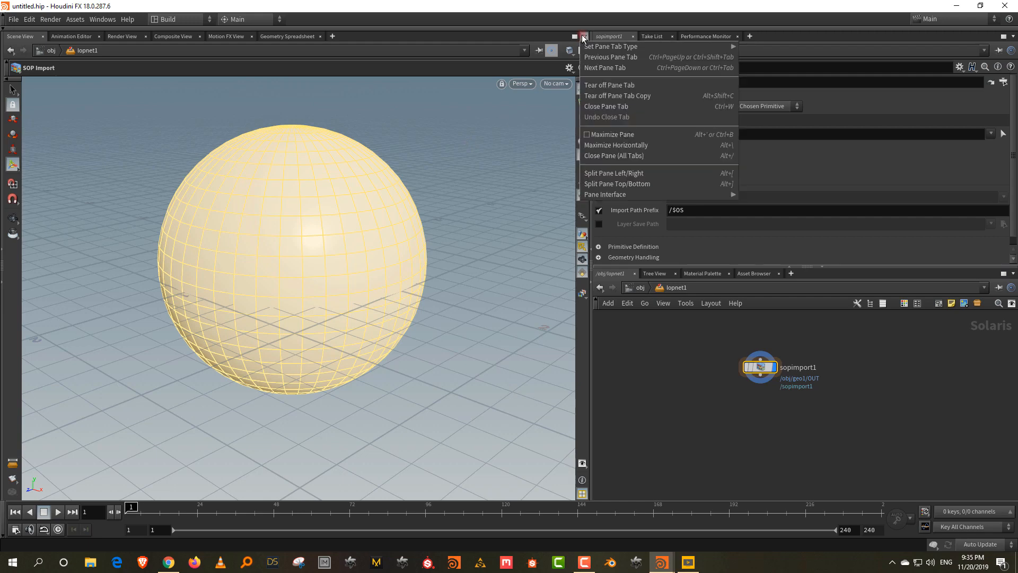
left_click(617, 183)
left_click(12, 272)
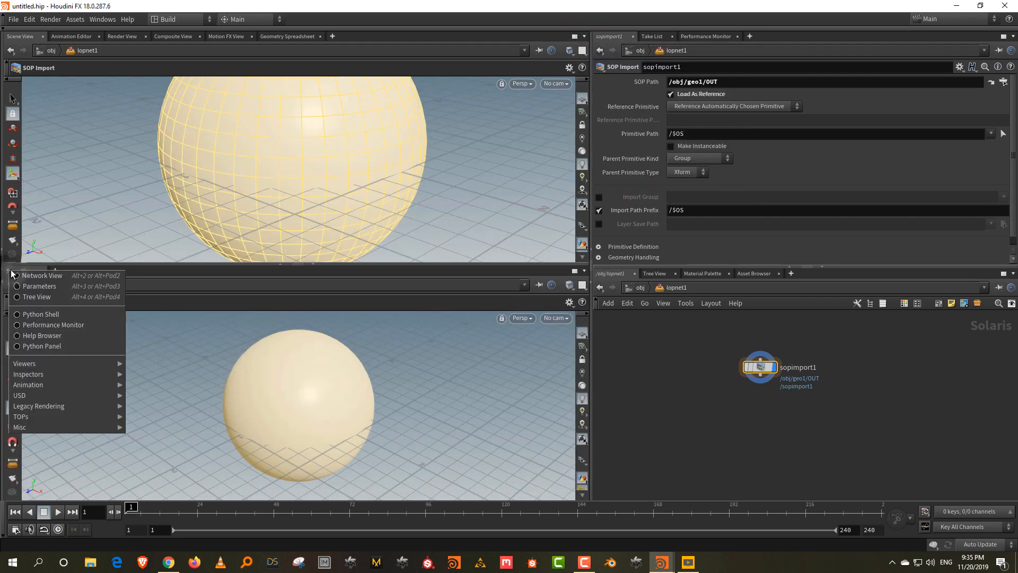
mouse_move(69, 396)
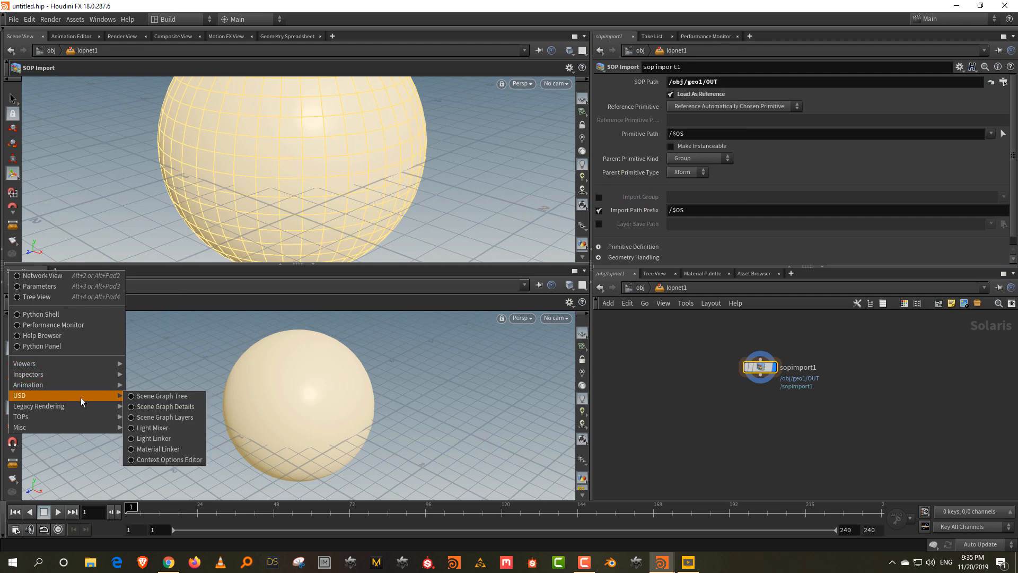
left_click(183, 398)
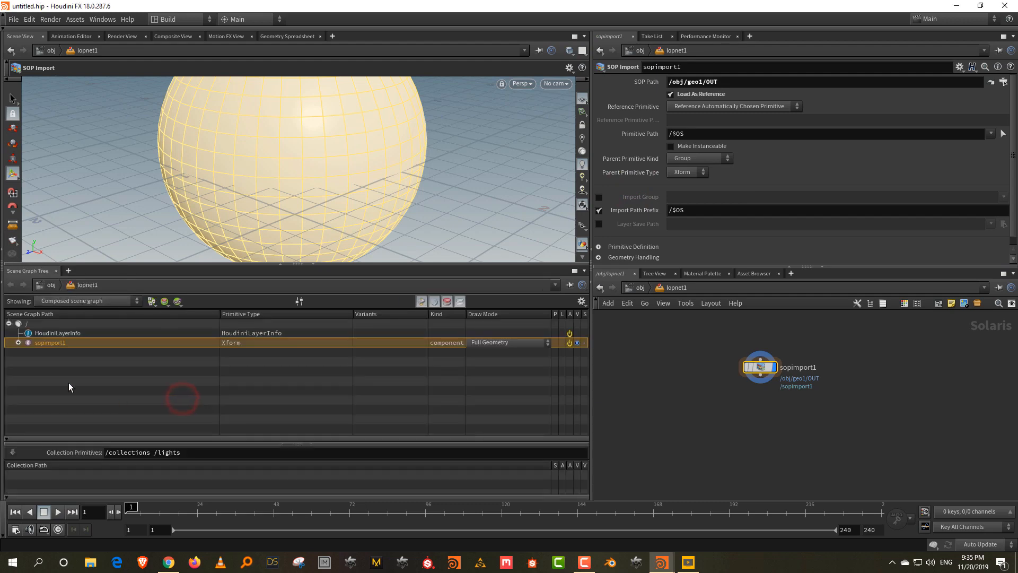
Expand the sopimport1 primitive in the scene graph and rename the SOP Import node to sphere
left_click(17, 342)
double_click(802, 368)
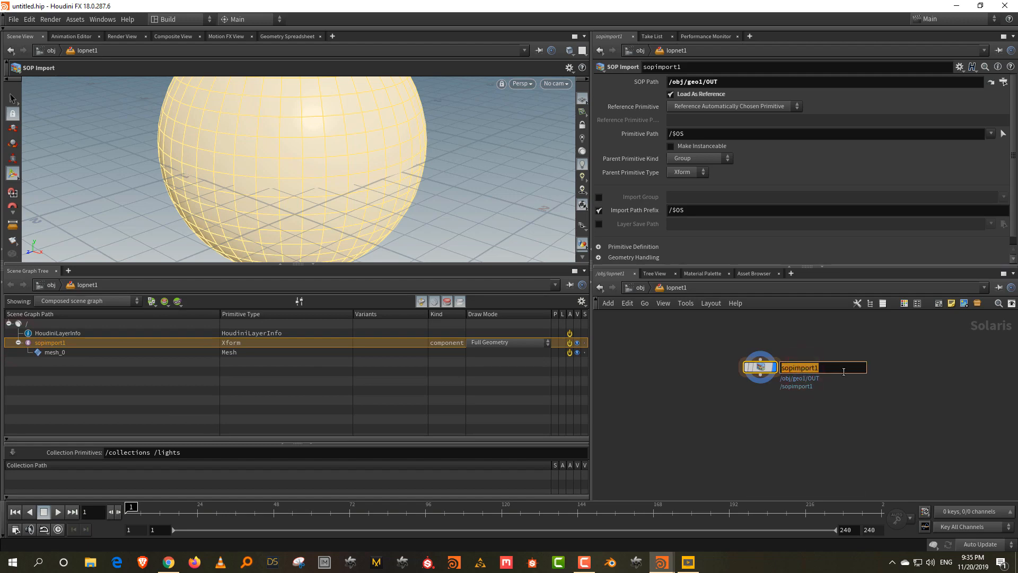
type("sphere")
key("Return")
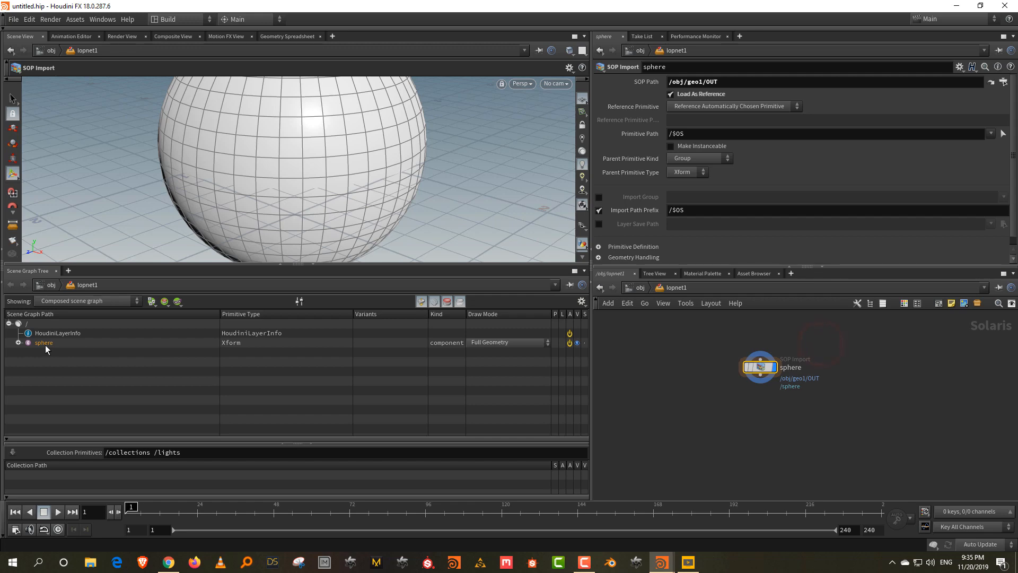
Expand the sphere primitive in the scene graph to inspect mesh_0, and enlarge the viewport above the tree
left_click(18, 342)
left_click(61, 355)
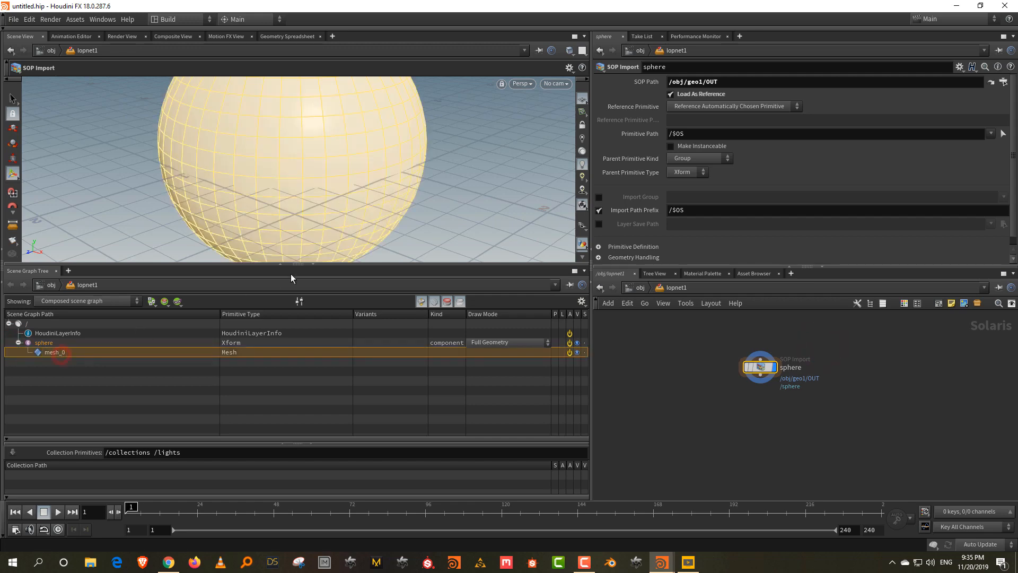
left_click_drag(334, 264, 334, 330)
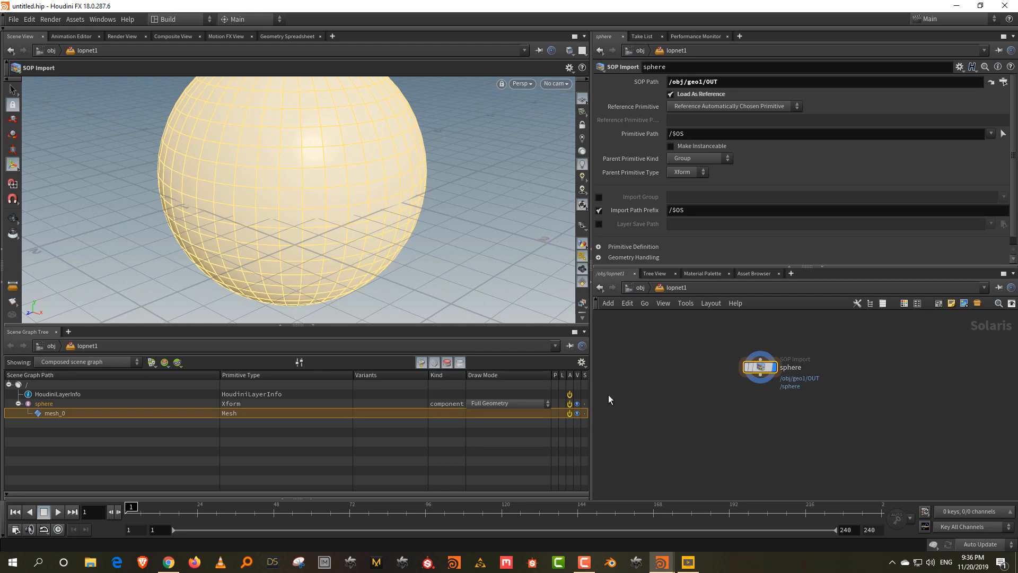
left_click(46, 405)
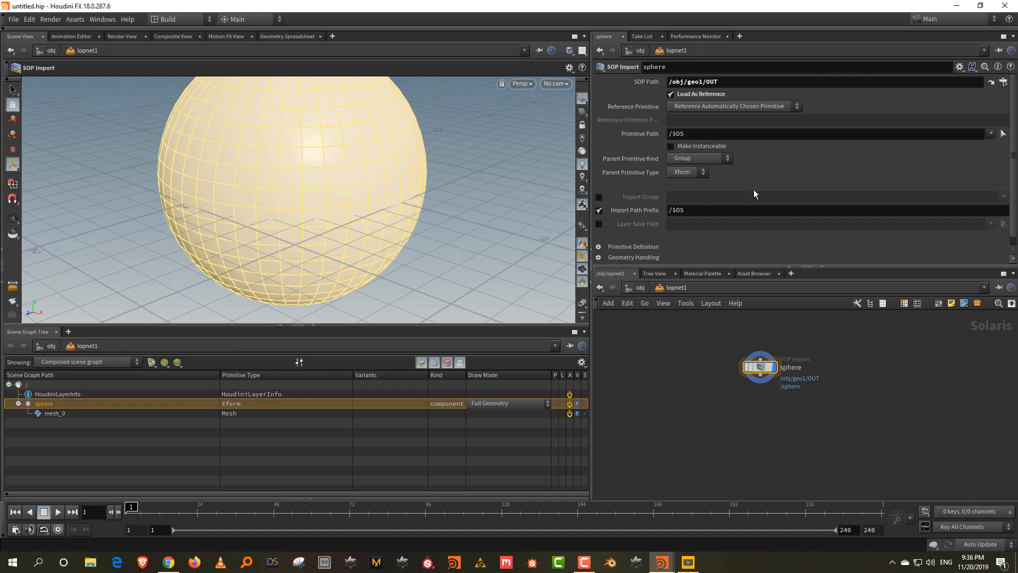
Enlarge the parameter pane so all of the sphere node's import settings fit
scroll(753, 191, "down", 1)
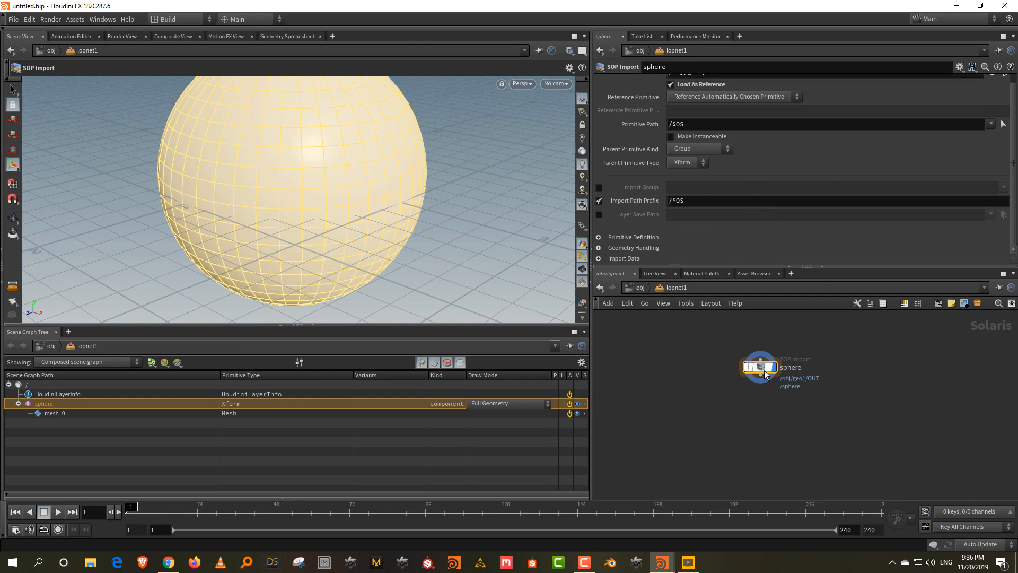
mouse_move(736, 369)
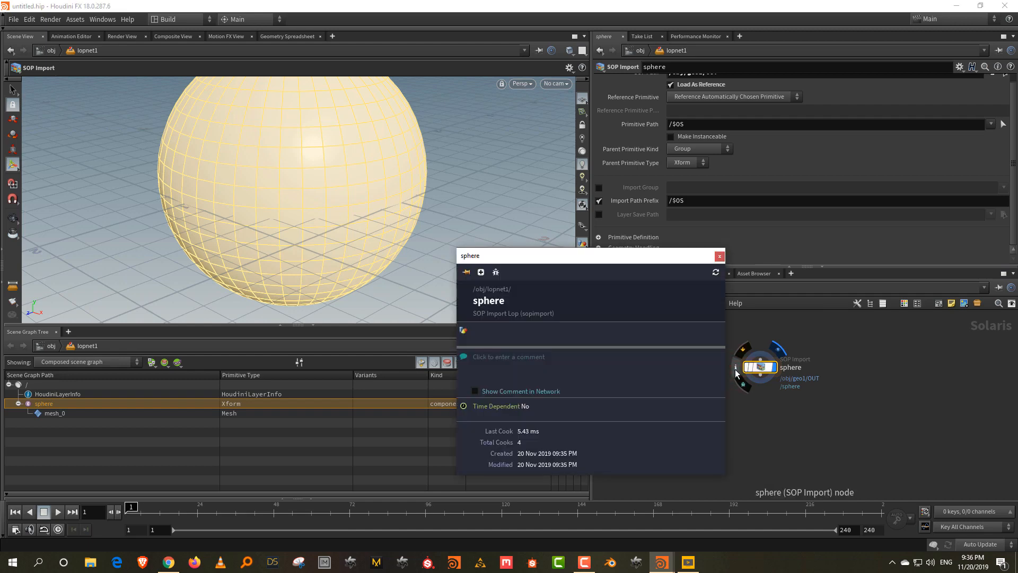
left_click(891, 338)
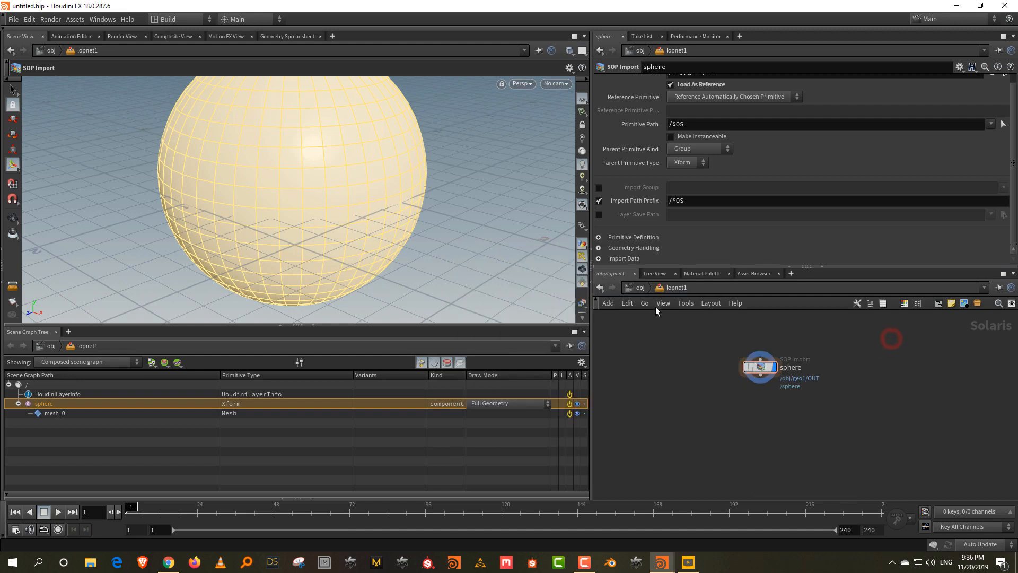
left_click(809, 328)
left_click_drag(708, 269, 708, 300)
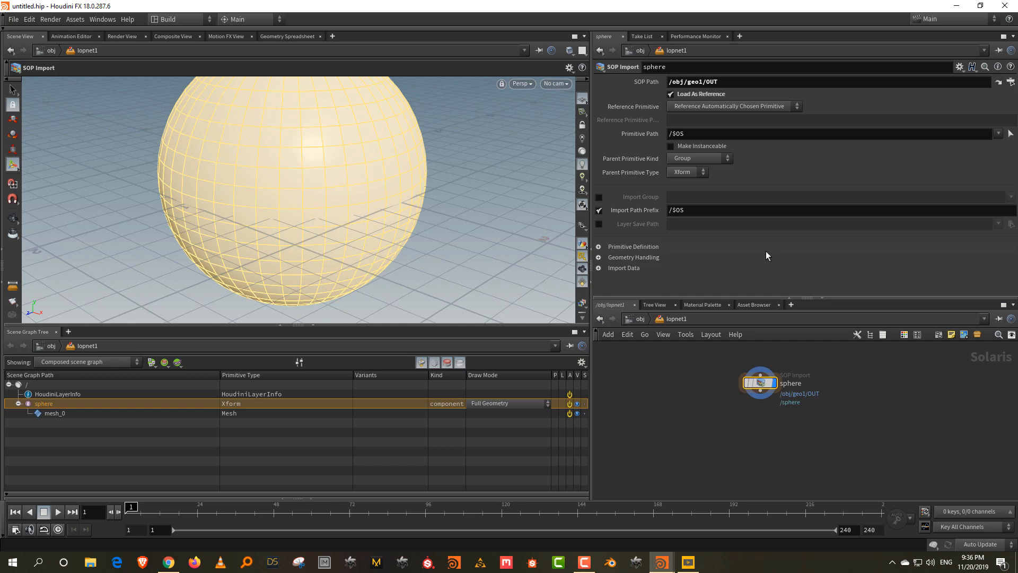
Try restricting the sphere import to the top group, and turn Import Group off again
left_click(599, 196)
left_click(1011, 197)
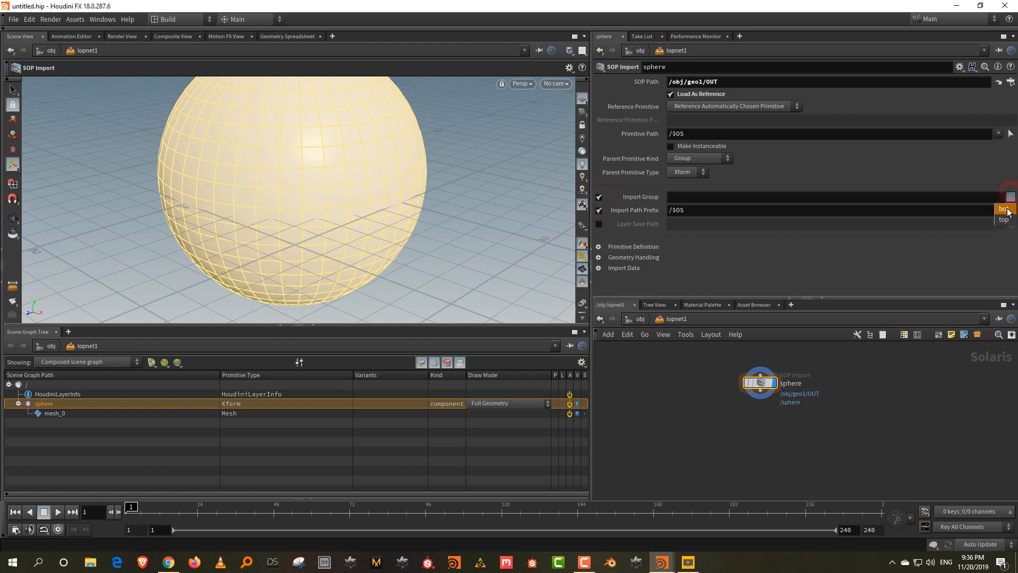
left_click(1004, 217)
right_click_drag(334, 142, 327, 234)
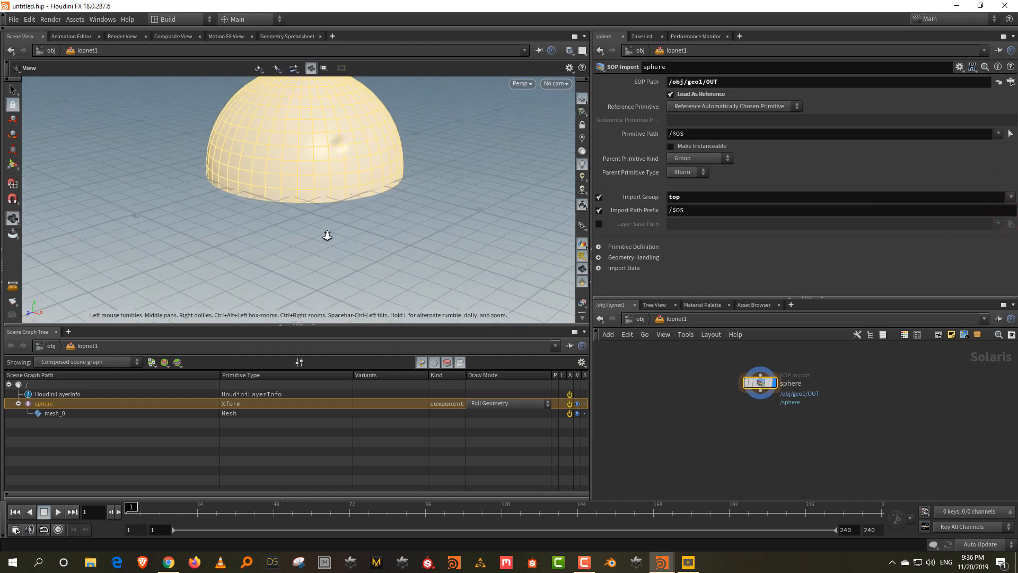
middle_click_drag(324, 183, 321, 231)
mouse_move(320, 209)
left_mouse_down()
mouse_move(321, 193)
mouse_move(320, 206)
left_mouse_up()
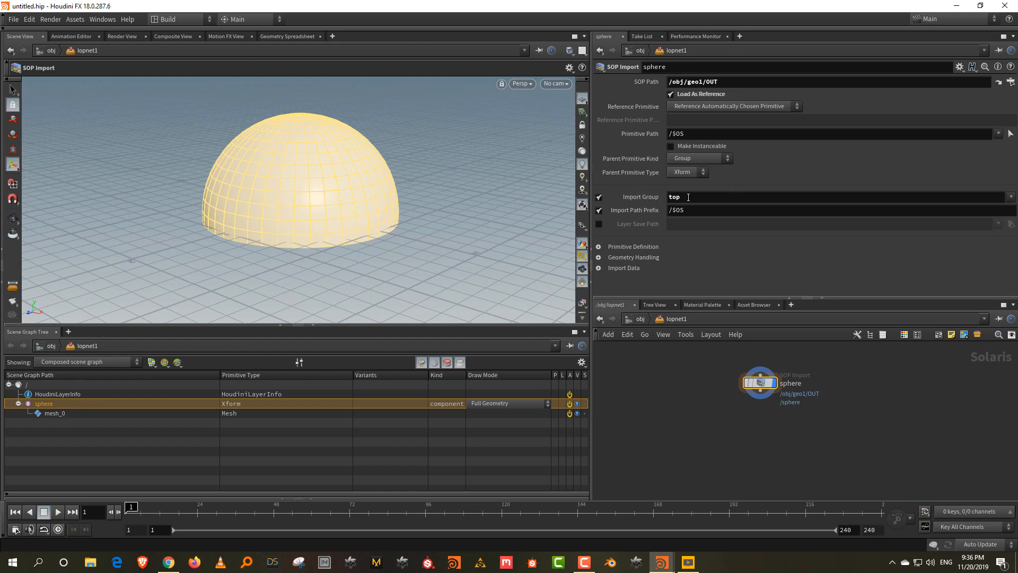
left_click(599, 197)
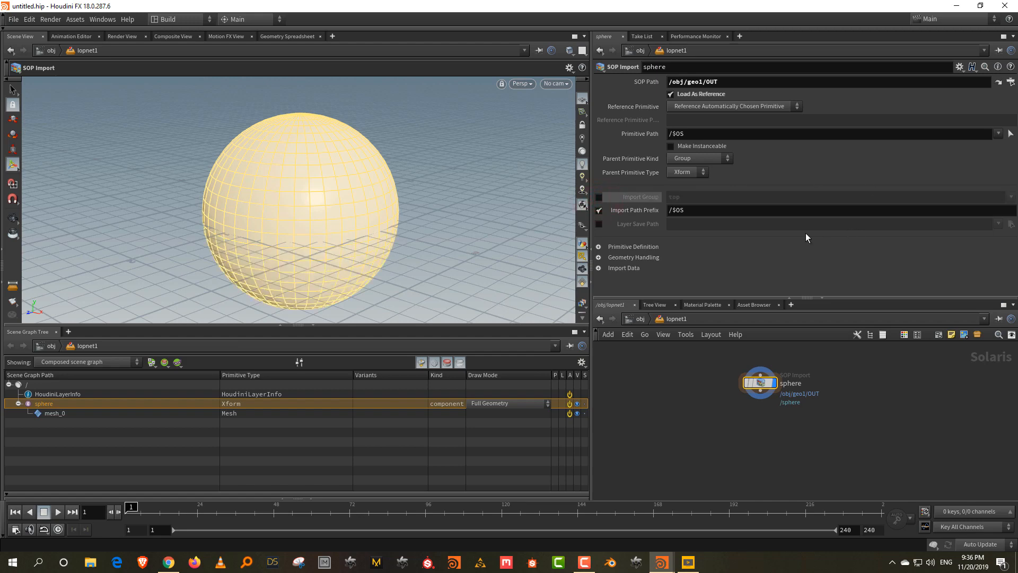
Expand the sphere node's Import Data settings and check the default pattern of the Attributes option
left_click(599, 268)
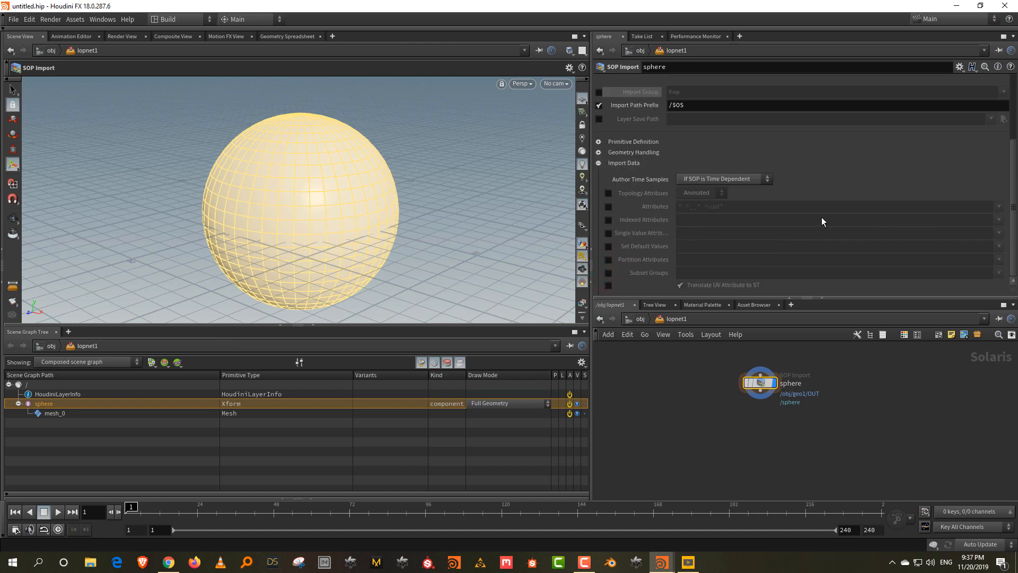
left_click(608, 206)
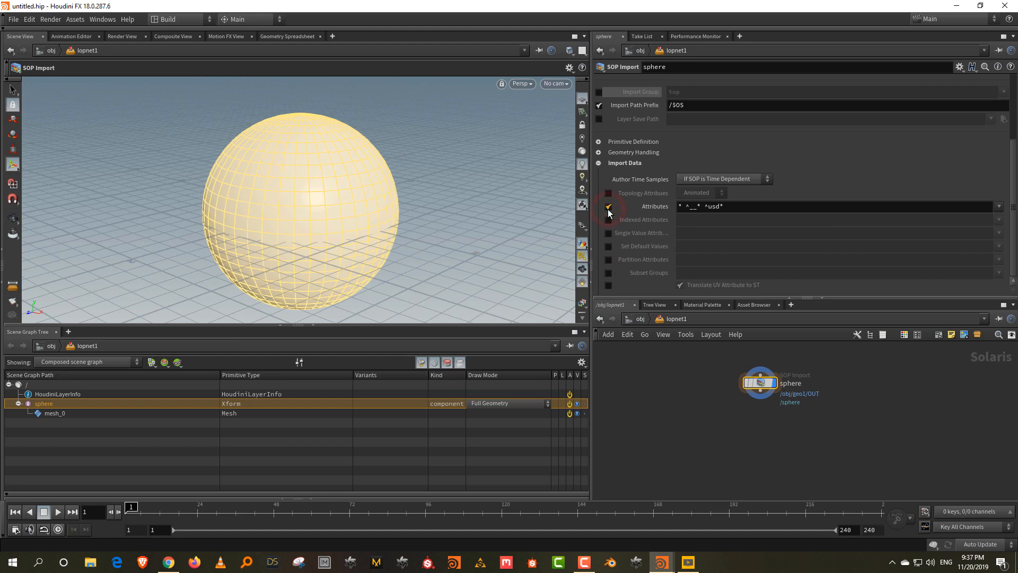
left_click(608, 207)
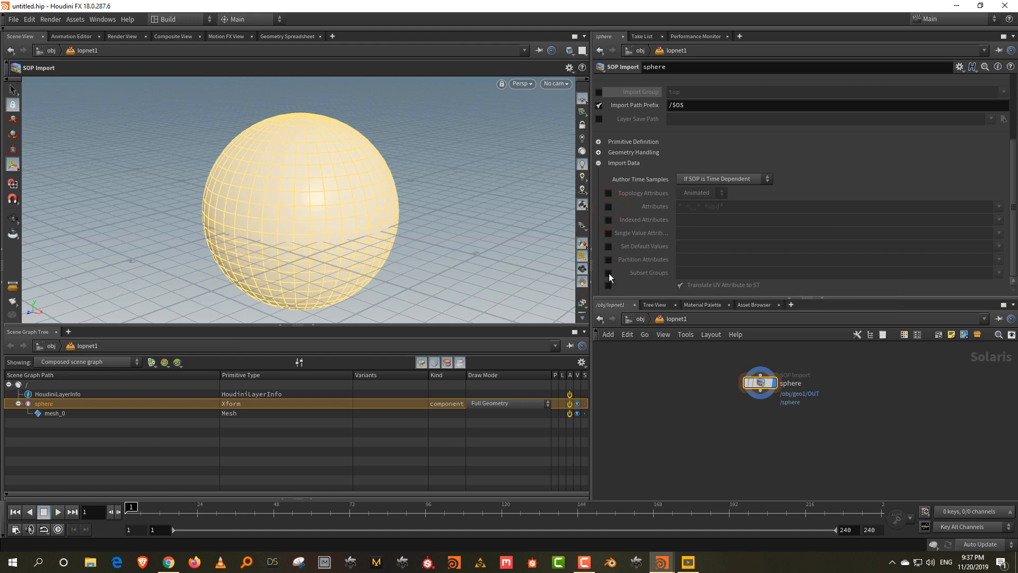
Enable Subset Groups for the sphere import with the bot and top groups, and expand mesh_0 in the scene graph
left_click(609, 272)
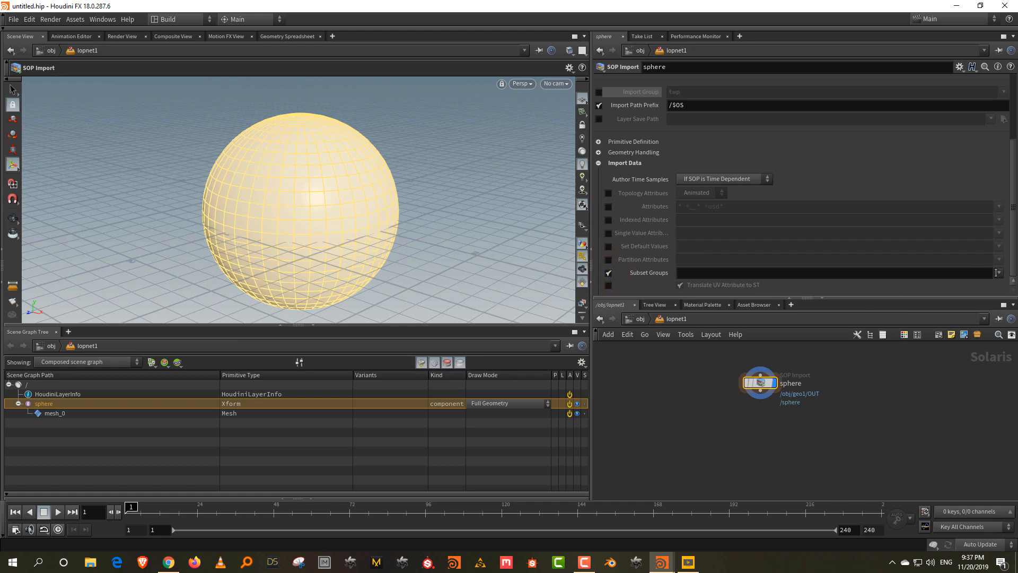
left_click(999, 273)
left_click(1002, 284)
left_click(999, 272)
left_click(1002, 295)
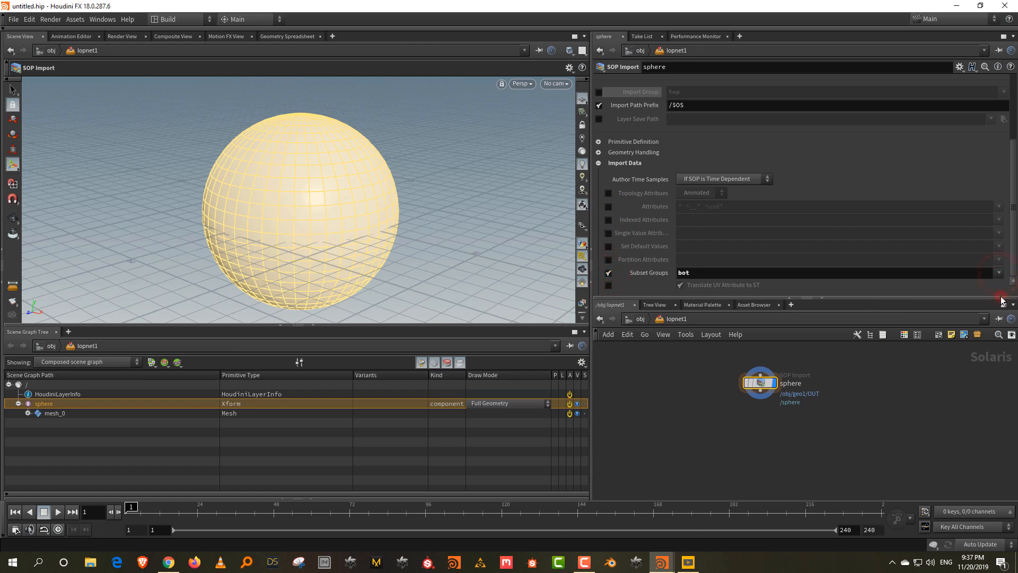
left_click(29, 414)
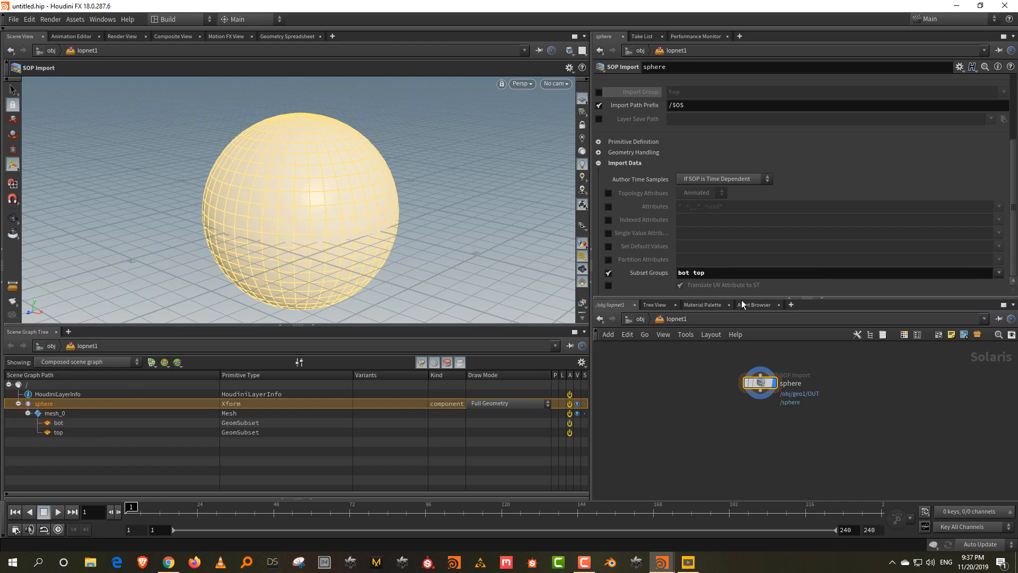
Add a Test Geometry: Pig Head node beside the sphere node, with more room for the network editor
left_click_drag(741, 300, 741, 249)
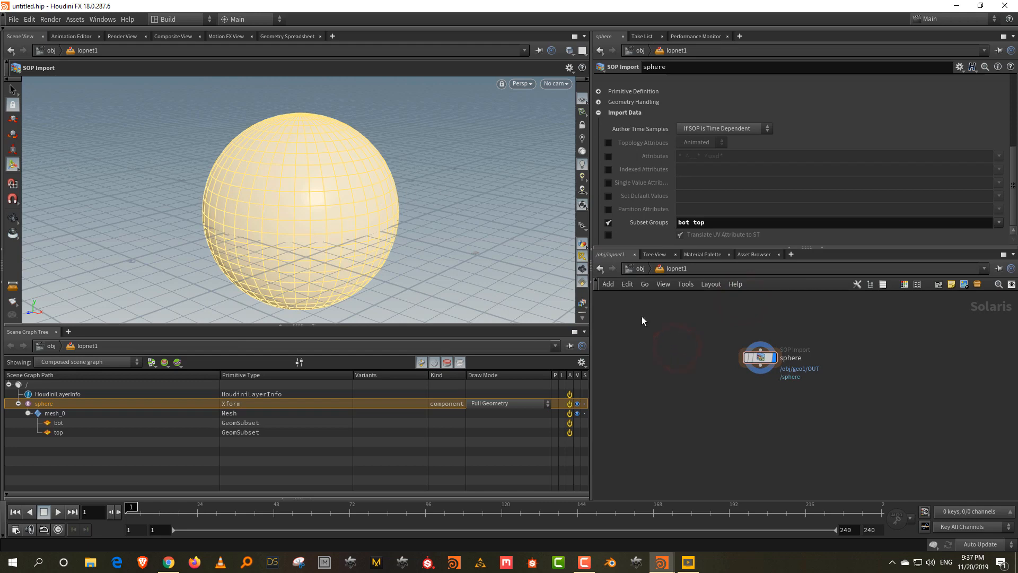
middle_click_drag(660, 319, 600, 309)
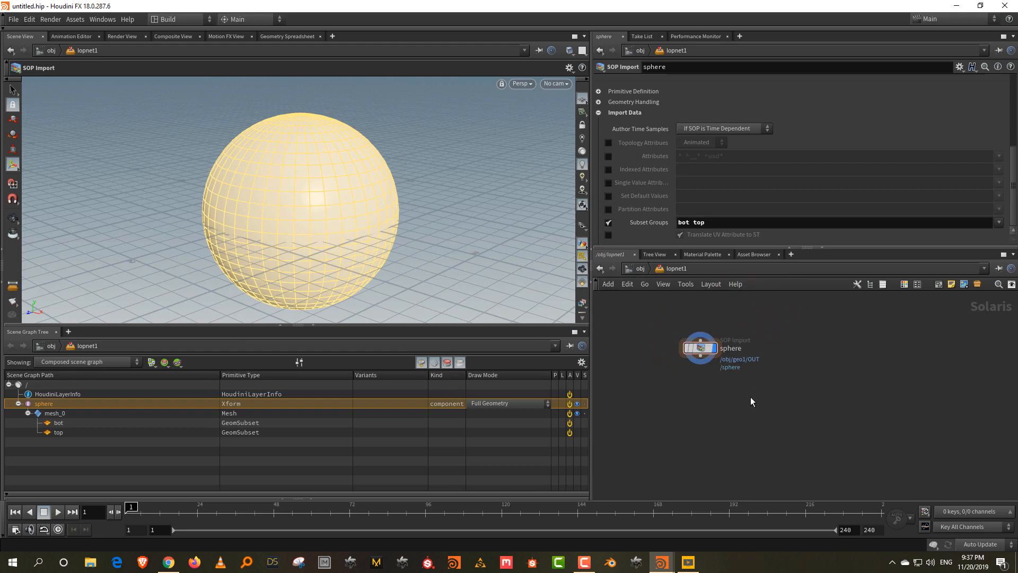
key("Tab")
type("test")
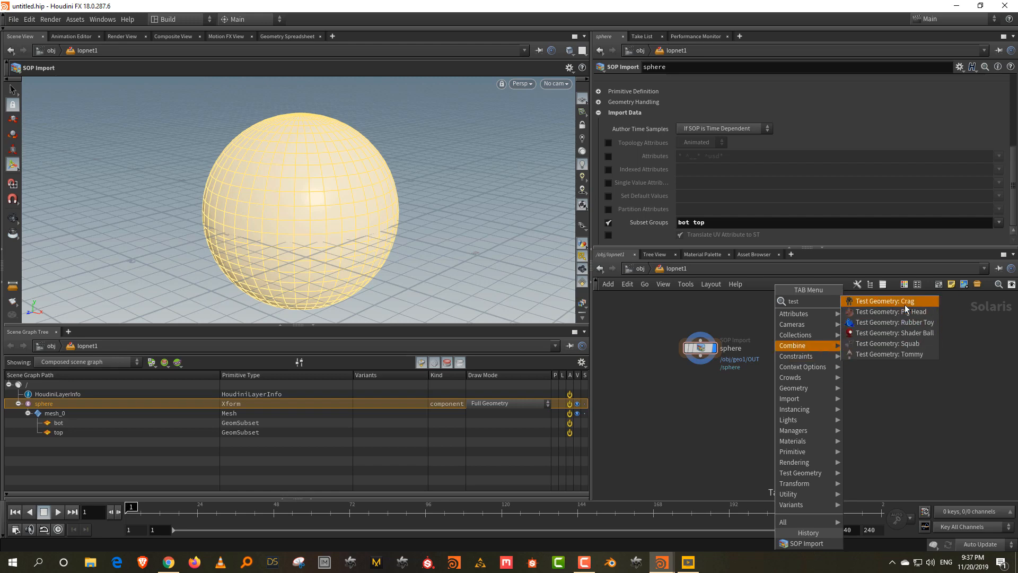
left_click(913, 313)
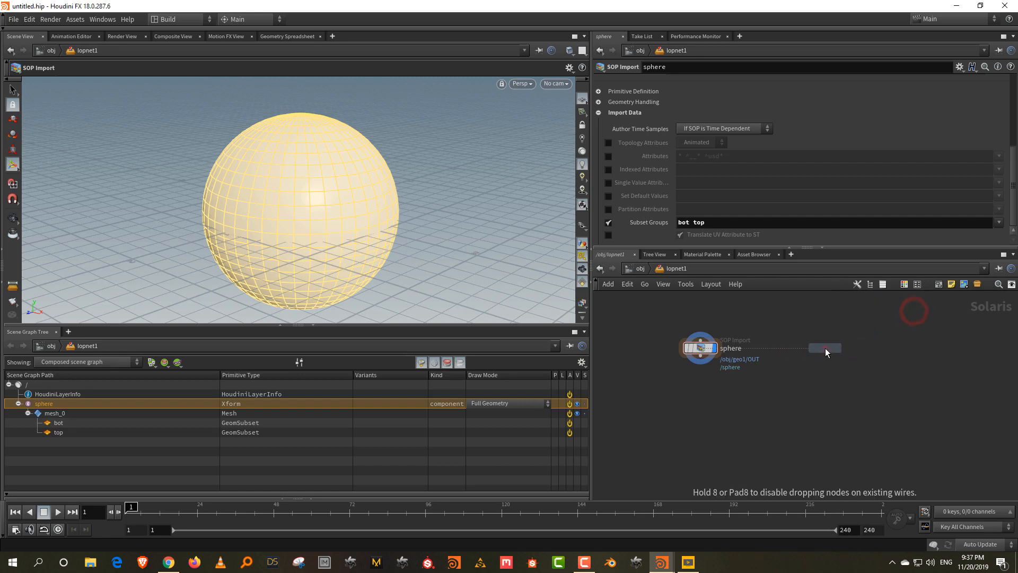
left_click(825, 347)
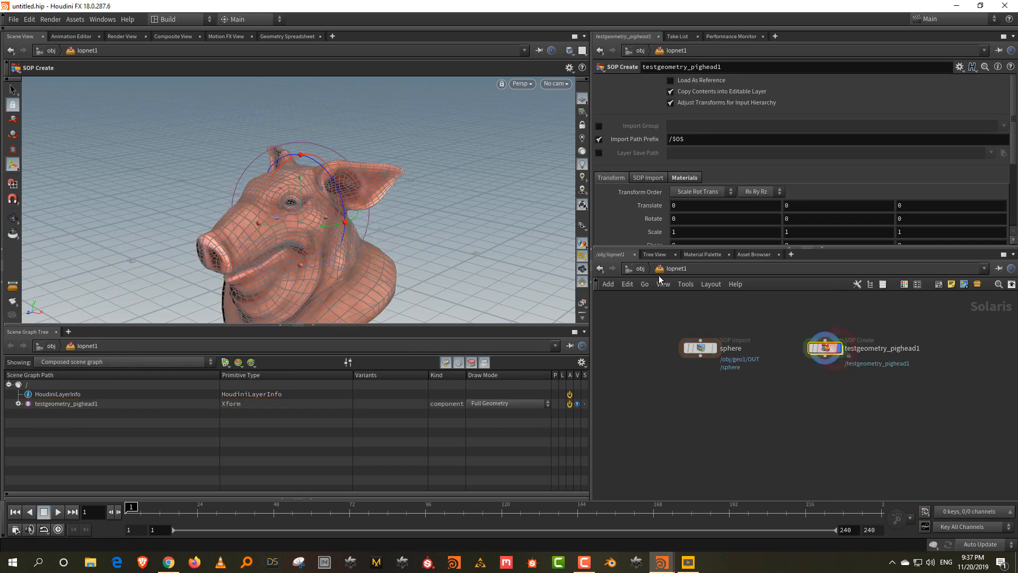
Clear all material assignments from the pig head node
left_click(695, 254)
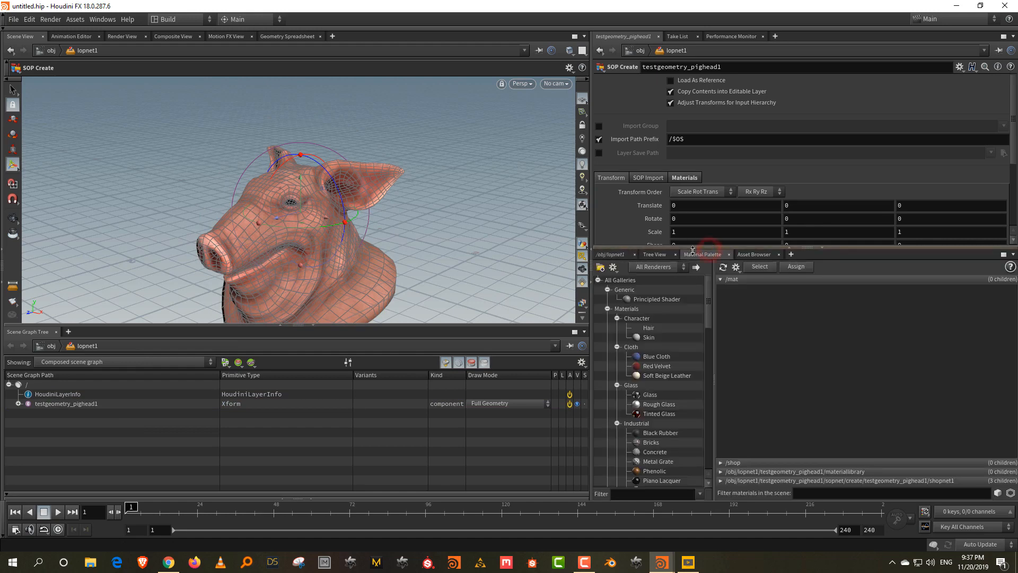
left_click(610, 254)
left_click_drag(631, 247, 636, 321)
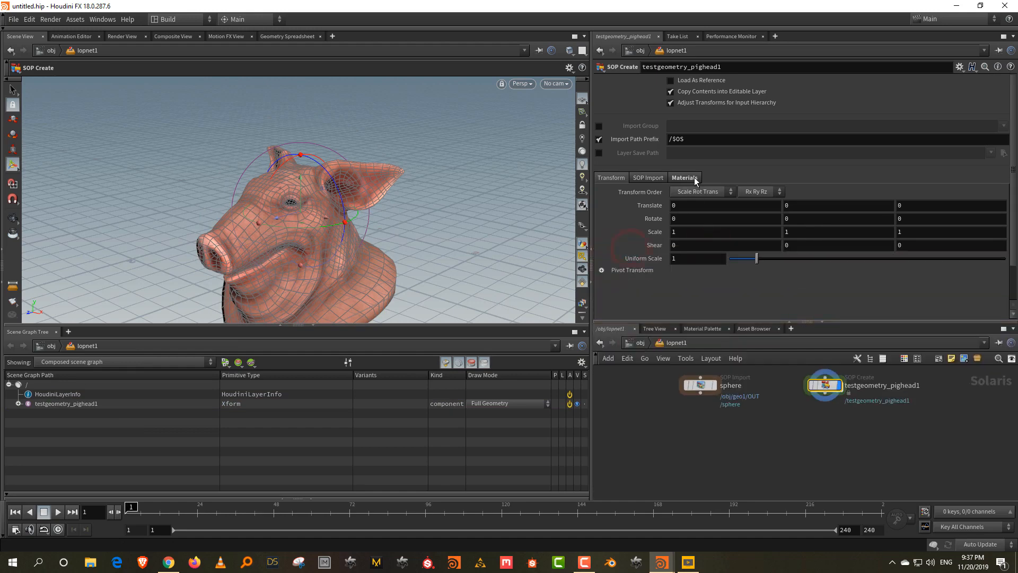
left_click(684, 177)
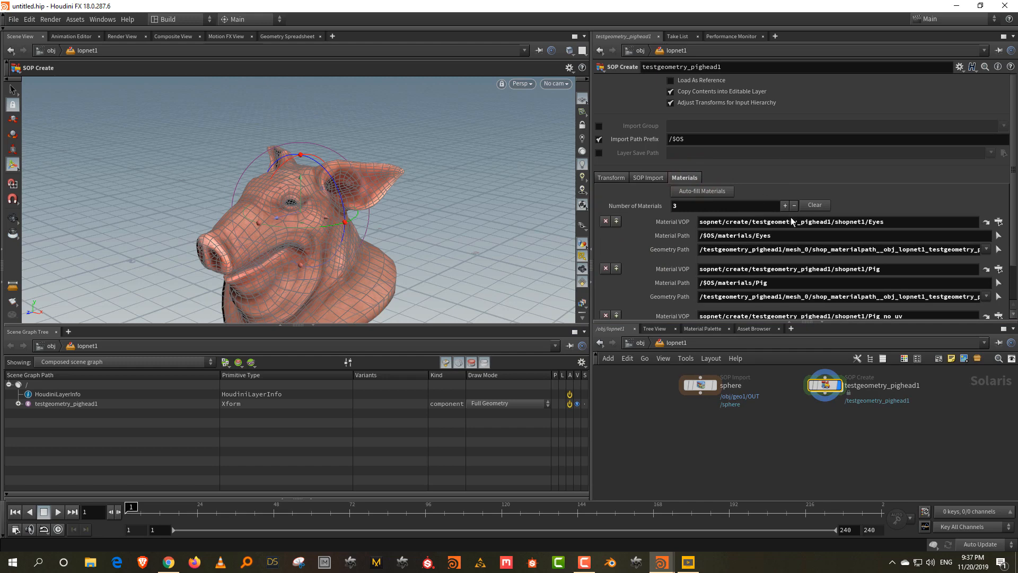
scroll(769, 222, "down", 2)
scroll(750, 223, "up", 2)
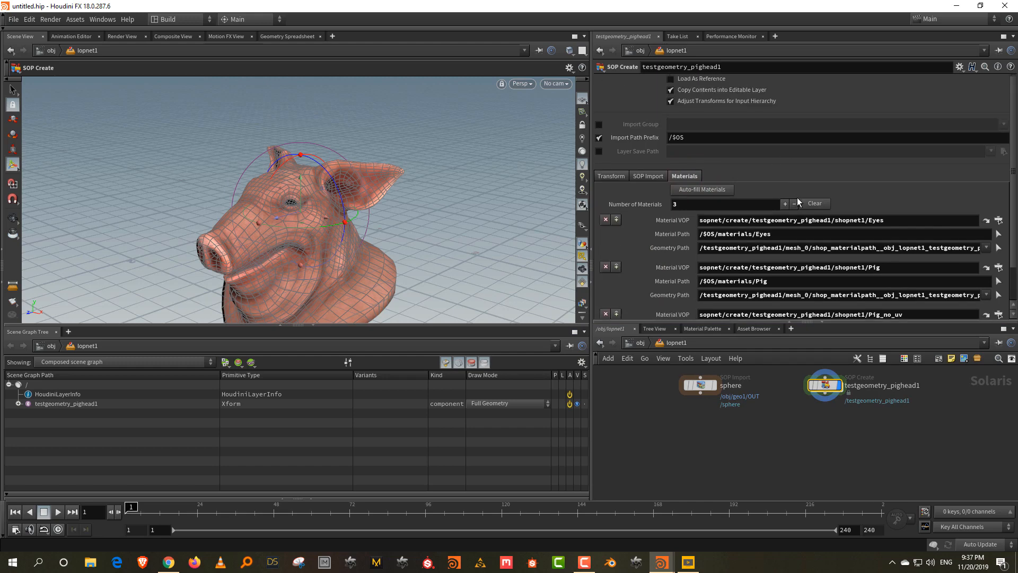
left_click(811, 204)
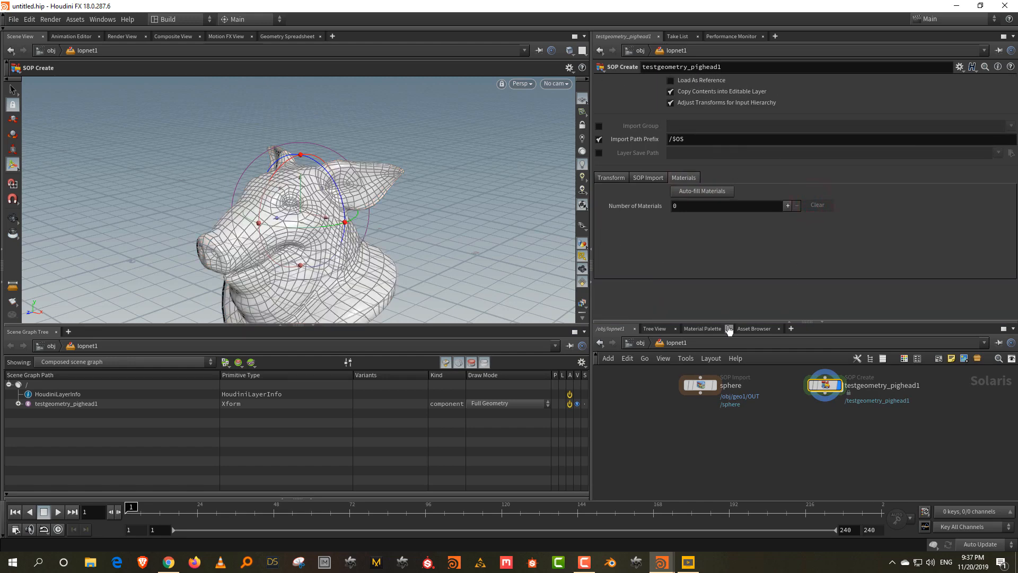
Scale the pig head down and adjust its height above the grid in the viewport
left_click_drag(725, 321, 726, 229)
left_click_drag(304, 191, 303, 78)
right_click_drag(348, 134, 305, 196, "alt")
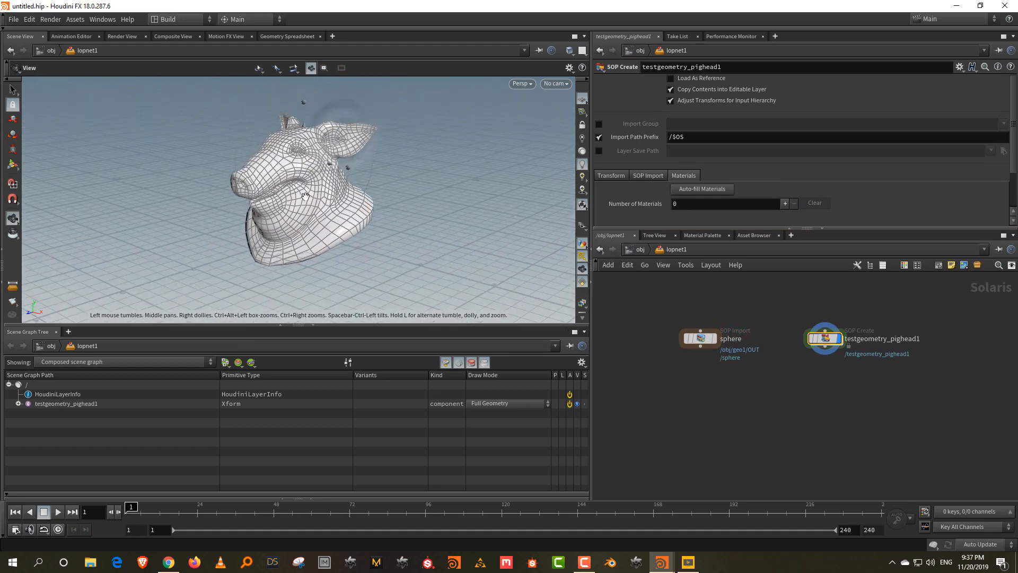
key("r")
key("e")
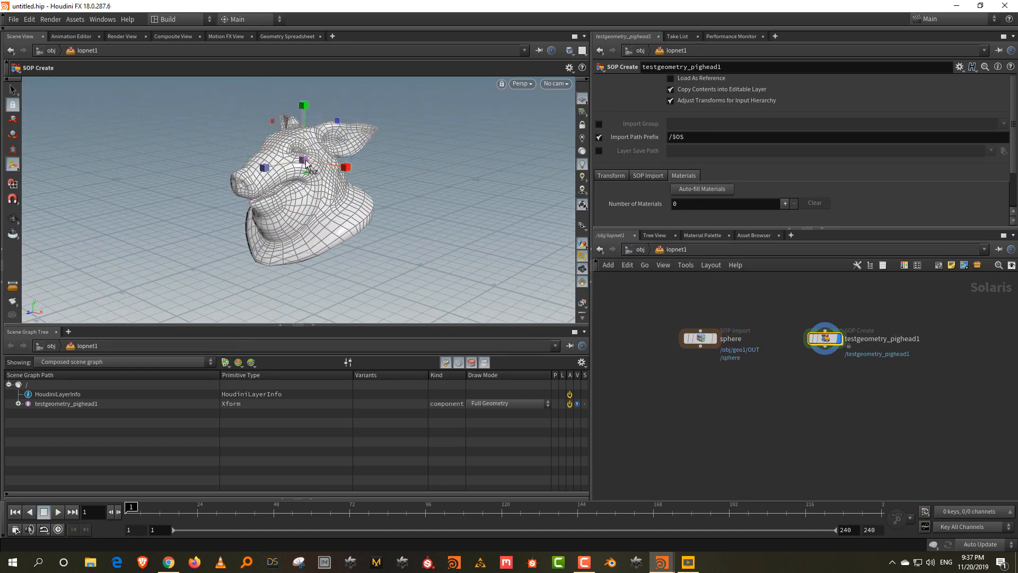
left_click_drag(305, 196, 279, 196)
key("t")
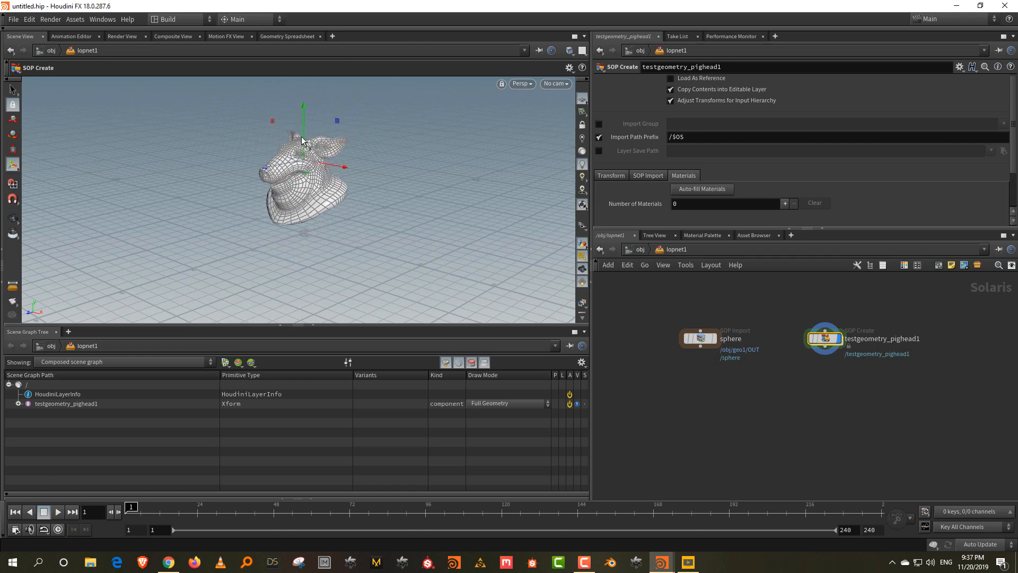
left_click_drag(303, 136, 302, 156)
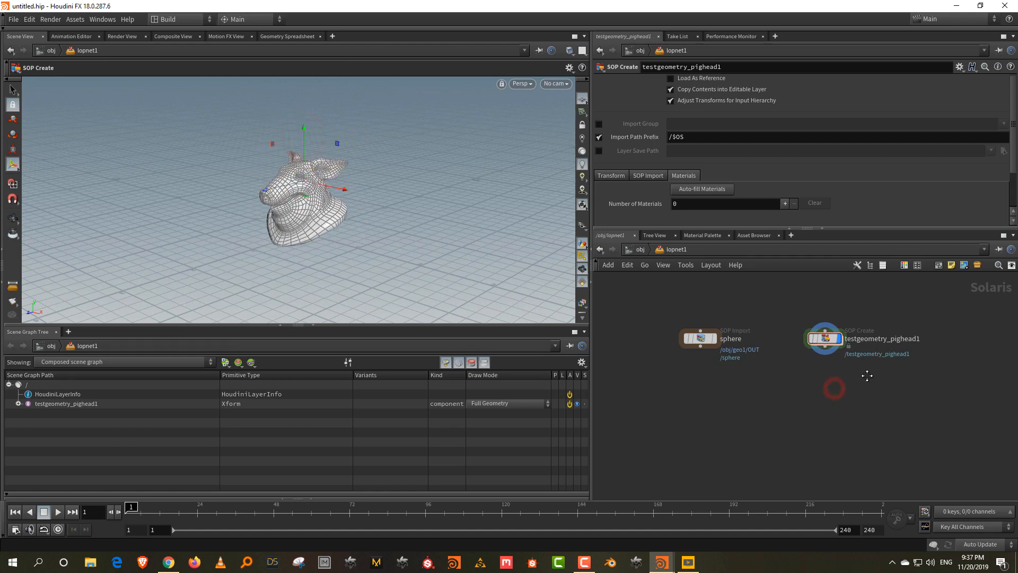
Add a Test Geometry: Rubber Toy node beside the pig head node and clear its material assignments
key("Tab")
type("test")
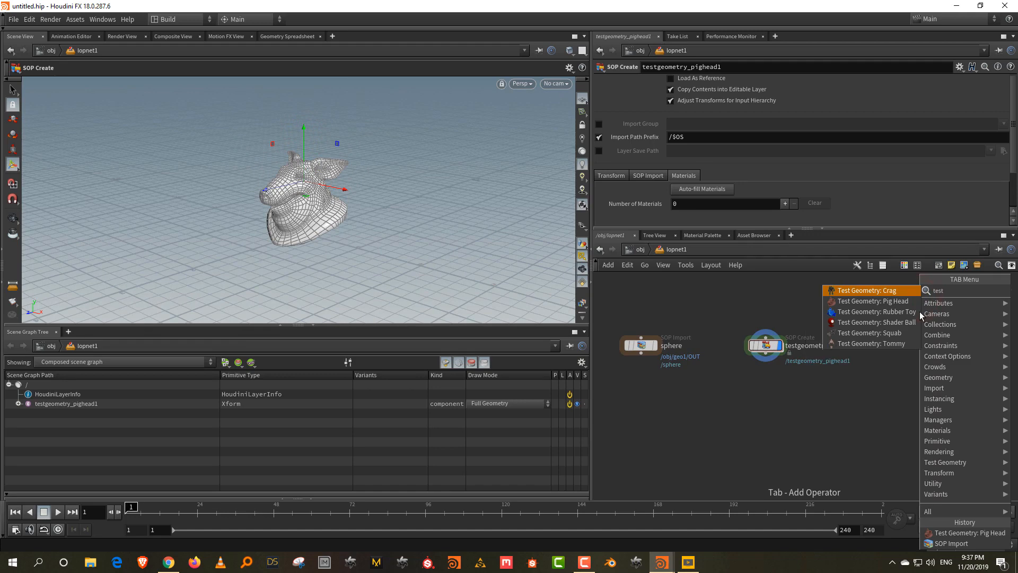
left_click(898, 312)
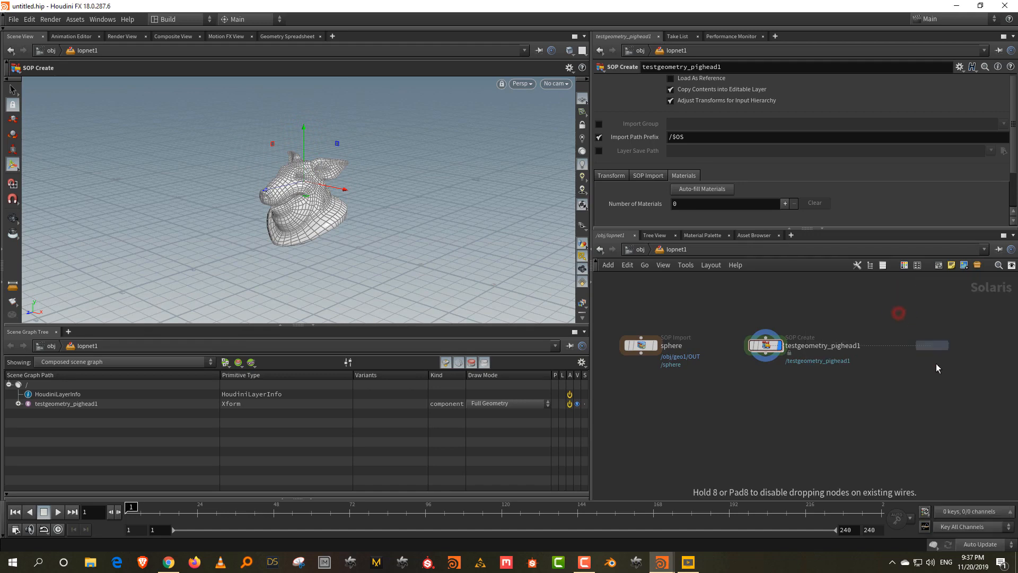
left_click(921, 345)
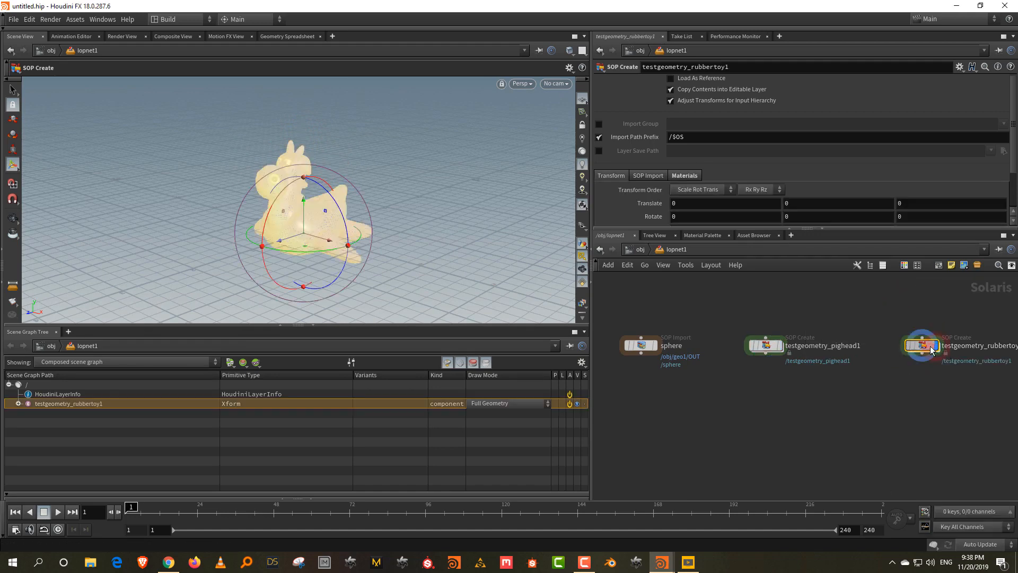
left_click(685, 176)
left_click(819, 203)
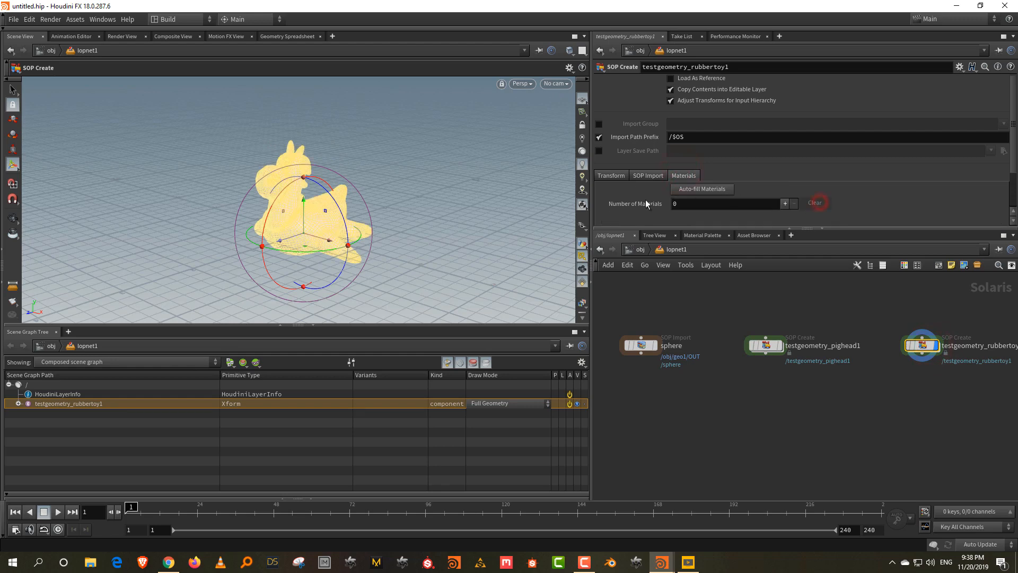
Move the rubber toy and the pig head to opposite sides of the origin, leaving space between them for the sphere
left_click_drag(851, 402, 850, 416)
left_click_drag(327, 238, 457, 264)
left_click_drag(801, 306, 761, 350)
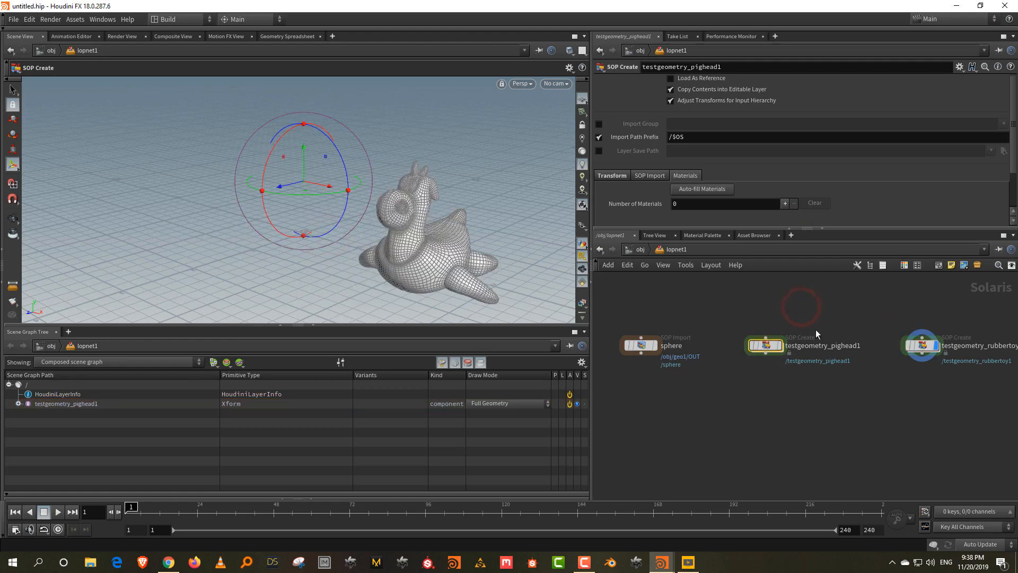
left_click(781, 346)
left_click_drag(325, 187, 220, 175)
key("r")
Add a Merge node fed by the sphere, pig head and rubber toy nodes in that order, and display it
key("Tab")
type("mer")
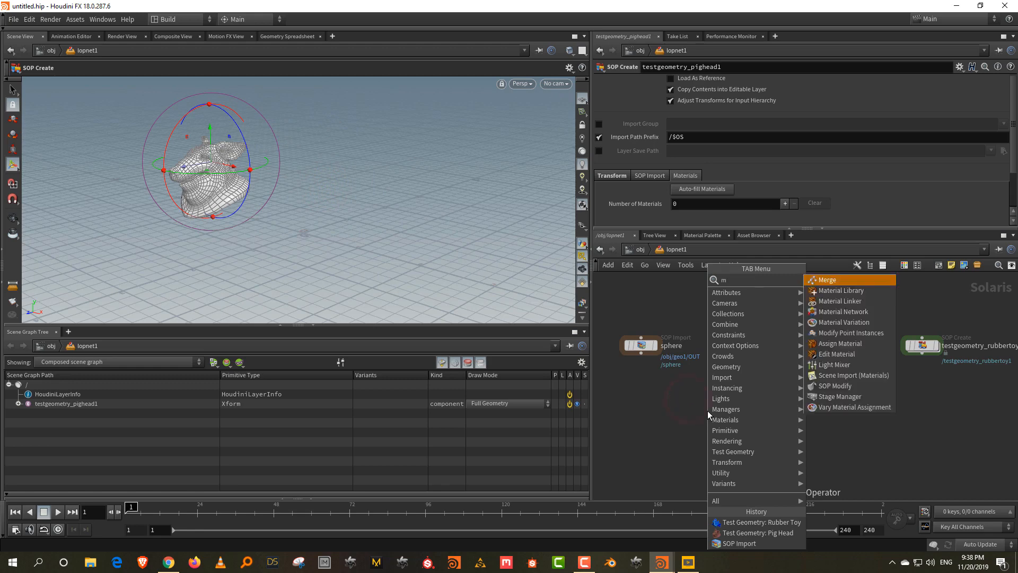
left_click(827, 279)
left_click(756, 455)
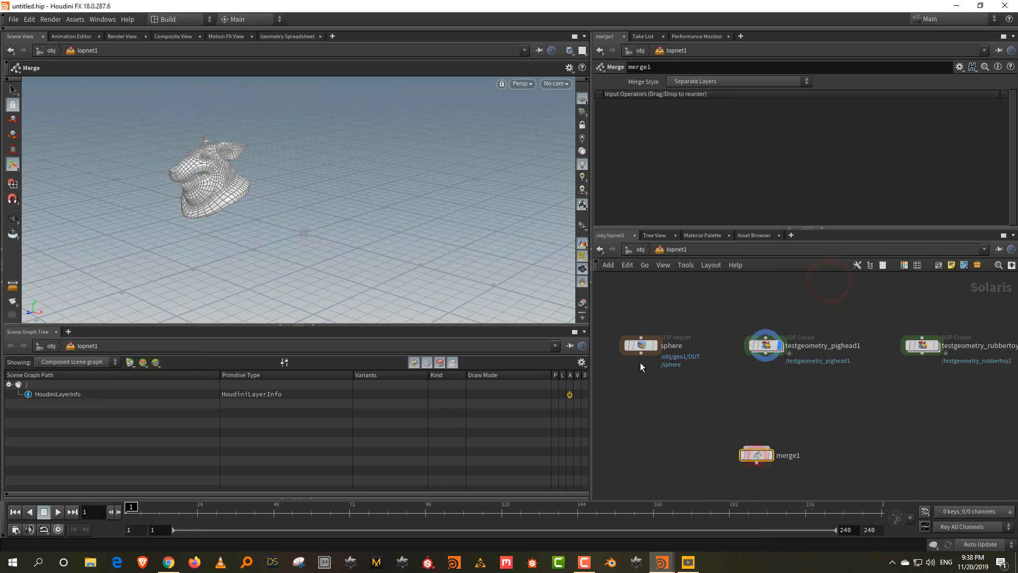
left_click_drag(640, 353, 757, 448)
left_click_drag(765, 353, 757, 448)
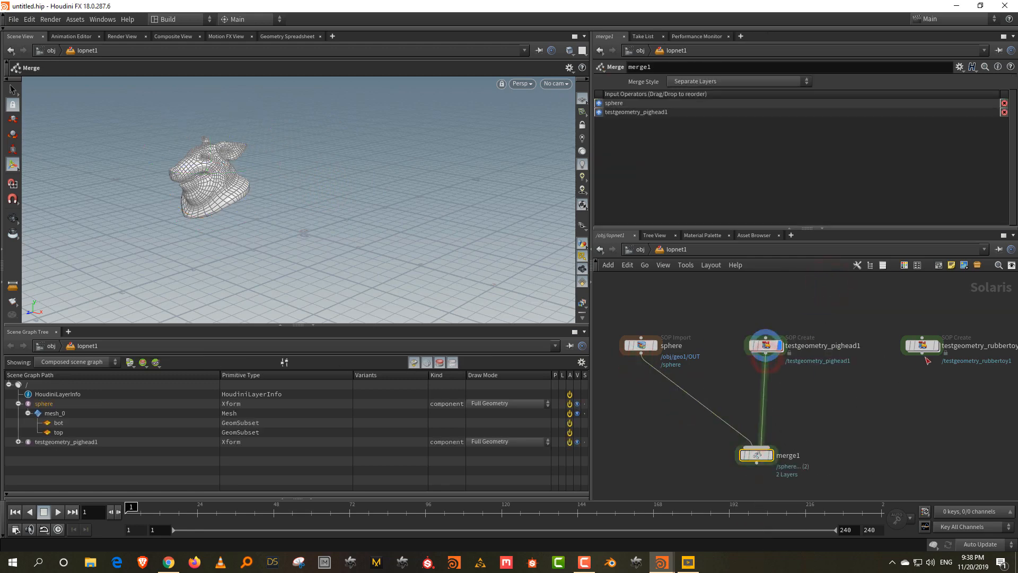
left_click_drag(922, 353, 756, 448)
scroll(767, 453, "up", 3)
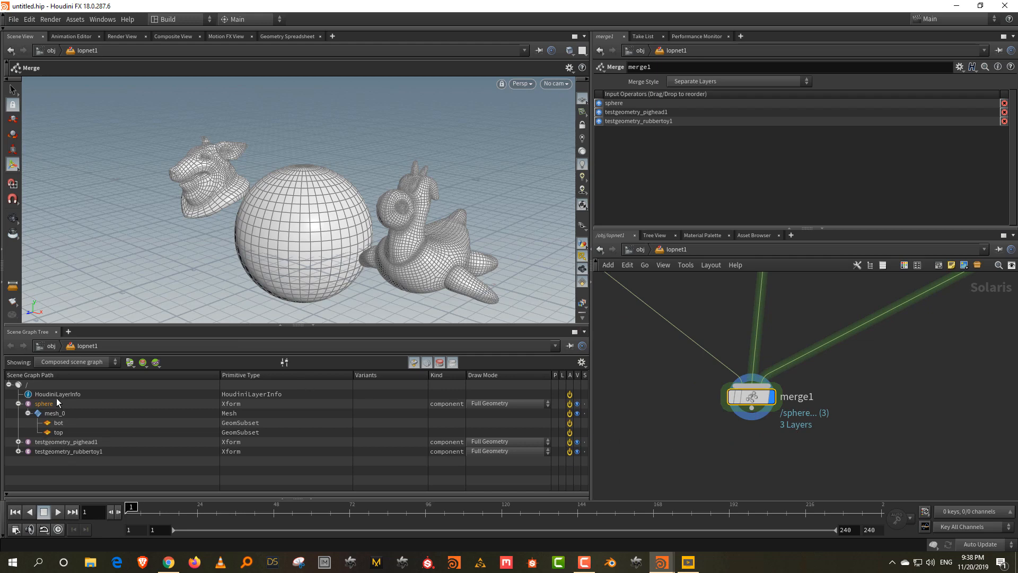
Shorten the names of the two test geometry nodes to pighead1 and rubbertoy1
middle_click_drag(726, 302, 768, 432)
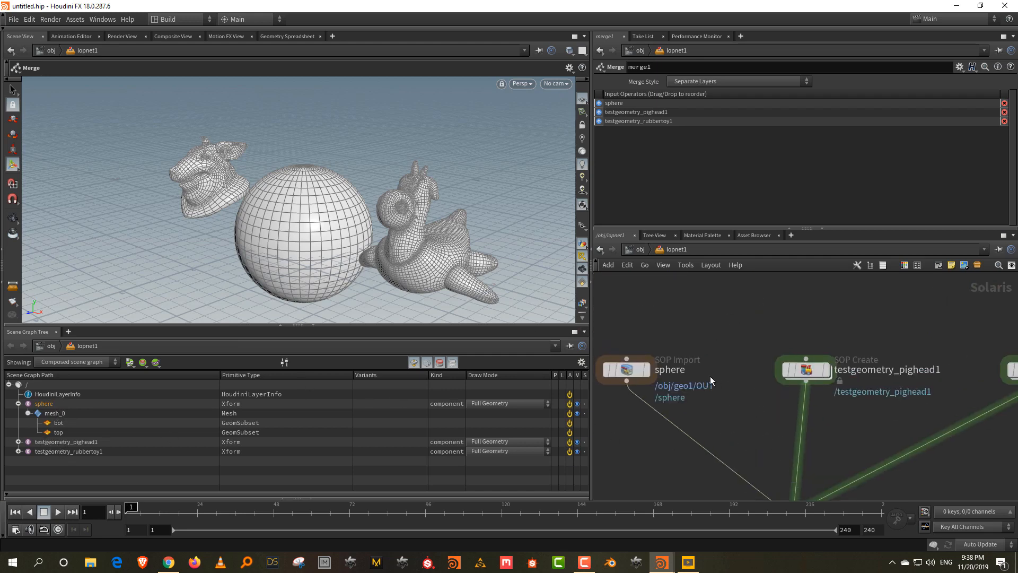
left_click_drag(899, 370, 825, 370)
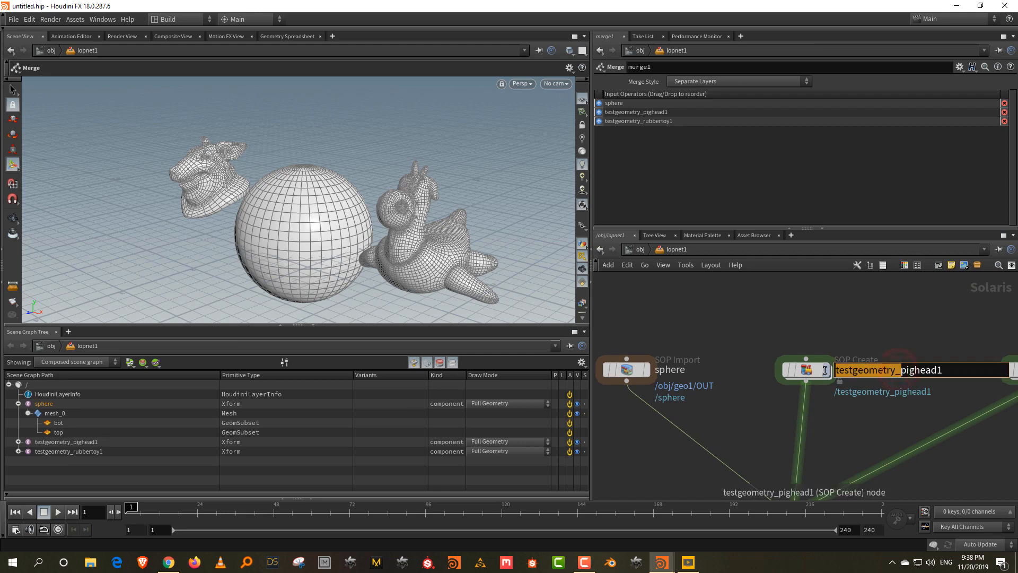
key("BackSpace")
key("Return")
middle_click_drag(924, 388, 737, 393)
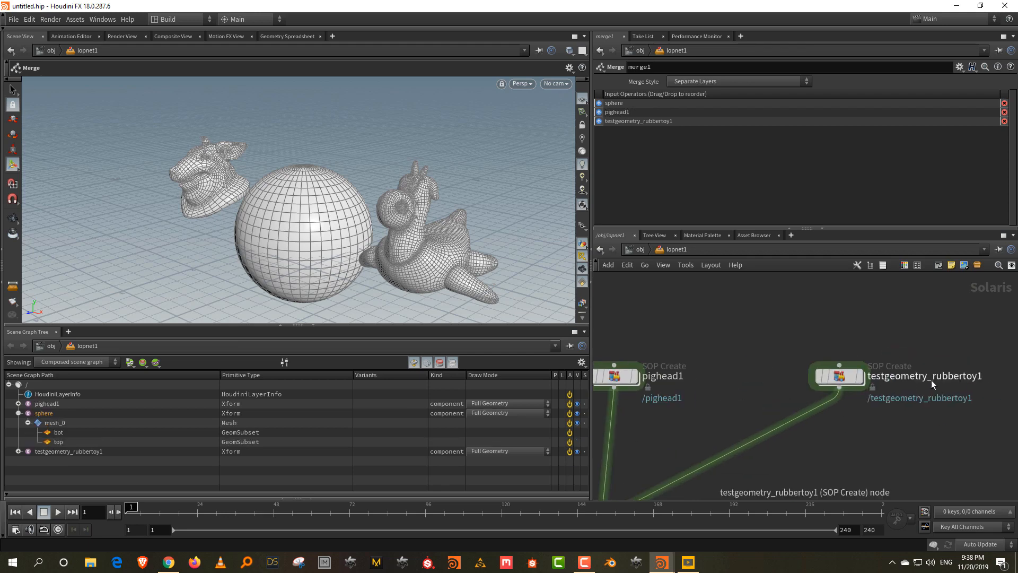
double_click(931, 376)
left_click_drag(931, 377, 868, 376)
key("BackSpace")
key("Return")
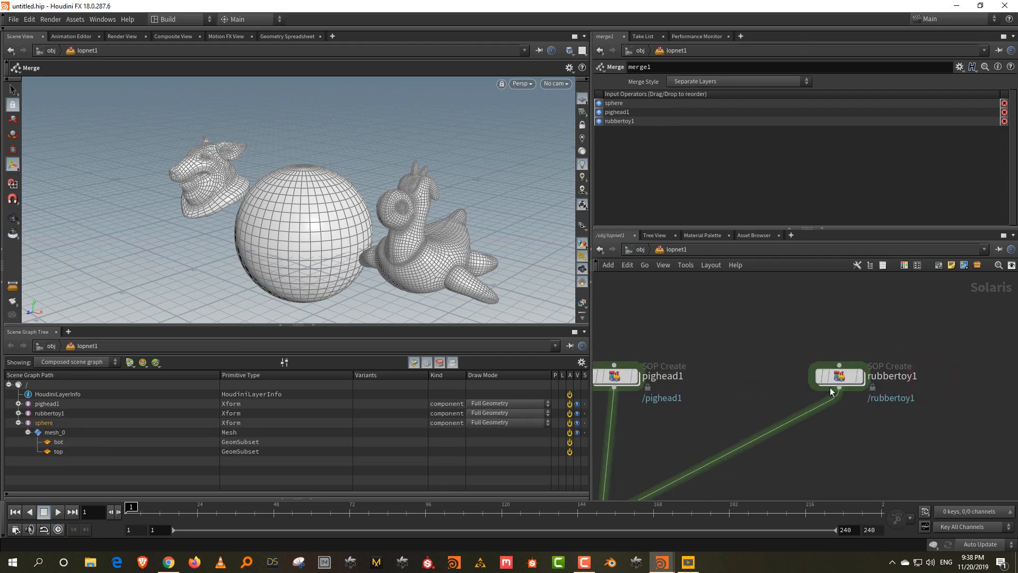
Cut all three input wires of the merge1 node
middle_click_drag(836, 474, 931, 362)
scroll(933, 358, "down", 1)
left_click_drag(866, 392, 684, 463)
middle_click_drag(790, 342, 857, 360)
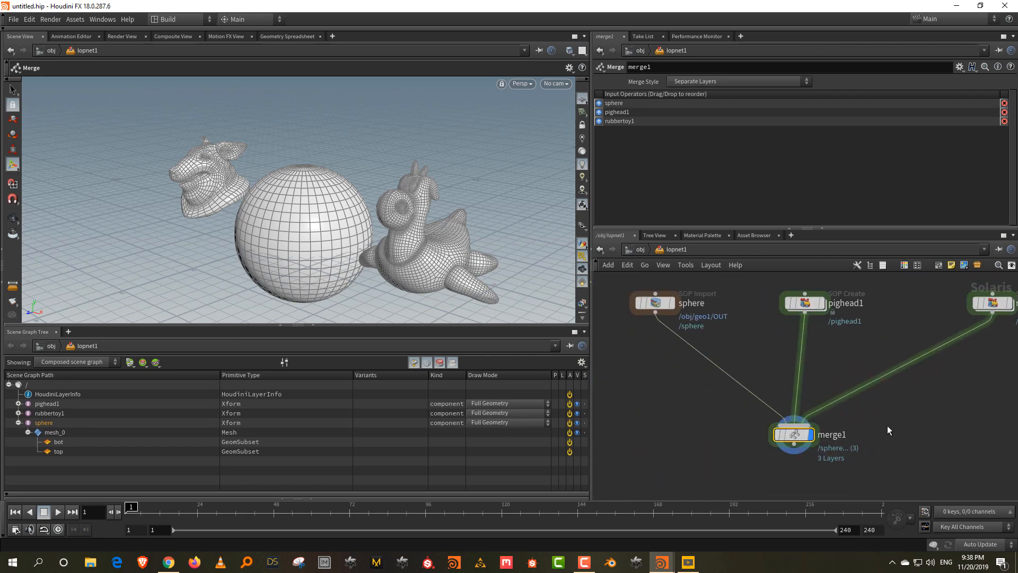
key("y")
left_click_drag(885, 411, 764, 411)
Chain the sphere, pighead1 and rubbertoy1 nodes one below the other in series, and display rubbertoy1
left_click_drag(804, 303, 621, 402)
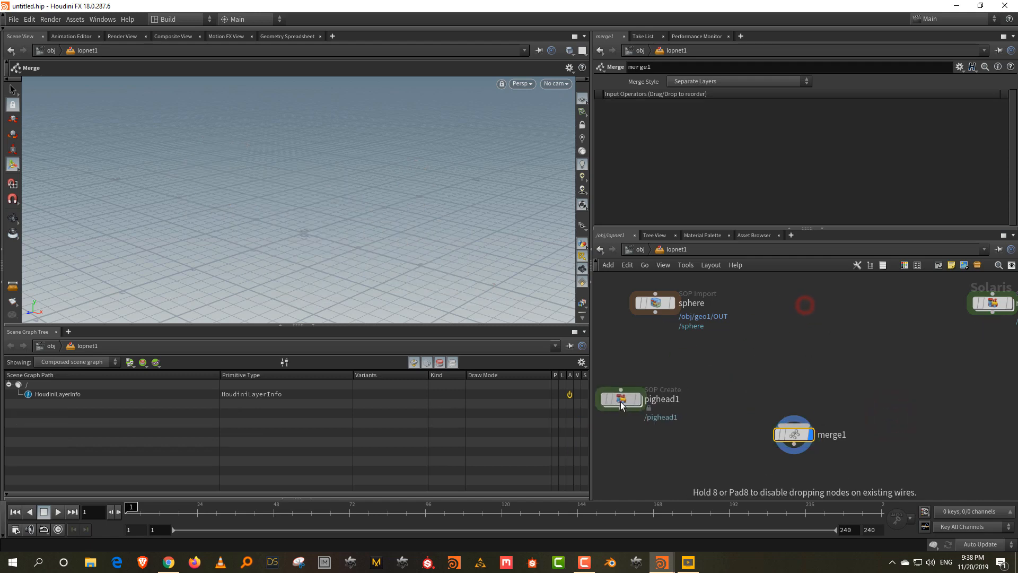
left_click_drag(655, 313, 626, 395)
left_click_drag(629, 397, 673, 361)
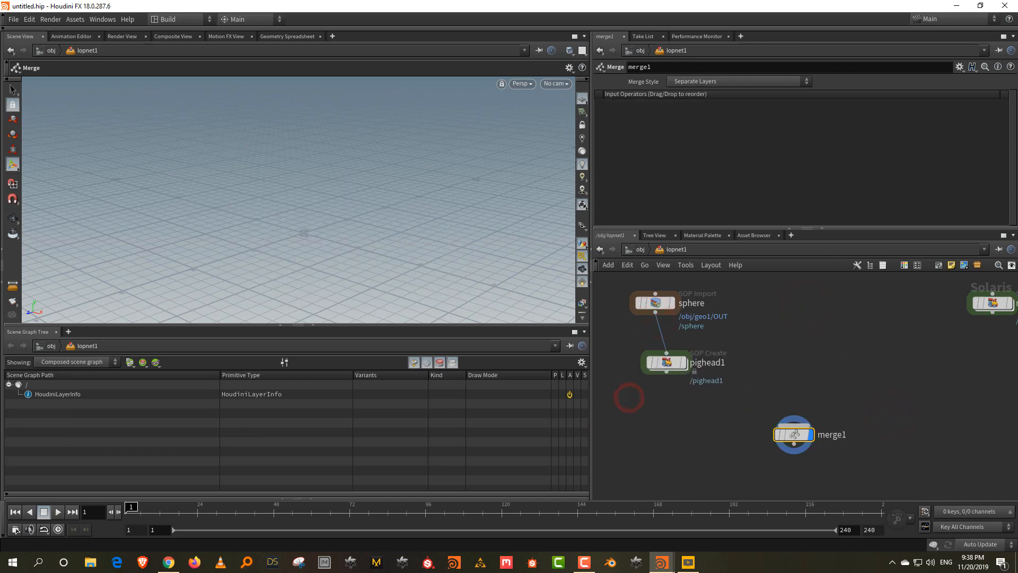
left_click_drag(991, 303, 656, 451)
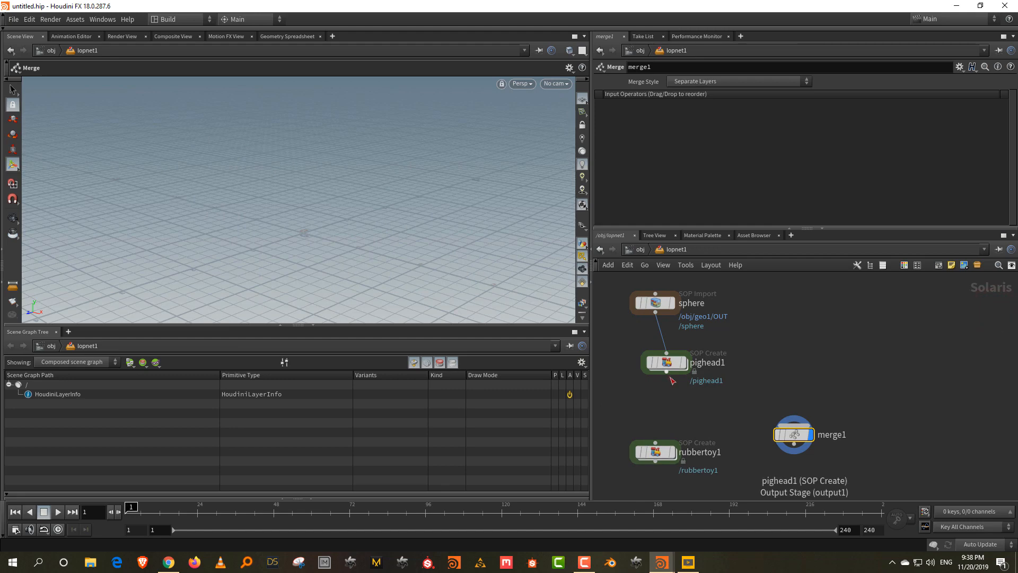
left_click_drag(667, 373, 665, 433)
left_click(673, 452)
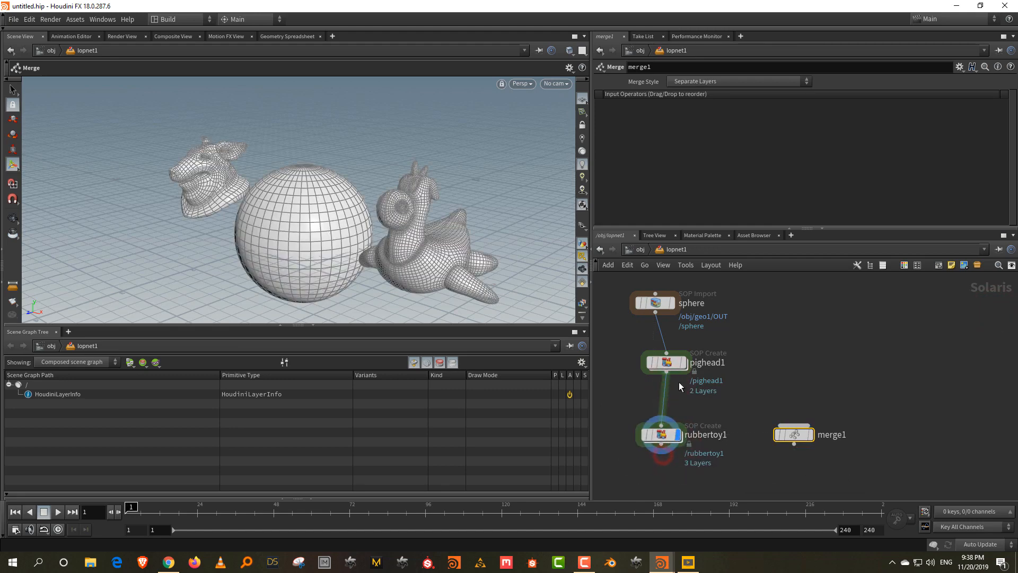
Line up pighead1 and rubbertoy1 closely beneath the sphere node and collapse the sphere branch in the scene graph
left_click_drag(668, 364, 657, 362)
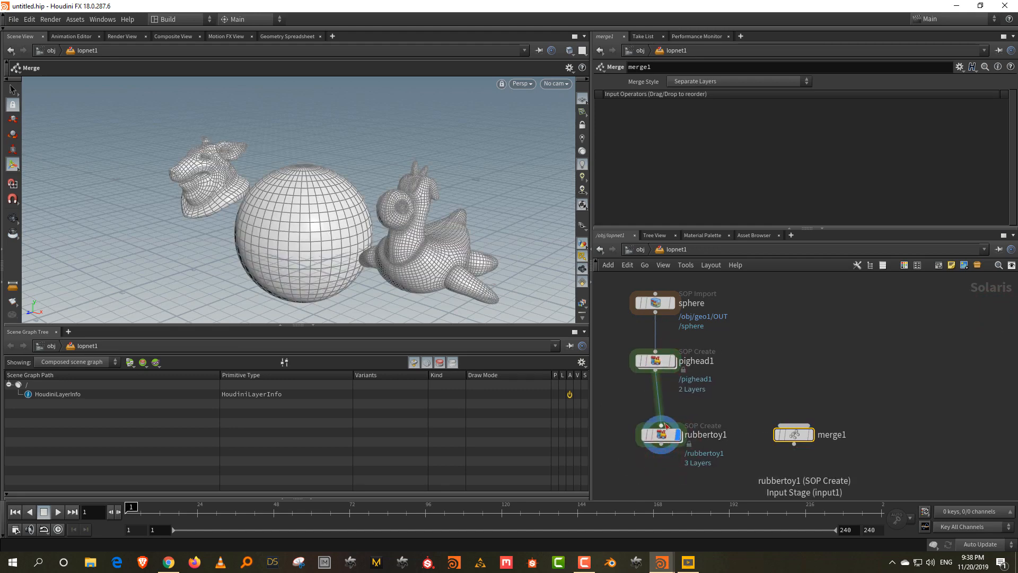
left_click_drag(666, 424, 660, 402)
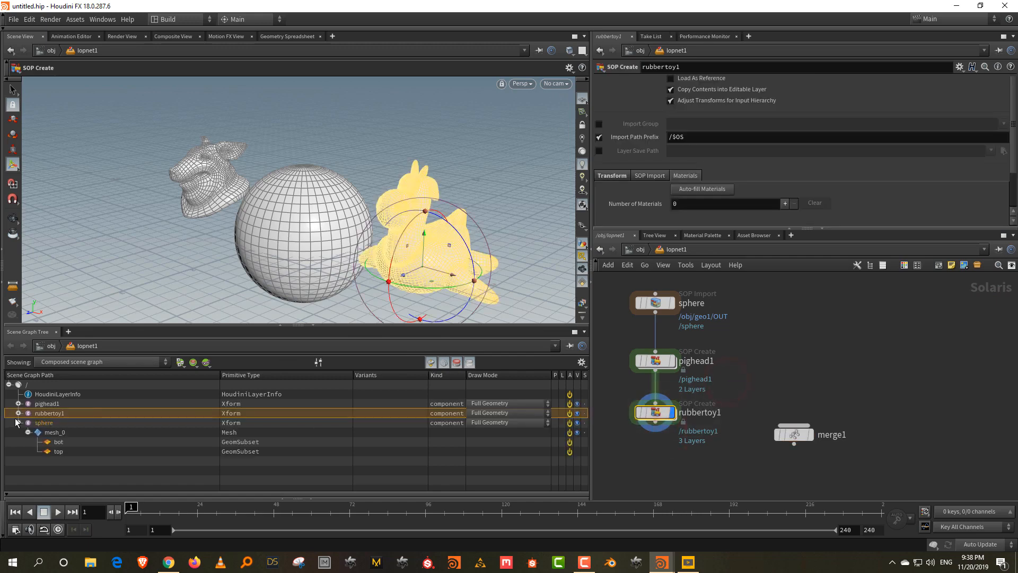
left_click(18, 423)
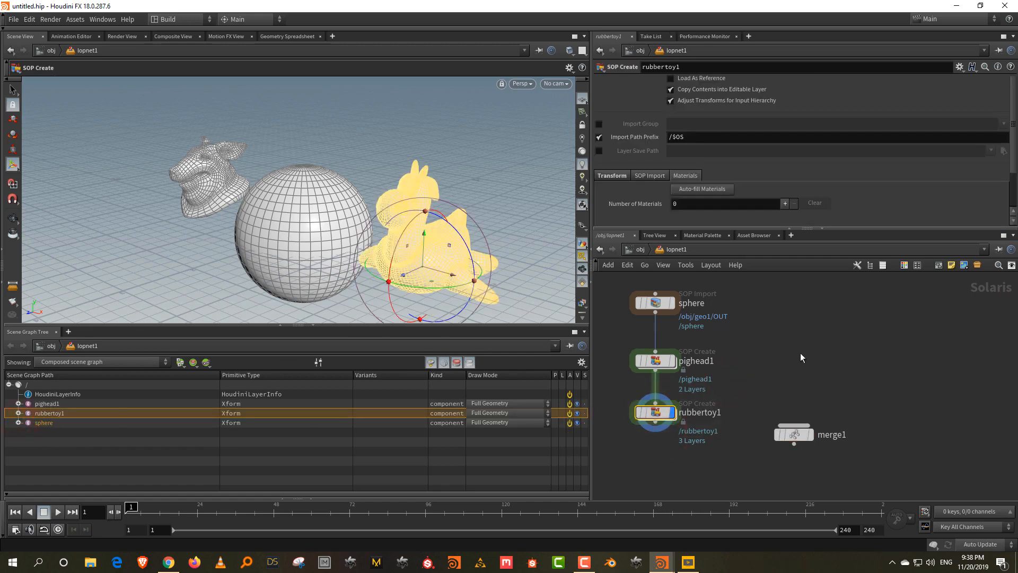
left_click_drag(658, 361, 657, 341)
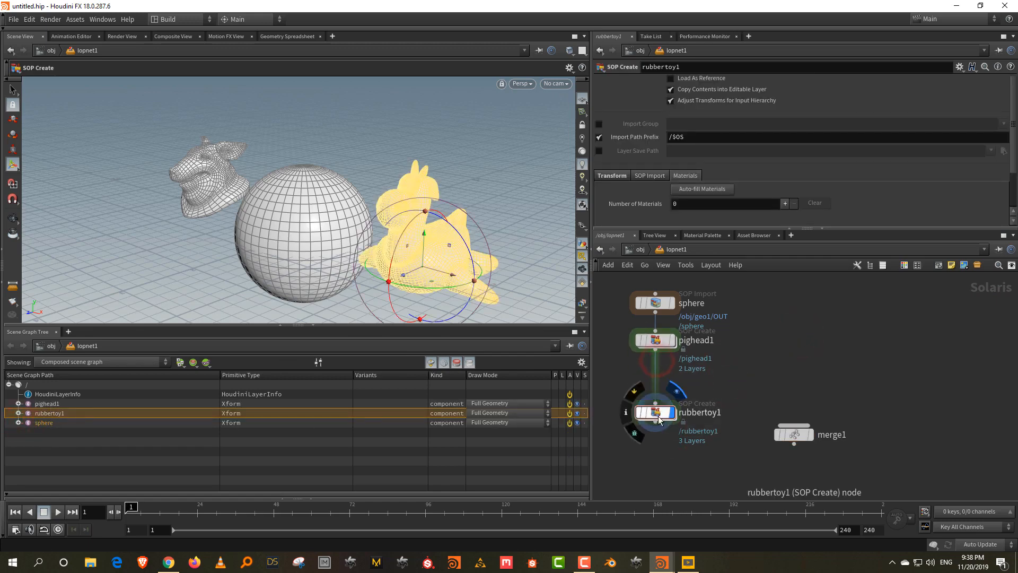
left_click_drag(663, 416, 663, 404)
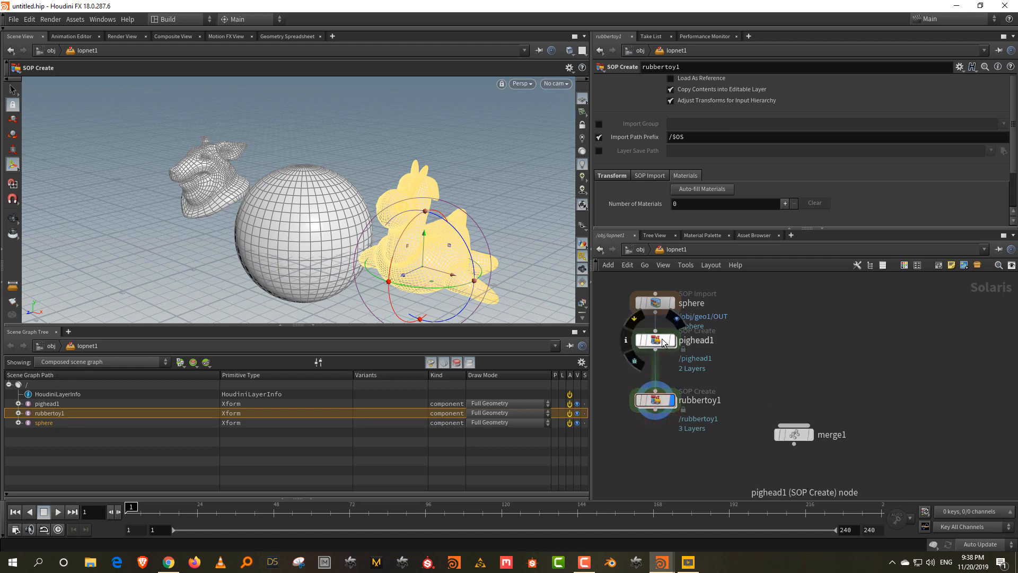
left_click_drag(662, 343, 666, 350)
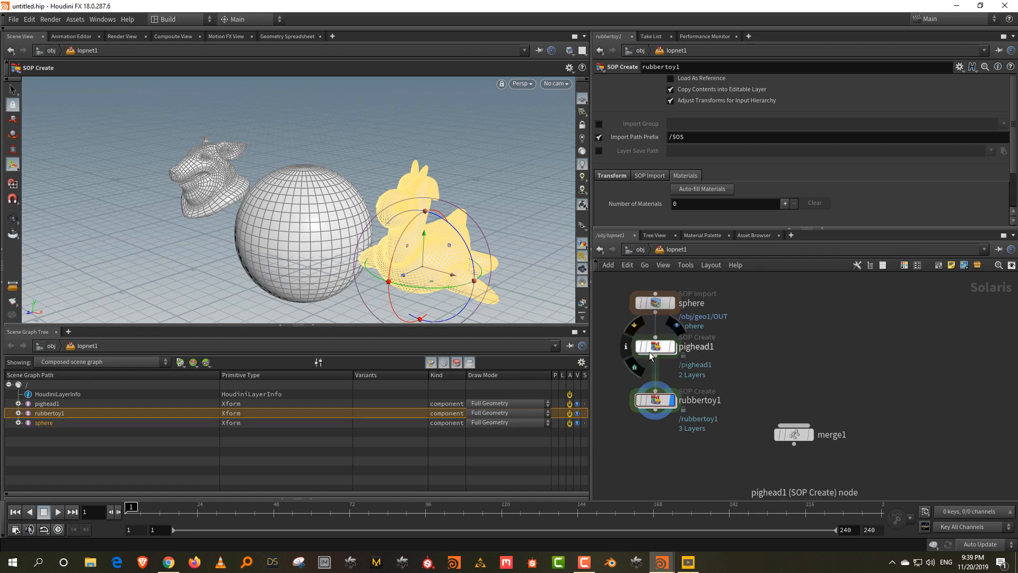
Take pighead1 and rubbertoy1 out of the chain, wire sphere, pighead1 and rubbertoy1 into merge1, and display merge1
left_click_drag(651, 347, 735, 313)
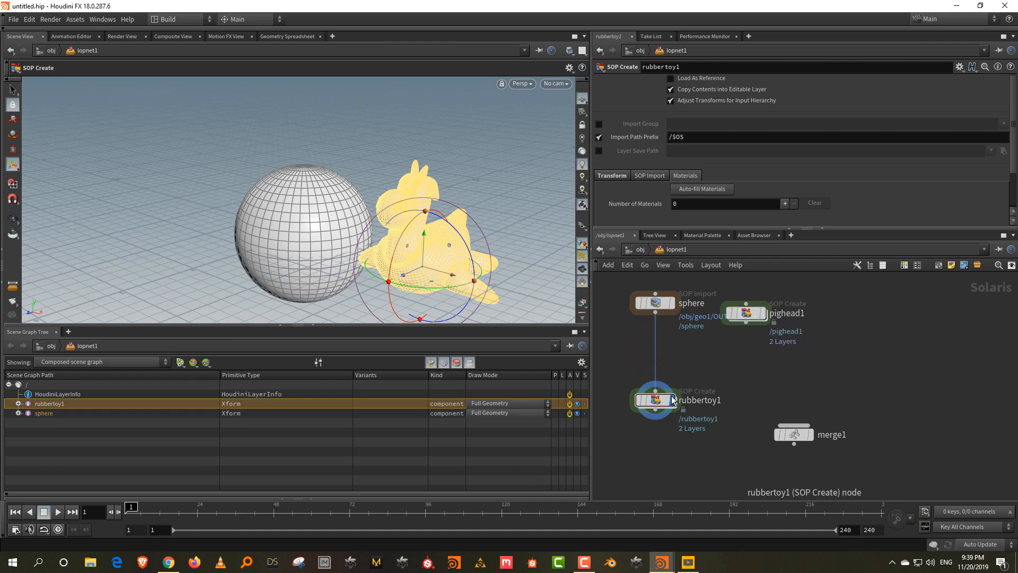
left_click_drag(656, 400, 908, 319)
left_click_drag(656, 363, 991, 270)
left_click_drag(656, 320, 797, 416)
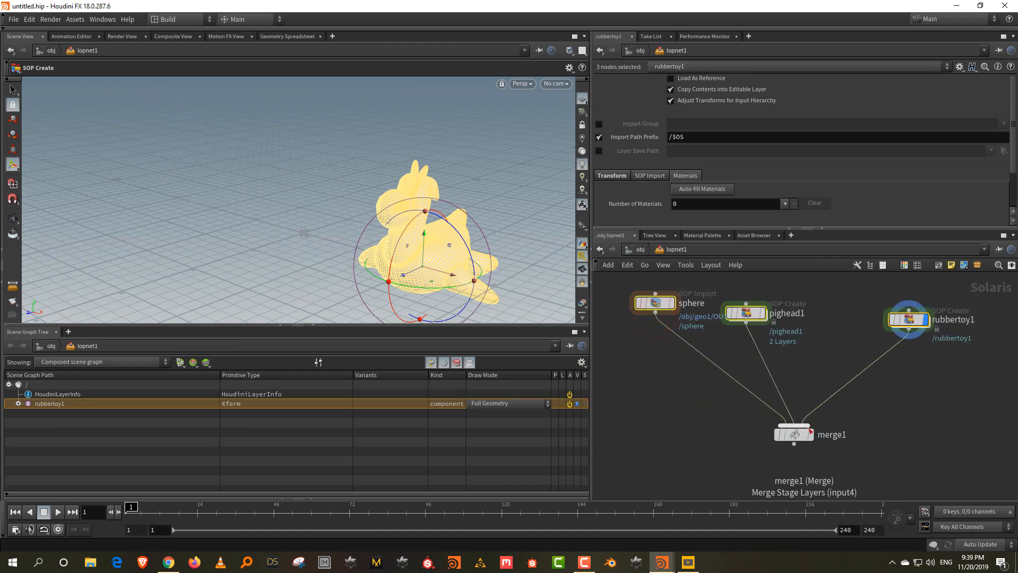
left_click(810, 434)
key("l")
Insert a Transform node between the sphere and merge1 nodes
middle_click_drag(865, 321, 844, 281)
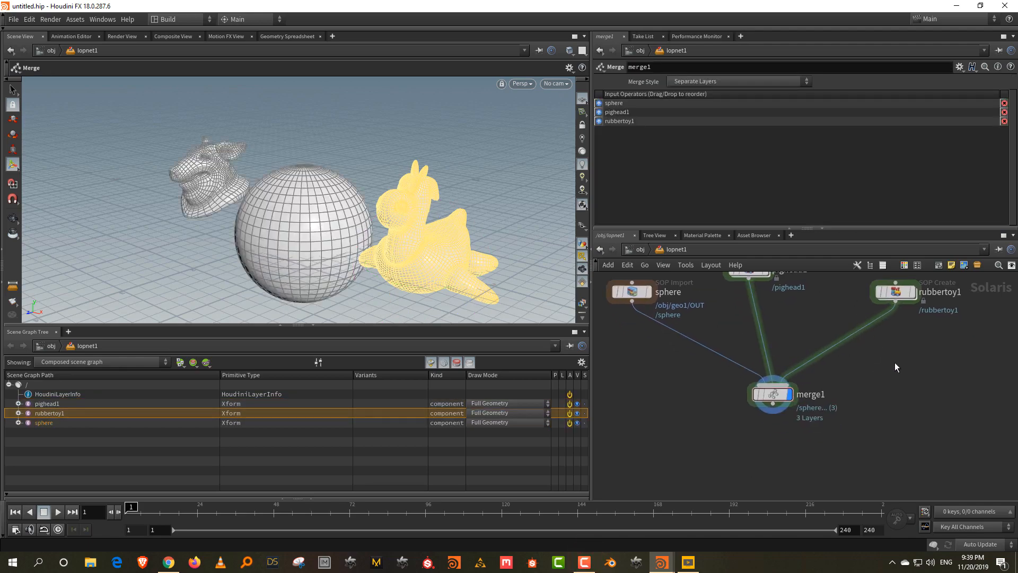
left_click(895, 362)
left_click_drag(337, 187, 406, 186, "alt")
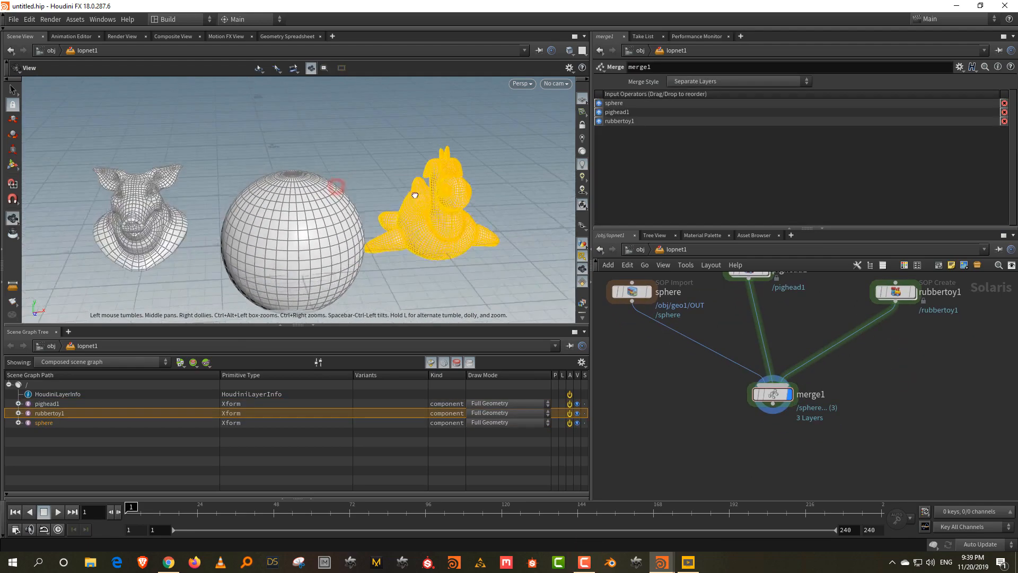
right_click_drag(348, 160, 342, 212, "alt")
middle_click_drag(343, 215, 340, 177, "alt")
middle_click_drag(661, 368, 681, 384)
scroll(639, 369, "up", 1)
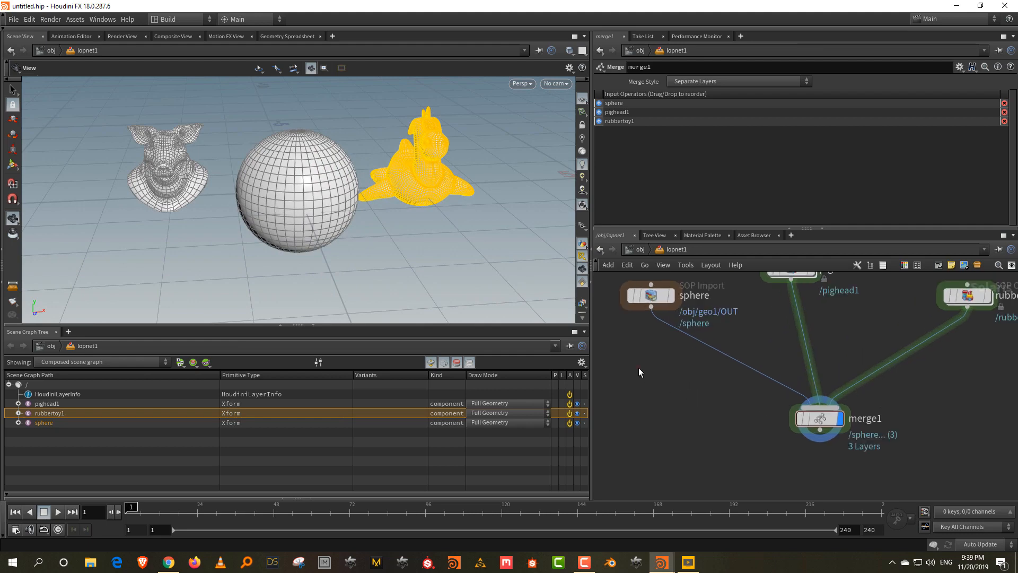
left_click_drag(638, 368, 674, 275)
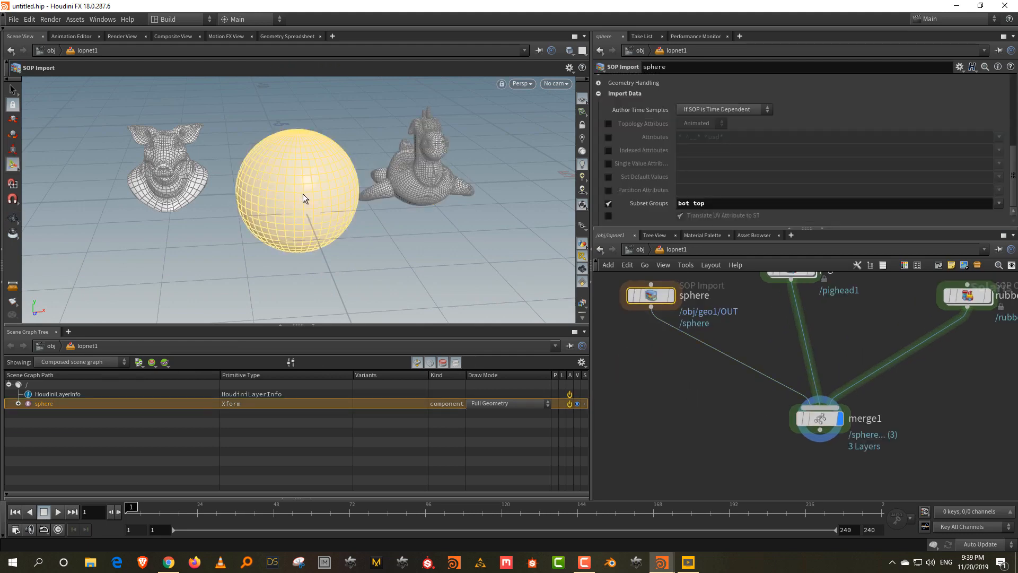
left_click_drag(303, 193, 297, 174, "alt")
key("Tab")
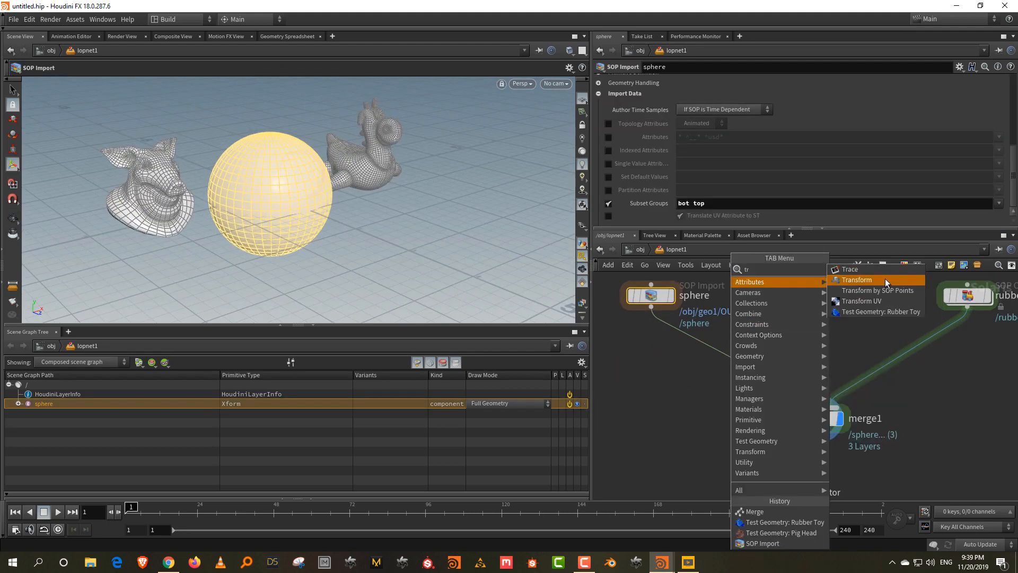
left_click(885, 278)
left_click(720, 354)
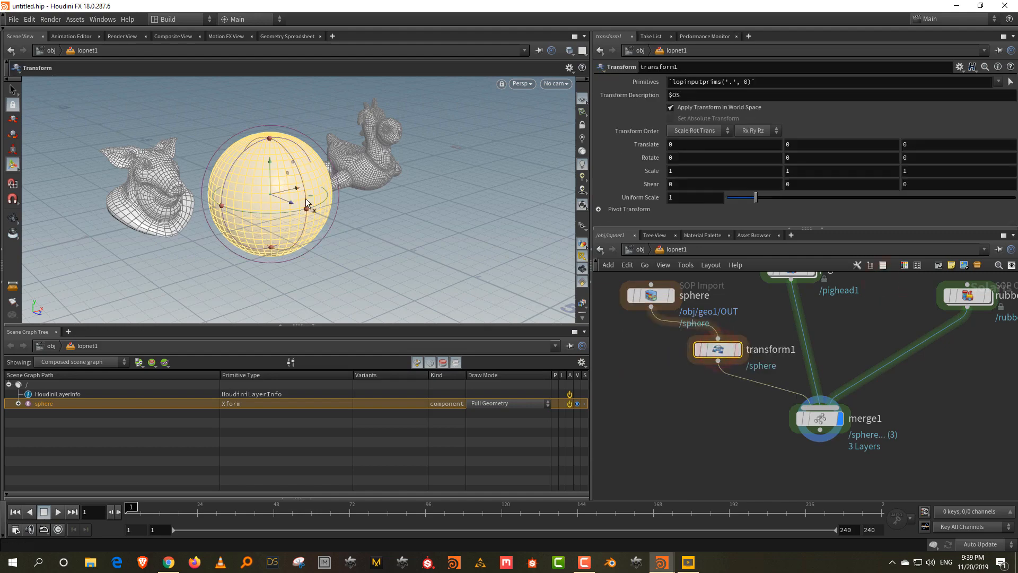
Raise the sphere to about 0.57 in Y with a uniform scale of 0.68, and align transform1 beneath the sphere node
left_click_drag(272, 172, 271, 117)
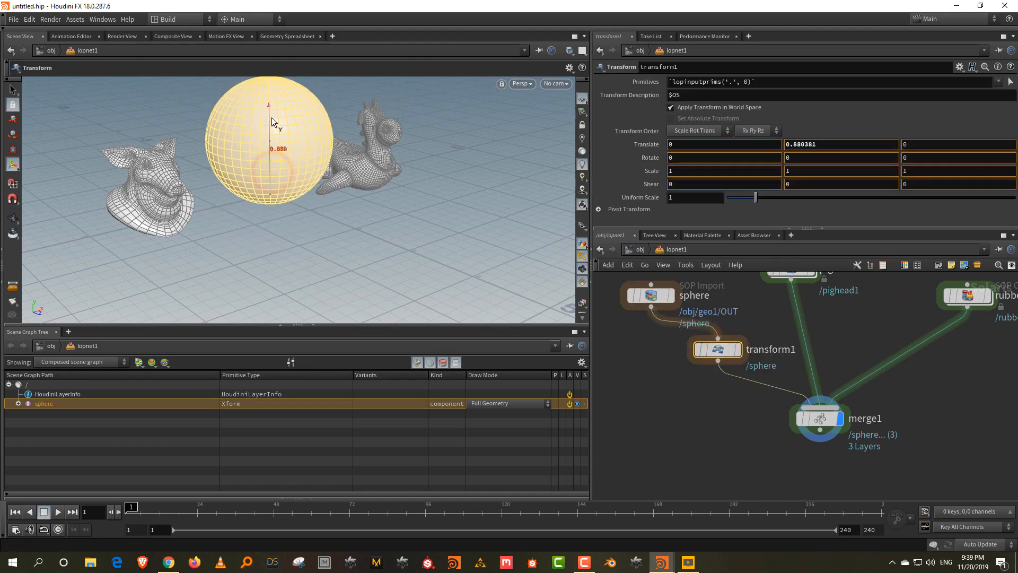
key("Escape")
left_click_drag(340, 175, 443, 177)
key("Return")
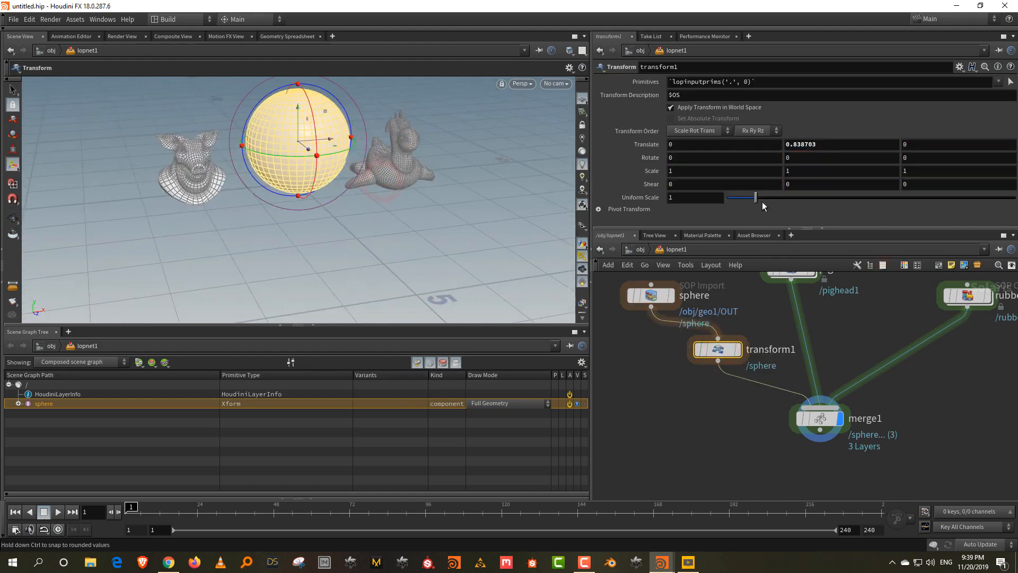
left_click_drag(758, 199, 746, 201)
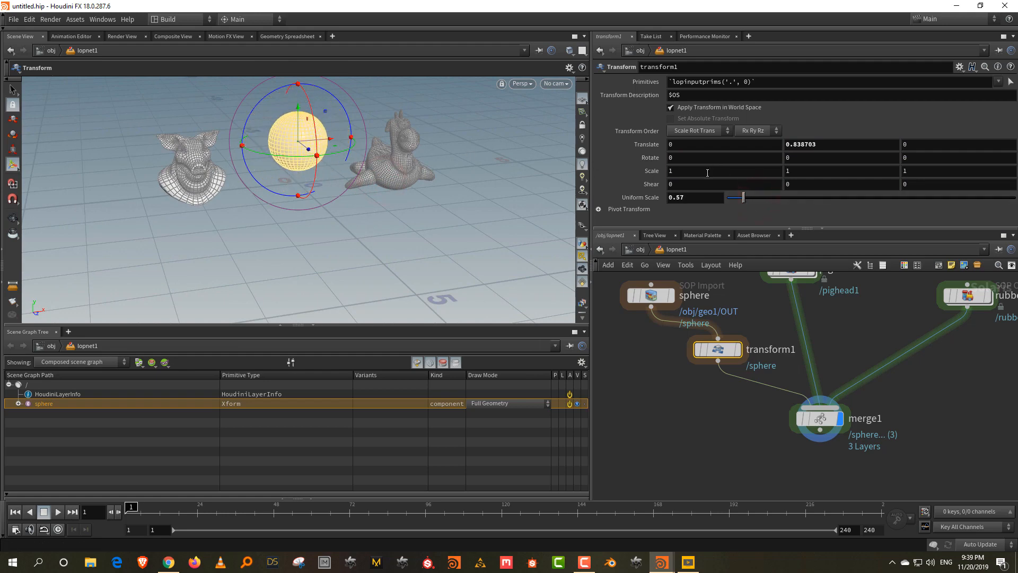
left_click_drag(297, 117, 298, 143)
key("h")
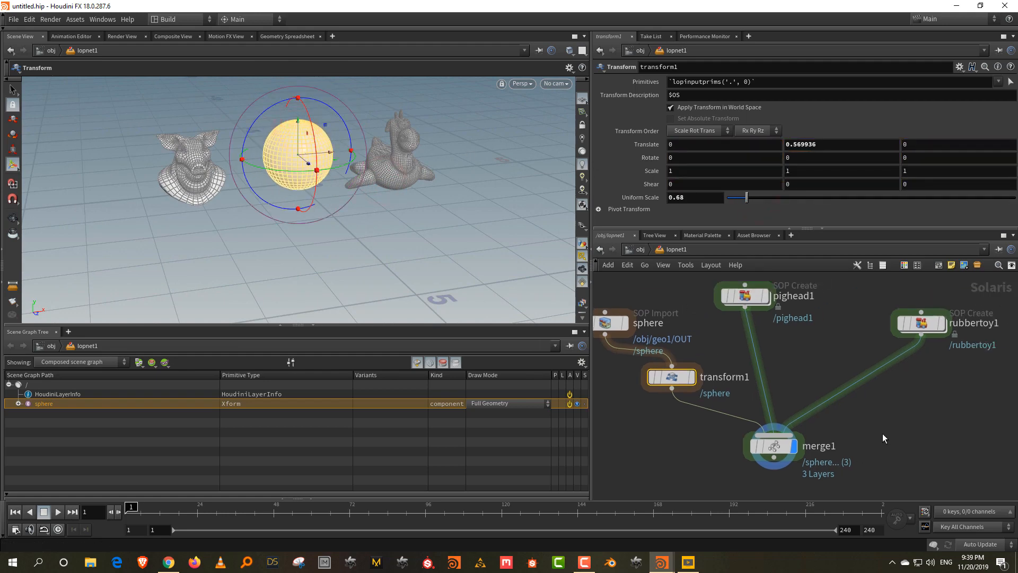
left_click_drag(700, 391, 663, 383)
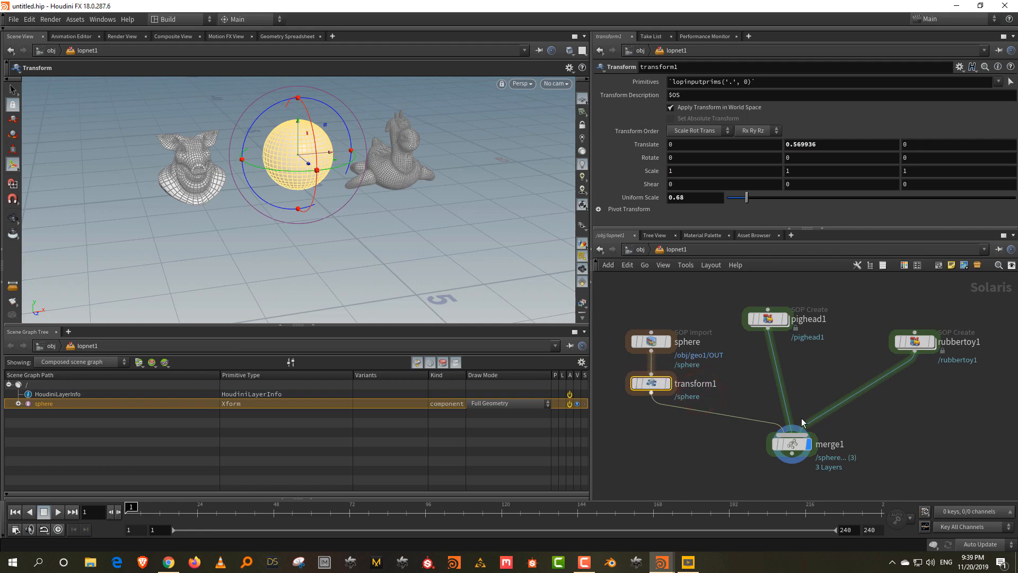
Add a Grid node beside rubbertoy1 and wire it into merge1 as the fourth input
middle_click_drag(950, 408, 797, 384)
left_click(807, 383)
key("Tab")
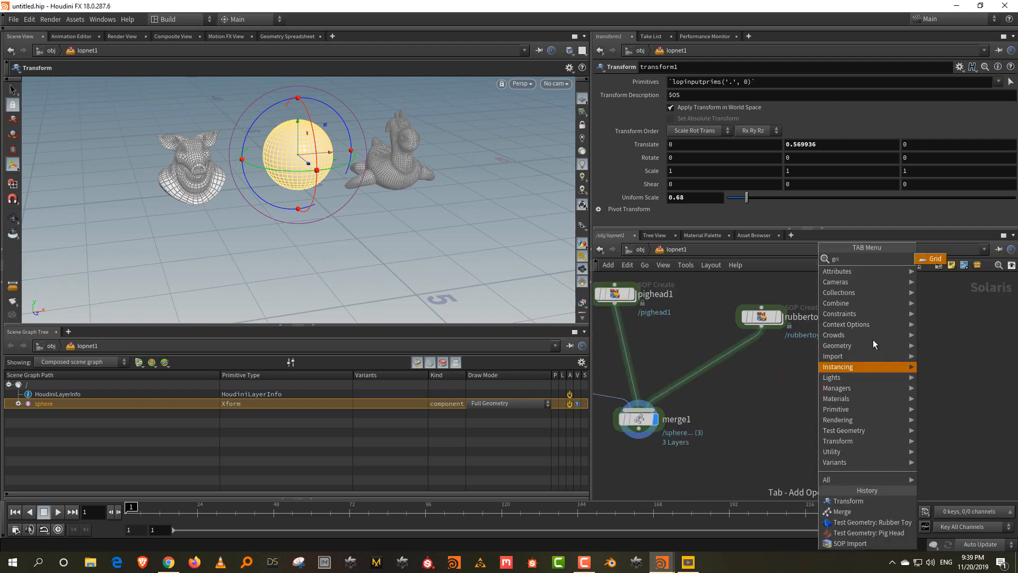
left_click(936, 262)
left_click(928, 317)
left_click(927, 324)
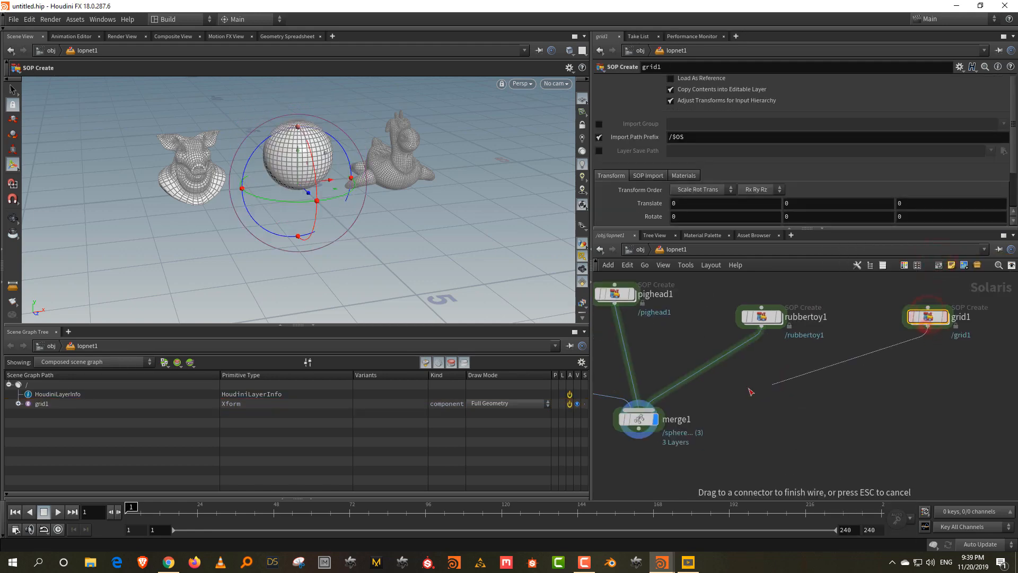
left_click(639, 409)
left_click(979, 383)
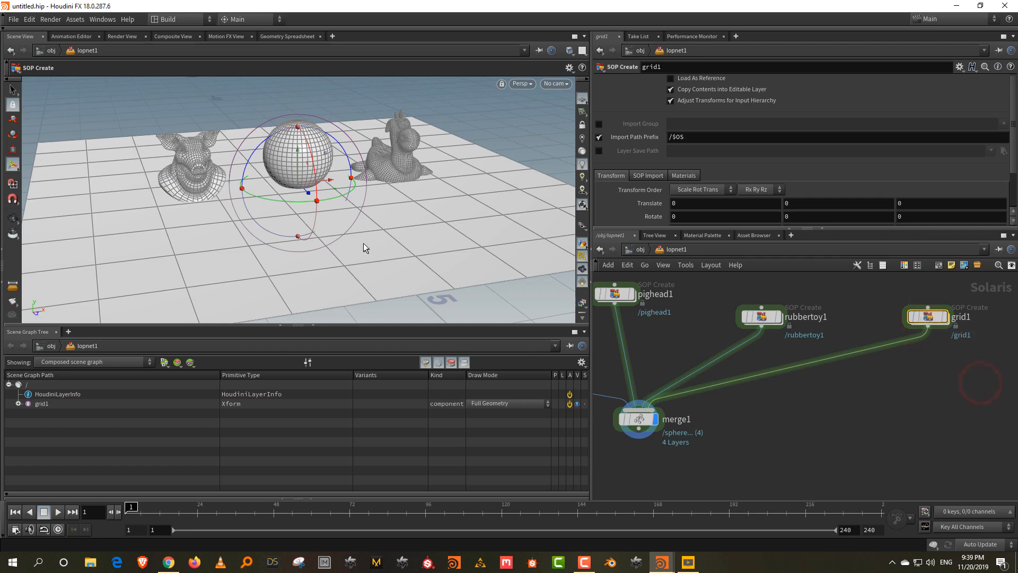
Add a Material Library node, place it directly below merge1 with merge1 as its input, and display it
left_click_drag(379, 193, 408, 206, "alt")
scroll(408, 207, "up", 4)
left_click(845, 412)
middle_click_drag(723, 430, 793, 398)
scroll(795, 399, "down", 2)
left_click(855, 374)
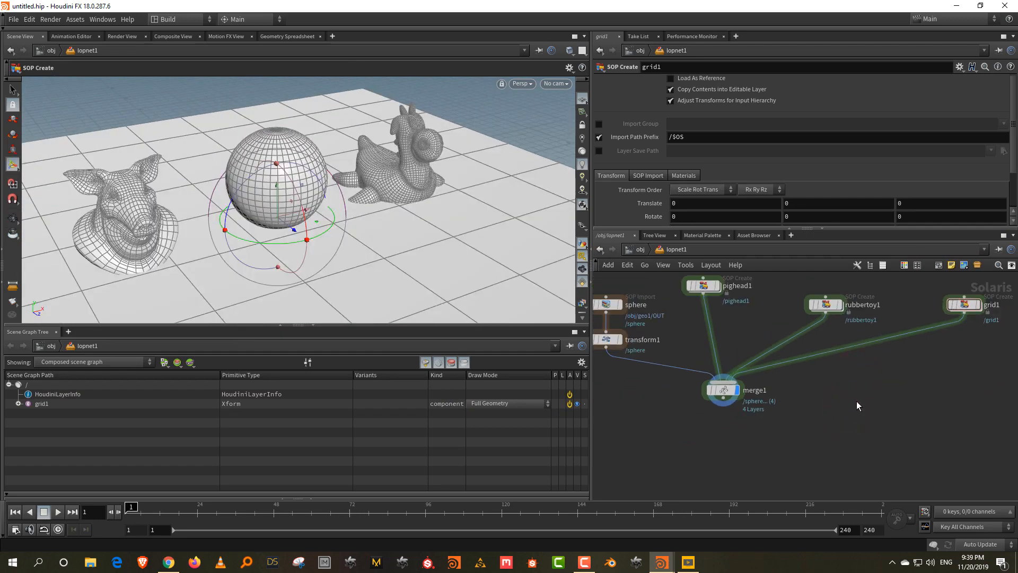
key("Tab")
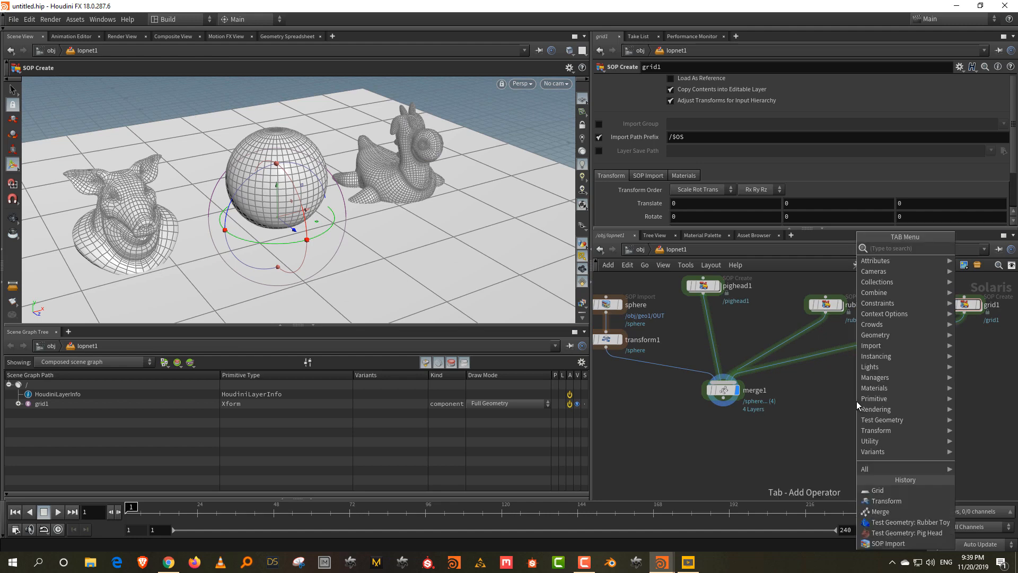
type("materi")
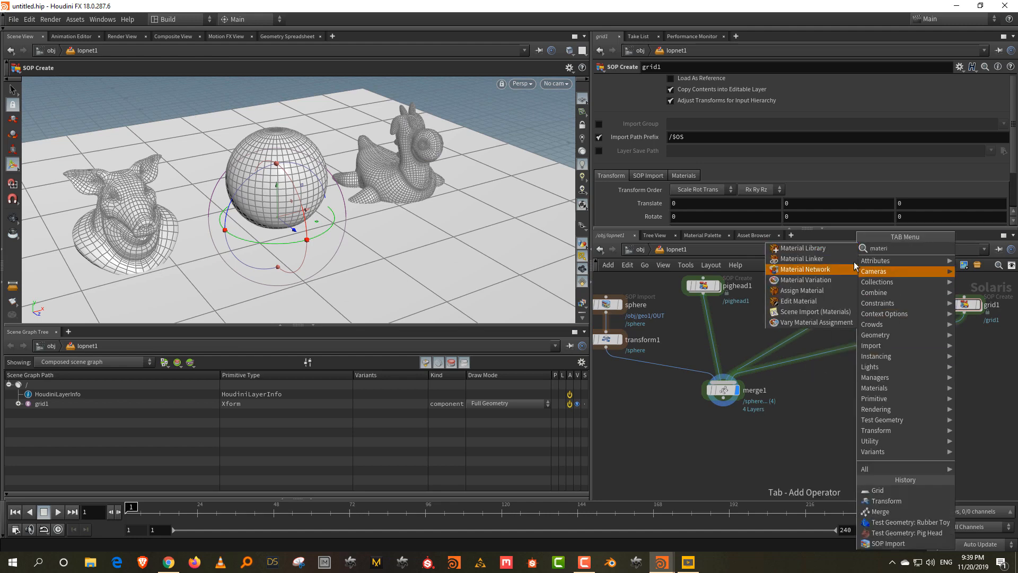
key("Return")
left_click(783, 452)
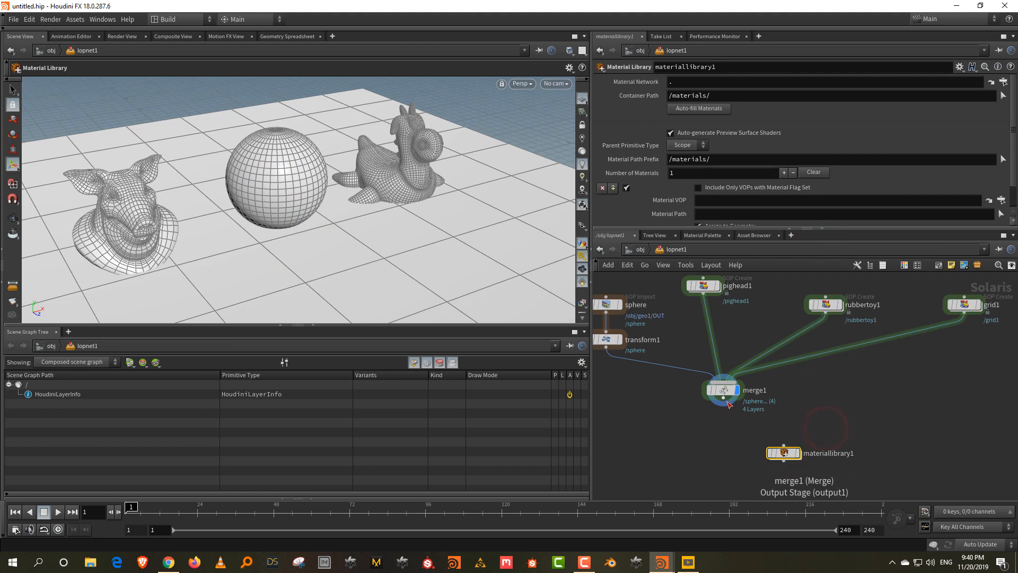
left_click_drag(724, 399, 725, 438)
left_click(732, 440)
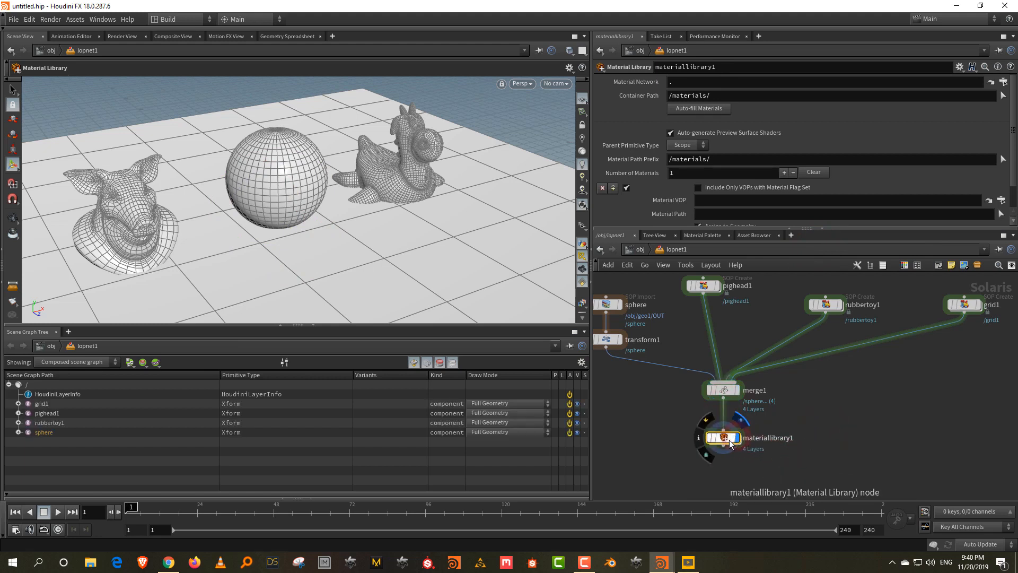
Inside the material library network, add a Principled Shader and name it top
double_click(727, 440)
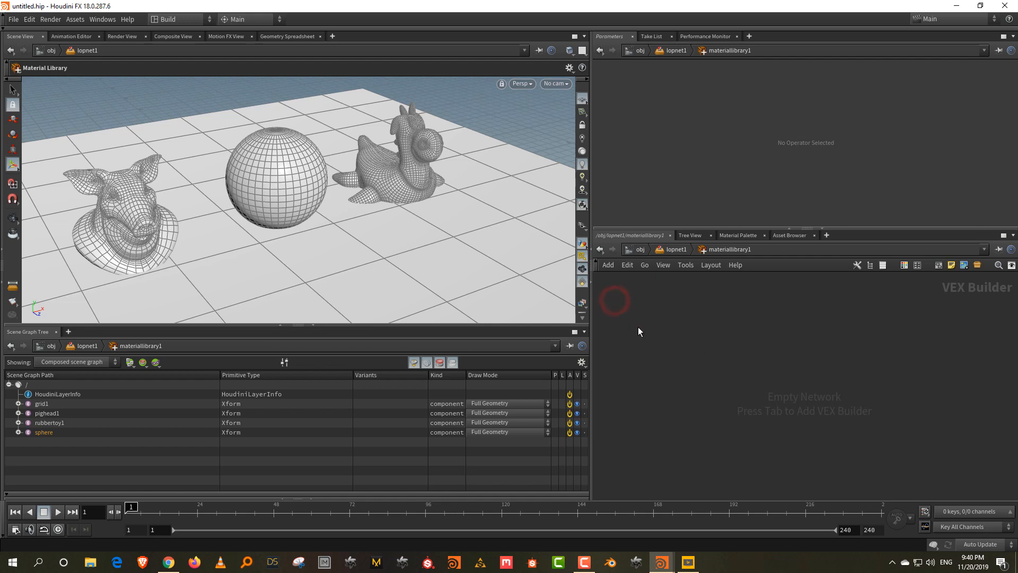
key("Tab")
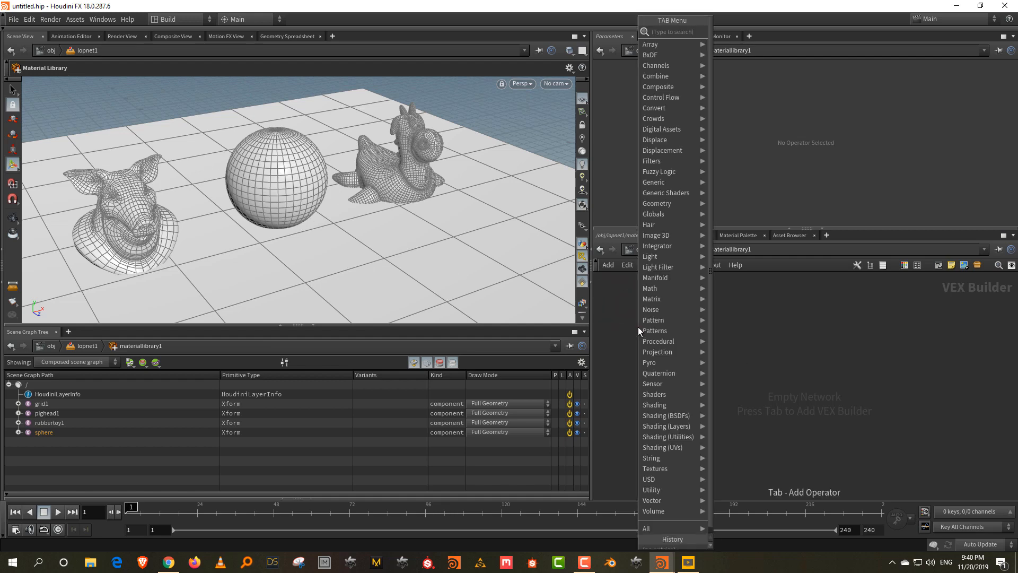
type("principl")
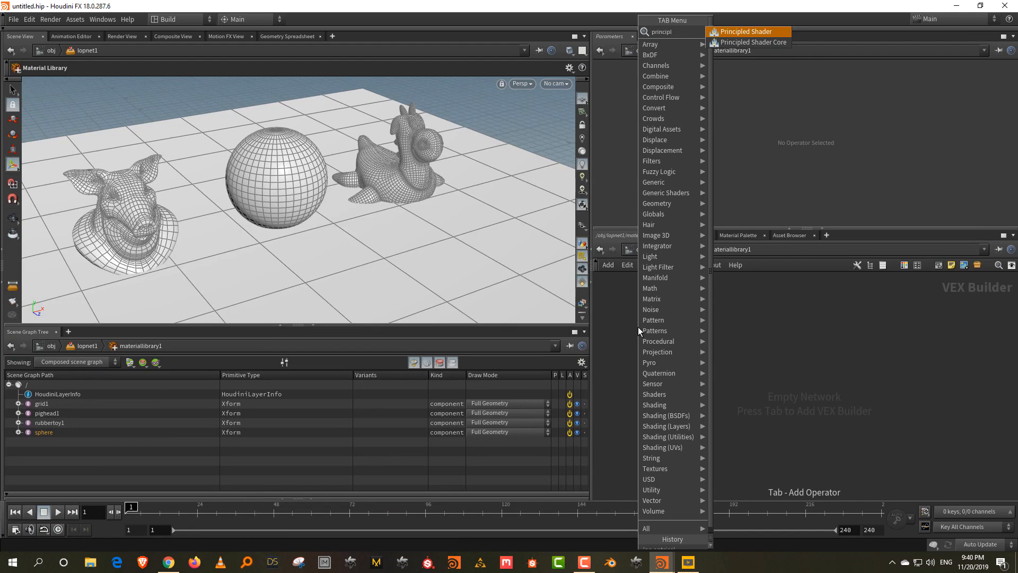
key("Return")
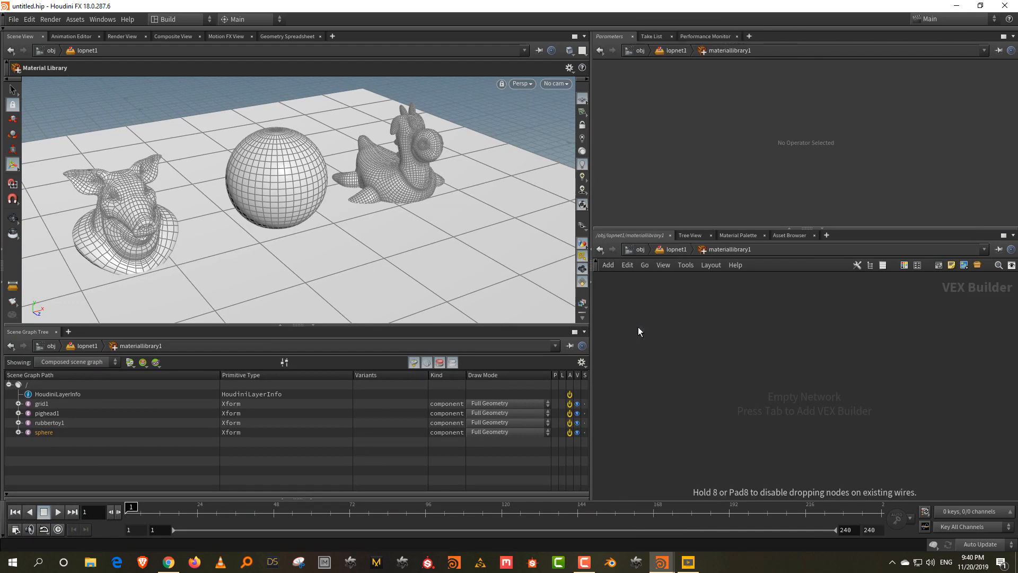
left_click(638, 327)
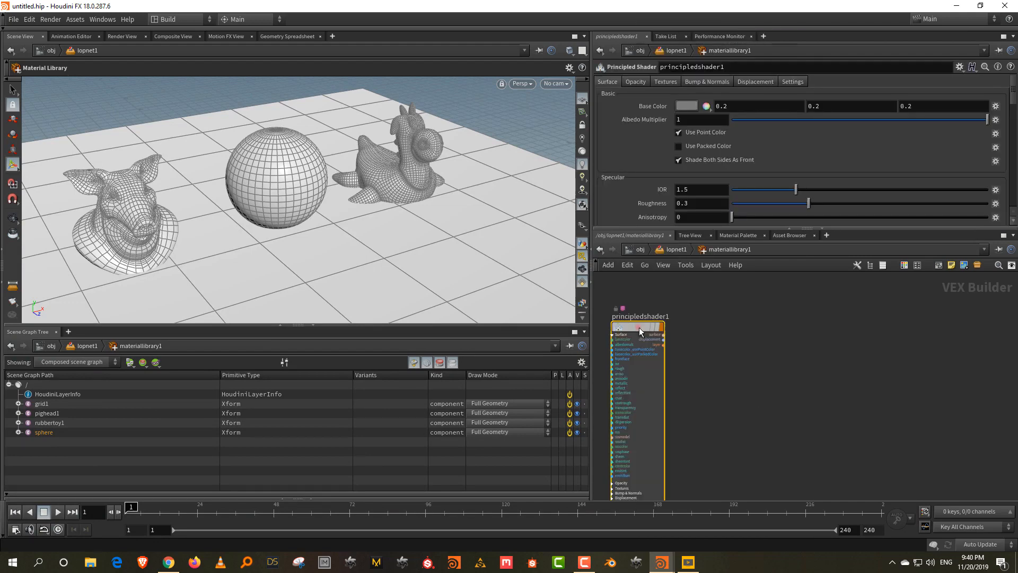
left_click_drag(638, 326, 658, 330)
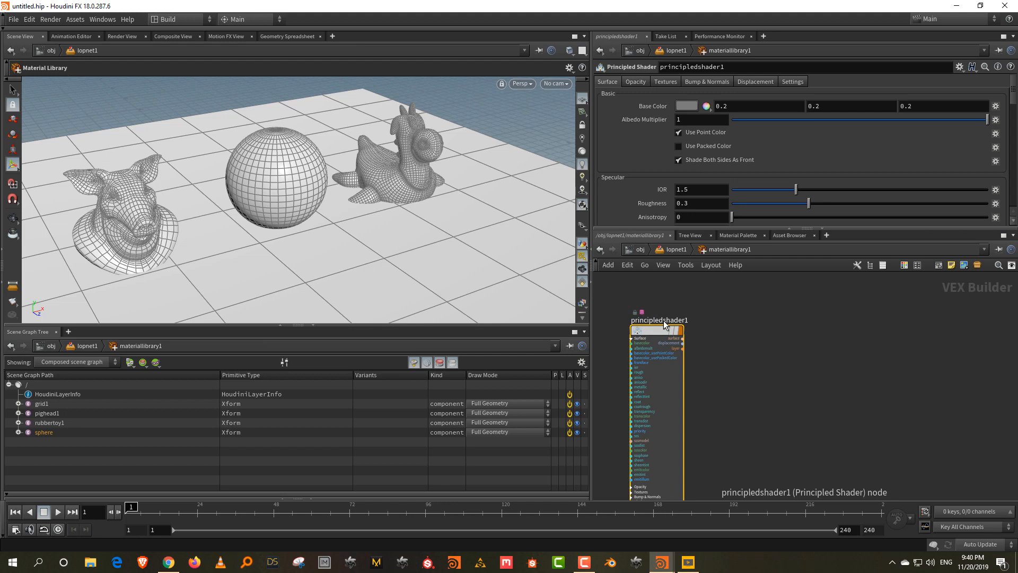
double_click(662, 320)
type("top")
key("Return")
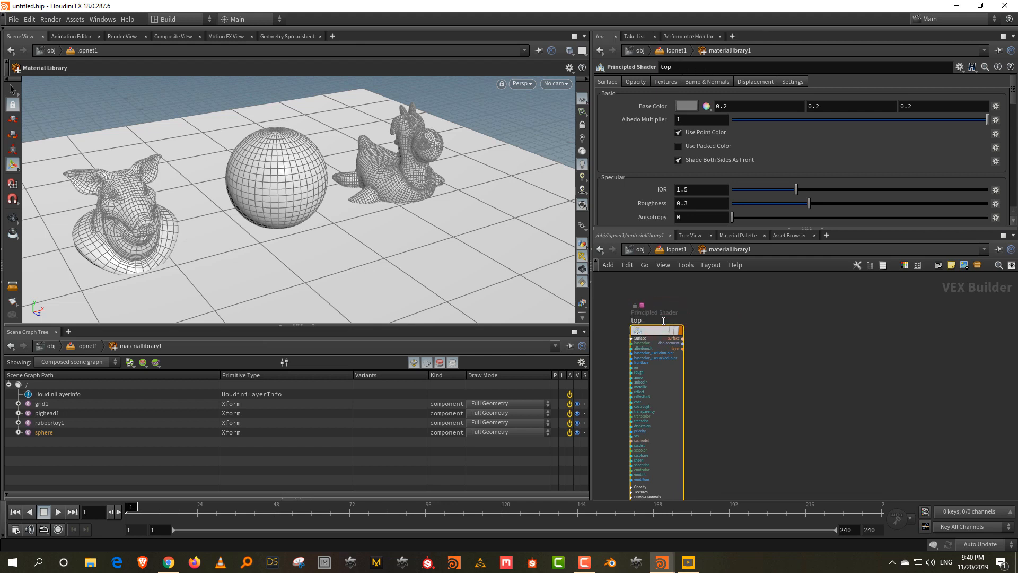
Duplicate the top Principled Shader, place the copy beside it and name it bot
left_click_drag(729, 294, 674, 358)
key("ctrl+c")
key("ctrl+v")
left_click_drag(780, 288, 729, 394)
double_click(720, 376)
type("bot")
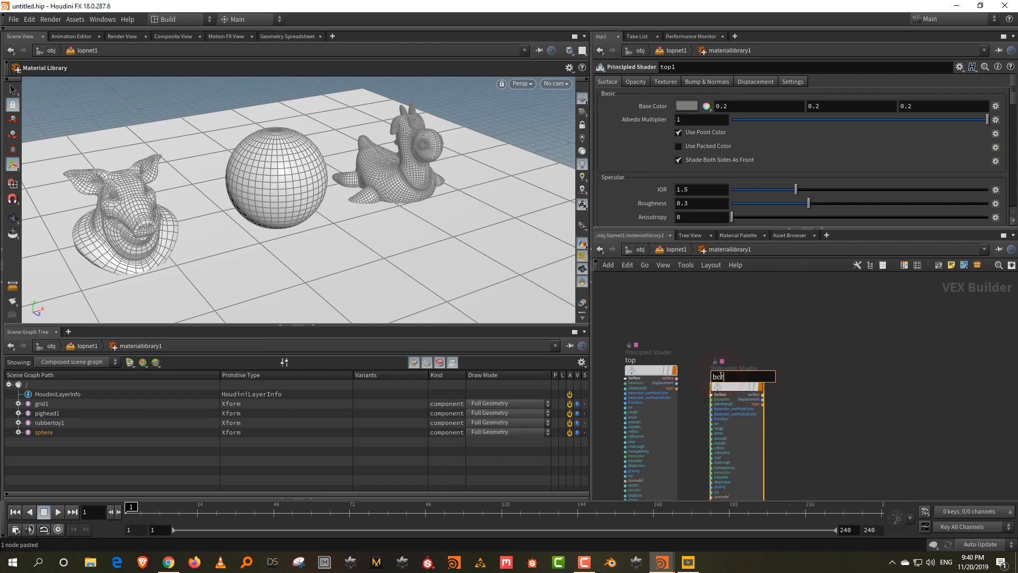
key("Return")
Paste a copy of the bot shader beside it and name the copy toy
left_click(787, 312)
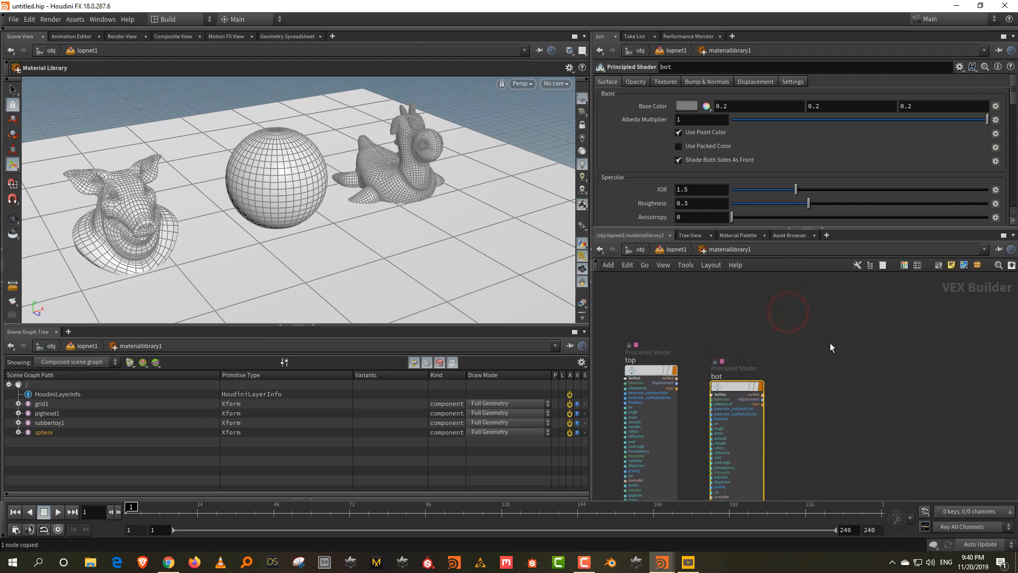
key("ctrl+v")
left_click_drag(821, 289, 815, 399)
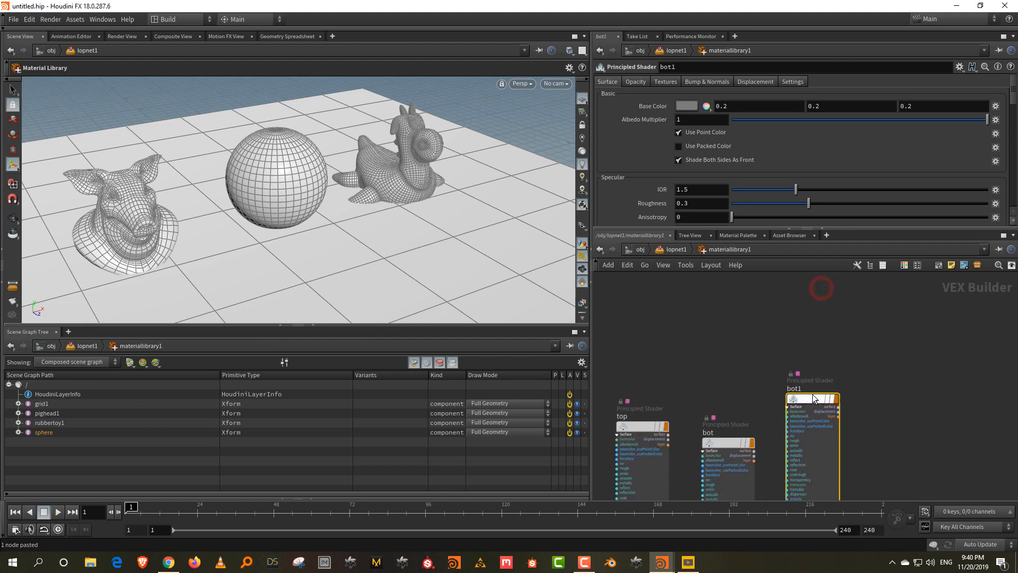
double_click(794, 389)
type("to")
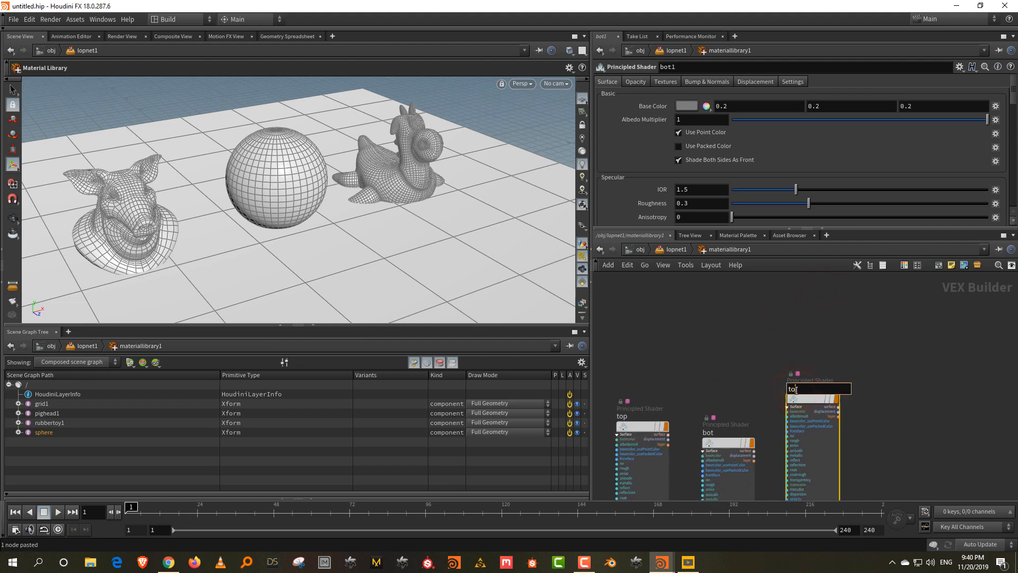
type("y")
key("Return")
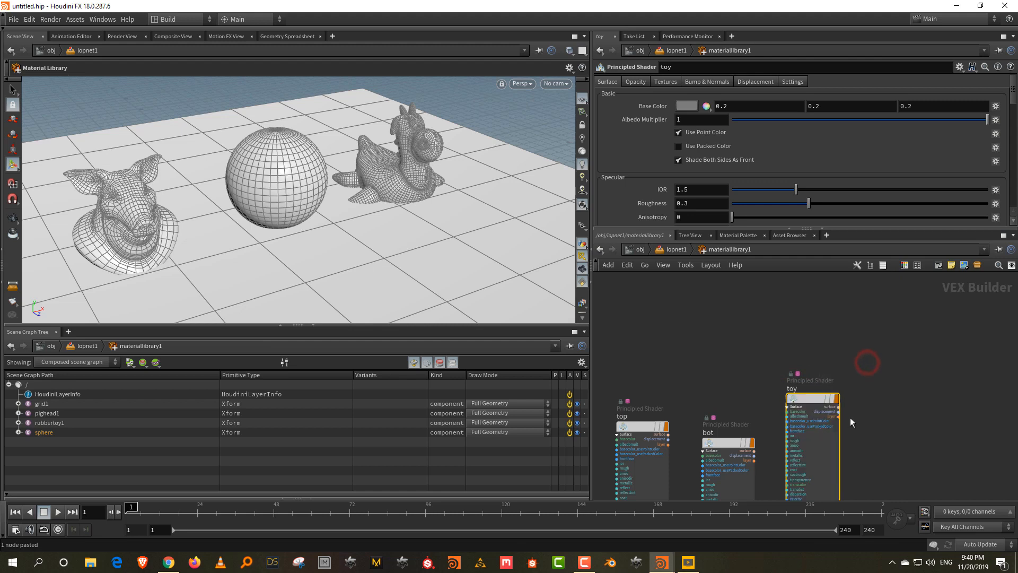
Copy the toy shader, place the duplicate beside it and name it pig
key("ctrl+c")
key("ctrl+v")
left_click_drag(846, 313, 919, 405)
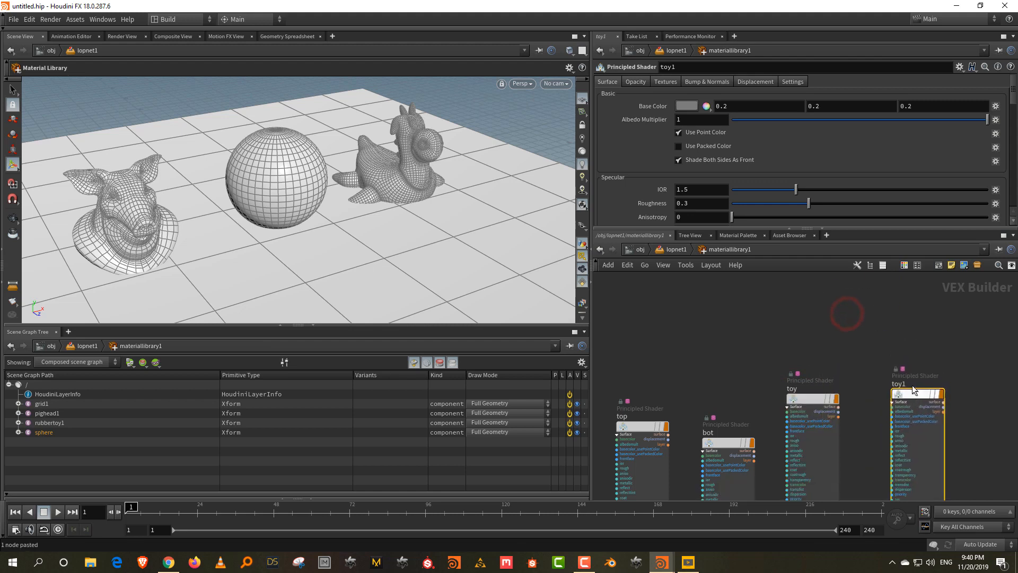
double_click(902, 383)
type("pig")
key("Return")
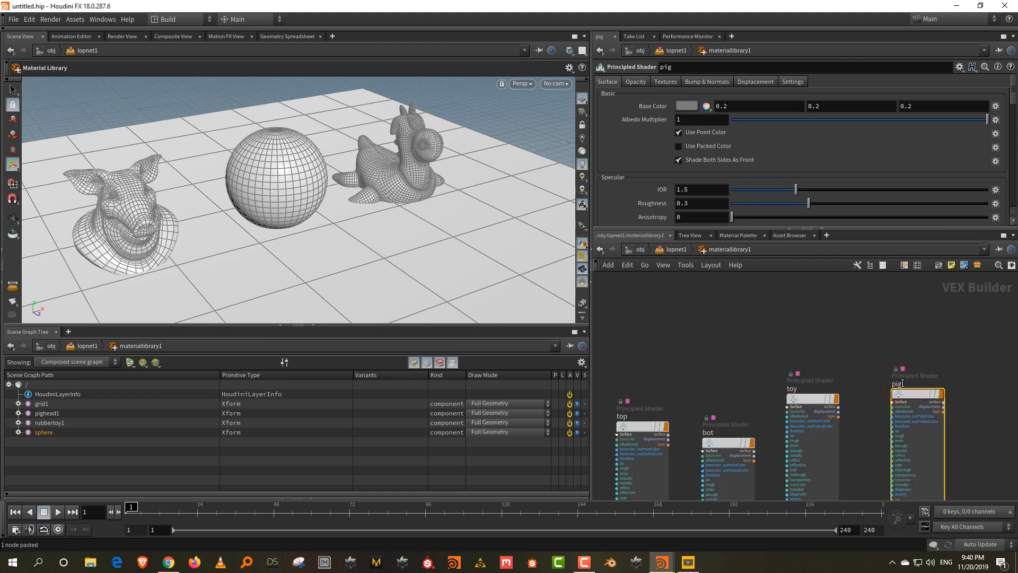
Duplicate the pig shader next to it and name the new shader floor
mouse_move(933, 396)
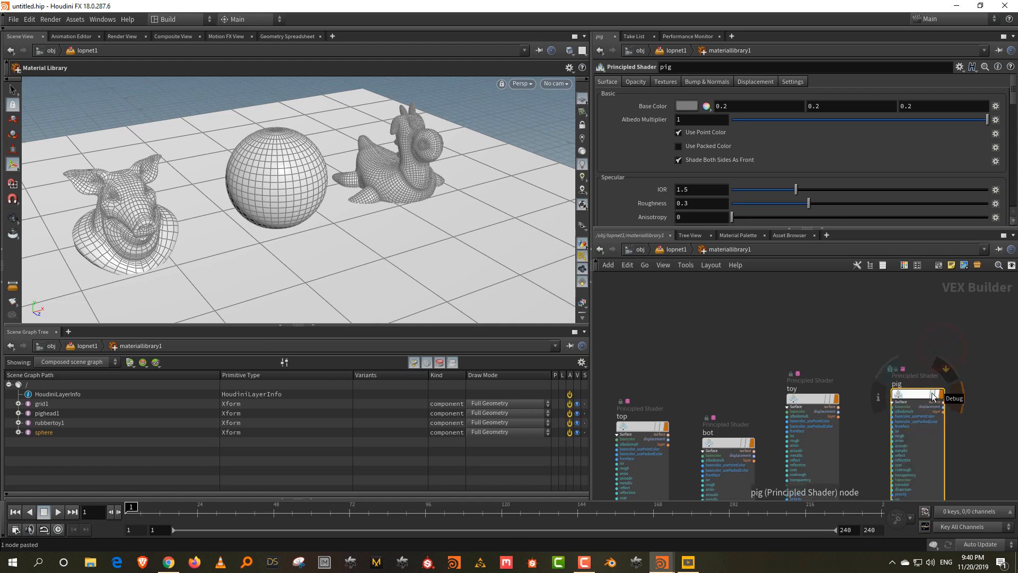
left_click_drag(933, 397, 998, 384, "alt")
middle_click_drag(979, 335, 907, 332)
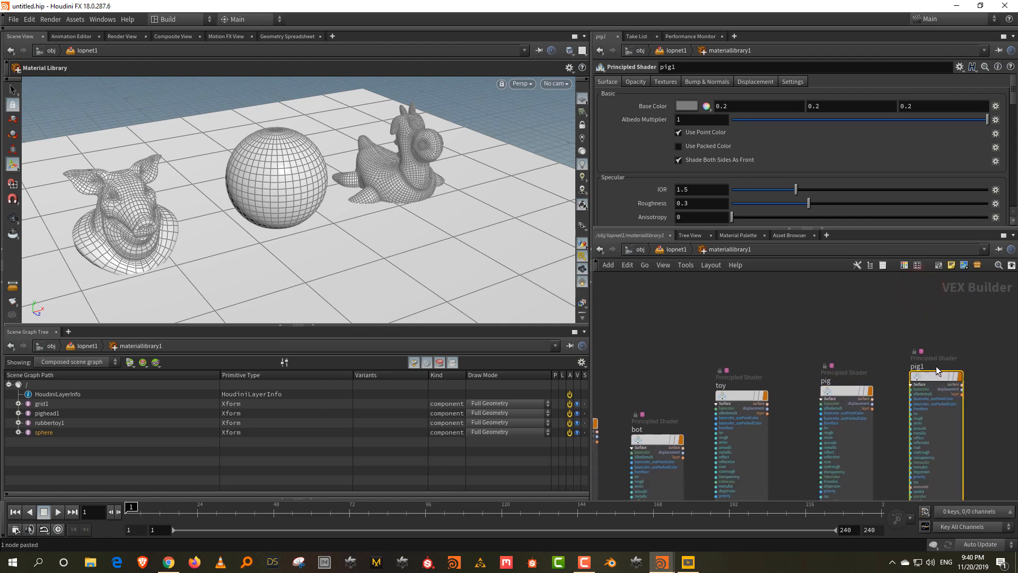
double_click(920, 366)
type("floor")
key("Return")
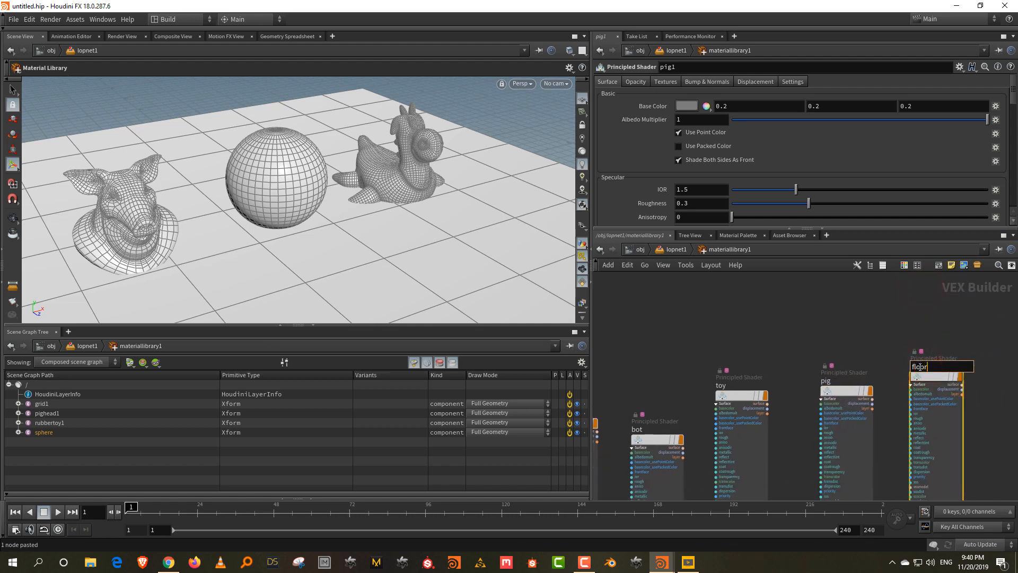
Set the top shader's base color to magenta with hue 304, saturation 0.969 and value 0.924
middle_click_drag(617, 385, 701, 357)
left_click_drag(700, 357, 631, 501)
left_click(687, 105)
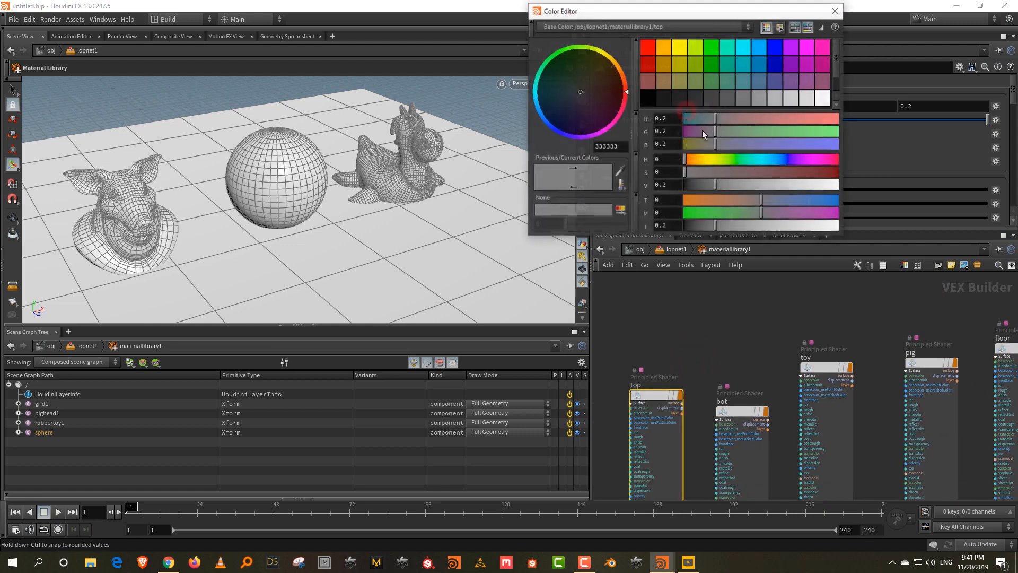
left_click(814, 159)
left_click(832, 172)
left_click(827, 186)
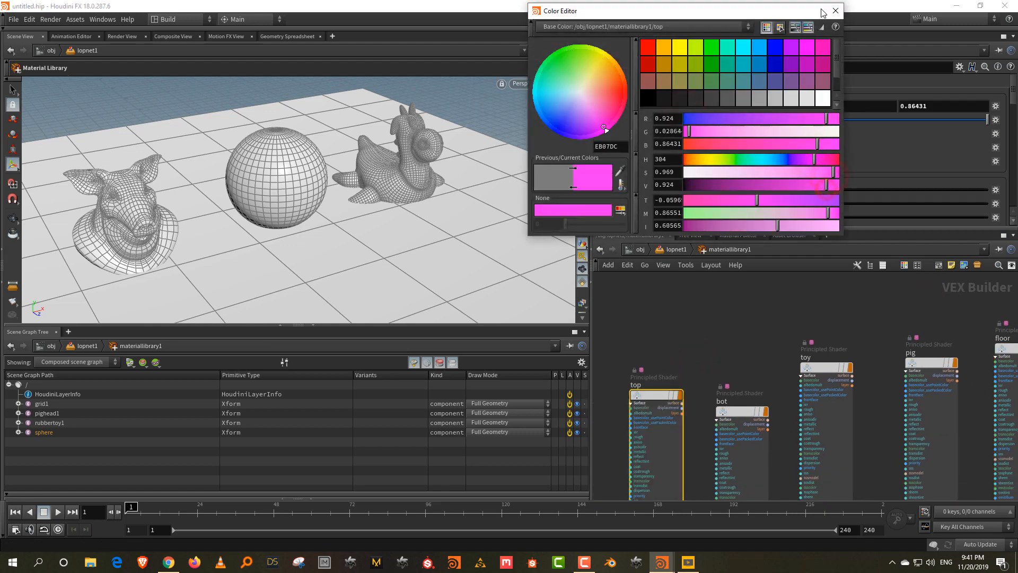
left_click(836, 11)
Set the bot shader's base color to light blue with hue 202, saturation 0.952 and value 0.962
left_click_drag(745, 356, 709, 467)
left_click(702, 107)
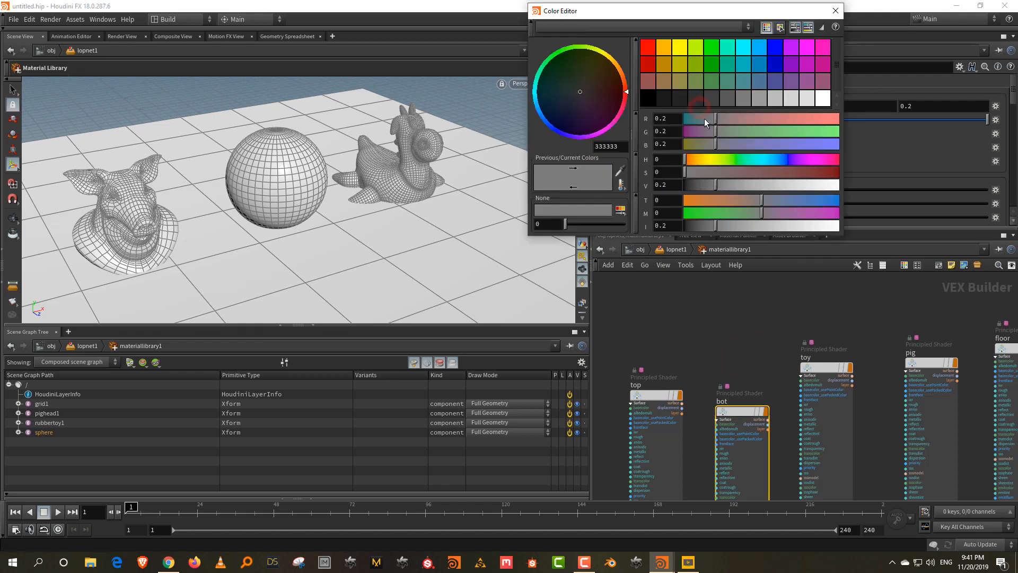
left_click(772, 159)
left_click(831, 172)
left_click(832, 186)
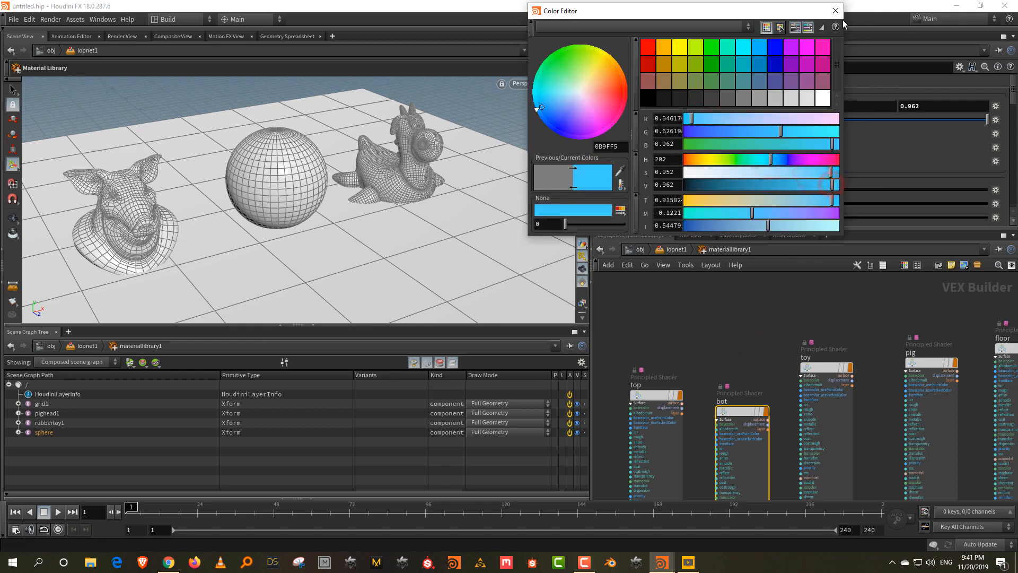
left_click(836, 11)
Set the toy shader's base color to a bright, saturated yellow with a hue of about 50
left_click_drag(848, 331, 803, 477)
left_click(696, 111)
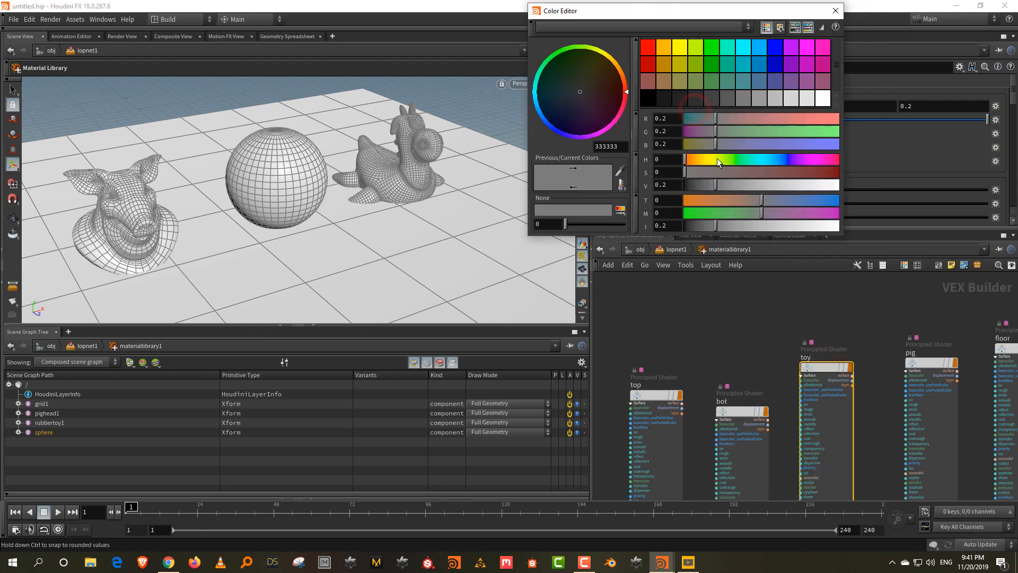
left_click_drag(719, 160, 705, 160)
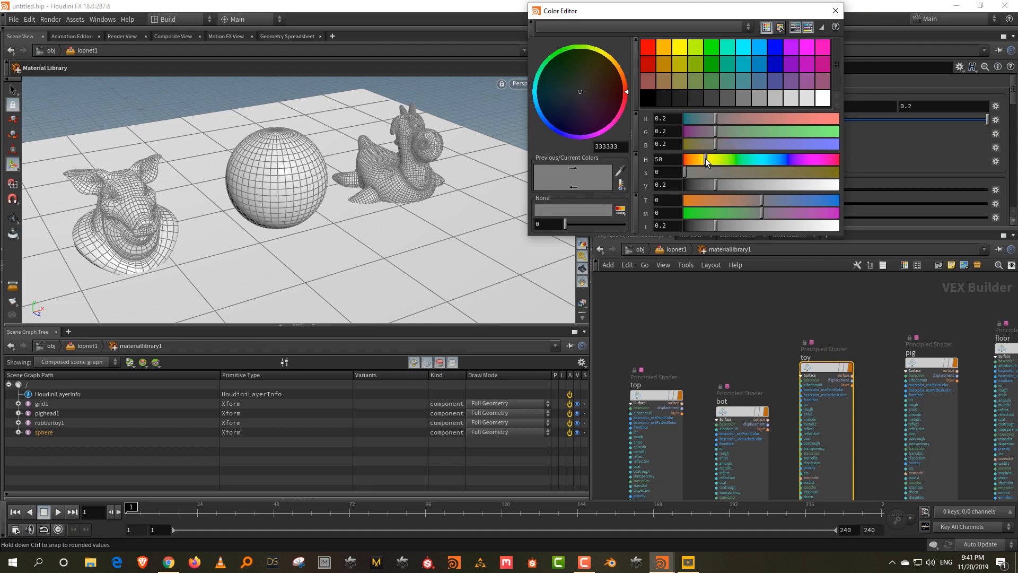
left_click_drag(812, 174, 831, 174)
left_click(832, 185)
left_click(834, 10)
Set the pig shader's base color to a bright, saturated green
left_click_drag(895, 316, 921, 379)
left_click(688, 108)
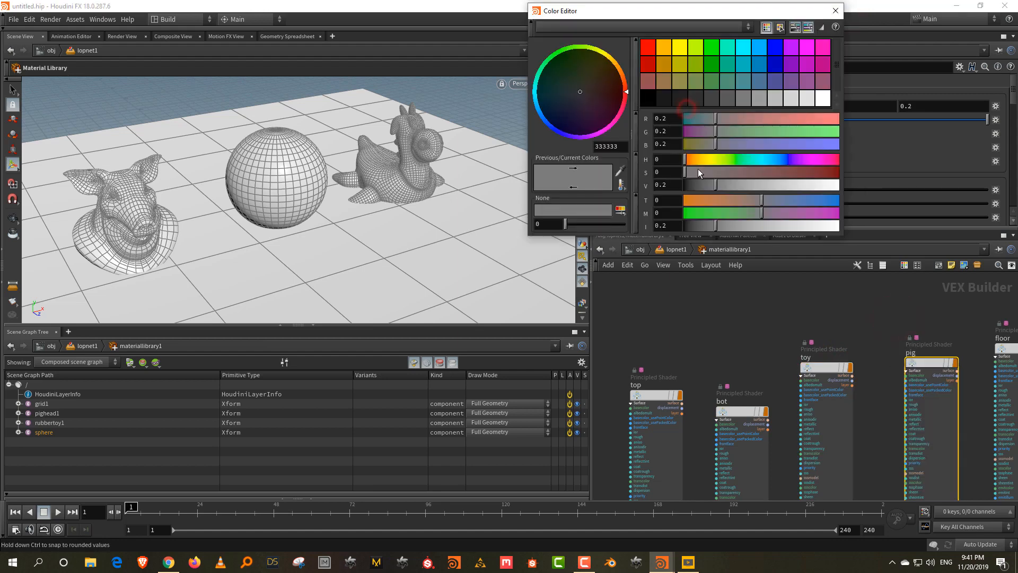
left_click_drag(696, 161, 740, 161)
left_click_drag(811, 173, 834, 185)
left_click(835, 10)
Set the floor shader's base color to a neutral grey with value 0.294
middle_click_drag(908, 318, 876, 324)
left_click(883, 324)
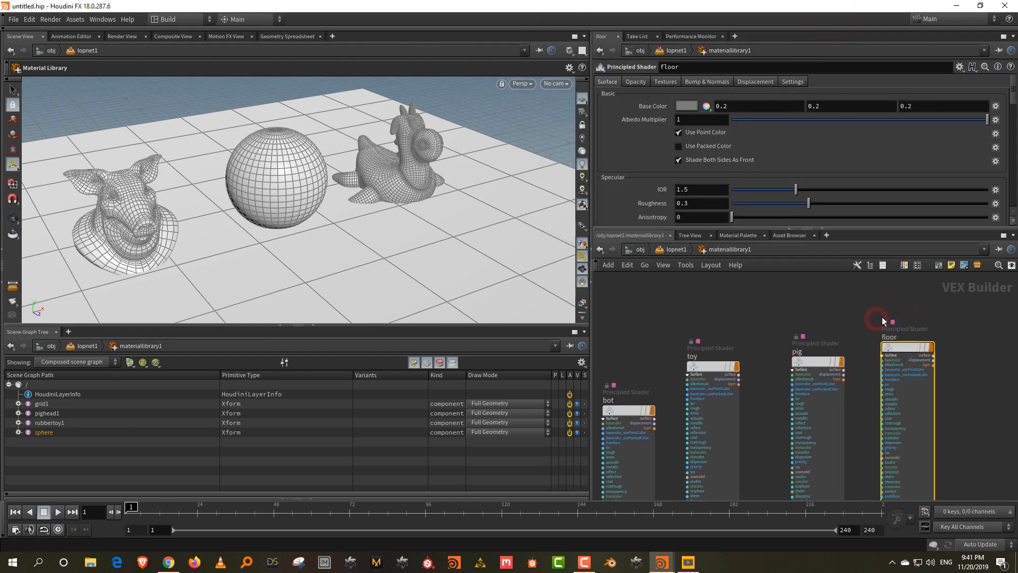
left_click(685, 105)
left_click_drag(736, 190, 729, 187)
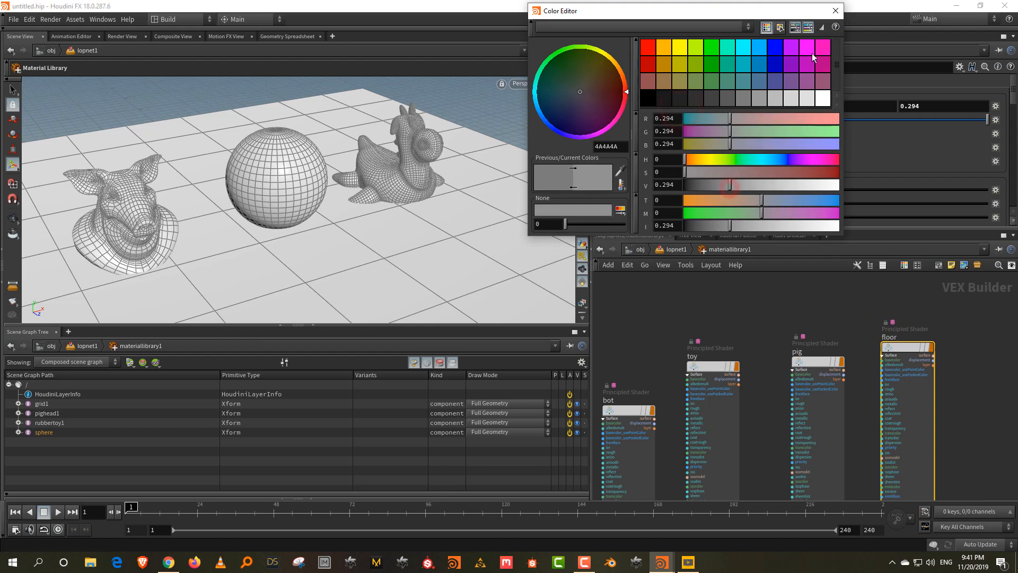
left_click(836, 11)
Back in lopnet1, auto-fill the materials of materiallibrary1 and expand the materials scope in the scene graph
left_click(673, 250)
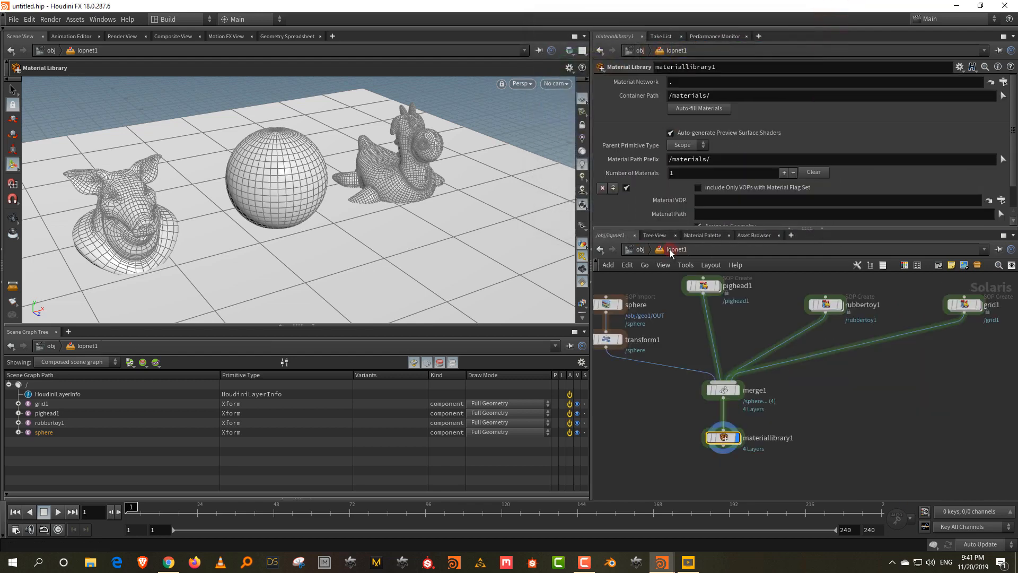
left_click(771, 410)
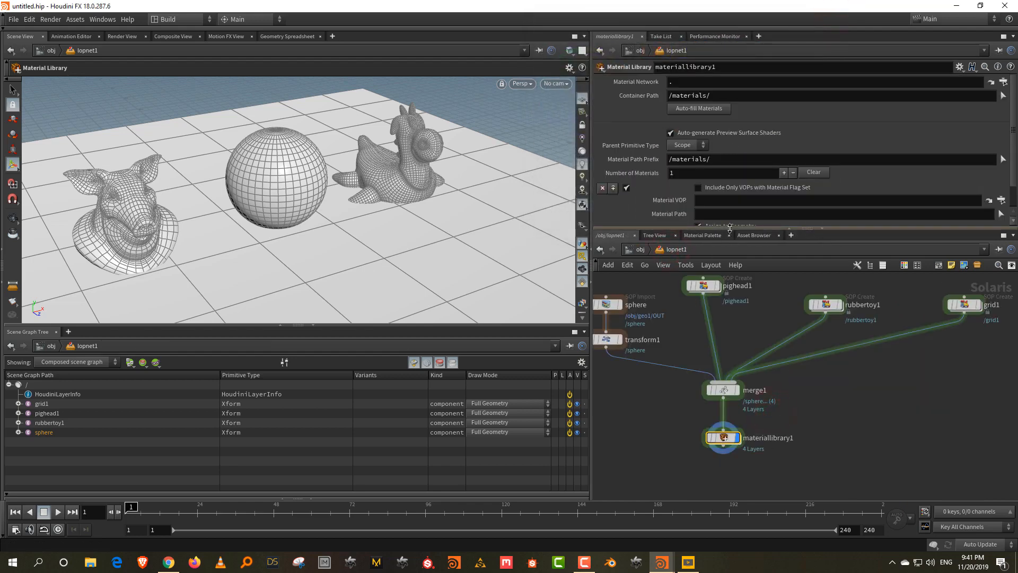
left_click_drag(728, 229, 729, 338)
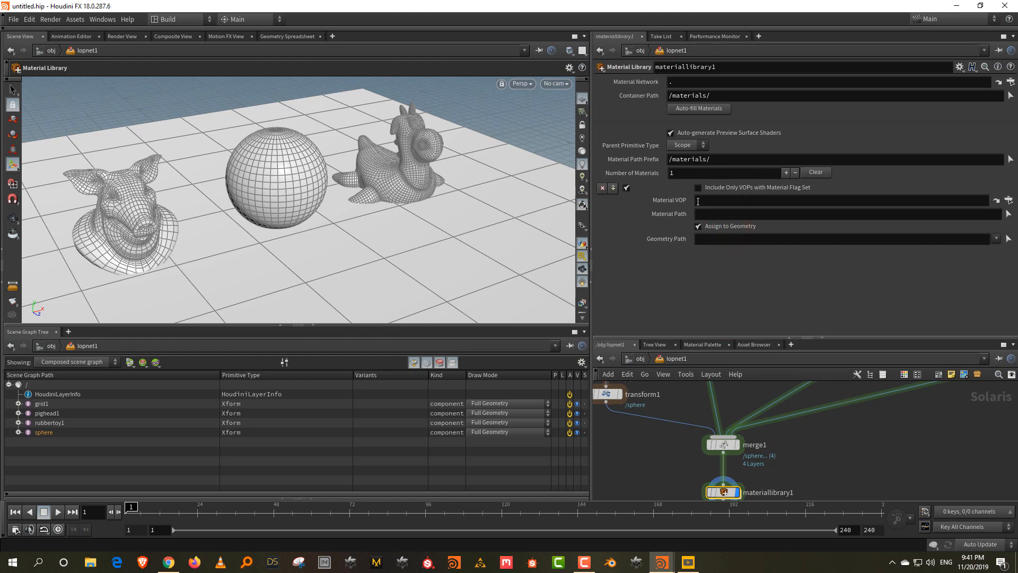
left_click(701, 110)
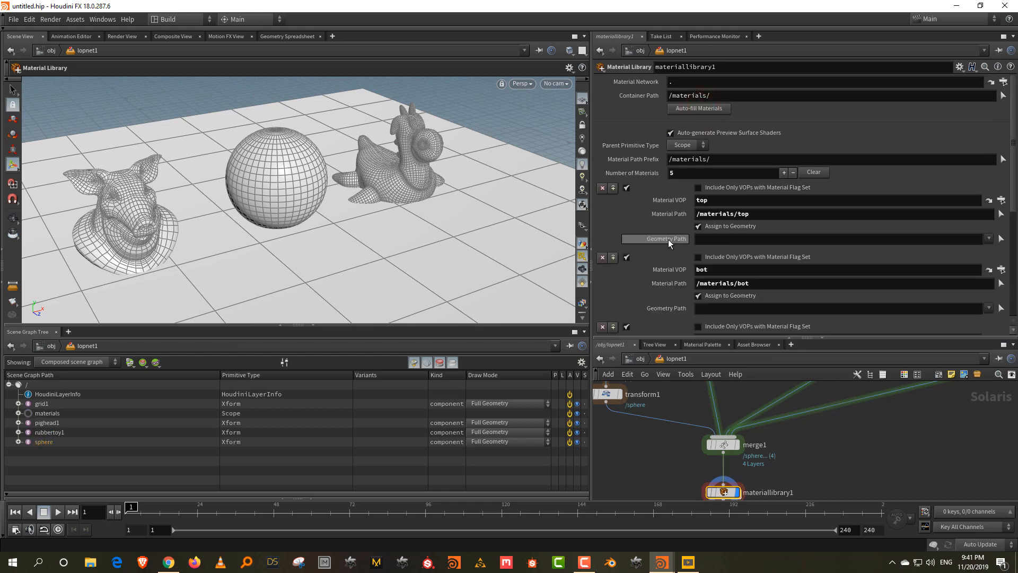
scroll(668, 241, "down", 5)
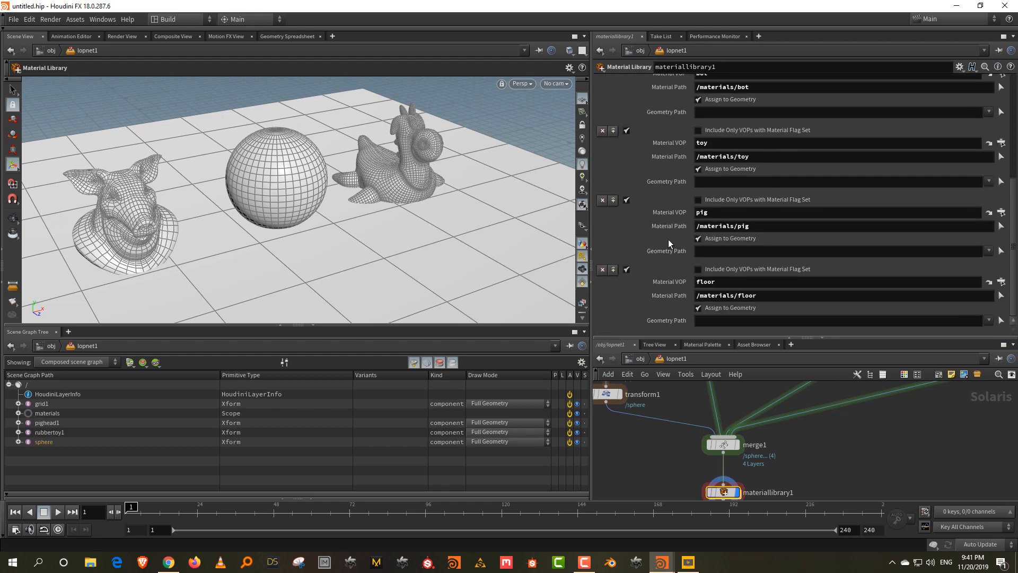
scroll(676, 265, "up", 2)
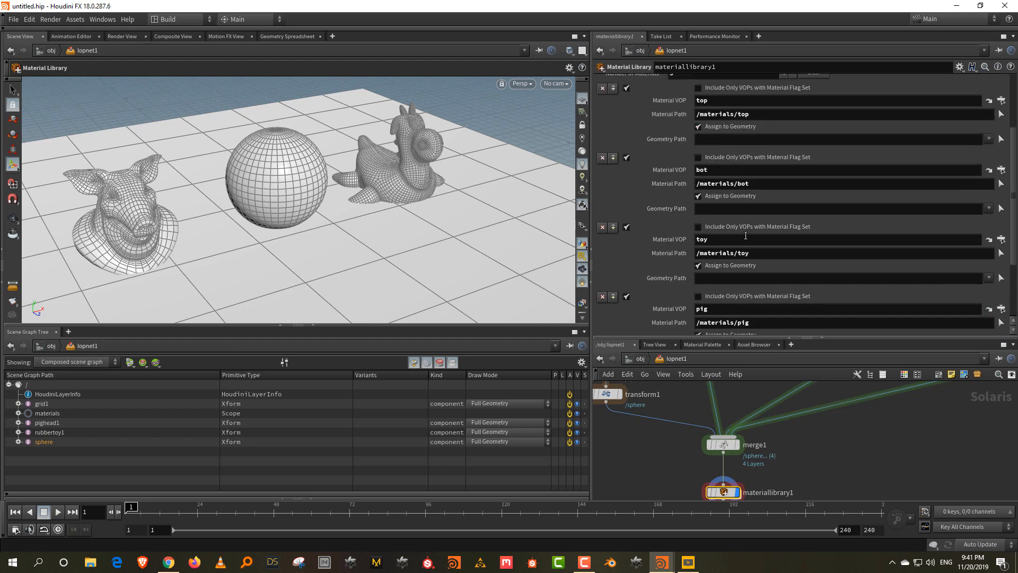
left_click_drag(722, 337, 722, 165)
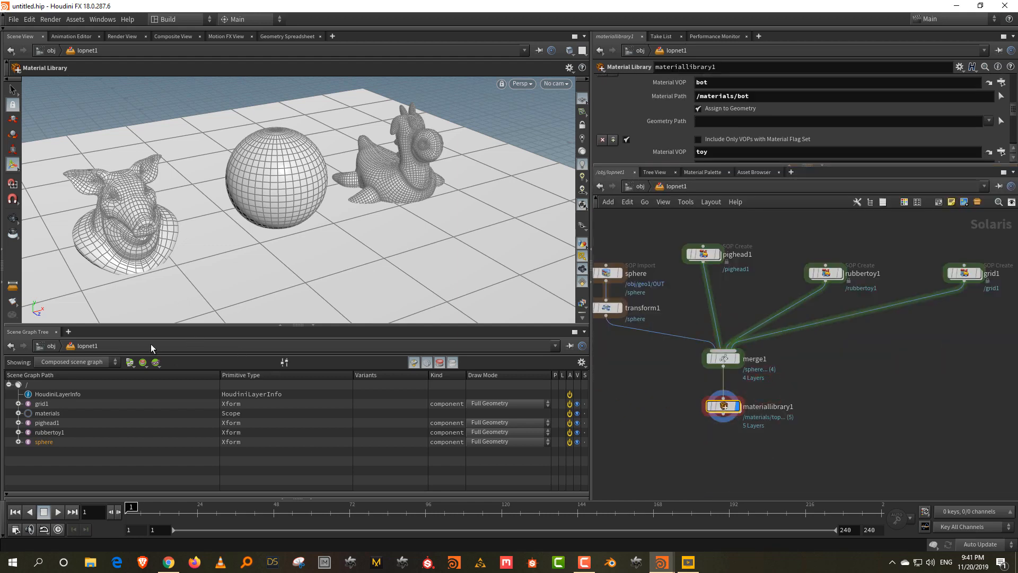
left_click(18, 413)
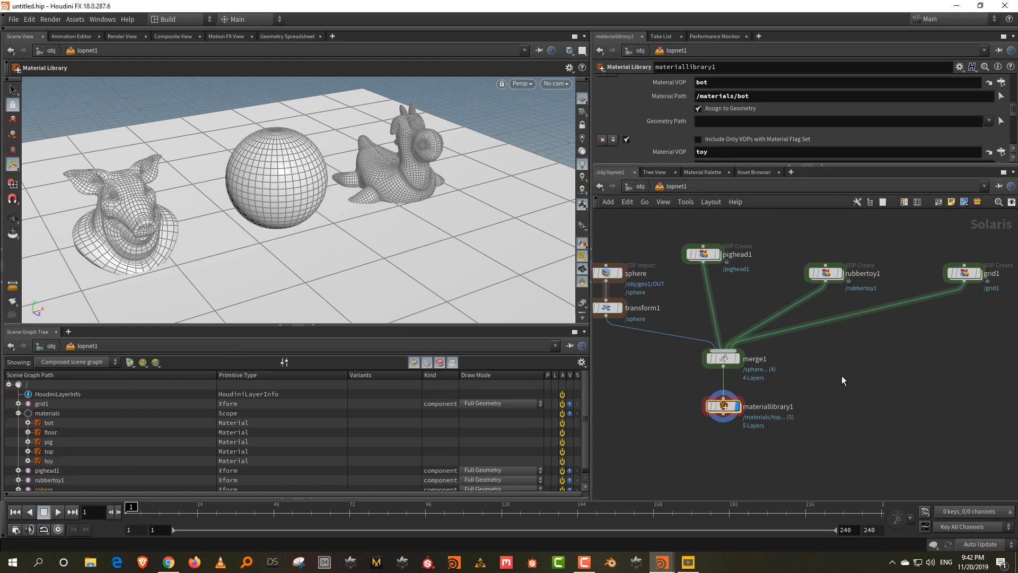
Clear the material entries of materiallibrary1 and auto-fill them again from the five shaders
scroll(654, 113, "up", 6)
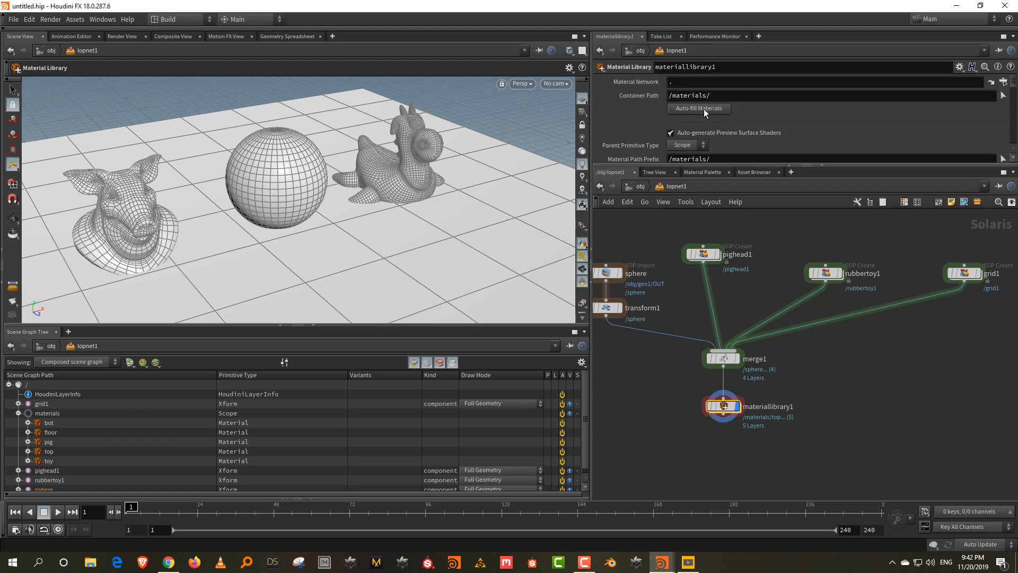
scroll(740, 125, "down", 3)
left_click(811, 131)
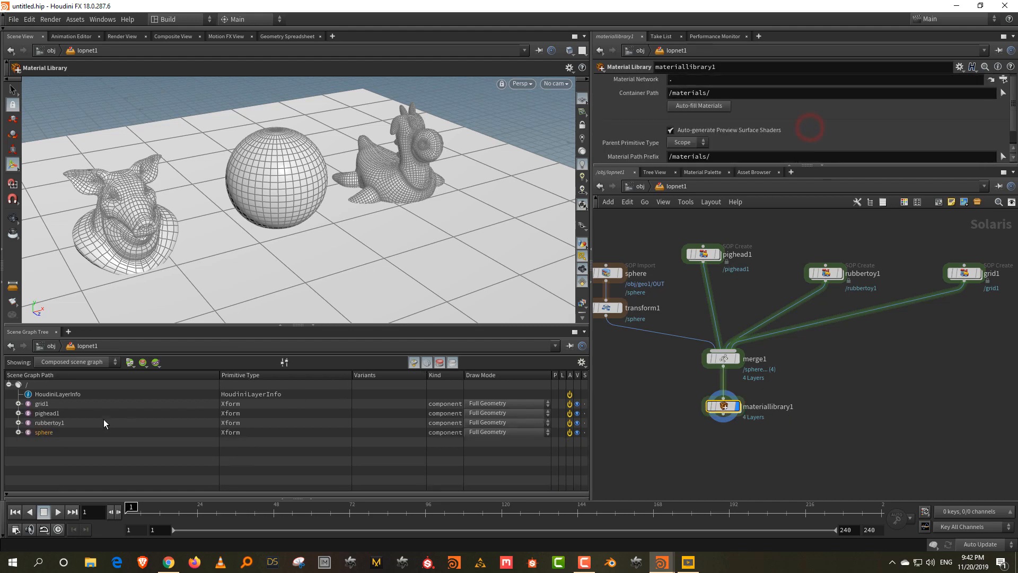
left_click_drag(684, 422, 801, 377)
left_click_drag(747, 165, 750, 216)
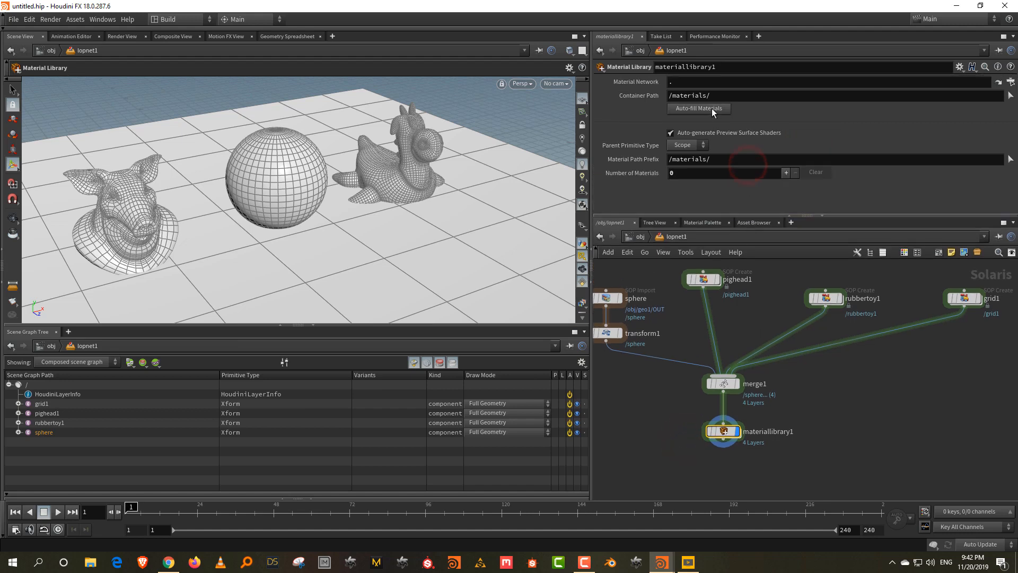
left_click(698, 108)
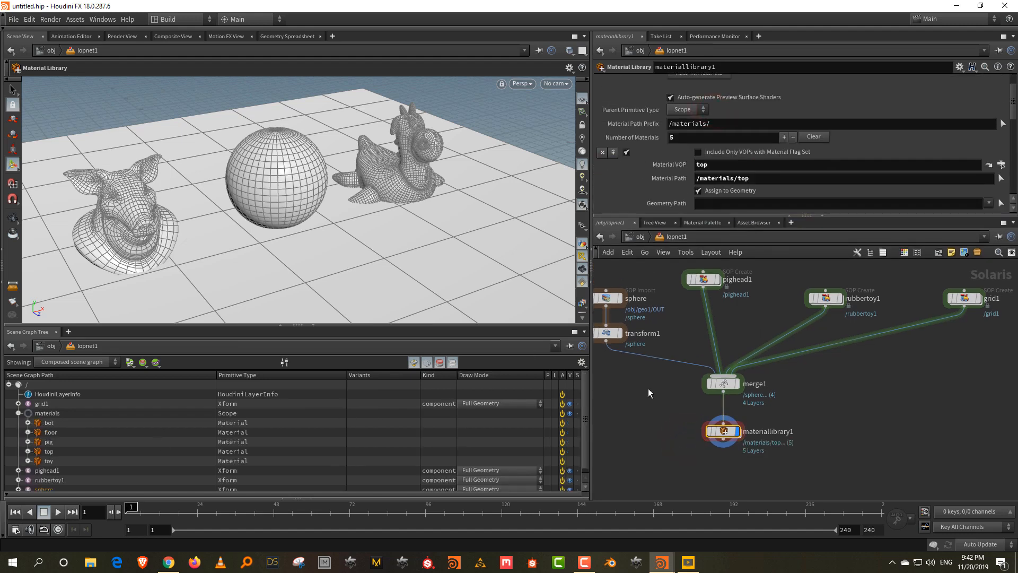
Add an Assign Material node and place it below materiallibrary1
middle_click_drag(813, 398, 809, 356)
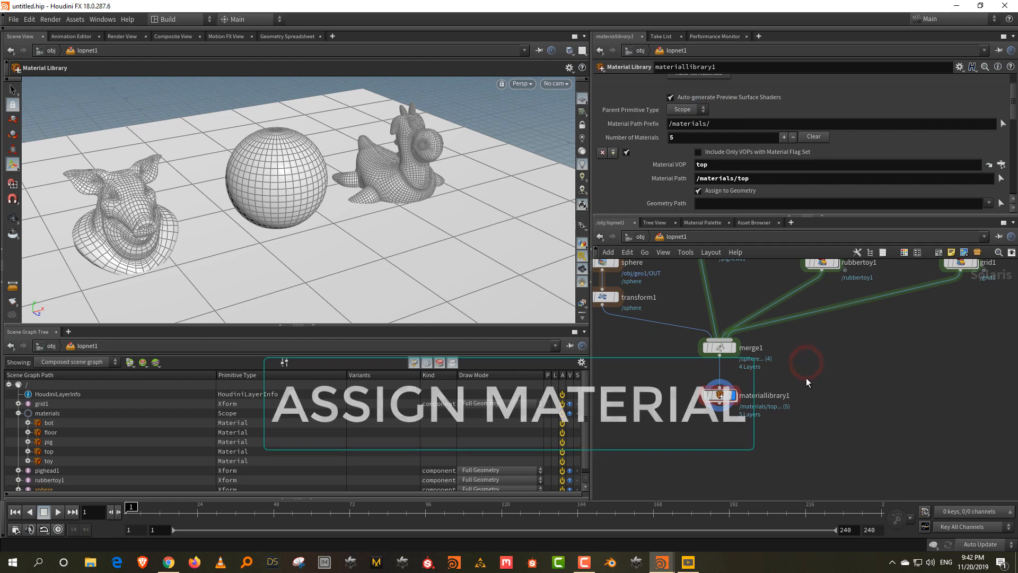
key("Tab")
type("as")
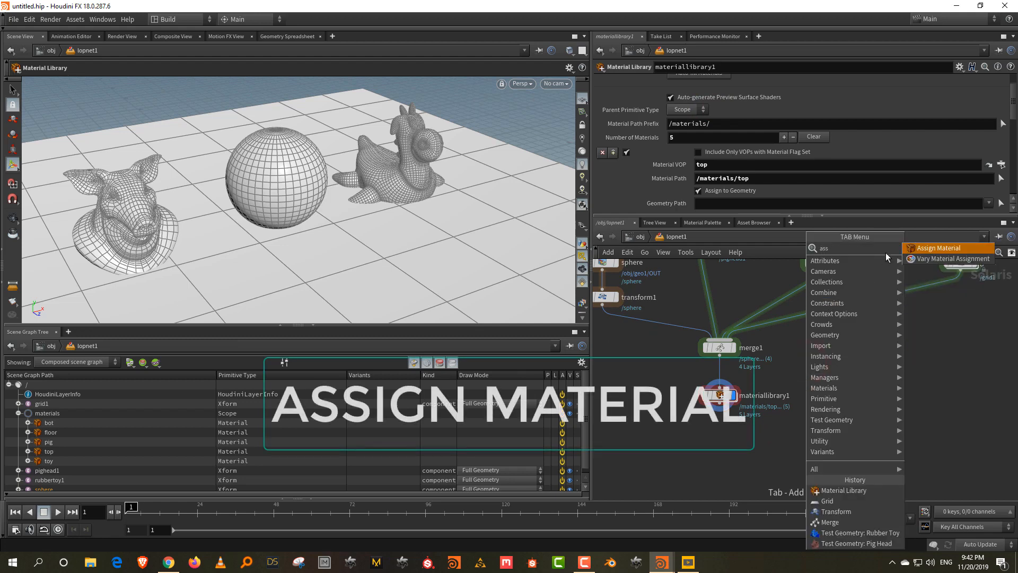
left_click(927, 248)
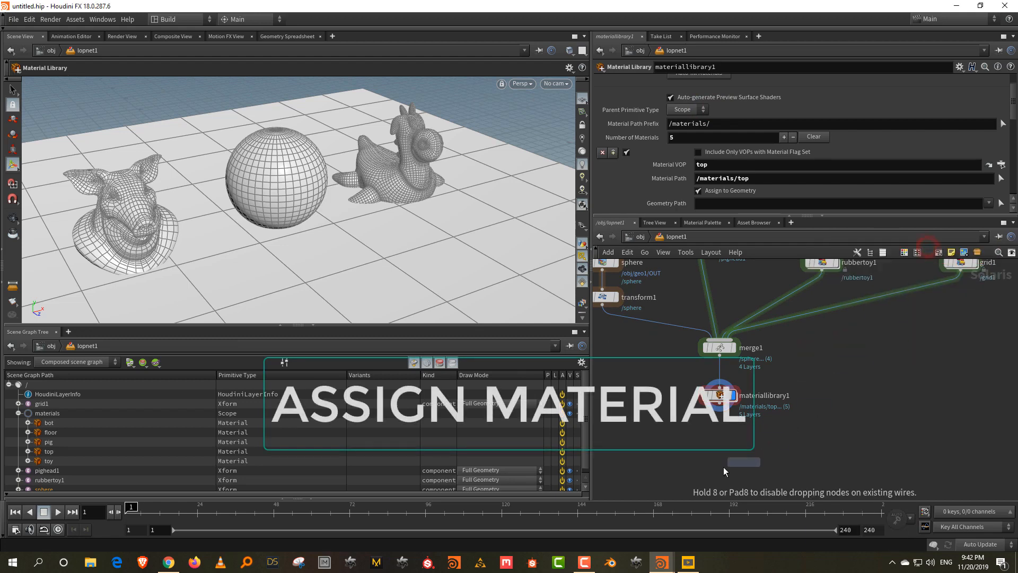
left_click(718, 418)
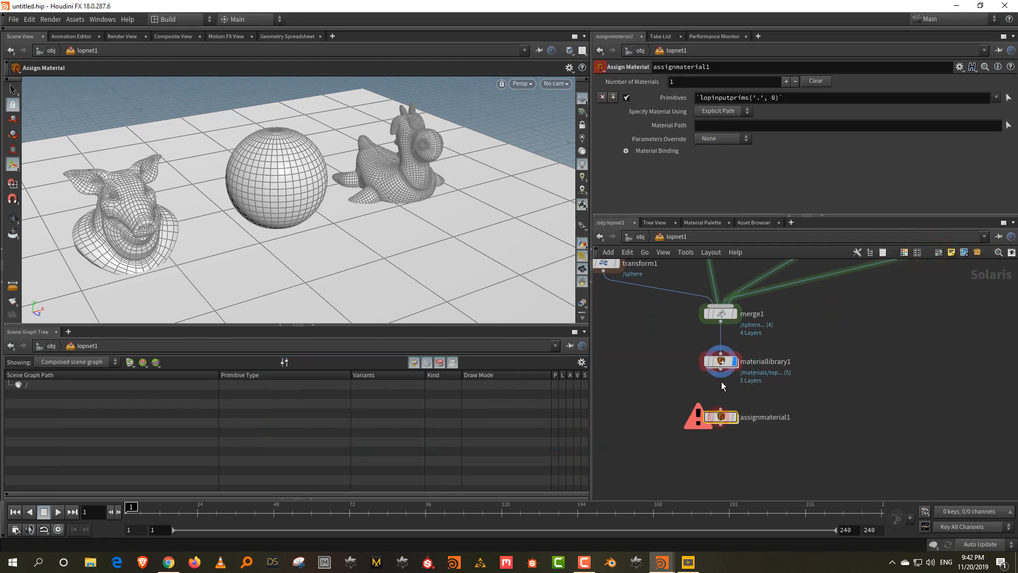
Connect assignmaterial1 to materiallibrary1's output, display it, and spread out the geometry nodes above the merge
left_click(733, 417)
key("h")
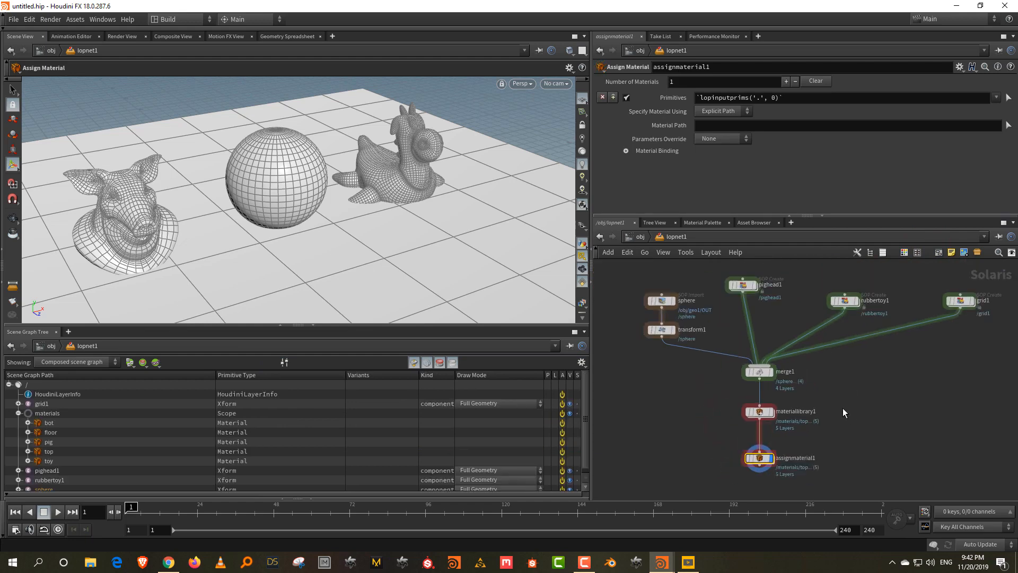
left_click_drag(846, 324, 841, 302)
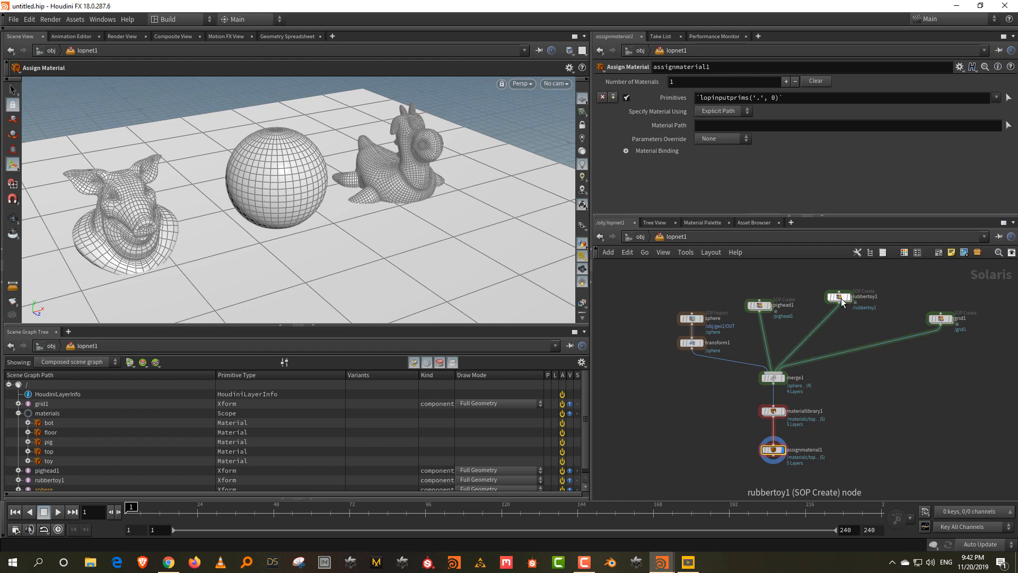
middle_click_drag(829, 409, 825, 383)
Expand the sphere's mesh in the scene graph and assign /materials/bot to the primitive /sphere/mesh_0/bot in assignmaterial1
left_click_drag(735, 215, 735, 312)
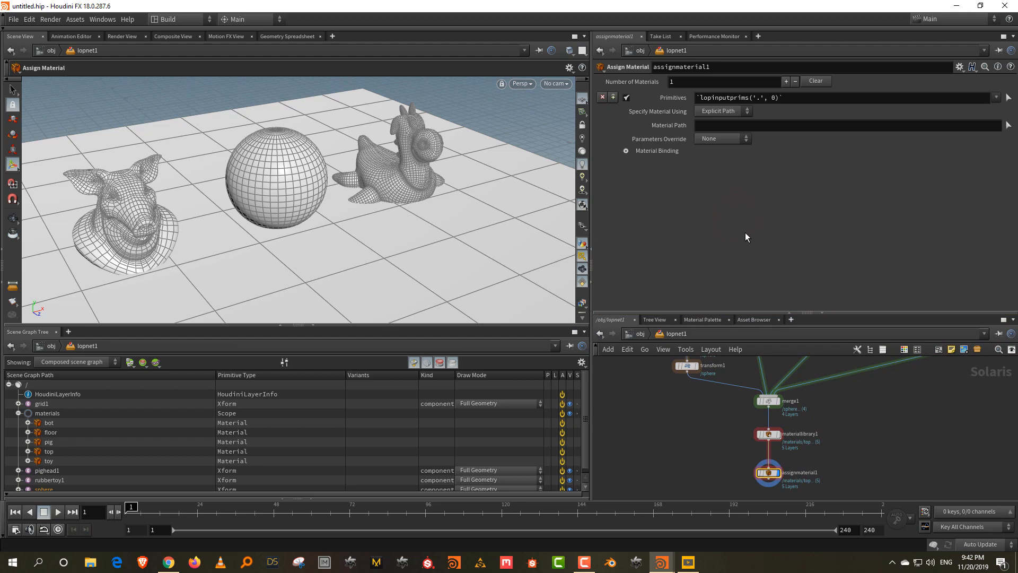
left_click_drag(220, 325, 220, 239)
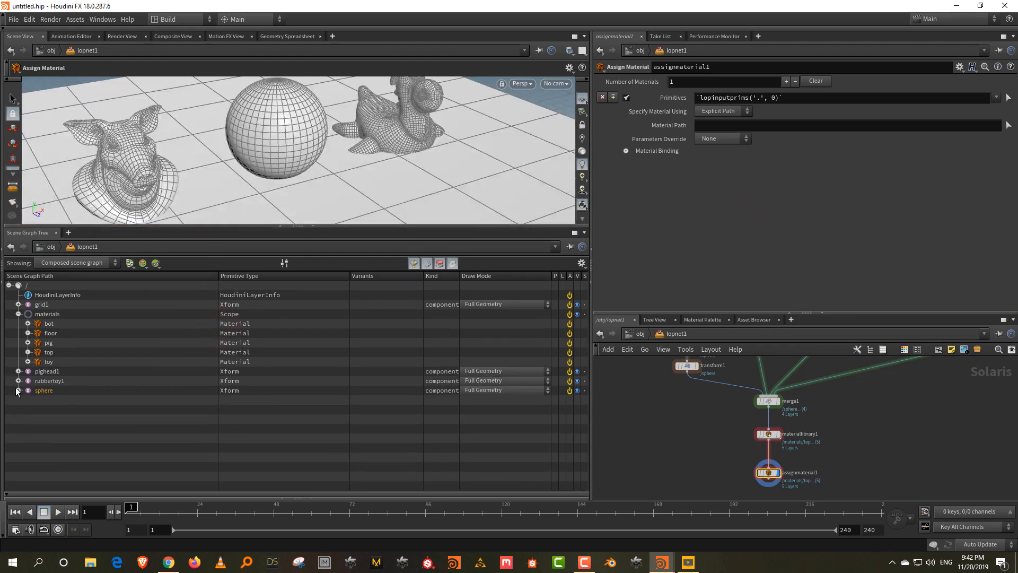
left_click(18, 391)
left_click(28, 400)
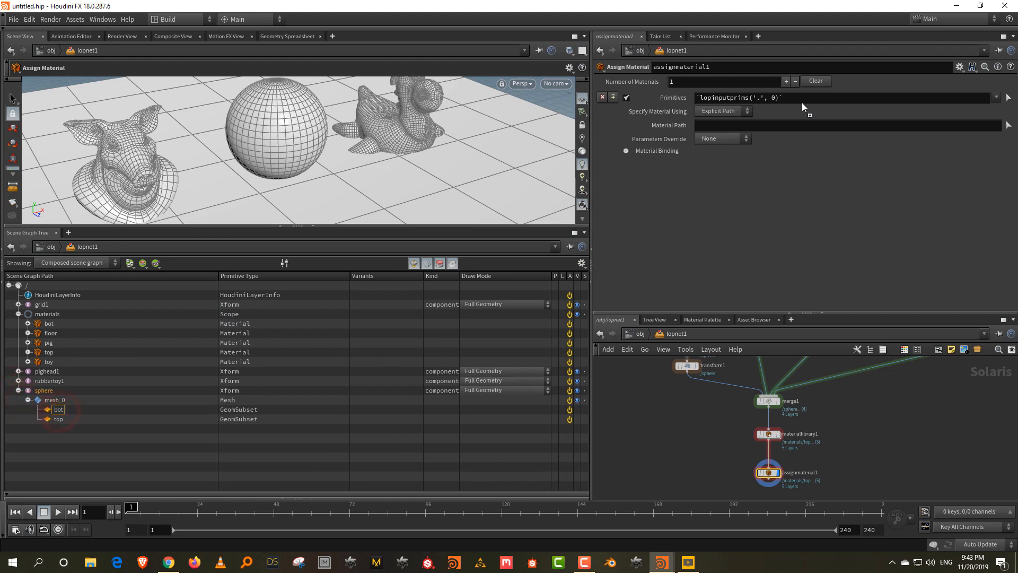
left_click_drag(802, 98, 803, 97)
left_click_drag(48, 323, 756, 124)
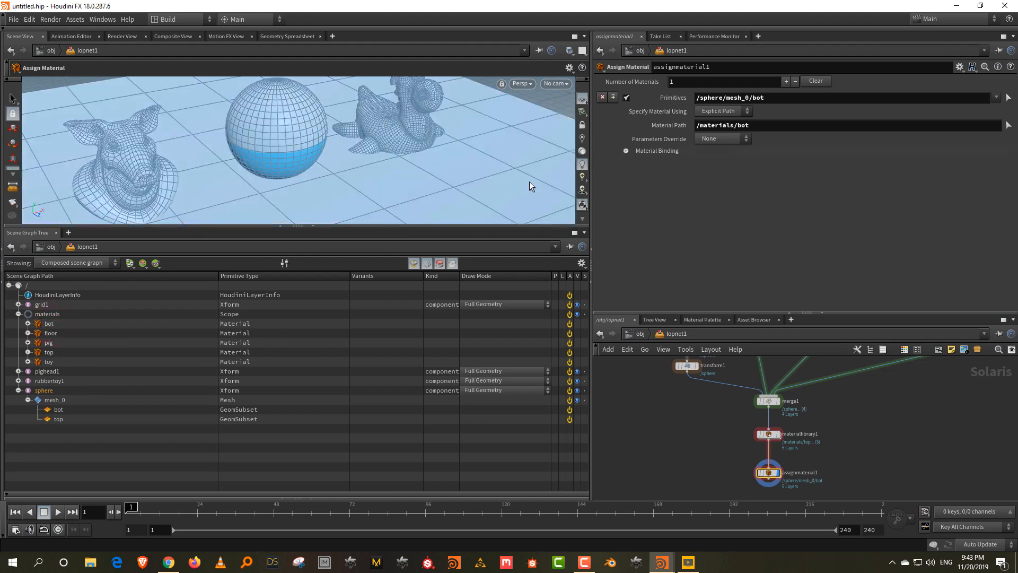
Add two material entries, assigning /materials/top to /sphere/mesh_0/top and /materials/toy to /rubbertoy1
left_click(693, 427)
left_click_drag(702, 458, 835, 503)
left_click(785, 81)
left_click(785, 81)
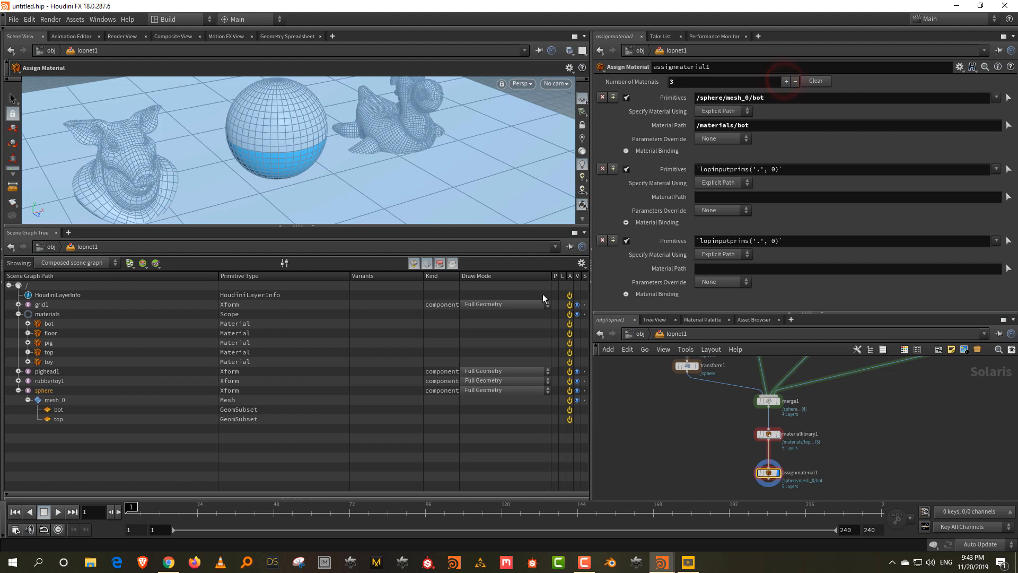
left_click_drag(58, 419, 545, 334)
left_click_drag(800, 169, 799, 170)
left_click_drag(49, 352, 691, 241)
left_click_drag(728, 199, 729, 197)
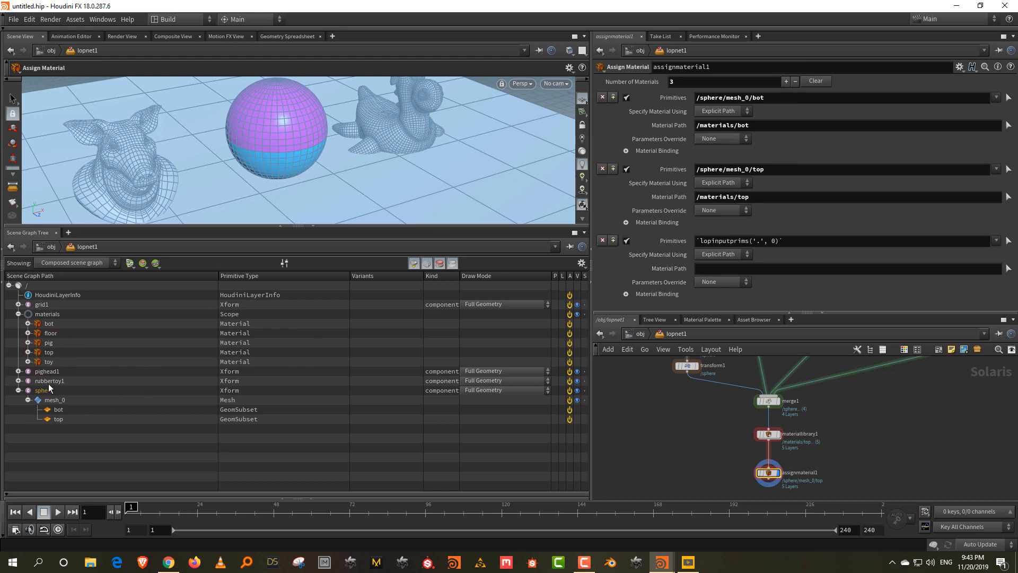
left_click_drag(841, 243, 841, 243)
left_click_drag(49, 362, 773, 269)
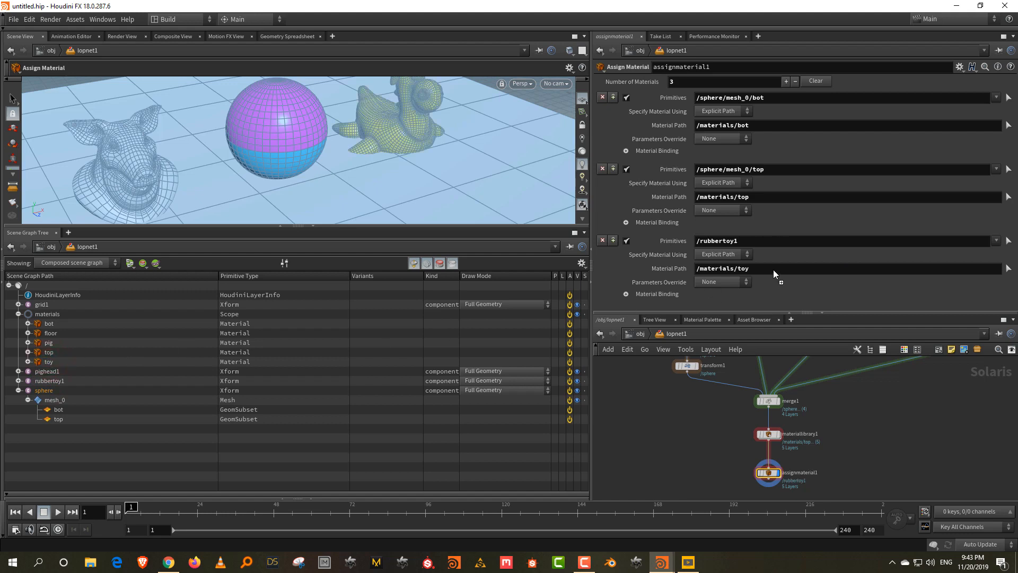
Add two more material entries and assign /materials/pig to /pighead1 in the fourth entry
left_click(786, 81)
left_click(785, 81)
scroll(679, 234, "down", 5)
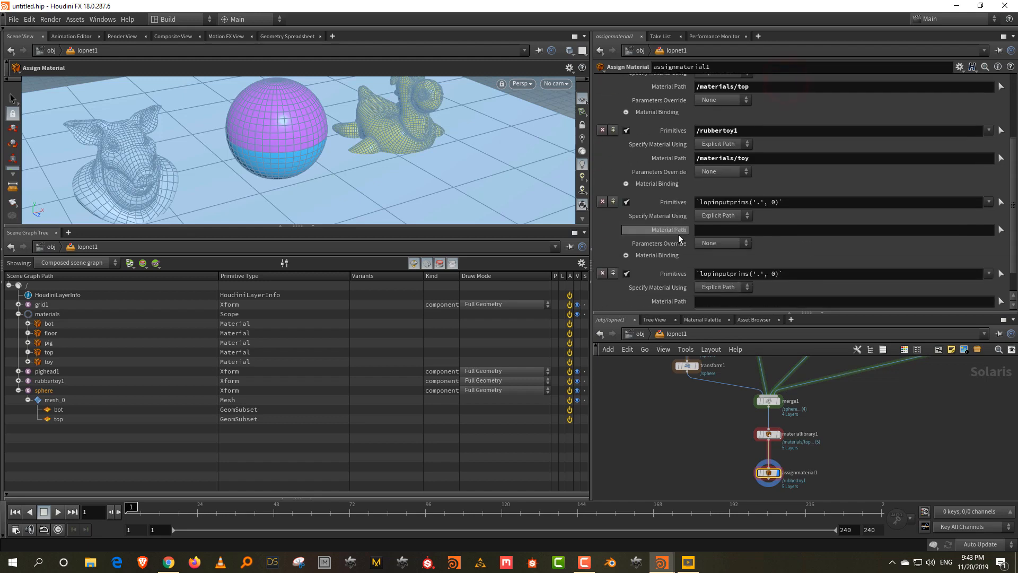
scroll(809, 230, "up", 4)
scroll(809, 230, "down", 4)
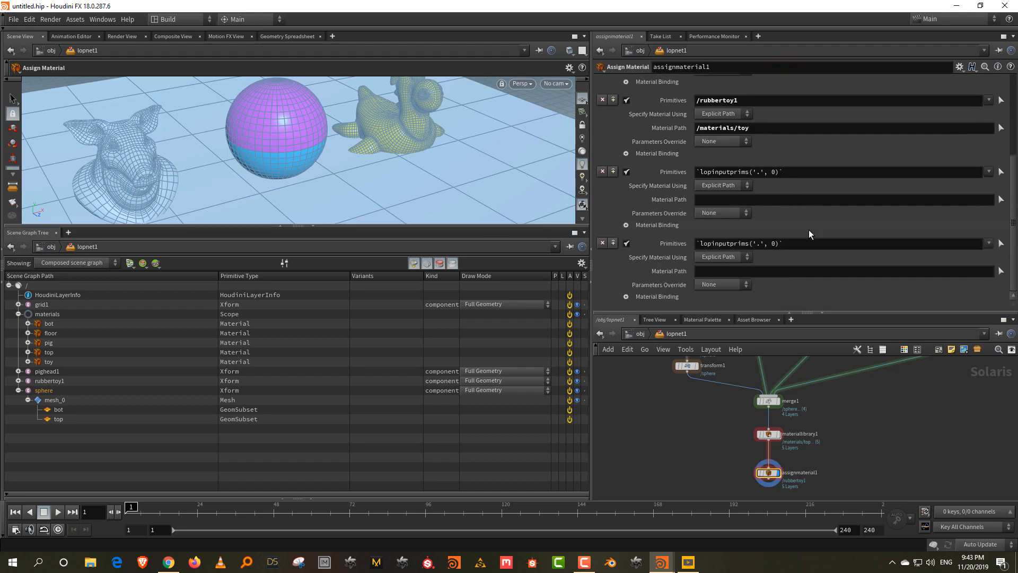
left_click_drag(48, 343, 807, 173)
left_click_drag(47, 371, 660, 186)
left_click_drag(767, 169, 766, 170)
left_click_drag(46, 342, 733, 199)
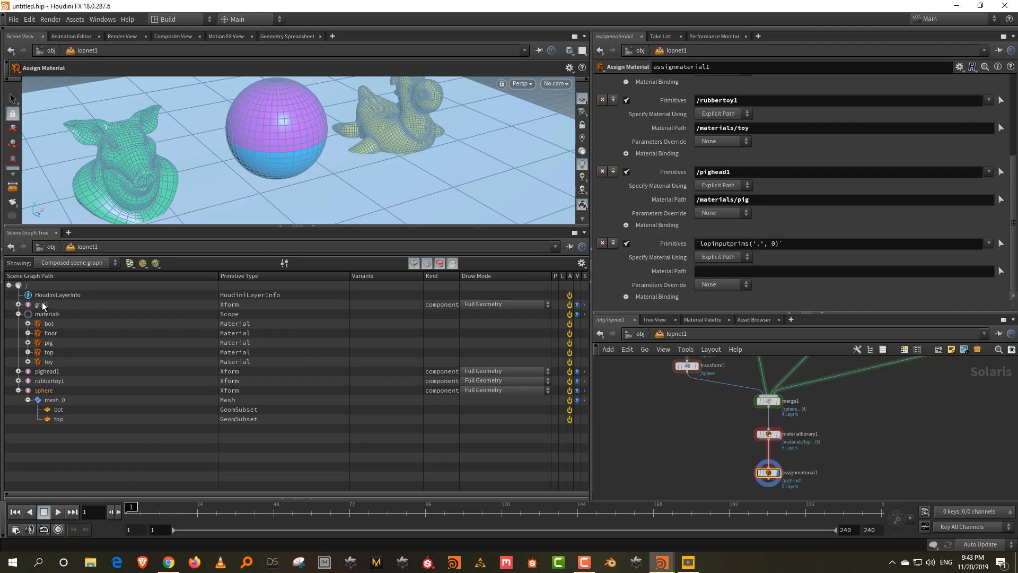
Assign /materials/floor to /grid1 in the fifth entry and collapse the scene graph pane to enlarge the viewport
left_click_drag(42, 302, 43, 302)
left_click_drag(816, 243, 819, 240)
left_click_drag(51, 333, 772, 311)
left_click_drag(787, 271, 787, 271)
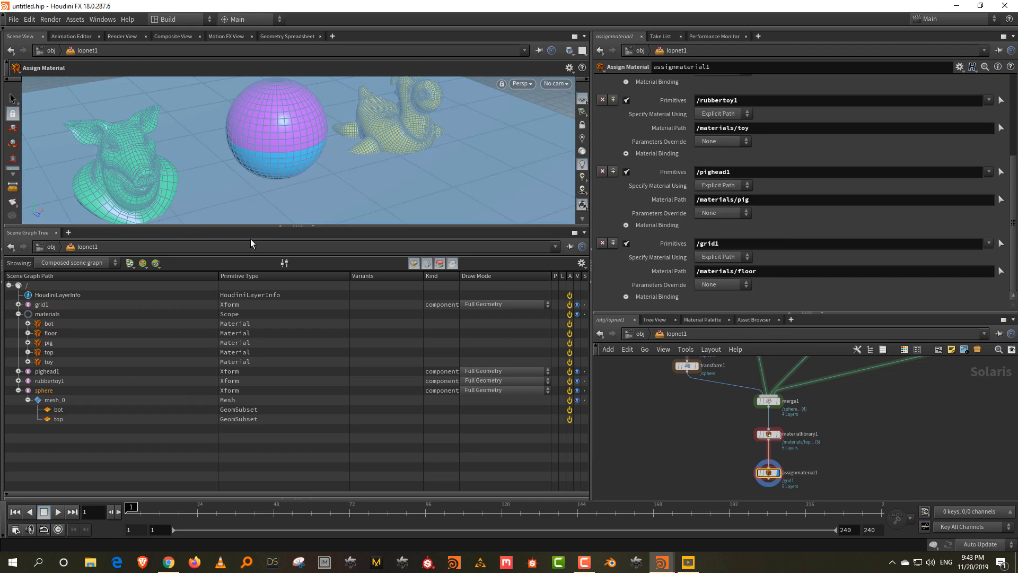
left_click(311, 226)
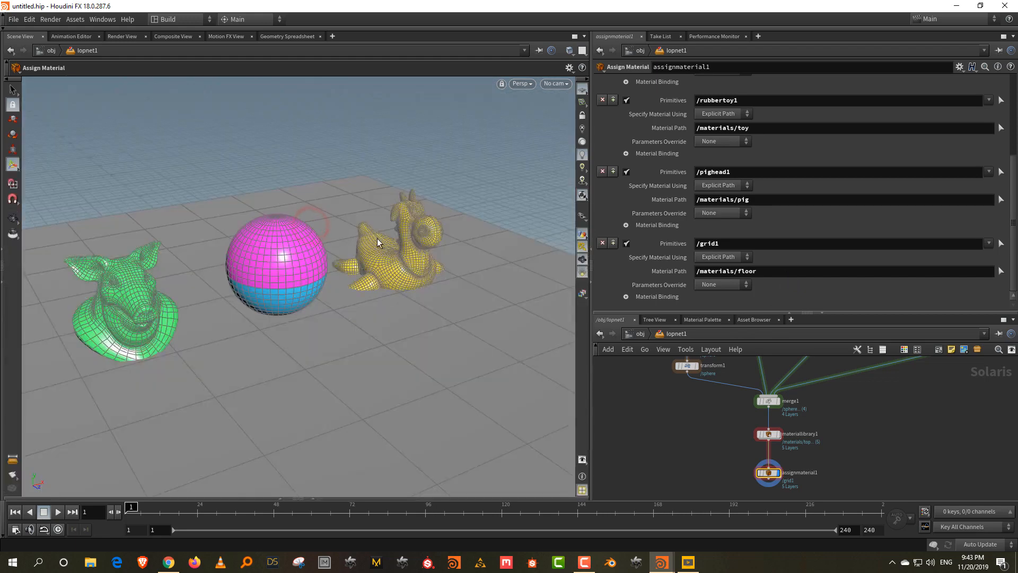
Add a Light node beside assignmaterial1 in the network
middle_click_drag(930, 401, 904, 521)
left_click_drag(781, 405, 826, 463)
left_click_drag(417, 249, 419, 236)
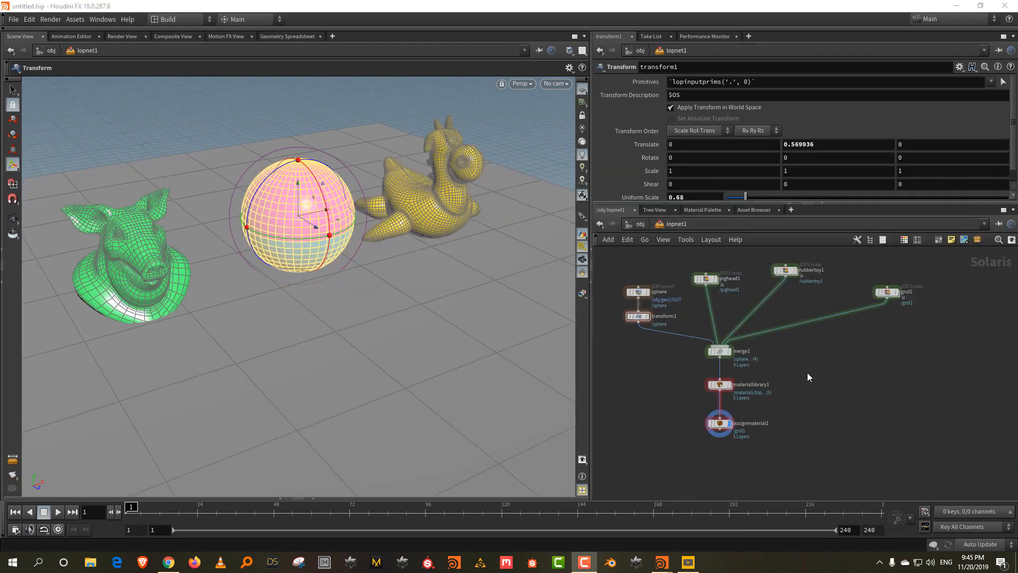
left_click(807, 372)
middle_click_drag(818, 425, 813, 352)
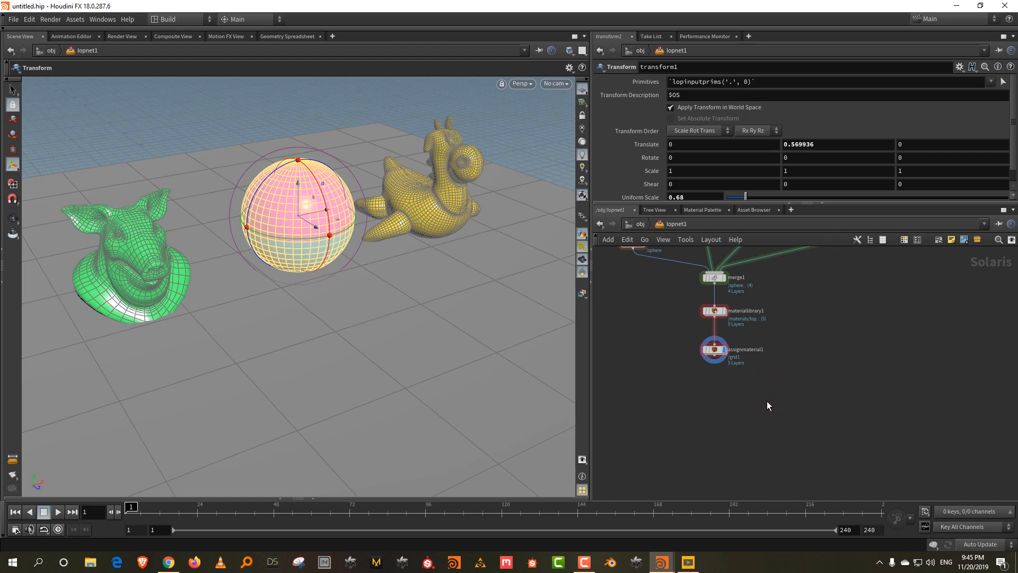
key("Escape")
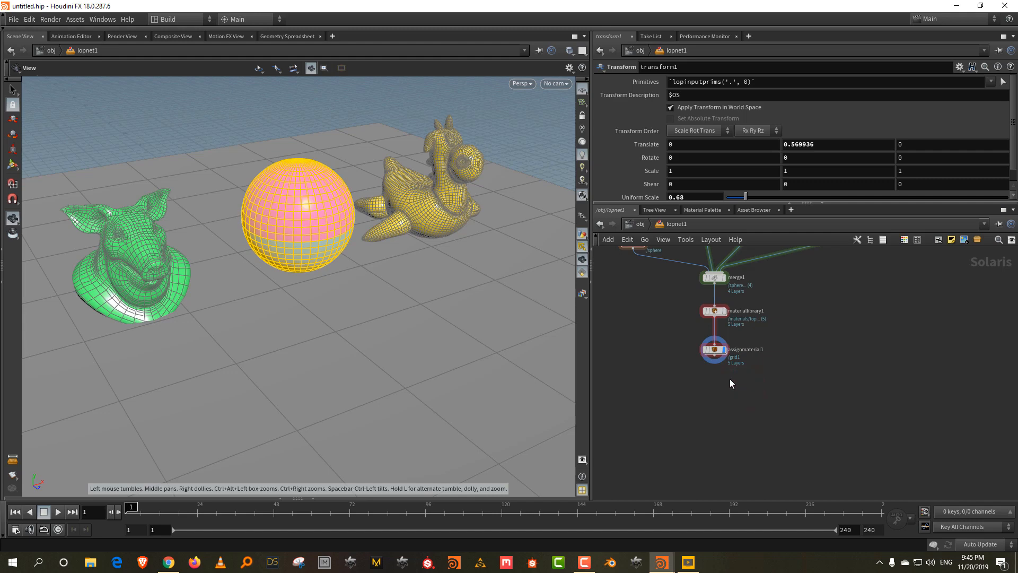
key("Tab")
key("Tab")
type("lig")
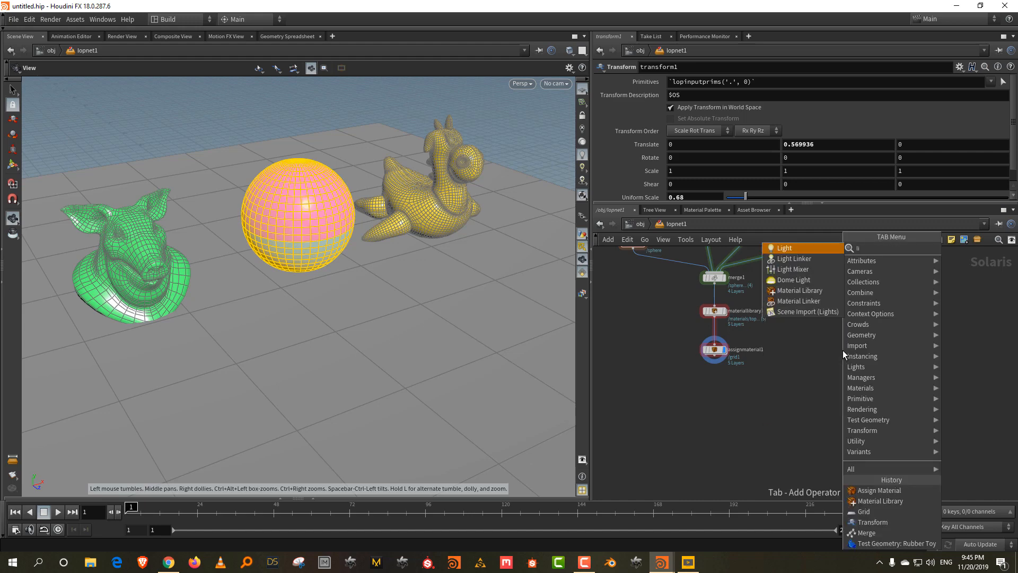
key("Return")
left_click(826, 339)
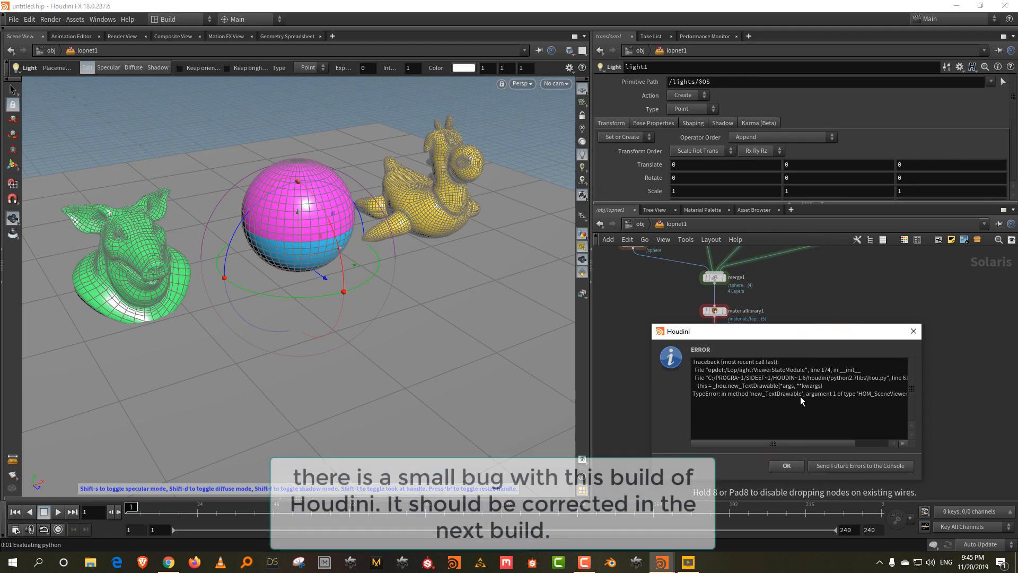
left_click(787, 465)
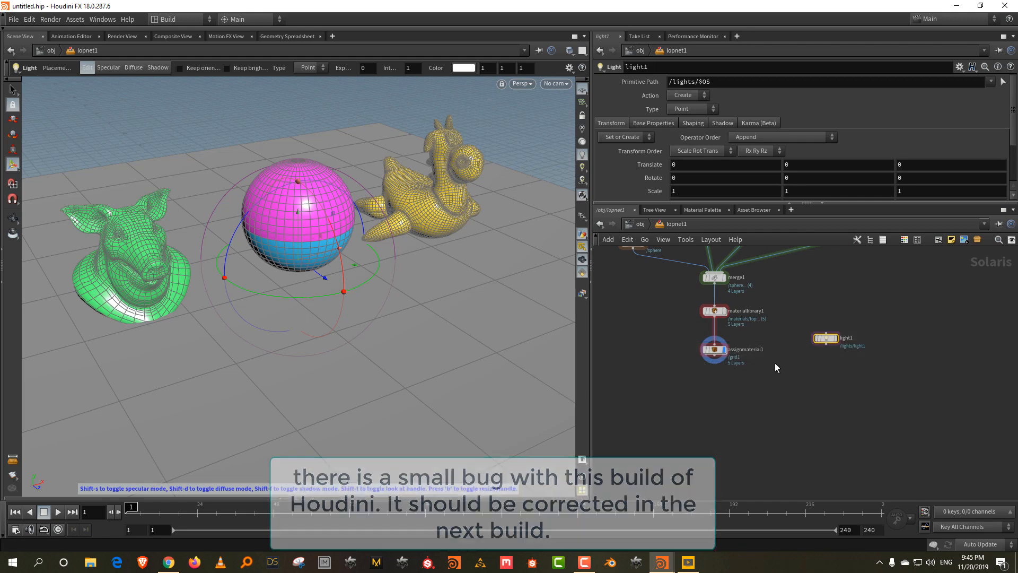
Combine assignmaterial1 and light1 in a new Merge node placed below them and display its result
left_click(773, 359)
key("Tab")
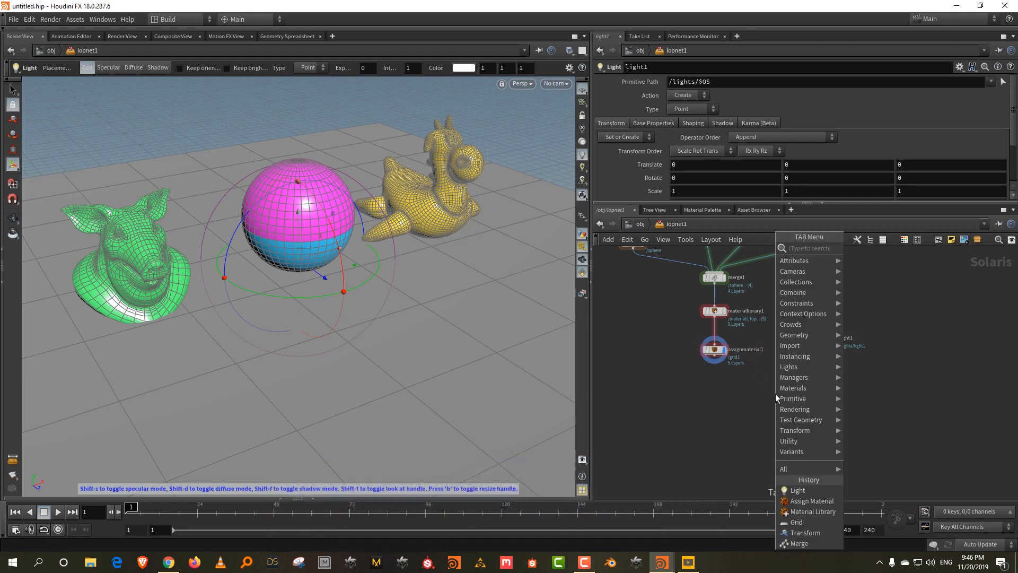
type("mer")
left_click(872, 247)
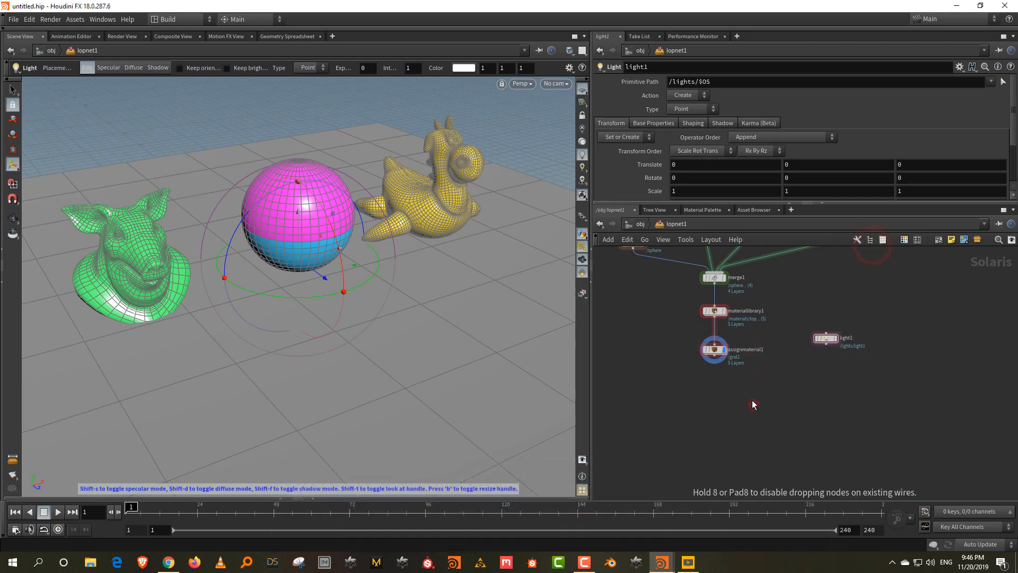
left_click(753, 404)
left_click(756, 470)
left_click_drag(714, 356, 768, 399)
left_click_drag(826, 344, 765, 403)
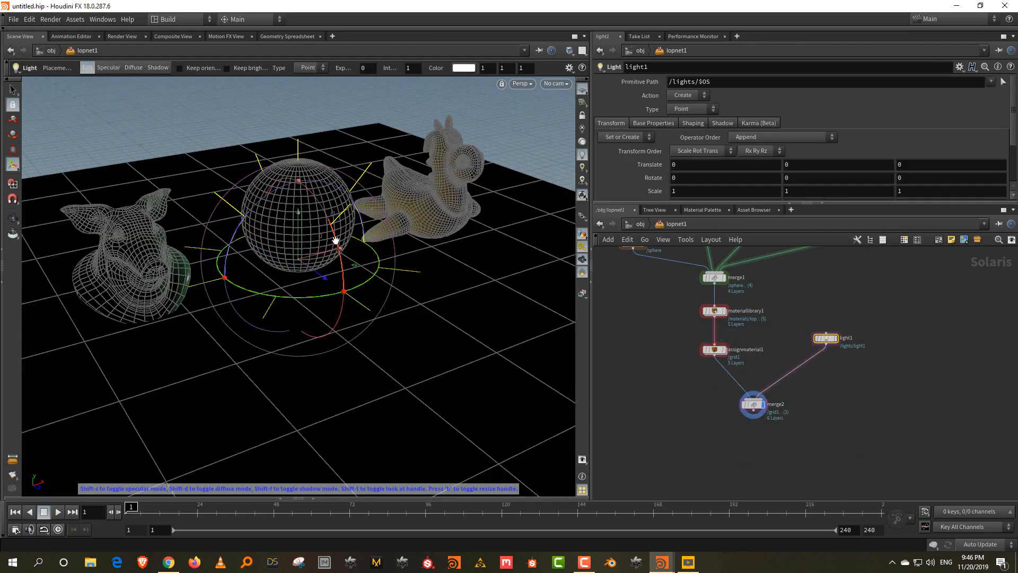
Move light1 to about 3.12 in Y and 2.70 in Z, and change its type to Disk
left_click_drag(336, 240, 511, 115, "alt")
key("Return")
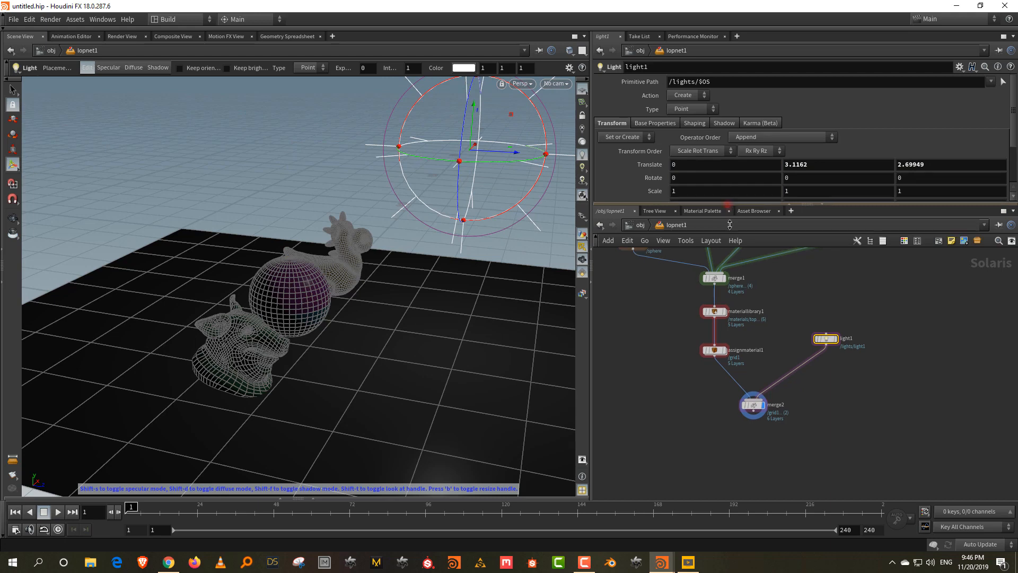
left_click_drag(727, 201, 727, 286)
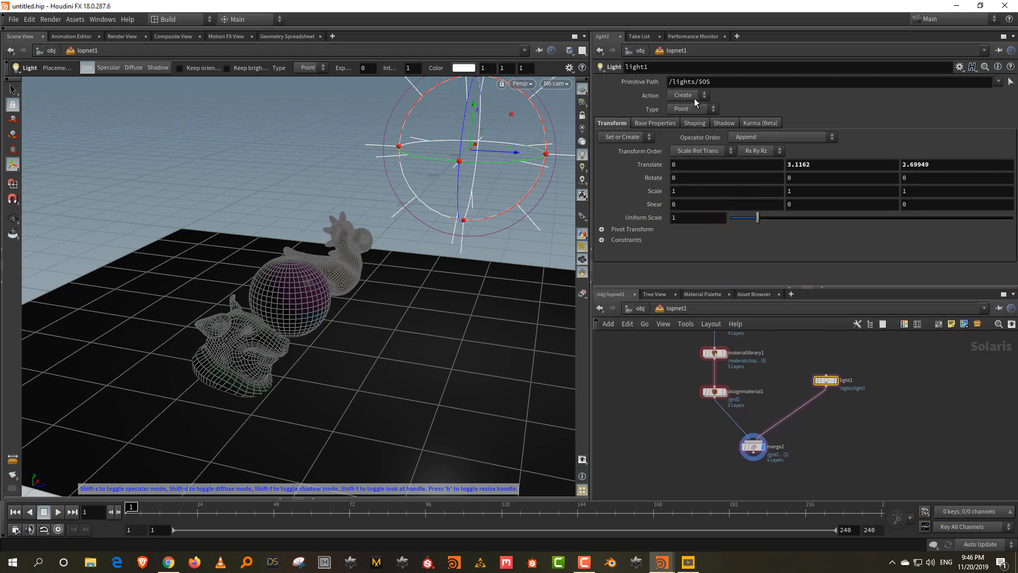
left_click(693, 110)
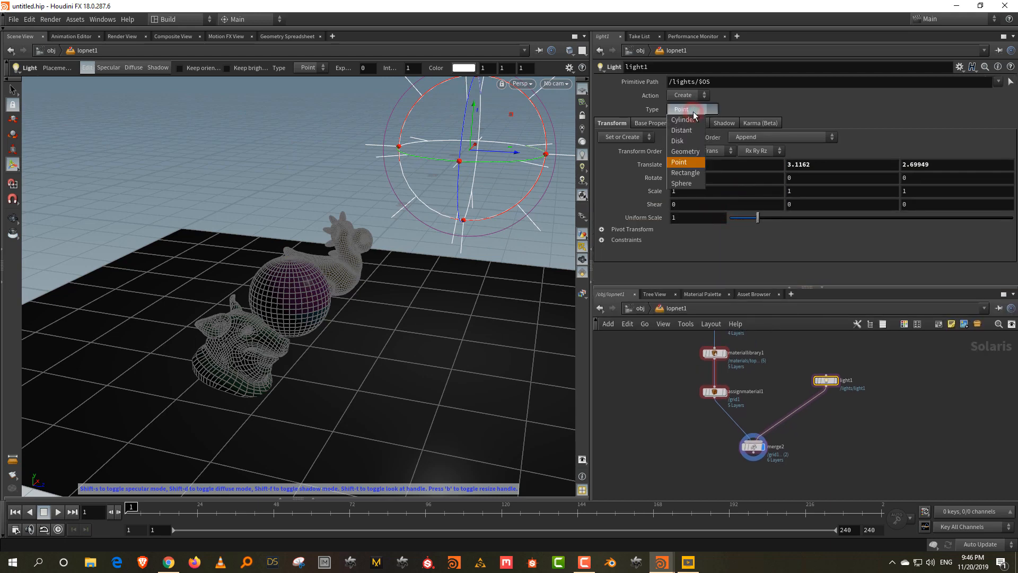
left_click(692, 144)
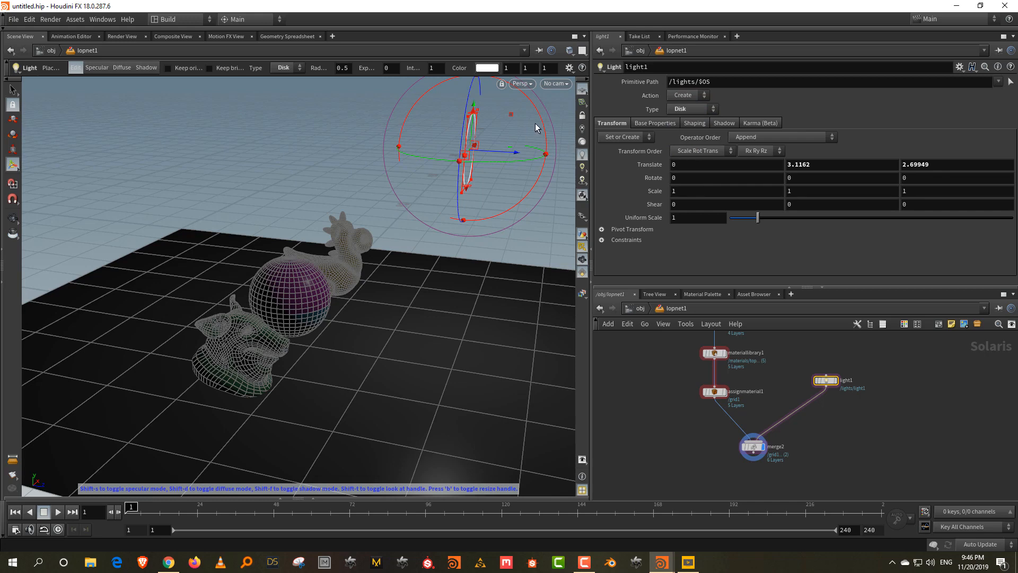
Tilt light1 to about -47 degrees in X and set its intensity to 5.24
mouse_move(537, 127)
left_mouse_down()
mouse_move(517, 59)
mouse_move(533, 130)
left_mouse_up()
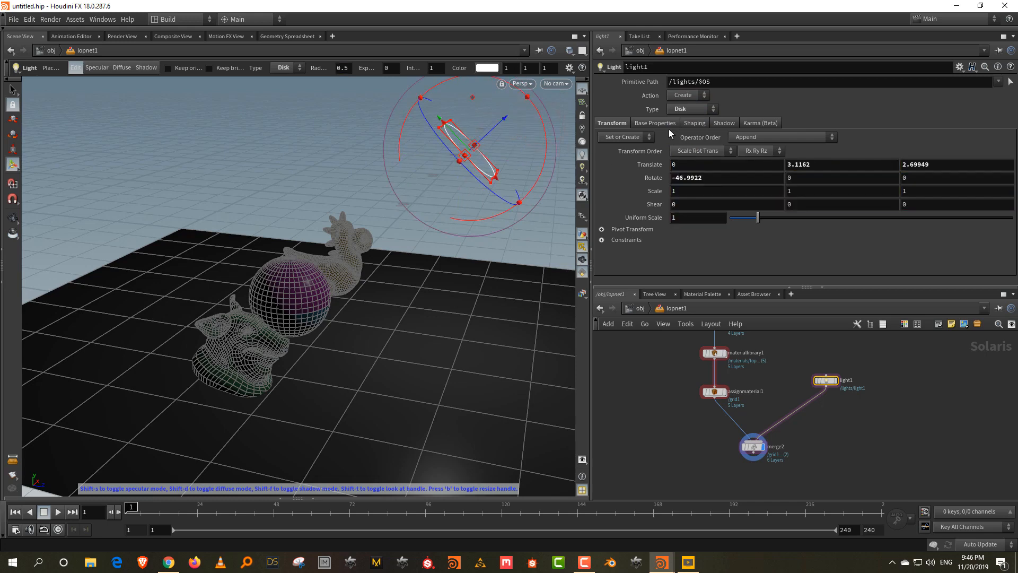
left_click(666, 124)
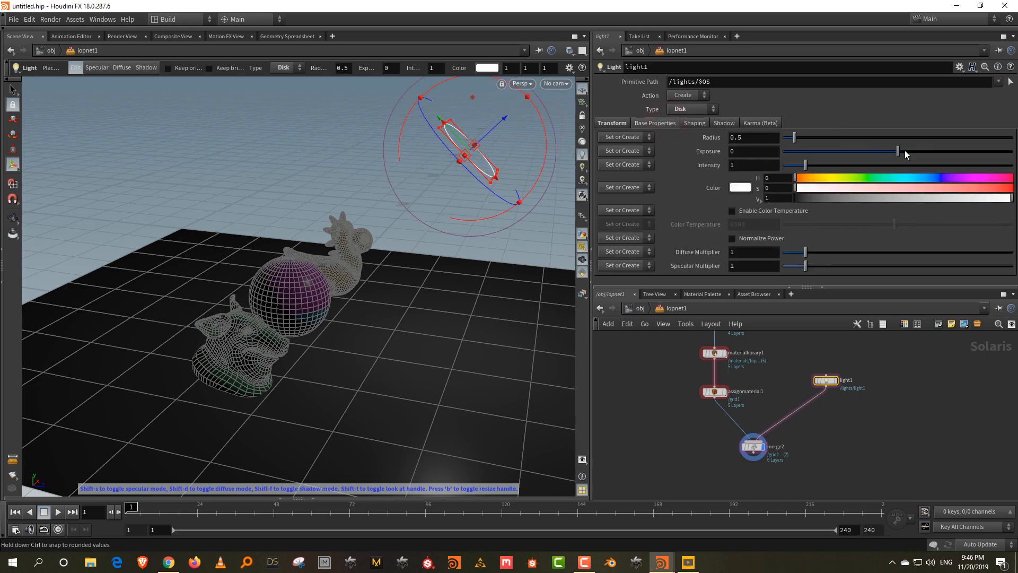
left_click_drag(894, 169, 925, 169)
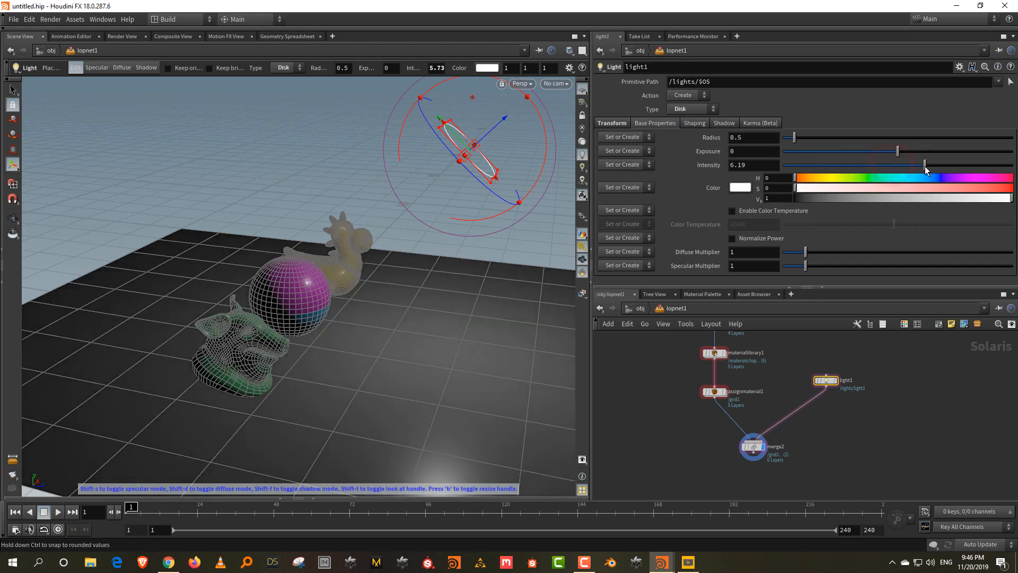
Insert a Merge node on the wire between light1 and merge2
key("Tab")
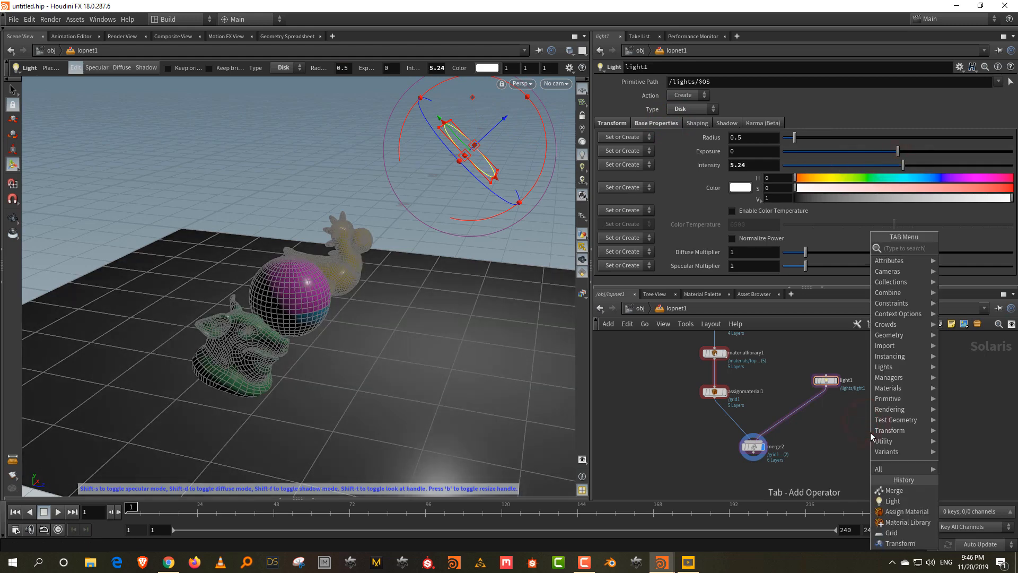
type("mer")
left_click(952, 248)
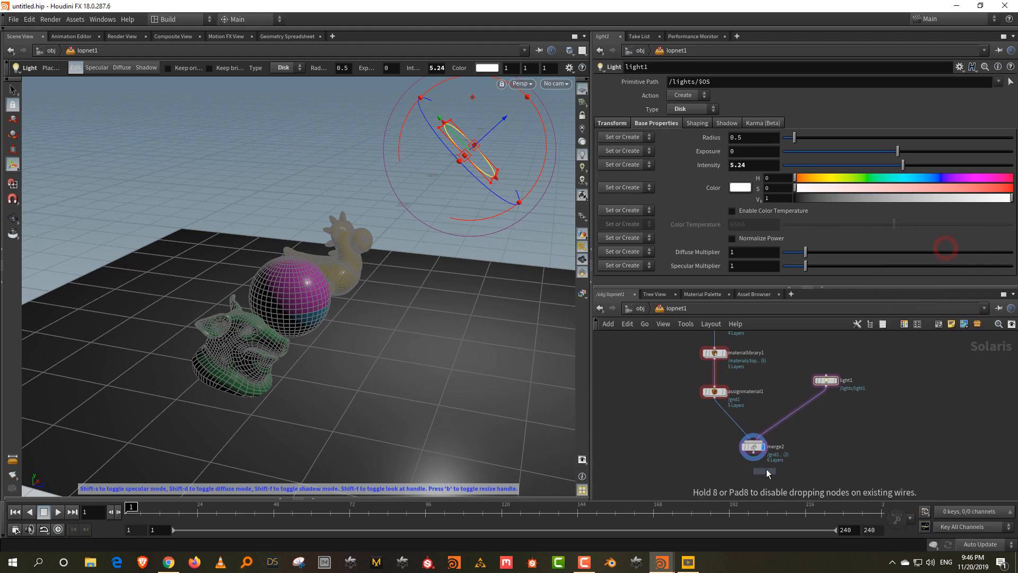
left_click(819, 418)
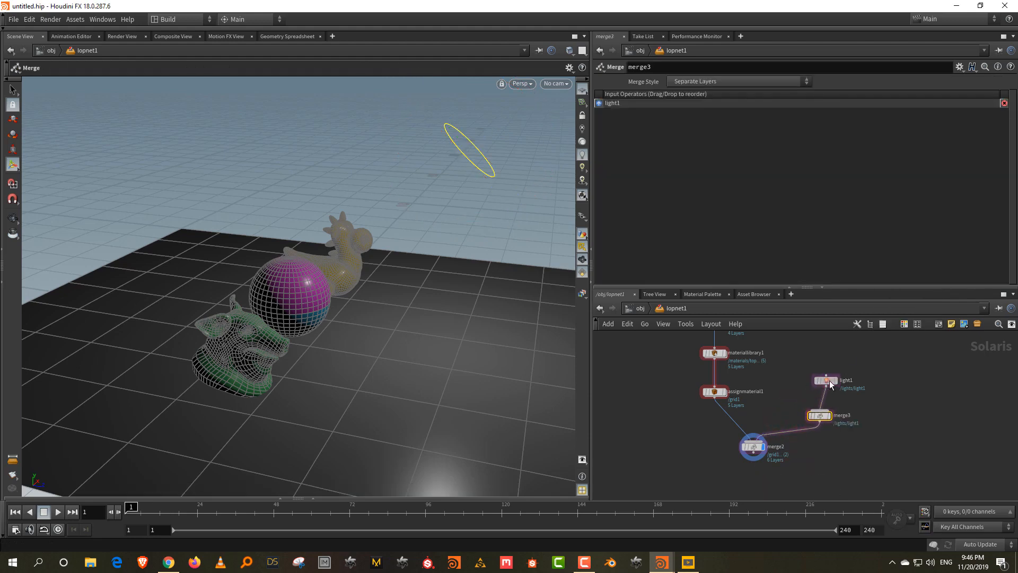
Add a Dome Light node beside light1 and connect it to merge3 as the first input, ahead of light1
left_click_drag(827, 380, 882, 375)
left_click(807, 371)
key("Tab")
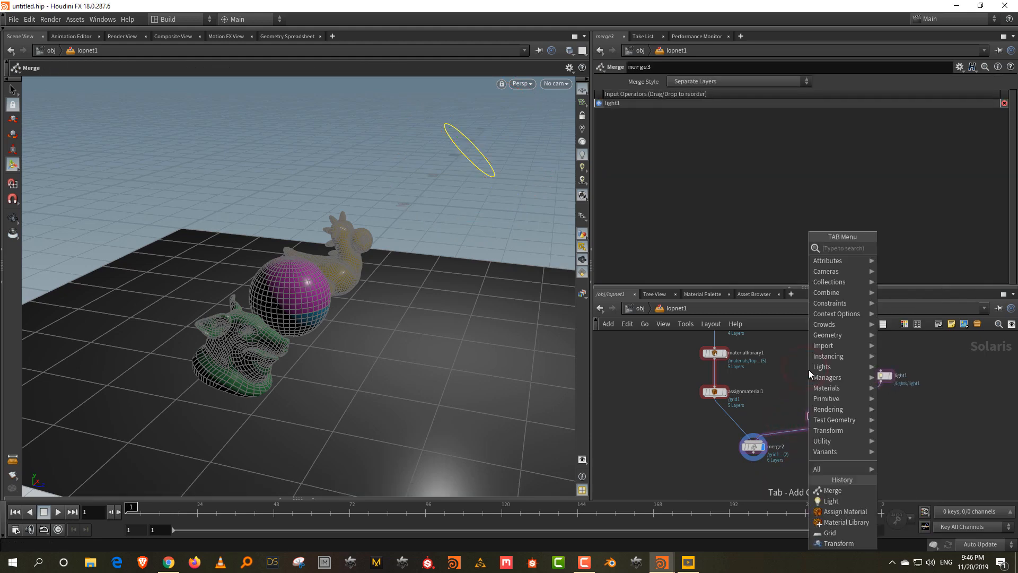
type("dom")
left_click(902, 248)
left_click(806, 357)
left_click_drag(806, 365, 822, 345)
left_click(814, 415)
key("shift+r")
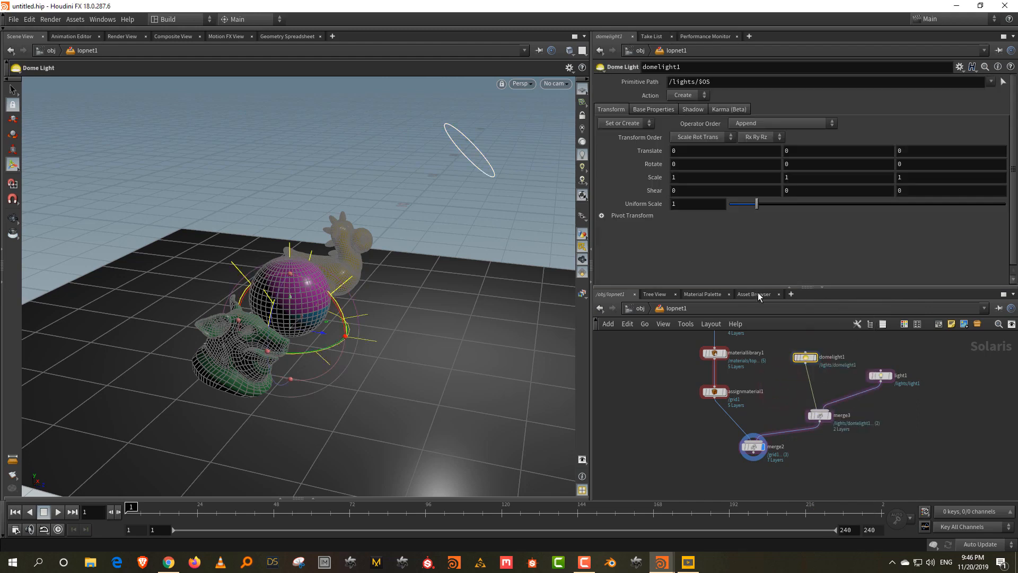
Set the dome light's color to a pale blue of about 0.675, 0.935, 1
left_click_drag(758, 288, 758, 322)
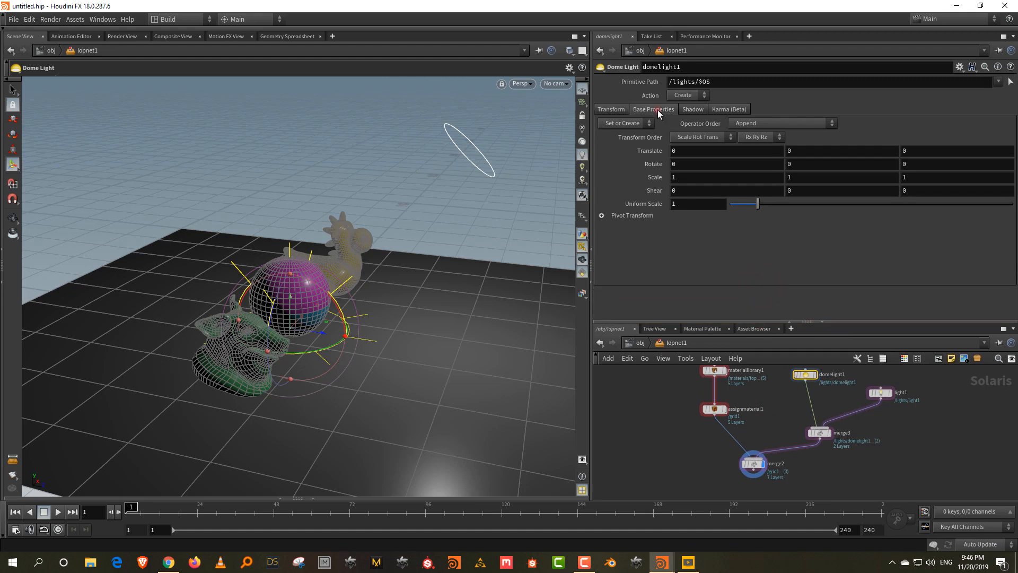
left_click(657, 111)
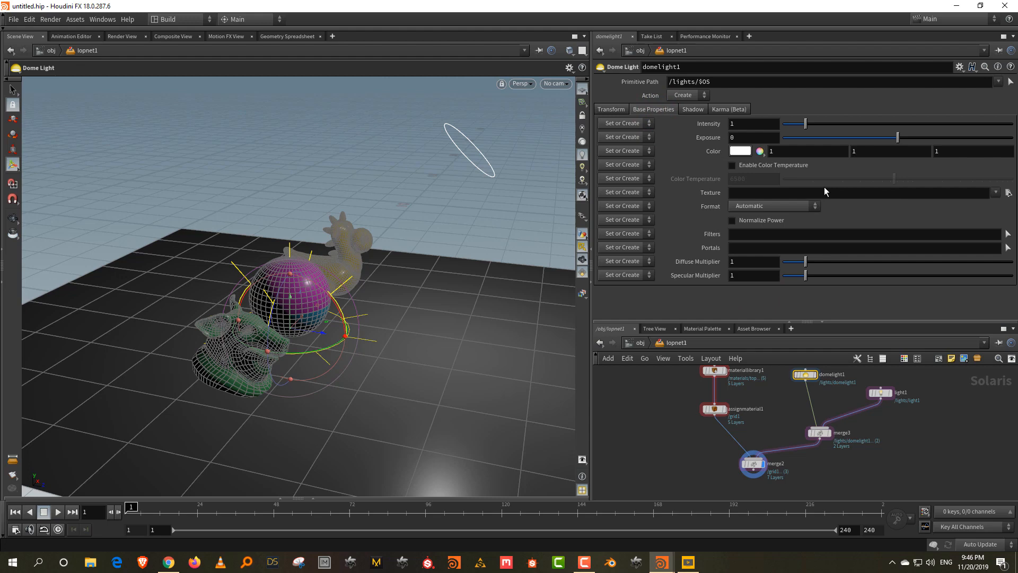
left_click(740, 151)
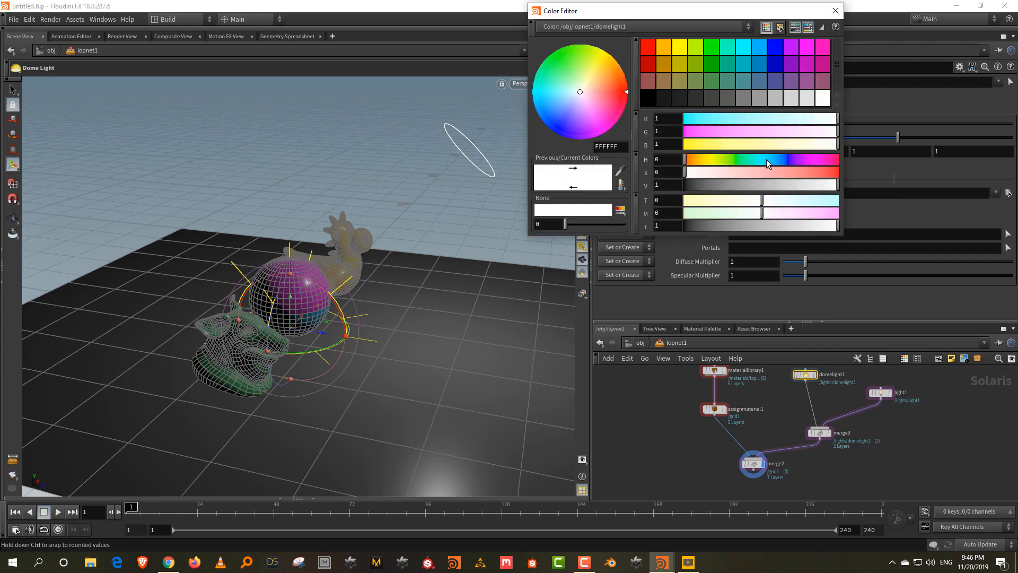
left_click(768, 161)
left_click(735, 173)
left_click(836, 10)
left_click_drag(776, 321, 776, 219)
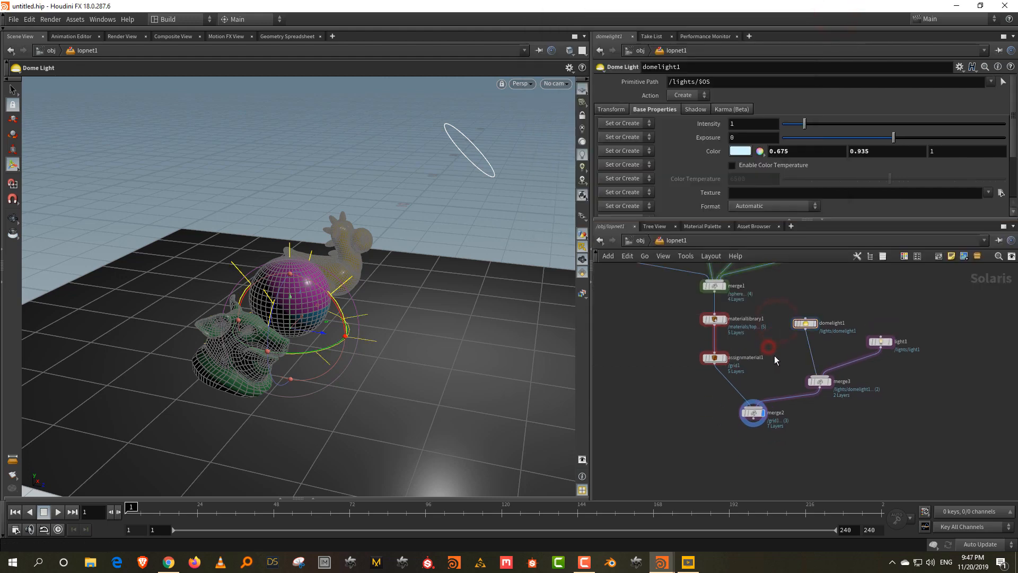
Frame the pig head, sphere and rubber toy closer together in the scene view from a lower angle
key("Escape")
left_click_drag(403, 280, 281, 342)
right_click_drag(277, 350, 324, 290)
middle_click_drag(323, 290, 332, 297)
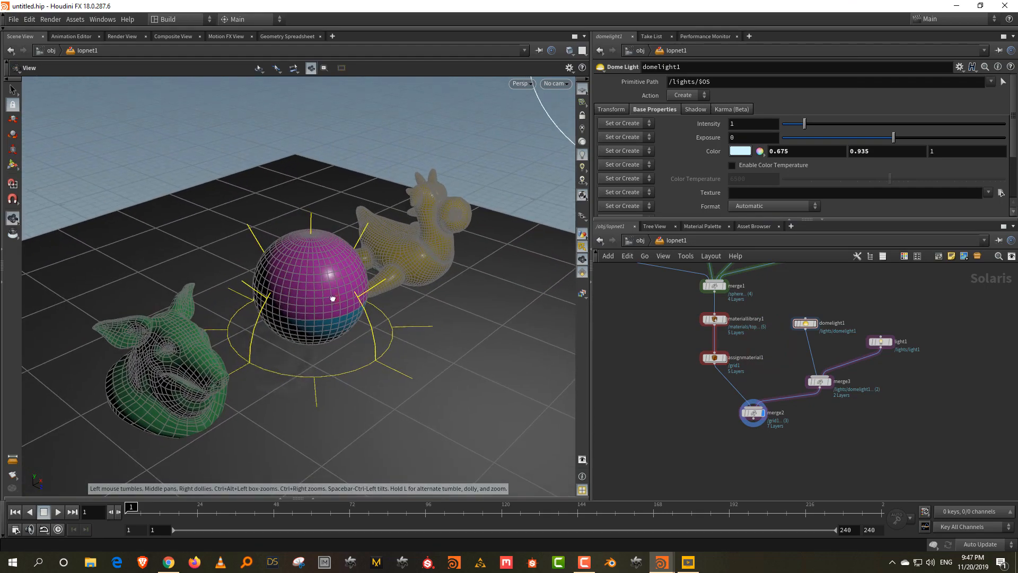
mouse_move(332, 298)
left_mouse_down()
mouse_move(309, 295)
mouse_move(326, 278)
left_mouse_up()
Add a Karma node and place it just below merge2 in the network
scroll(754, 437, "up", 2)
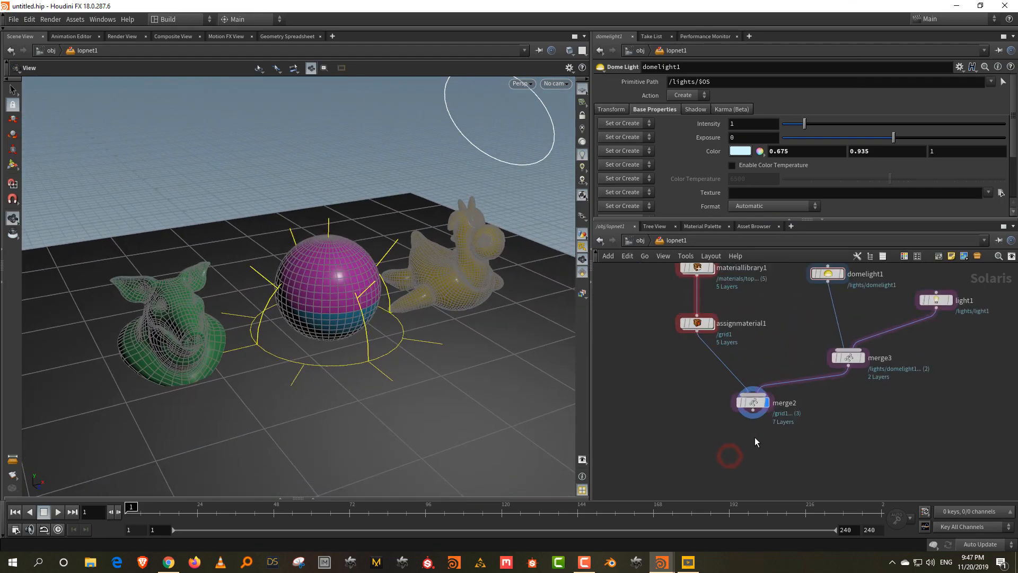
key("Tab")
type("r")
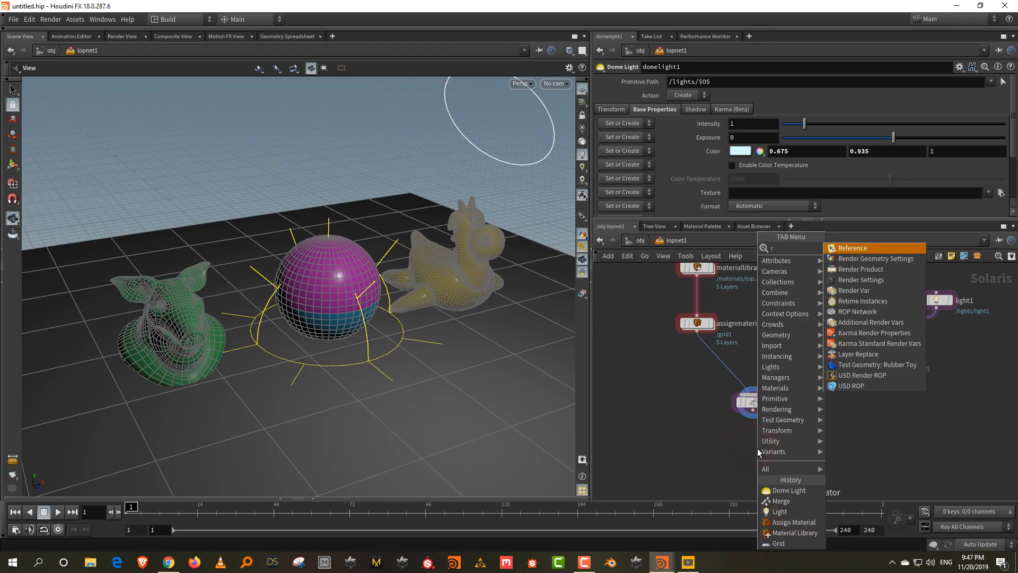
key("Escape")
key("Tab")
type("kar")
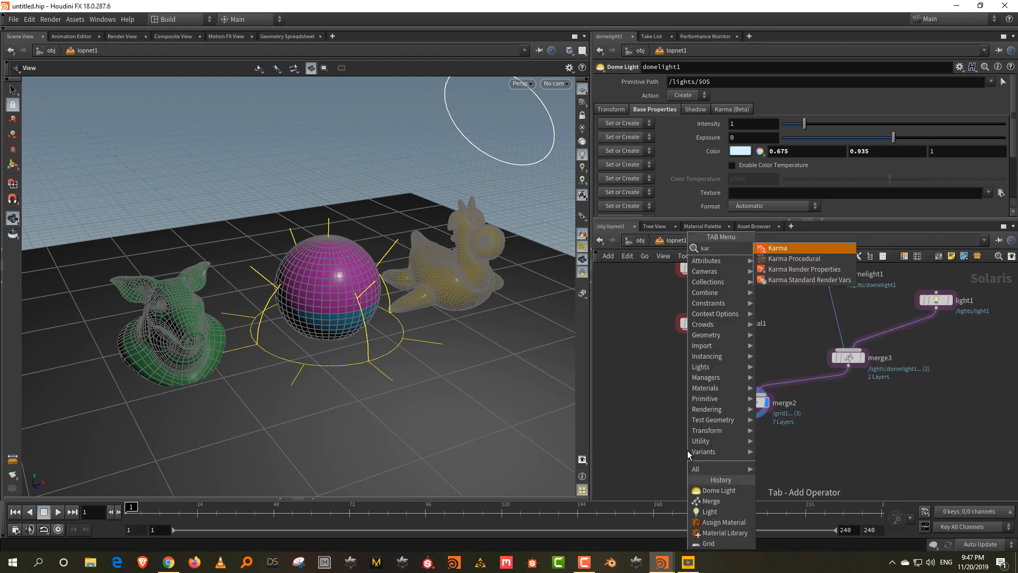
type("m")
left_click(817, 256)
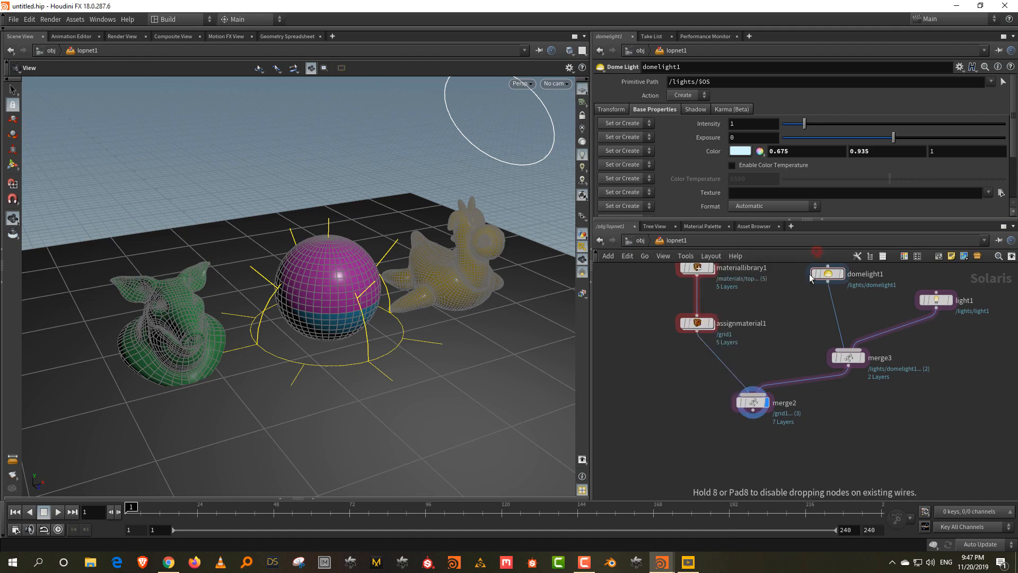
left_click(751, 441)
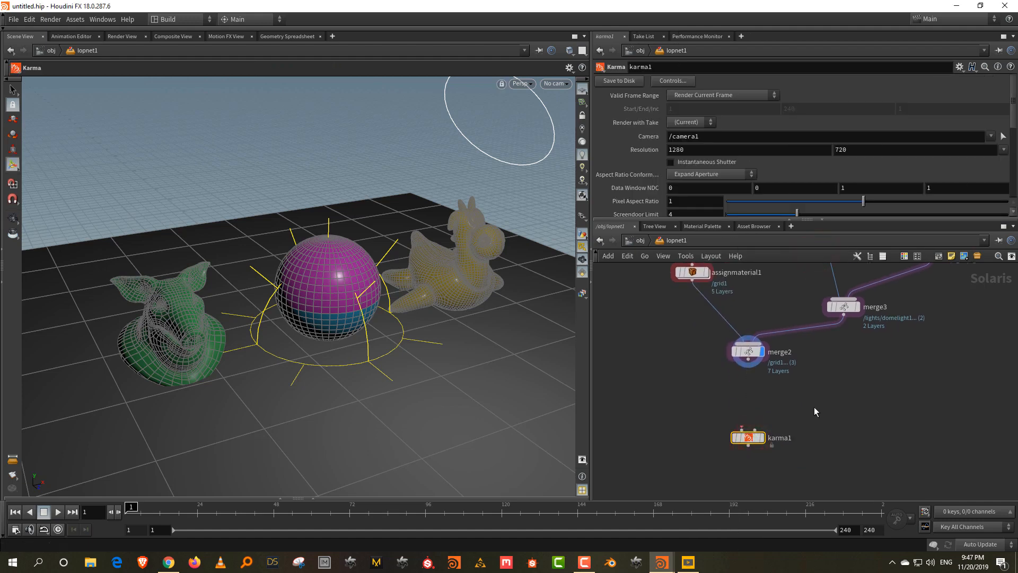
left_click_drag(747, 437, 747, 416)
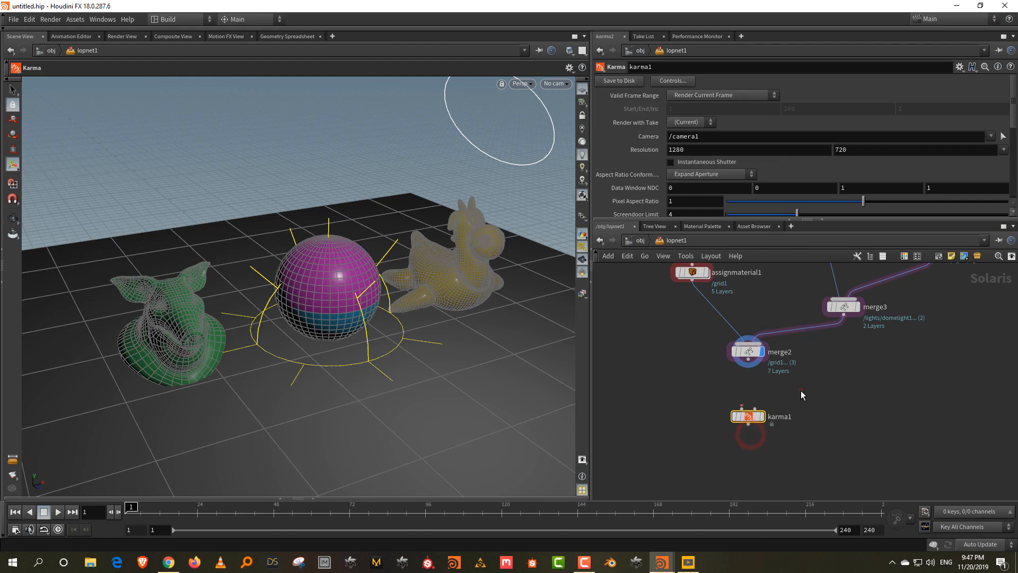
left_click(801, 392)
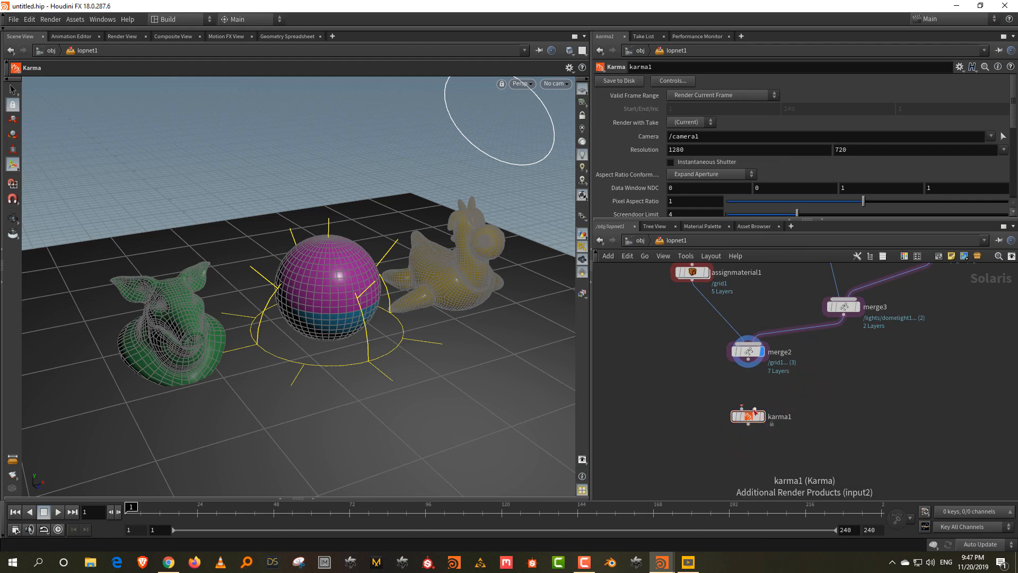
Connect merge2's output to karma1's first input and make karma1 the displayed node
left_click_drag(748, 360, 753, 415)
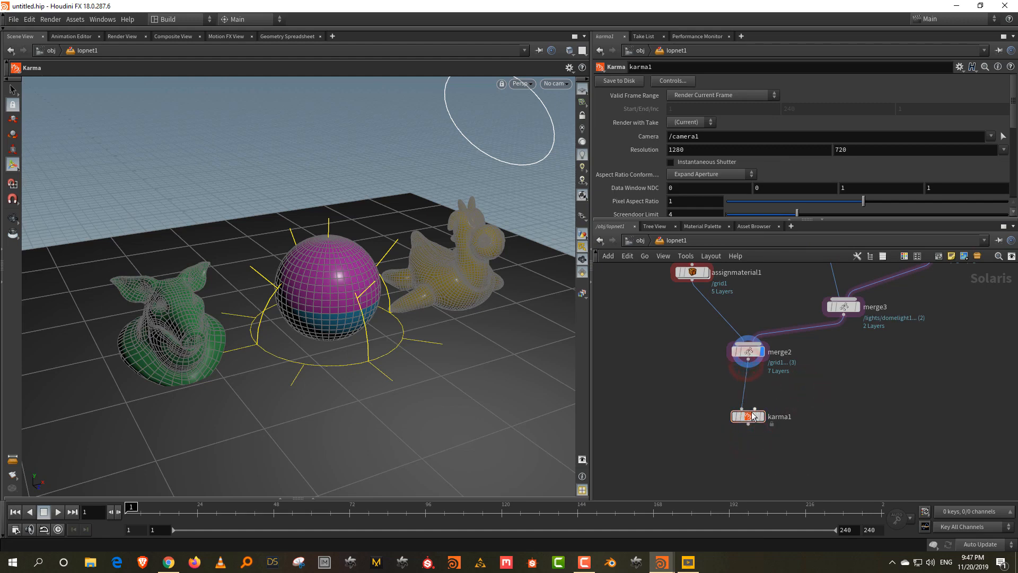
left_click(754, 416)
left_click(802, 392)
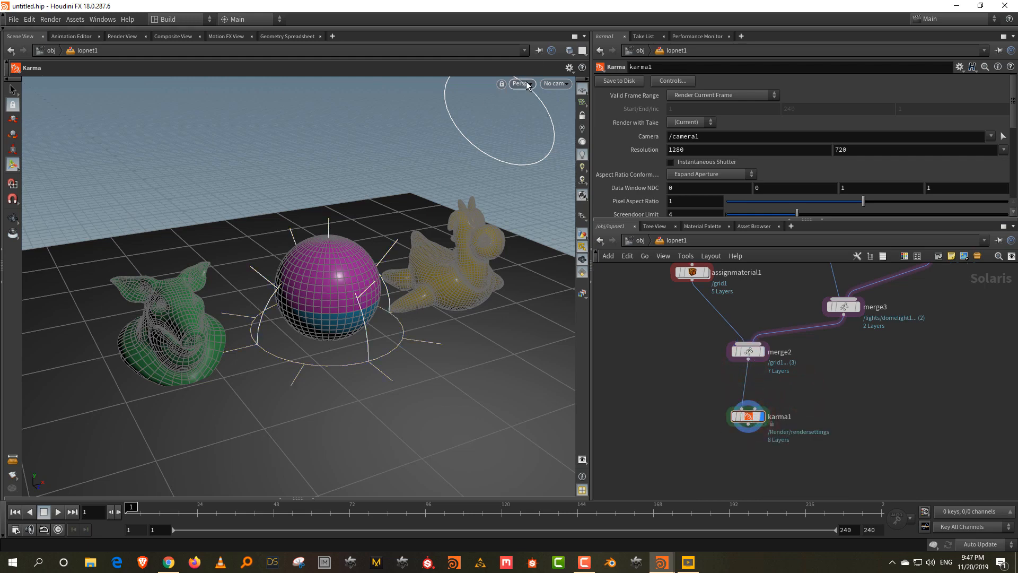
Save the scene as lesson5.hip in the K:/houdini 18 files/intro files folder
left_click(13, 19)
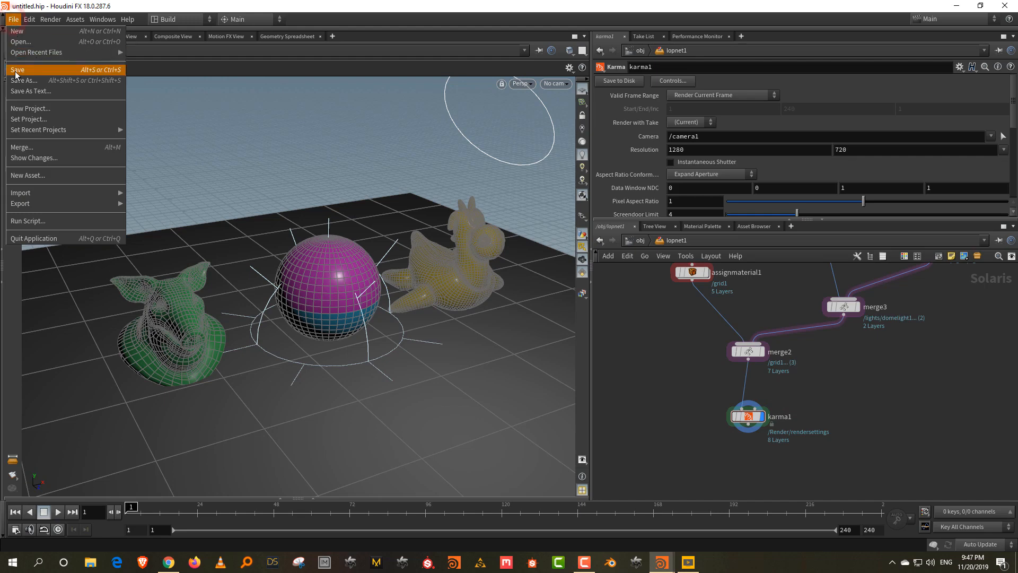
left_click(31, 68)
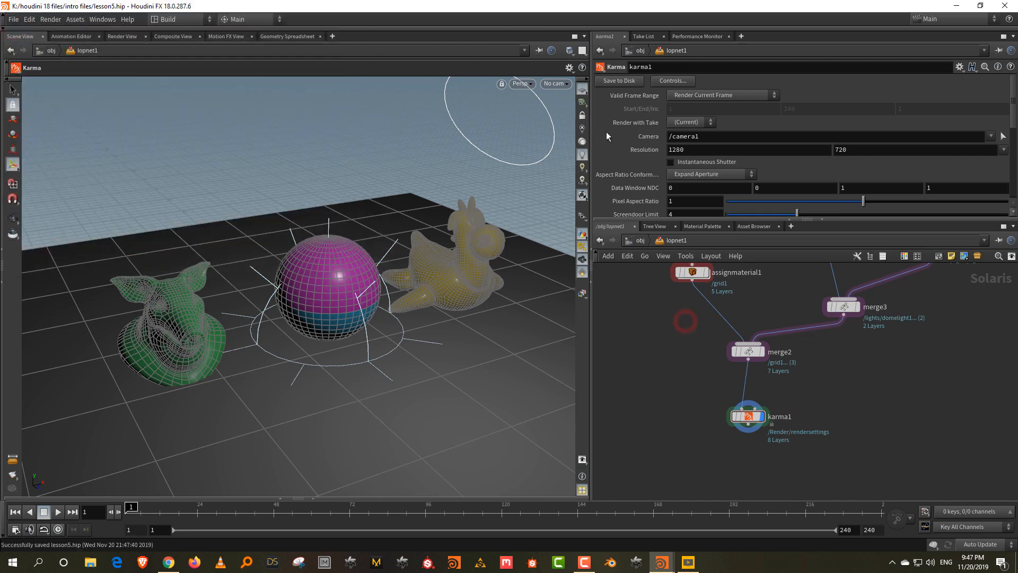
Preview the lit scene in the main scene view with the Karma (Beta) renderer
left_click(521, 83)
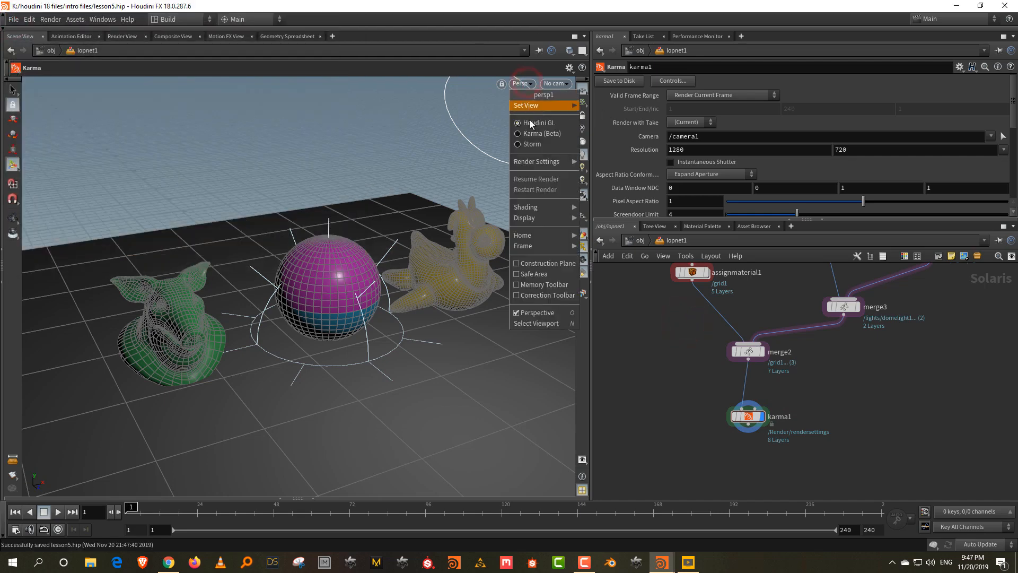
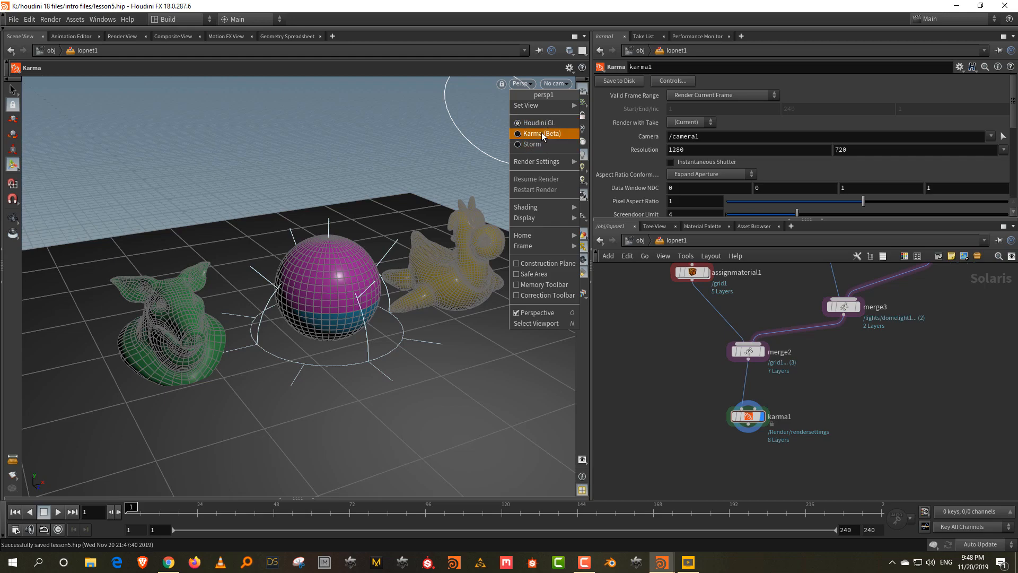
left_click(542, 134)
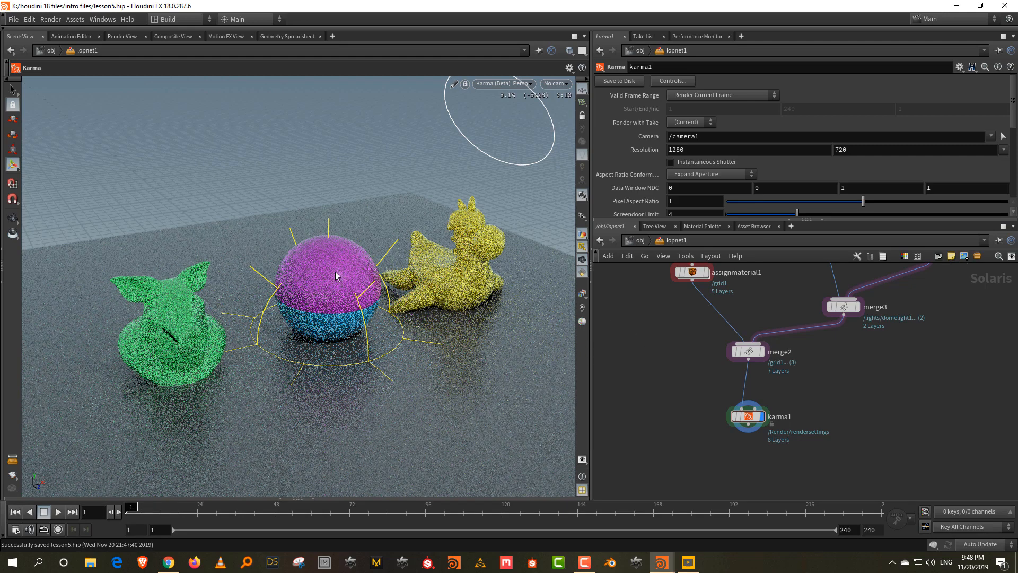
key("Escape")
left_click_drag(331, 272, 285, 292)
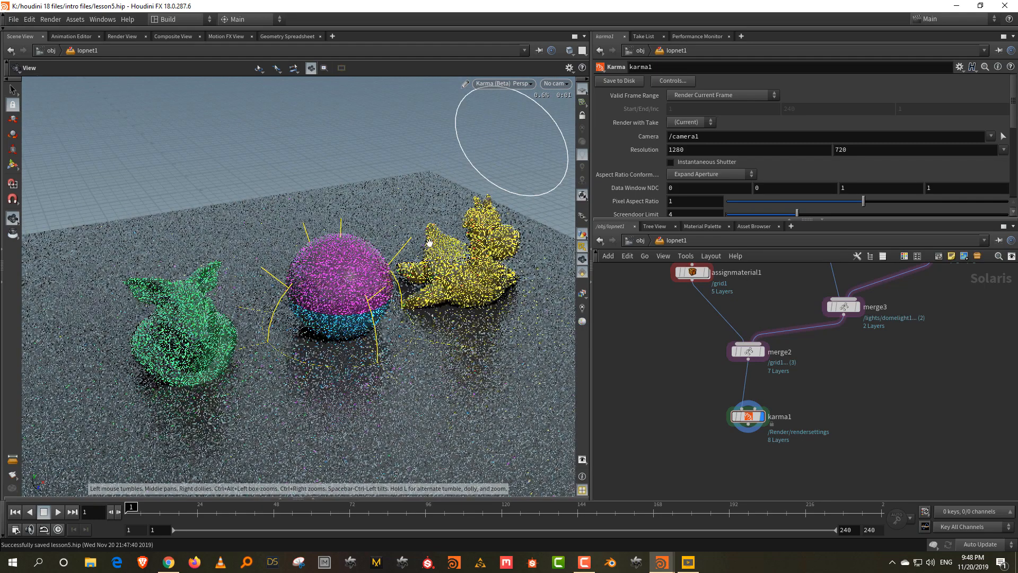
left_click(587, 275)
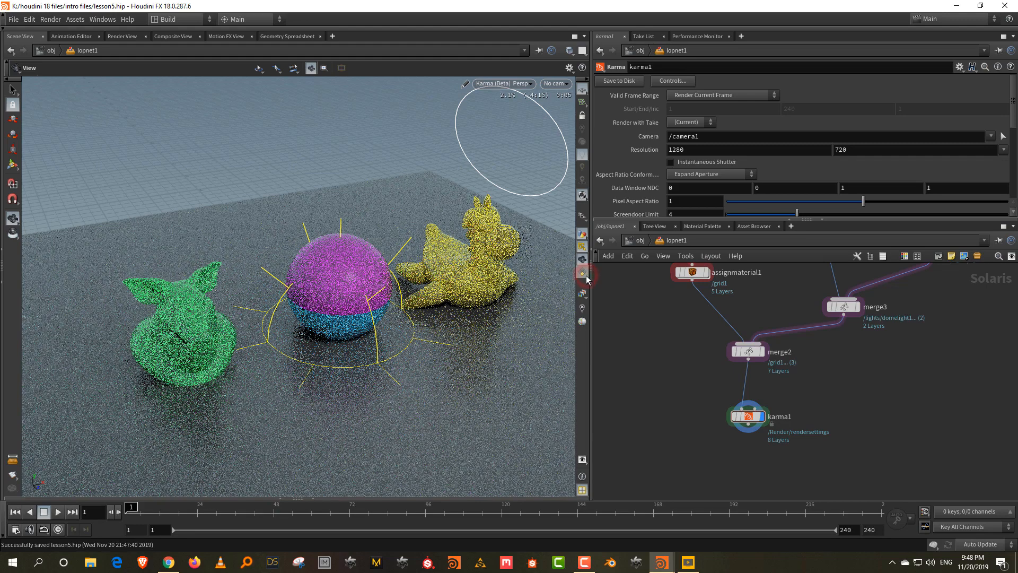
left_click(582, 249)
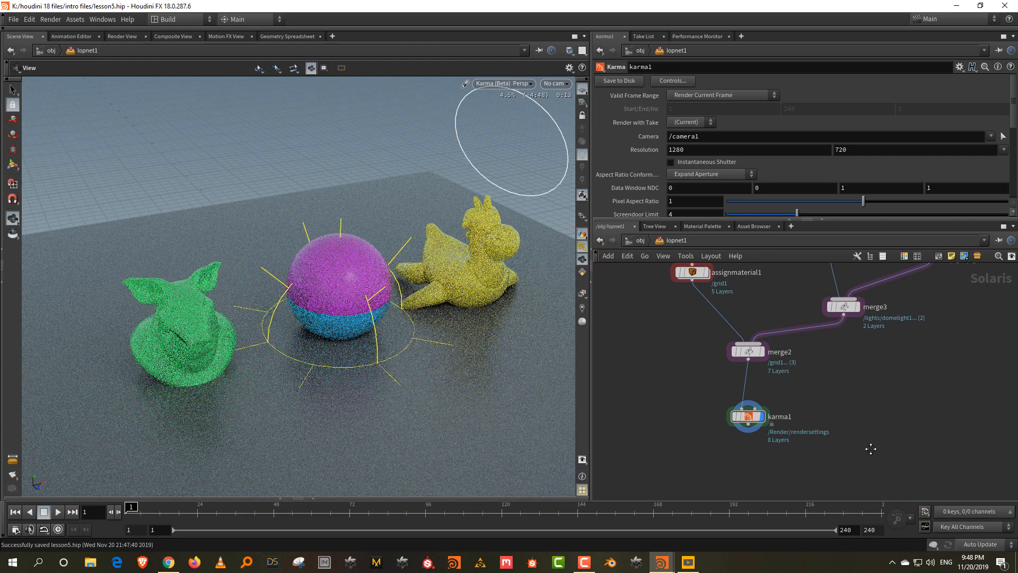
Set the exposure of light1 to 2.9
middle_click_drag(983, 308, 871, 449)
left_click(817, 390)
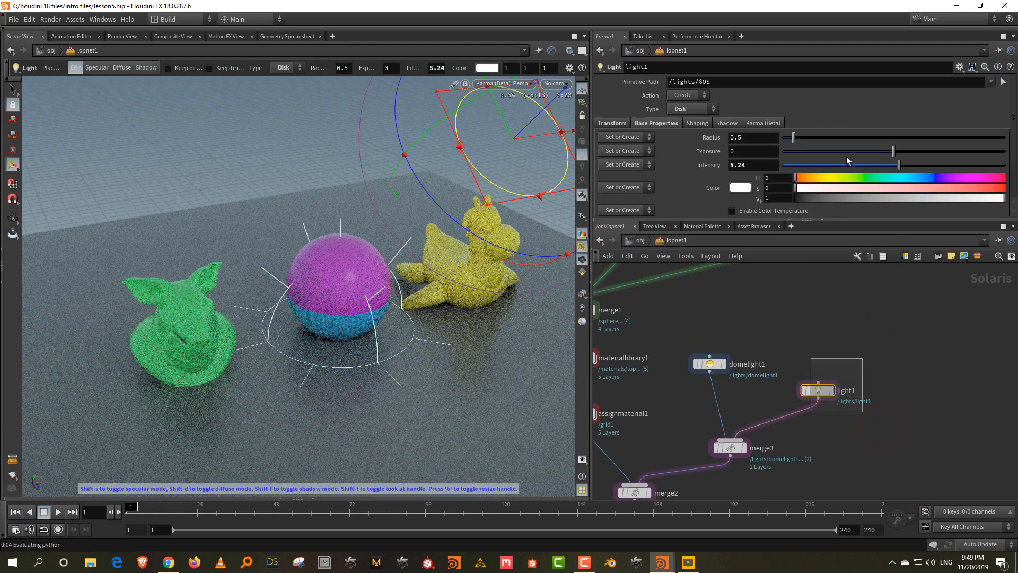
left_click(926, 151)
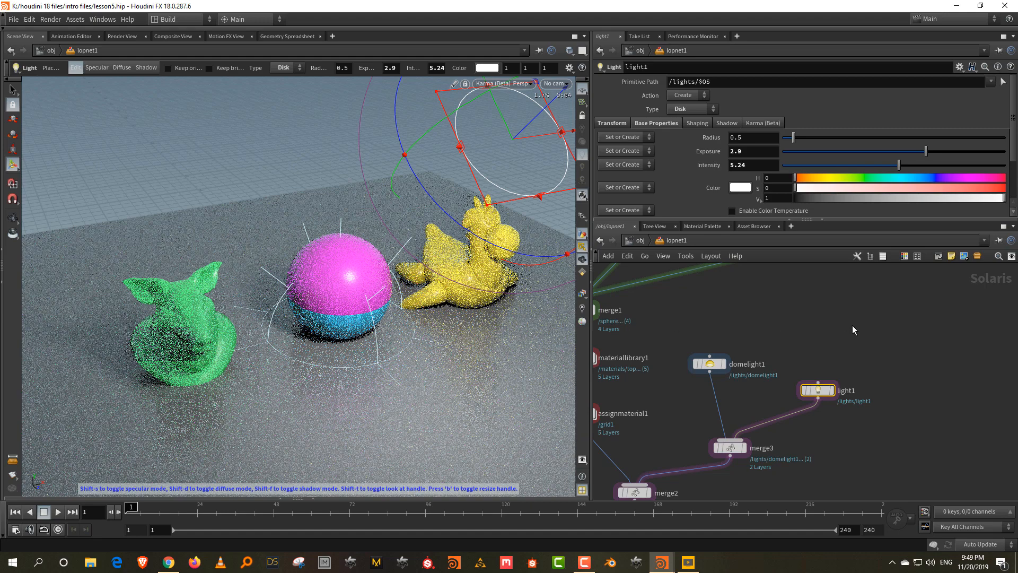
Switch the main scene view's renderer back to Houdini GL
left_click(514, 84)
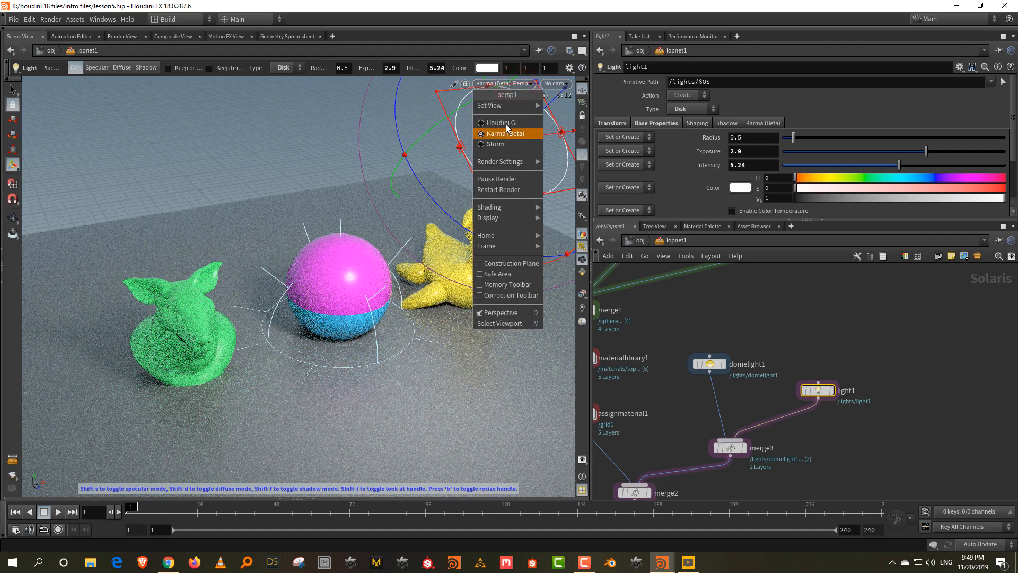
left_click(507, 124)
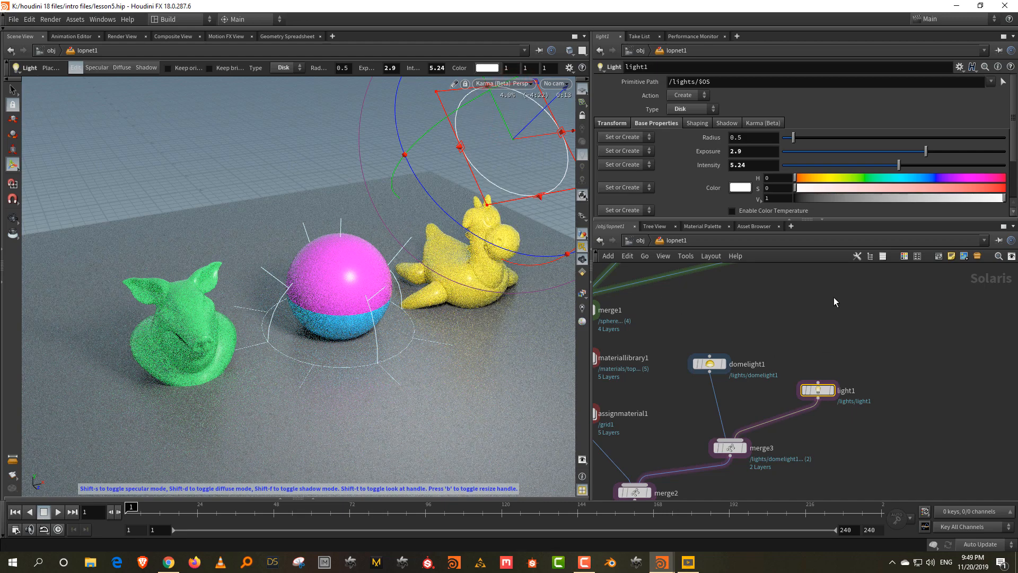
Open a new floating panel and change its pane type to Scene View
left_click(96, 21)
left_click(100, 30)
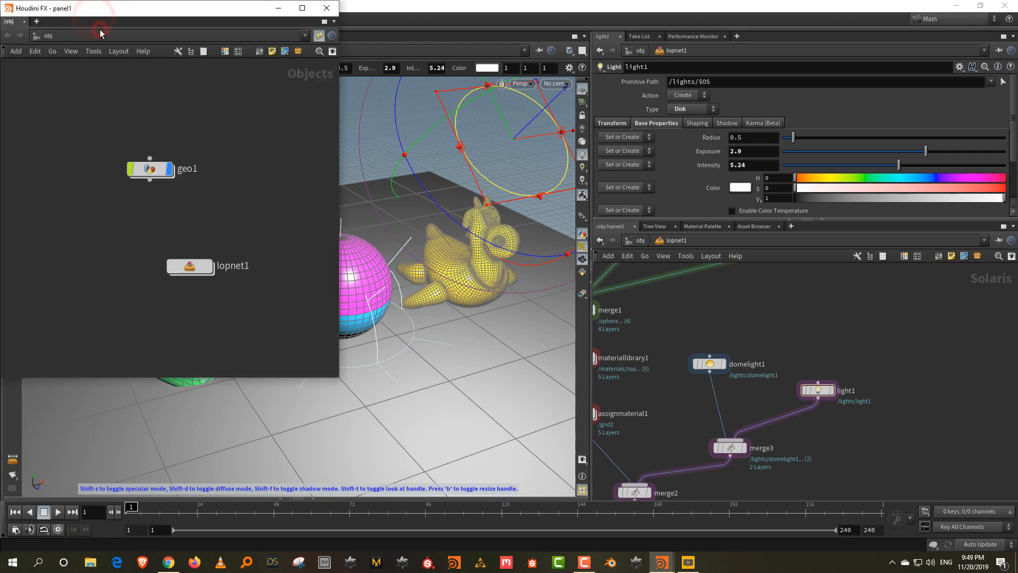
left_click(10, 21)
mouse_move(42, 116)
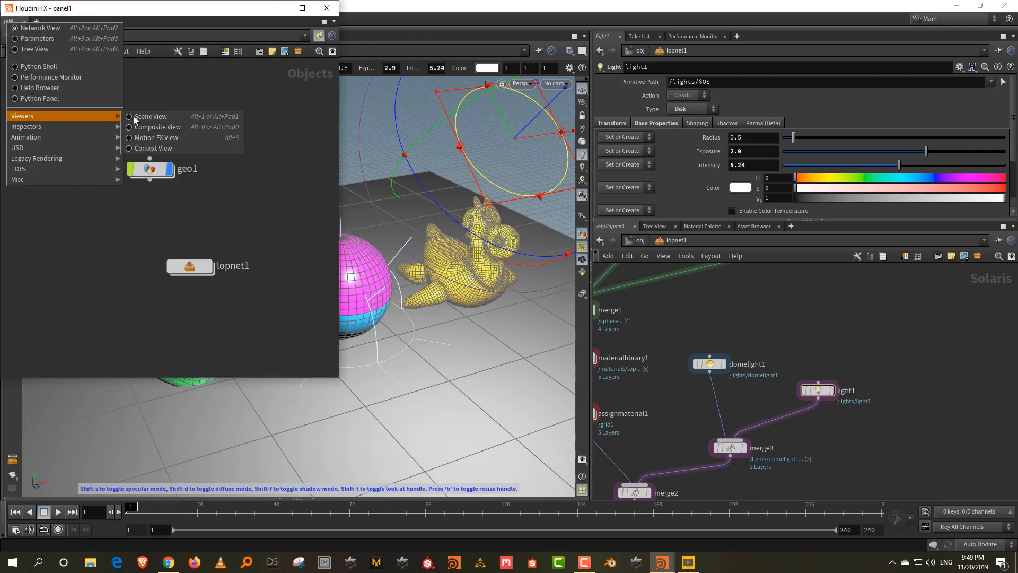
left_click(156, 117)
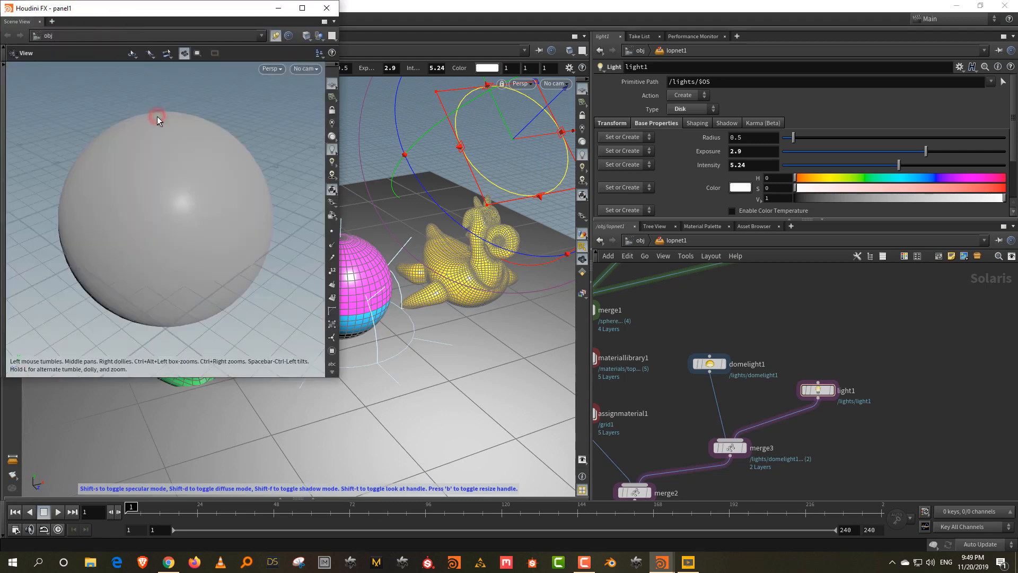
Point the floating scene view at lopnet1 and frame the pig head, sphere and rubber toy in it
left_click(170, 41)
mouse_move(193, 90)
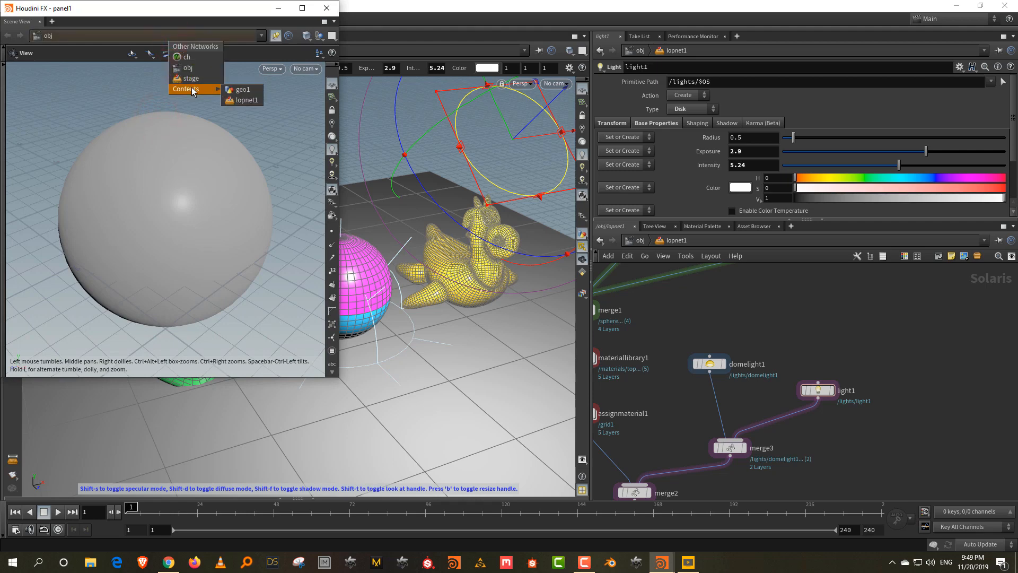
left_click(243, 99)
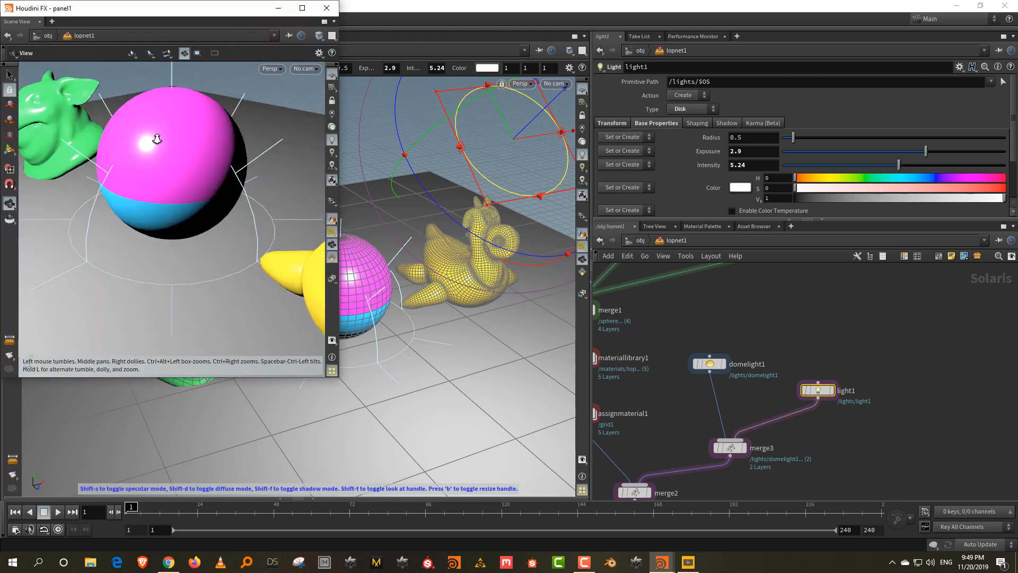
right_click_drag(157, 138, 151, 123)
left_click_drag(158, 148, 230, 138)
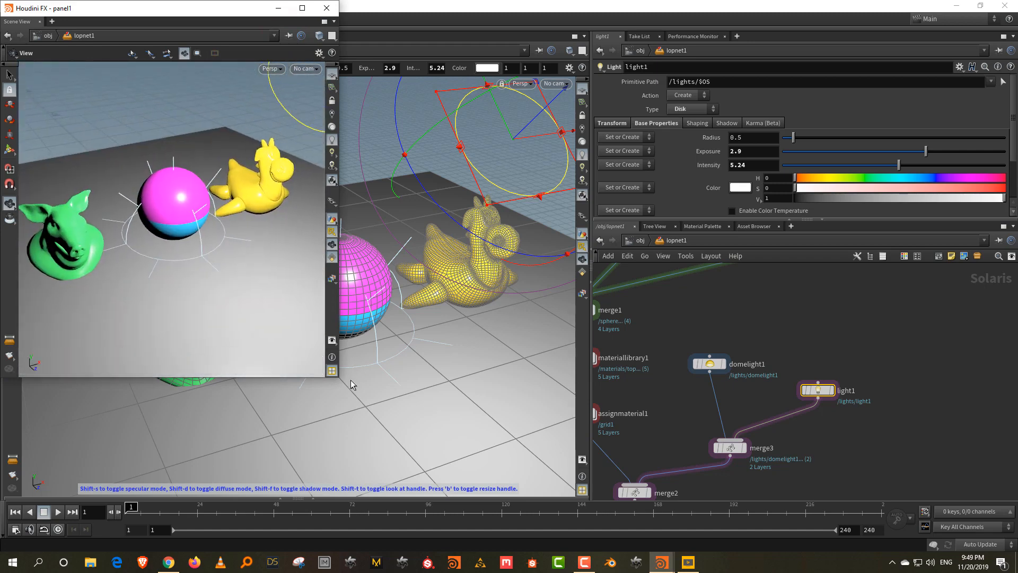
Shrink the floating panel and switch its scene view's renderer to Karma (Beta)
left_click_drag(338, 378, 322, 302)
left_click_drag(306, 299, 304, 298)
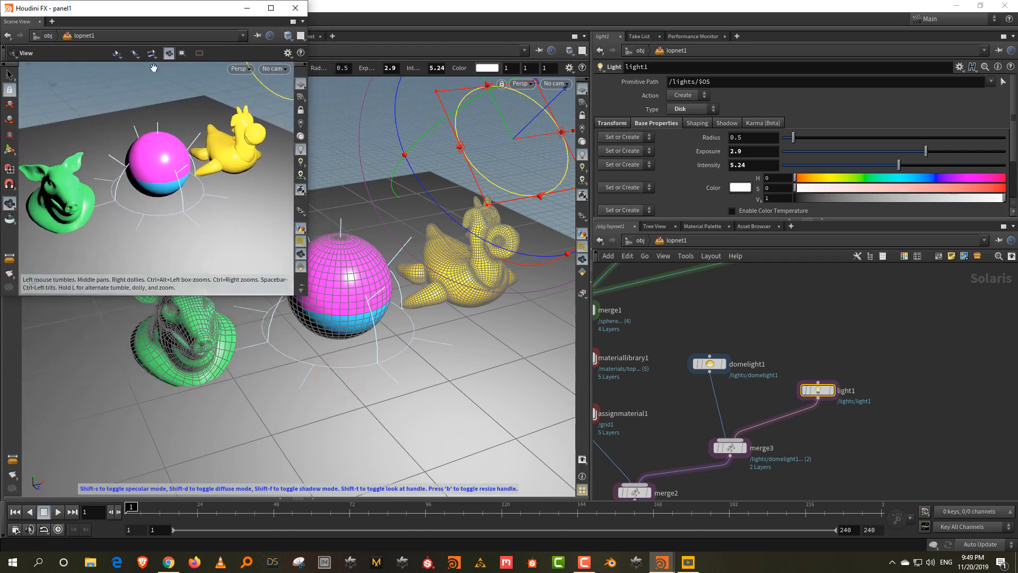
left_click(237, 69)
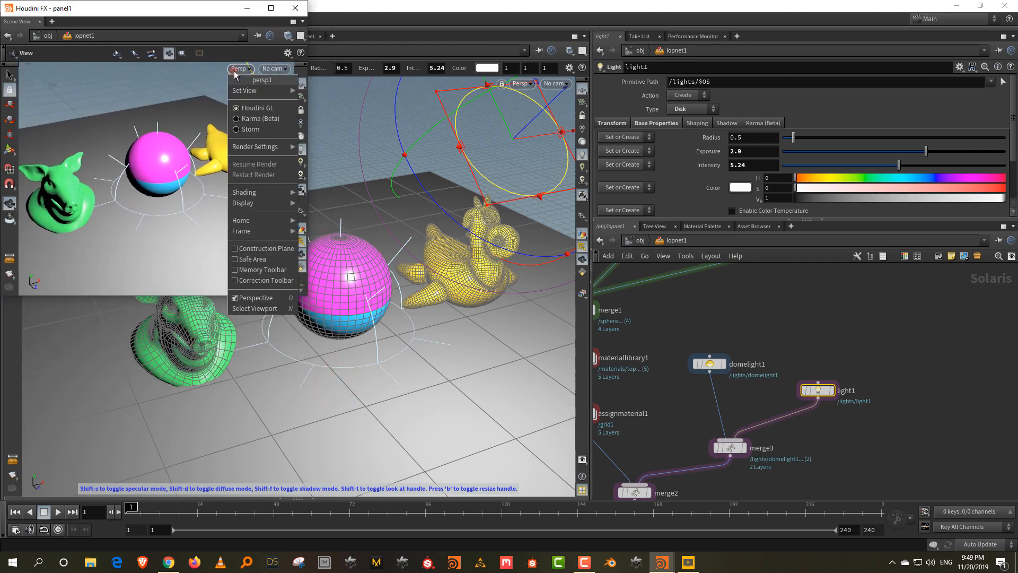
left_click(251, 116)
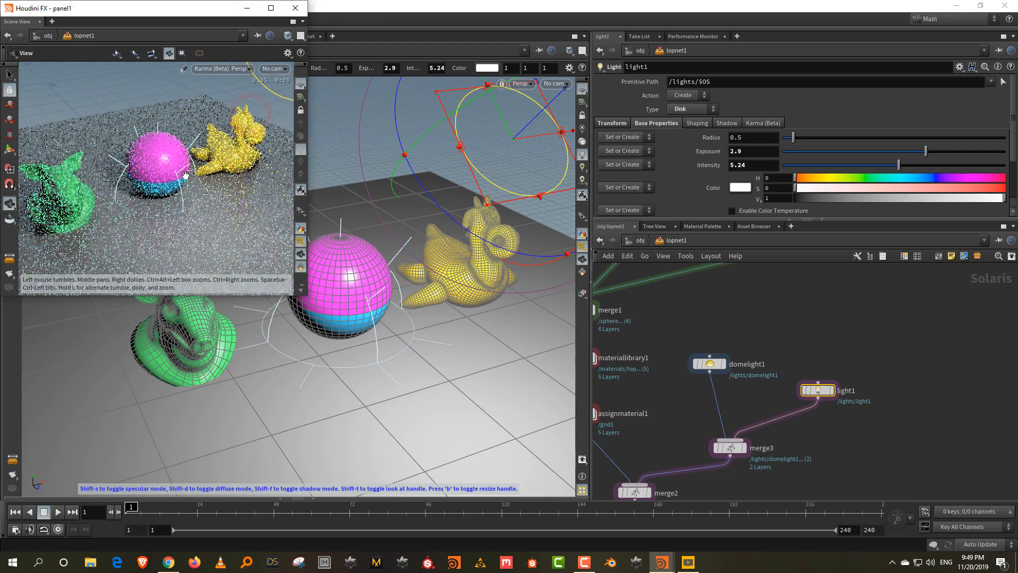
Reduce light1's intensity to 3.12
mouse_move(163, 166)
left_mouse_down()
mouse_move(154, 153)
mouse_move(155, 173)
left_mouse_up()
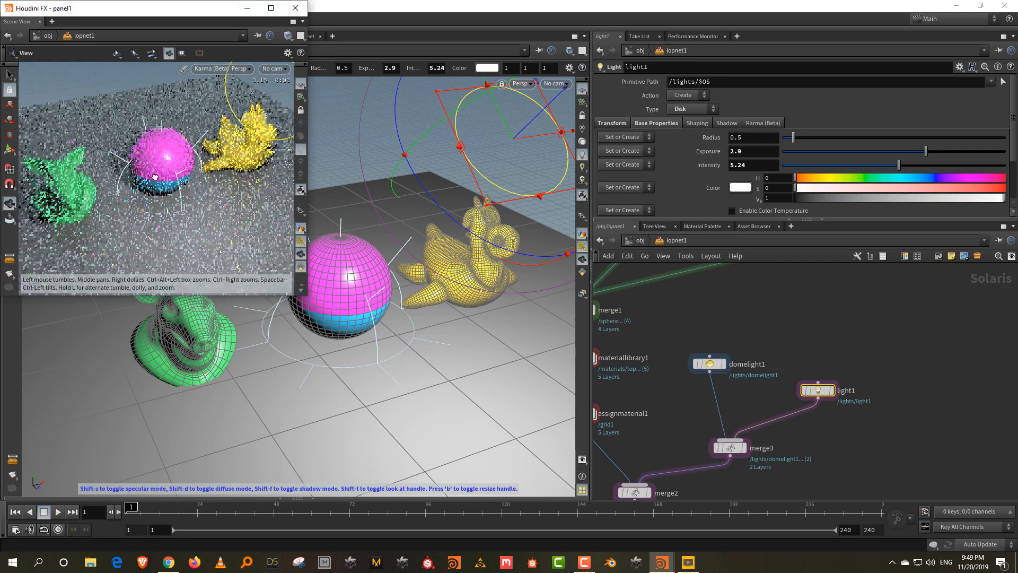
left_click_drag(899, 165, 851, 169)
left_click(886, 313)
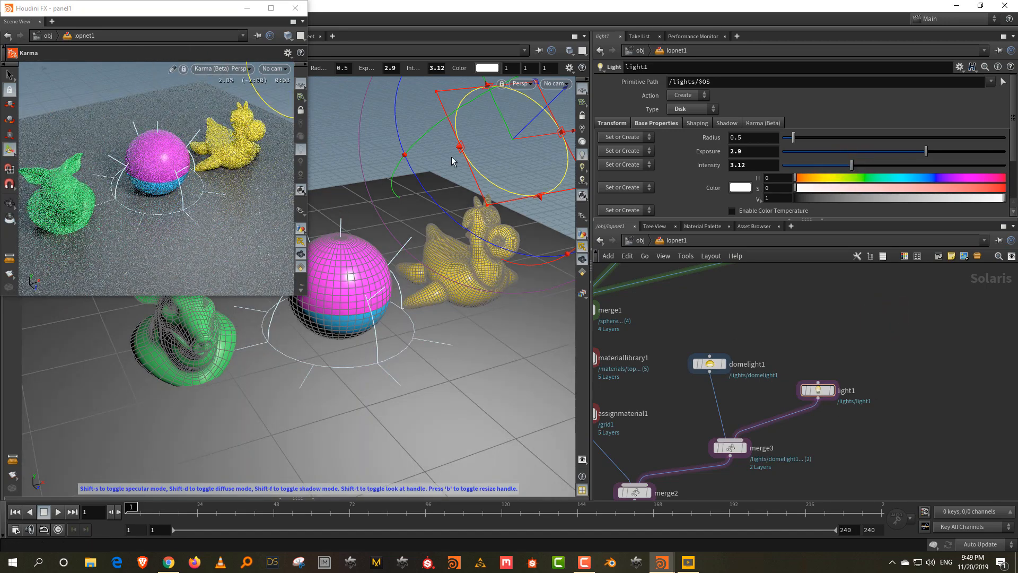
Move the floating panel slightly inward and switch its scene view's renderer to Houdini GL
left_click_drag(183, 15, 229, 37)
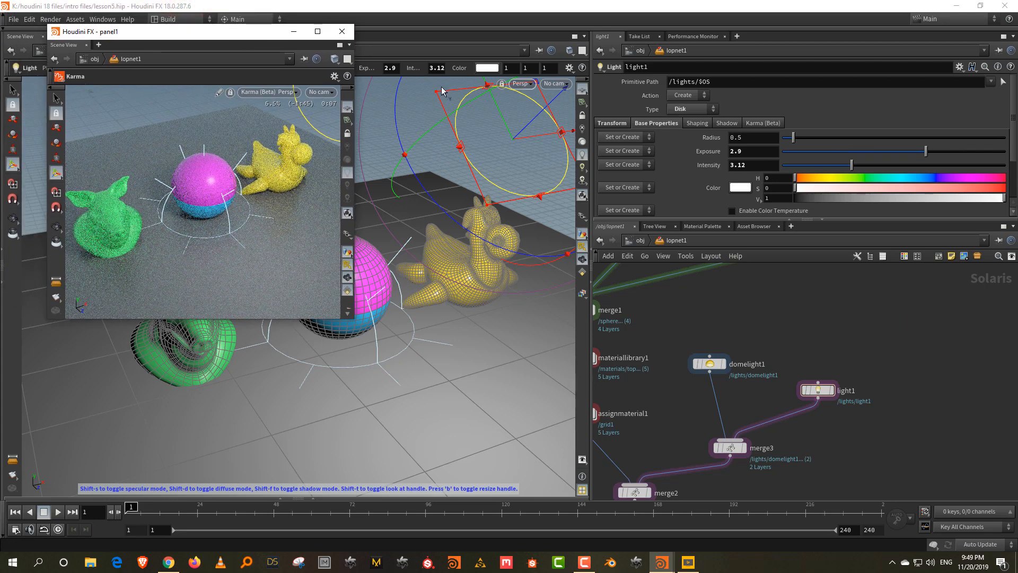
left_click(267, 91)
left_click(273, 124)
left_click(797, 299)
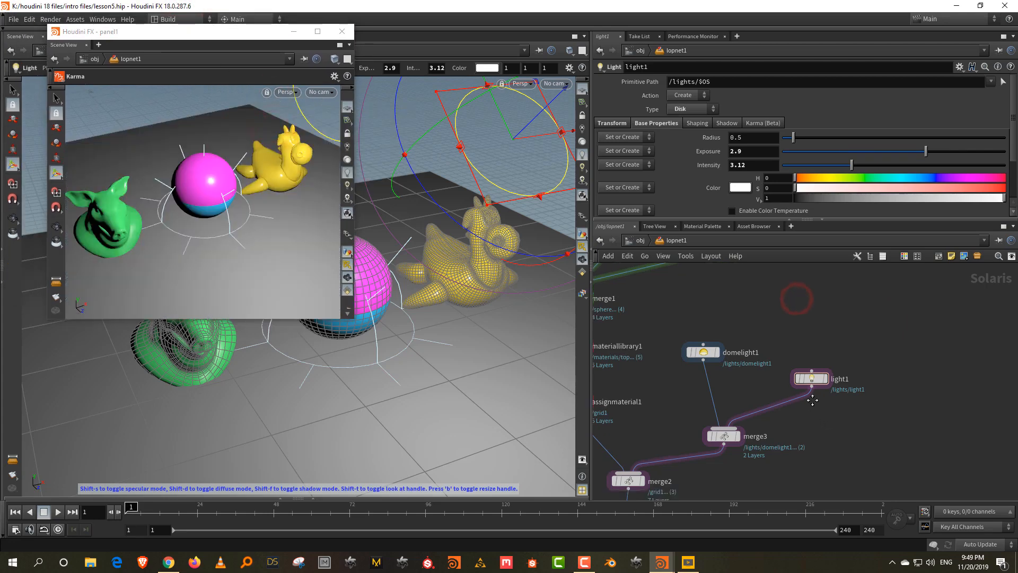
key("Tab")
type("l")
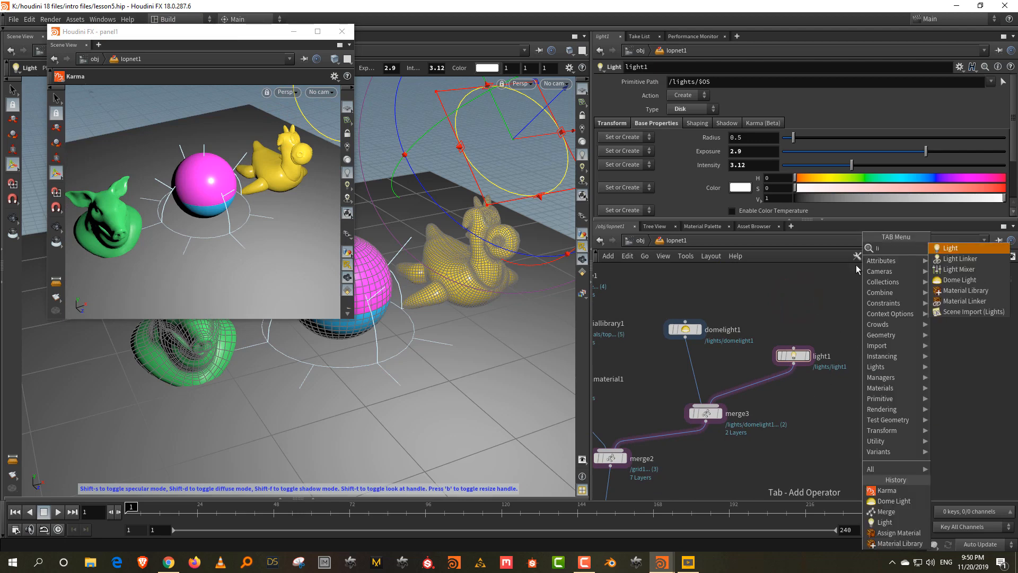
left_click(830, 300)
Duplicate the light1 node beside the original and wire the copy into merge3
left_click_drag(842, 323, 778, 374)
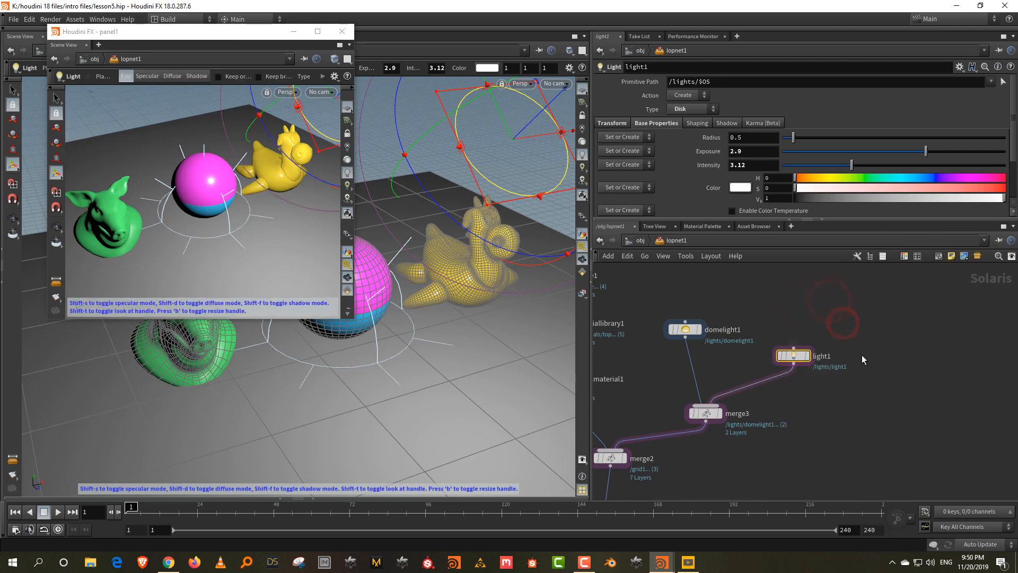
key("ctrl+c")
key("ctrl+v")
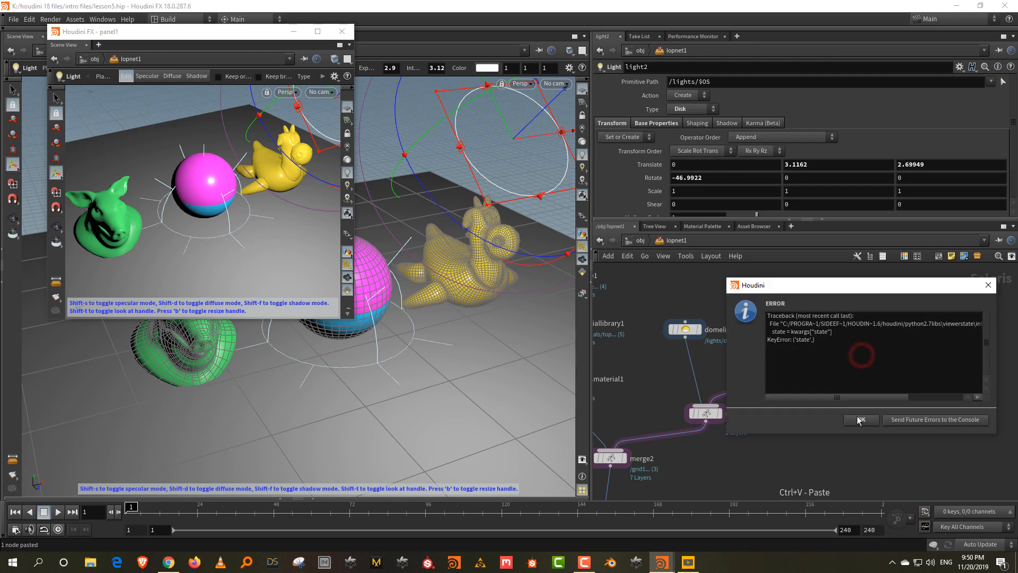
left_click(861, 419)
left_click(861, 362)
left_click(735, 407)
left_click(930, 321)
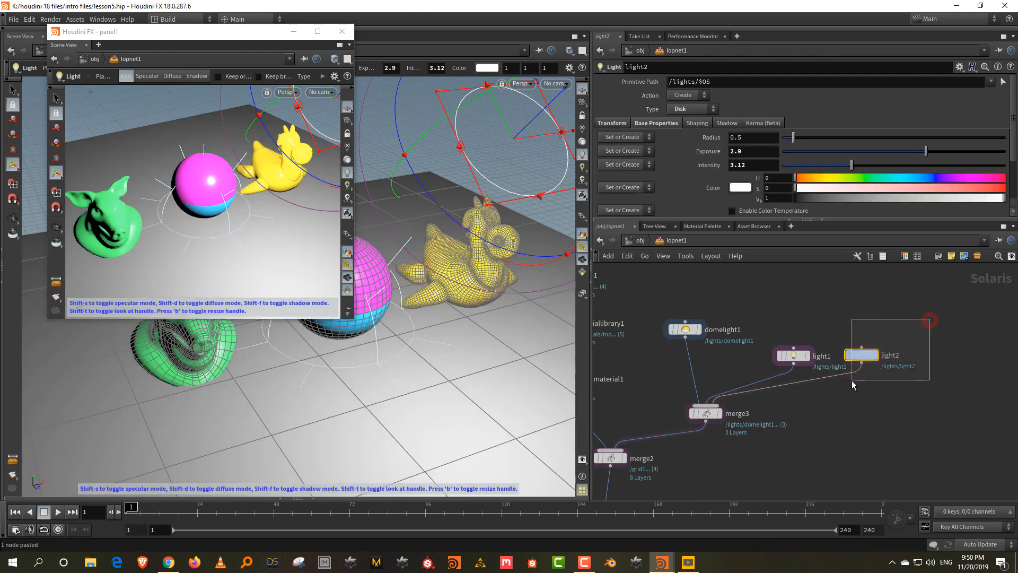
Move light2 away from light1 in the scene and switch the floating scene view's renderer to Karma (Beta)
left_click(540, 136)
mouse_move(281, 168)
left_mouse_down()
mouse_move(324, 161)
mouse_move(277, 168)
left_mouse_up()
left_click_drag(159, 183, 276, 159, "alt")
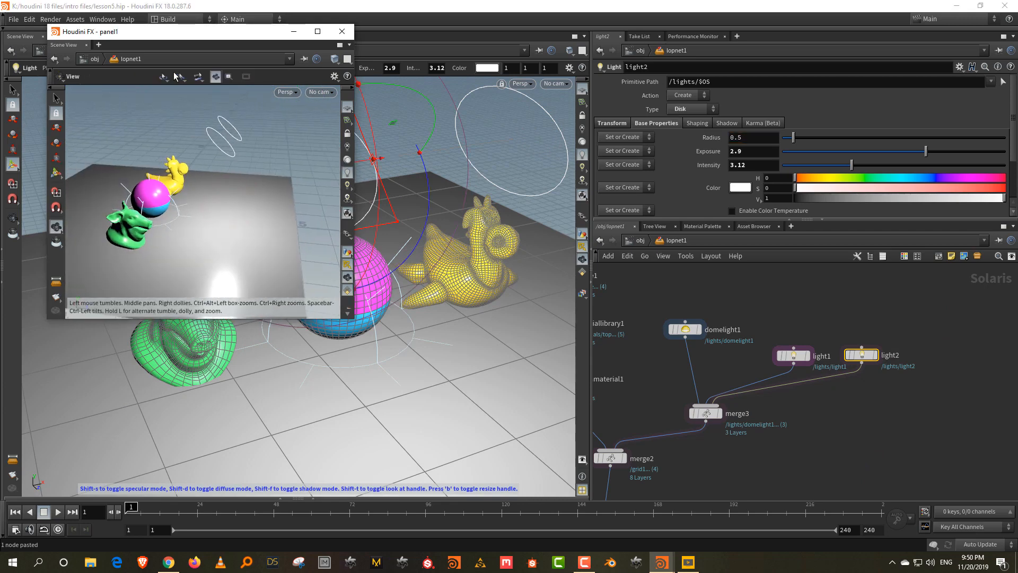
left_click(285, 92)
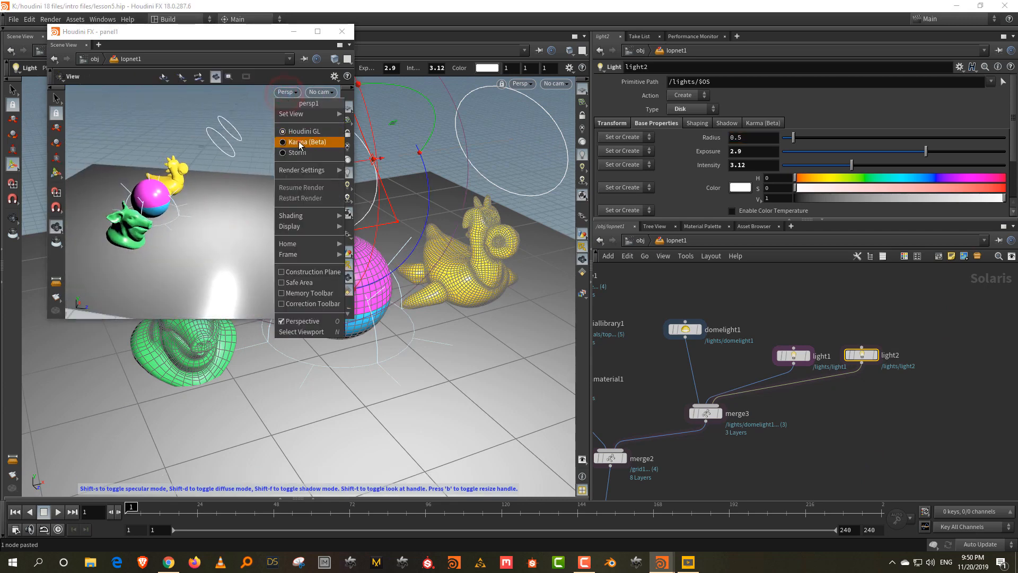
left_click(307, 142)
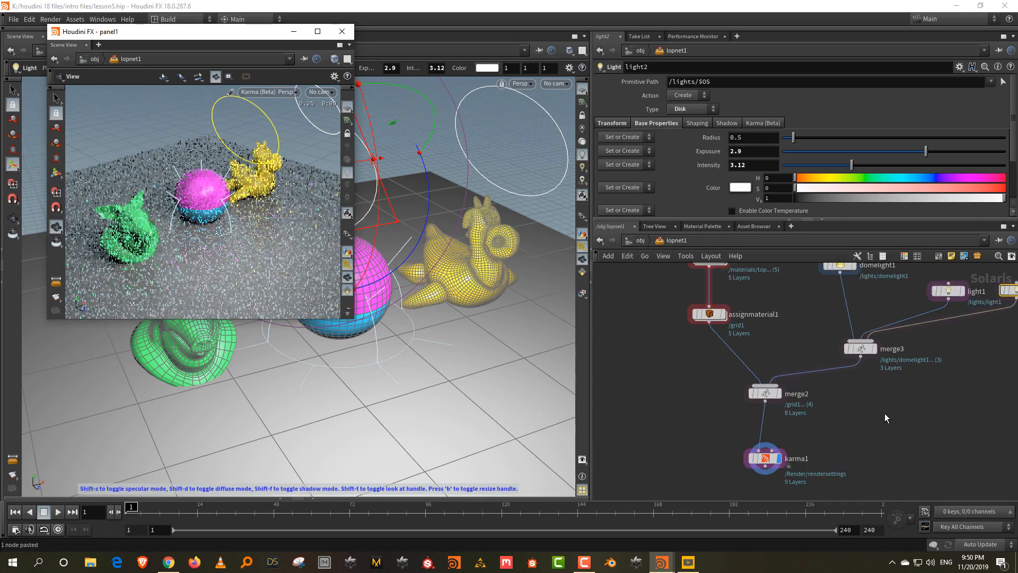
Insert a Light Linker node on the wire between merge2 and karma1
middle_click_drag(876, 413, 874, 347)
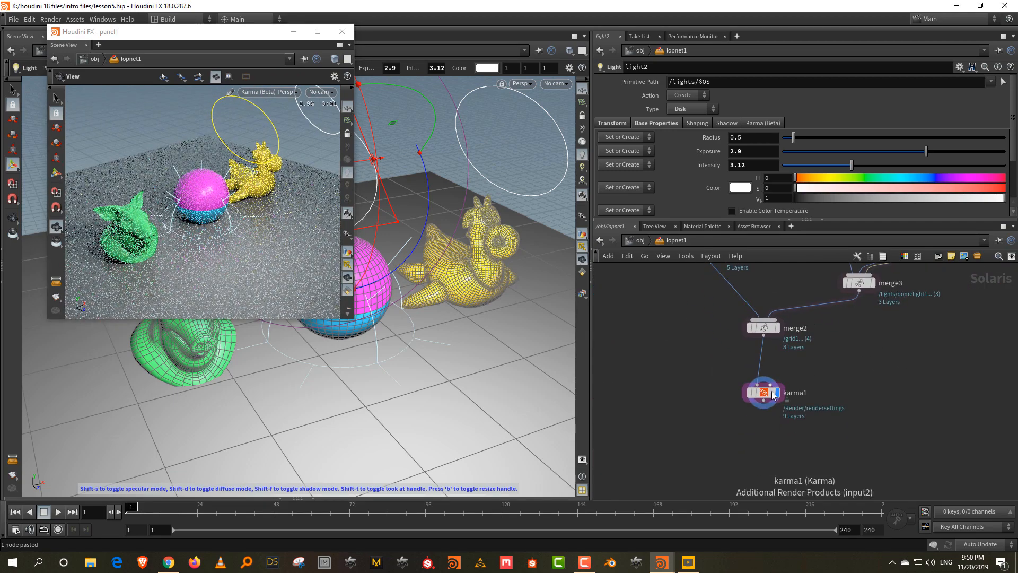
left_click_drag(763, 395, 773, 413)
left_click(793, 377)
key("Tab")
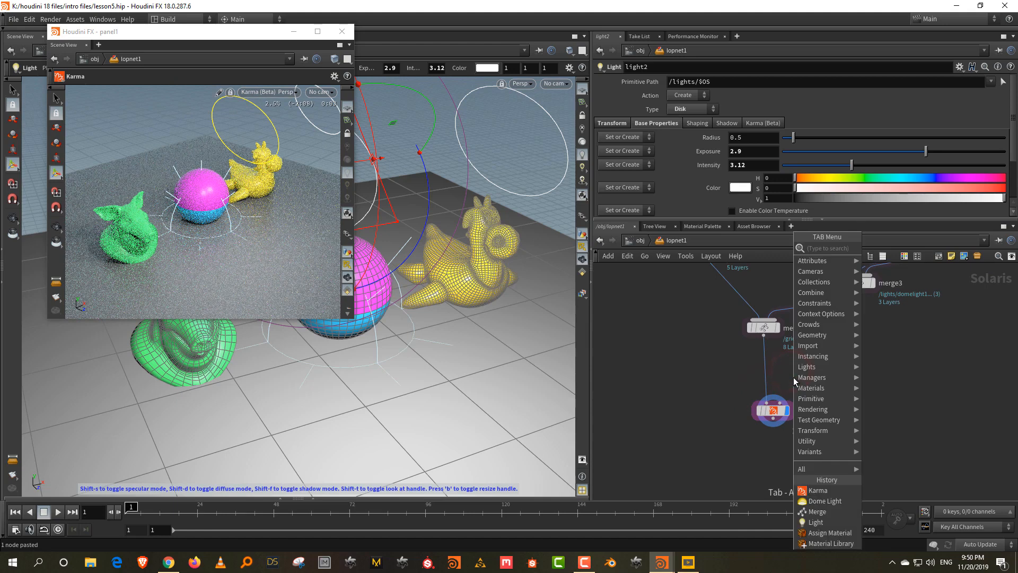
type("light")
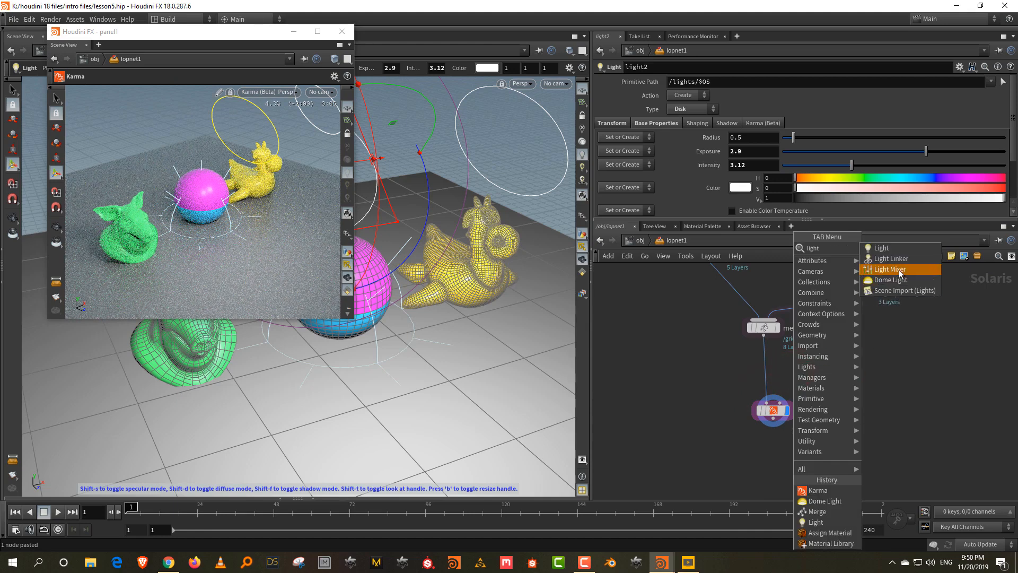
left_click(901, 259)
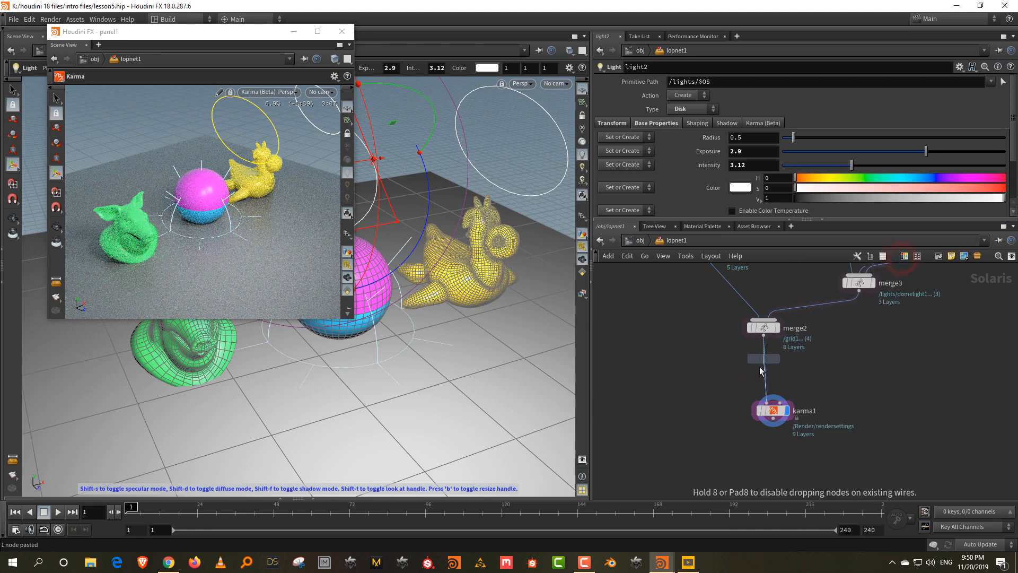
left_click(767, 372)
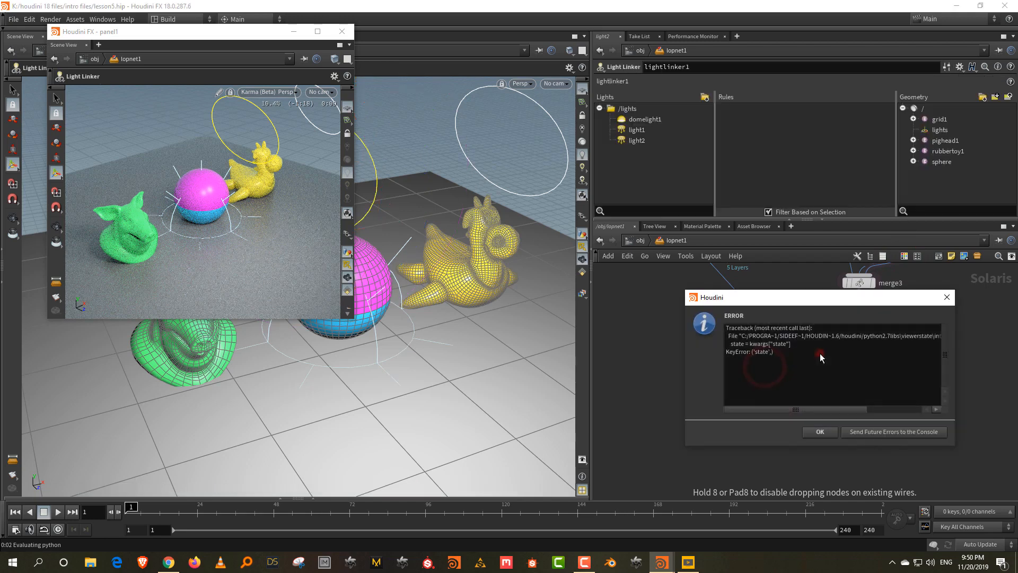
left_click(820, 432)
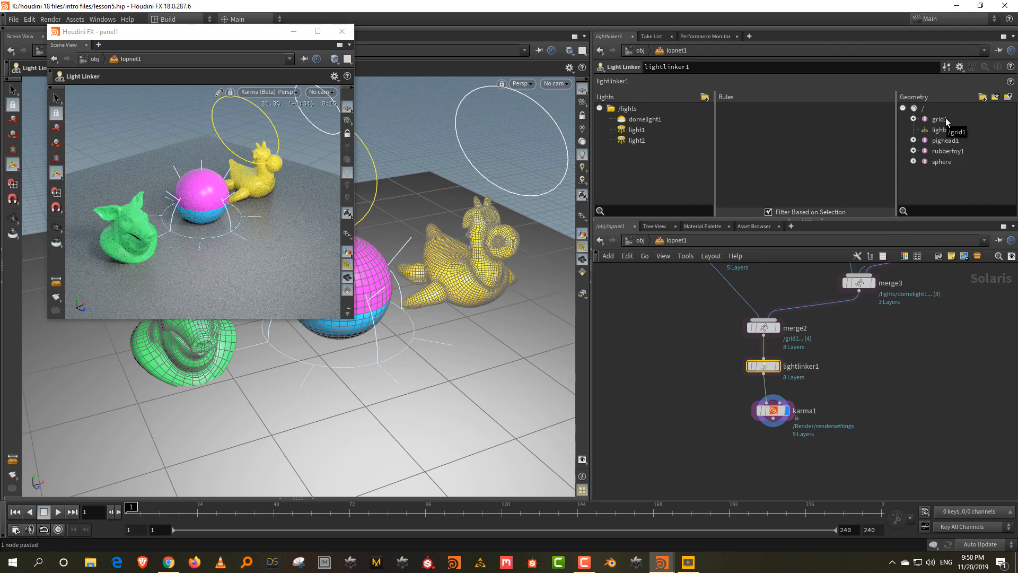
Give light1 a warm orange color with hue 28.3 and saturation 0.742
middle_click_drag(902, 281, 835, 405)
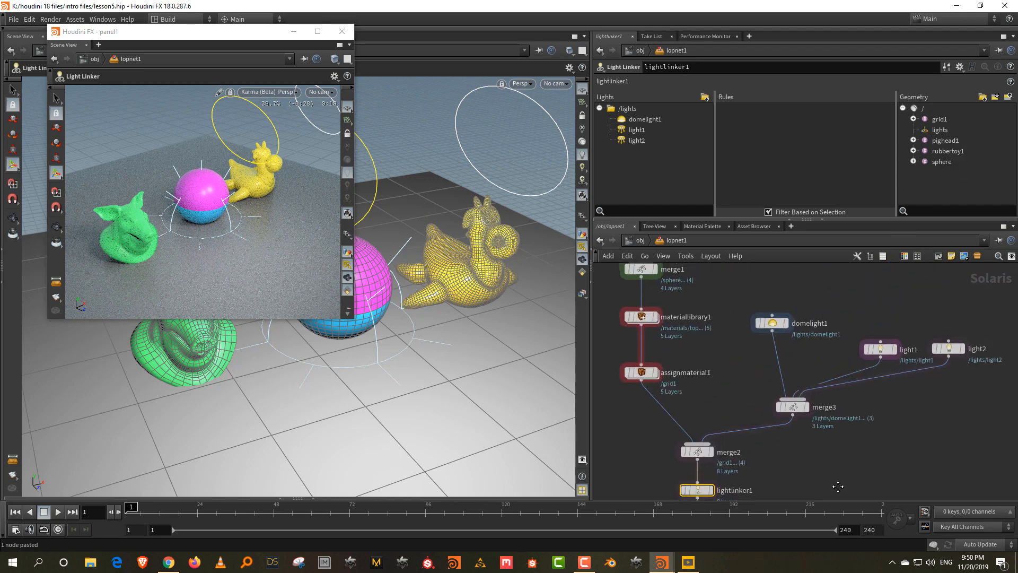
left_click(880, 349)
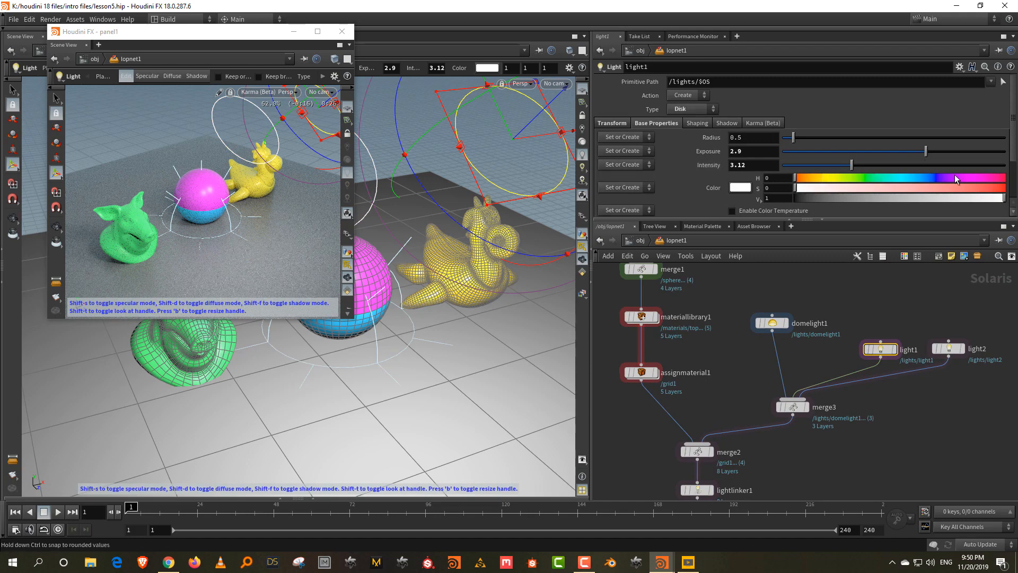
left_click(811, 177)
left_click(950, 187)
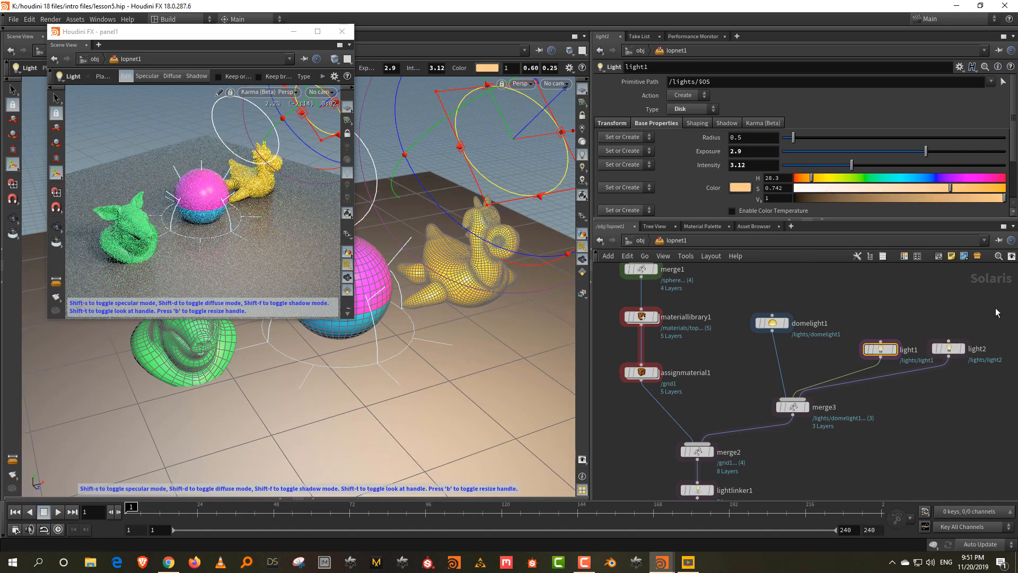
Give light2 a magenta color with hue 292.6 and saturation 0.944, and set its intensity to 6.95
left_click_drag(995, 307, 953, 364)
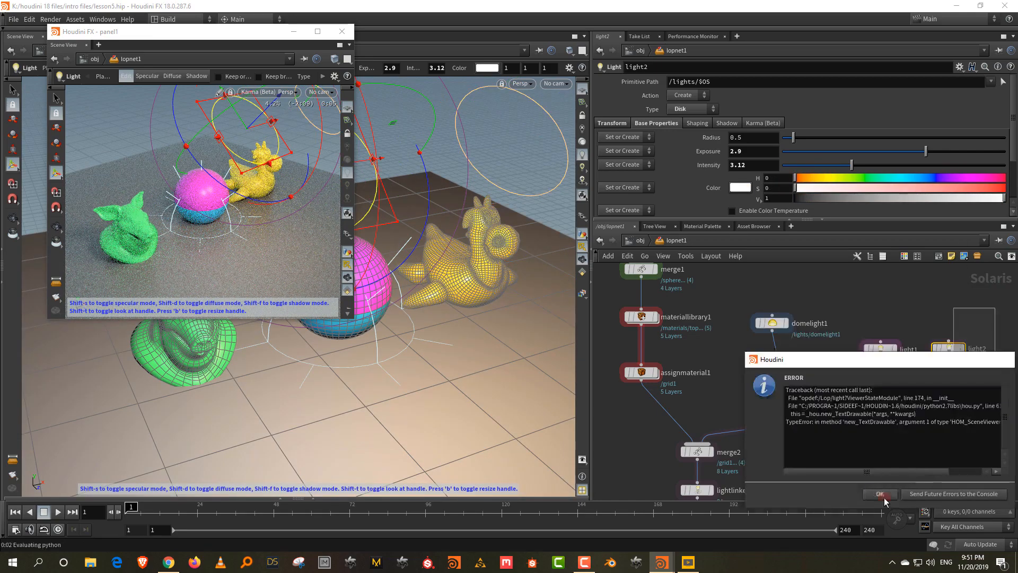
left_click(879, 493)
left_click(967, 178)
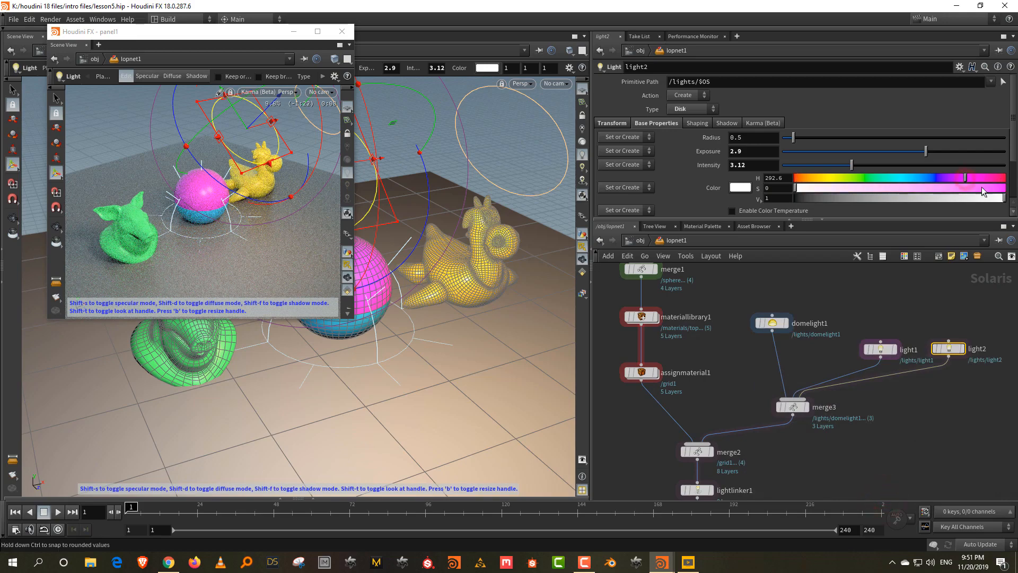
left_click_drag(981, 186, 991, 187)
left_click_drag(851, 165, 937, 165)
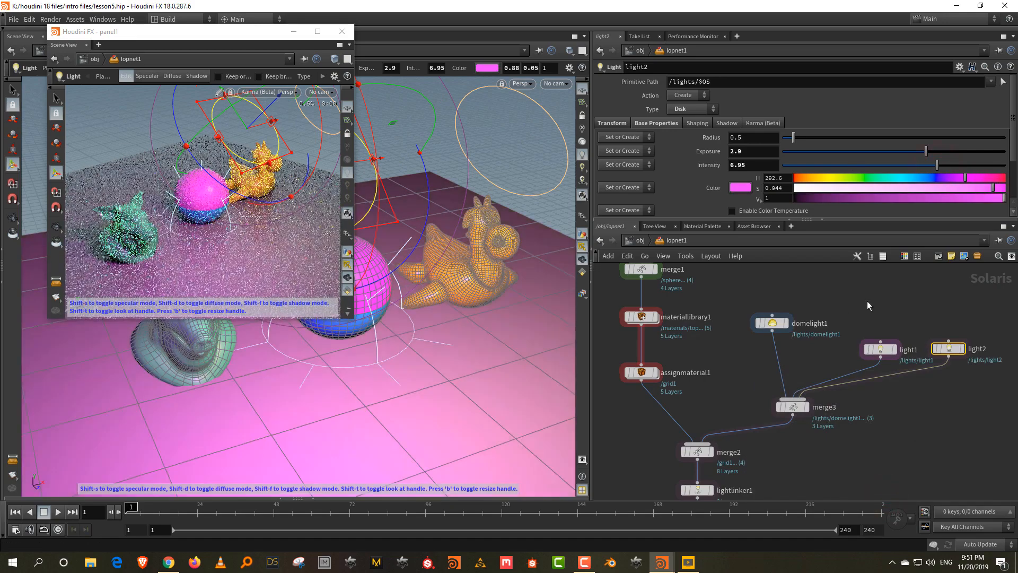
Lighten the floor shader's base color in materiallibrary1 to a value of 0.72, and return to the lopnet1 network
middle_click_drag(873, 305, 949, 359)
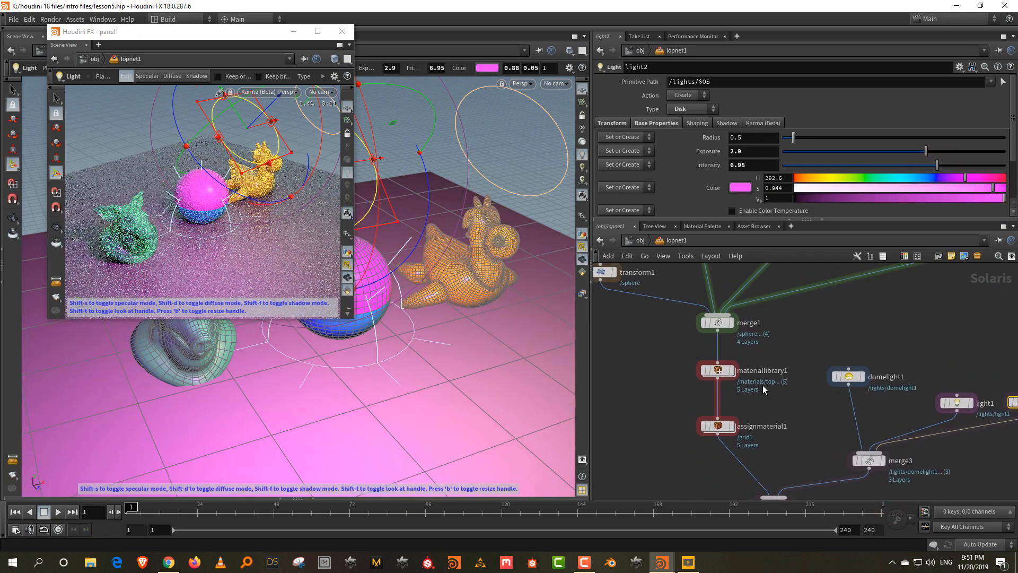
left_click(730, 371)
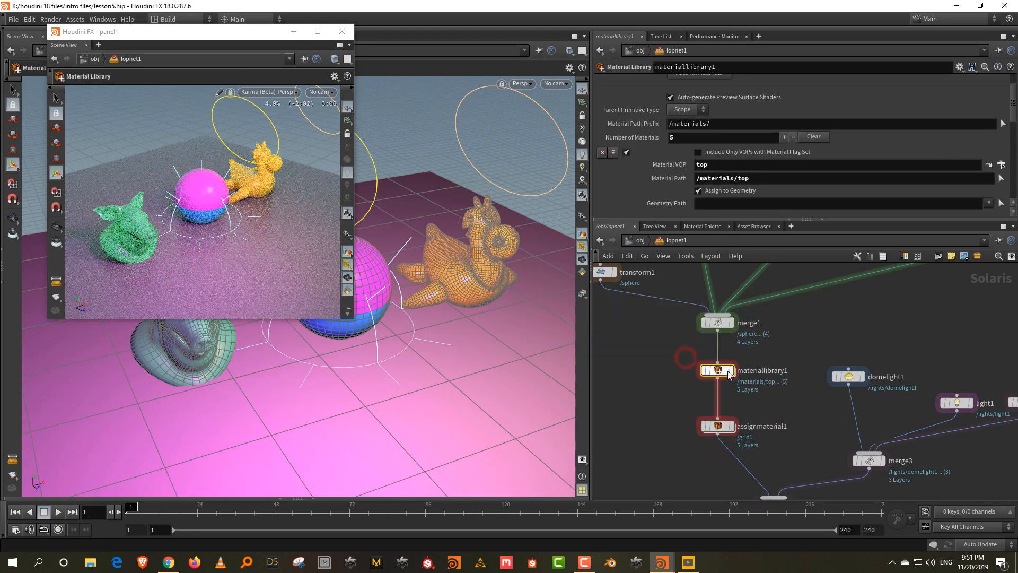
double_click(729, 373)
scroll(901, 328, "up", 3)
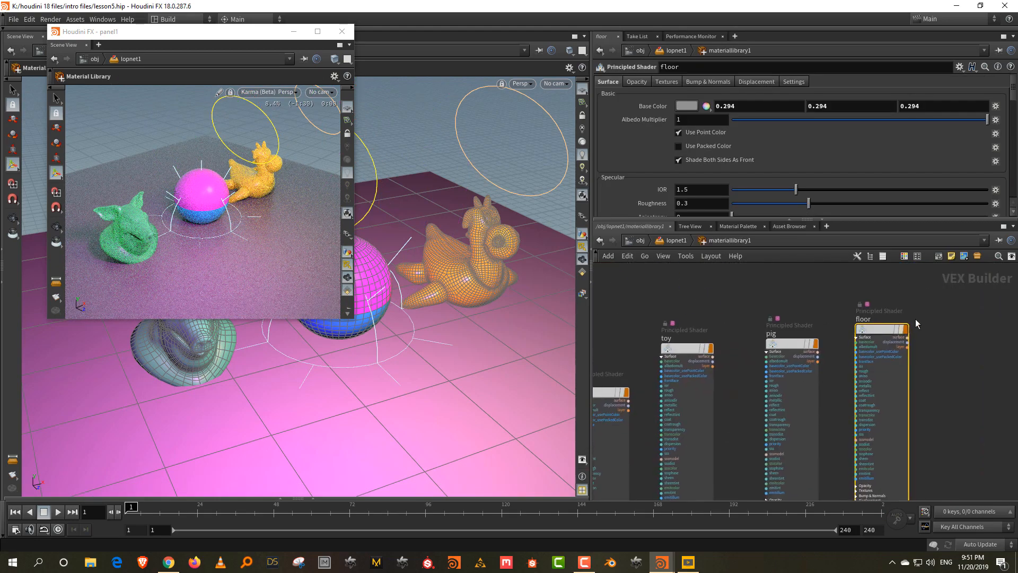
left_click(936, 299)
left_click(681, 107)
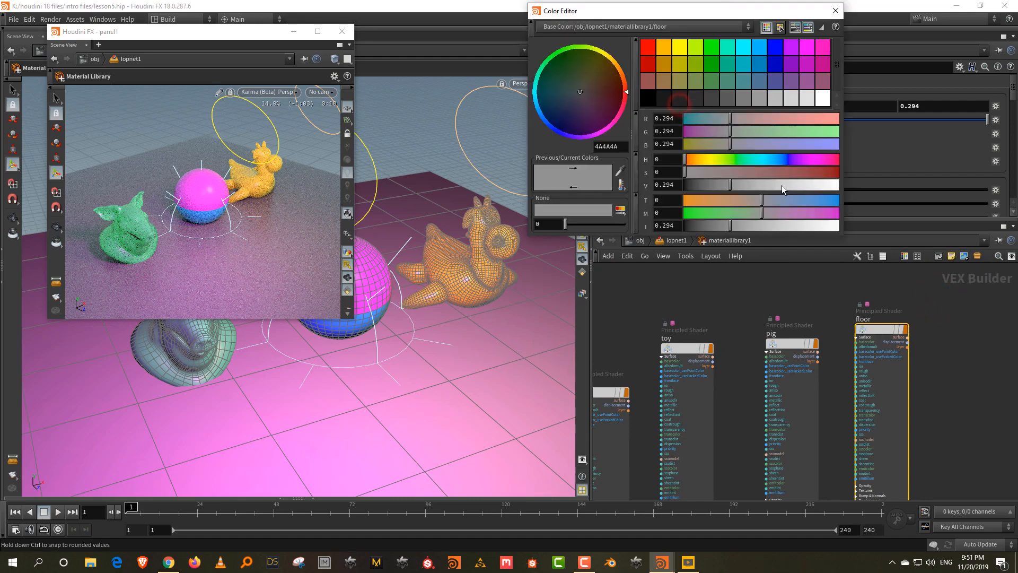
left_click(794, 186)
key("u")
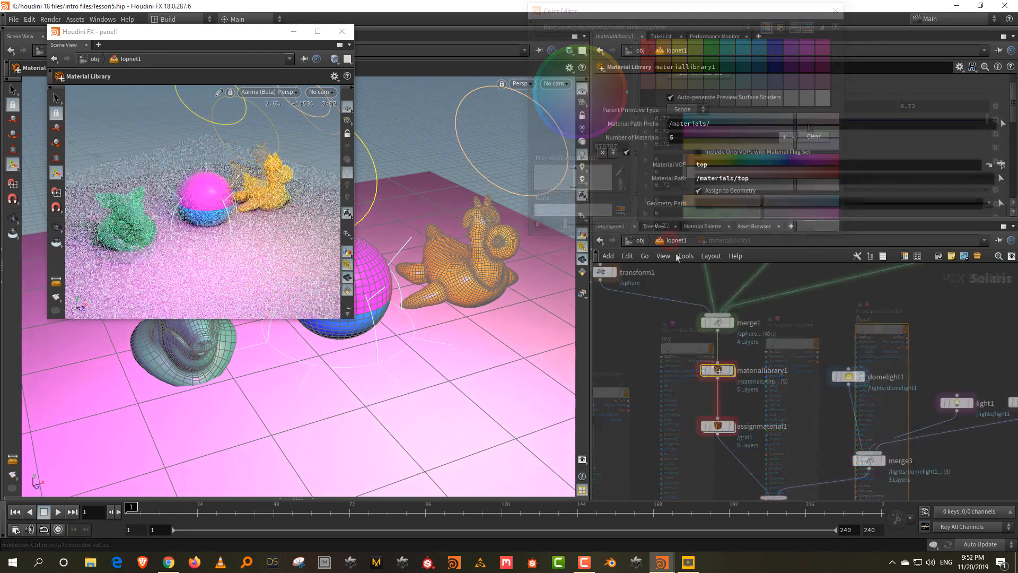
left_click(890, 317)
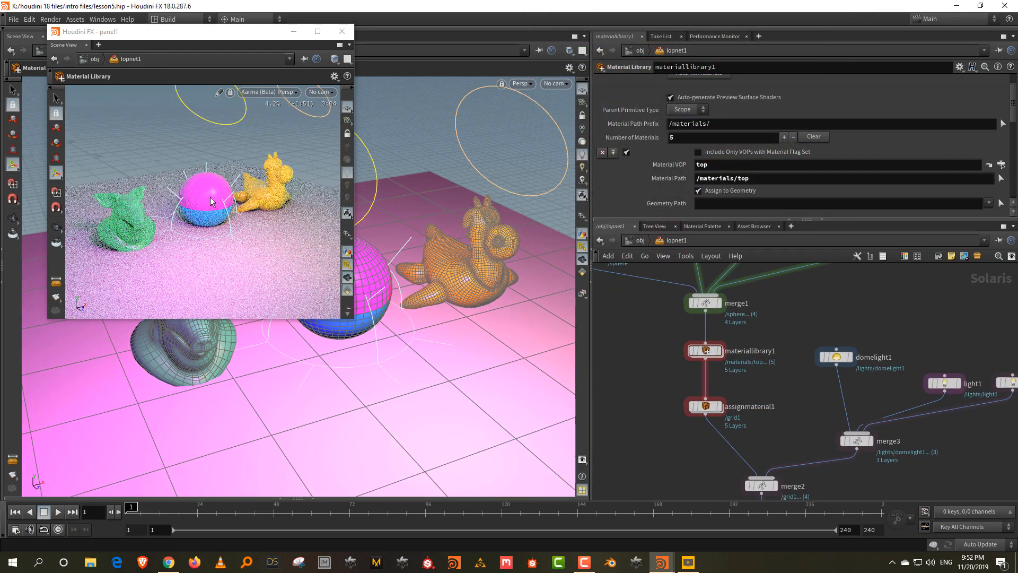
Increase the saturation of domelight1's light blue color to 0.536
key("Escape")
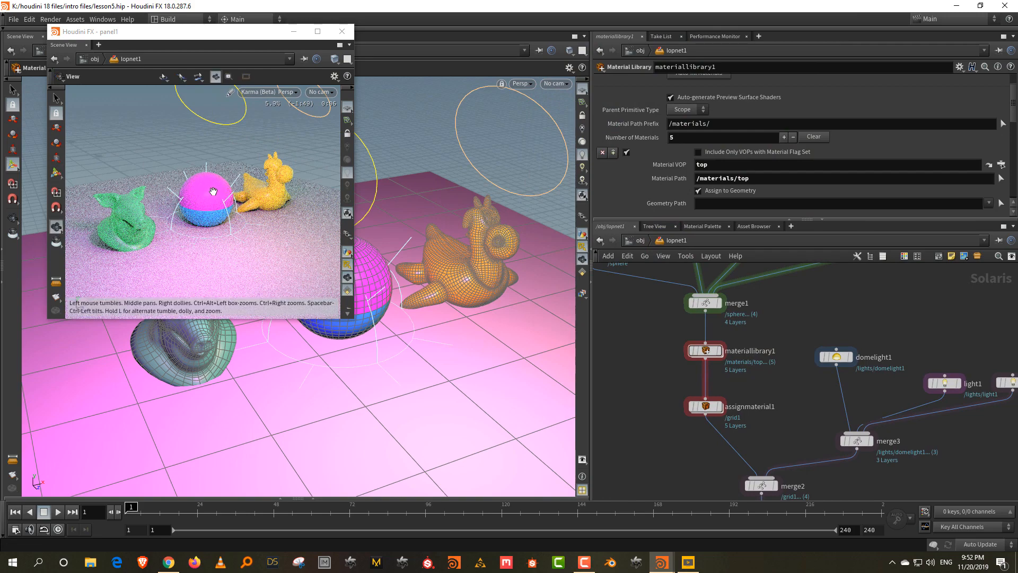
left_click_drag(221, 196, 224, 154)
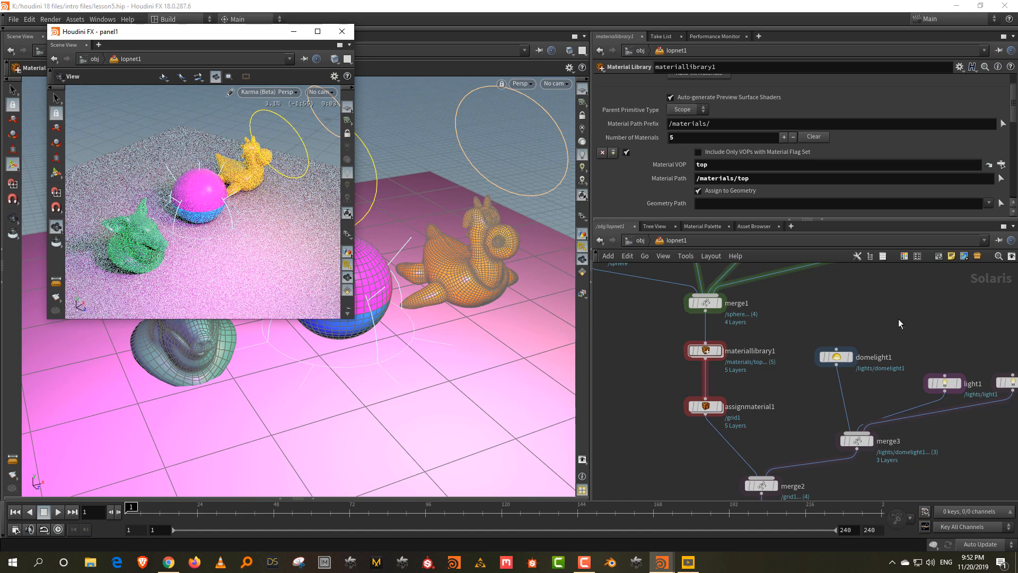
middle_click_drag(898, 320, 848, 286)
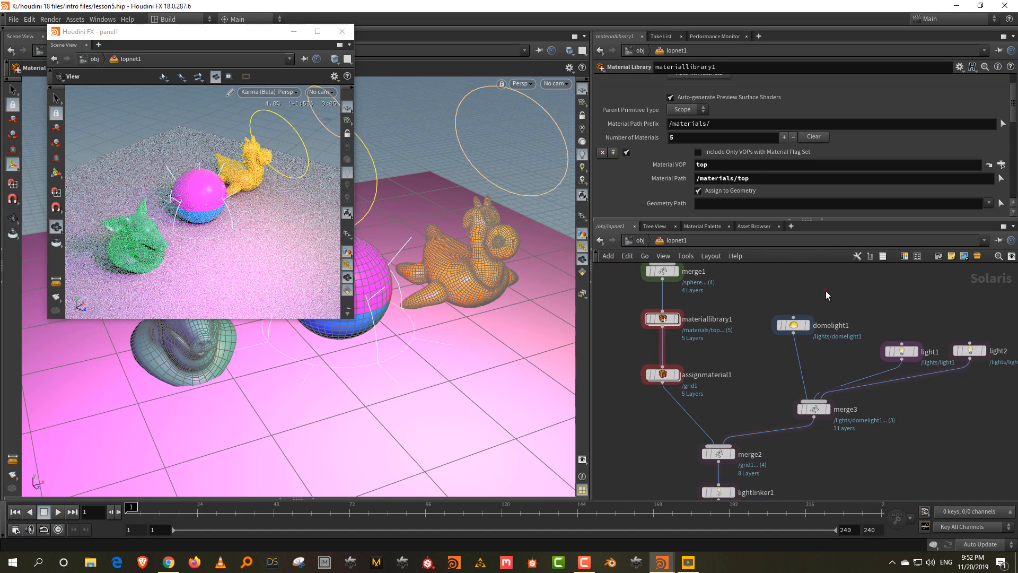
left_click_drag(826, 291, 781, 339)
left_click(736, 150)
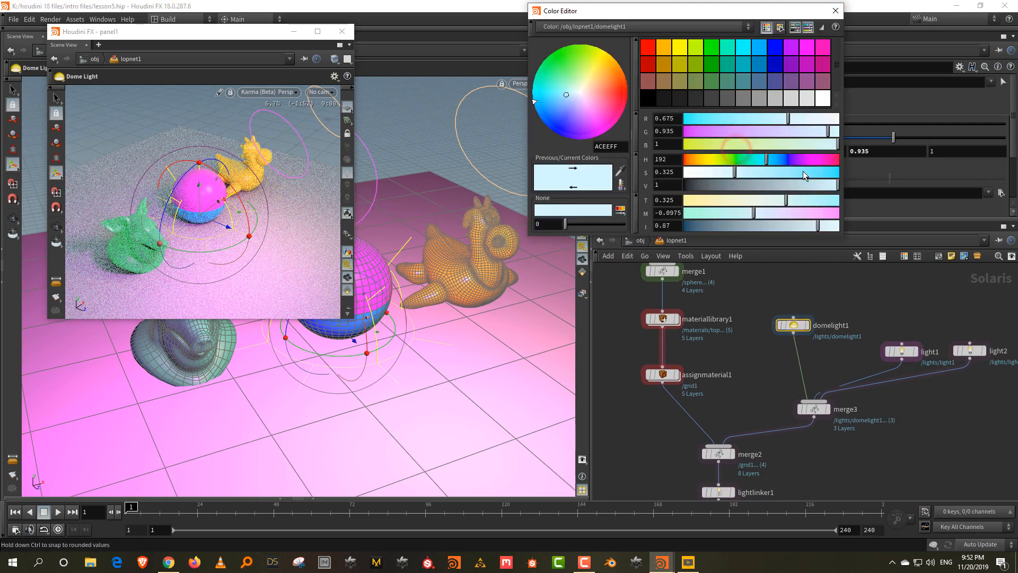
left_click(767, 172)
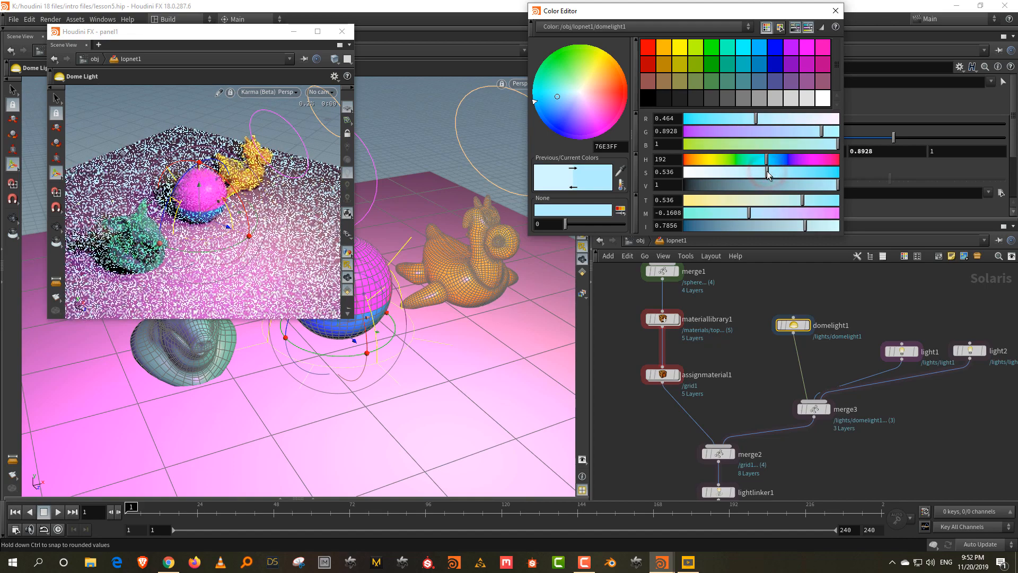
left_click(836, 11)
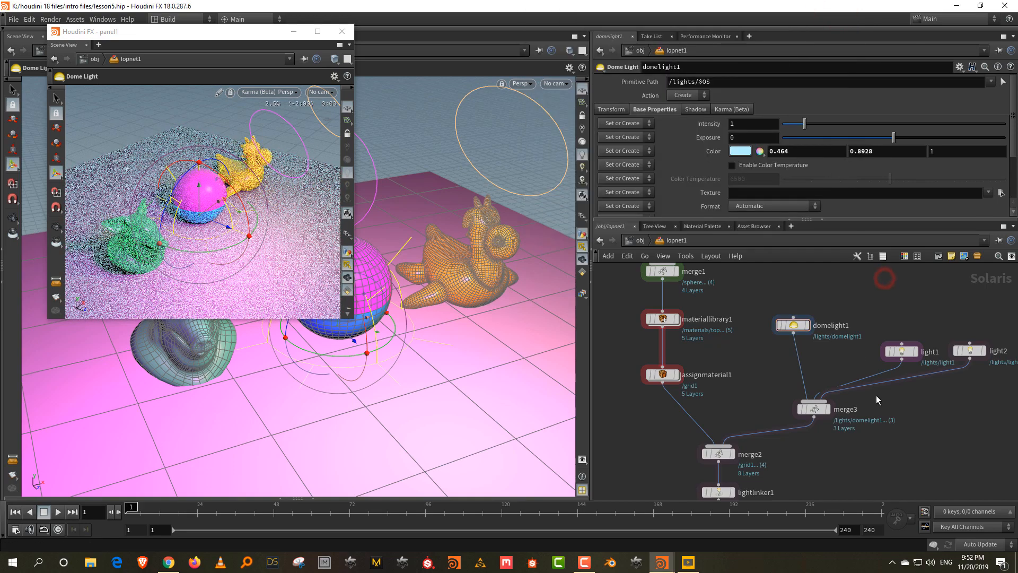
Create a geometry collection named toys in lightlinker1 containing pighead1 and rubbertoy1
middle_click_drag(876, 396, 894, 299)
left_click_drag(805, 371, 685, 412)
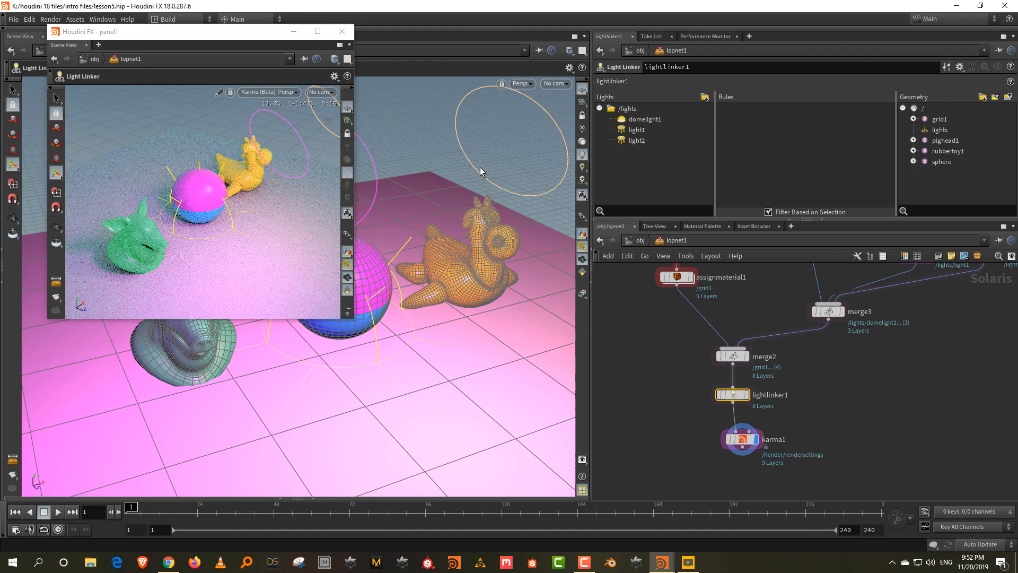
left_click(949, 141)
left_click(947, 152, "shift")
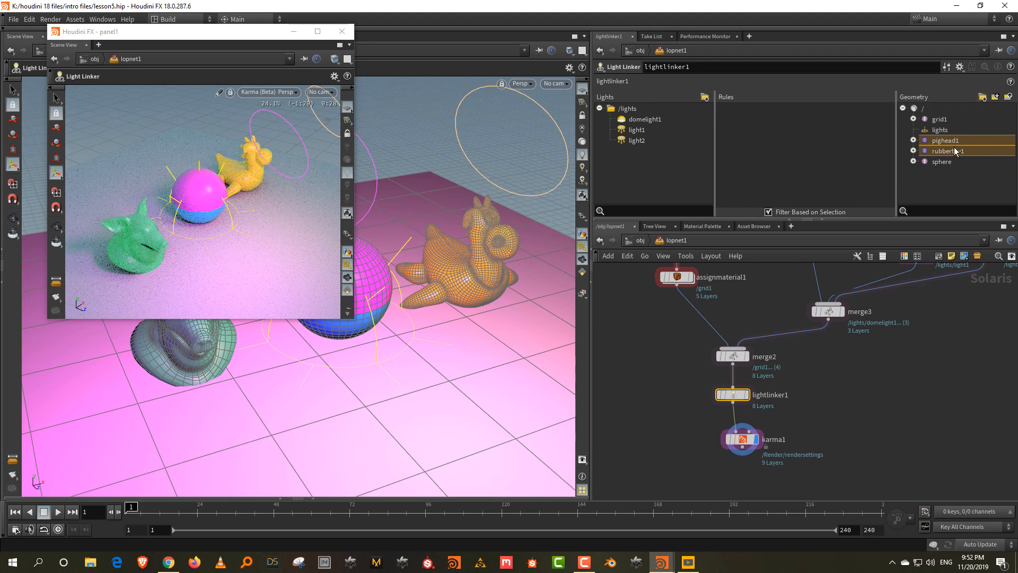
left_click(982, 97)
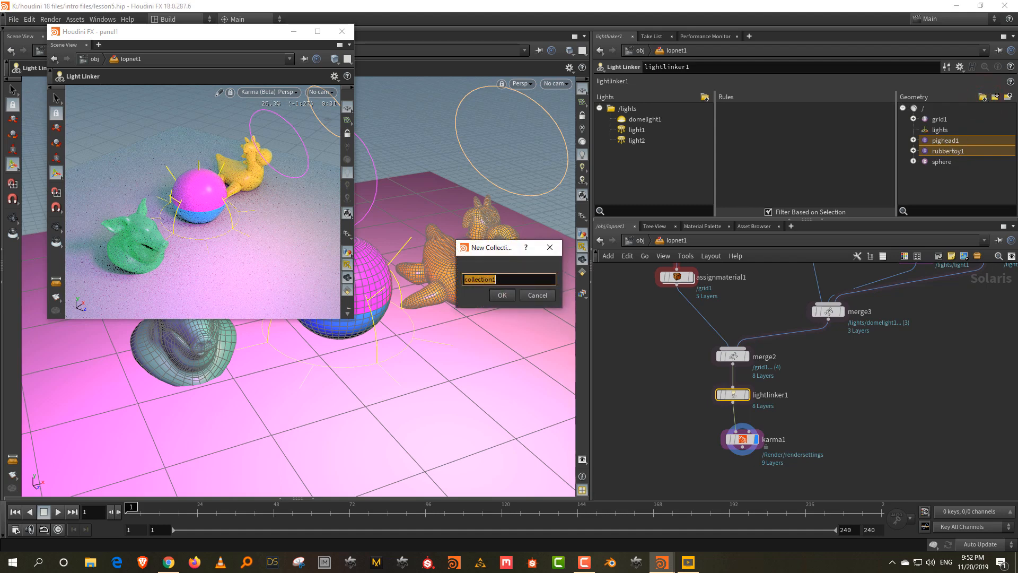
type("toy")
key("Return")
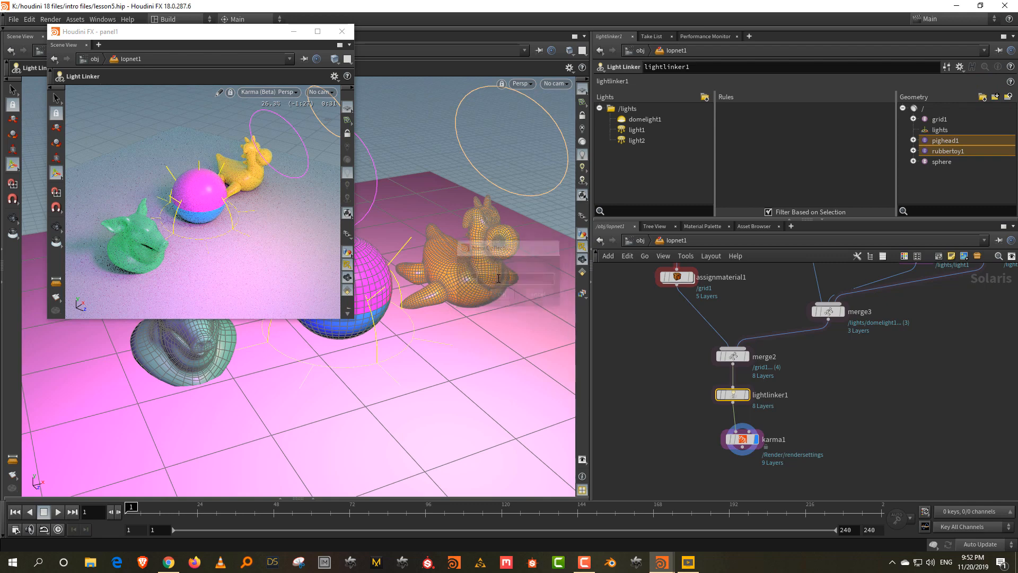
Add a light link rule for the toys collection and exclude light1 from it
left_click(902, 109)
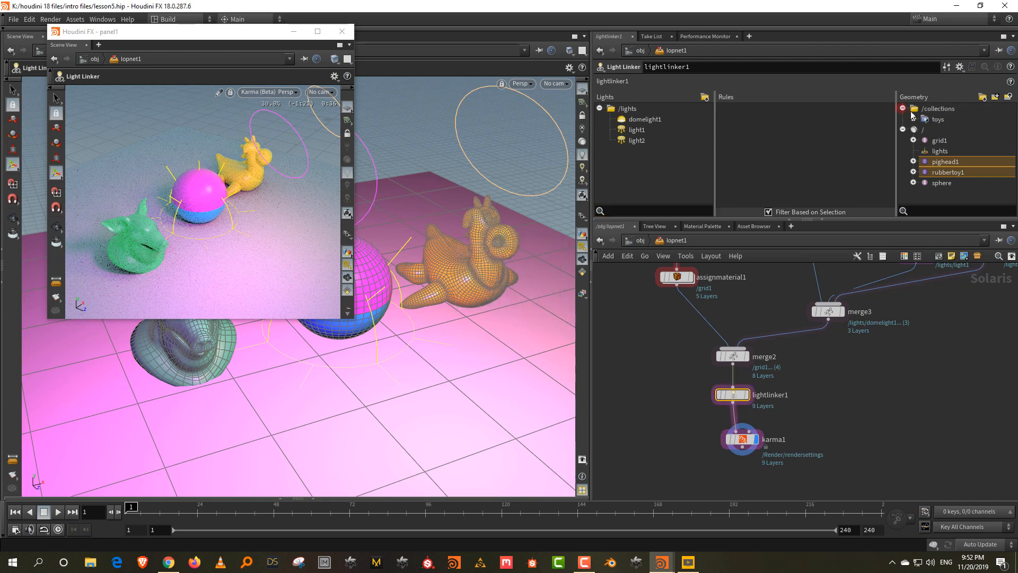
left_click_drag(937, 119, 794, 121)
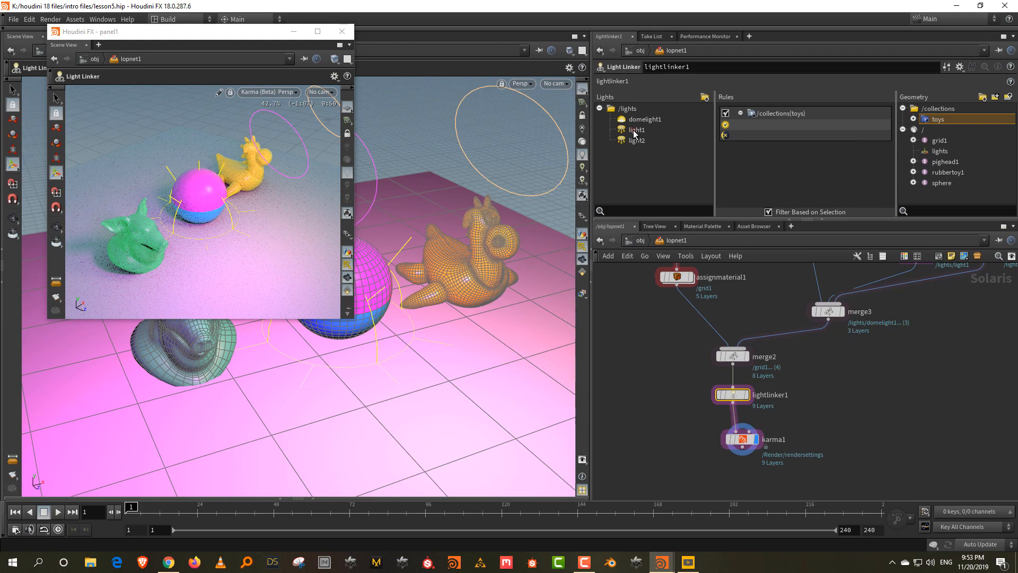
left_click_drag(634, 132, 752, 136)
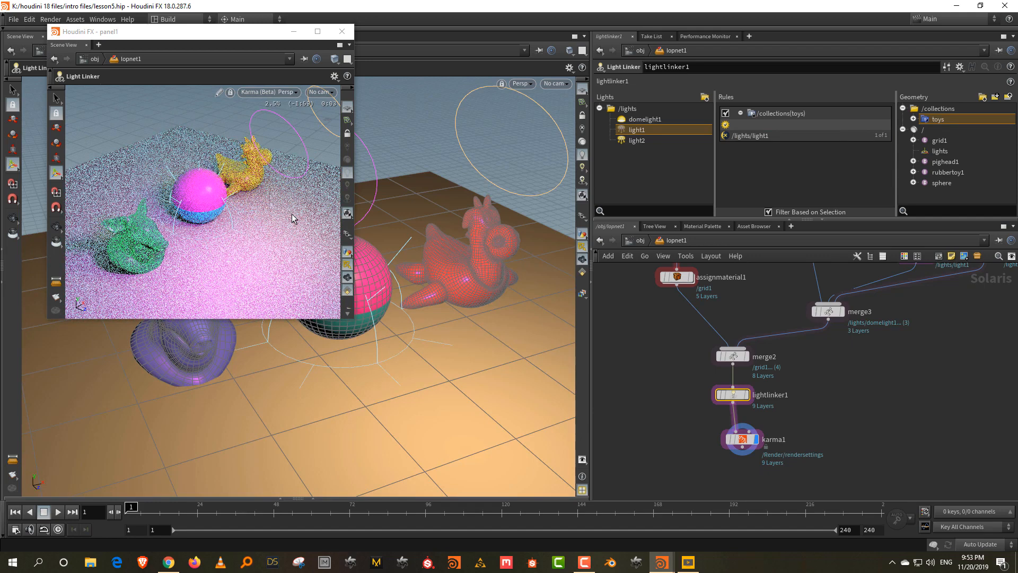
Try excluding domelight1 from the toys collection as well, and remove it from the rule's exclude list
left_click_drag(645, 118, 794, 132)
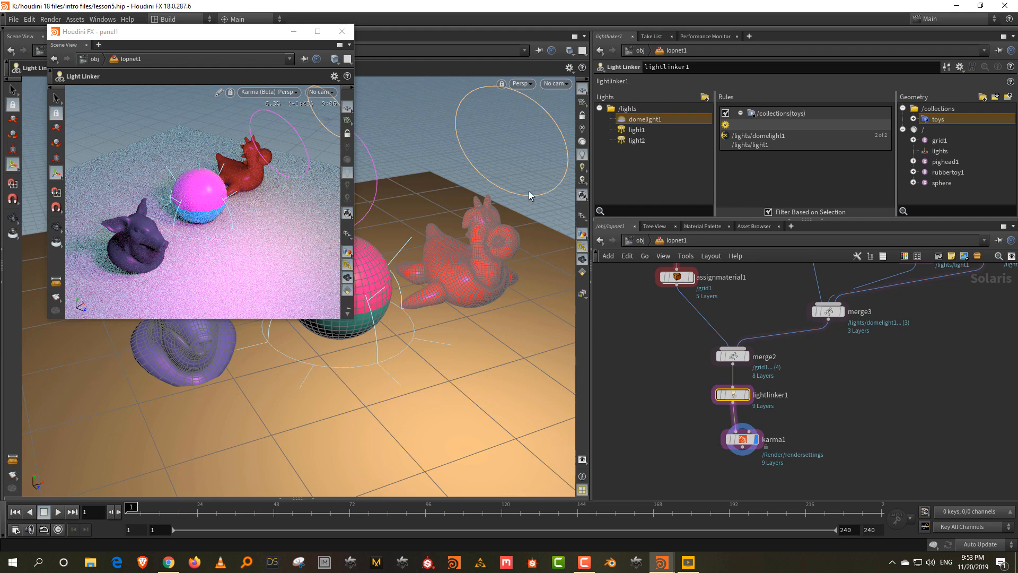
double_click(750, 145)
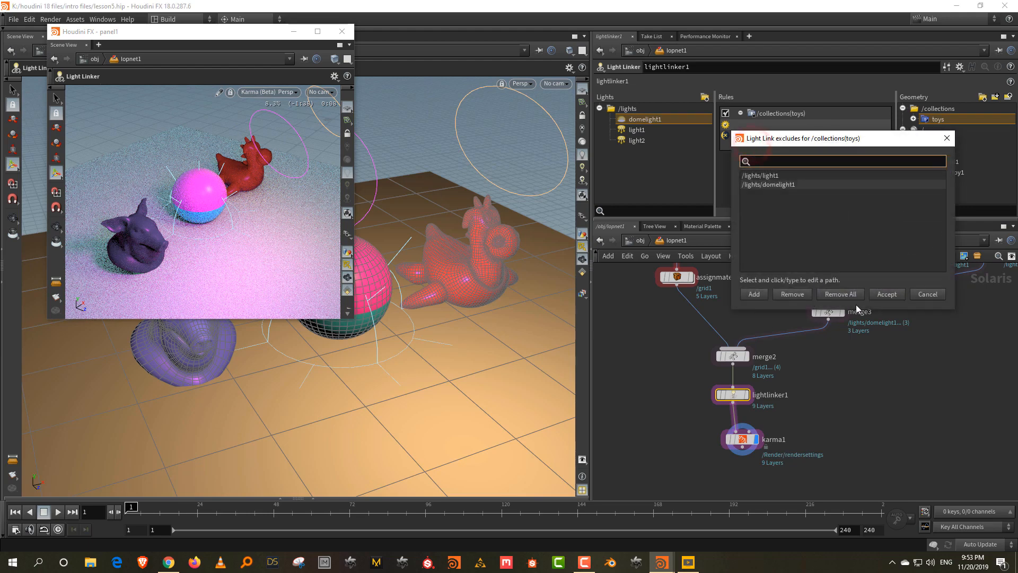
left_click(778, 185)
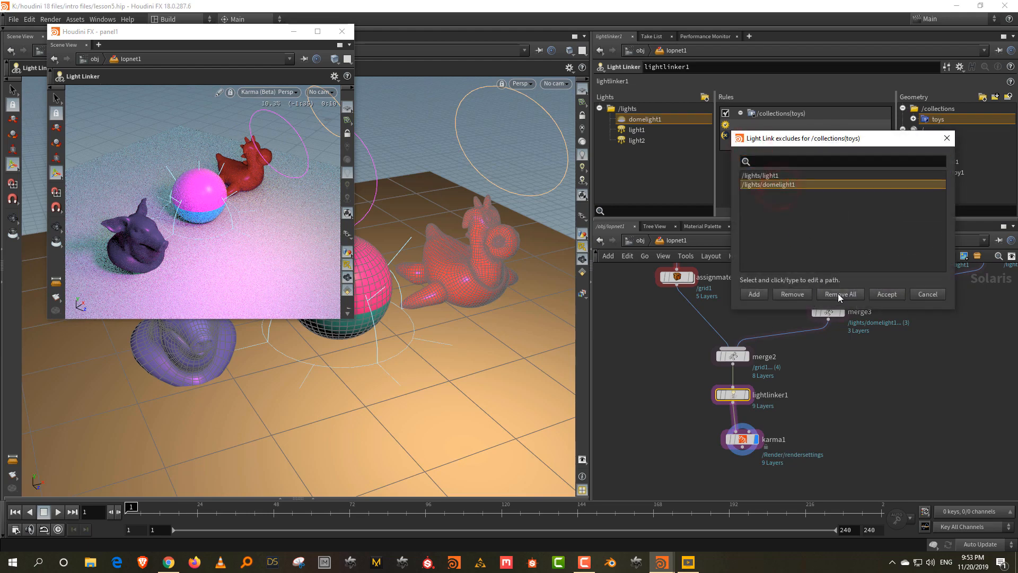
left_click(792, 294)
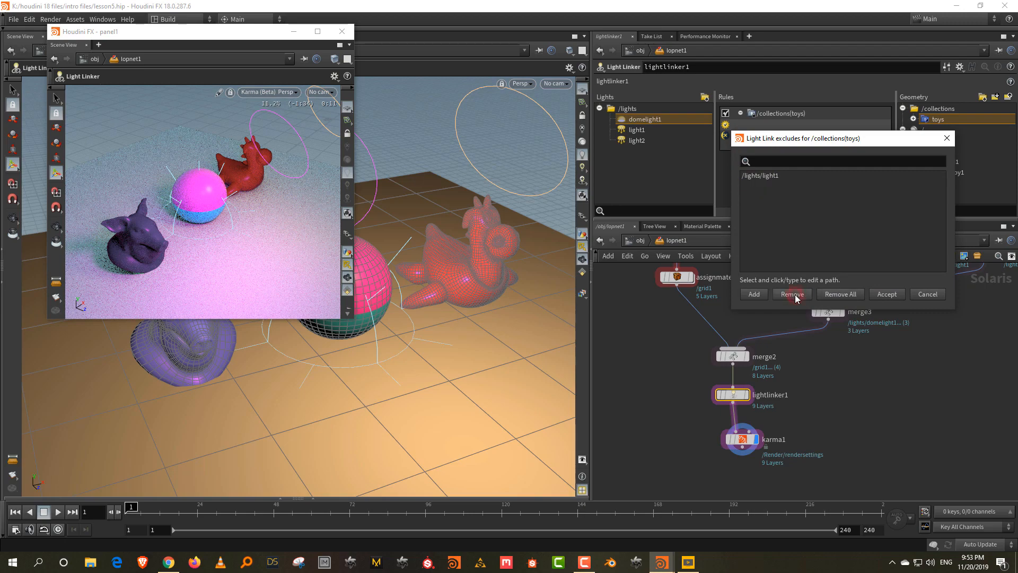
left_click(898, 295)
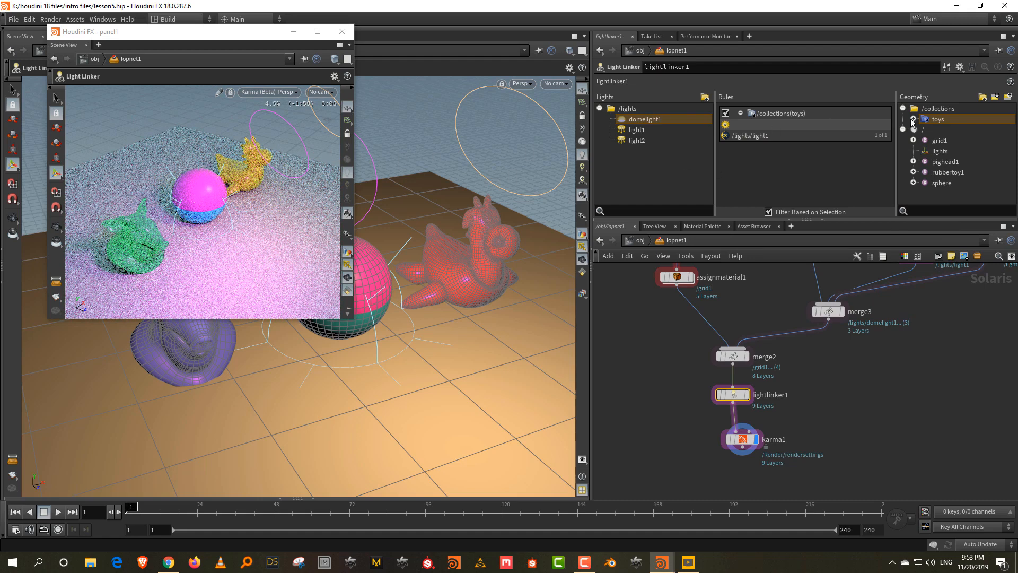
Turn off Filter Based on Selection and add light link rules excluding domelight1 from grid1 and light2 from the sphere
left_click(943, 141)
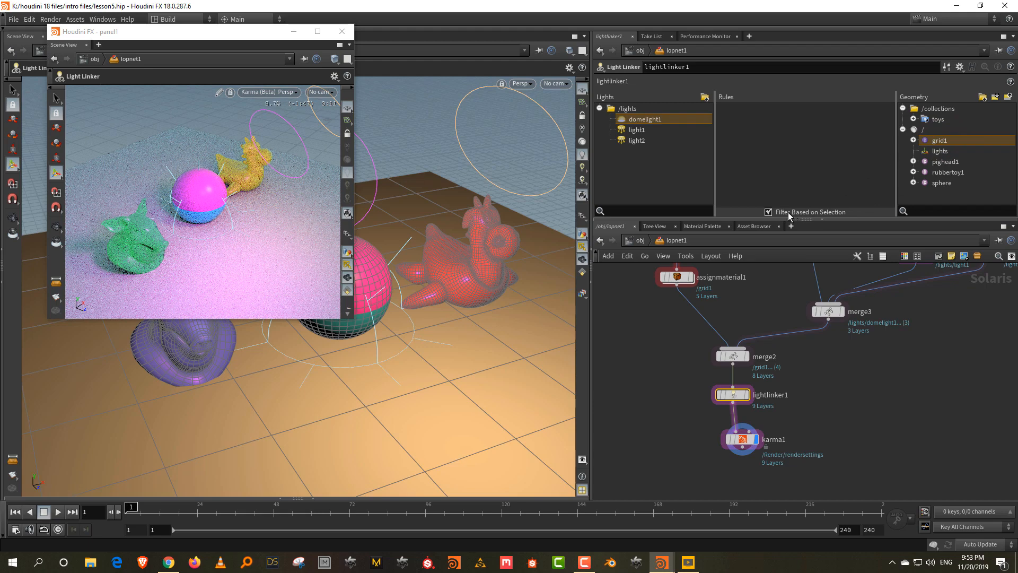
left_click_drag(762, 218, 764, 245)
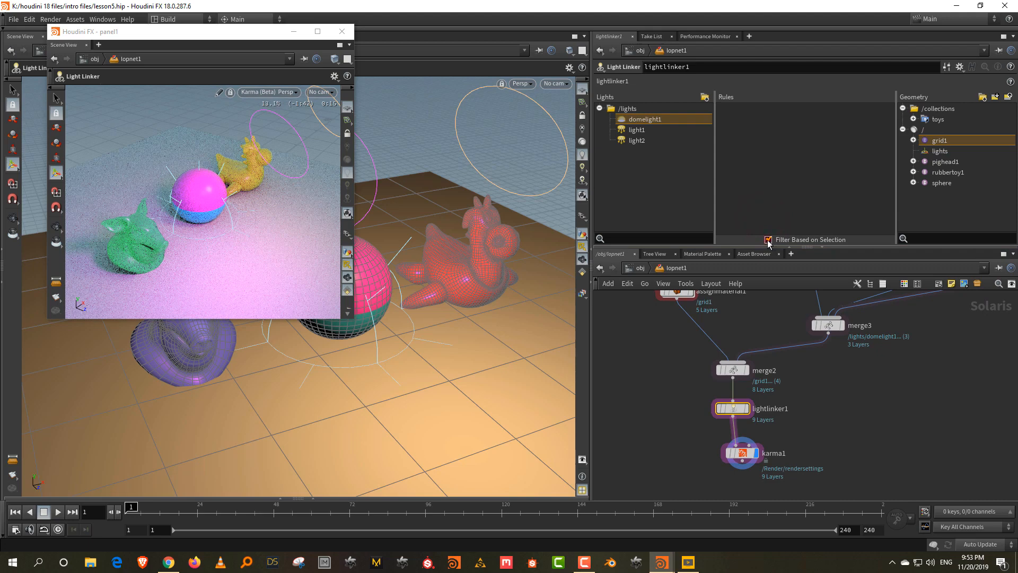
left_click(768, 240)
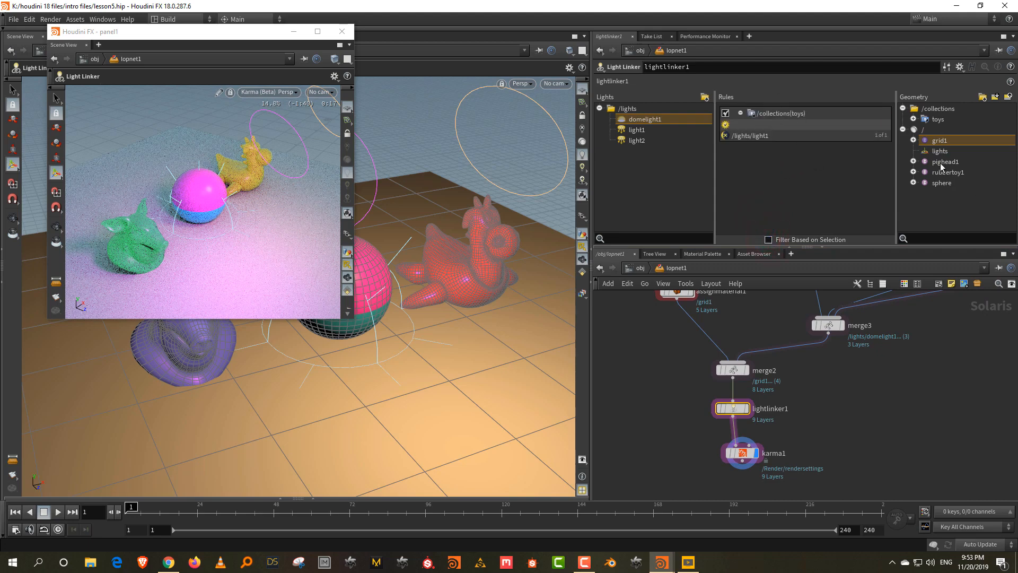
left_click_drag(941, 143, 794, 186)
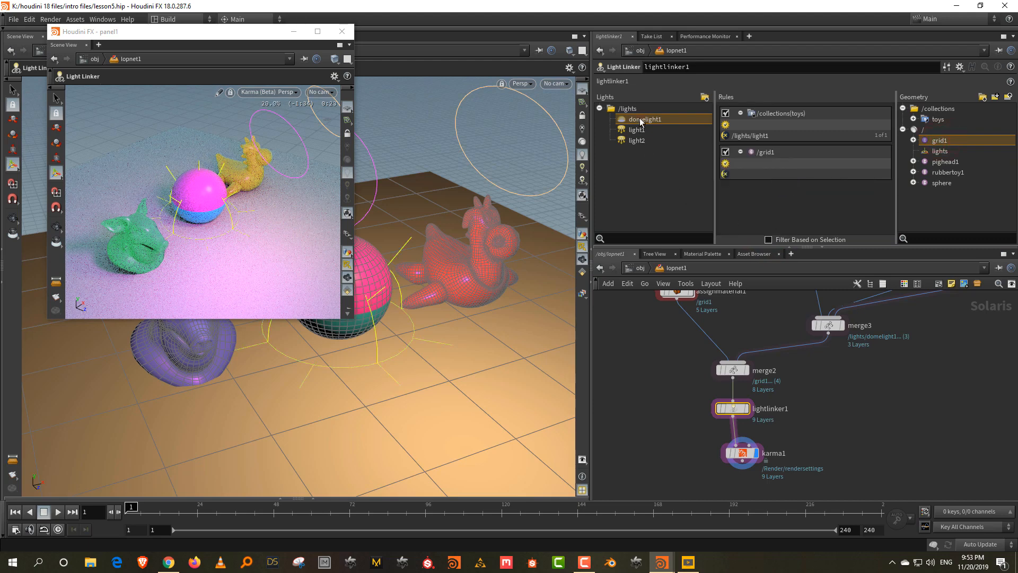
left_click_drag(641, 121, 752, 174)
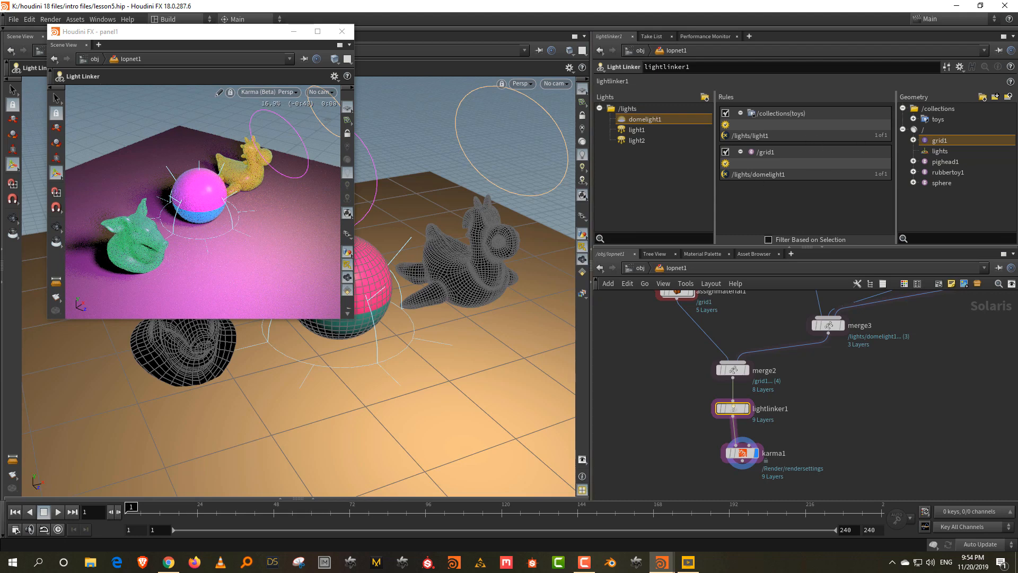
left_click_drag(942, 184, 806, 193)
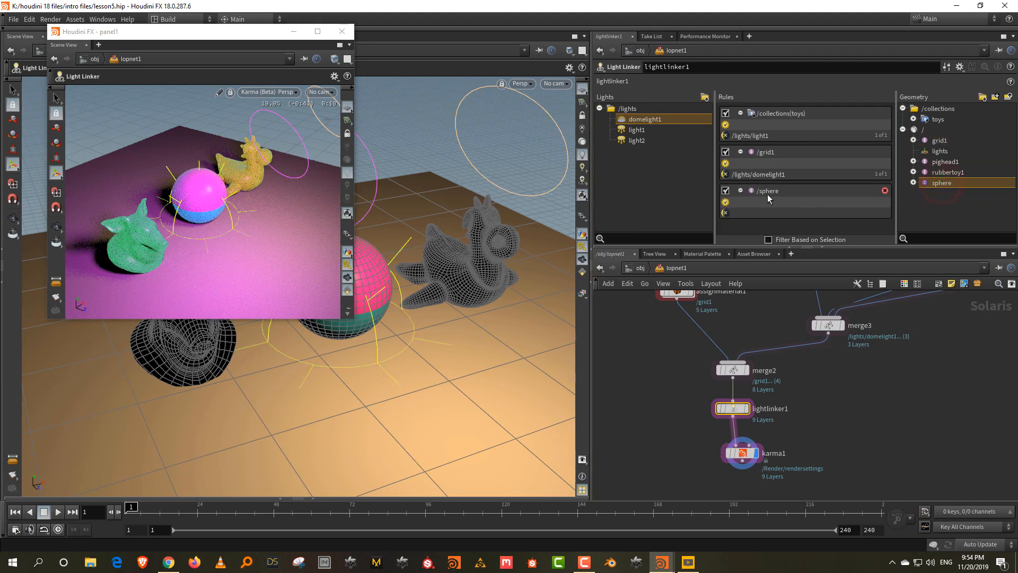
left_click_drag(688, 200, 745, 212)
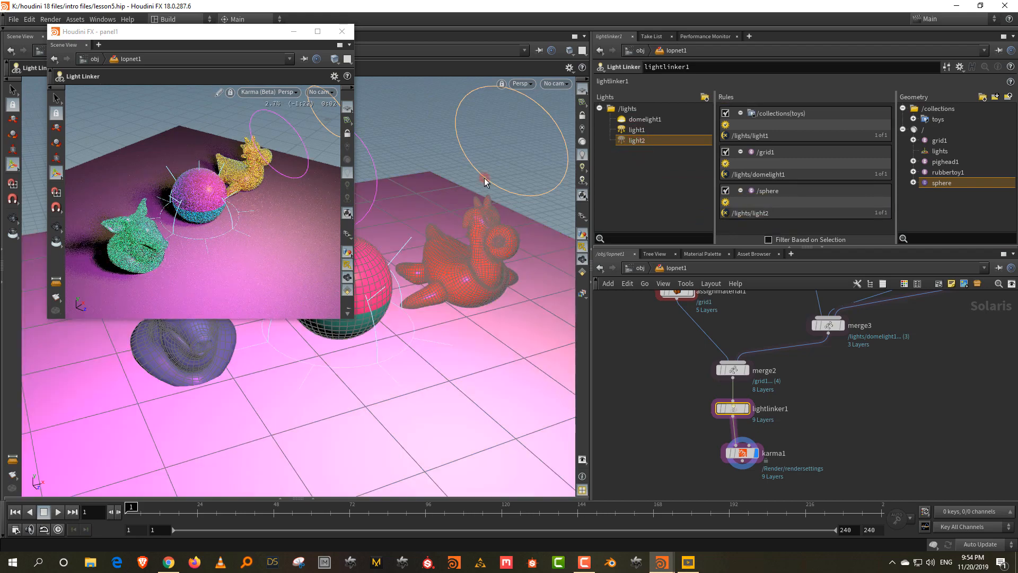
Raise the exposure of light1 to 4.57 and of light2 to 5.81
middle_click_drag(889, 378, 829, 480)
left_click(854, 364)
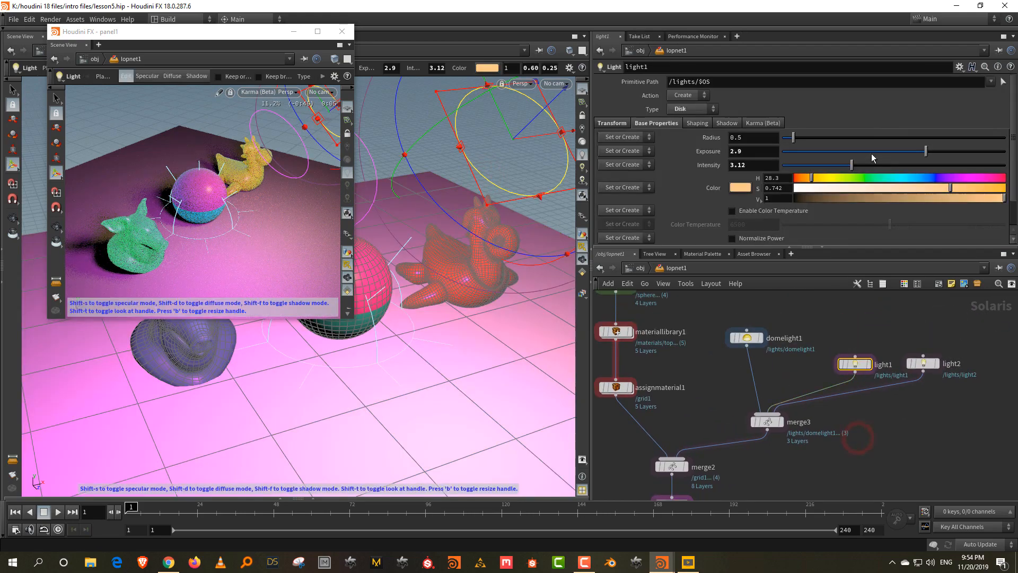
left_click_drag(968, 149, 943, 148)
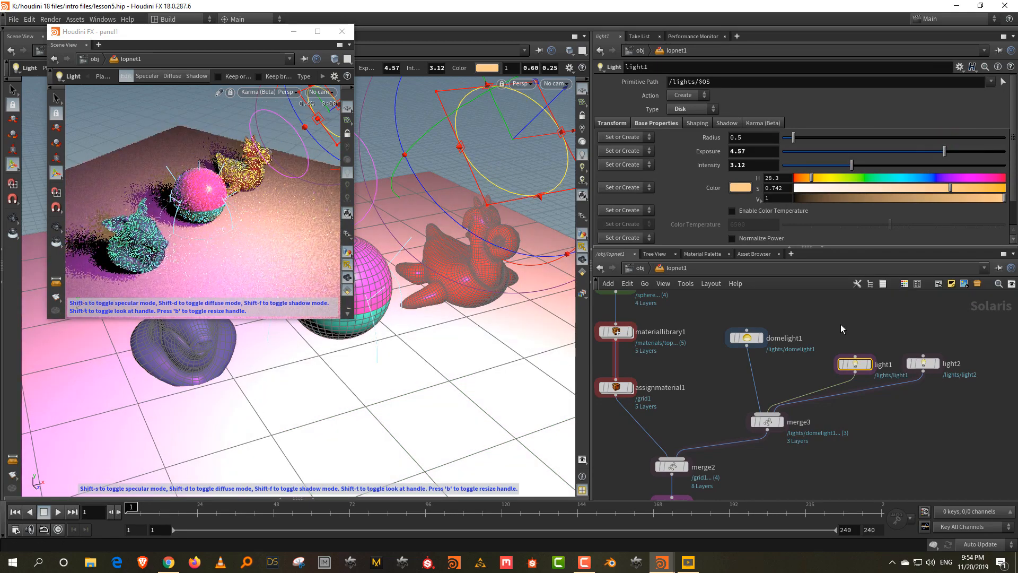
left_click(923, 364)
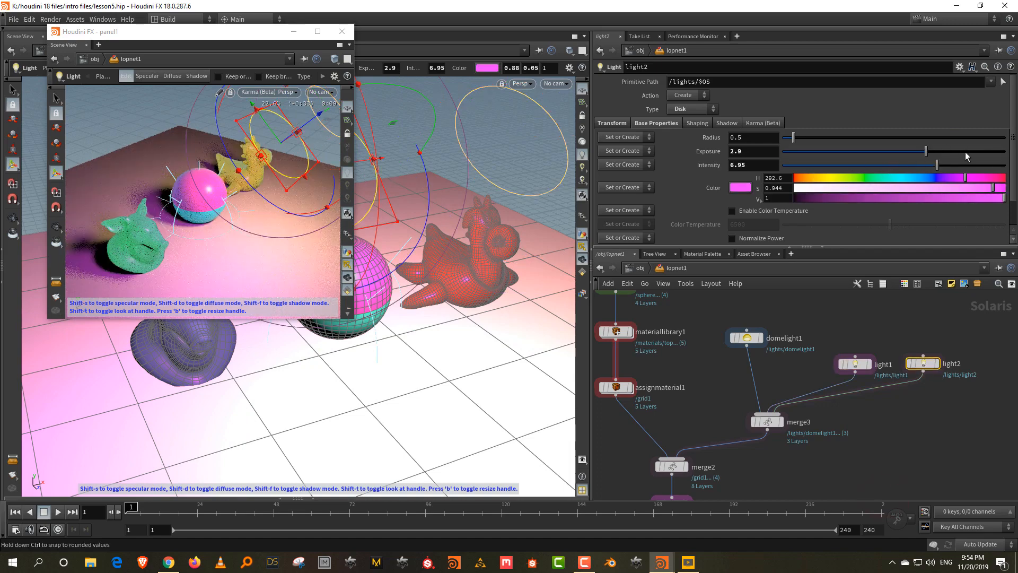
left_click_drag(964, 152, 957, 152)
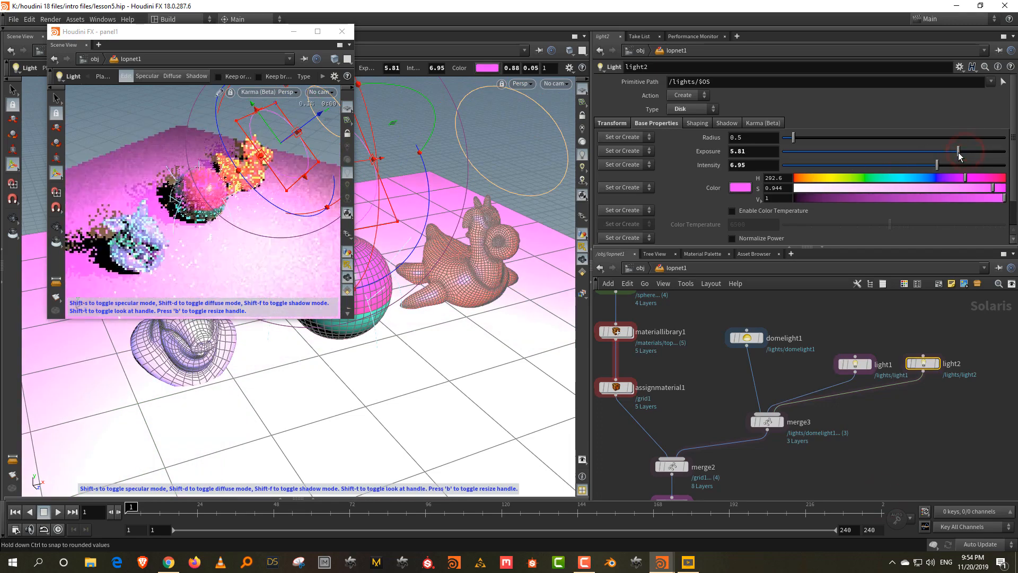
Reopen lightlinker1, dismiss the error message, and add light2 to the excludes of the grid1 rule
middle_click_drag(738, 488, 781, 454)
left_click(692, 477)
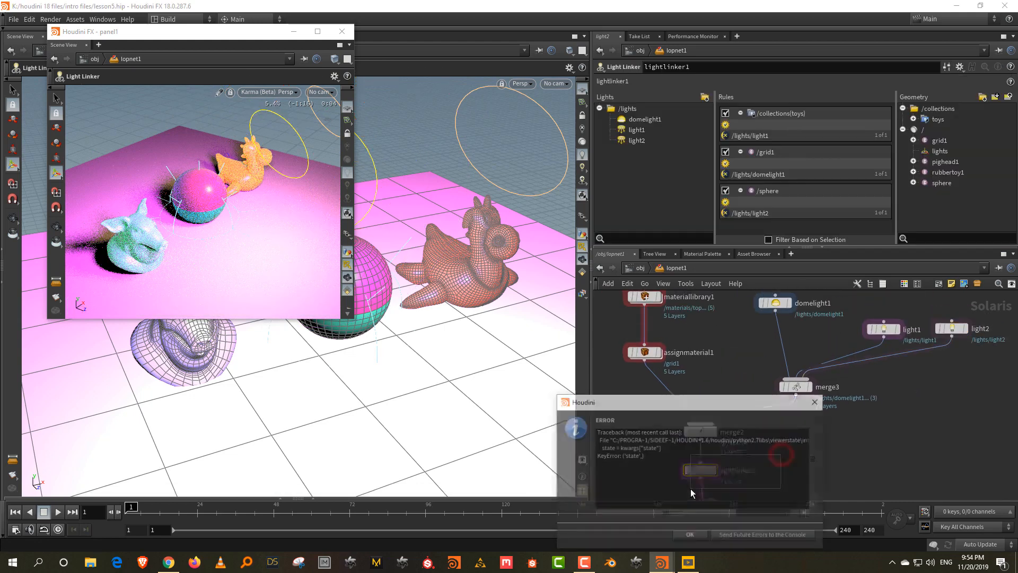
left_click(701, 536)
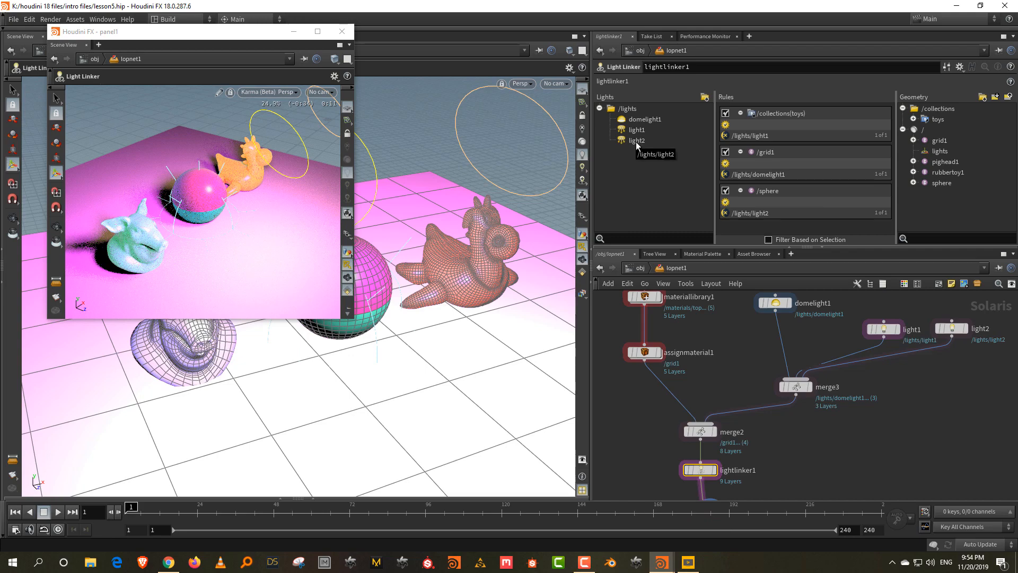
left_click_drag(635, 141, 806, 176)
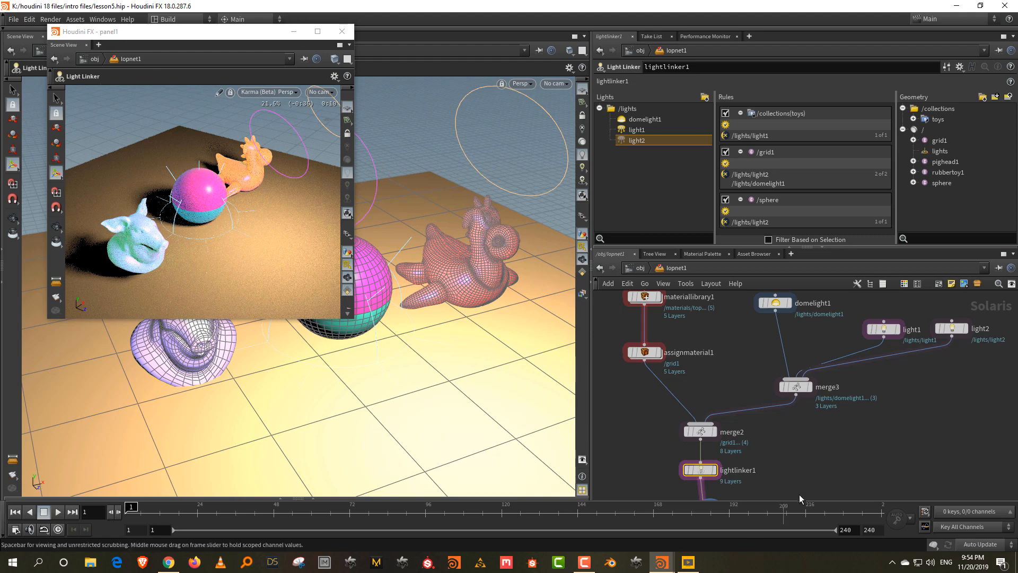
Detach lightlinker1 from the wire between merge2 and karma1 and set the node aside
middle_click_drag(800, 494, 797, 384)
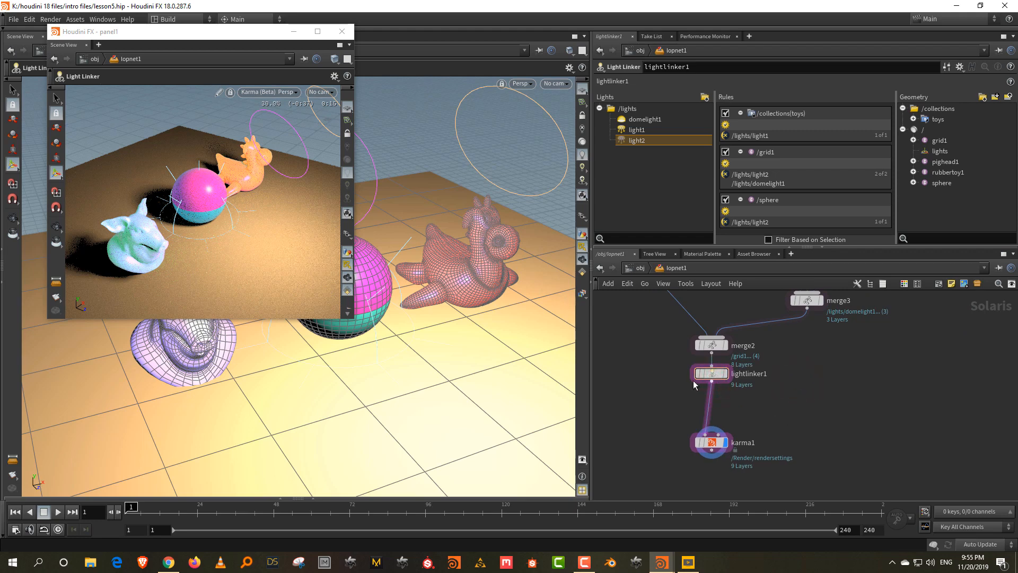
mouse_move(713, 373)
left_click_drag(713, 375, 714, 382)
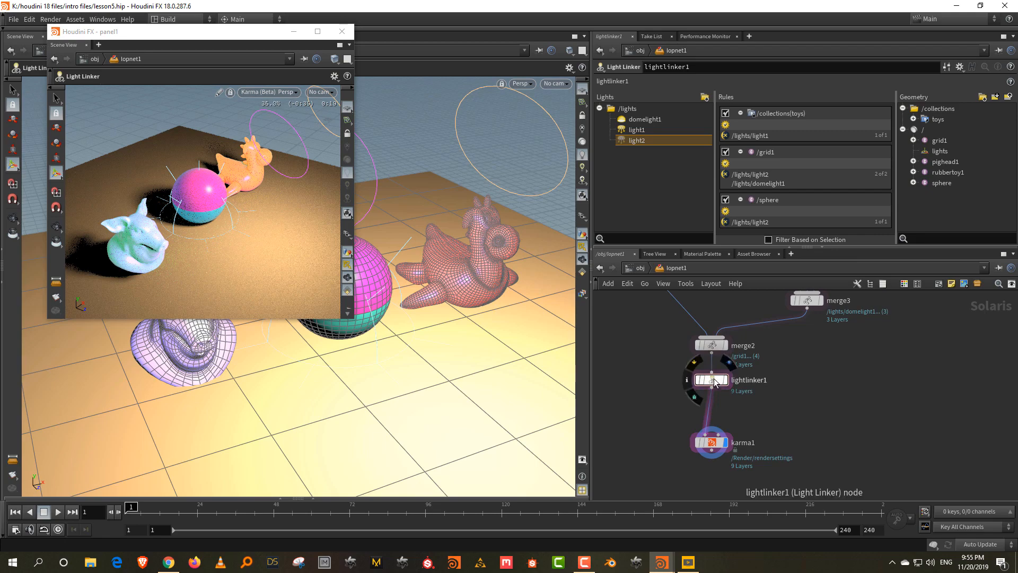
left_click_drag(713, 378, 880, 393)
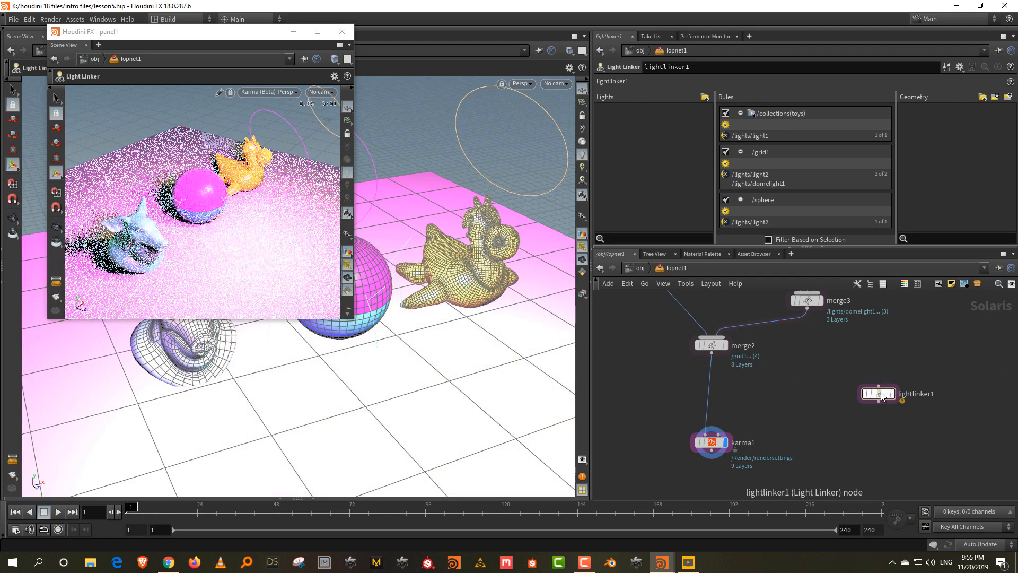
Lower the exposure of light2 to 2.05
middle_click_drag(885, 368, 814, 480)
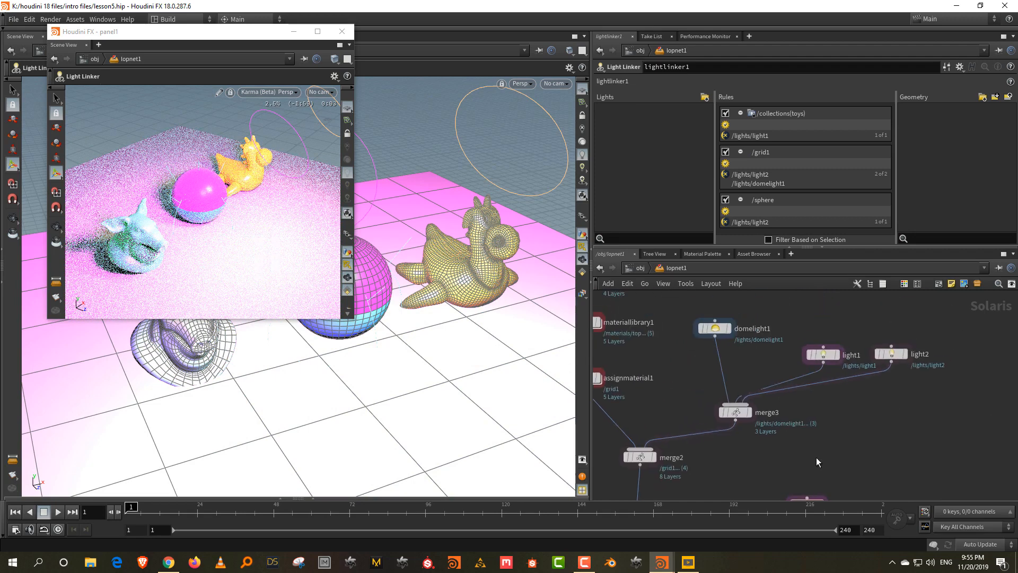
left_click(892, 354)
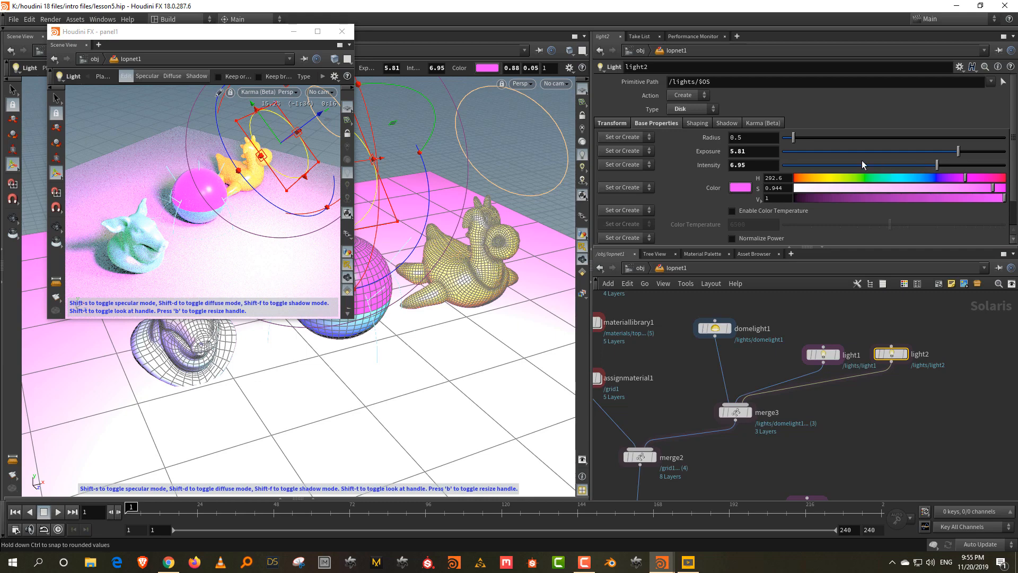
left_click(919, 152)
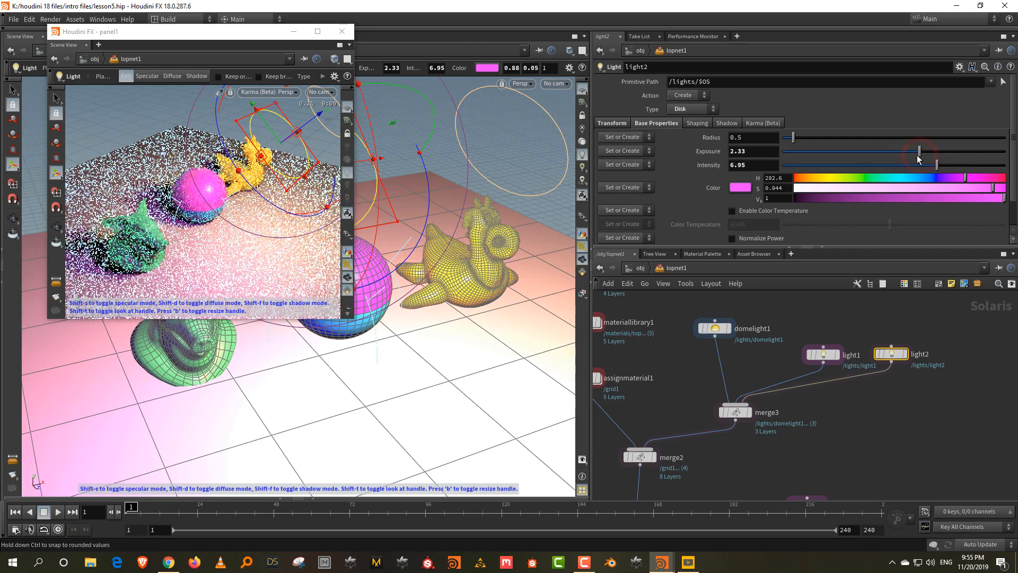
left_click_drag(918, 154, 916, 154)
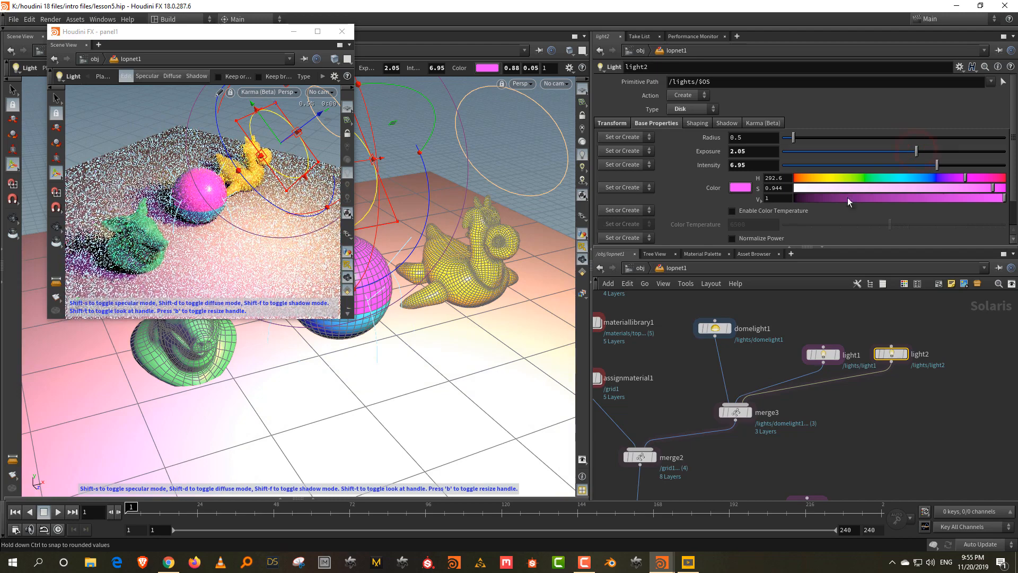
Insert a Light Mixer node on the wire between merge2 and karma1, leaving room for it above karma1
left_click_drag(737, 249, 737, 178)
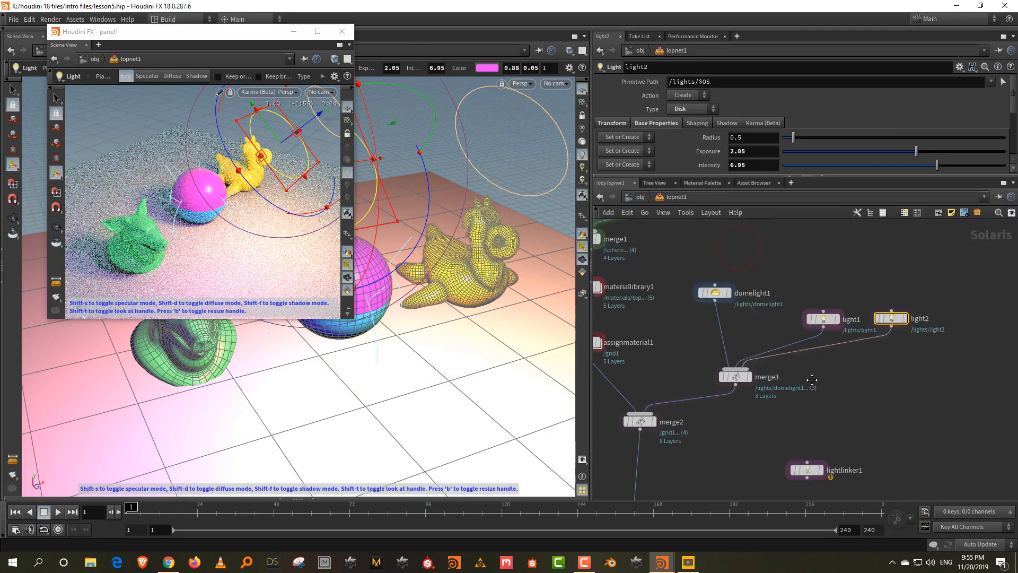
left_click_drag(691, 419, 732, 392)
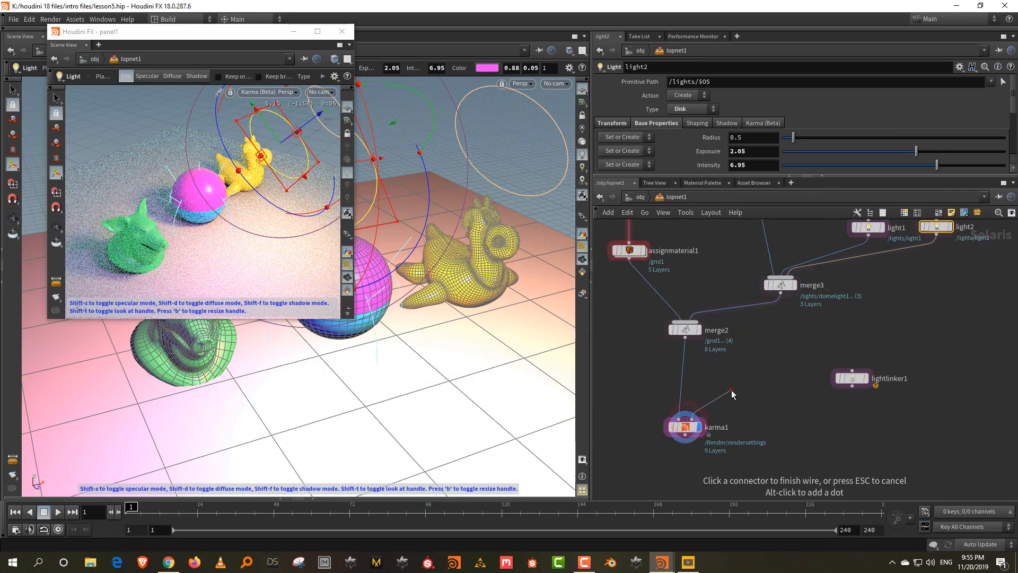
key("Escape")
left_click_drag(688, 429, 695, 405)
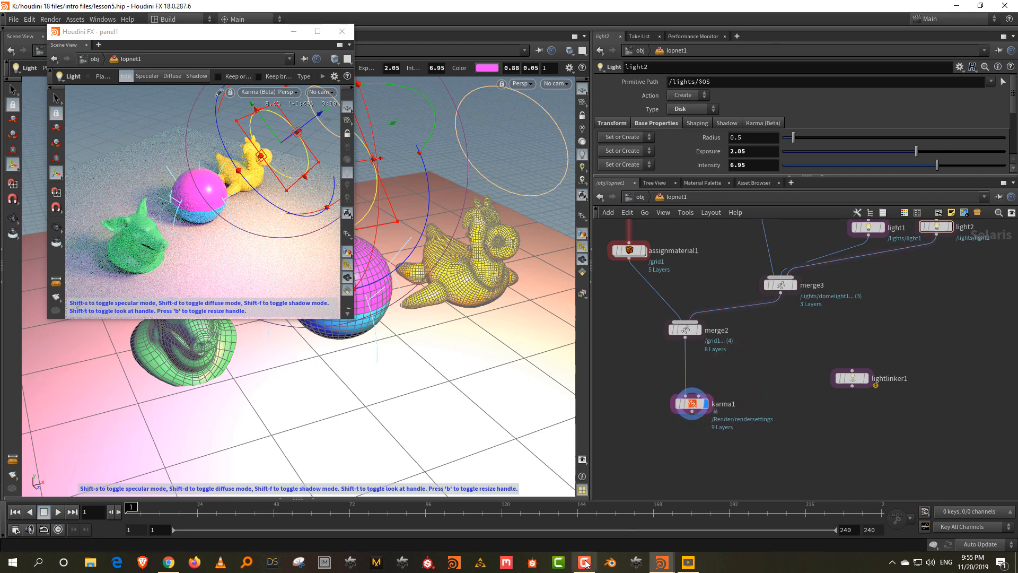
key("Tab")
type("li")
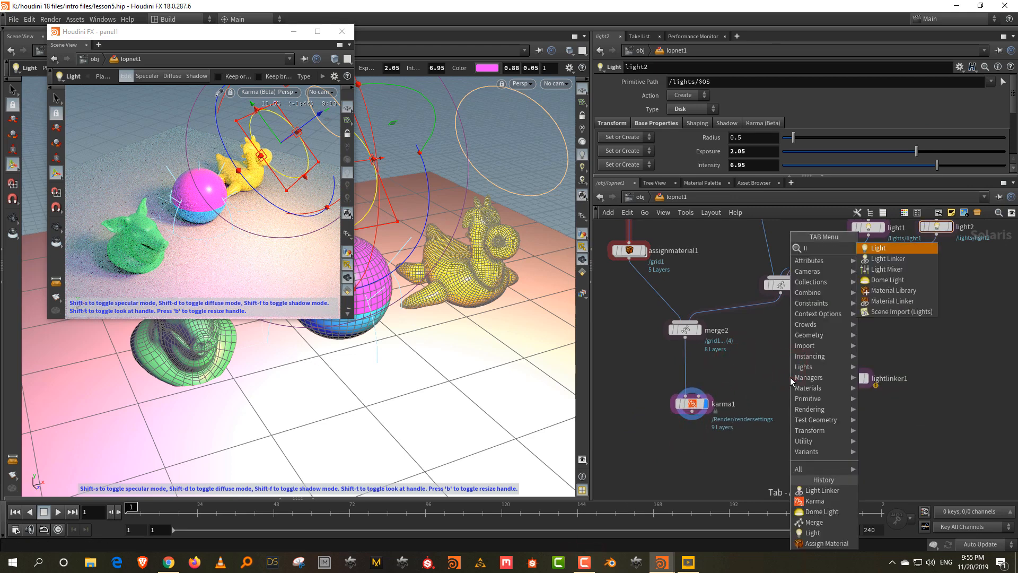
type("ght")
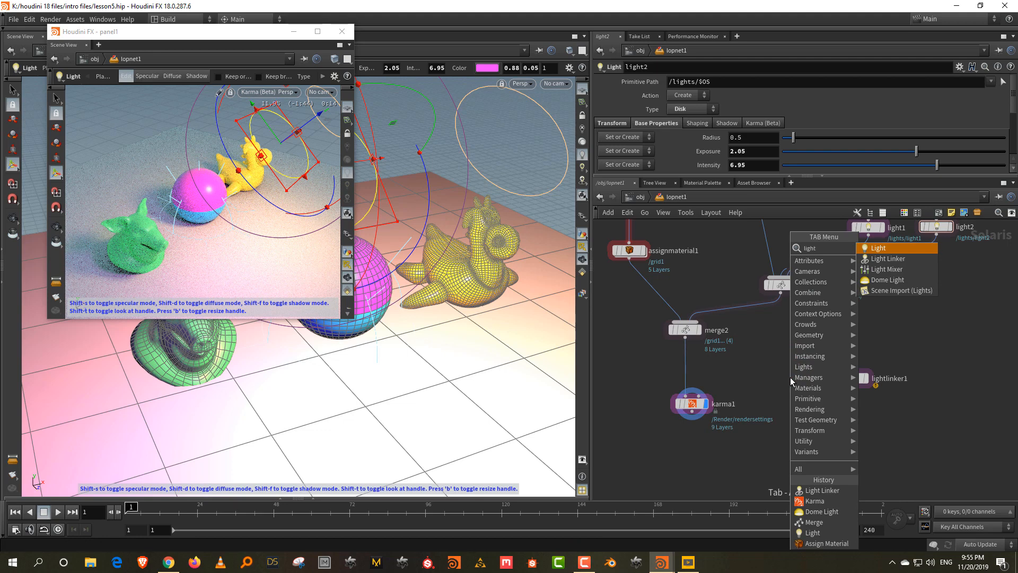
left_click(883, 279)
left_click(687, 374)
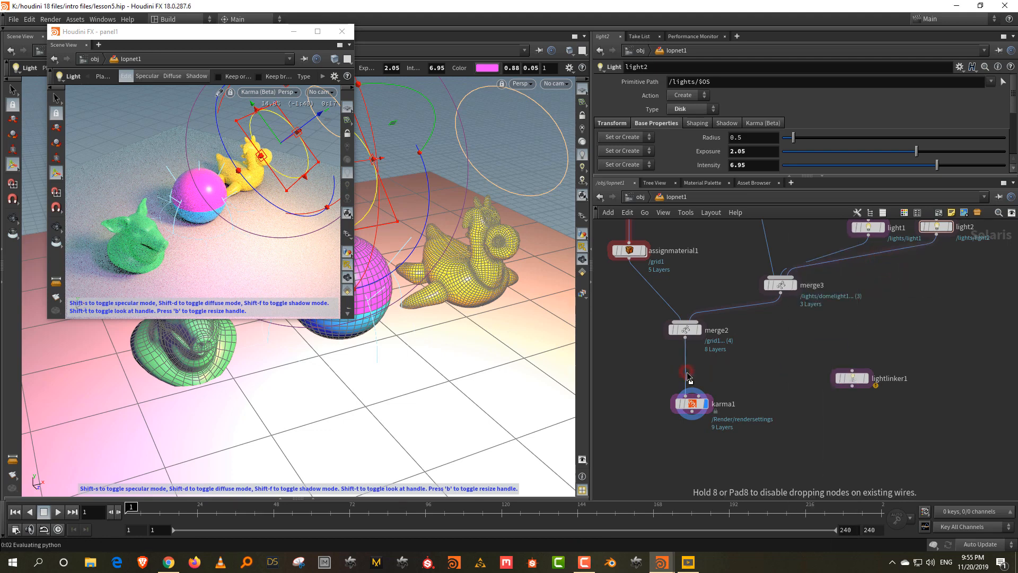
left_click(686, 435)
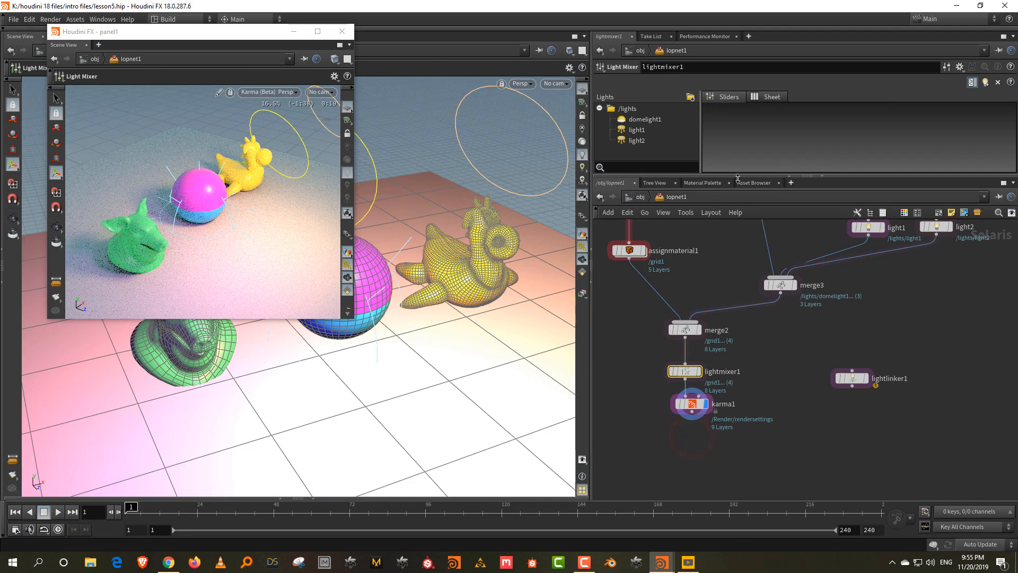
Load light2, light1 and domelight1 as sliders in the Light Mixer, enlarging its parameter area for them
left_click_drag(737, 177, 739, 276)
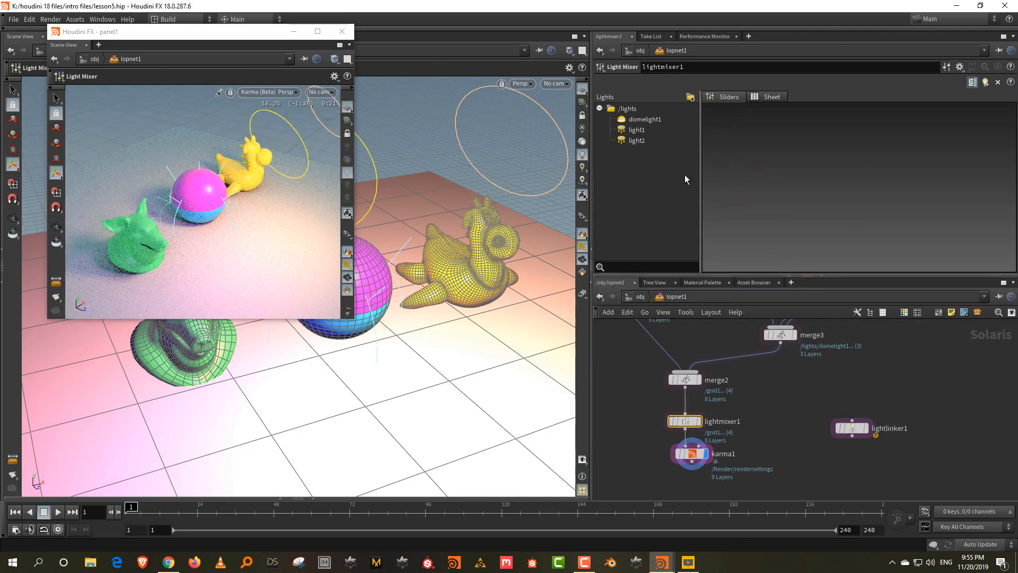
left_click_drag(641, 147, 771, 165)
left_click_drag(636, 130, 810, 143)
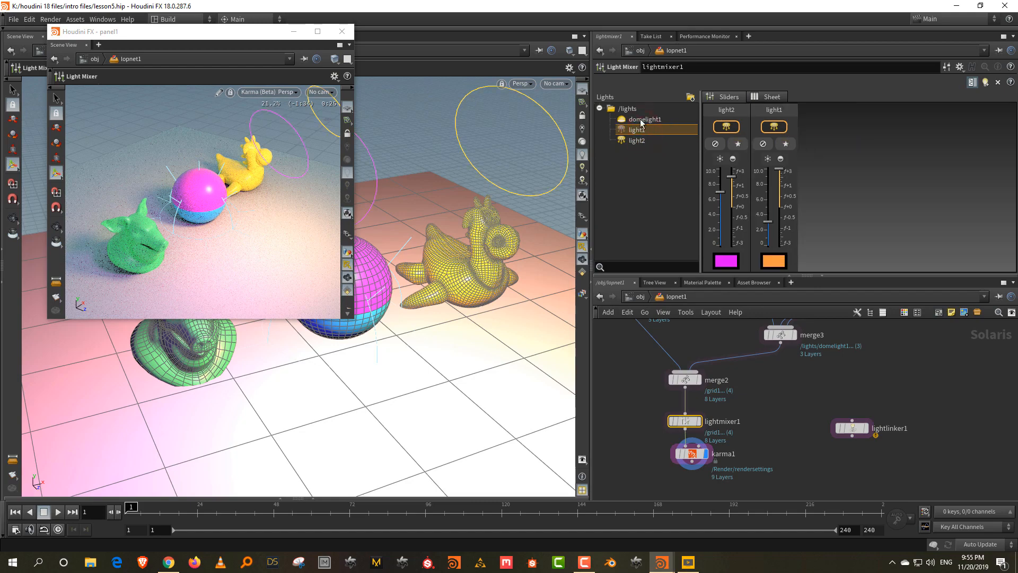
left_click_drag(641, 121, 880, 151)
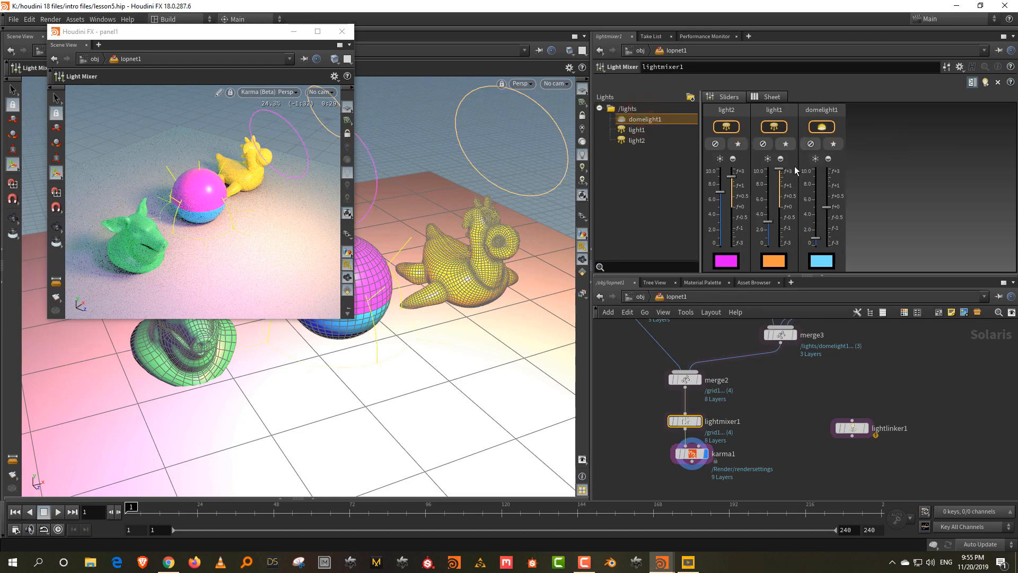
Recolor light1 red in the Light Mixer with hue 350 and saturation 0.983
left_click(782, 264)
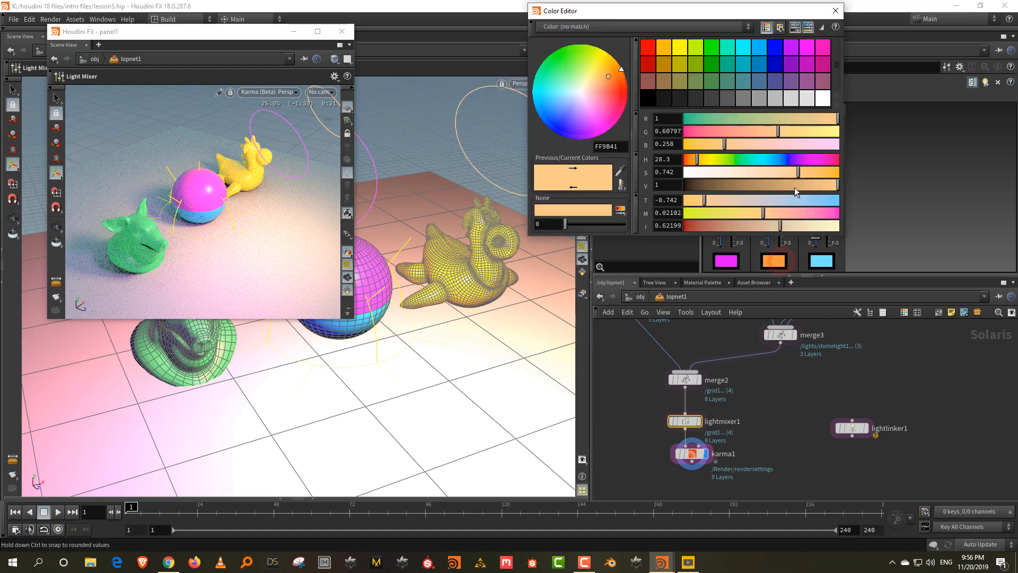
left_click(835, 172)
left_click(835, 159)
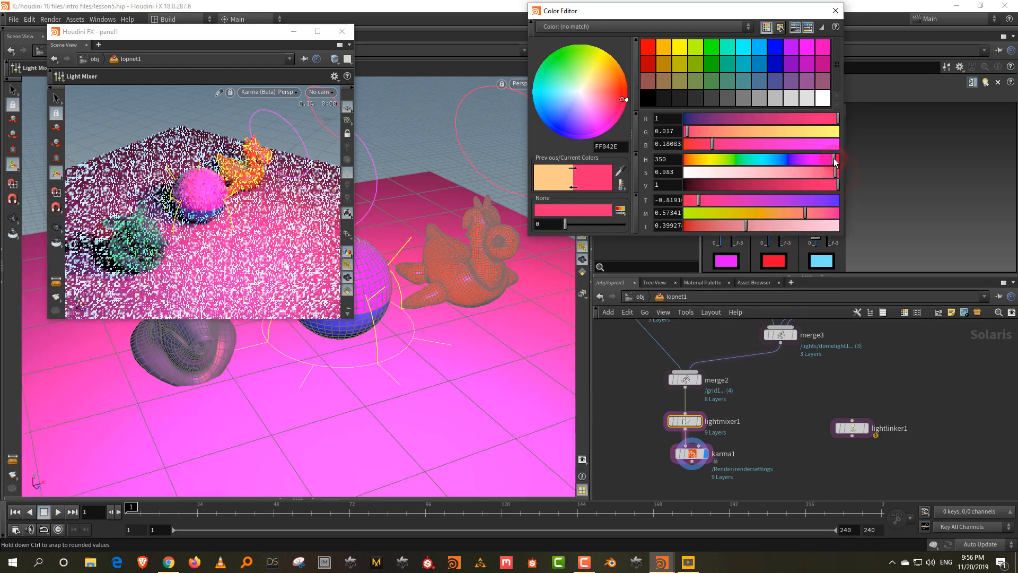
left_click(835, 11)
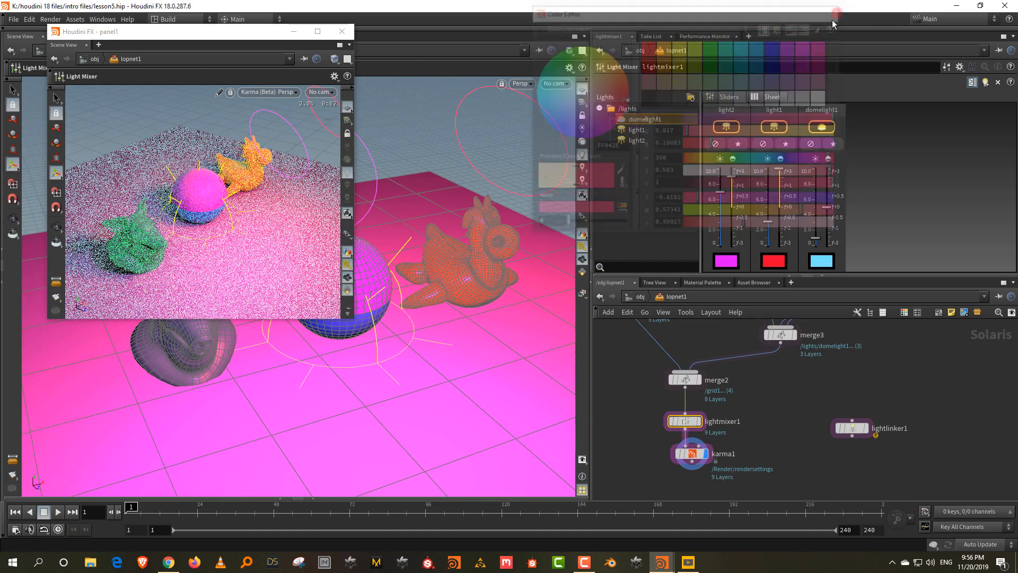
Recolor light2 blue in the Light Mixer by setting its hue to 199
left_click(726, 260)
left_click(772, 159)
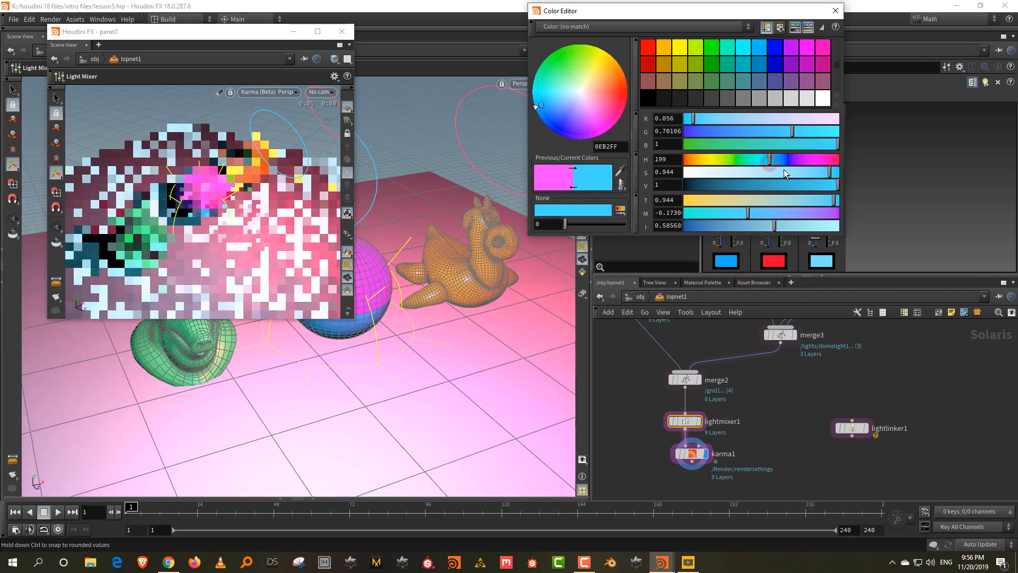
left_click(836, 10)
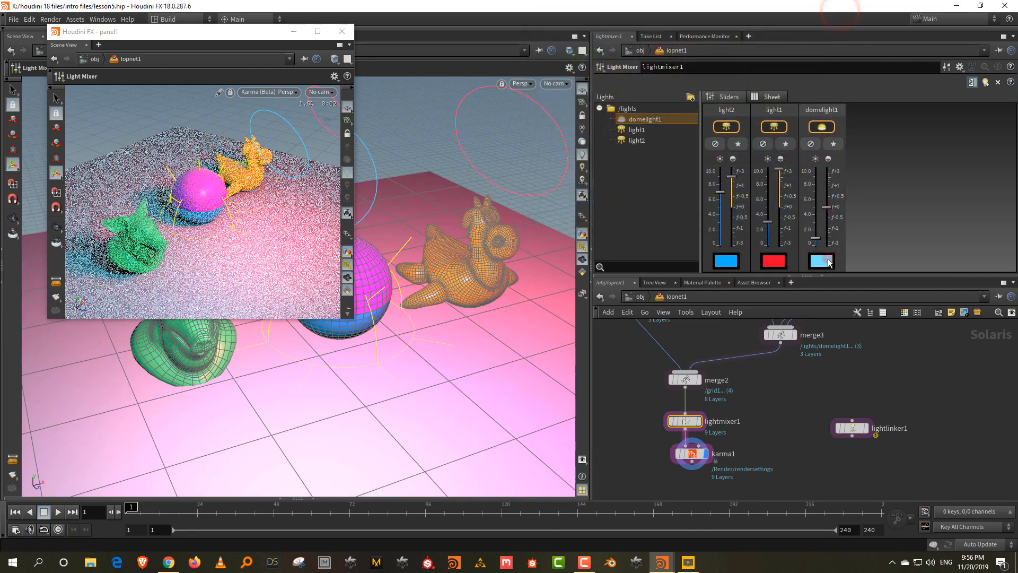
Recolor domelight1 green in the Light Mixer with hue 123 and saturation 0.785
left_click(821, 260)
left_click(739, 159)
left_click(800, 172)
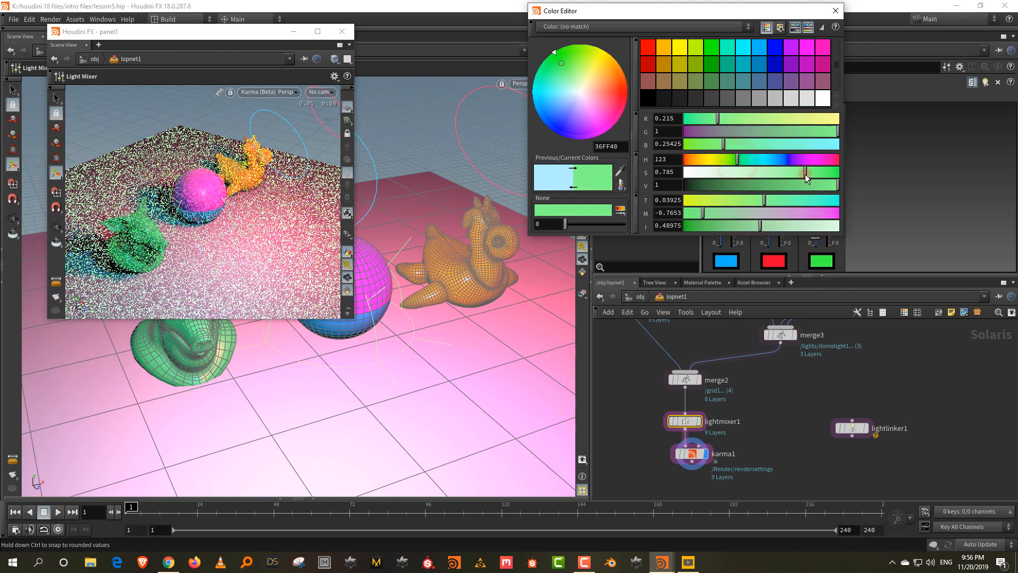
left_click(836, 11)
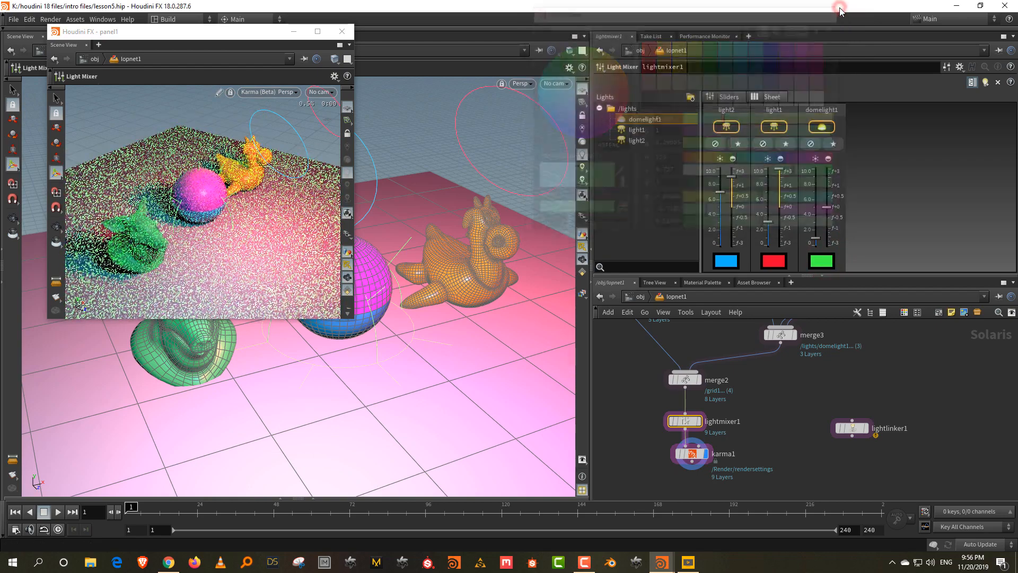
Lower light1's exposure slightly and raise both the exposure and the intensity of domelight1
mouse_move(783, 170)
left_mouse_down()
mouse_move(785, 202)
mouse_move(785, 175)
left_mouse_up()
left_click_drag(830, 211, 830, 197)
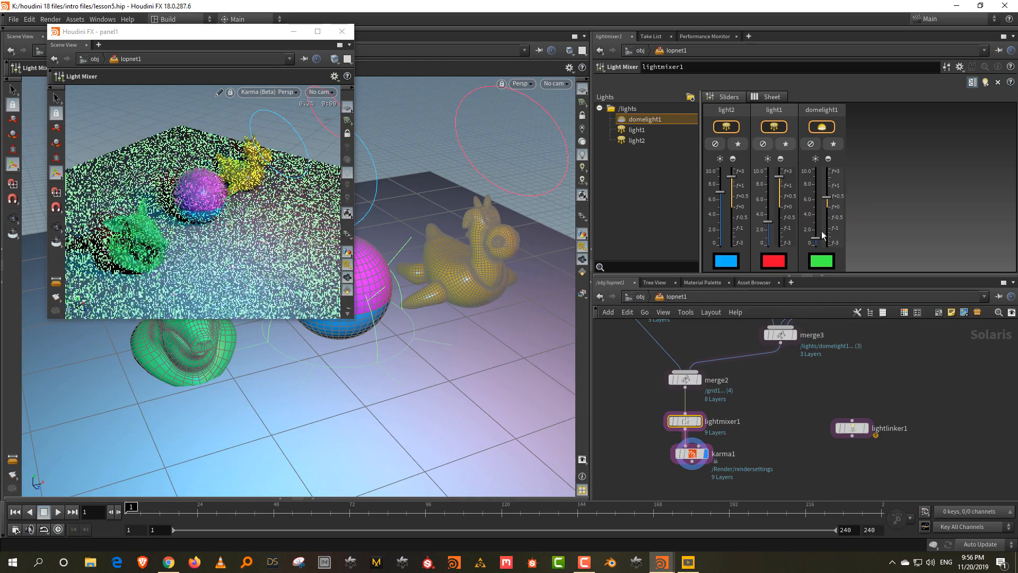
left_click_drag(818, 237, 816, 226)
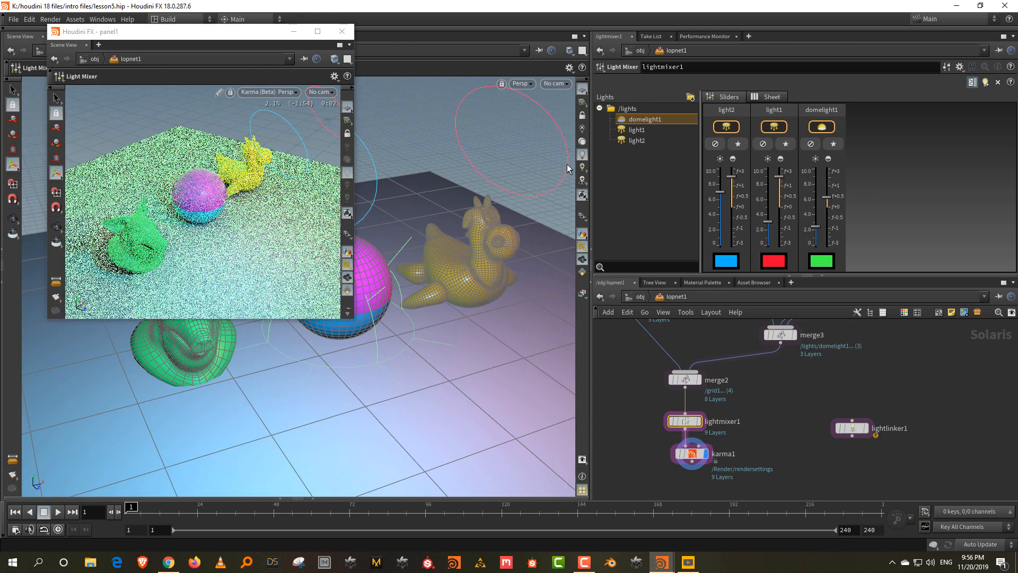
Recolor light2 yellow and rebalance the lights: light2 intensity 5.098, exposure 0.7504; light1 intensity 5.429, exposure 1.449; domelight1 intensity 2.913
left_click_drag(734, 181, 733, 197)
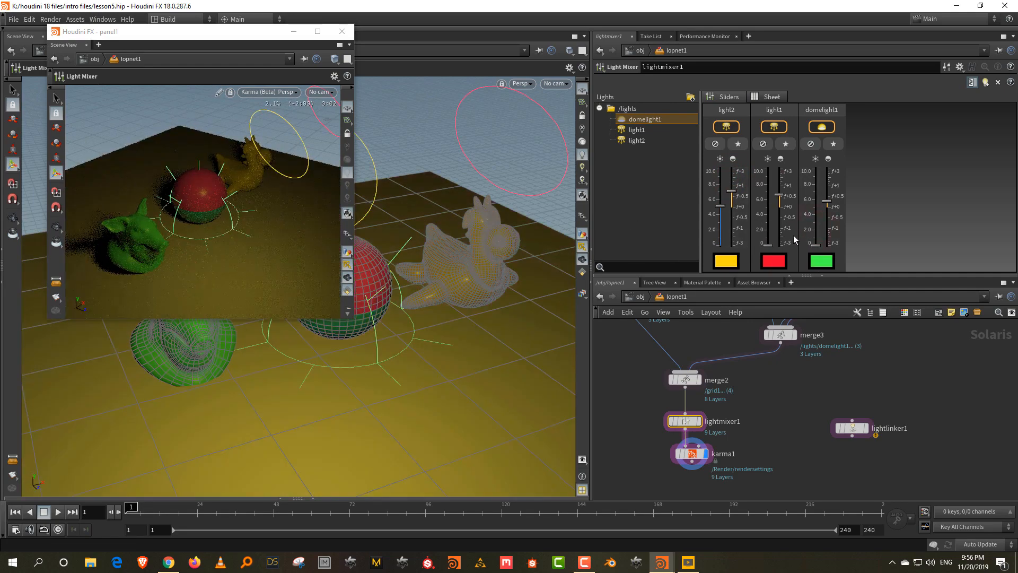
mouse_move(722, 209)
left_mouse_down()
mouse_move(721, 198)
mouse_move(721, 208)
left_mouse_up()
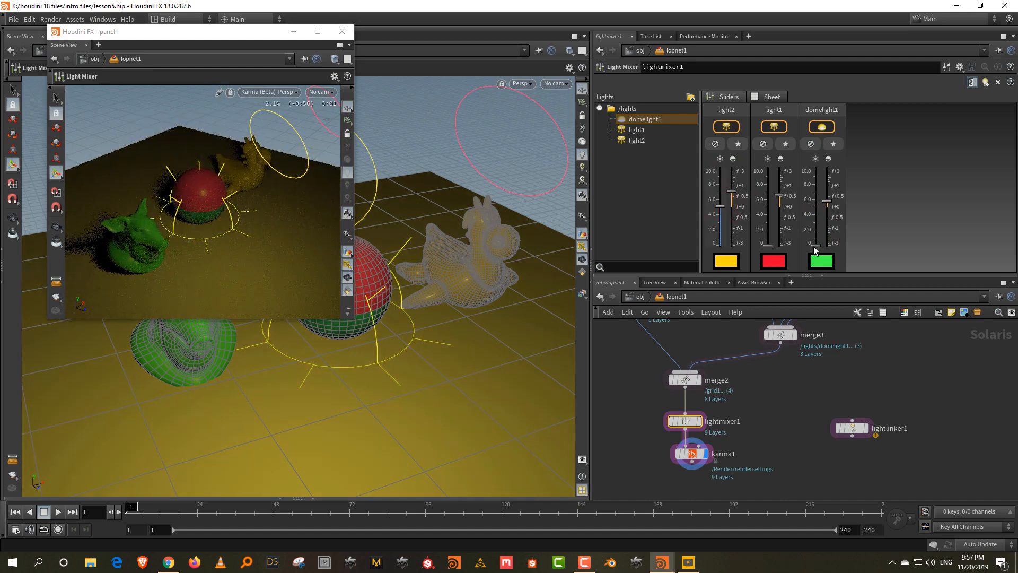
left_click_drag(768, 245, 779, 183)
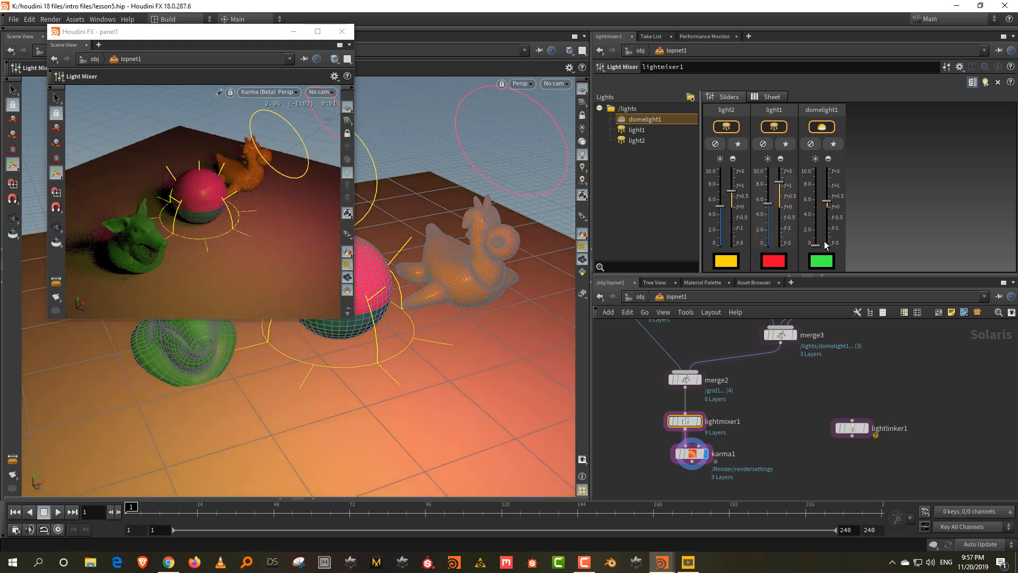
left_click_drag(820, 245, 818, 227)
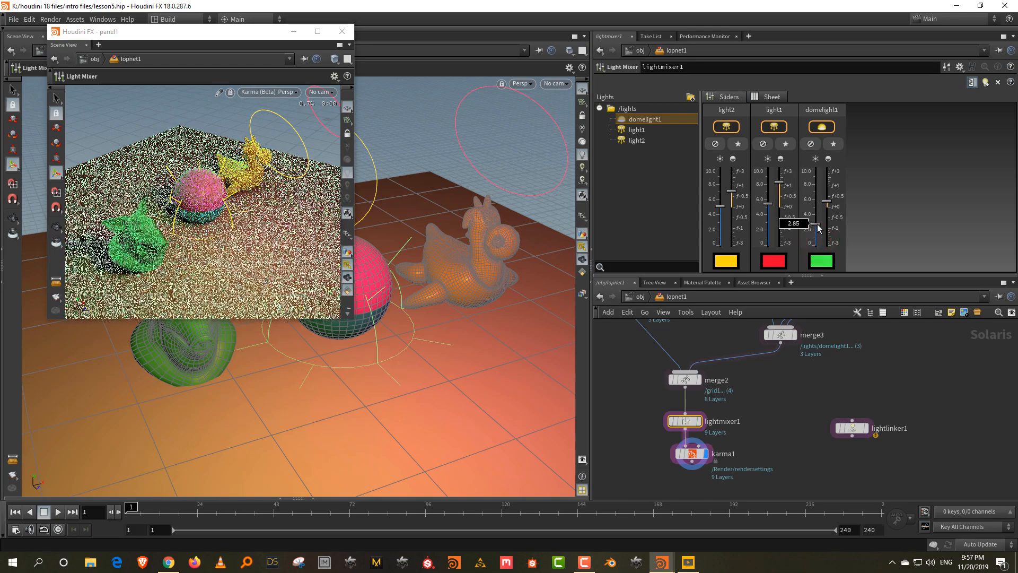
Check the light values in the Light Mixer's sheet view, return to the sliders and lower domelight1's exposure to -0.036
left_click(770, 99)
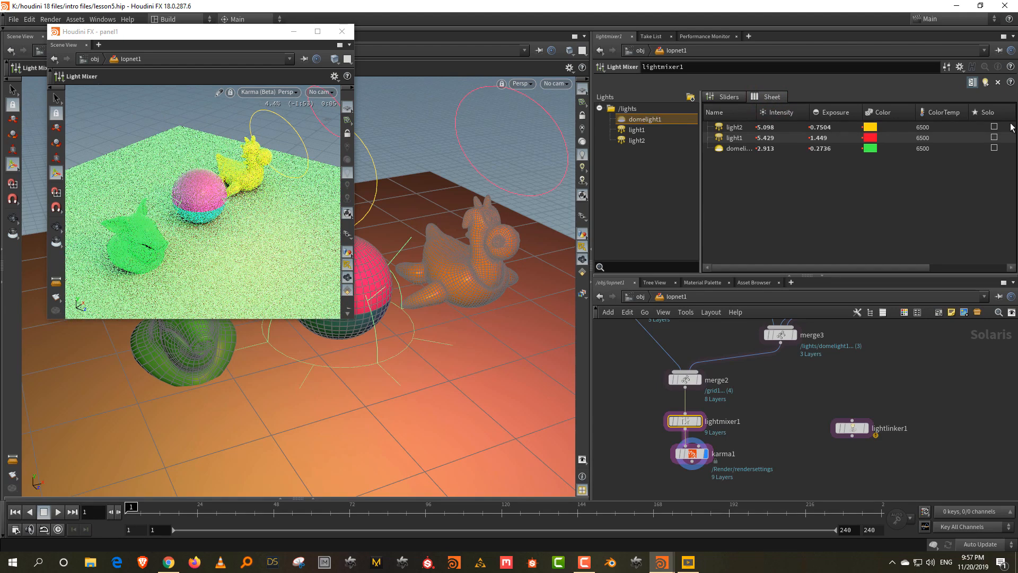
left_click(715, 98)
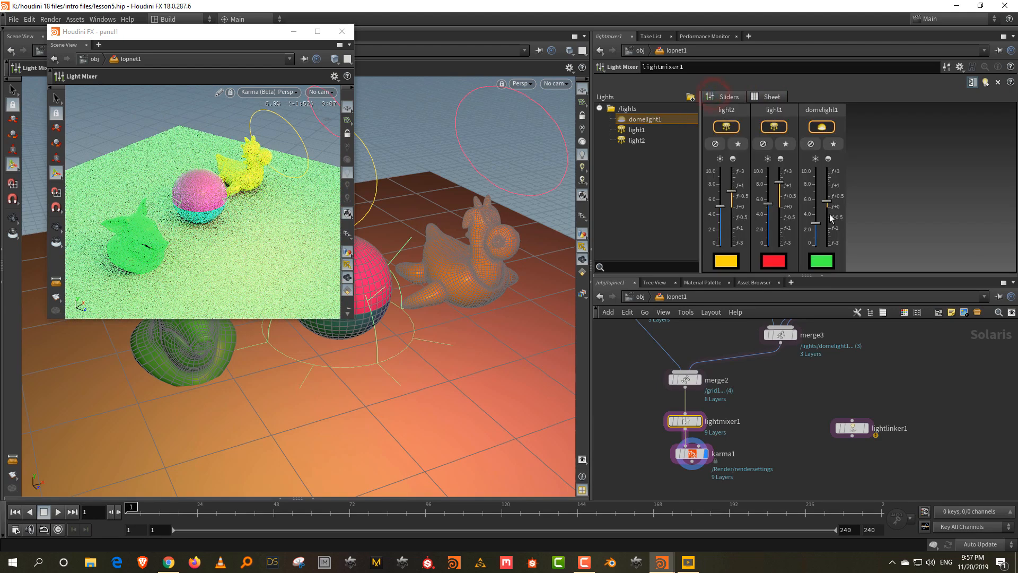
left_click_drag(829, 205, 830, 211)
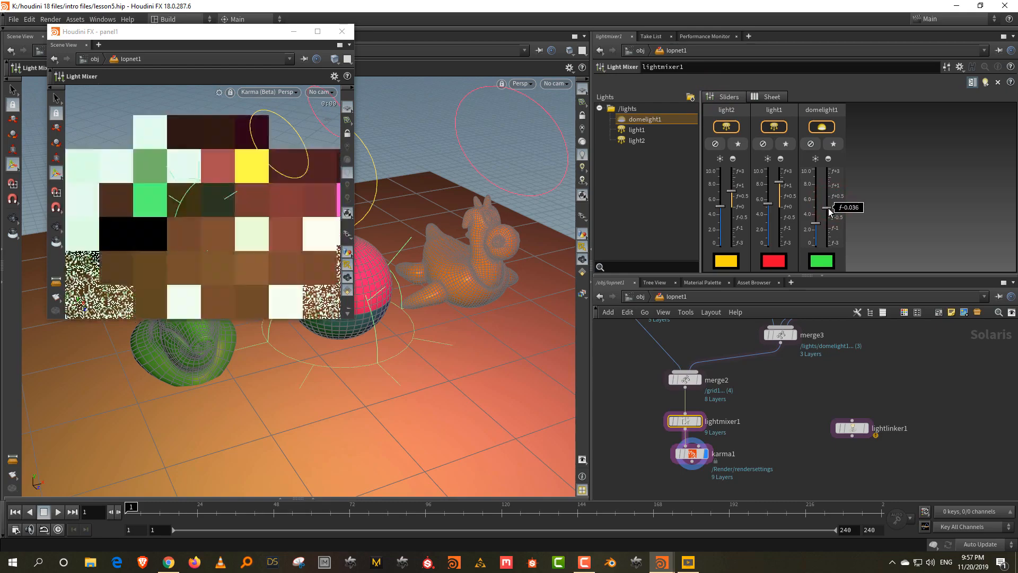
Solo light2, light1 and domelight1 in turn from the sheet view to preview each light's contribution
left_click(767, 97)
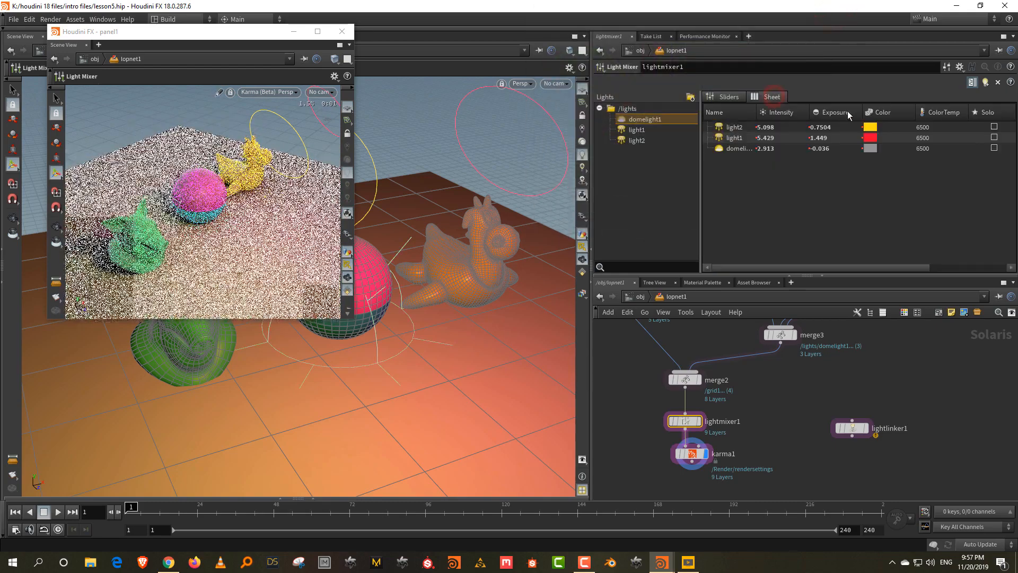
left_click(994, 127)
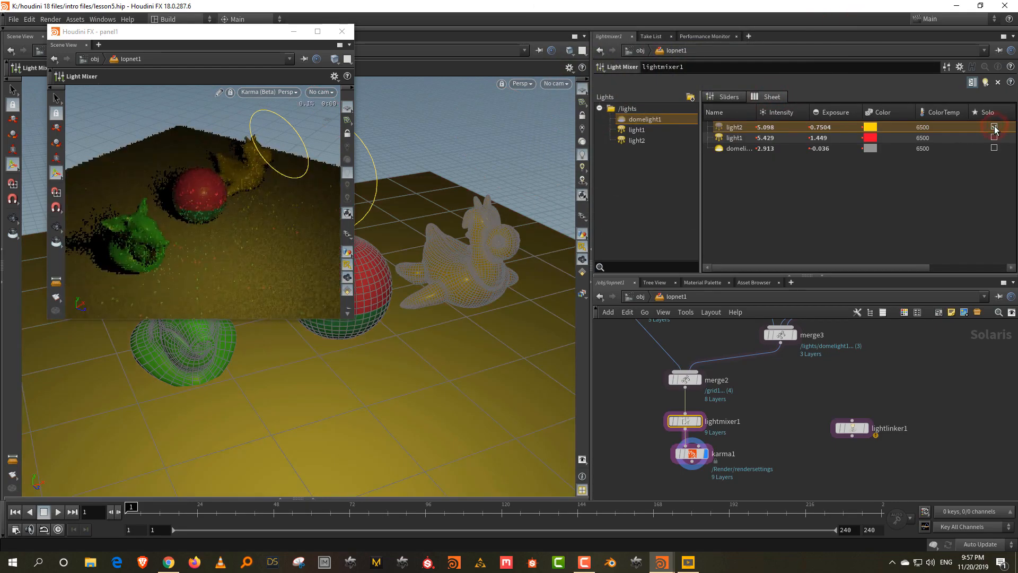
left_click(990, 138)
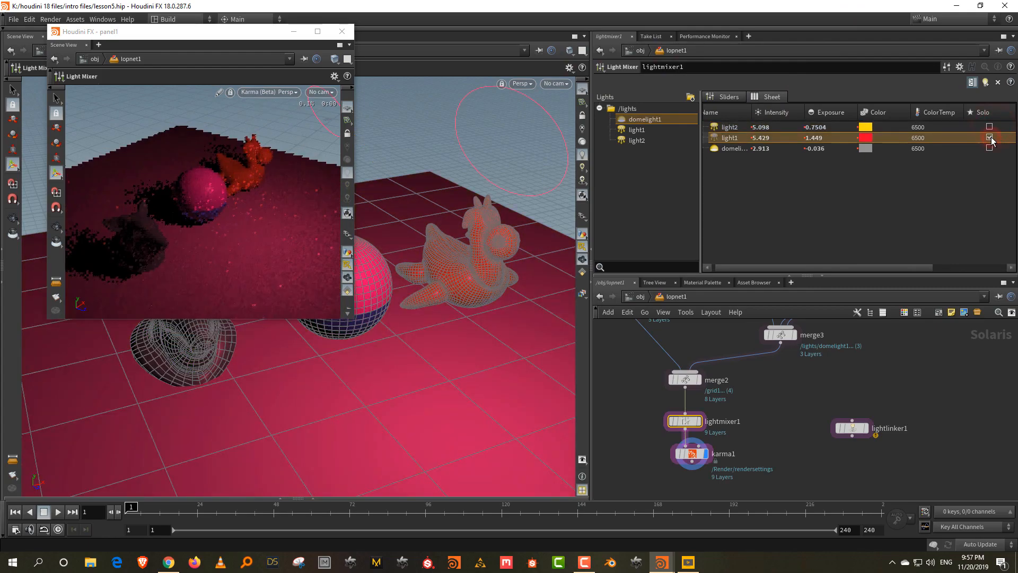
left_click(990, 149)
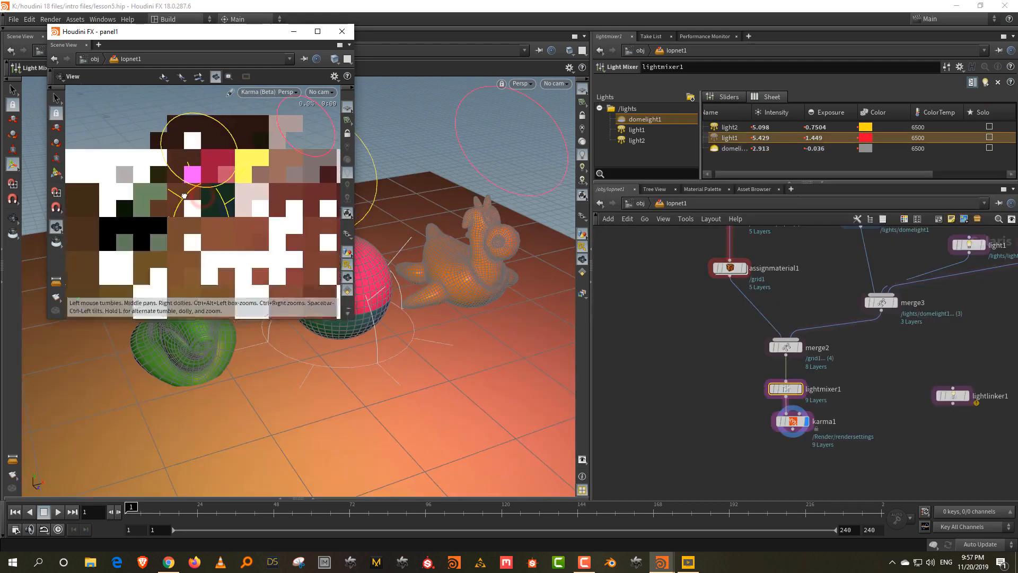
Orbit the floating preview to view the objects from another side and switch its renderer from Karma to Houdini GL
left_click_drag(218, 196, 252, 188)
left_click(269, 91)
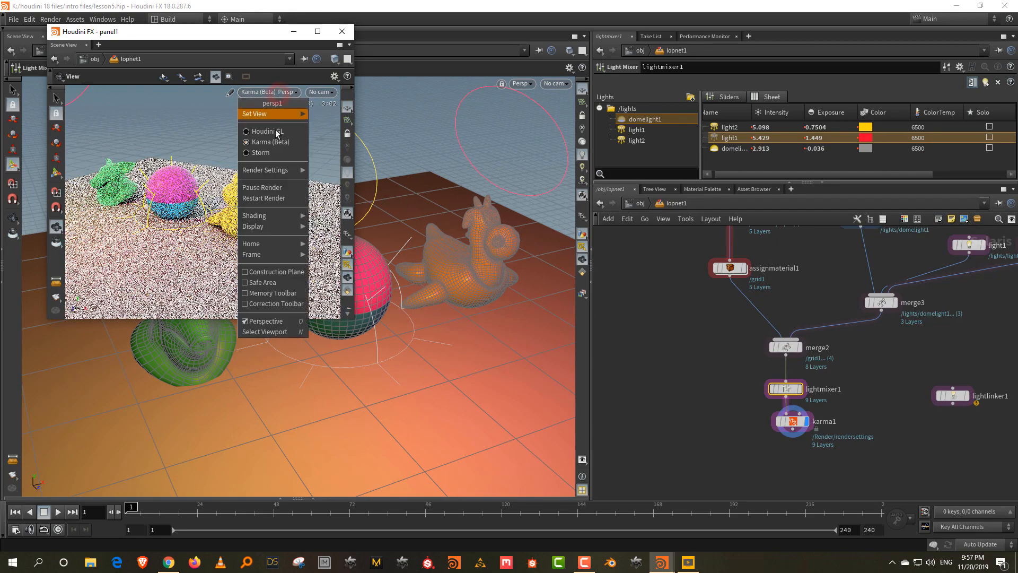
left_click(267, 131)
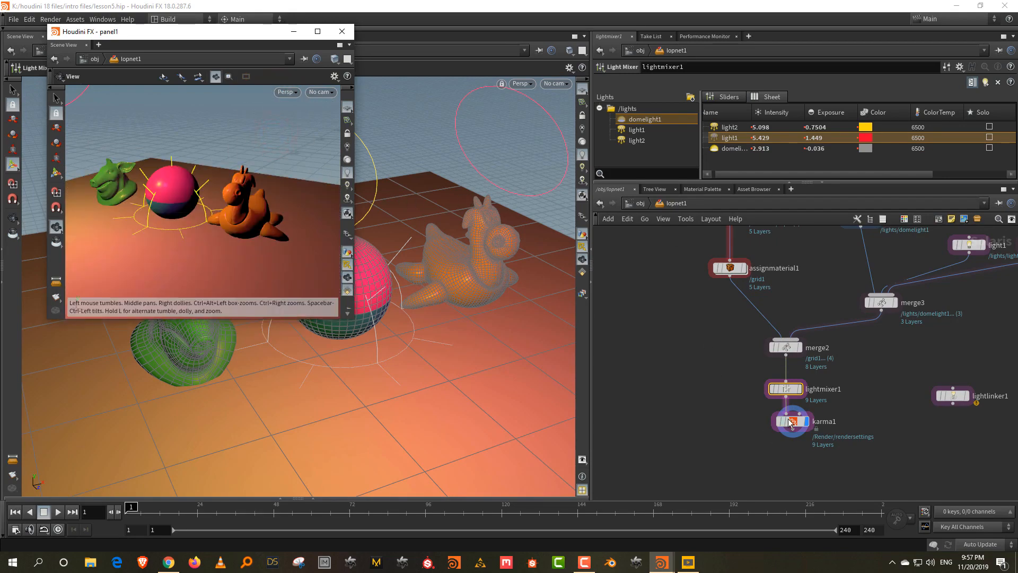
Move karma1 down and insert a Camera node on the wire between lightmixer1 and karma1
left_click_drag(790, 422, 790, 464)
key("Tab")
type("c")
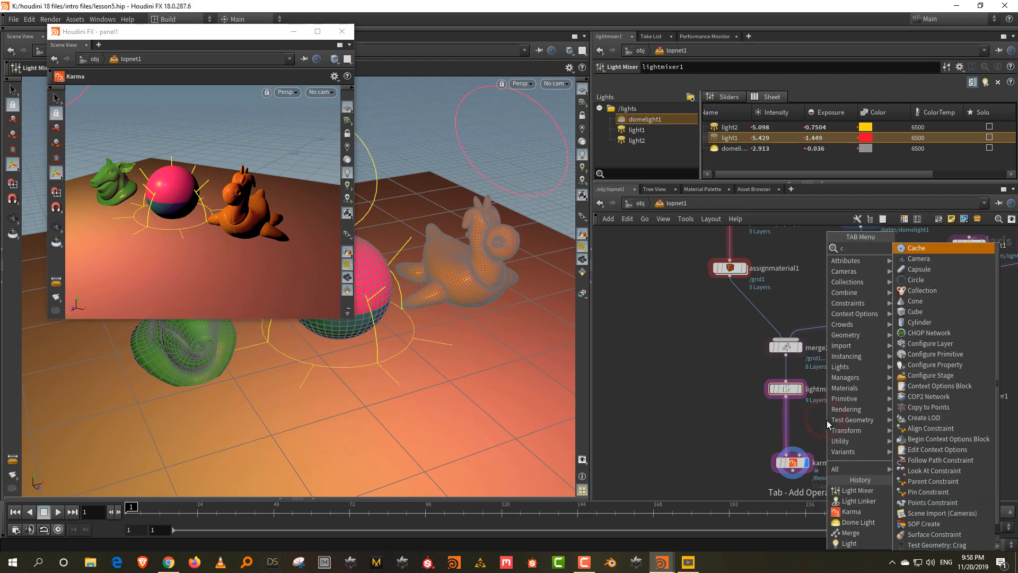
type("amer")
left_click(909, 246)
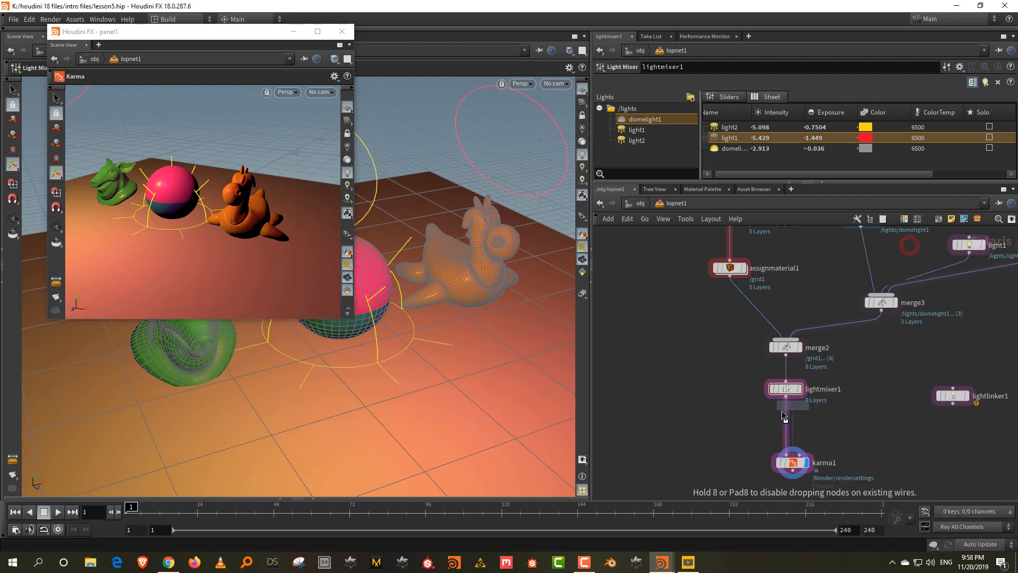
left_click(784, 426)
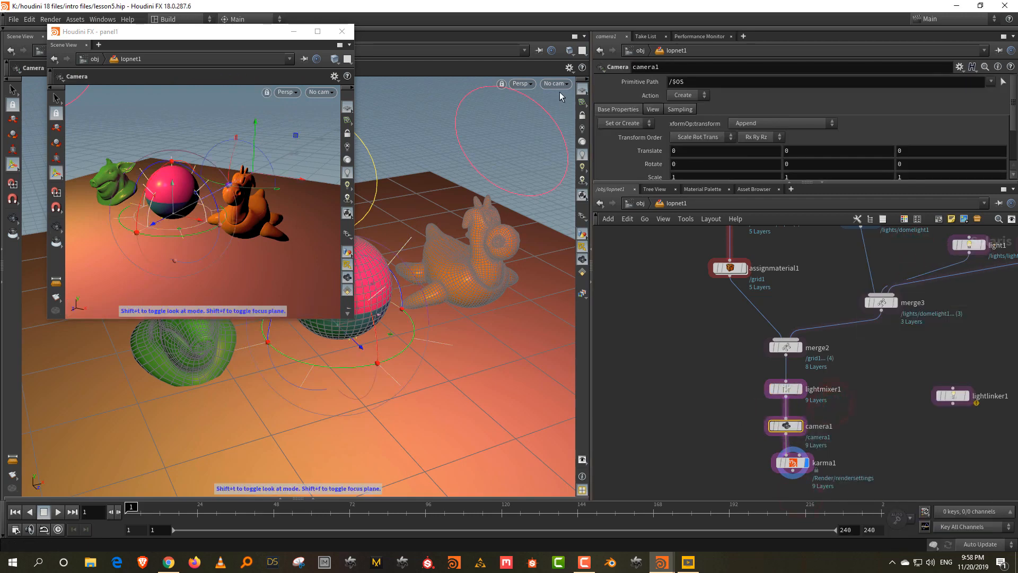
Look through camera1 in the main viewport, lock it to the view and frame the objects, then check its view and sampling properties
left_click(554, 83)
left_click(568, 104)
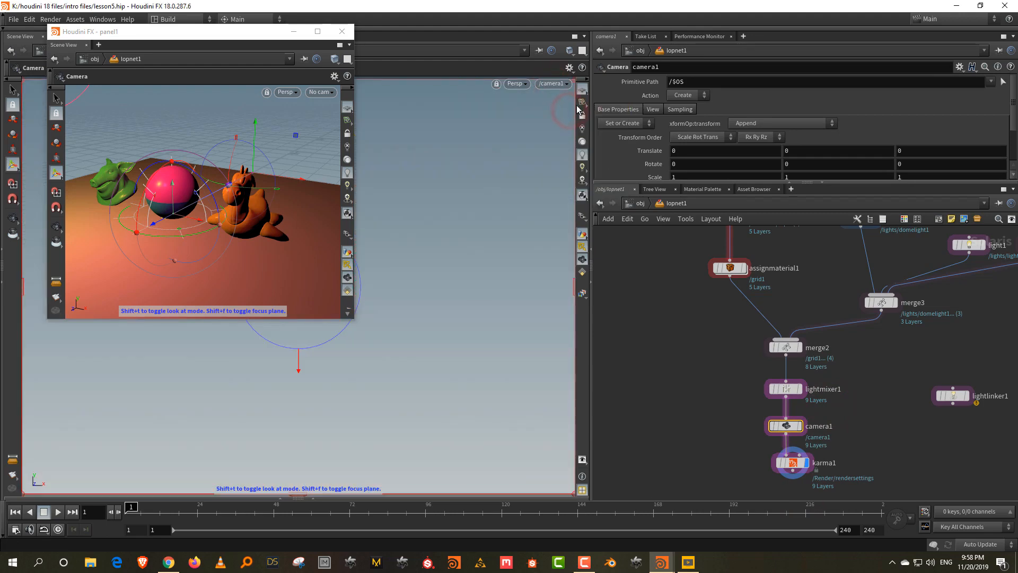
key("Escape")
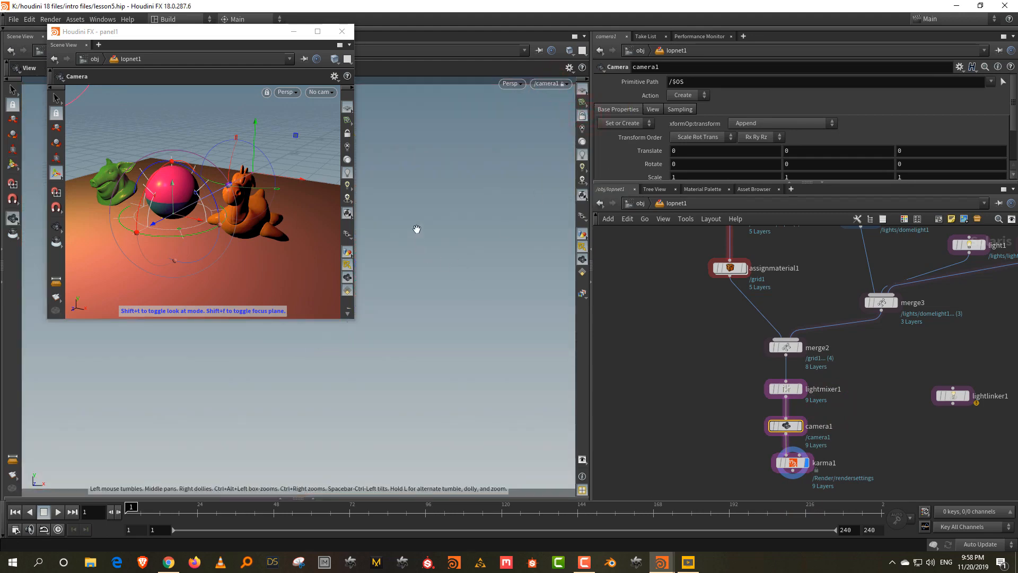
left_click_drag(417, 228, 424, 418)
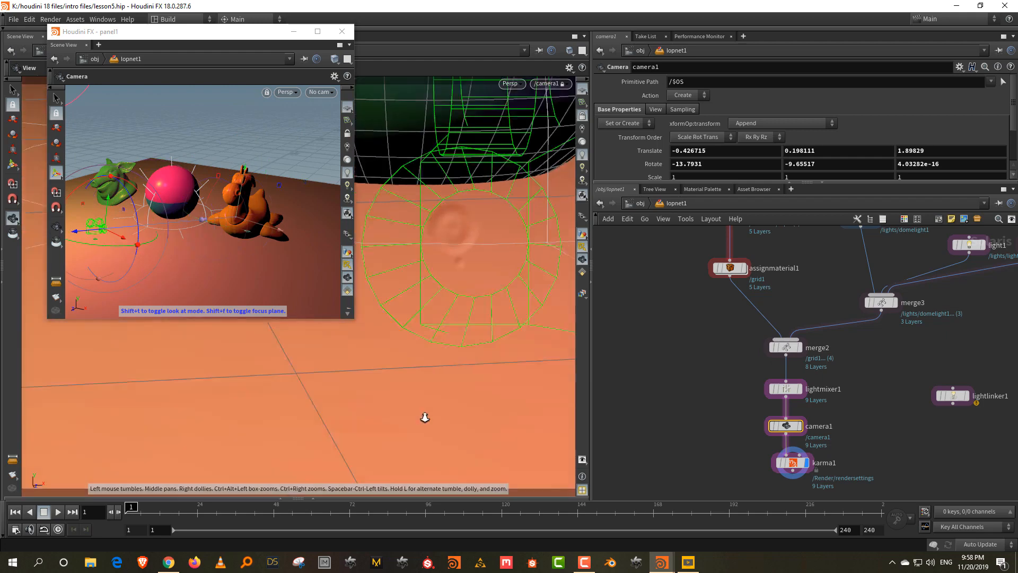
right_click_drag(425, 417, 409, 464)
middle_click_drag(443, 175, 378, 328)
left_click_drag(413, 318, 445, 320)
right_click_drag(444, 320, 503, 217)
left_click(660, 111)
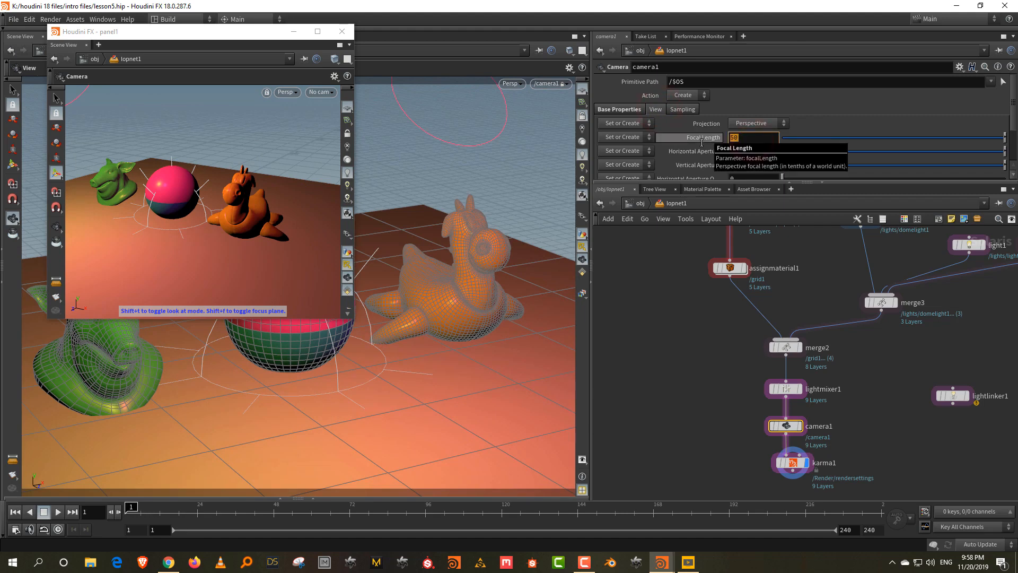
key("Return")
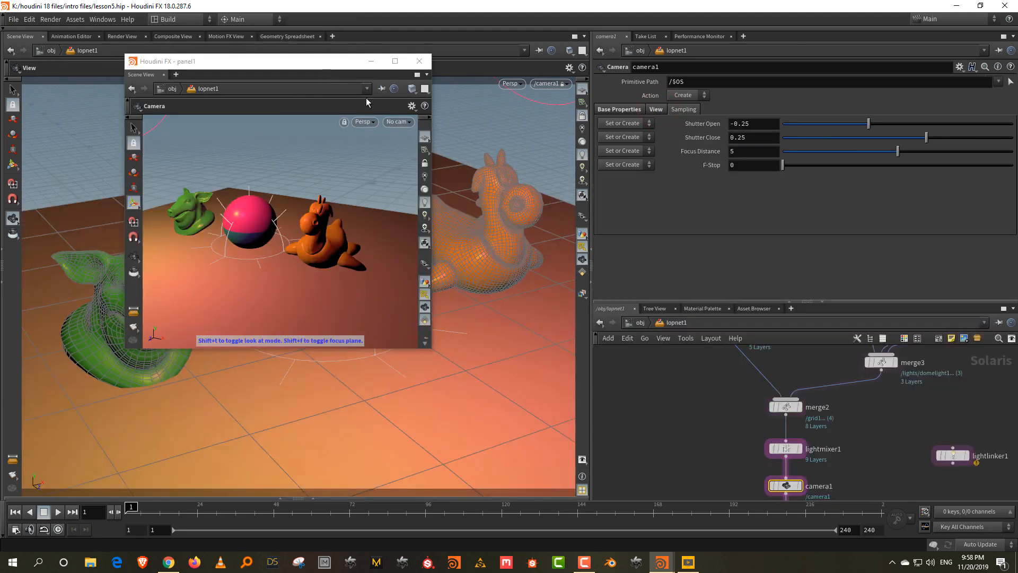
Set the floating preview panel to look through camera1
left_click(397, 122)
left_click(409, 151)
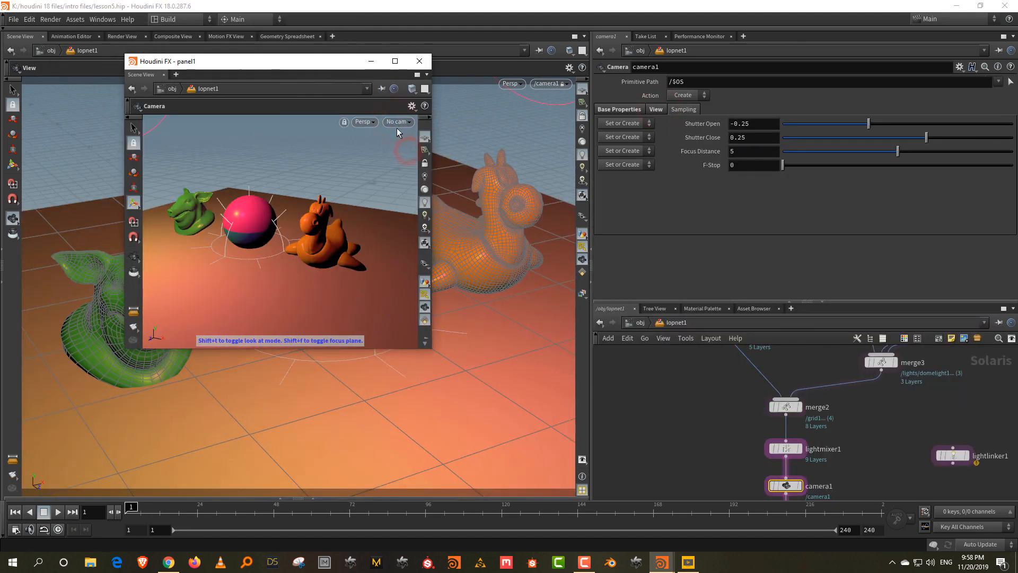
left_click(396, 125)
left_click(411, 145)
Preview the camera1 view with Karma in the floating panel, then return its renderer to Houdini GL
left_click(357, 122)
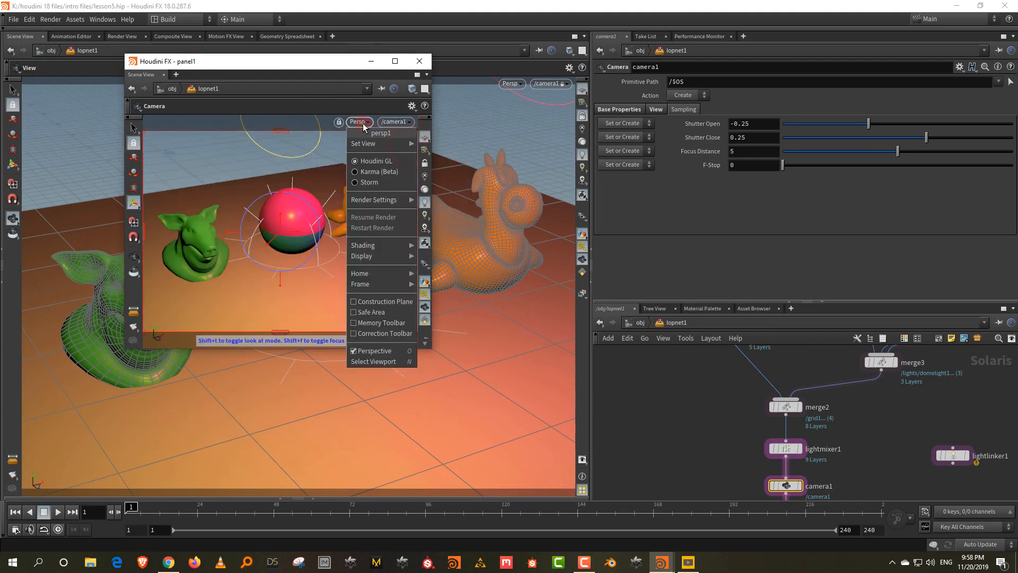
left_click(387, 153)
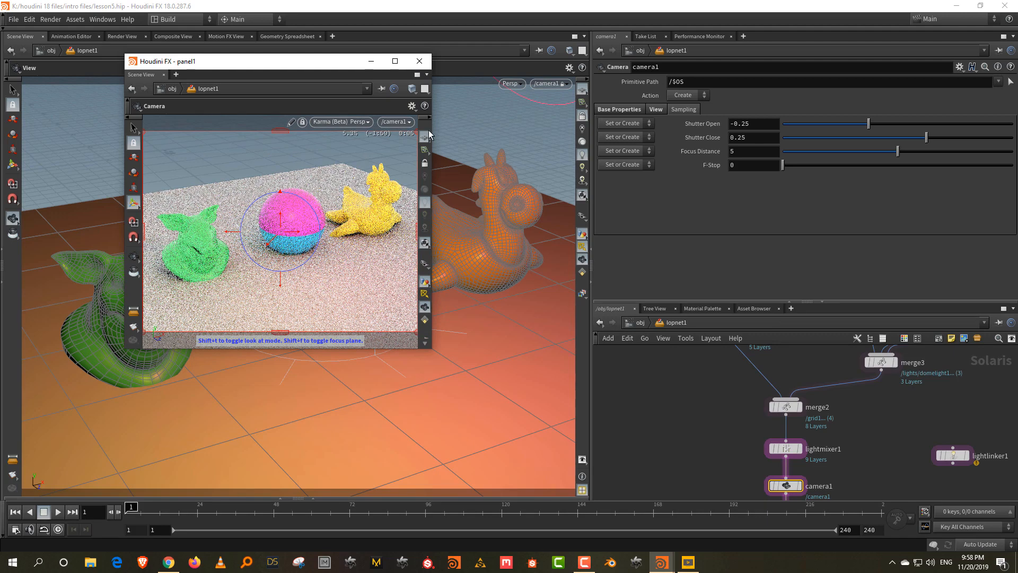
left_click(354, 121)
left_click(348, 162)
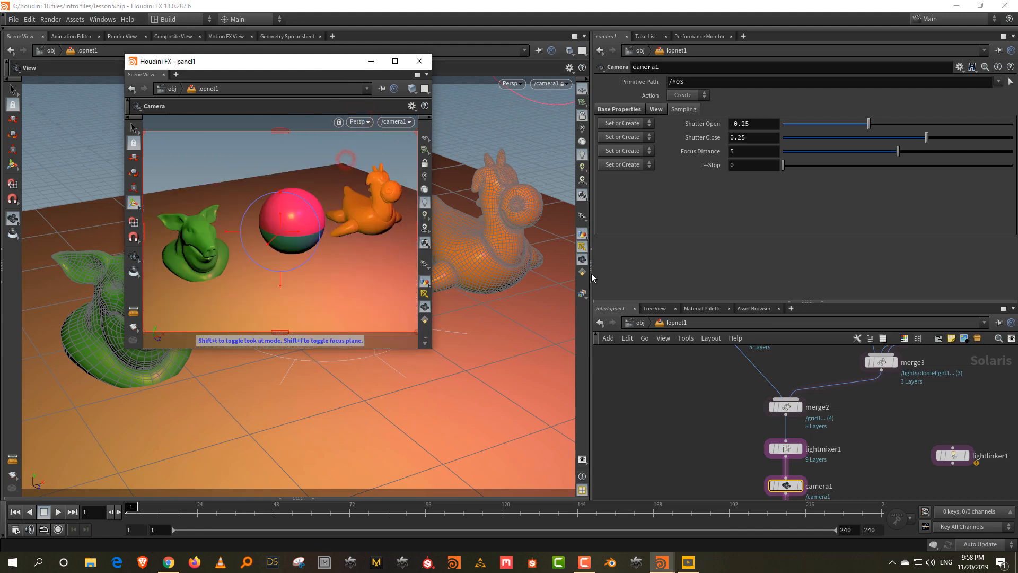
Select the karma1 node and set its rendering Pixel Samples to 4
left_click_drag(707, 302, 707, 193)
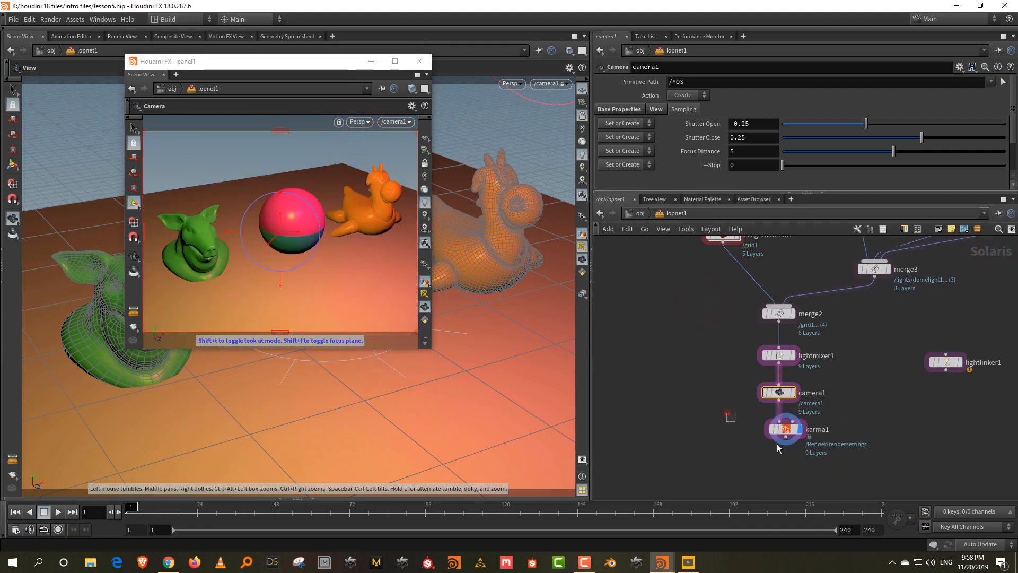
left_click(784, 429)
left_click_drag(768, 192, 749, 303)
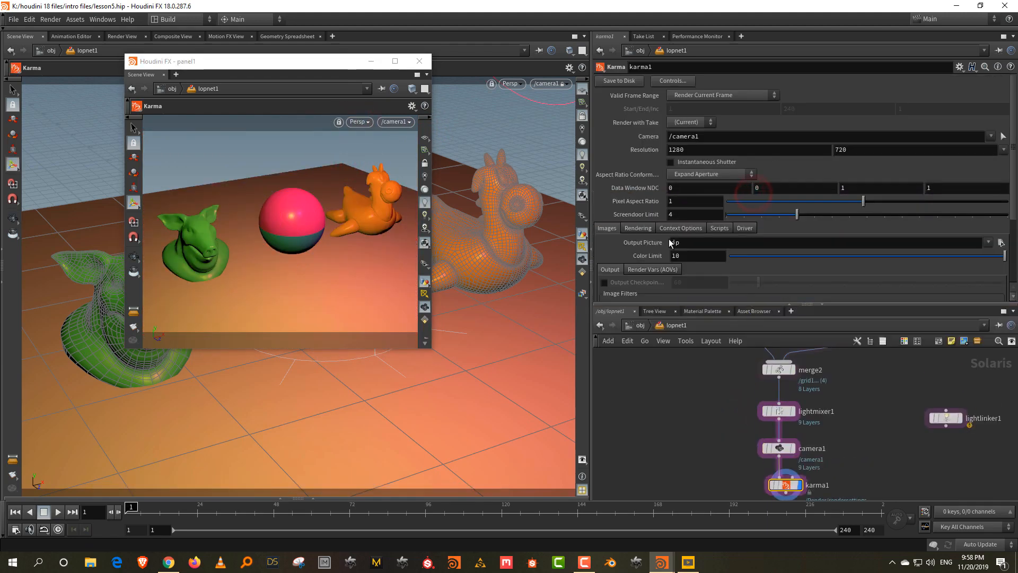
scroll(613, 248, "down", 2)
left_click(638, 201)
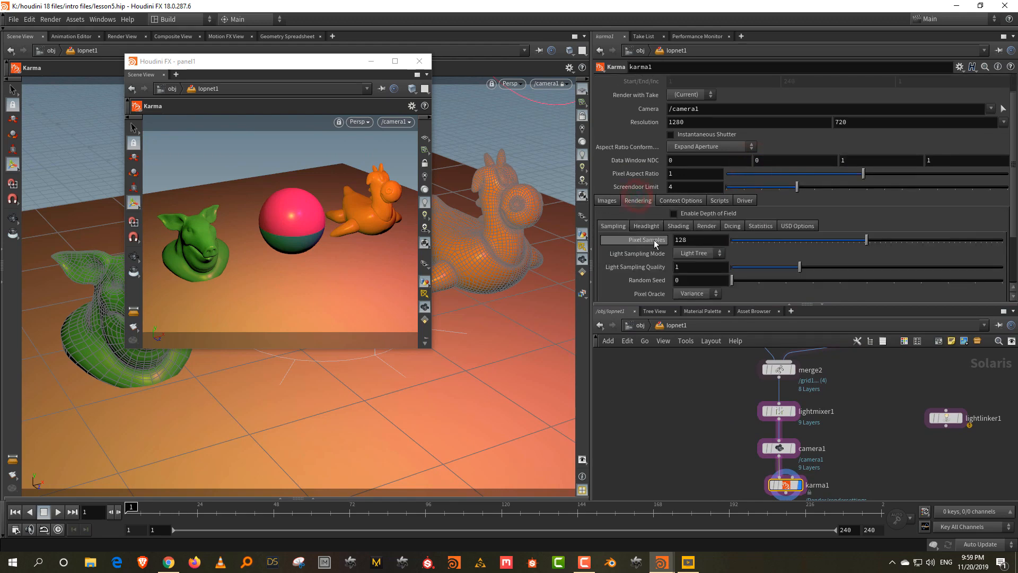
scroll(654, 240, "down", 3)
scroll(654, 224, "down", 2)
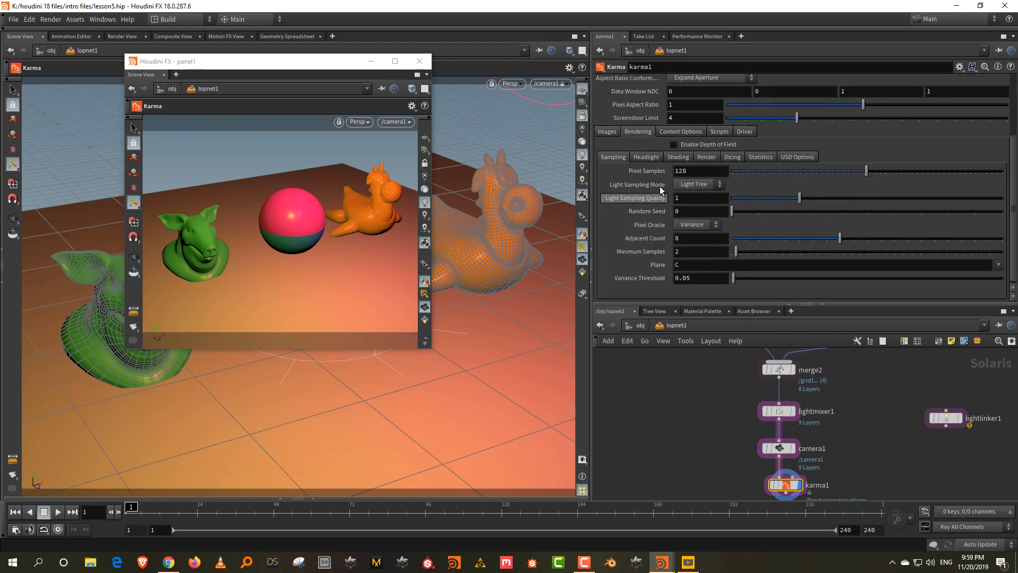
mouse_move(660, 174)
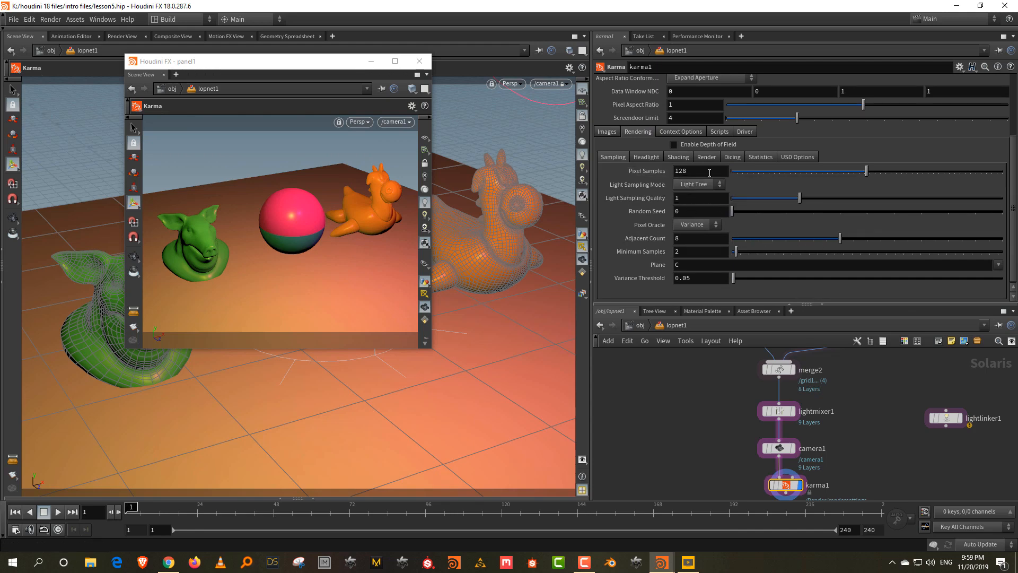
left_click(692, 171)
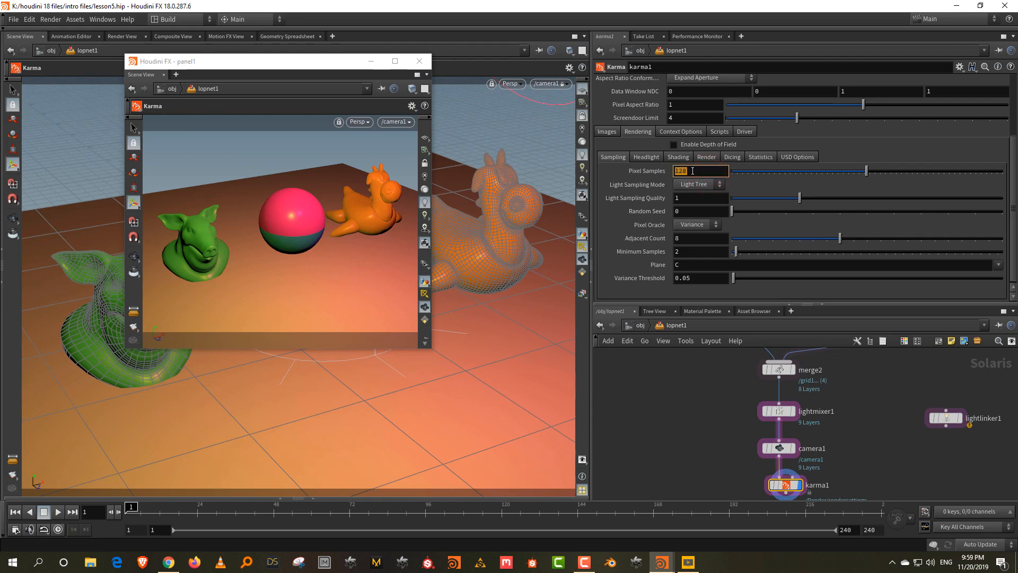
type("4")
key("Return")
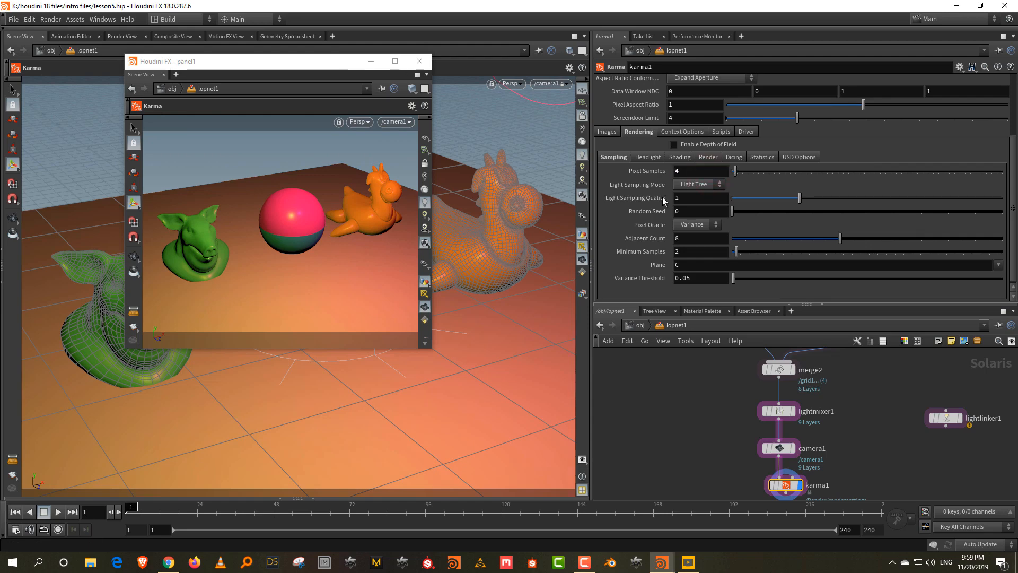
Set karma1's output picture to a sequence of .exr files and remove the render folder, giving $HIP/$HIPNAME.$OS.$F4.exr
scroll(643, 209, "up", 3)
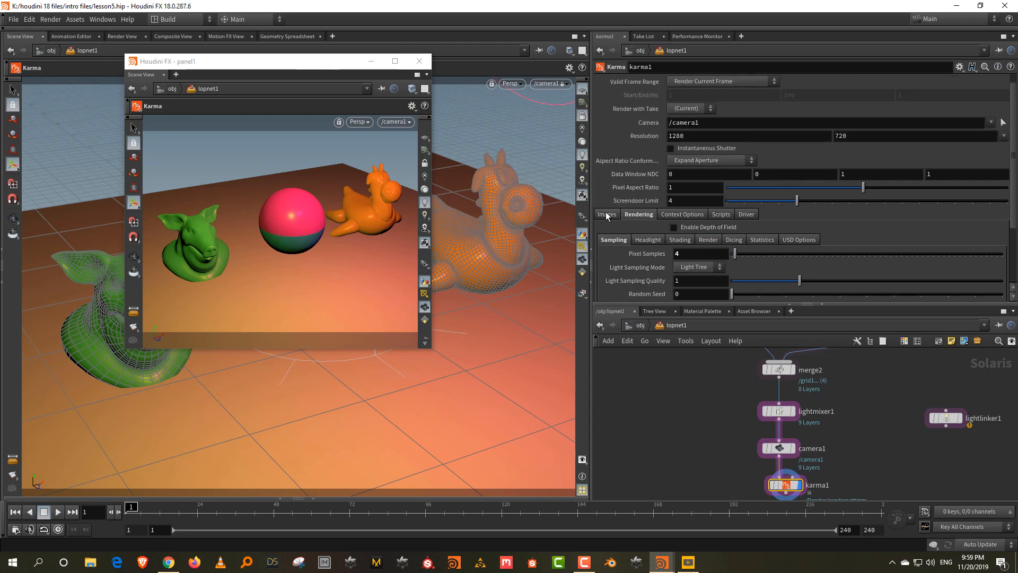
left_click(606, 215)
left_click(988, 229)
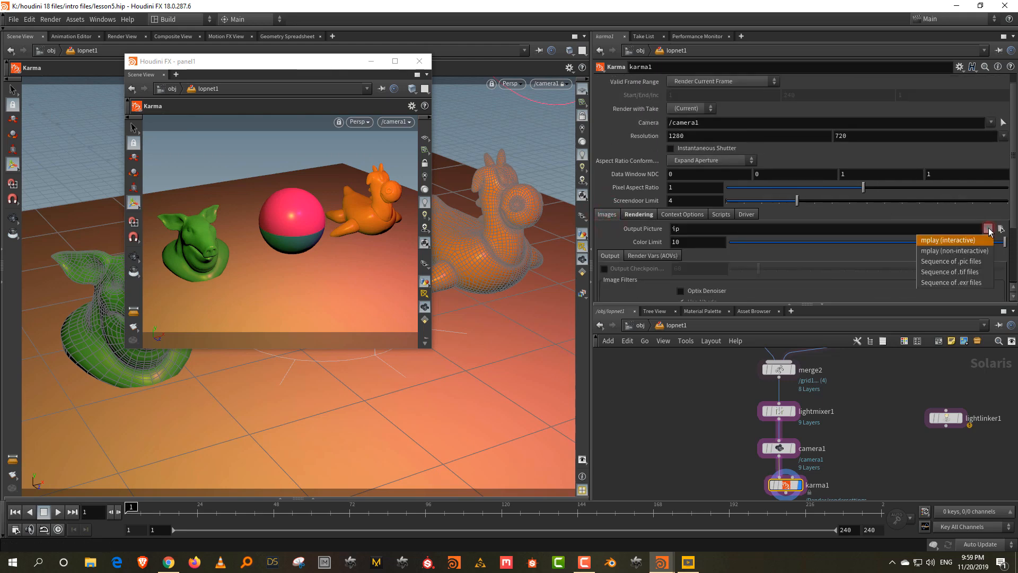
left_click(977, 283)
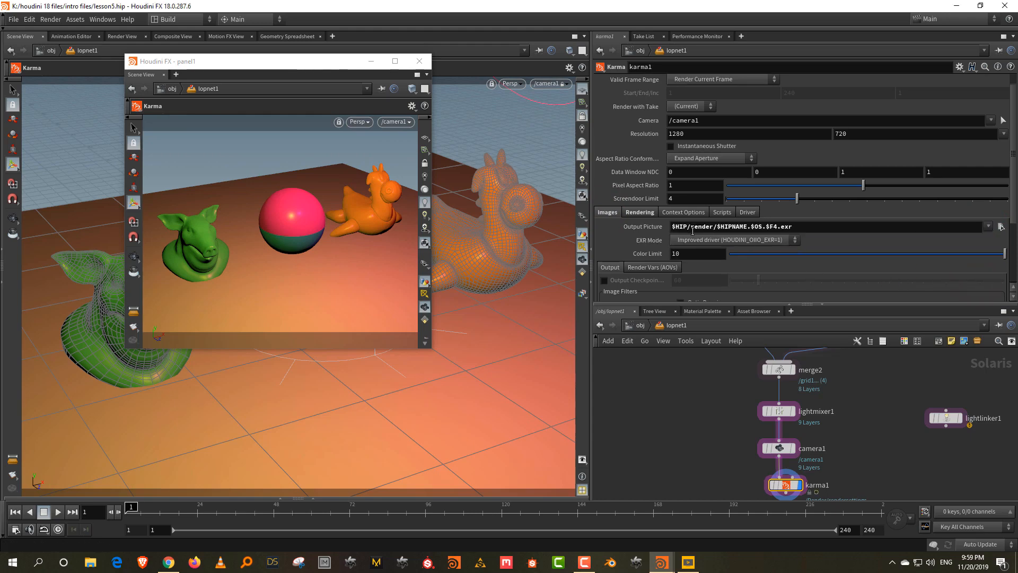
left_click_drag(689, 231, 892, 206)
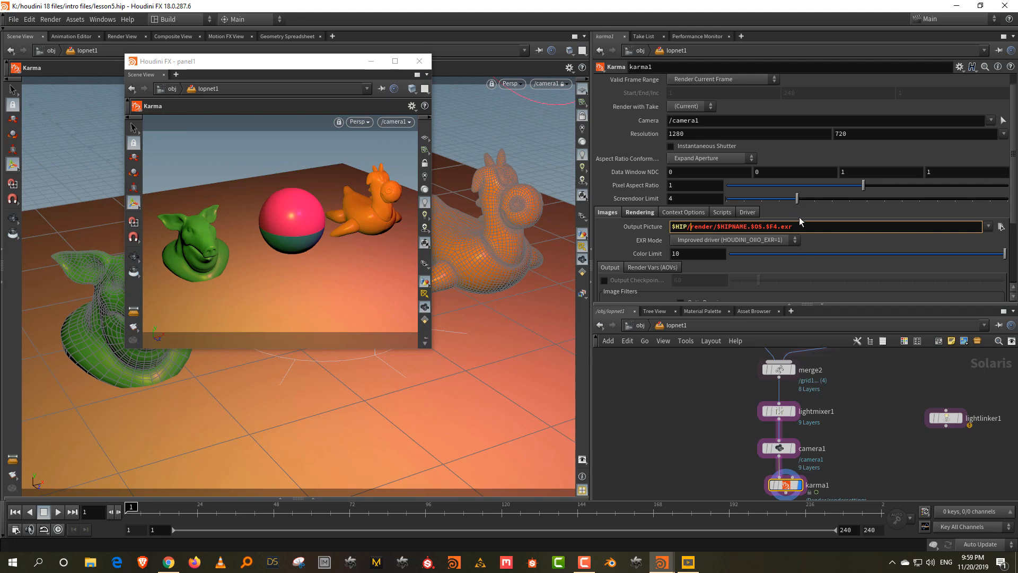
key("Delete")
key("Delete")
key("Delete")
key("Delete")
key("Delete")
key("Delete")
key("Delete")
key("Return")
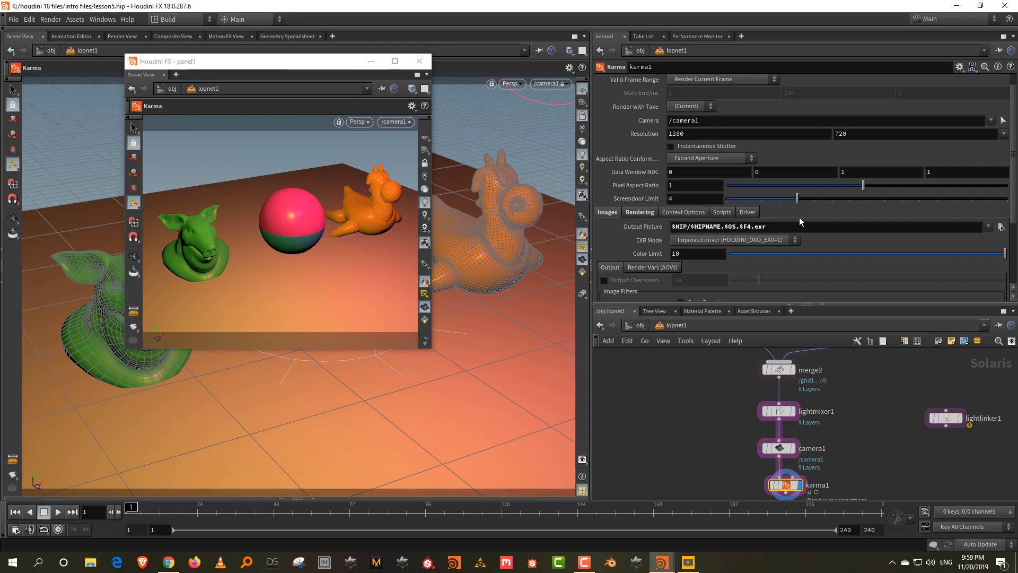
Change the output picture's file extension to jpg
left_click(756, 227)
key("BackSpace")
key("BackSpace")
key("BackSpace")
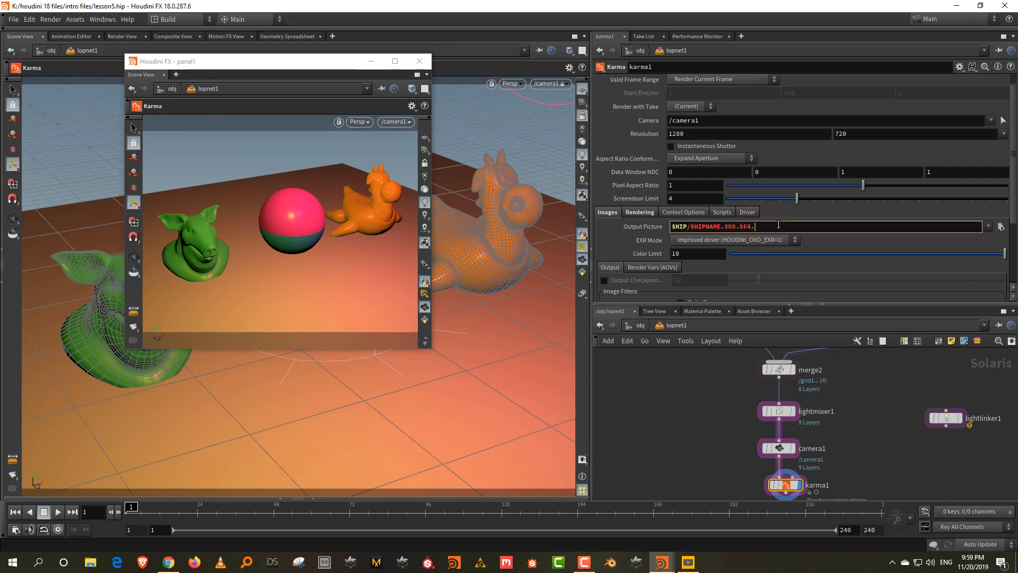
type("jpg")
key("Return")
Set karma1's render resolution to 640 by 480
left_click(684, 136)
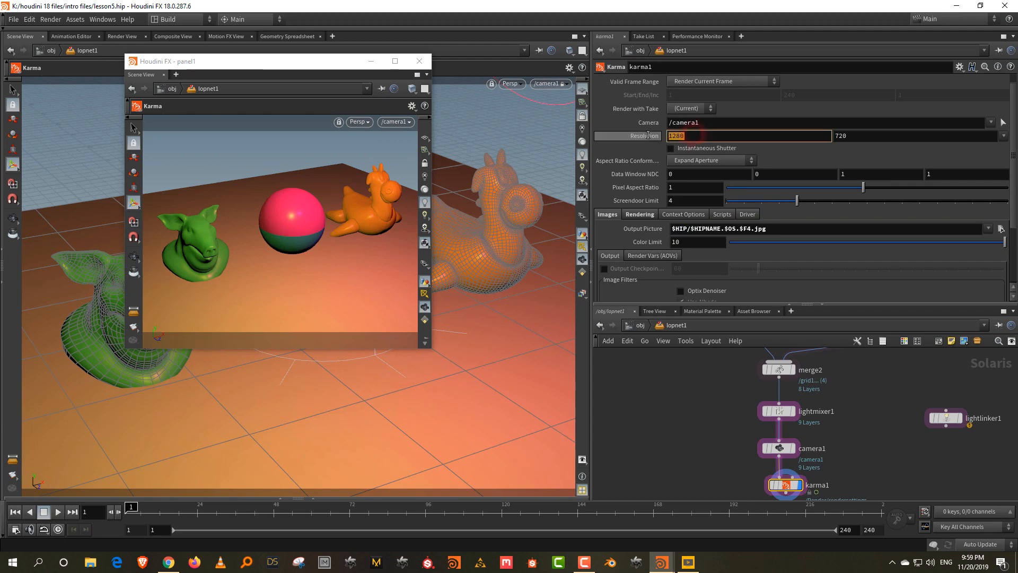
type("640")
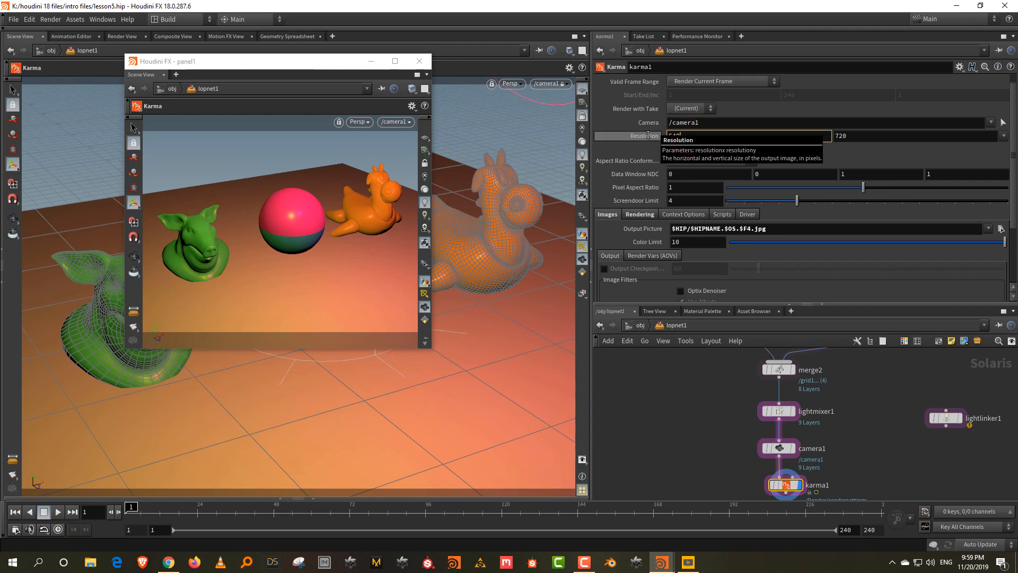
key("Tab")
type("480")
key("Return")
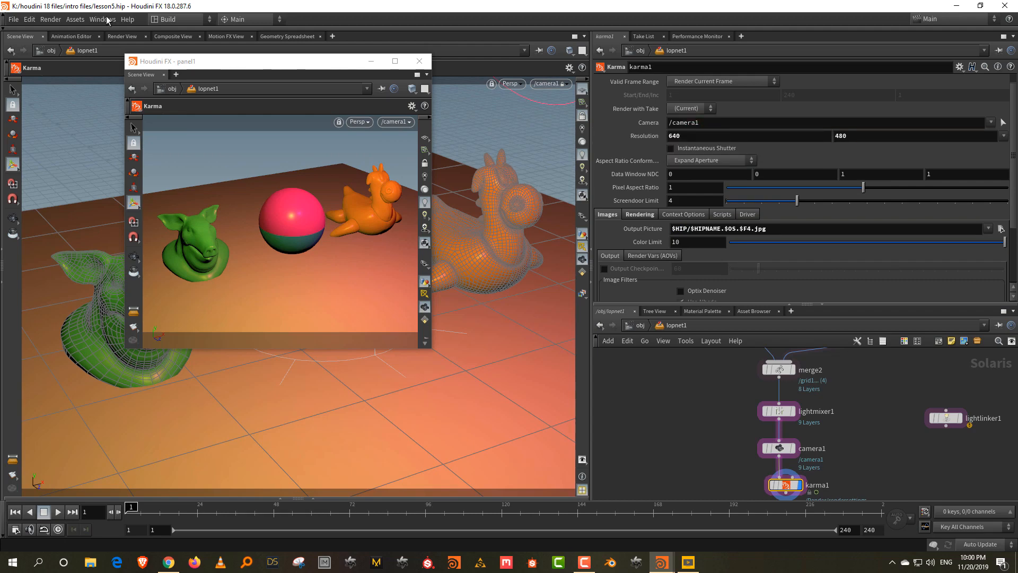
Open the render scheduler window and save the scene file
left_click(51, 19)
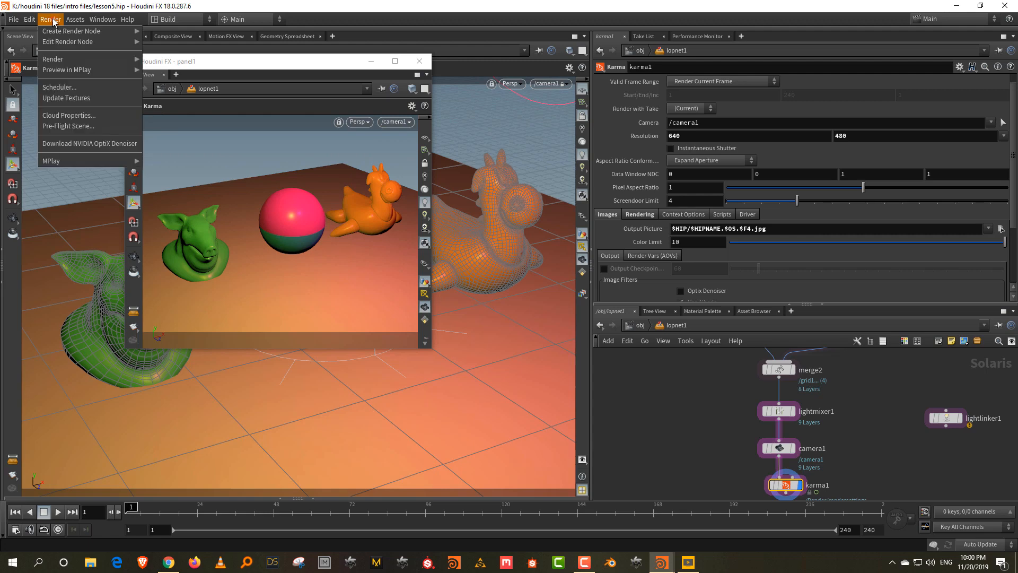
left_click(59, 86)
left_click_drag(228, 39, 288, 43)
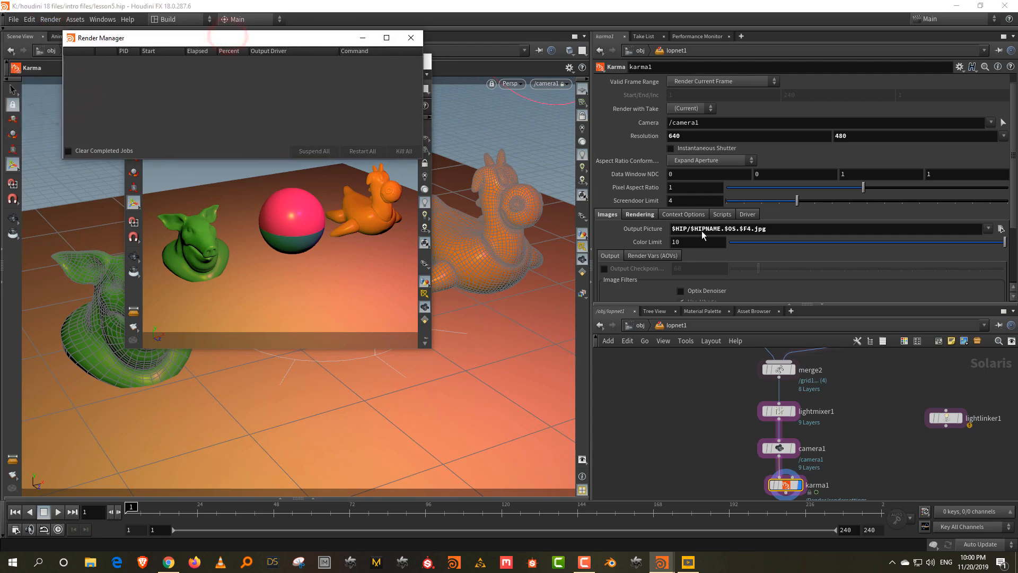
left_click(13, 19)
left_click(31, 72)
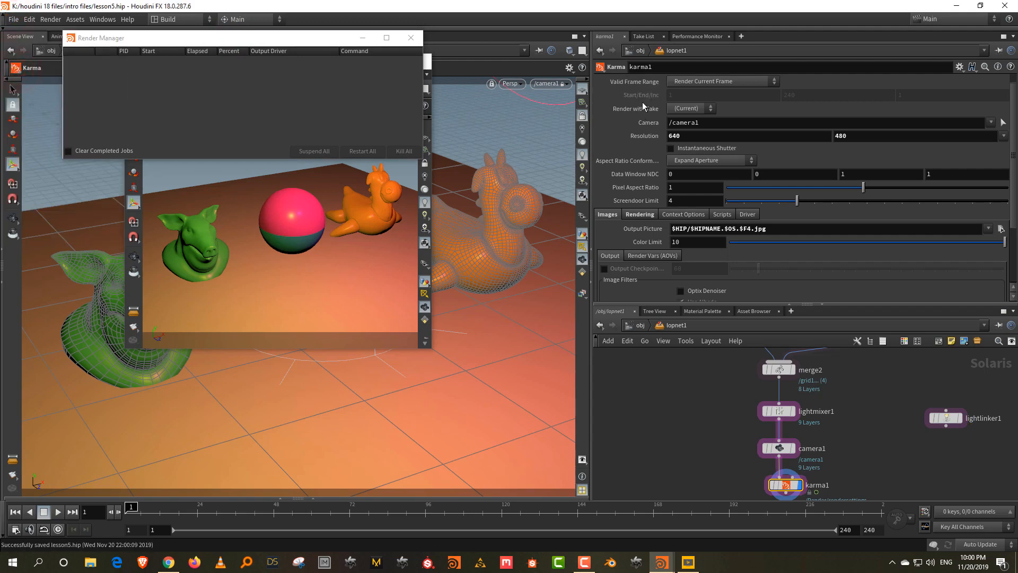
Check that karma1 renders from /camera1 and render the current frame to disk
scroll(641, 102, "up", 1)
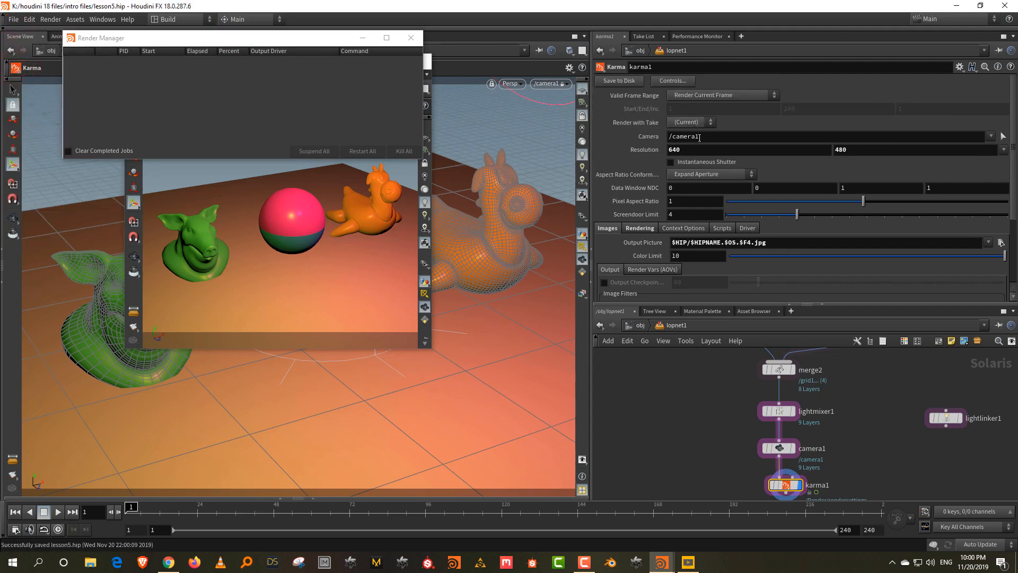
left_click(991, 137)
left_click(984, 119)
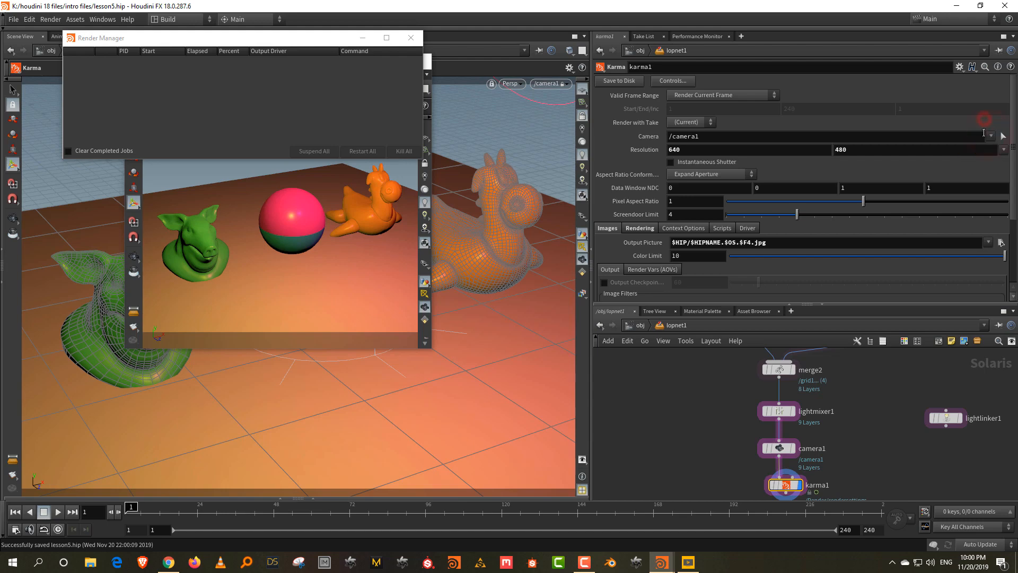
left_click(627, 81)
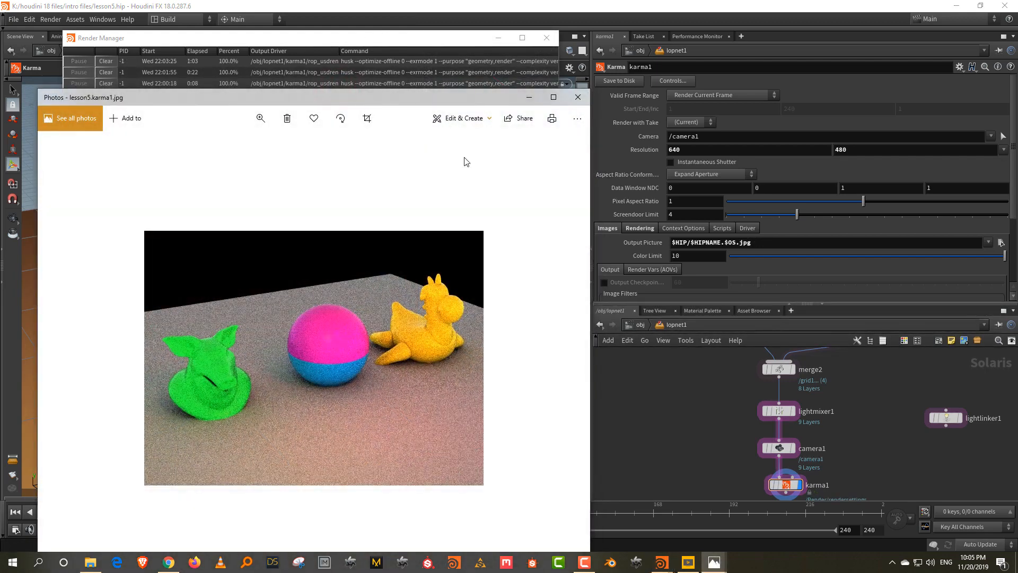
Review karma1's sampling settings and bring up the rendered lesson5.karma1.0001.jpg in Photos to inspect its noise
left_click(631, 238)
scroll(643, 252, "down", 2)
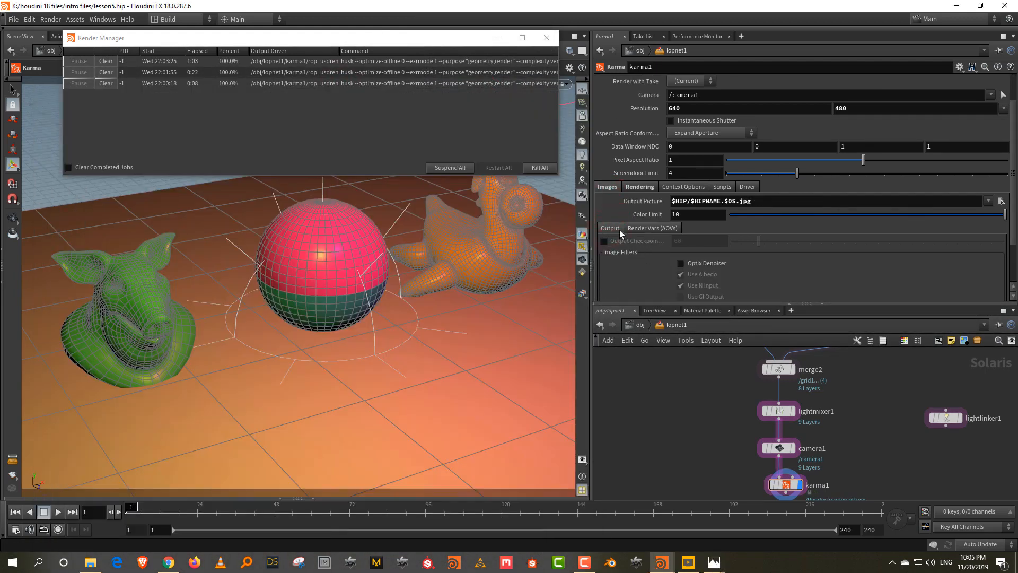
left_click(643, 188)
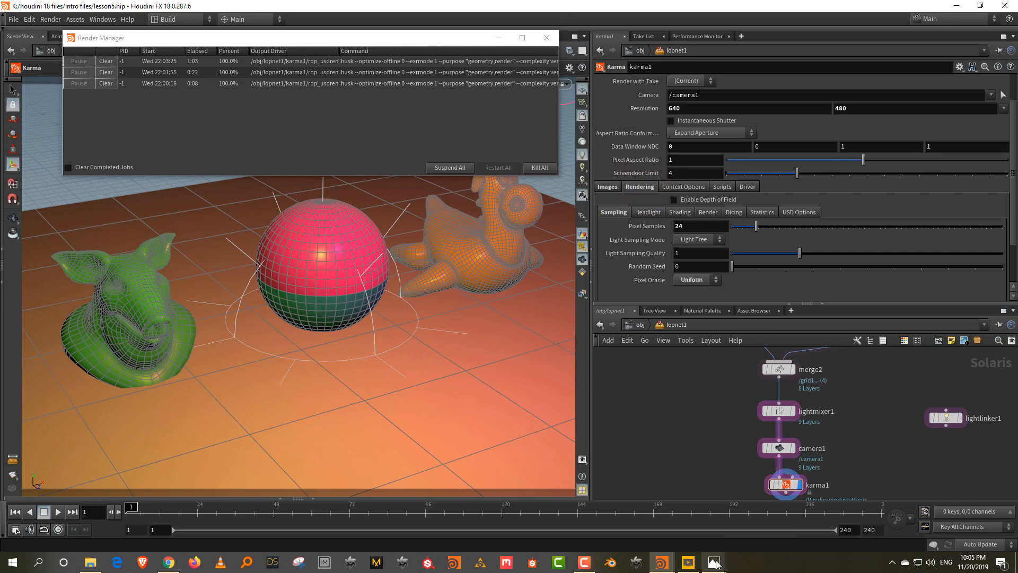
mouse_move(715, 562)
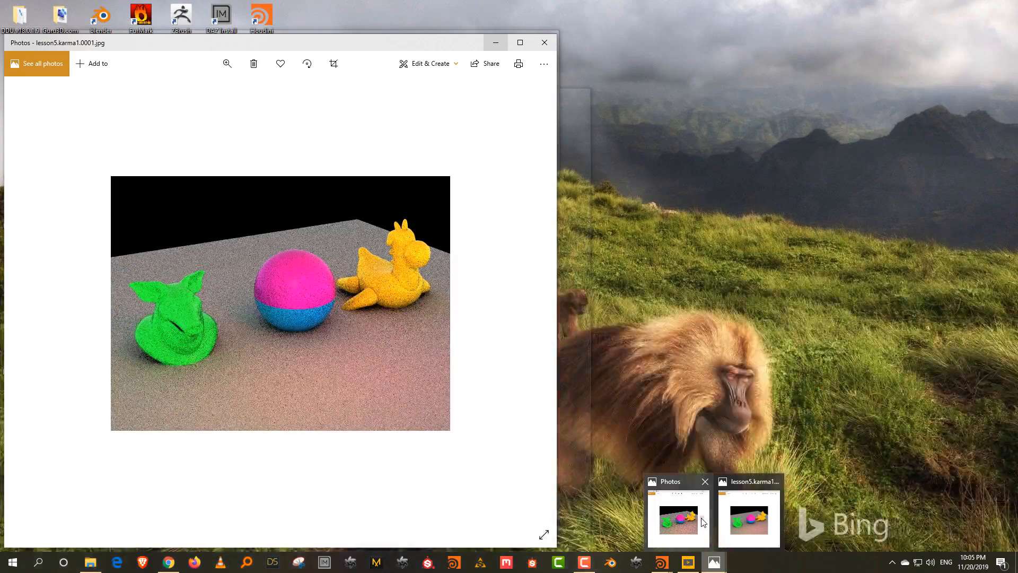
left_click(702, 522)
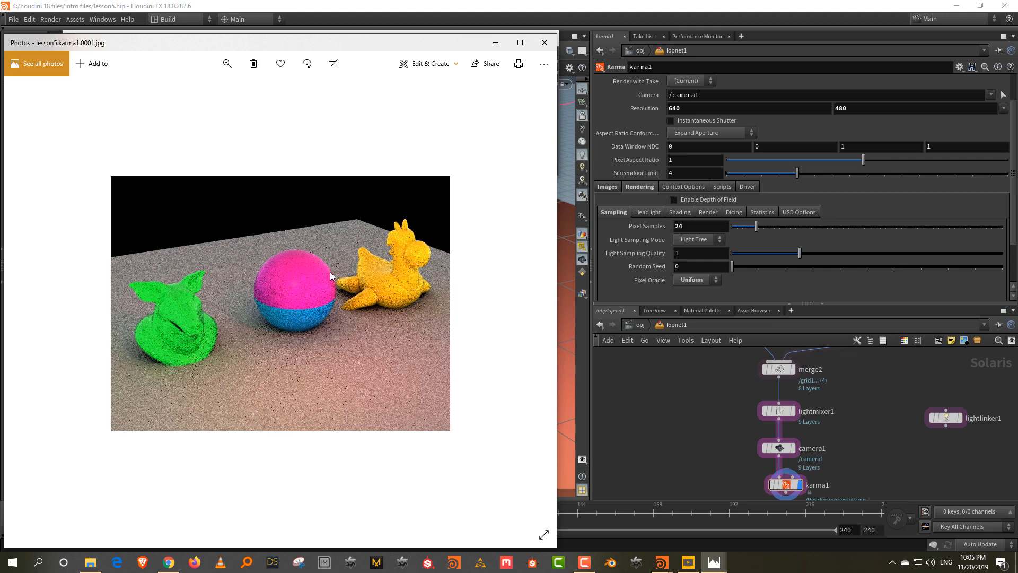
Minimize the rendered image and enable the Optix Denoiser in the image filters of karma1
left_click(471, 46)
left_click_drag(459, 43, 448, 72)
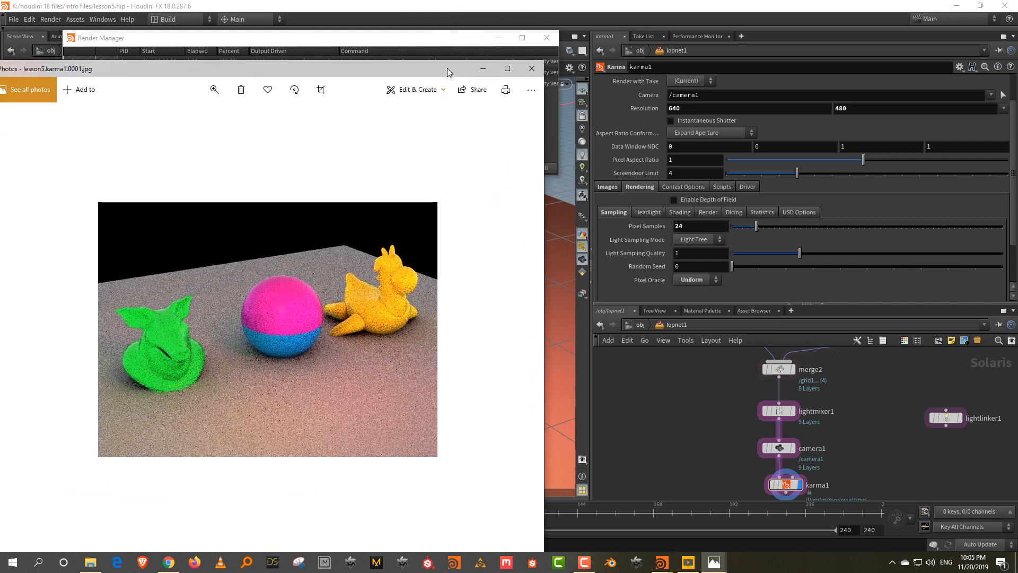
left_click(483, 68)
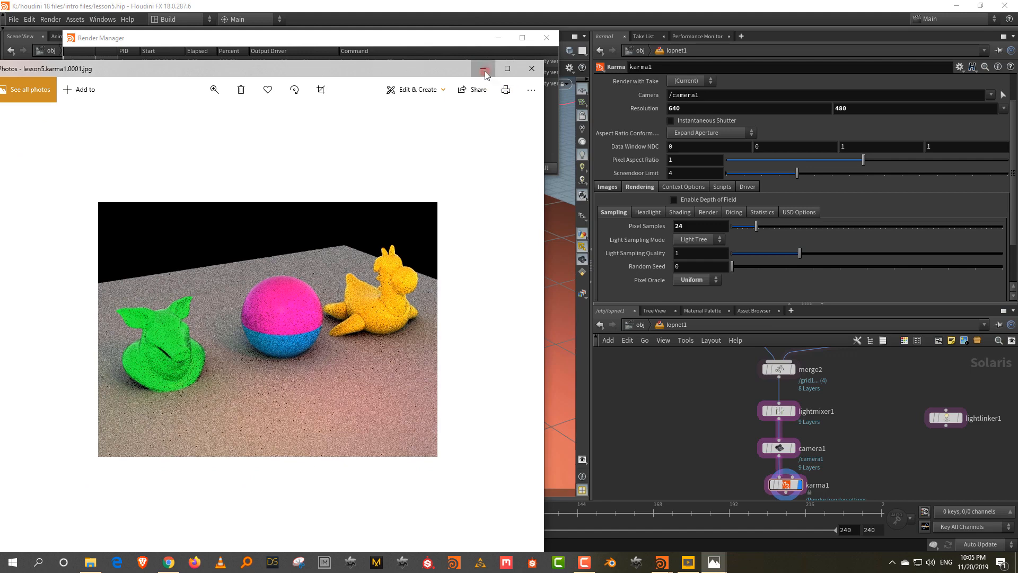
left_click(605, 186)
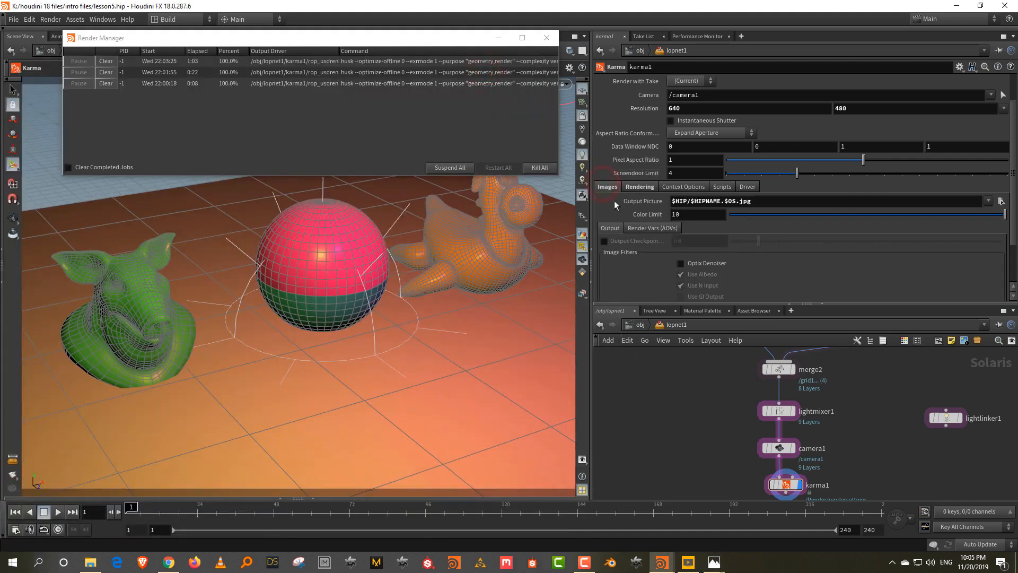
left_click(710, 259)
scroll(814, 266, "down", 2)
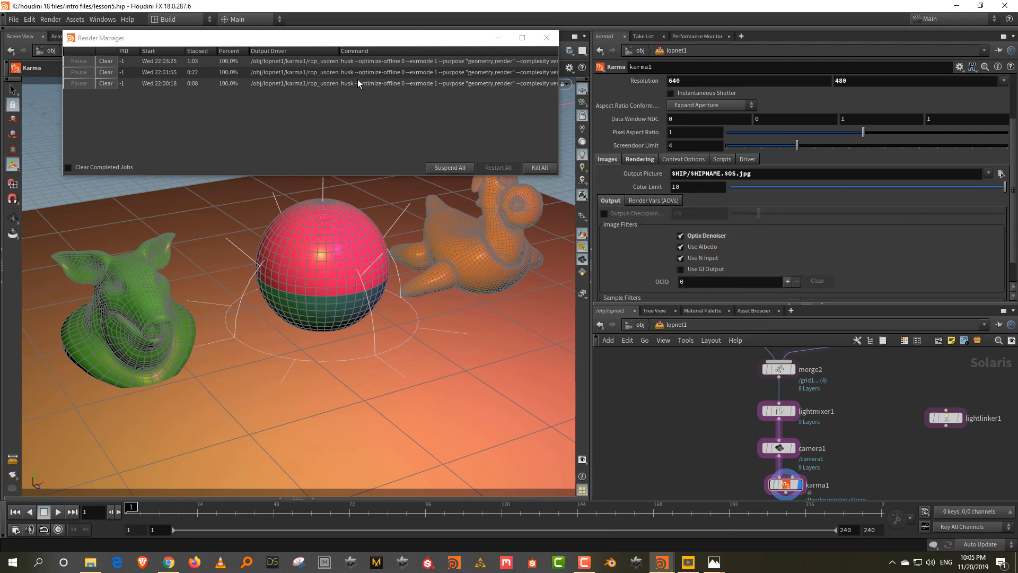
Bring up the floating scene view, enlarge it, render it with Karma (Beta) and enable denoising
left_click(669, 564)
left_click(720, 528)
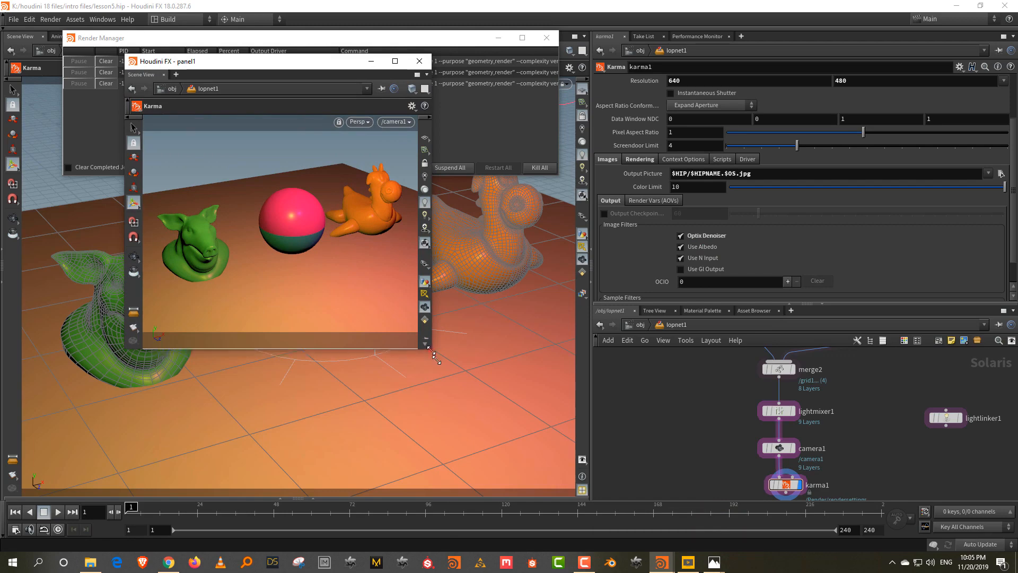
left_click_drag(436, 360, 513, 446)
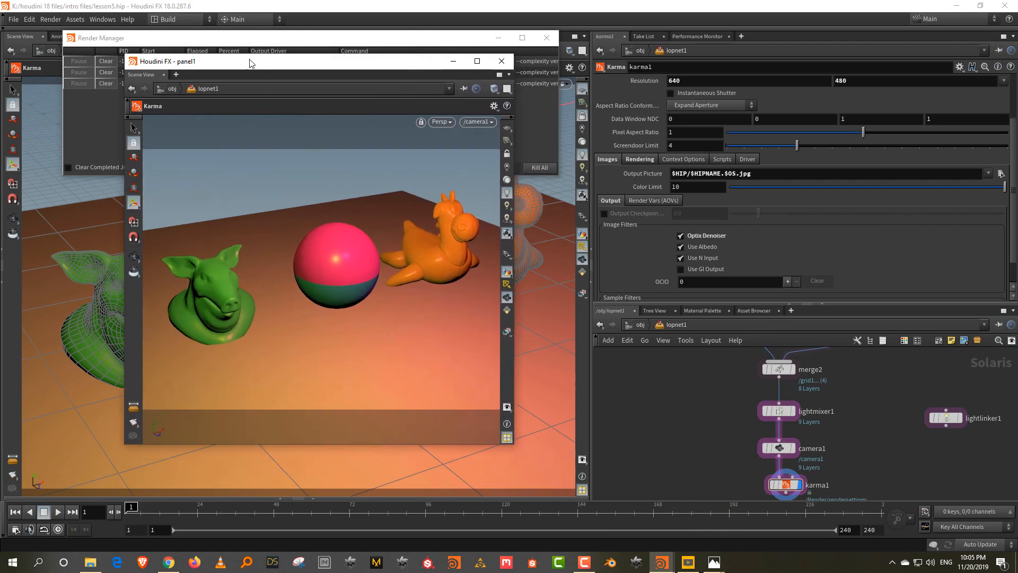
left_click(436, 122)
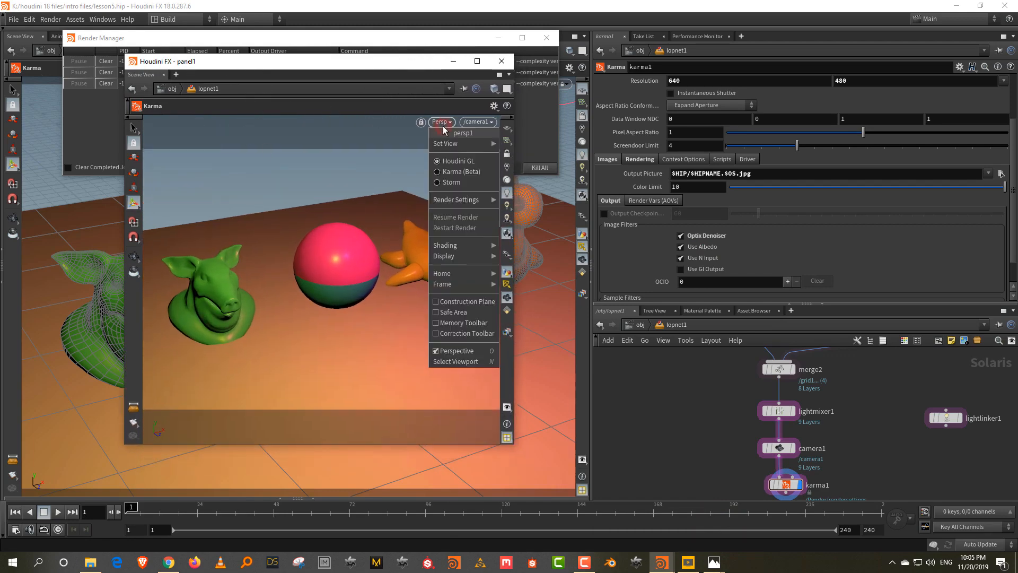
left_click(454, 173)
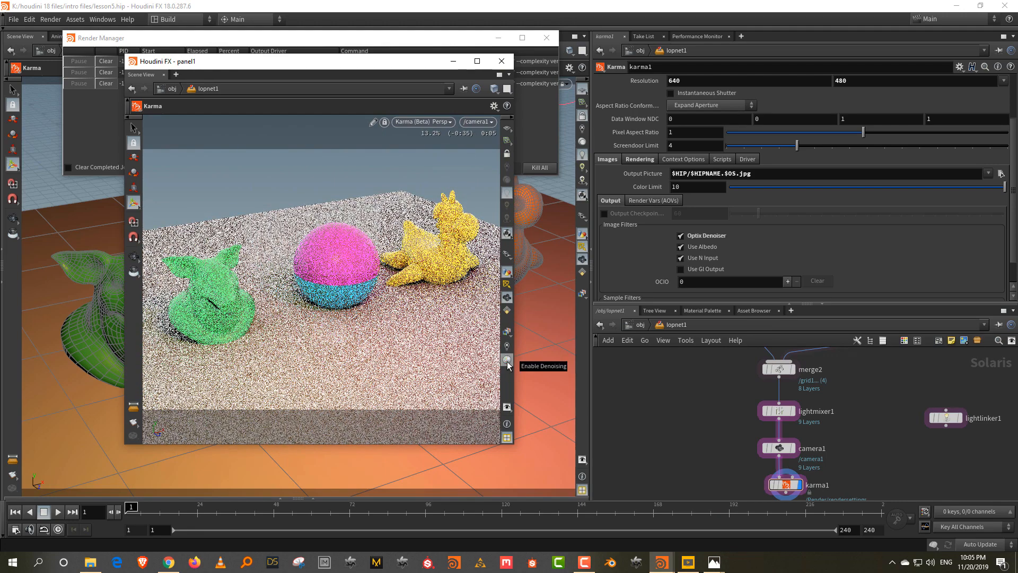
left_click(507, 362)
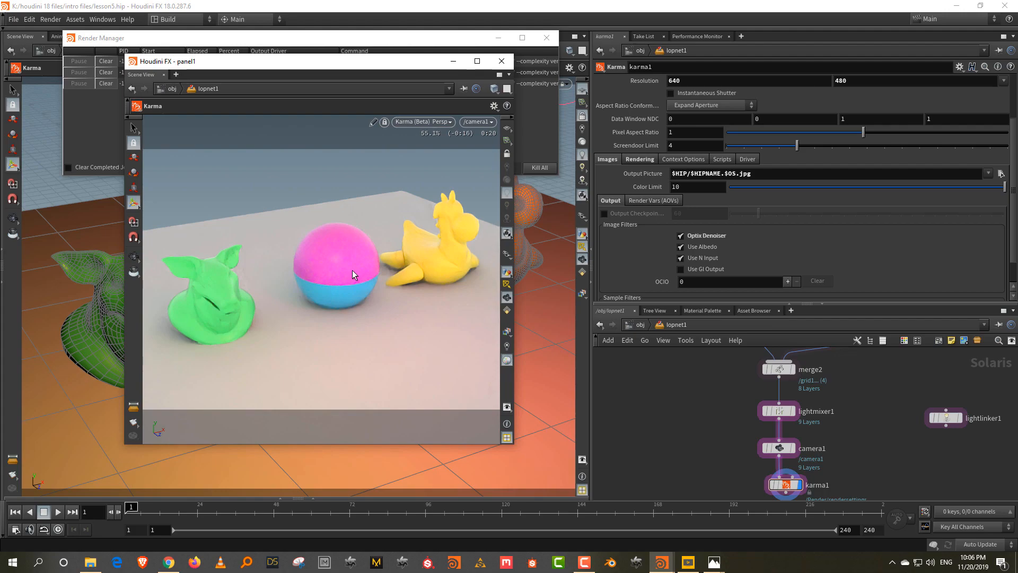
left_click_drag(330, 261, 432, 298, "alt")
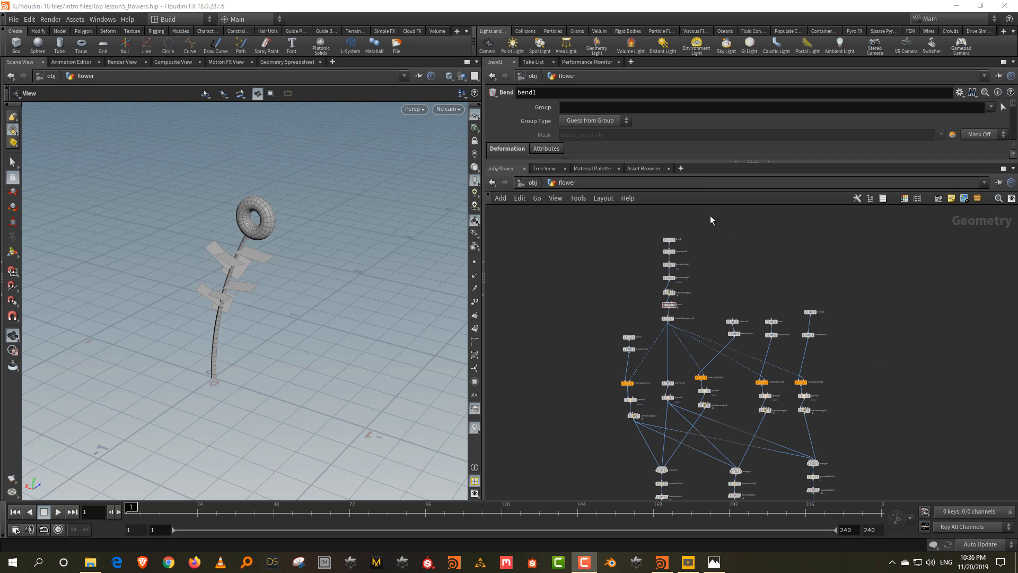
Examine the flower model and its geometry network up close
left_click(704, 161)
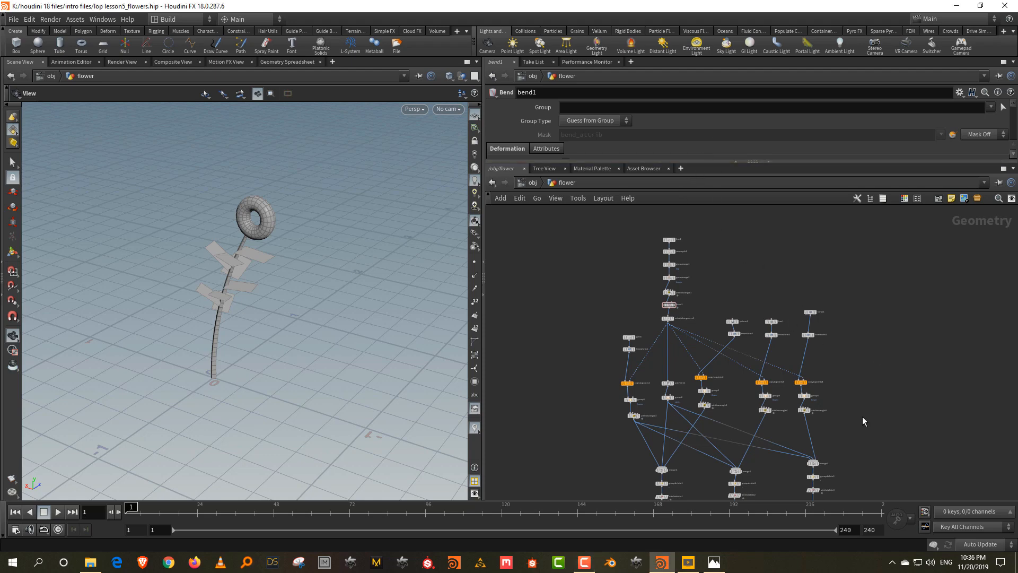
middle_click_drag(863, 420, 859, 370)
scroll(718, 339, "up", 3)
middle_click_drag(721, 327, 813, 406)
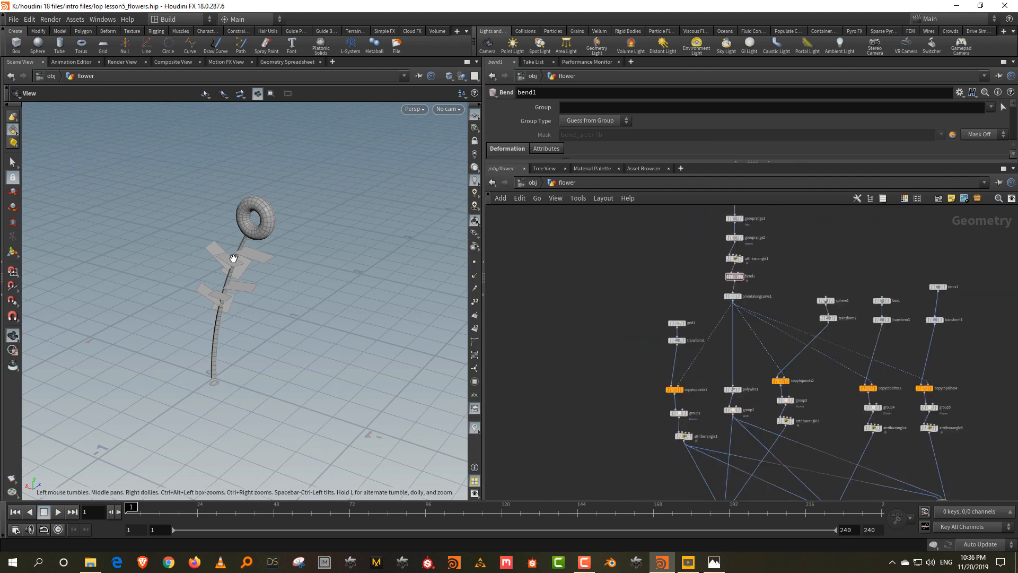
left_click_drag(232, 258, 309, 257)
scroll(274, 196, "up", 5)
middle_click_drag(269, 197, 270, 234)
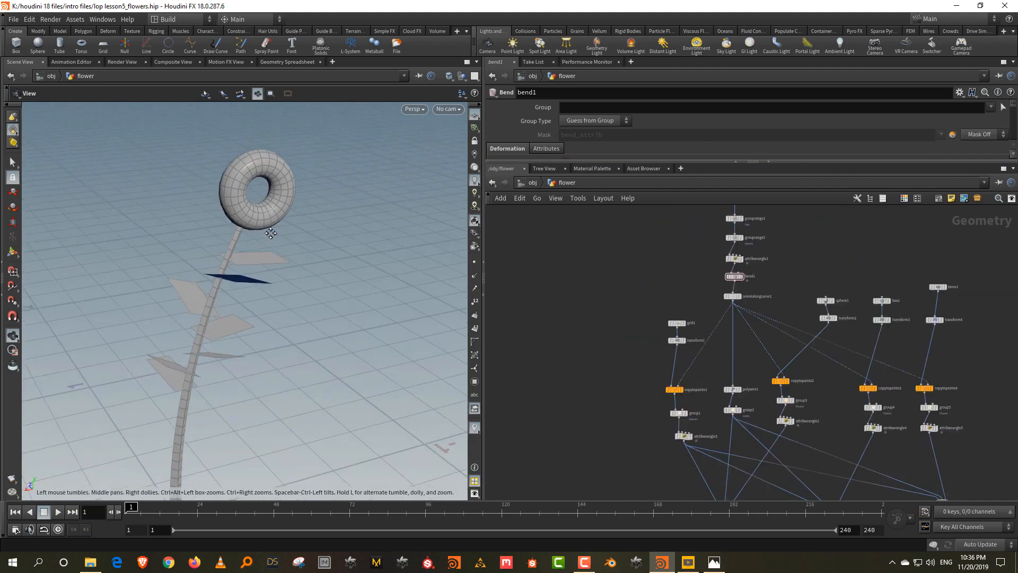
Display the outputs OUT_flowerA, OUT_flowerB and OUT_flowerC in turn to compare the flower variants
middle_click_drag(828, 427, 836, 245)
scroll(714, 425, "up", 5)
left_click(719, 397)
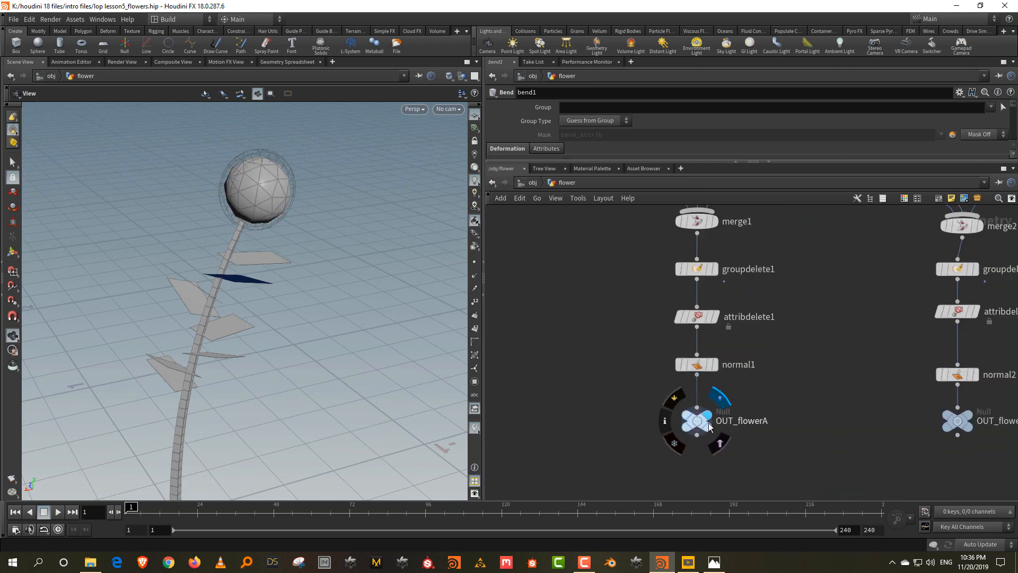
left_click(719, 442)
middle_click_drag(778, 400, 661, 394)
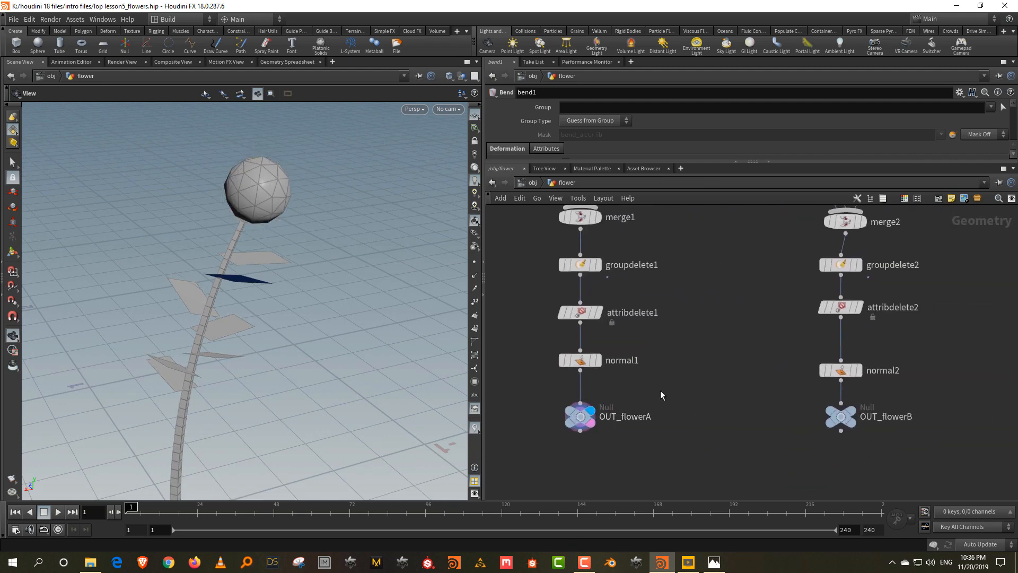
mouse_move(850, 414)
left_click(853, 415)
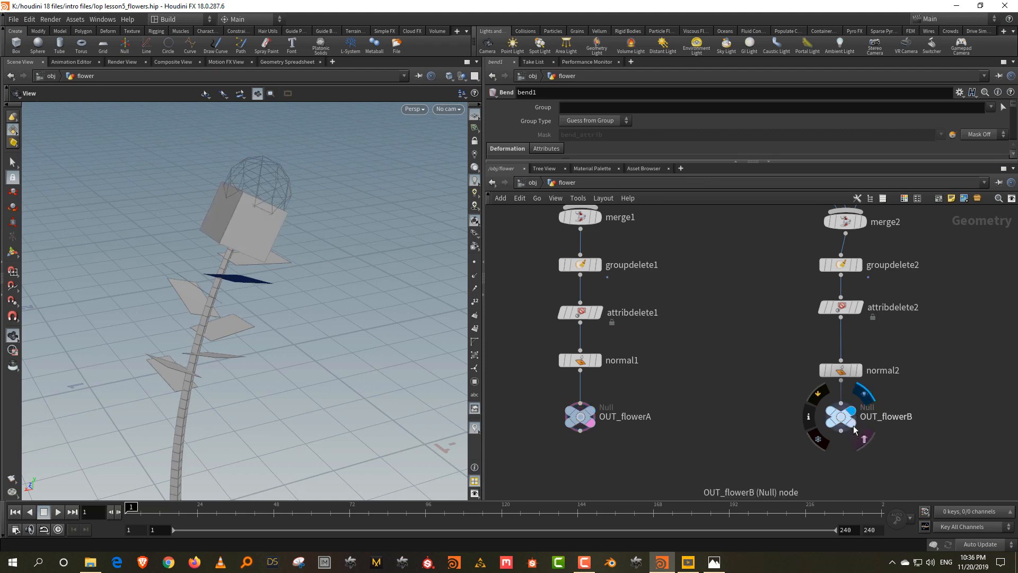
middle_click_drag(908, 426, 638, 427)
left_click(874, 390)
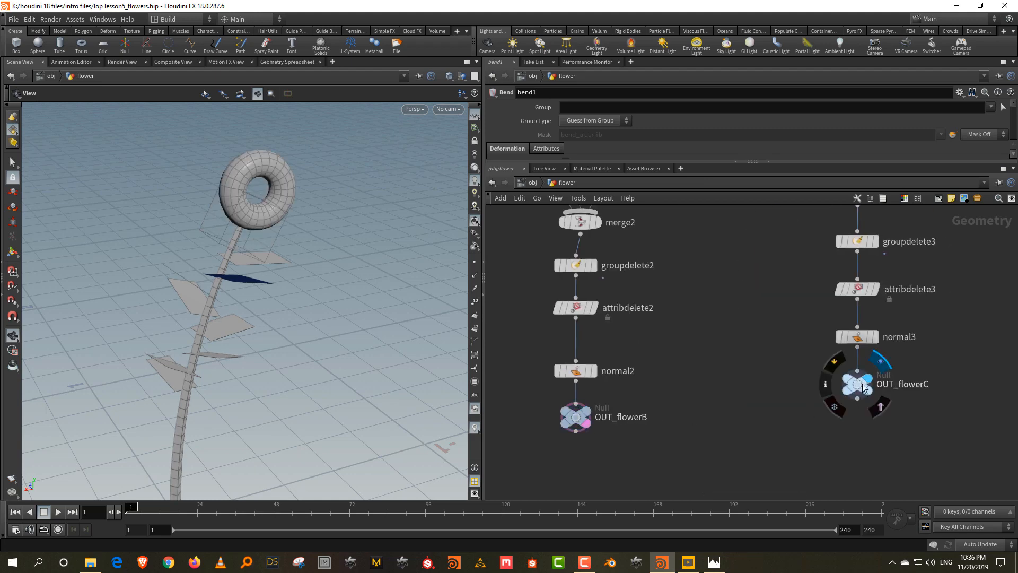
Display line1 and resample1 at the start of the network and select resample1
middle_click_drag(774, 418, 854, 498)
scroll(853, 498, "down", 3)
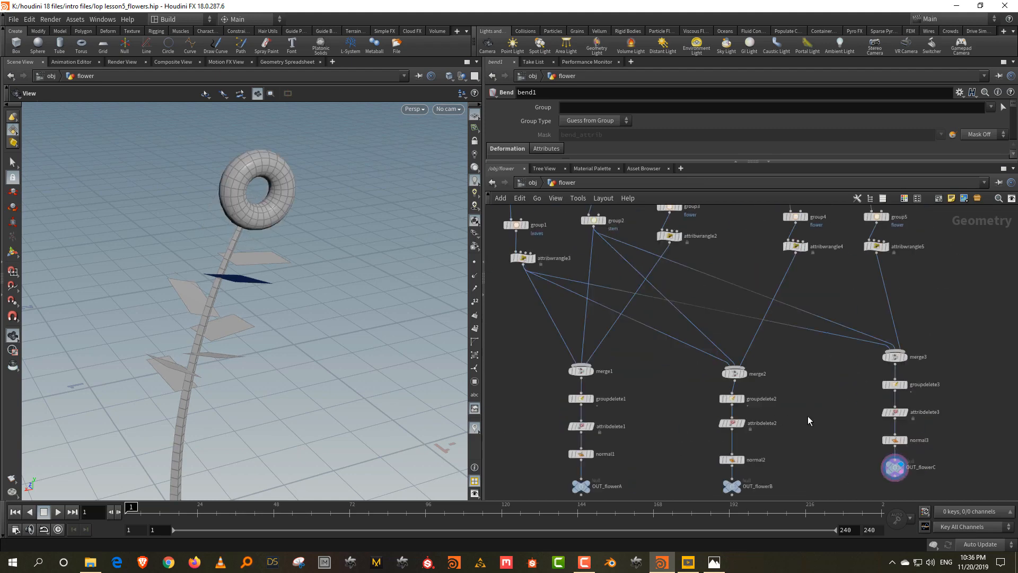
middle_click_drag(800, 398, 904, 557)
middle_click_drag(834, 321, 876, 560)
scroll(742, 297, "up", 2)
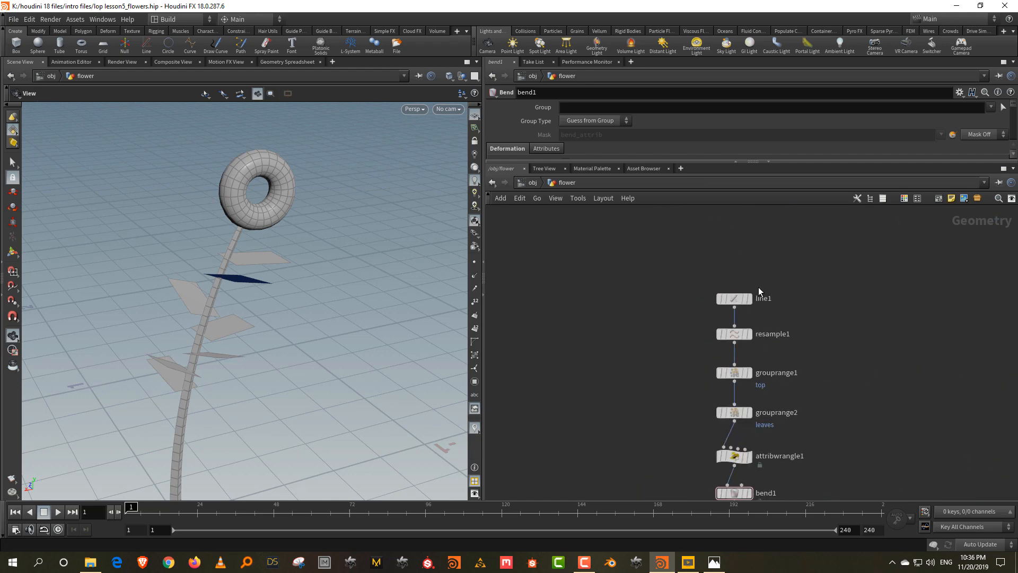
left_click(752, 292)
scroll(755, 337, "up", 1)
left_click(753, 334)
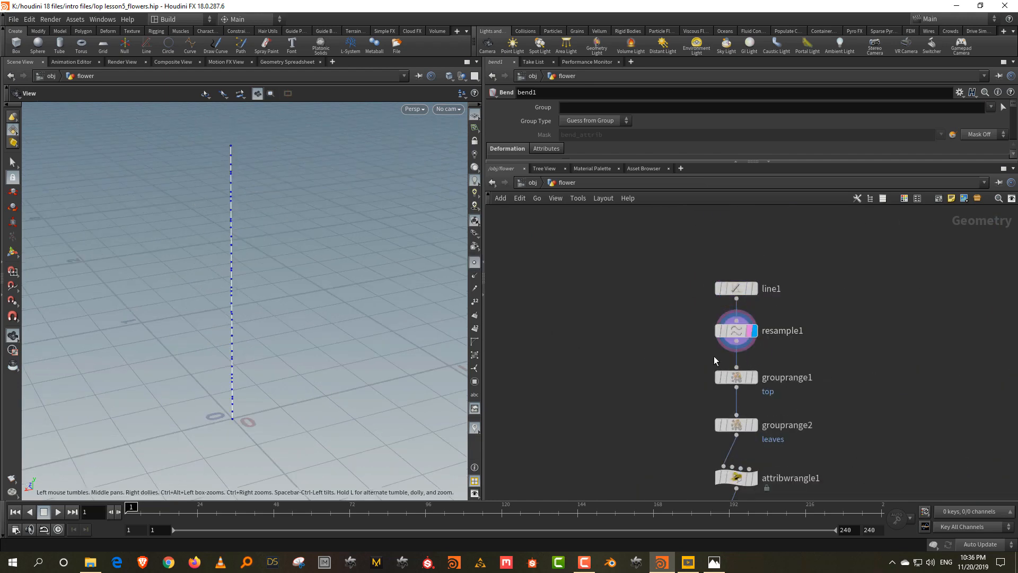
left_click(737, 329)
scroll(279, 297, "up", 1)
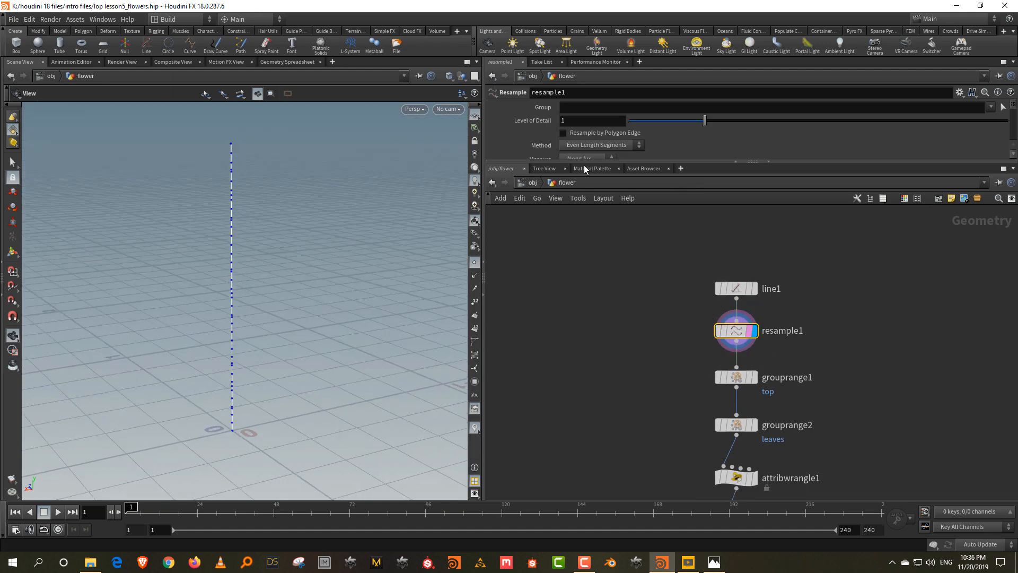
Enlarge the parameter area and inspect the settings of line1, trying a length of 0.96
left_click_drag(585, 161, 586, 266)
left_click_drag(661, 321, 815, 362)
left_click_drag(668, 147, 667, 147)
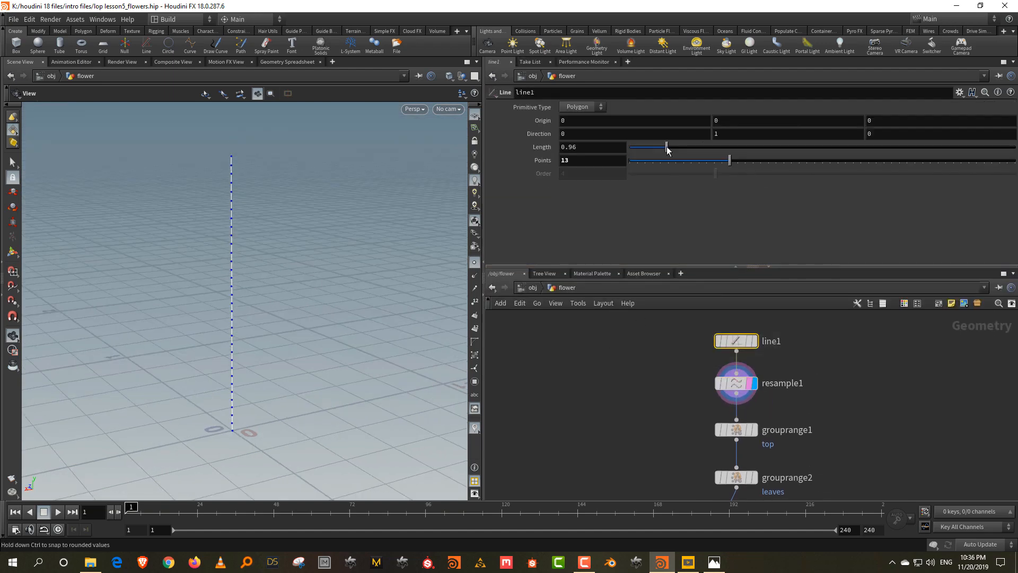
Review the settings of resample1 down to its Curve U Attribute
left_click(728, 382)
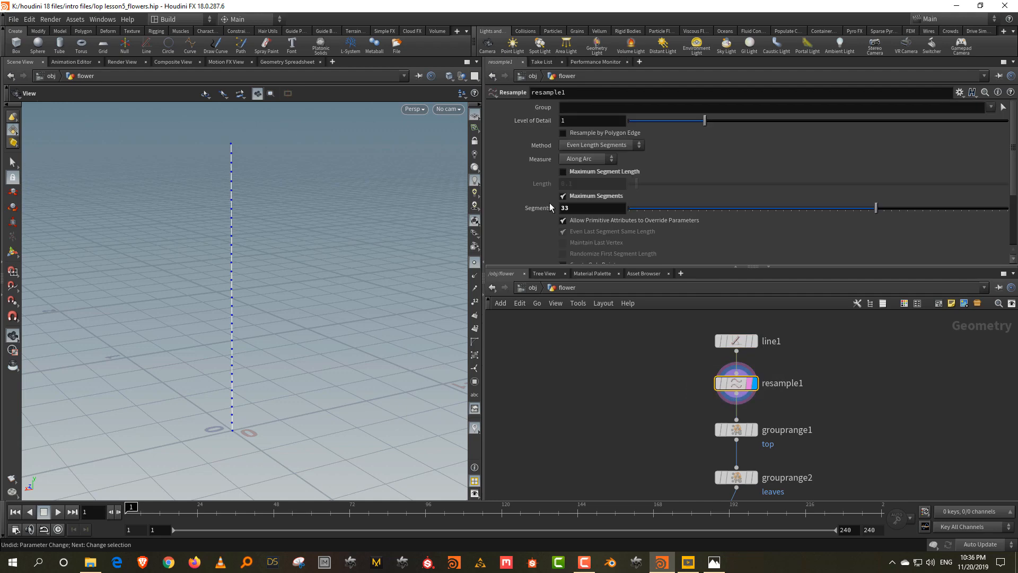
scroll(550, 207, "down", 3)
scroll(551, 207, "down", 2)
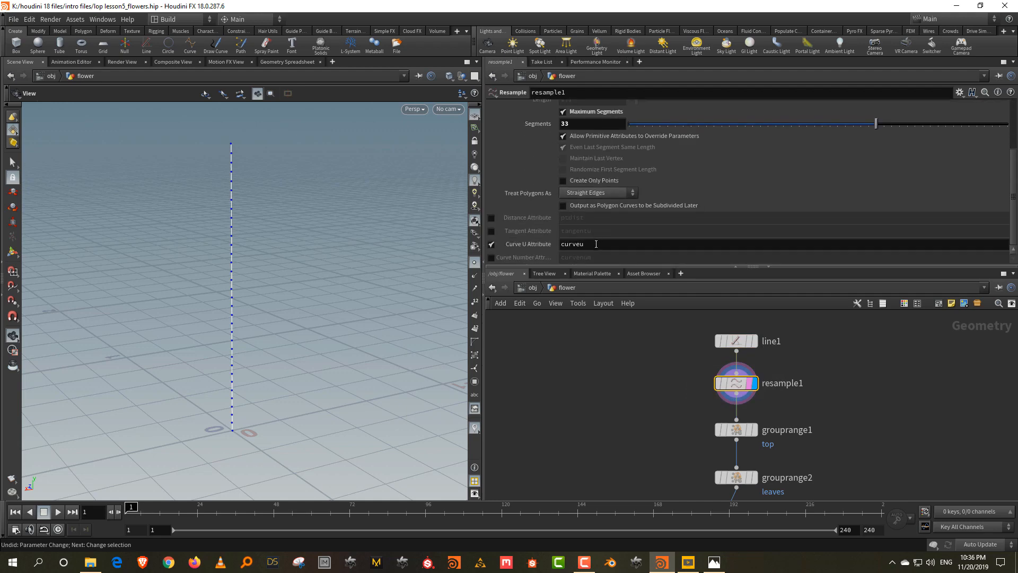
Inspect the range settings of grouprange1 and grouprange2, which define the top and leaves point groups
middle_click_drag(788, 407, 773, 340)
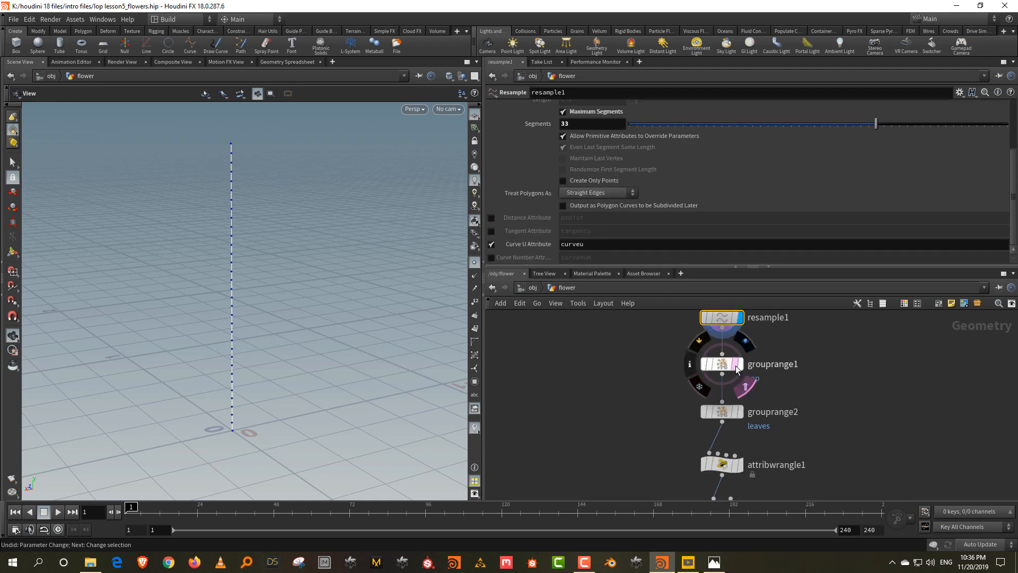
left_click(732, 368)
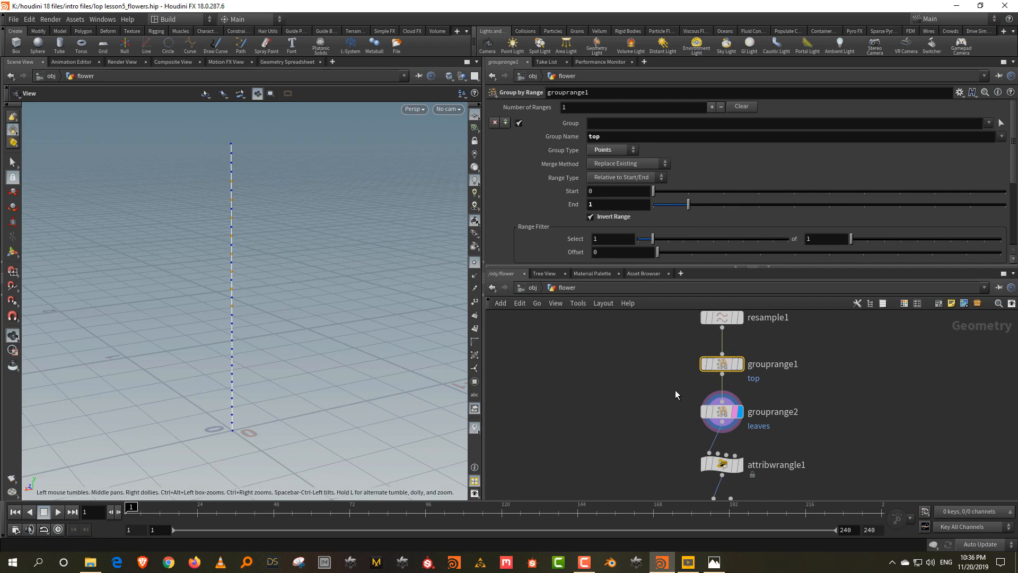
left_click(717, 412)
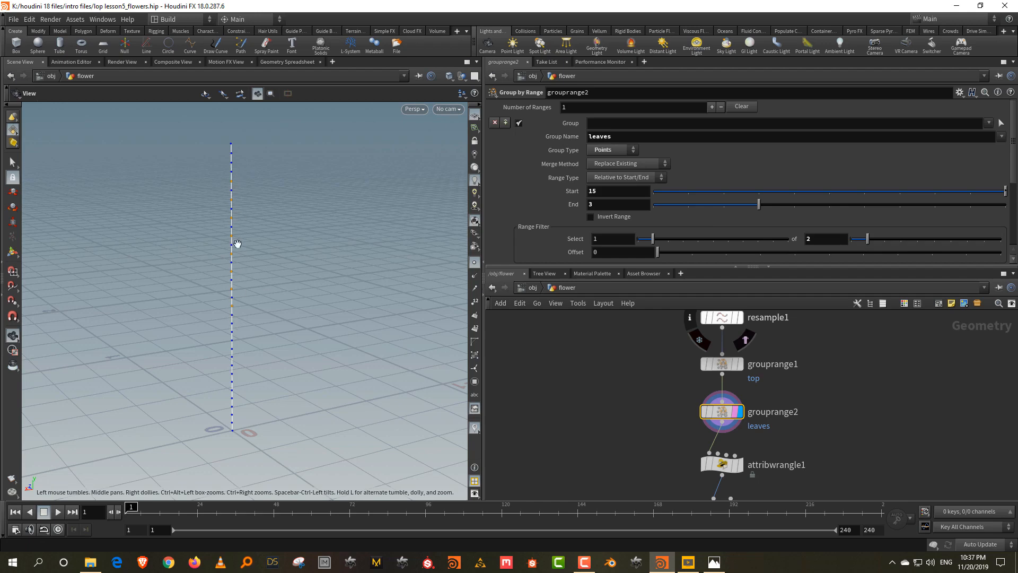
Inspect the pscale expression of attribwrangle1 and its ramp
scroll(827, 360, "down", 4)
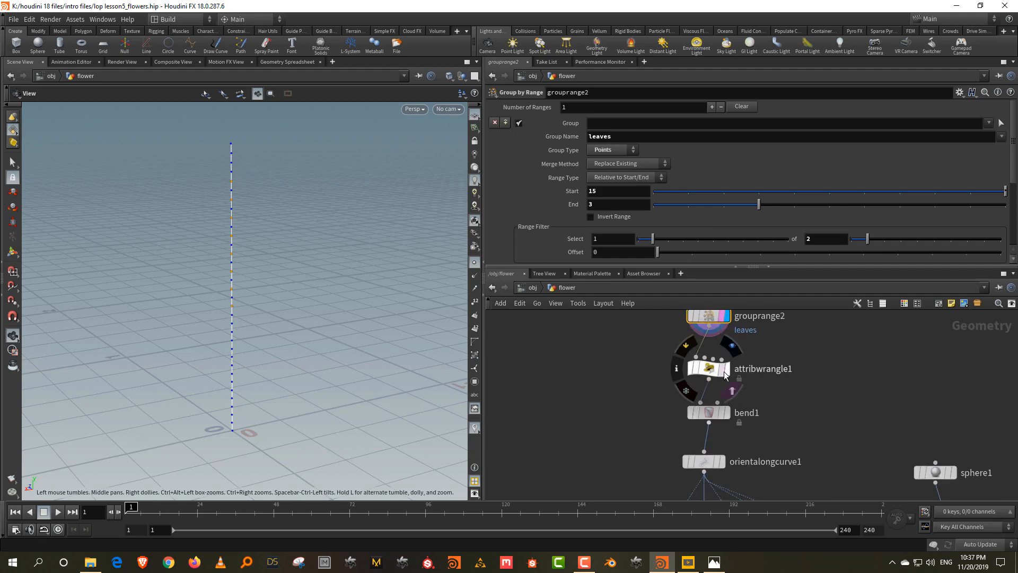
left_click(710, 368)
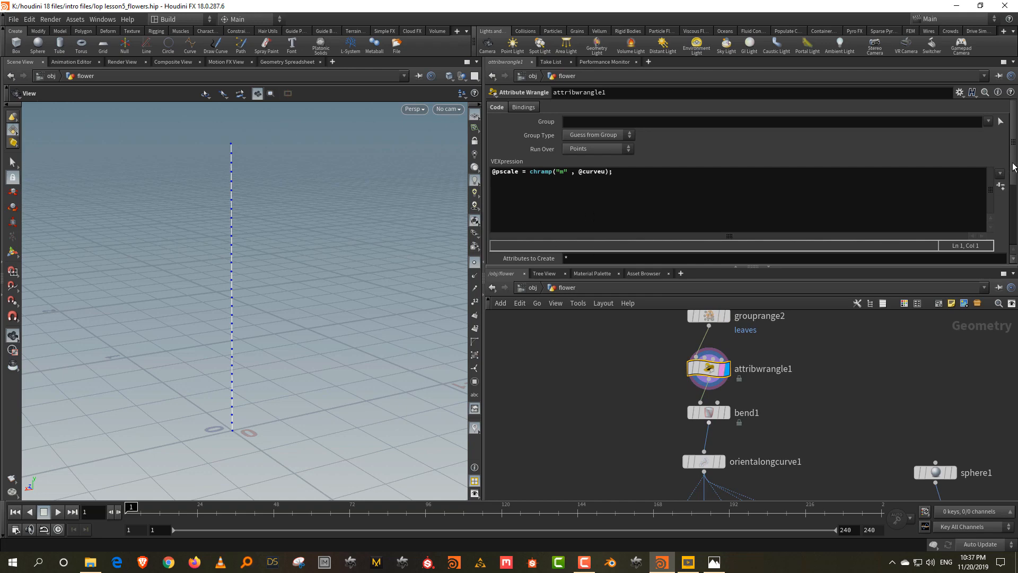
scroll(1012, 166, "down", 5)
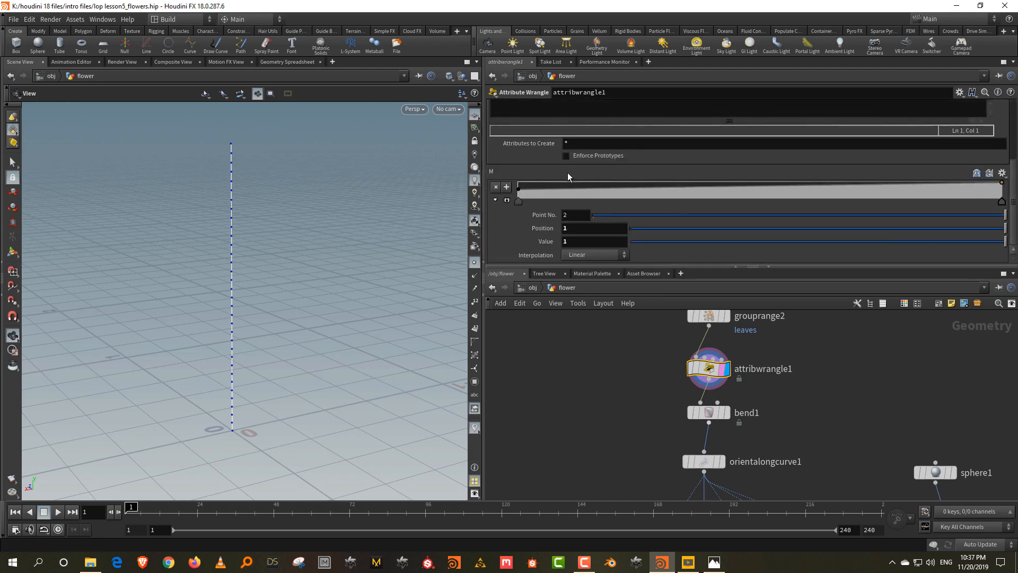
scroll(1015, 166, "up", 5)
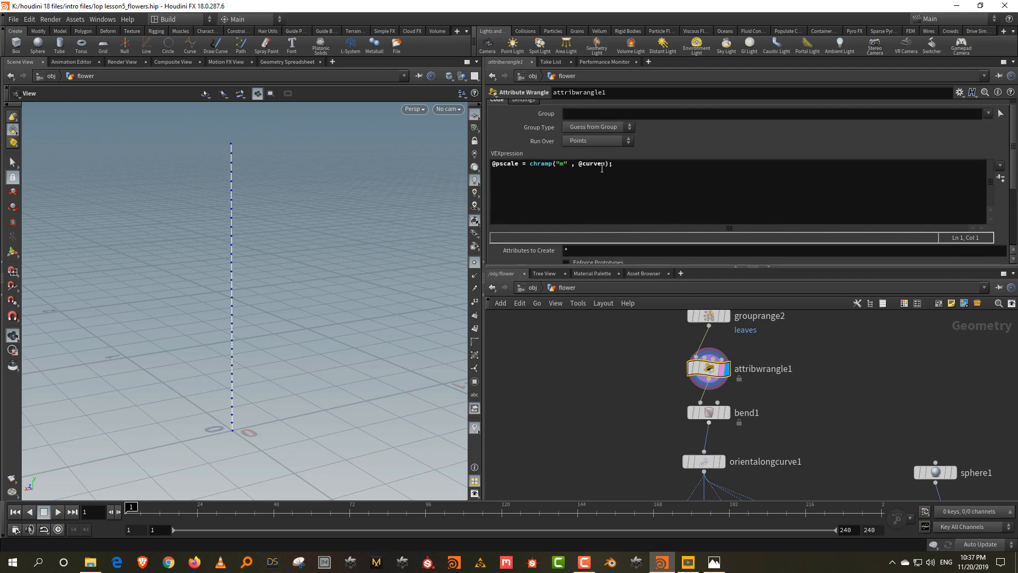
Display bend1 and orientalongcurve1 in turn and inspect their settings
middle_click_drag(814, 436, 807, 392)
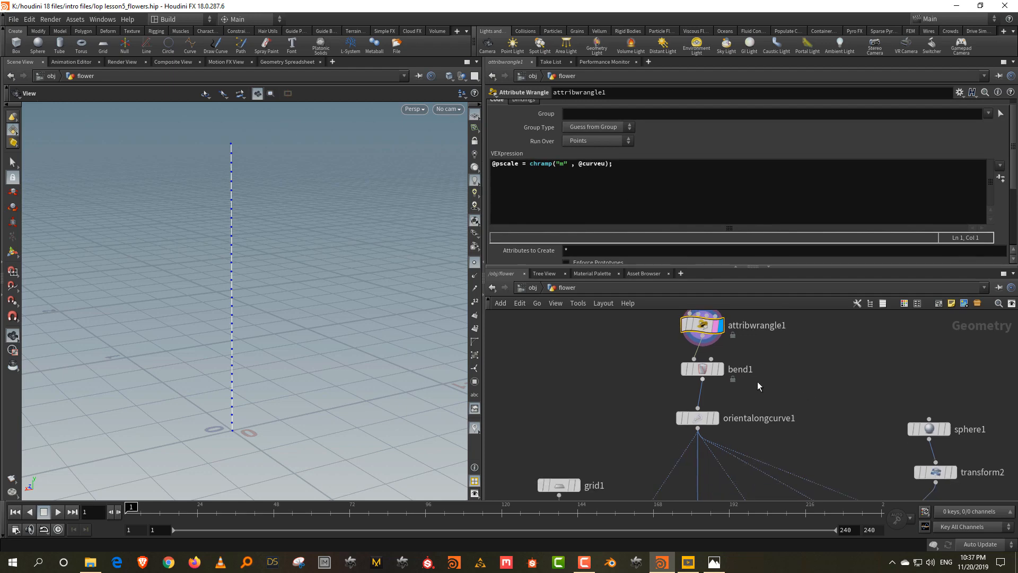
left_click(717, 370)
left_click(710, 371)
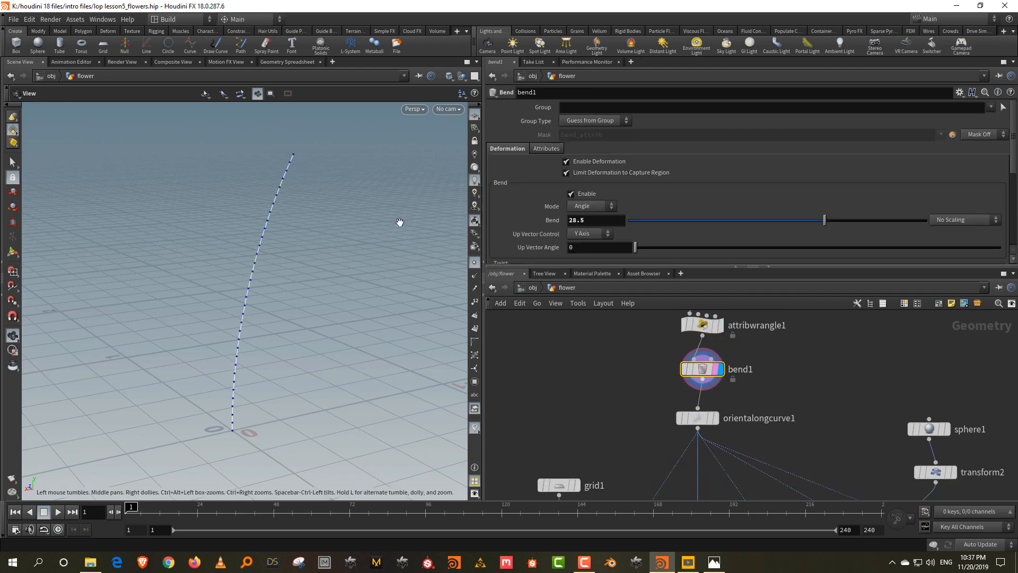
middle_click_drag(712, 423, 704, 351)
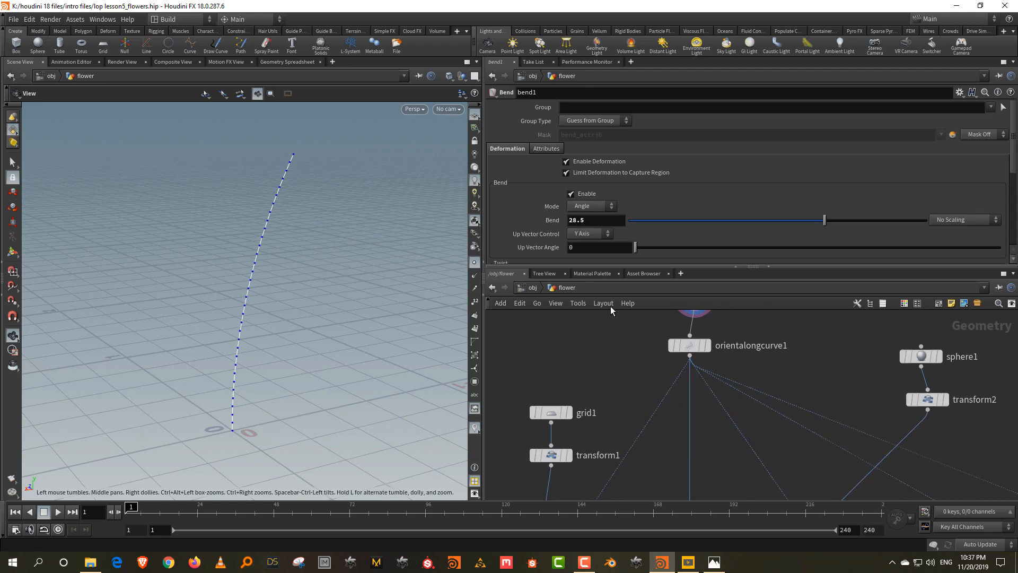
left_click(703, 349)
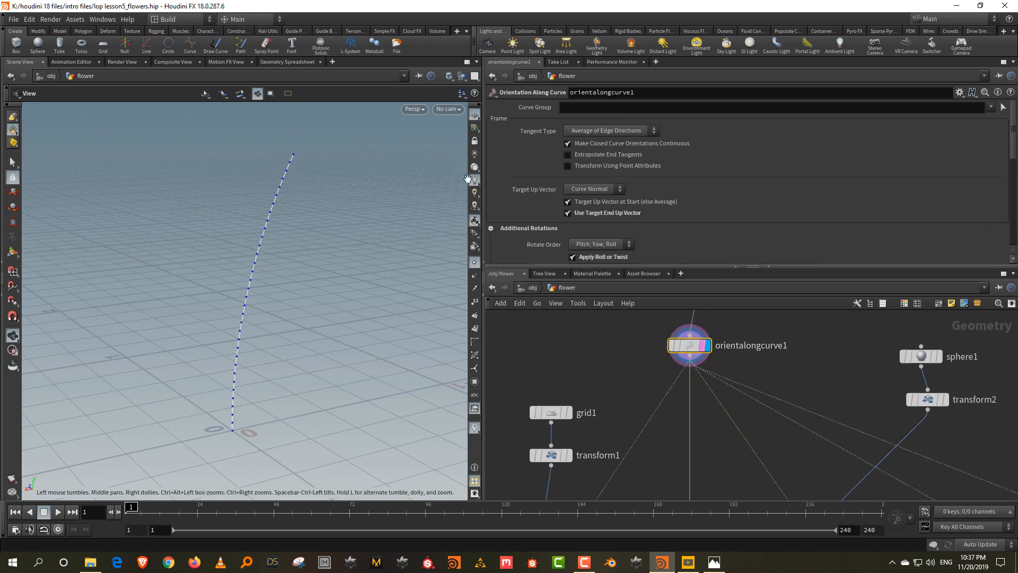
Display copytopoints1 and examine the leaf grids copied along the stem curve
left_click_drag(708, 267, 711, 163)
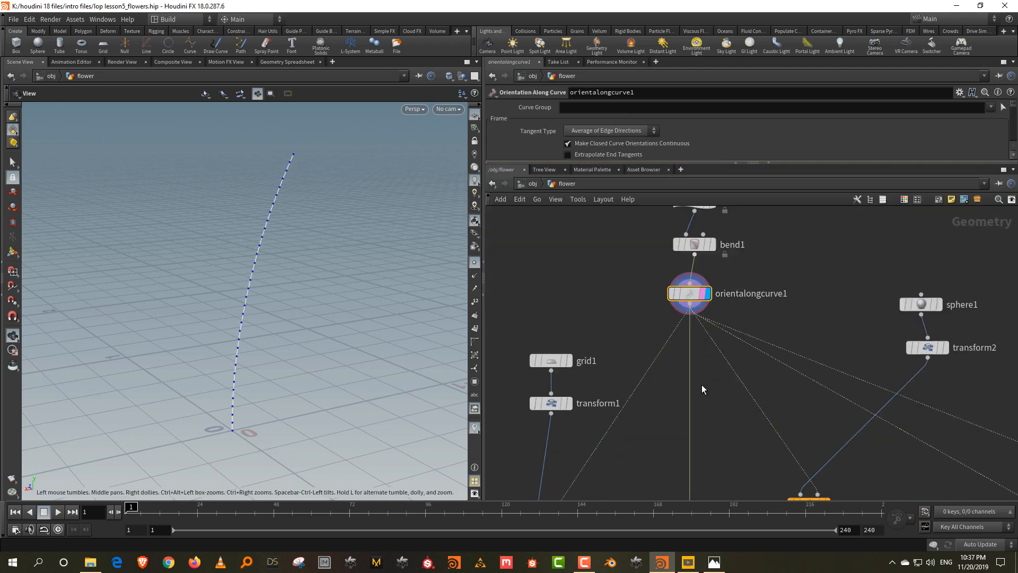
middle_click_drag(699, 389, 700, 274)
left_click(563, 408)
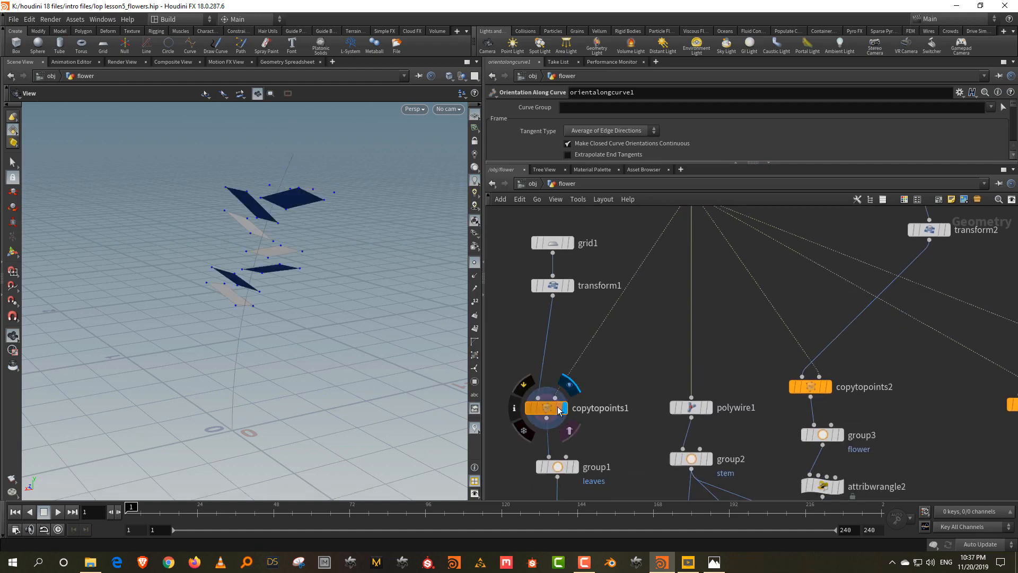
left_click_drag(260, 221, 278, 248)
Display polywire1 and copytopoints2 in turn to examine the stem wire and the sphere flower head
middle_click_drag(747, 347, 680, 326)
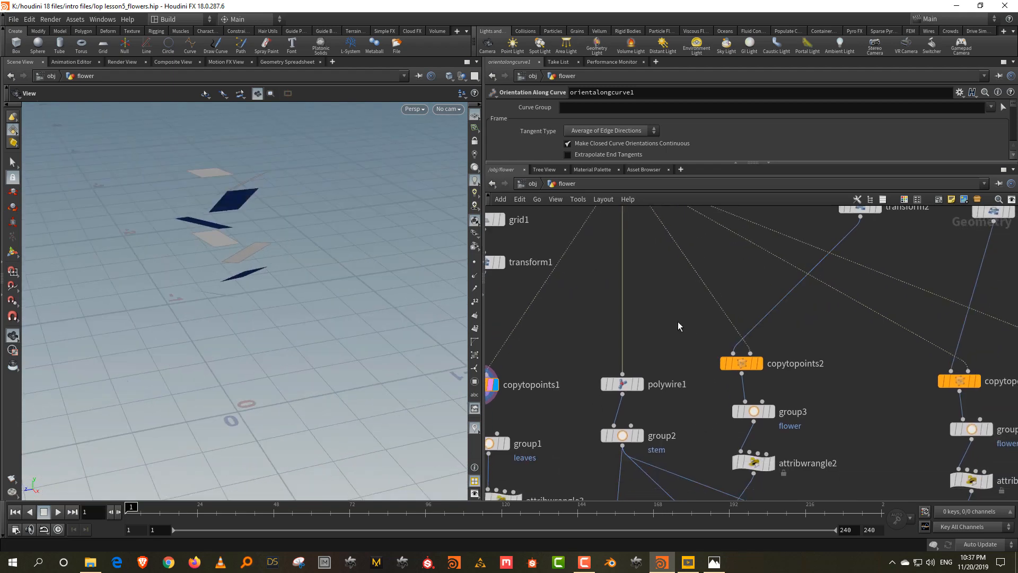
left_click(640, 383)
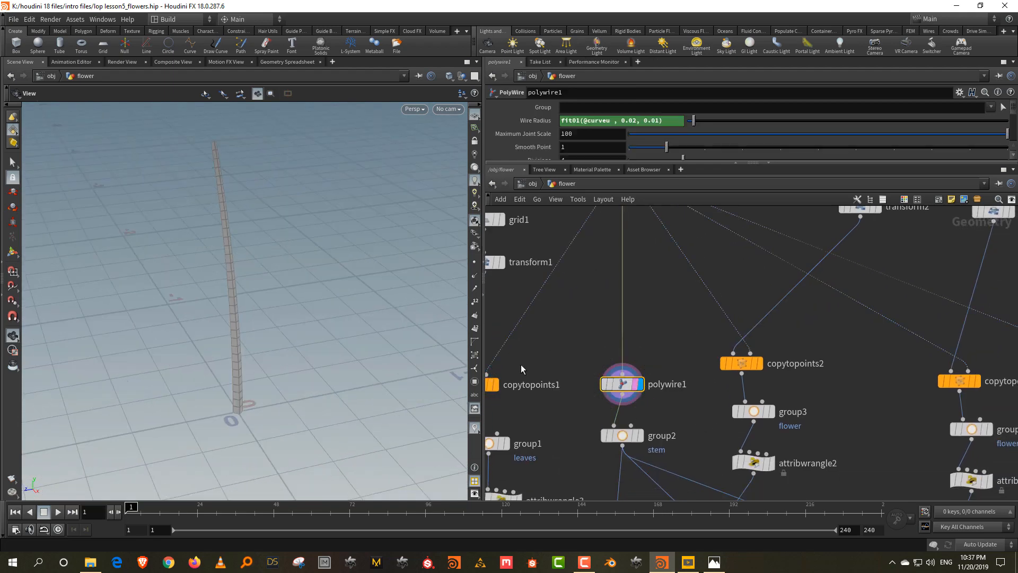
middle_click_drag(773, 329, 767, 388)
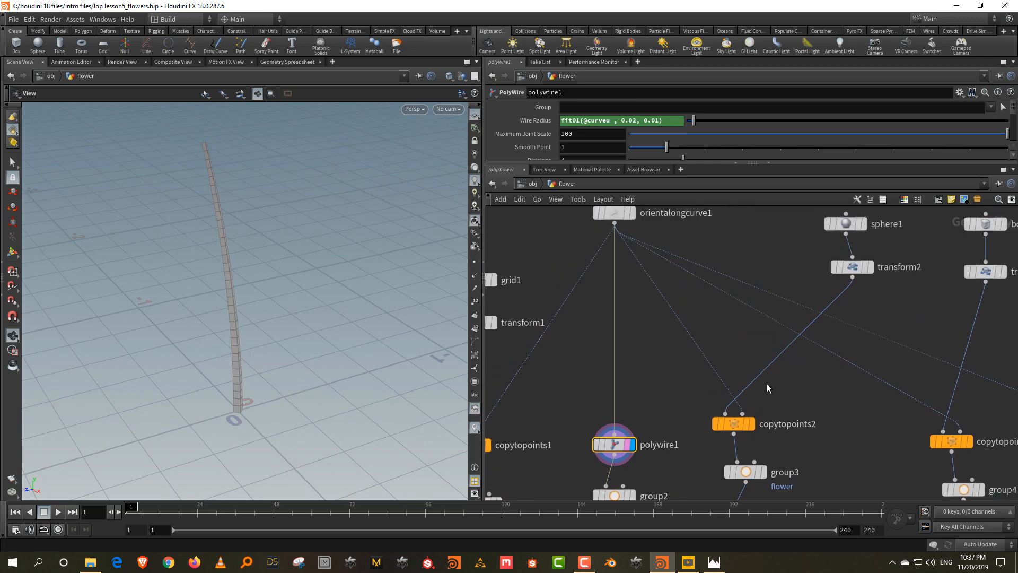
left_click(750, 424)
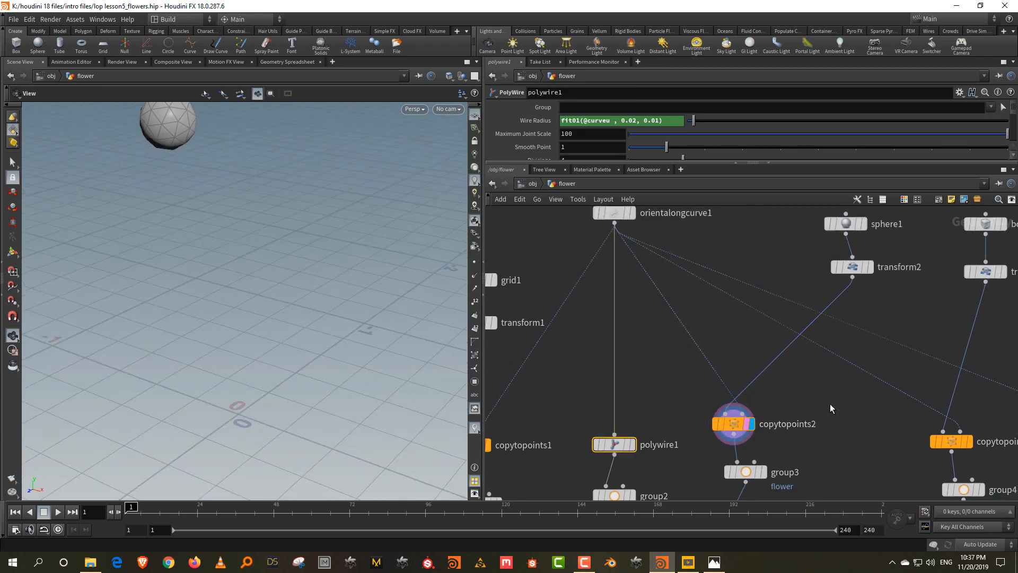
Inspect the group names and types set in group1, group2 and group3 for the leaves, stem and flower
middle_click_drag(677, 370, 726, 280)
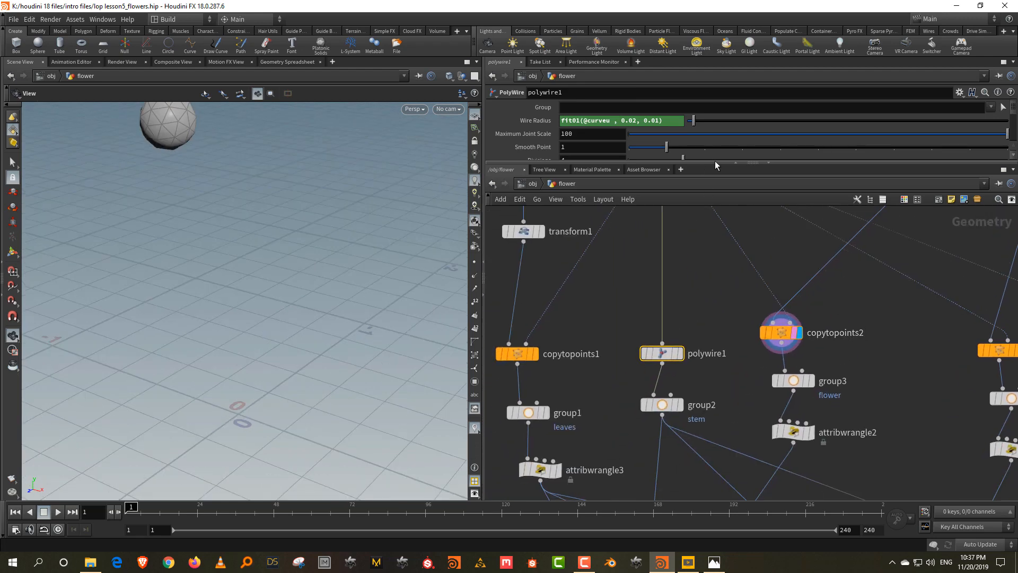
left_click_drag(715, 164, 711, 180)
middle_click_drag(610, 344, 661, 292)
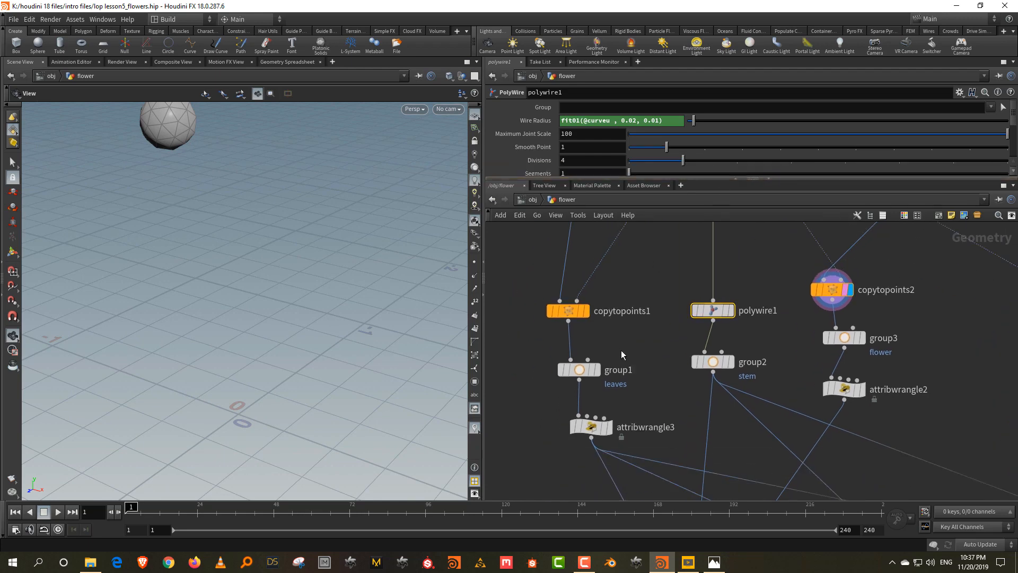
left_click(574, 372)
left_click(701, 366)
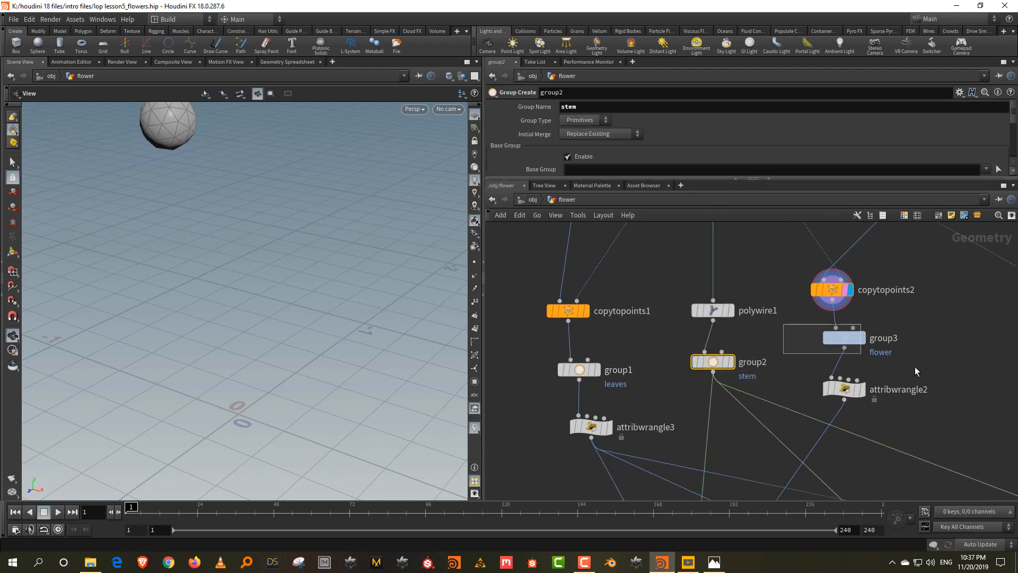
left_click(842, 339)
left_click_drag(722, 178, 722, 201)
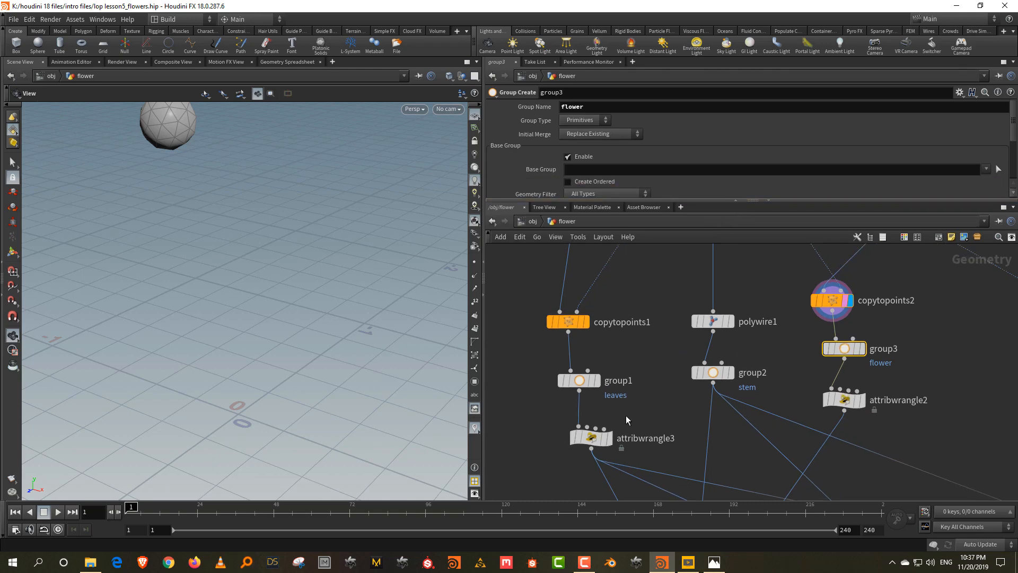
Display attribwrangle3 and examine its VEX expression for the leaves attribute together with the leaf geometry
middle_click_drag(626, 420, 630, 353)
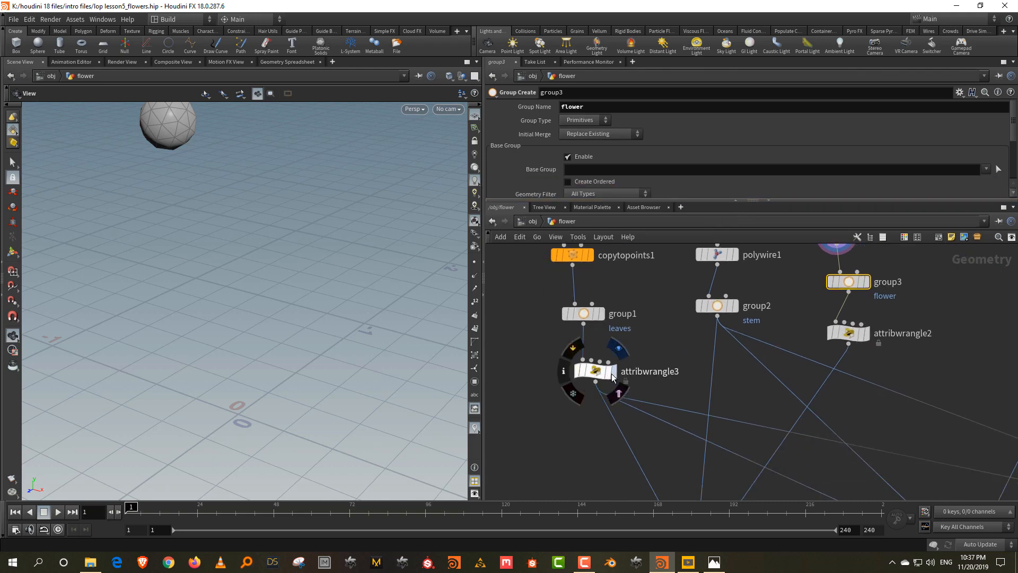
left_click(613, 371)
left_click(593, 371)
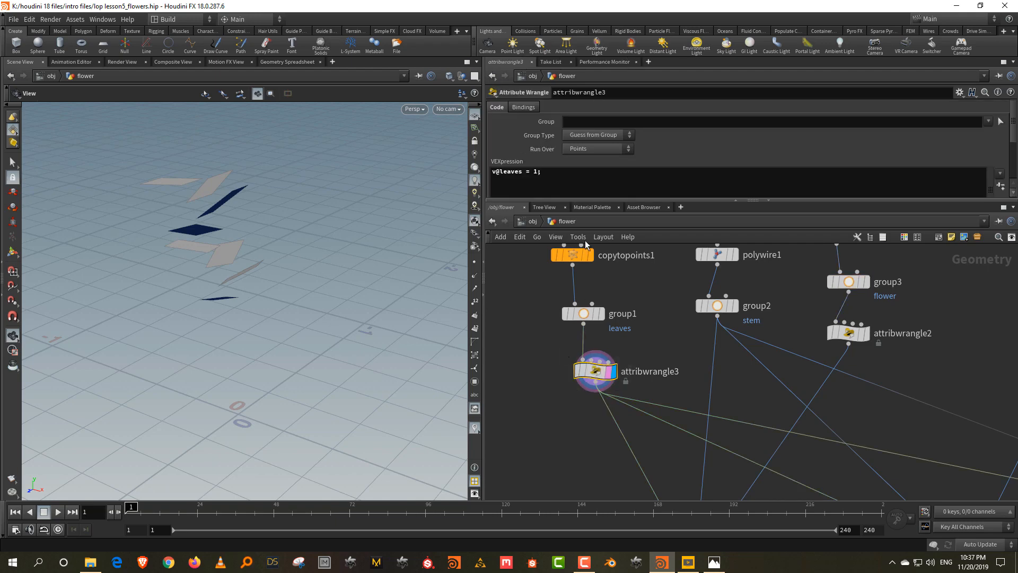
left_click_drag(591, 201, 593, 223)
middle_click_drag(652, 281, 657, 319)
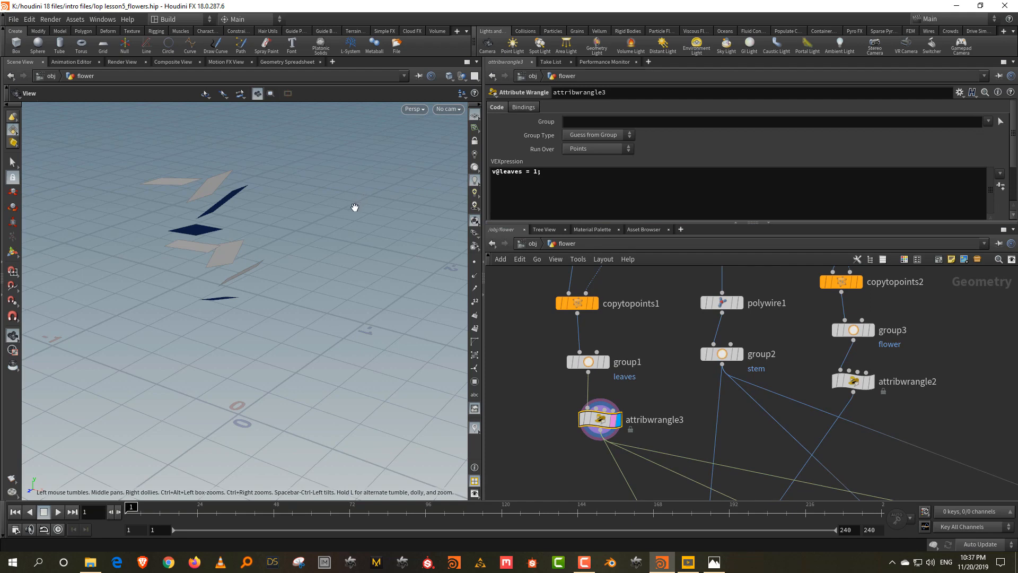
left_click_drag(222, 232, 295, 243)
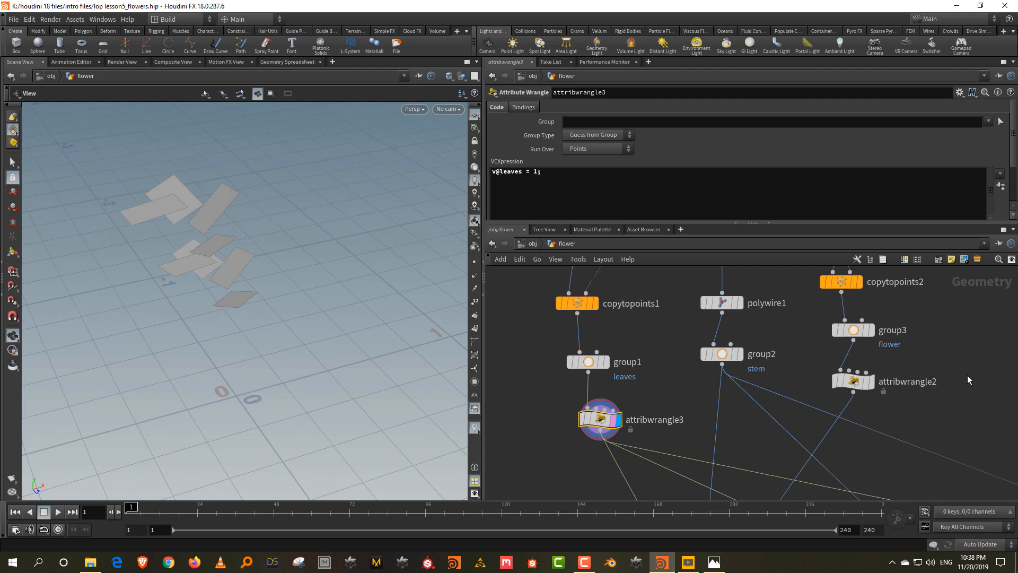
Display attribwrangle2 and inspect its VEX expression for the flower attribute
middle_click_drag(968, 379, 911, 393)
left_click(806, 393)
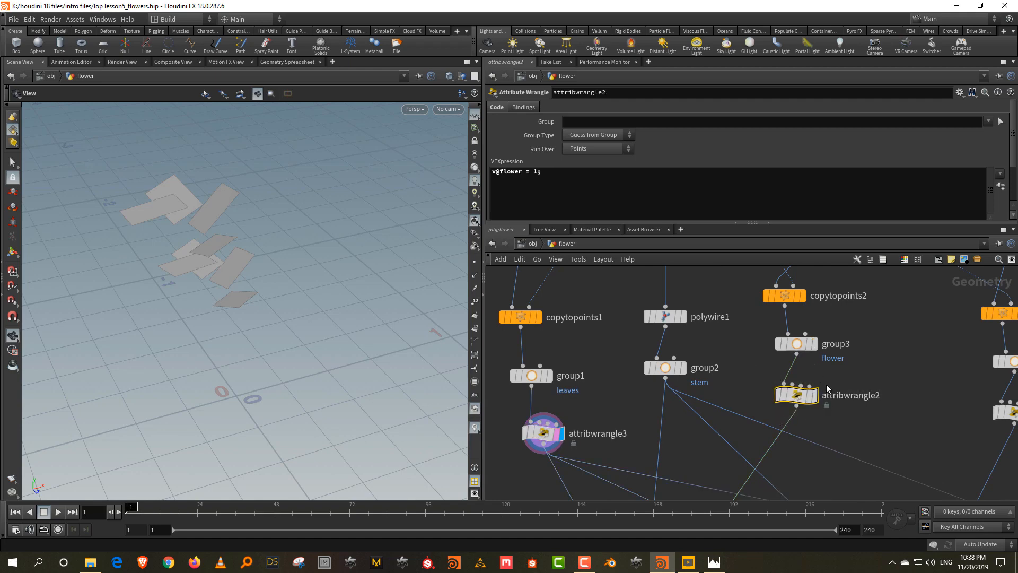
left_click(814, 395)
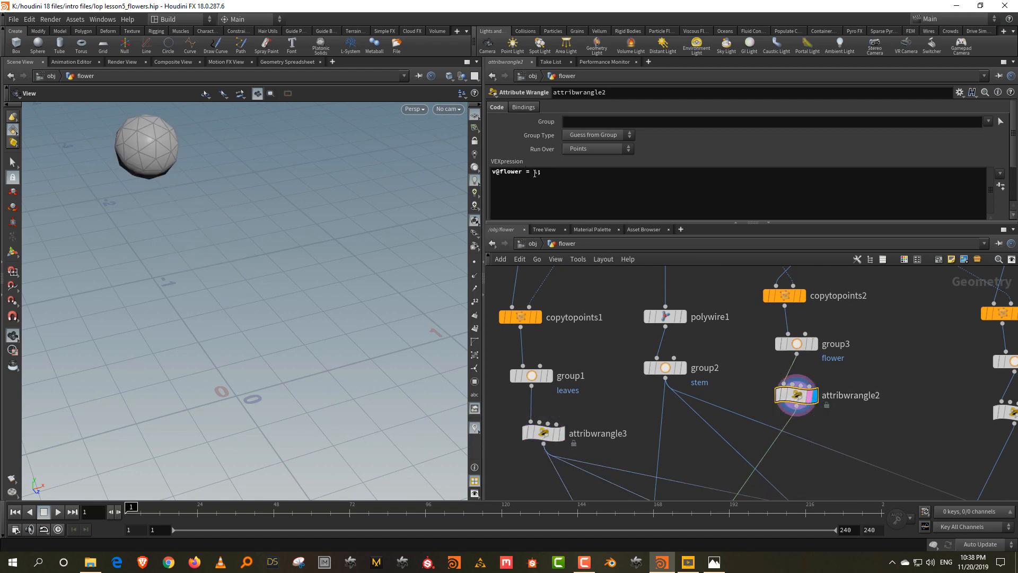
Display attribwrangle4 and attribwrangle5 in turn to examine the box and torus flower heads and their expressions
scroll(806, 396, "down", 3)
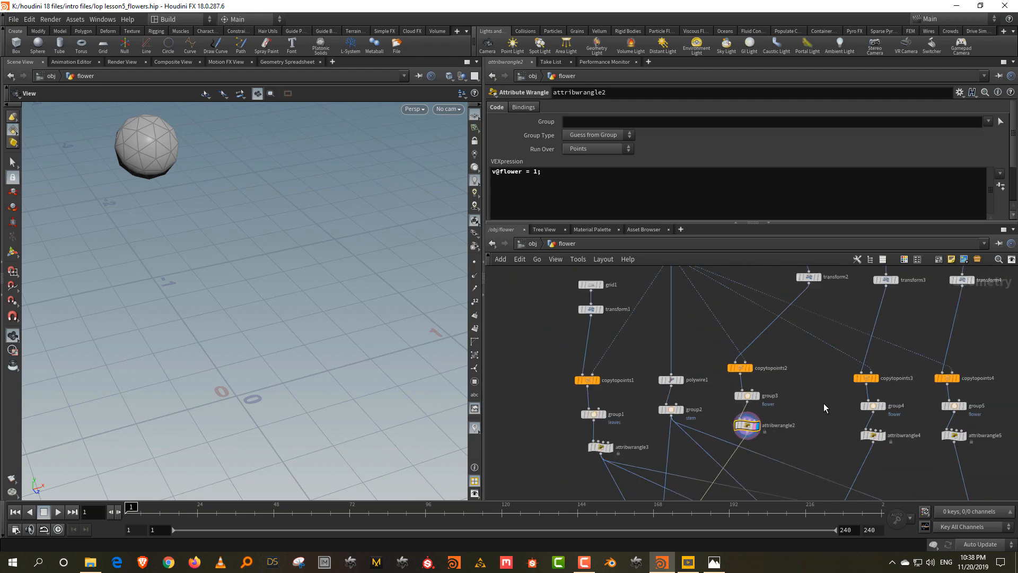
middle_click_drag(824, 408, 744, 445)
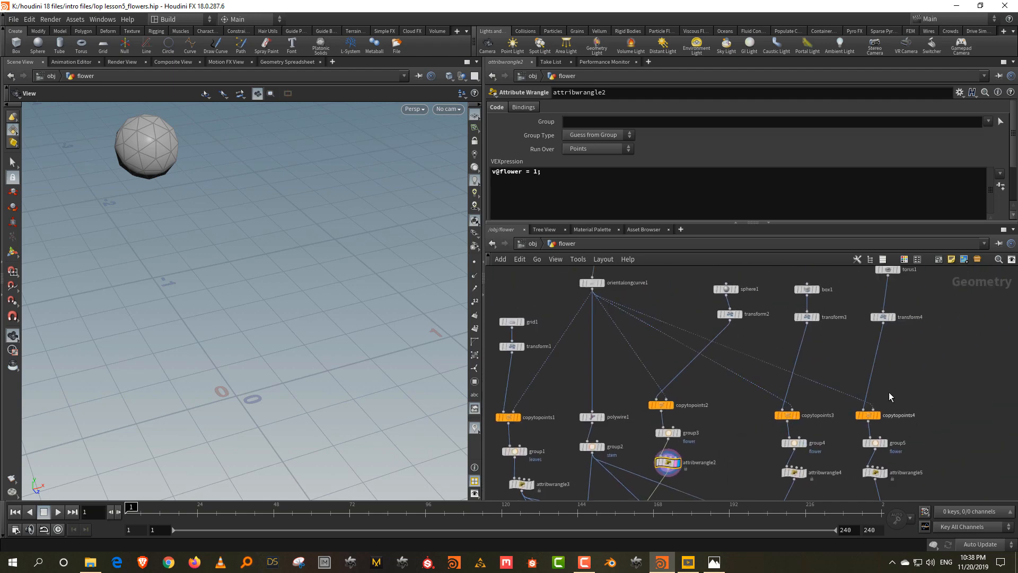
scroll(801, 412, "up", 2)
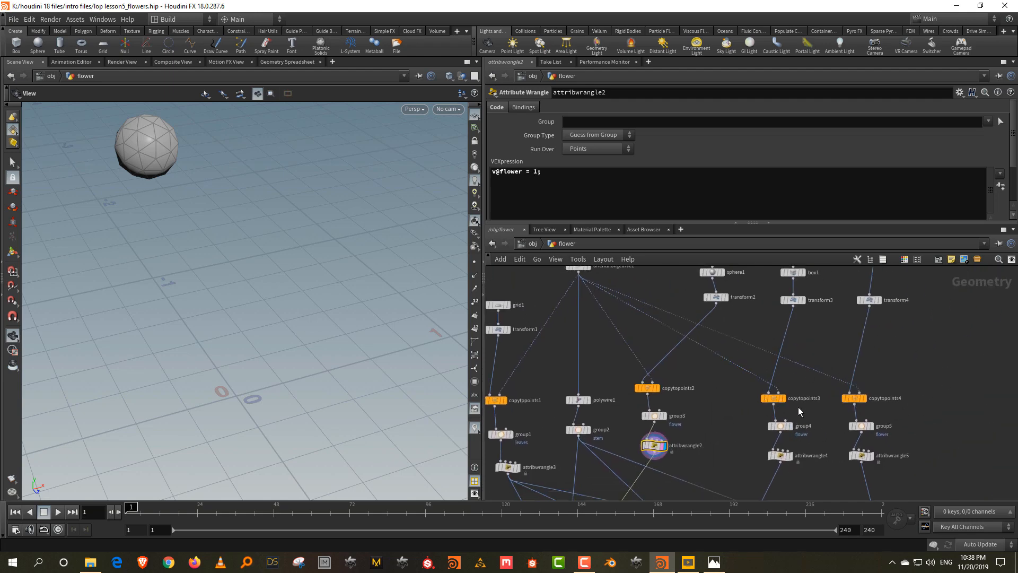
left_click(787, 454)
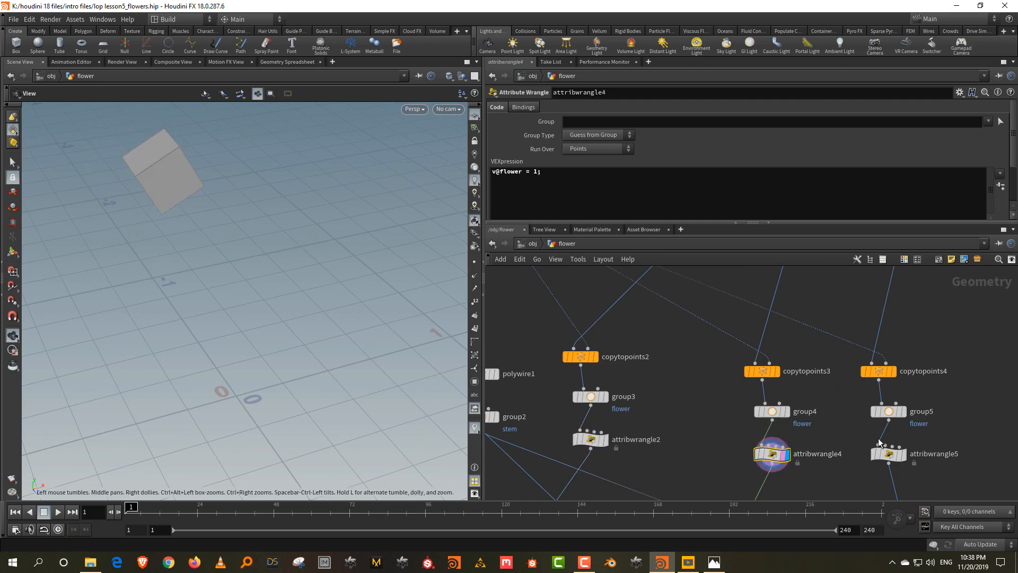
left_click(887, 454)
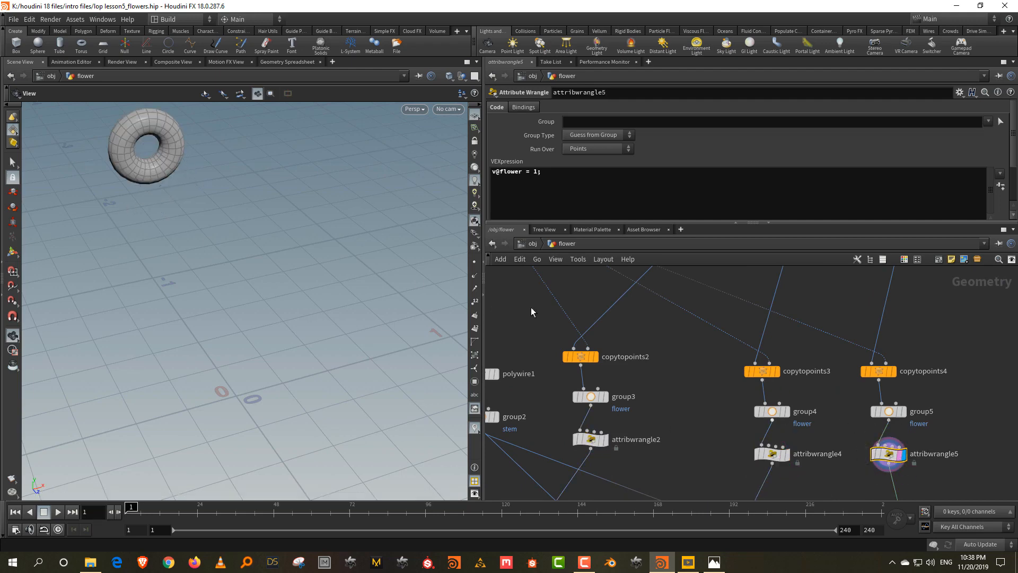
Review the flower group nodes group4 and group5 and the wrangles below them in the box and torus branches
left_click(779, 412)
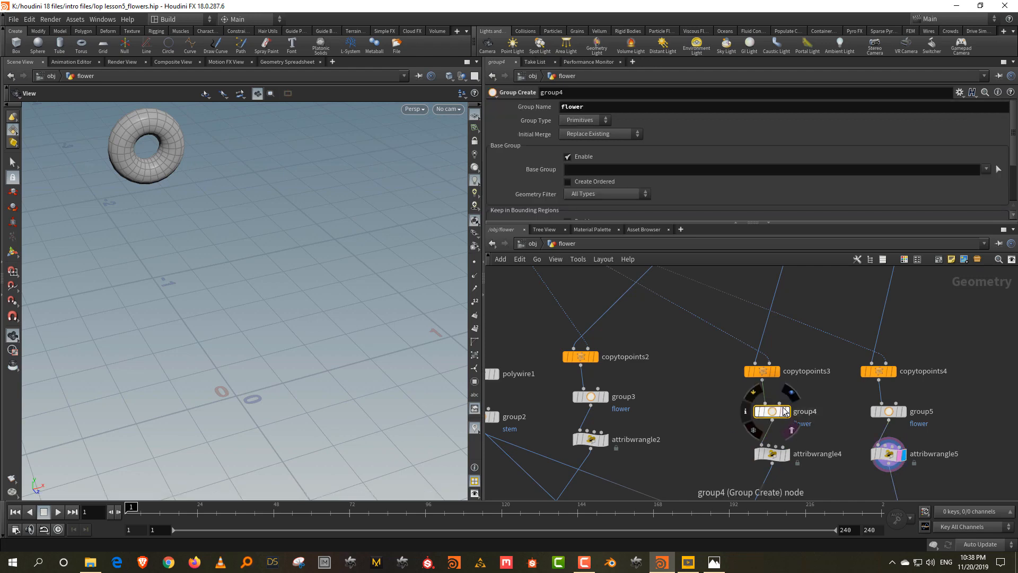
left_click_drag(842, 400, 961, 427)
left_click_drag(724, 439, 830, 486)
left_click_drag(844, 428, 933, 479)
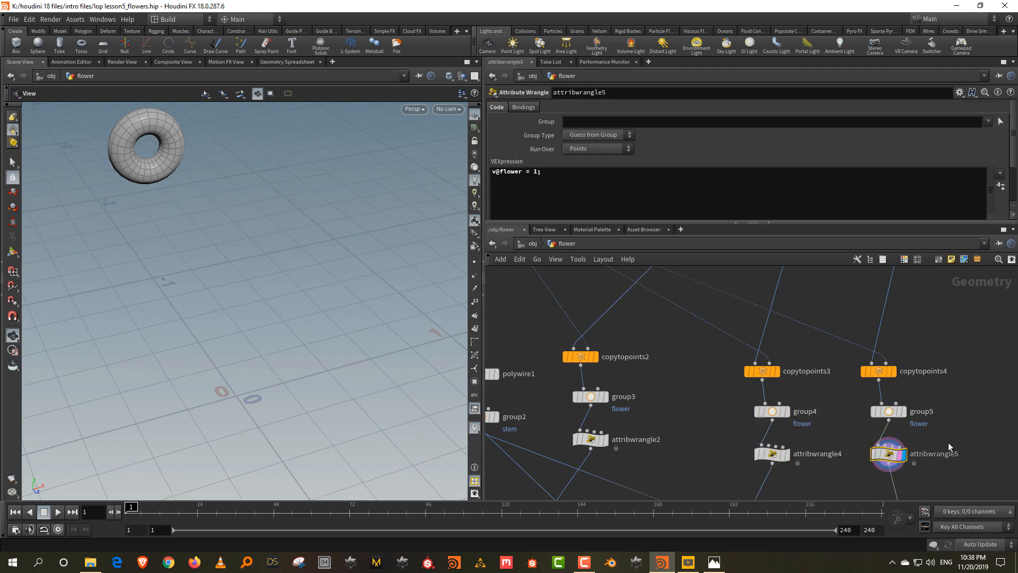
Display the outputs OUT_flowerA, OUT_flowerB and OUT_flowerC in turn to compare the three complete flower variants
middle_click_drag(949, 444, 936, 259)
scroll(816, 366, "down", 2)
middle_click_drag(771, 430, 805, 310)
scroll(662, 427, "up", 1)
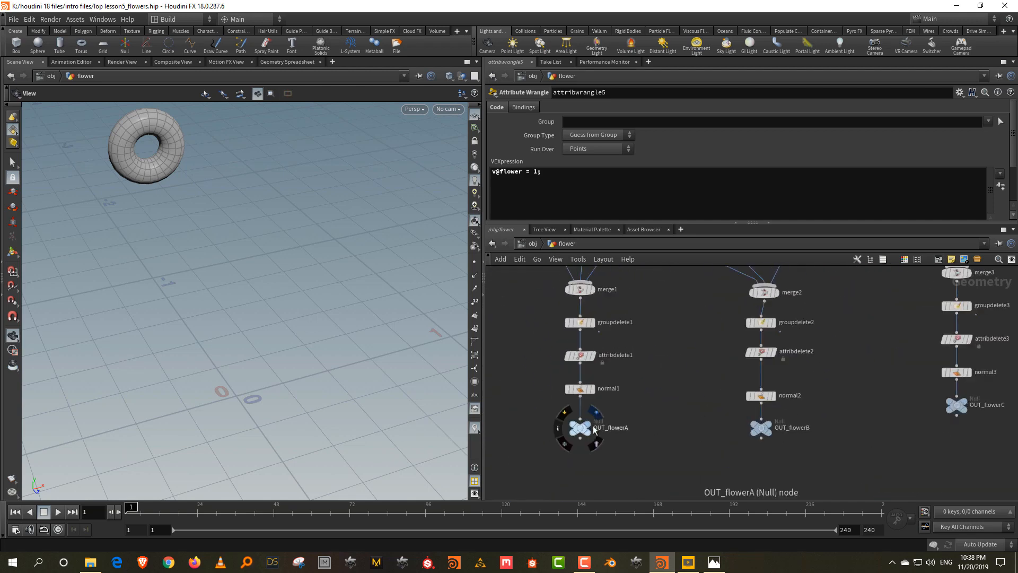
left_click(596, 413)
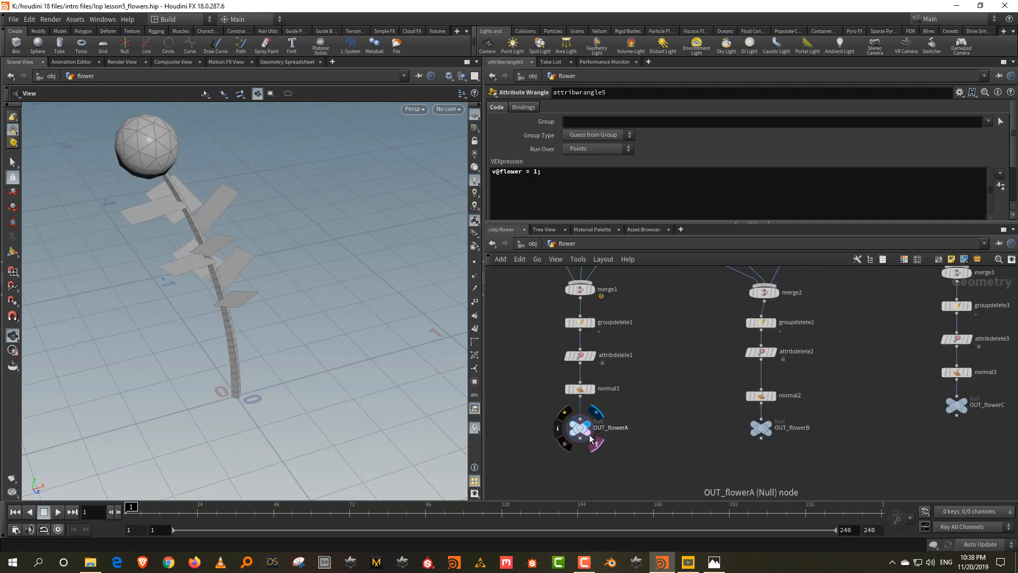
left_click(590, 438)
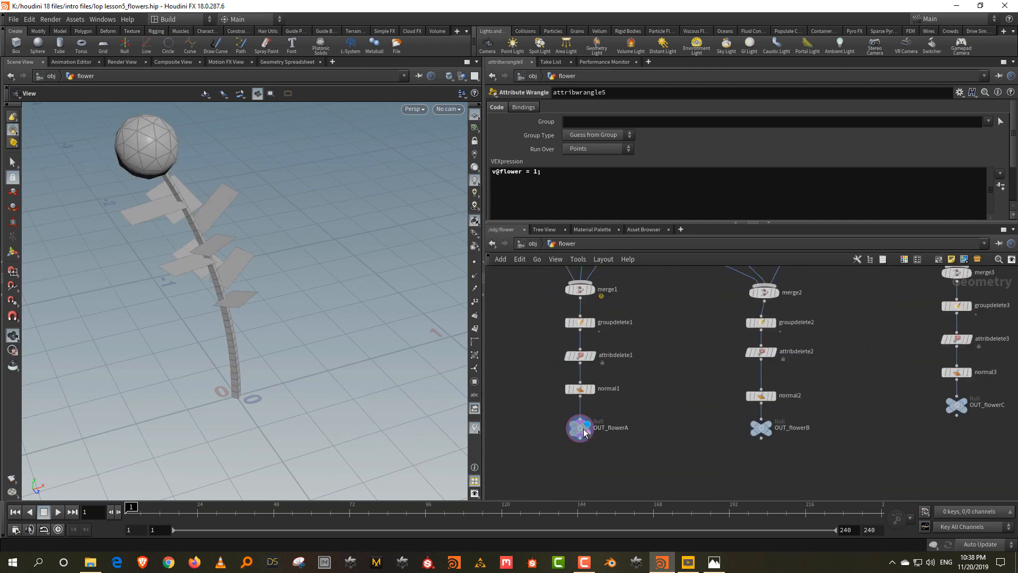
left_click(776, 418)
left_click(763, 432)
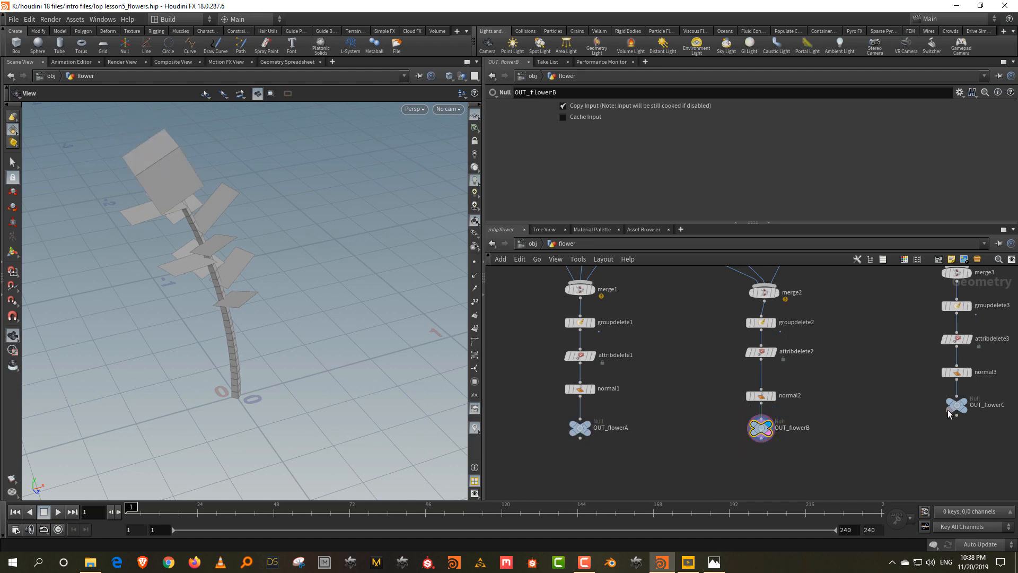
left_click(967, 398)
left_click(856, 415)
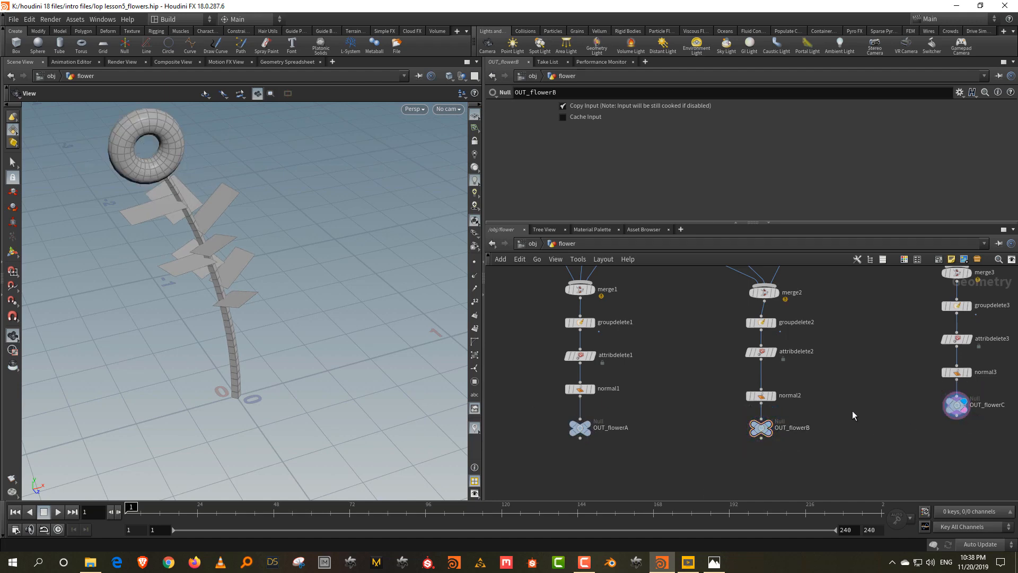
Add a LOP Network beside the flower geometry at object level and go inside it
left_click(530, 243)
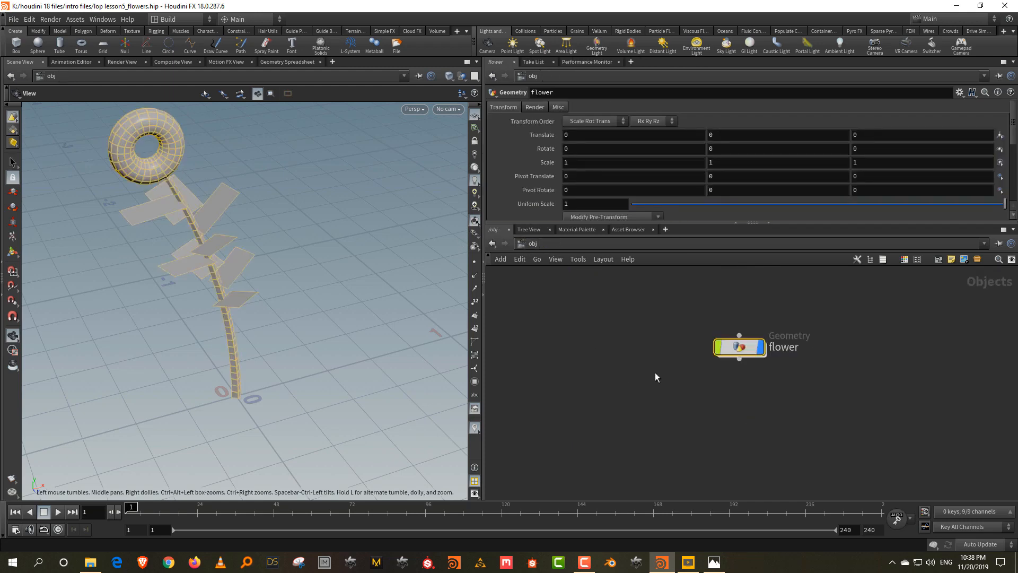
key("Tab")
type("lop")
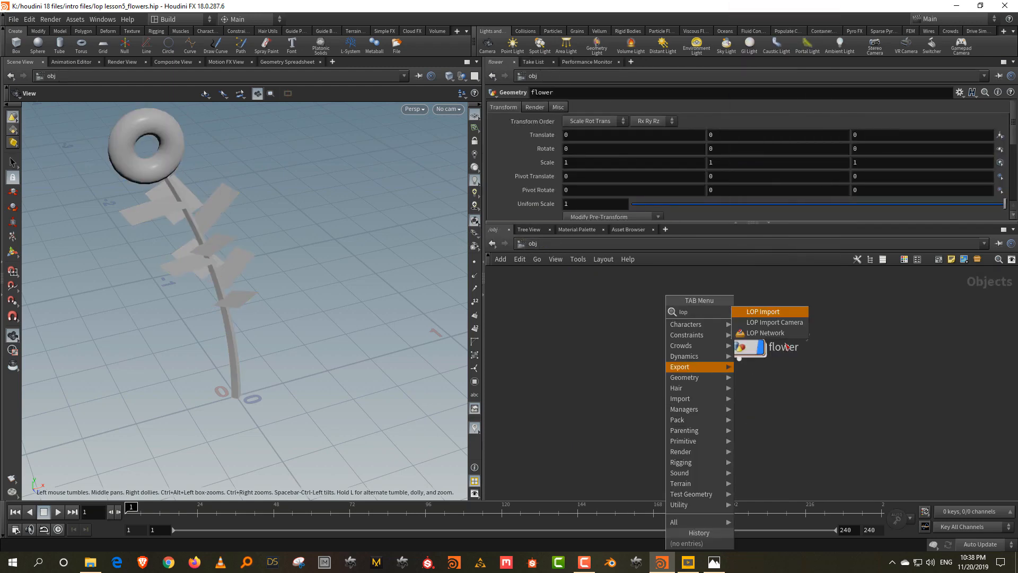
left_click(787, 335)
left_click(807, 416)
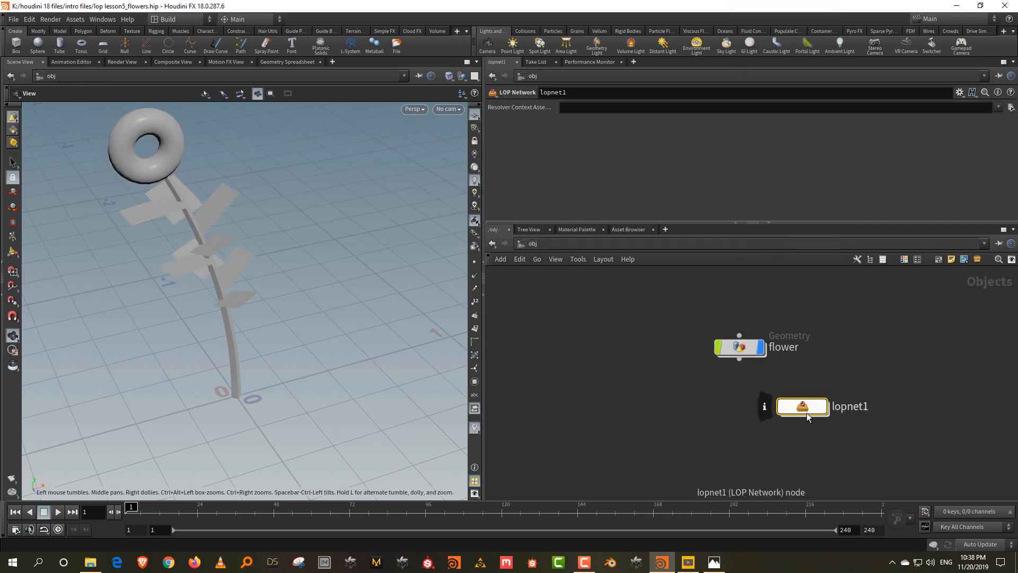
double_click(806, 407)
Add a SOP Import node to the empty Solaris network
key("Tab")
type("sop")
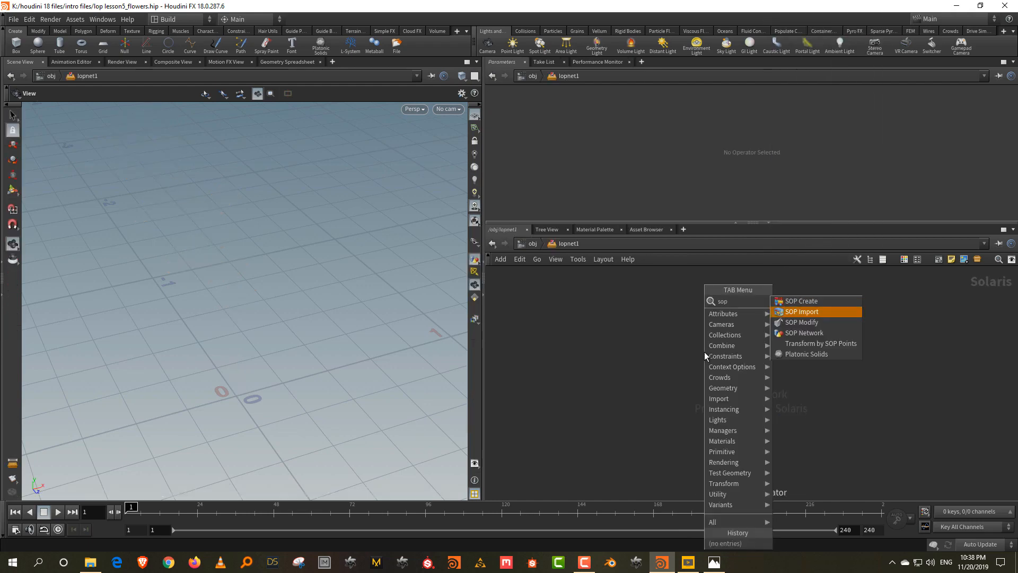
key("Return")
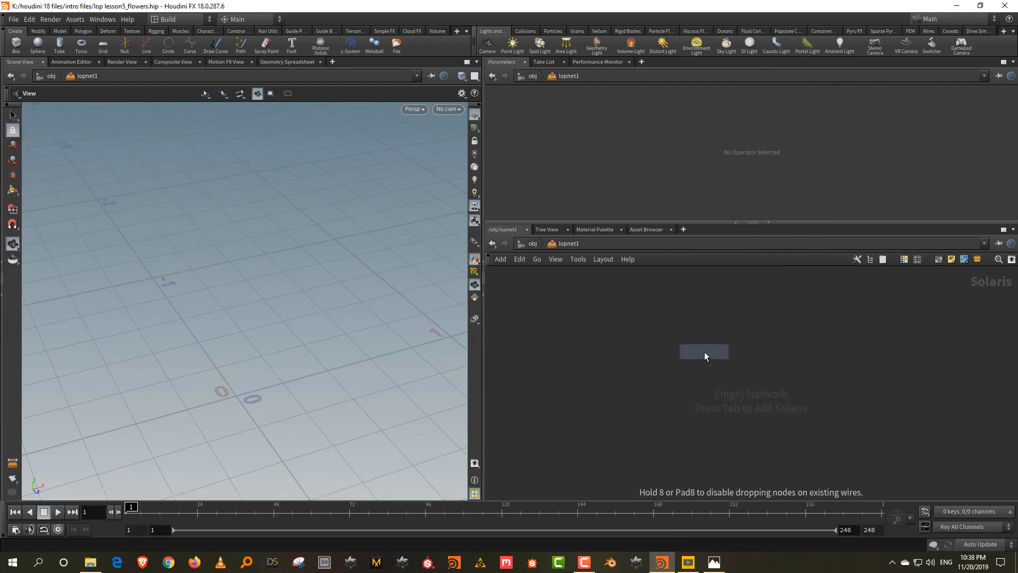
left_click(704, 351)
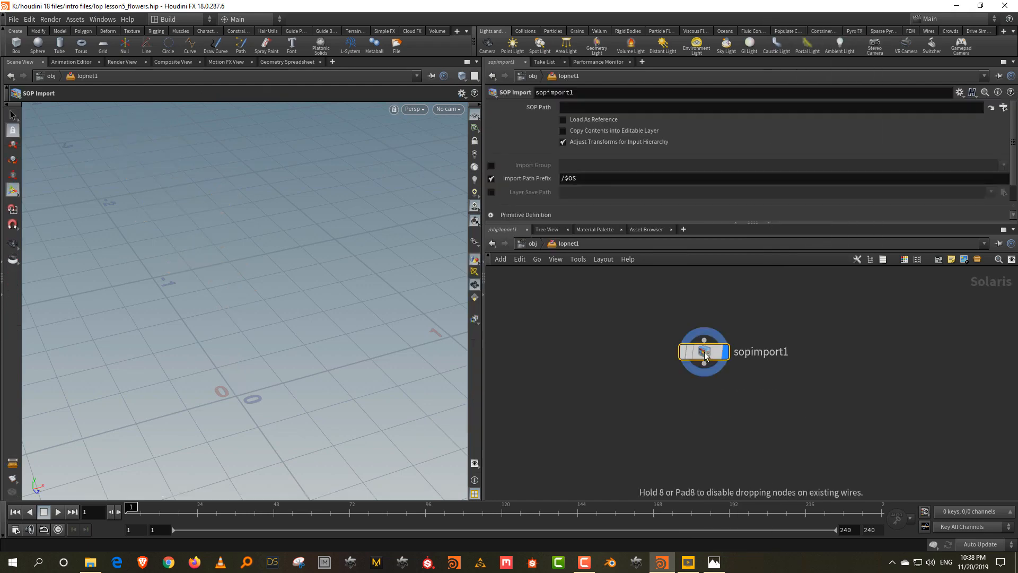
Set the SOP Import to load /obj/flower/OUT_flowerA as a reference and rename the node flowerA
left_click(624, 121)
left_click(1004, 107)
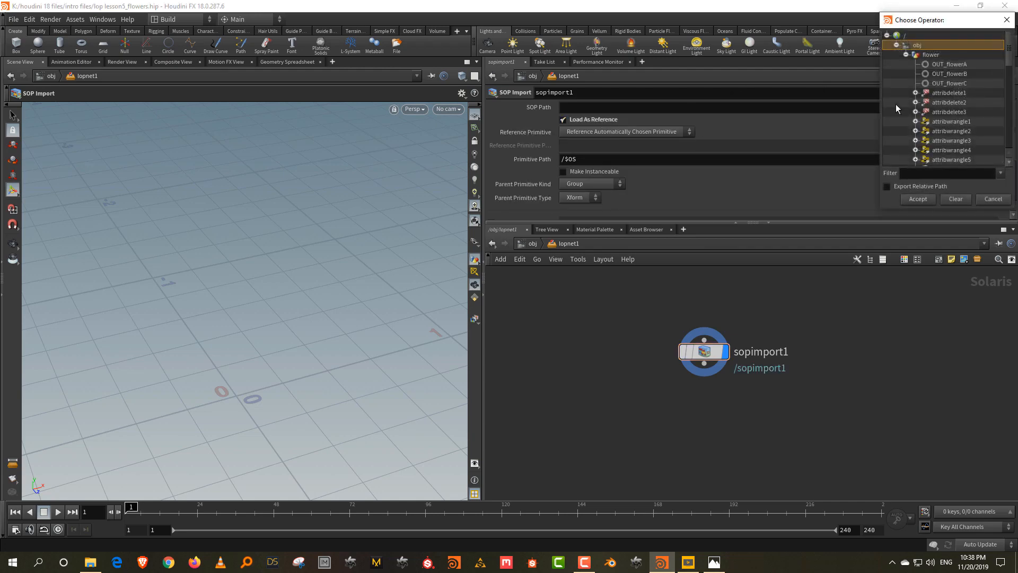
double_click(946, 66)
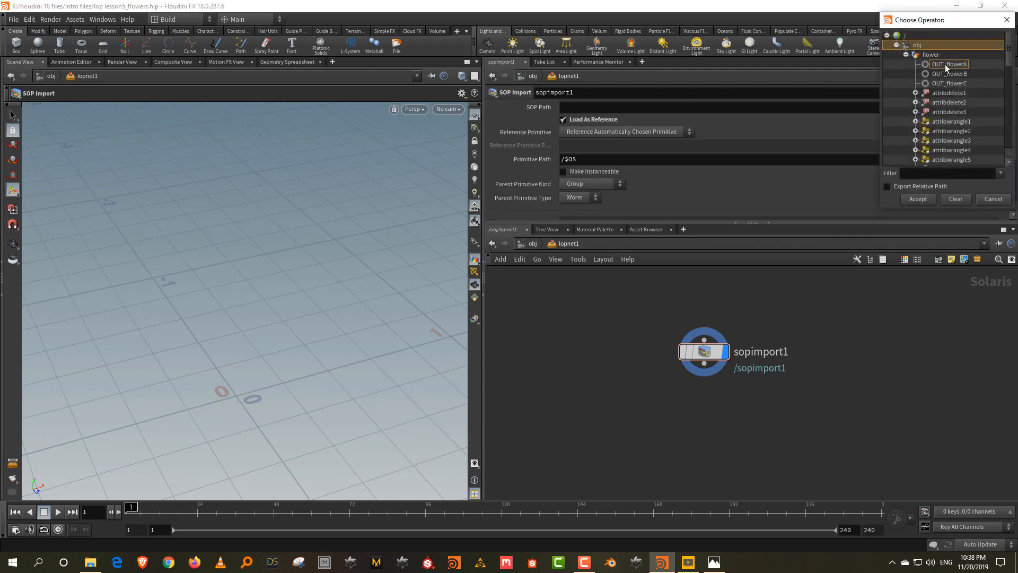
double_click(762, 352)
type("flowe")
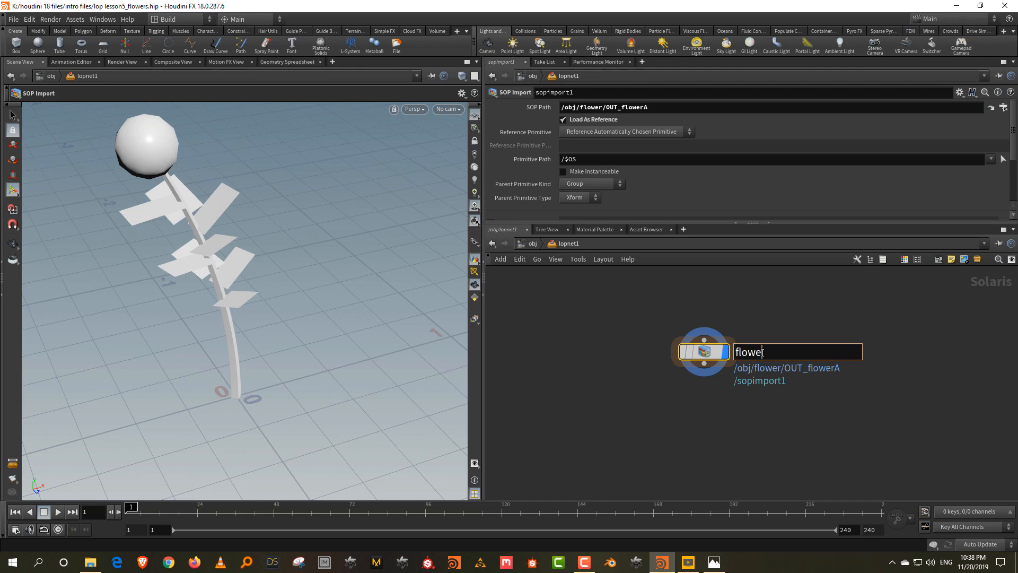
type("rA")
key("Return")
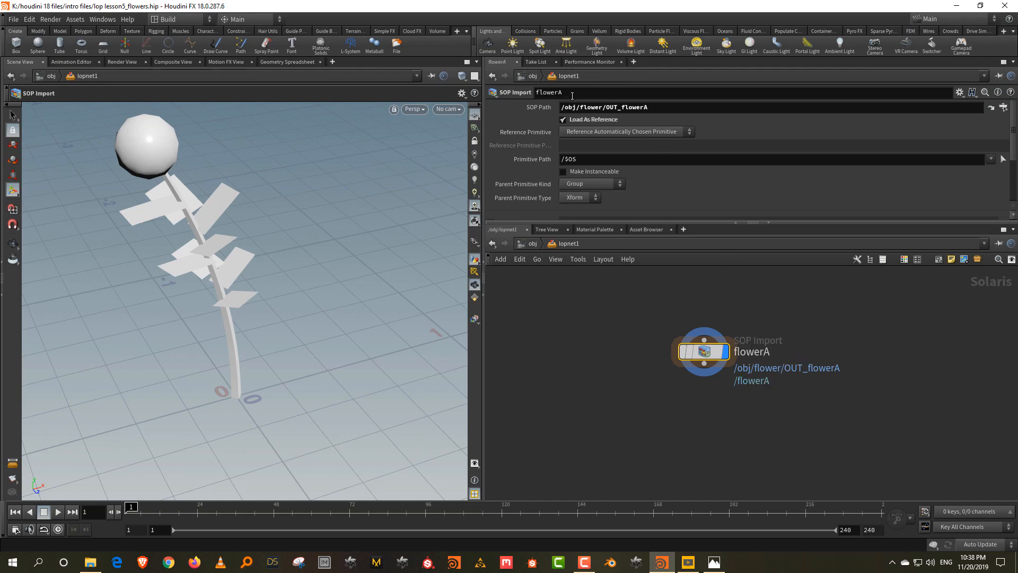
With the shelf hidden, split the viewport pane top/bottom and show the Scene Graph Tree in the lower half with flowerA expanded
left_click(3, 33)
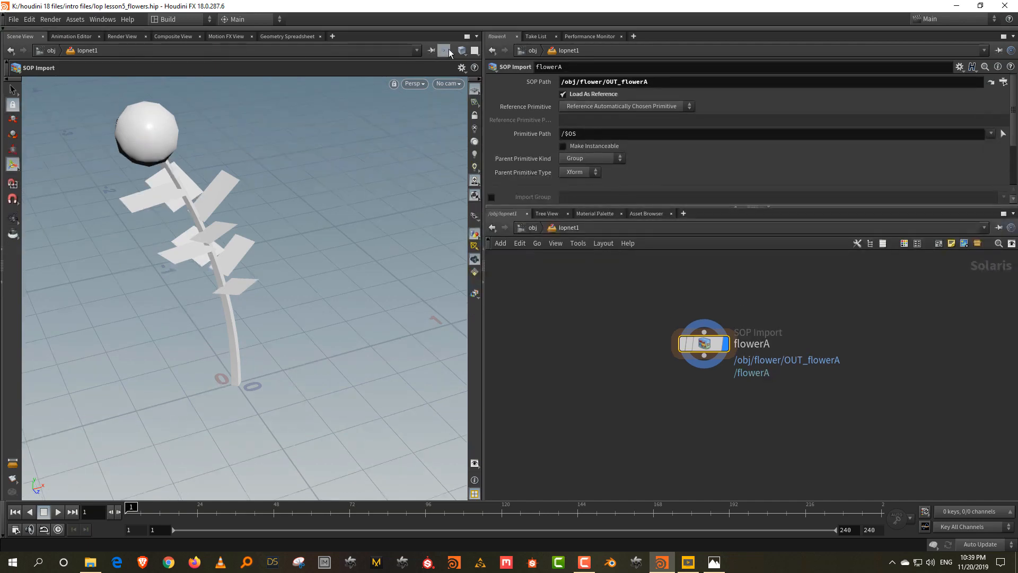
left_click(477, 36)
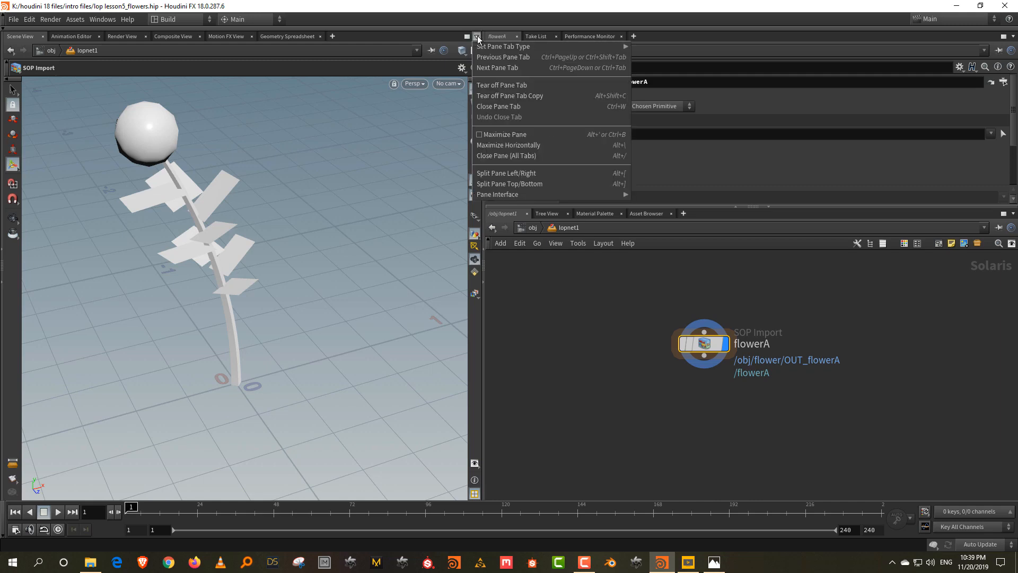
left_click(523, 185)
left_click(22, 271)
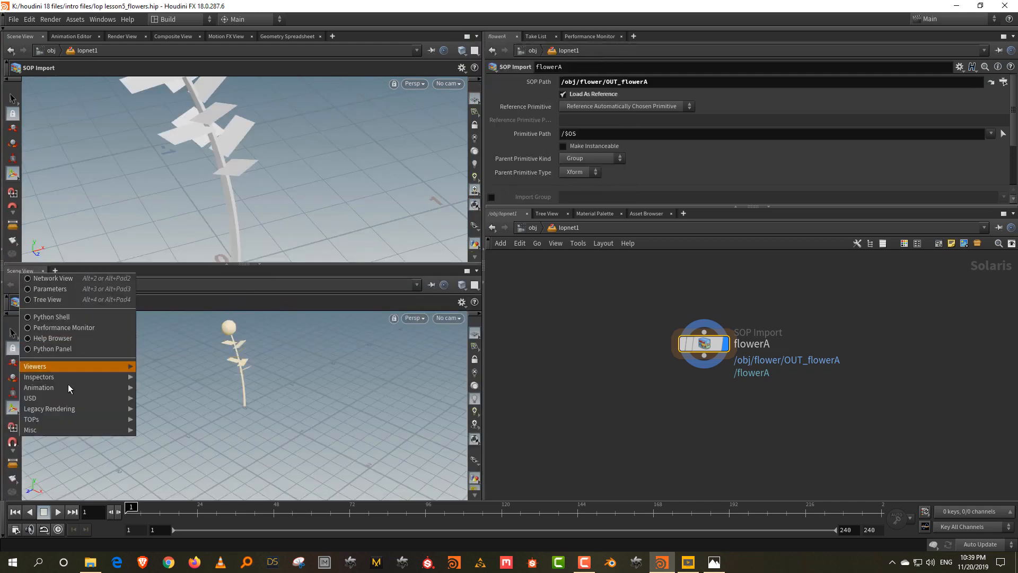
mouse_move(69, 398)
left_click(175, 397)
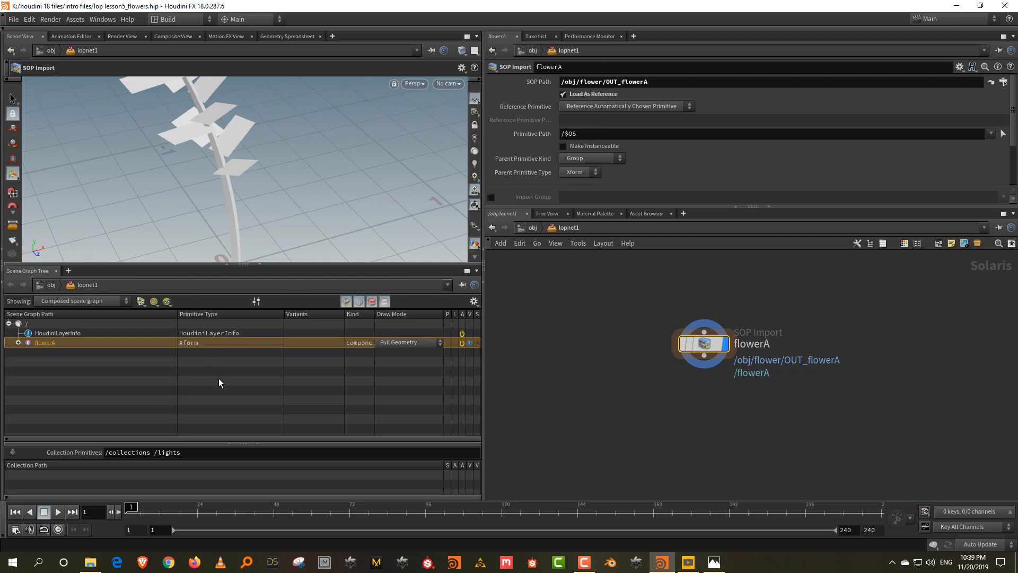
left_click(257, 443)
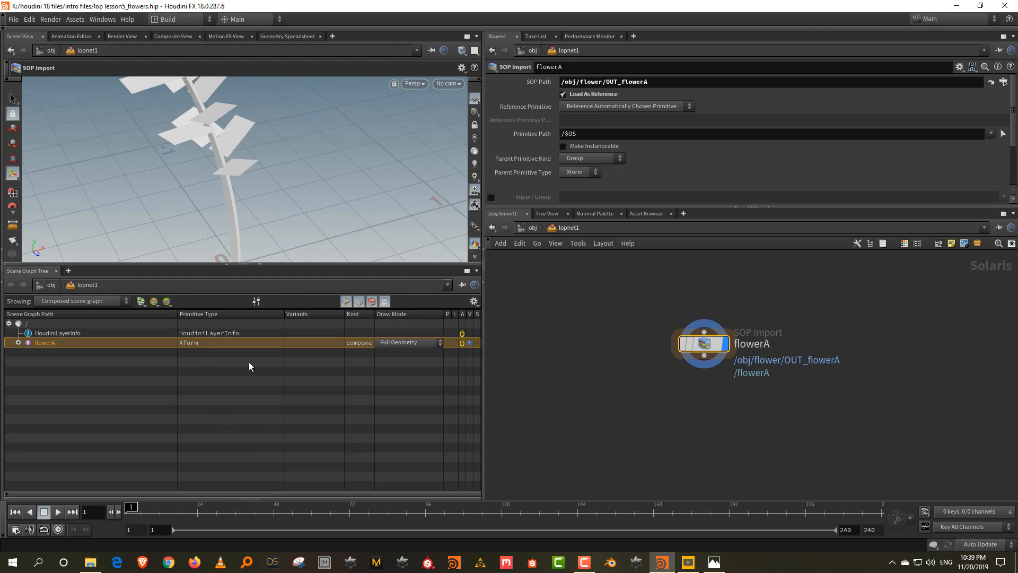
left_click(18, 342)
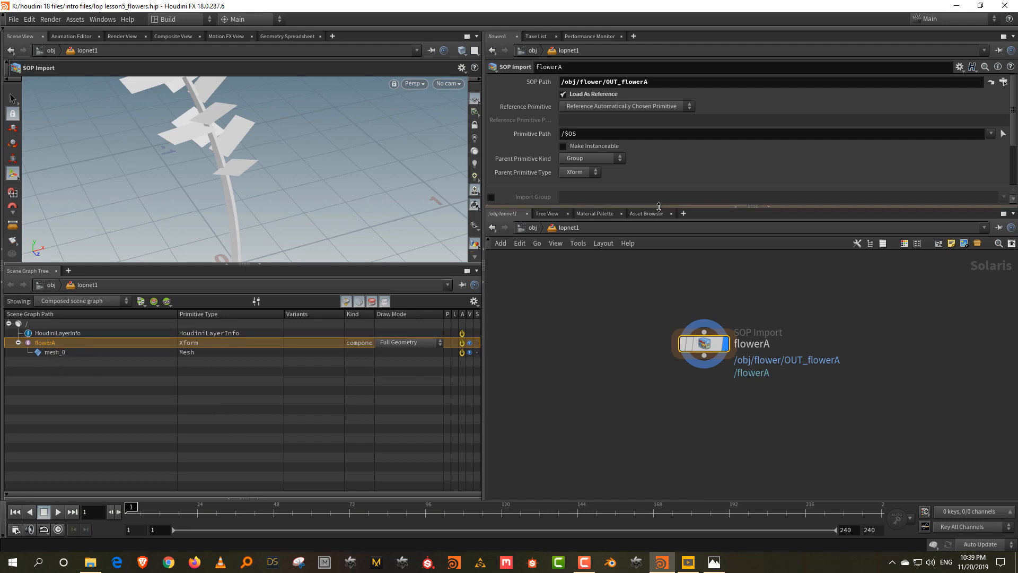
In flowerA's Import Data settings, enable Attributes and append flower and leaves to the pattern
left_click_drag(659, 206, 662, 338)
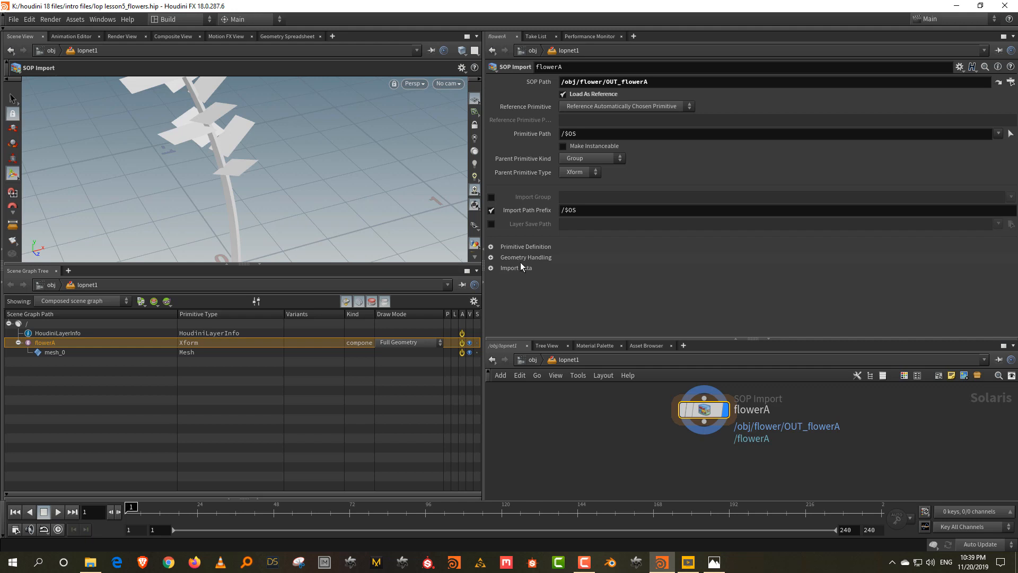
left_click(490, 268)
scroll(745, 240, "down", 2)
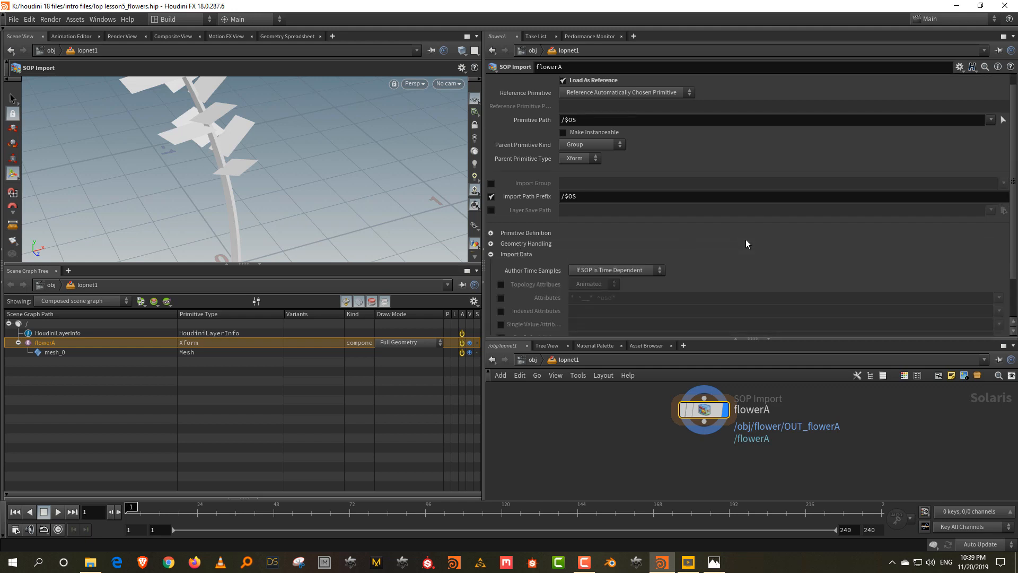
left_click(500, 284)
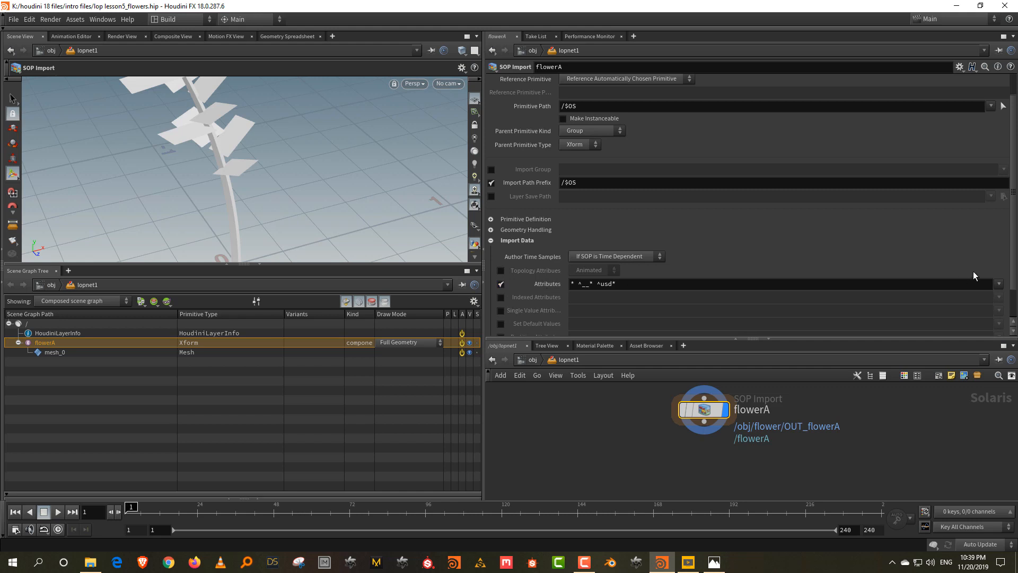
left_click(997, 286)
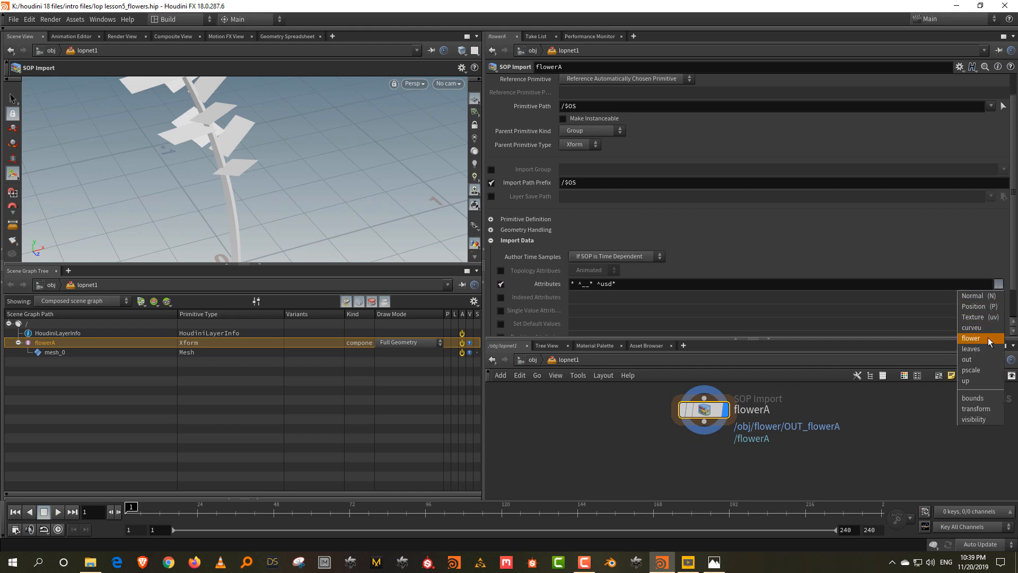
left_click(989, 337)
left_click(999, 284)
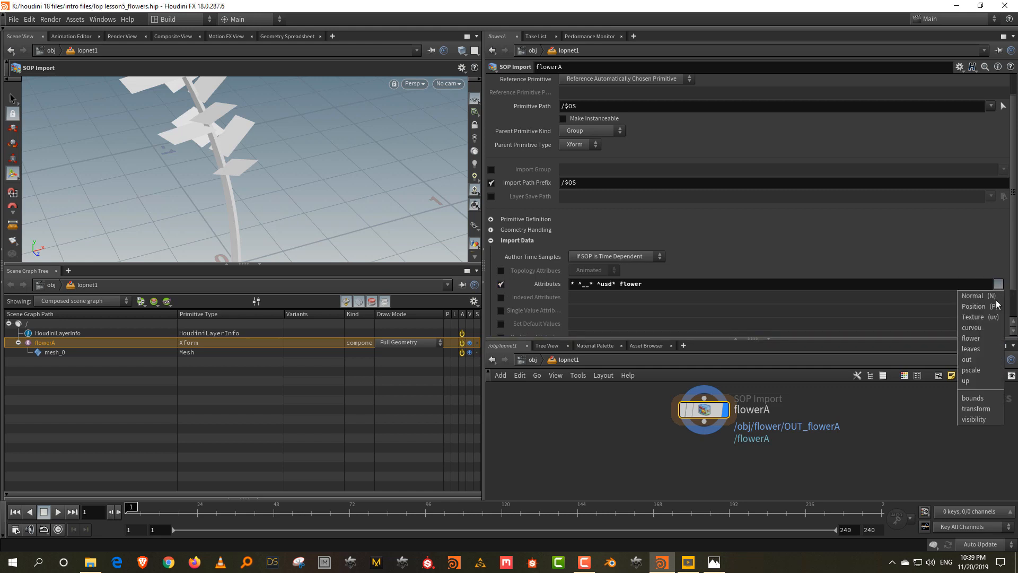
left_click(988, 348)
scroll(717, 215, "down", 2)
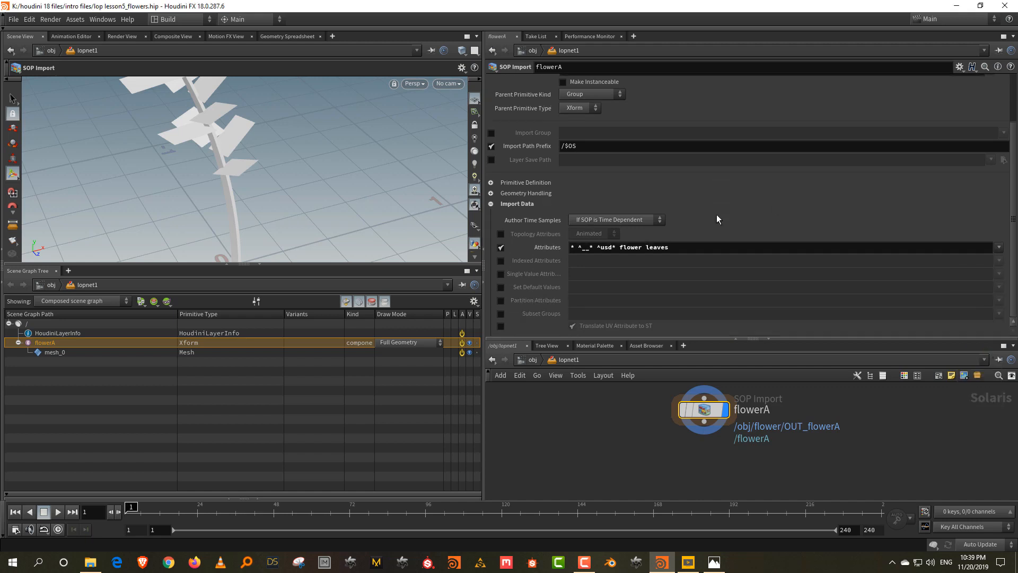
Enable Subset Groups on flowerA and list the groups flower, leaves and stem
left_click(501, 313)
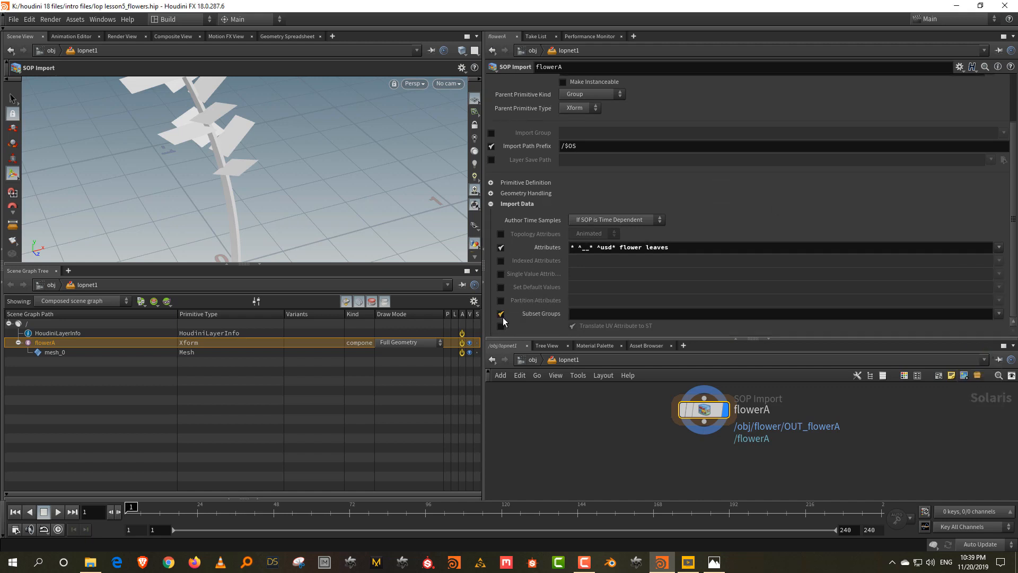
left_click(999, 314)
left_click(989, 325)
left_click(998, 314)
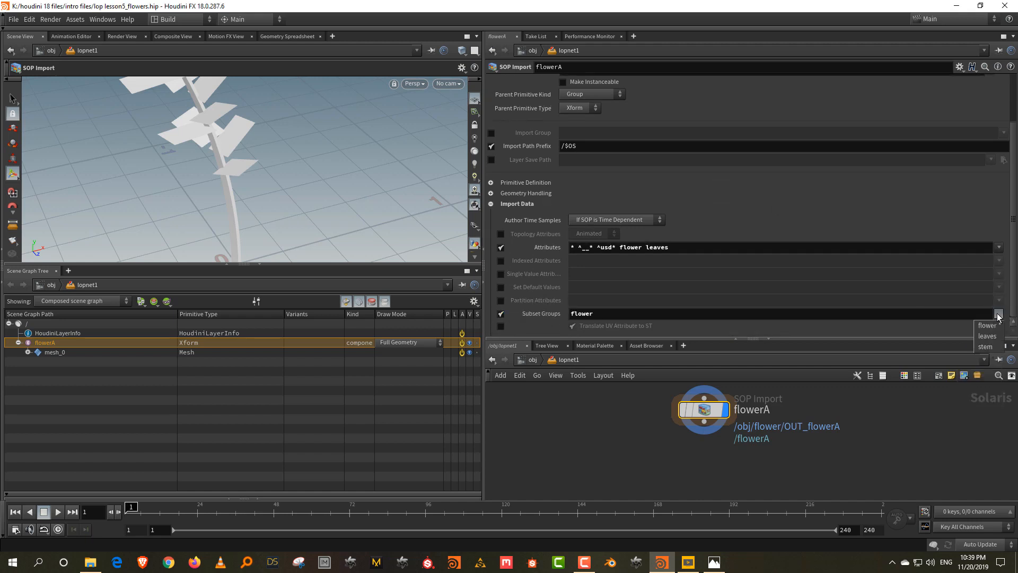
left_click(988, 336)
left_click(998, 314)
left_click(987, 346)
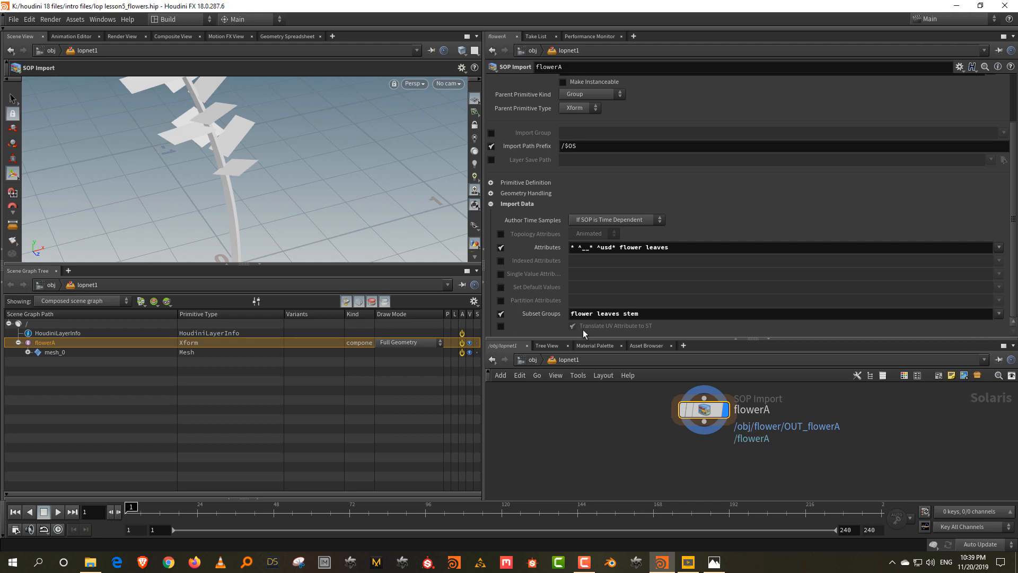
Set flowerA's Subset Groups to the wildcard * and expand mesh_0 in the scene graph to check its subsets
left_click_drag(655, 316, 525, 324)
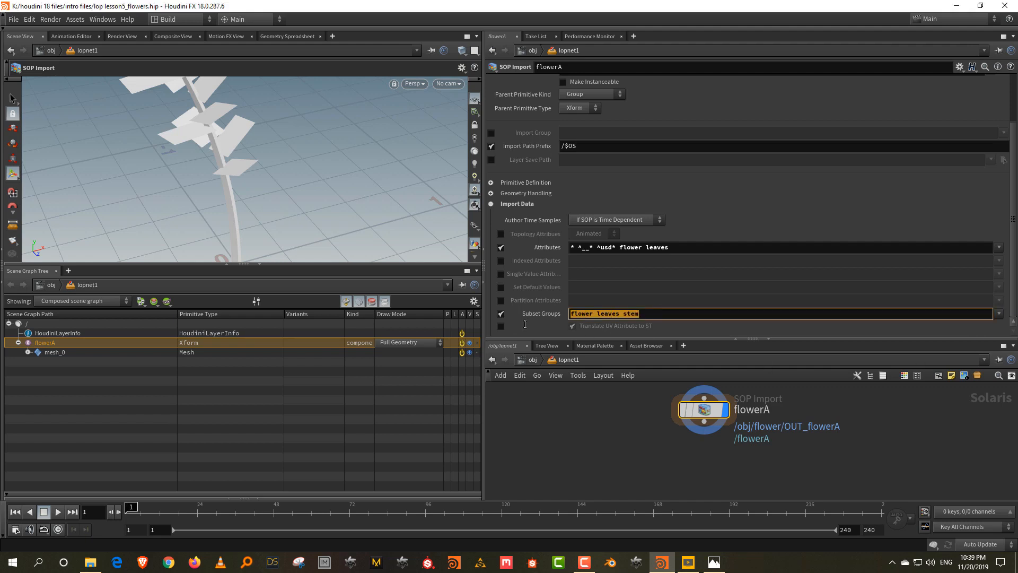
type("*")
key("Return")
left_click(28, 352)
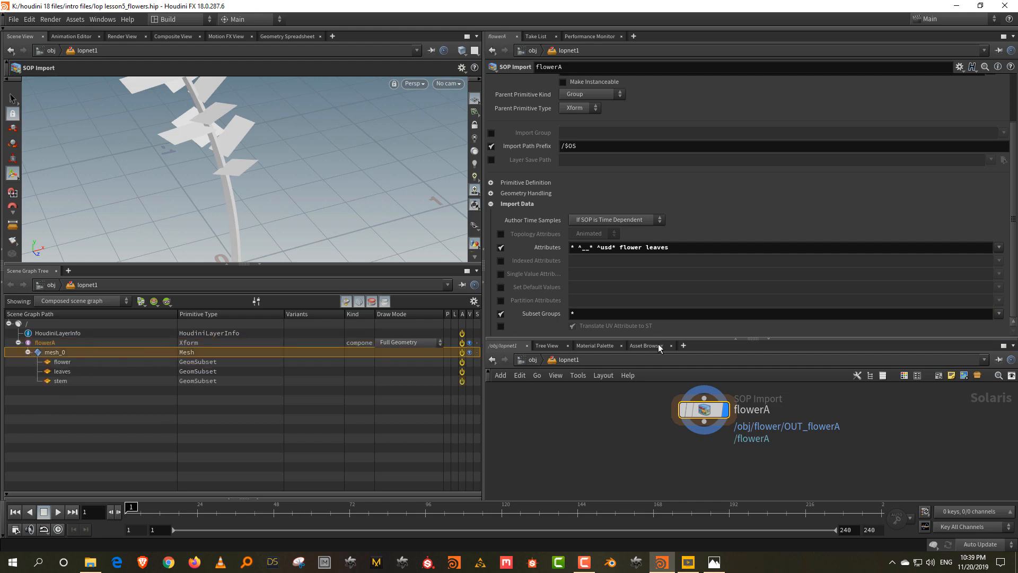
Duplicate the flowerA import node beside the original and rename the copy flowerB
left_click_drag(658, 340, 659, 262)
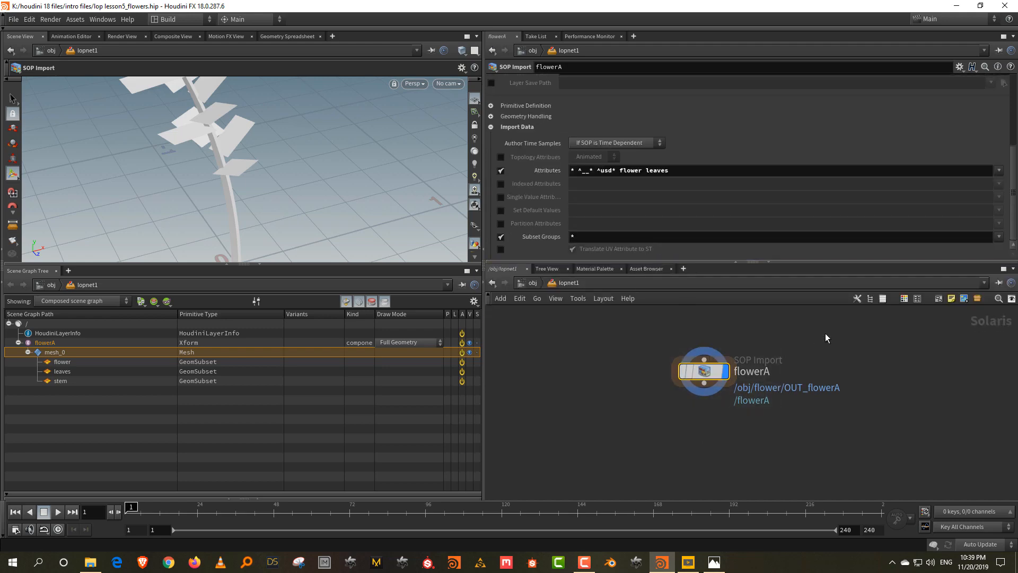
key("ctrl+c")
left_click_drag(826, 338, 850, 359)
double_click(909, 357)
left_click_drag(916, 356, 948, 359)
type("B")
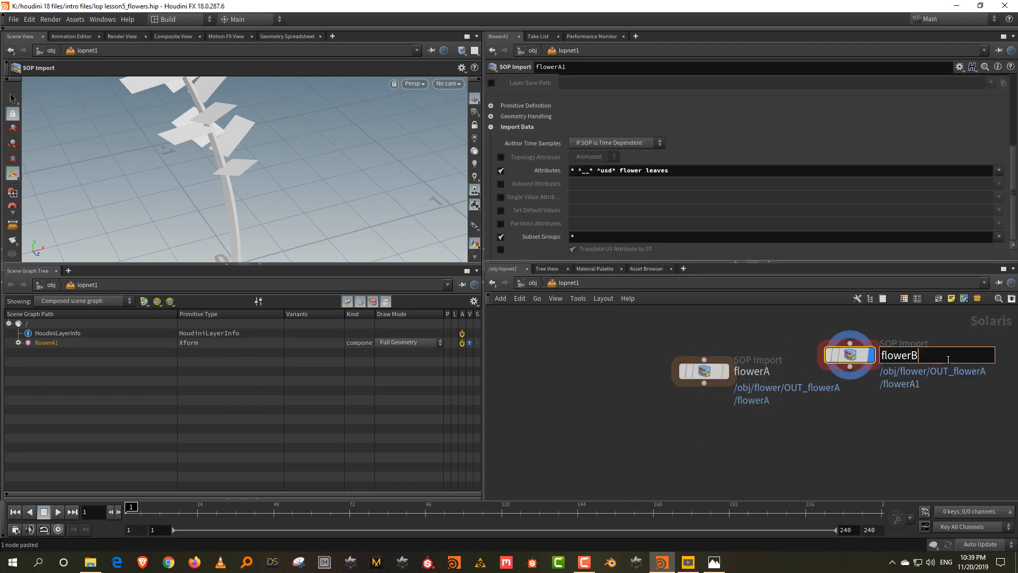
key("Return")
Duplicate flowerB, place the copy to its right and rename it flowerC
key("ctrl+c")
key("ctrl+v")
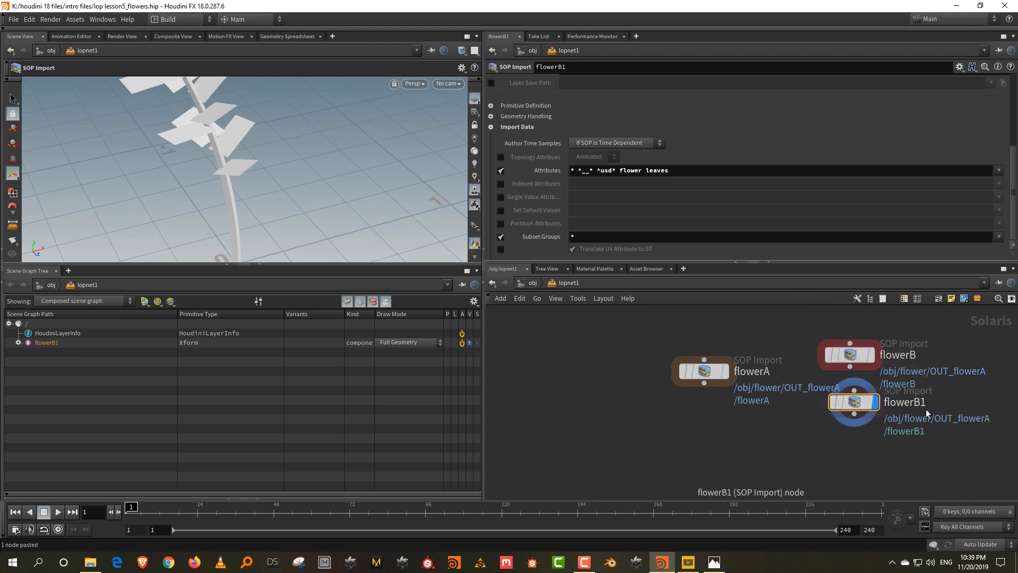
middle_click_drag(931, 389, 801, 417)
left_click_drag(731, 428, 901, 375)
double_click(926, 374)
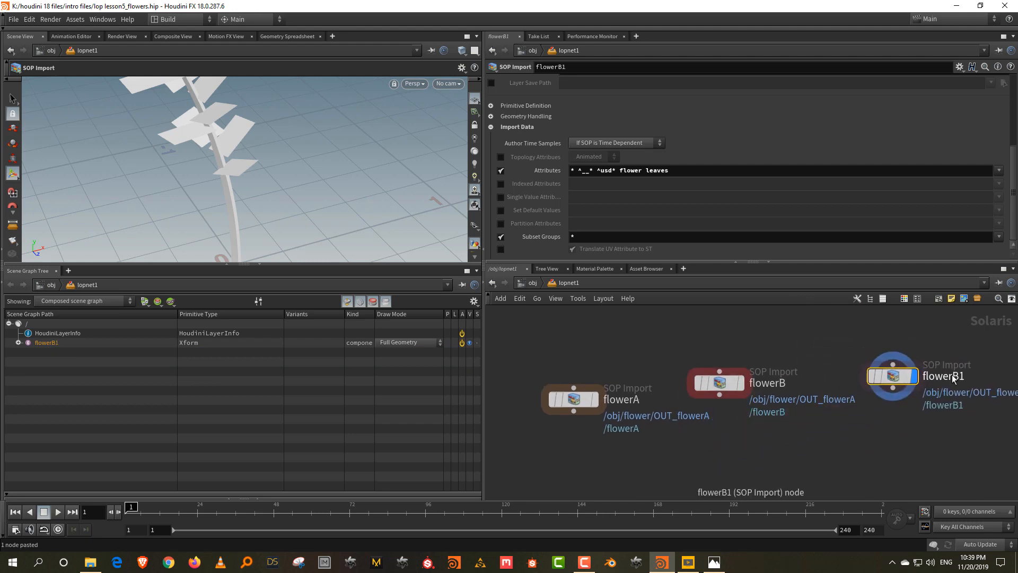
left_click_drag(966, 375, 952, 376)
type("C")
key("Return")
Point flowerB's SOP Path to /obj/flower/OUT_flowerB
left_click_drag(784, 345, 665, 438)
scroll(681, 122, "up", 5)
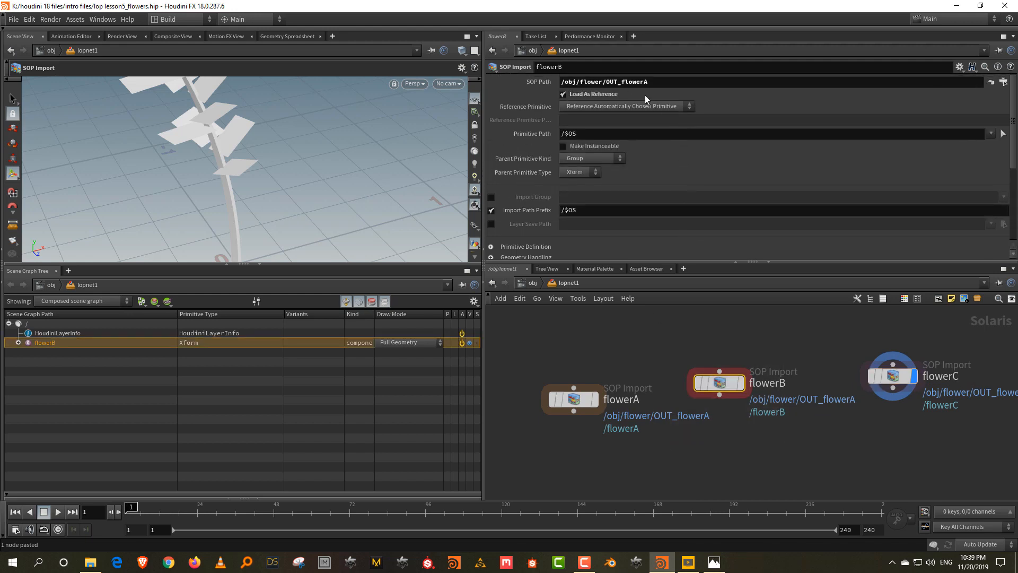
left_click(653, 81)
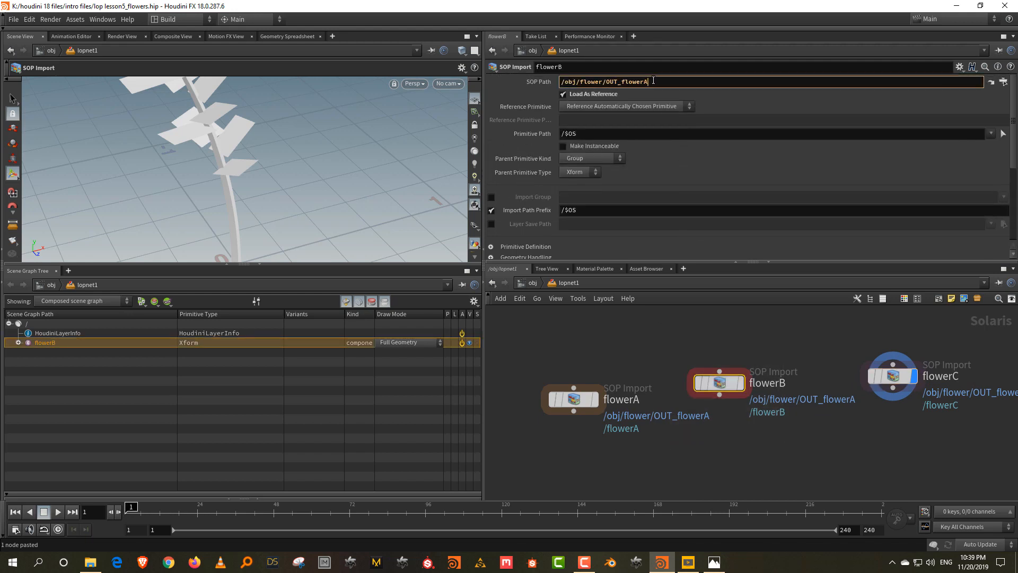
key("BackSpace")
type("B")
key("Return")
Point flowerC's SOP Path to /obj/flower/OUT_flowerC
left_click(893, 376)
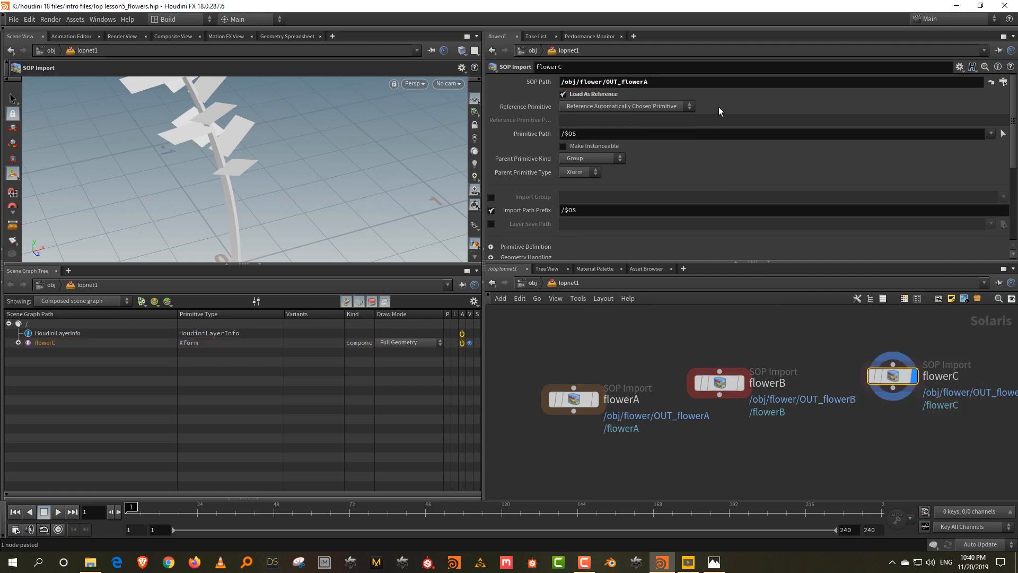
left_click(698, 83)
key("BackSpace")
type("C")
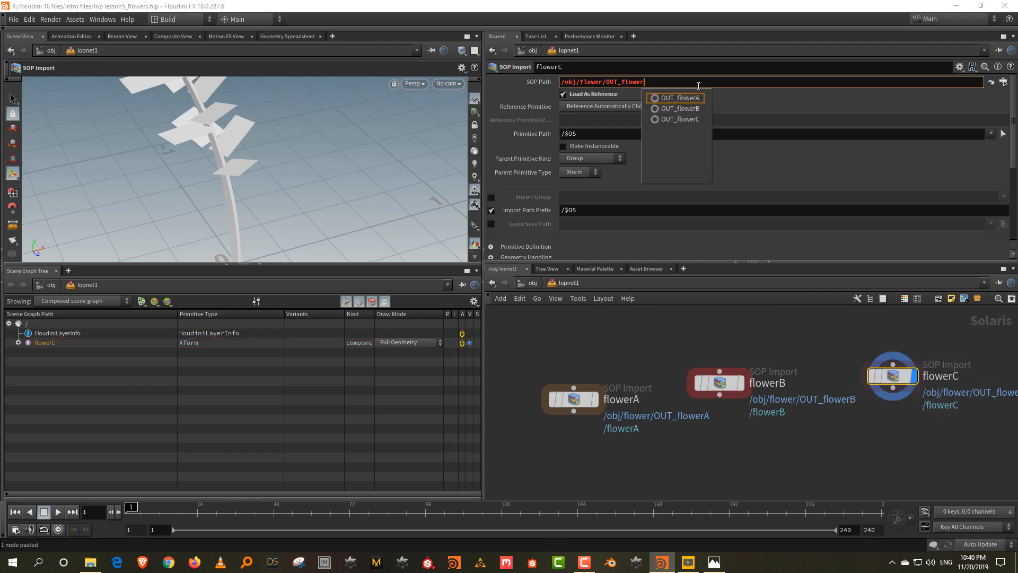
key("Return")
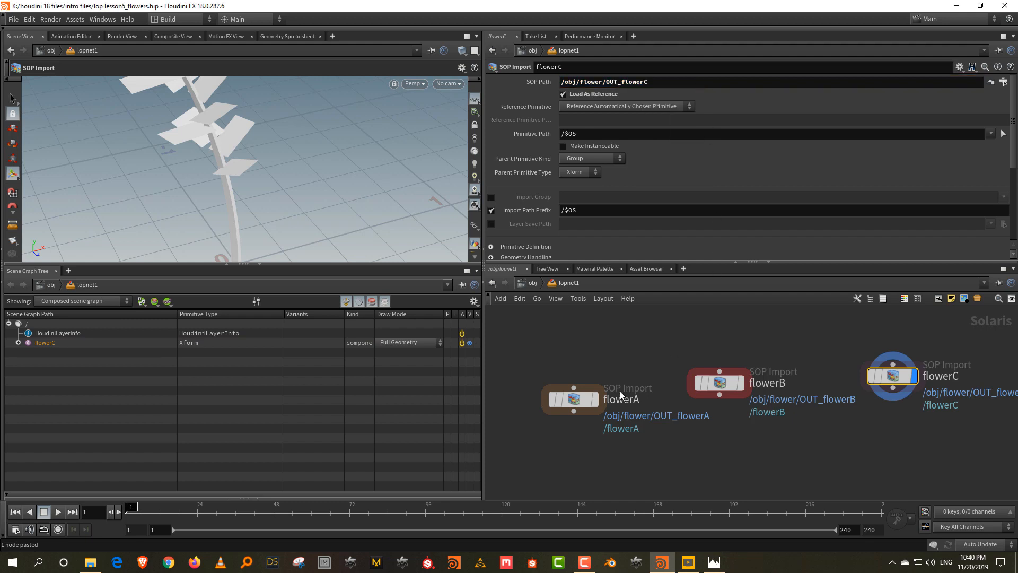
Move flowerA up and to the left, and place a Merge node below the three flower imports
left_click_drag(582, 401, 566, 370)
middle_click_drag(737, 457, 716, 394)
key("Tab")
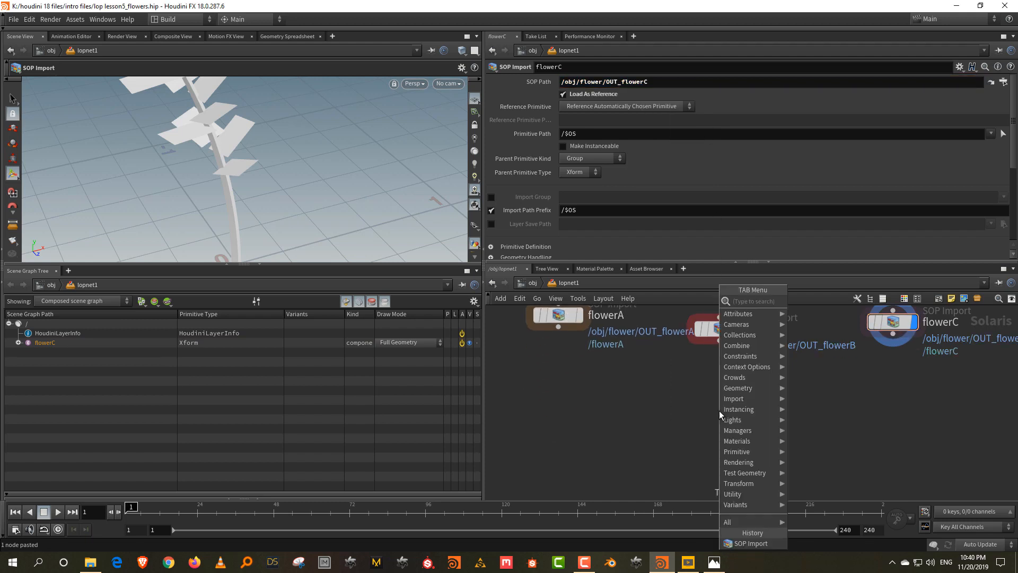
type("merge")
key("Return")
left_click(719, 459)
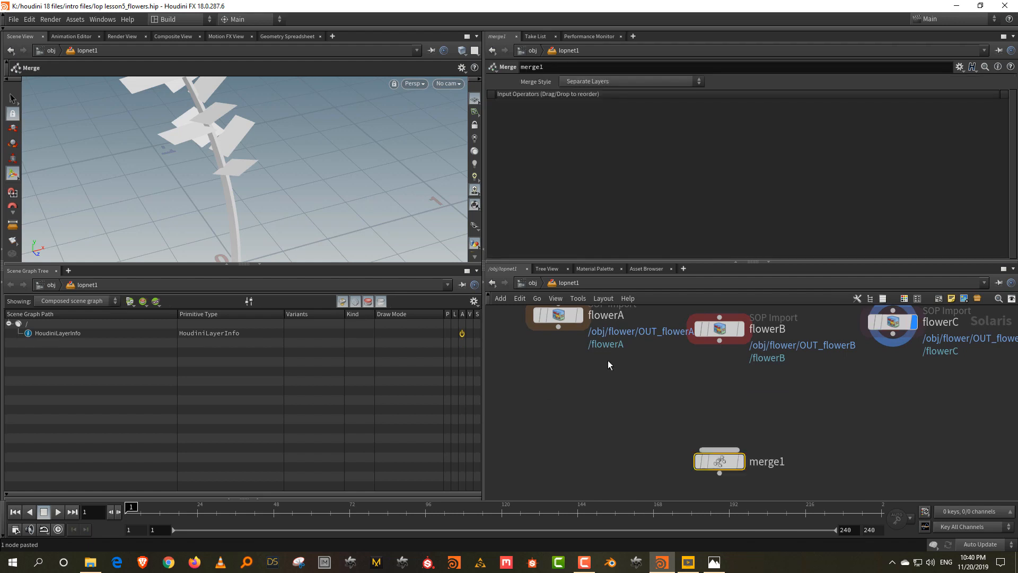
Wire flowerA, flowerB and flowerC in that order into the Merge node and display the merged result
left_click_drag(558, 327, 719, 451)
left_click_drag(719, 340, 719, 451)
left_click_drag(908, 345, 717, 419)
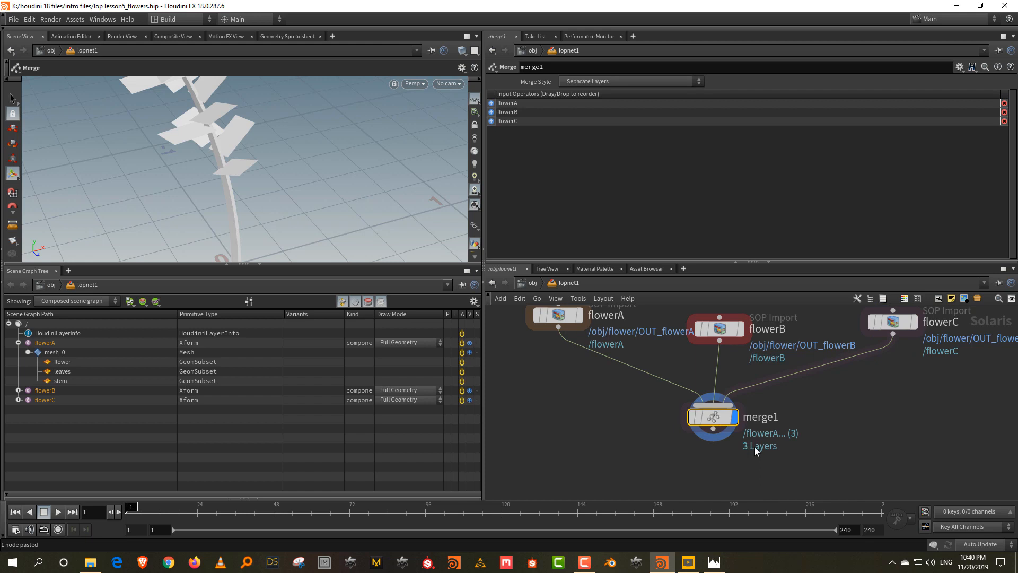
middle_click_drag(641, 444, 643, 426)
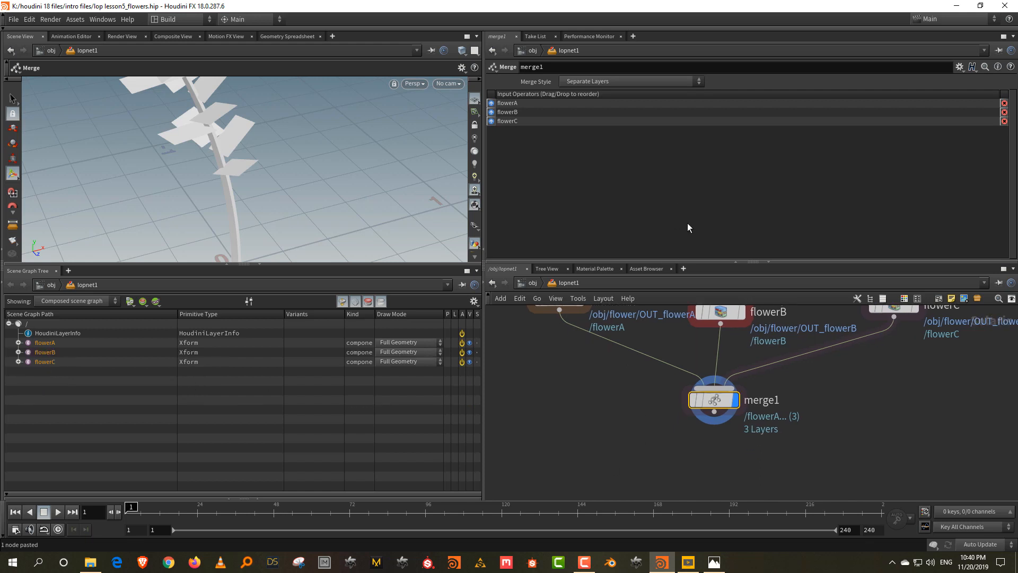
left_click_drag(705, 263, 705, 160)
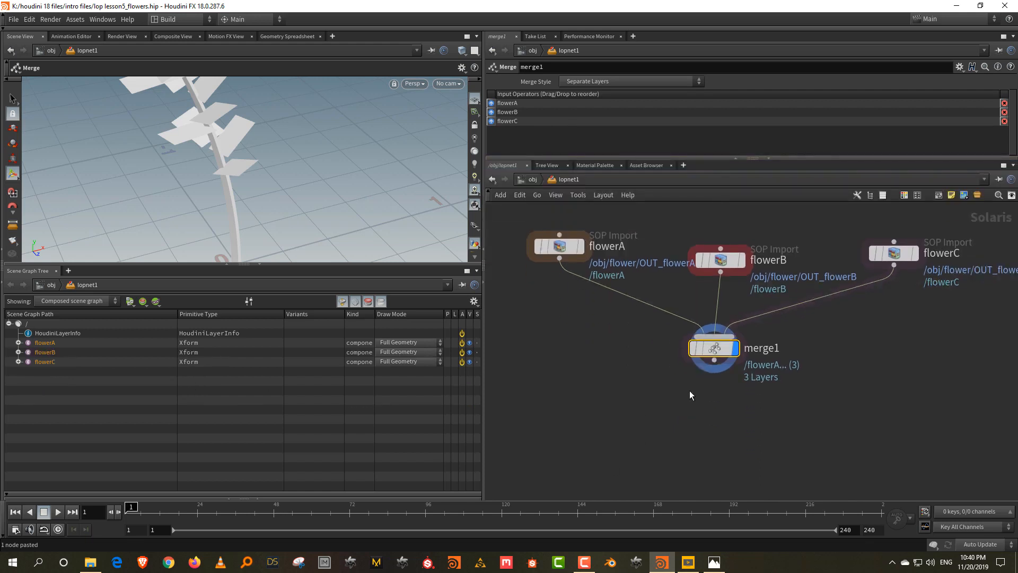
Enlarge the viewport and inspect the merged flowers from several angles
scroll(690, 395, "down", 2)
left_click_drag(581, 271, 561, 242)
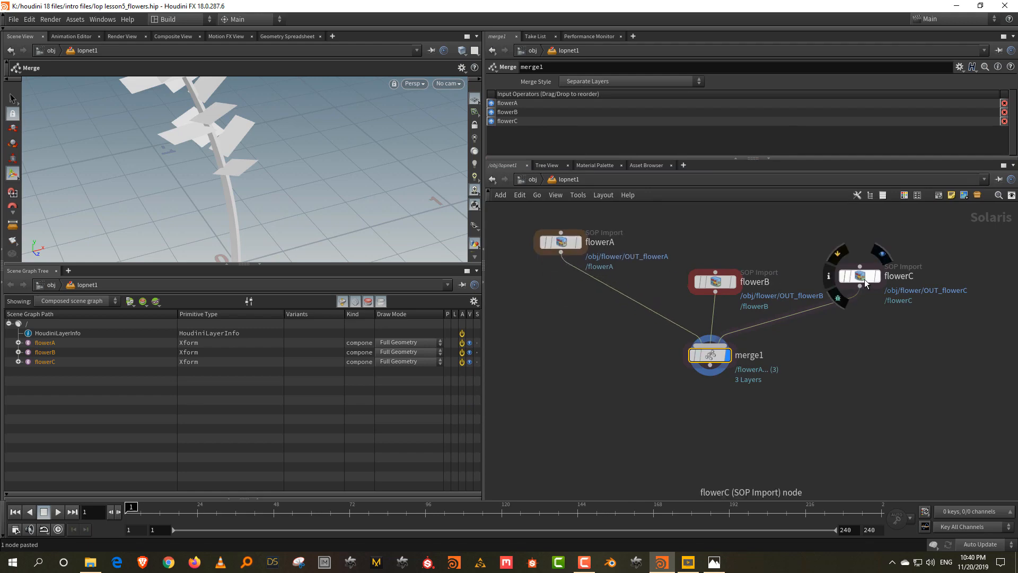
left_click_drag(300, 264, 290, 373)
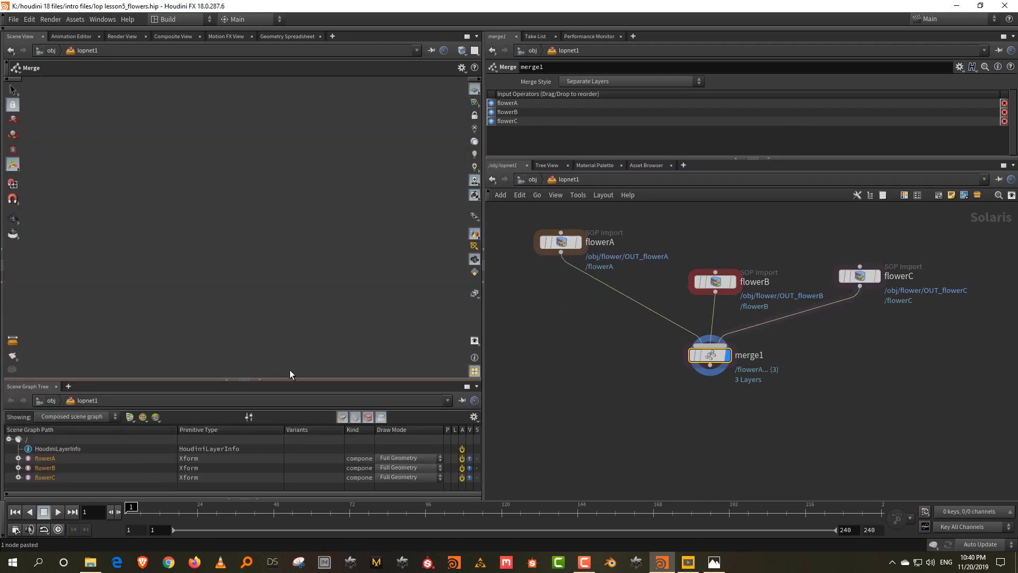
right_click_drag(281, 189, 248, 284, "alt")
left_click_drag(247, 283, 313, 193, "alt")
right_click_drag(313, 193, 276, 197, "alt")
middle_click_drag(297, 125, 266, 230, "alt")
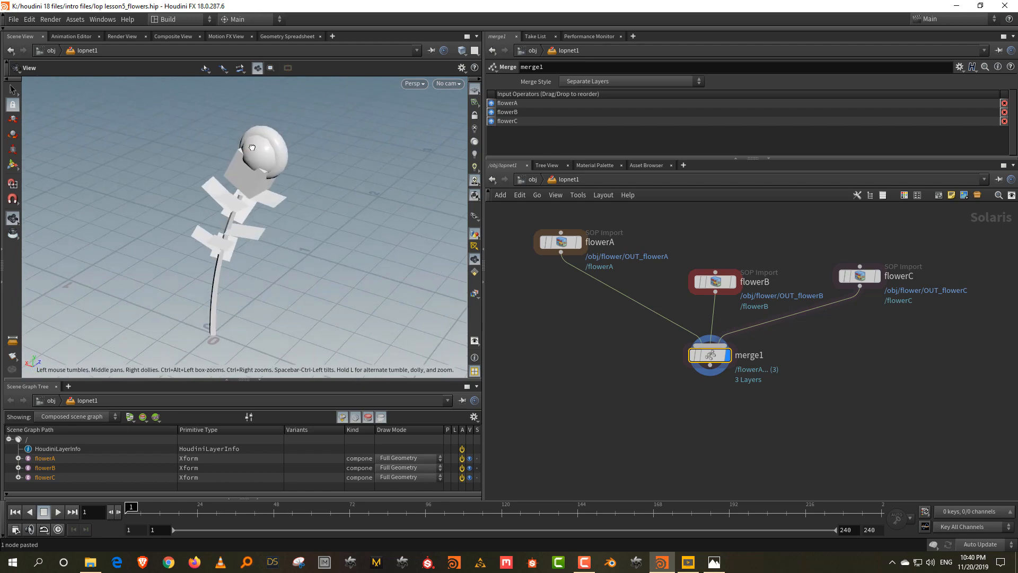
left_click_drag(251, 148, 293, 148, "alt")
Add an Instance to Points node below merge1
middle_click_drag(668, 417, 654, 373)
left_click(654, 373)
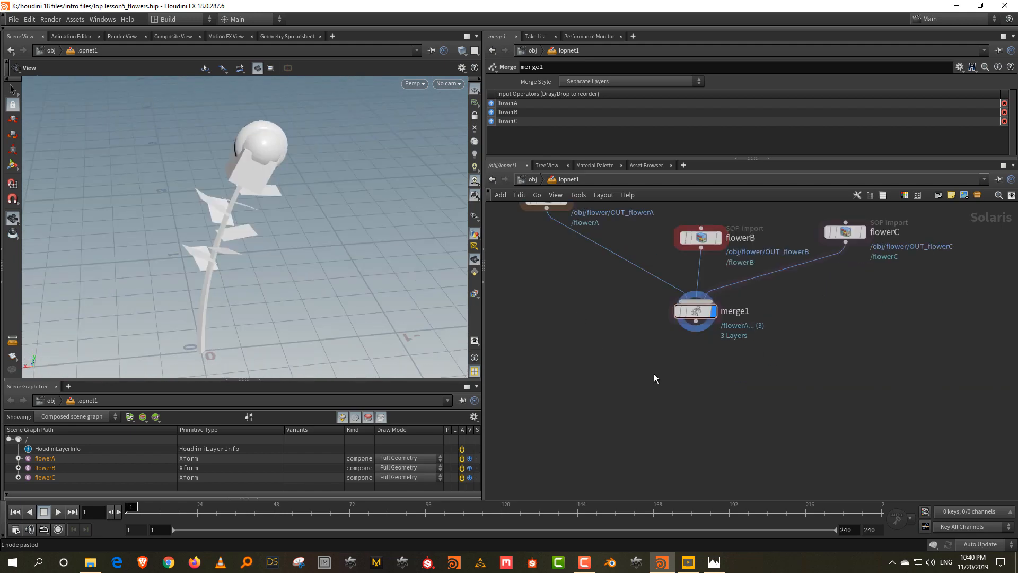
key("Tab")
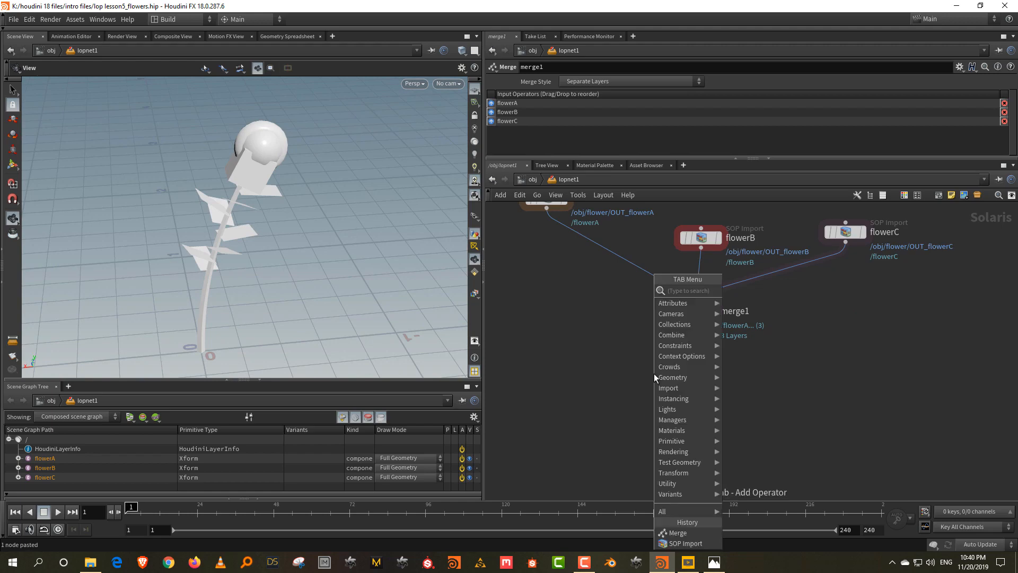
type("inst")
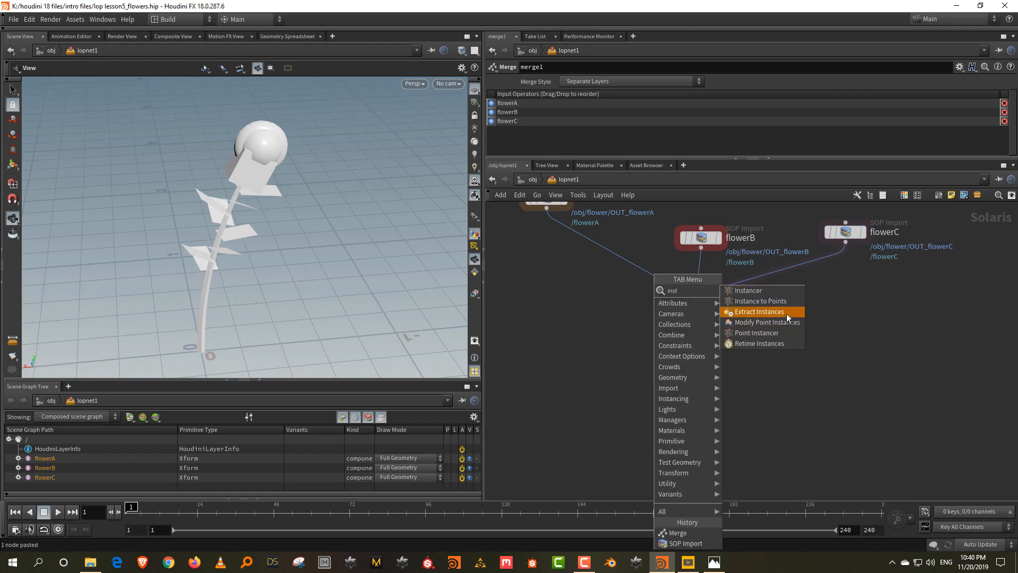
left_click(786, 301)
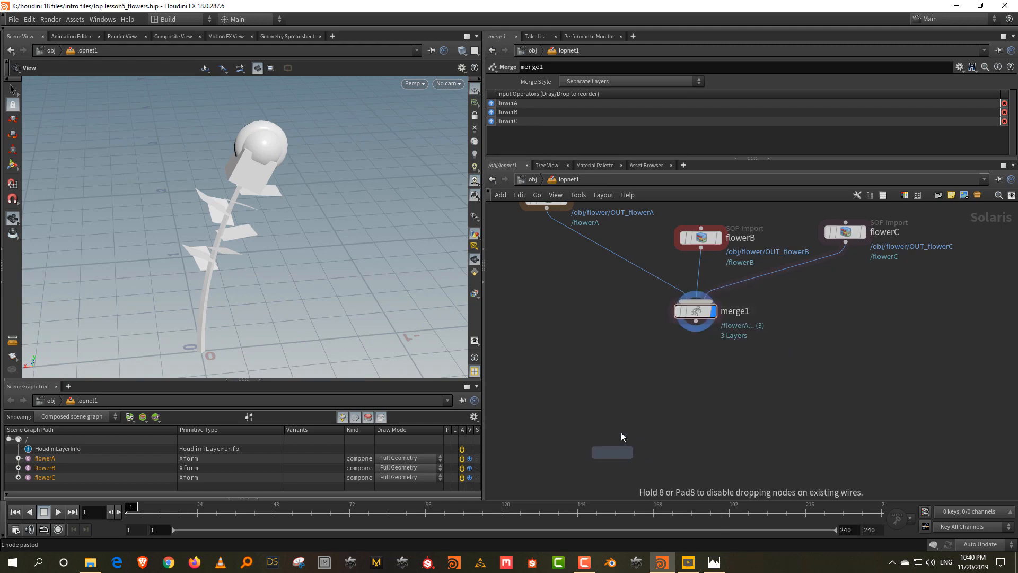
left_click(646, 412)
mouse_move(654, 417)
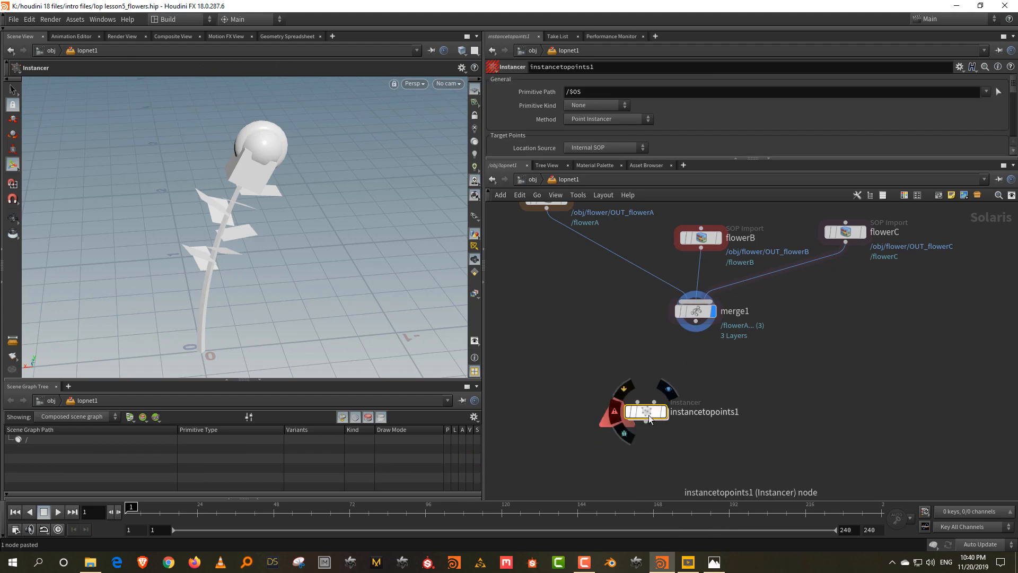
Examine the Add point network inside the instancer and return to lopnet1
double_click(648, 413)
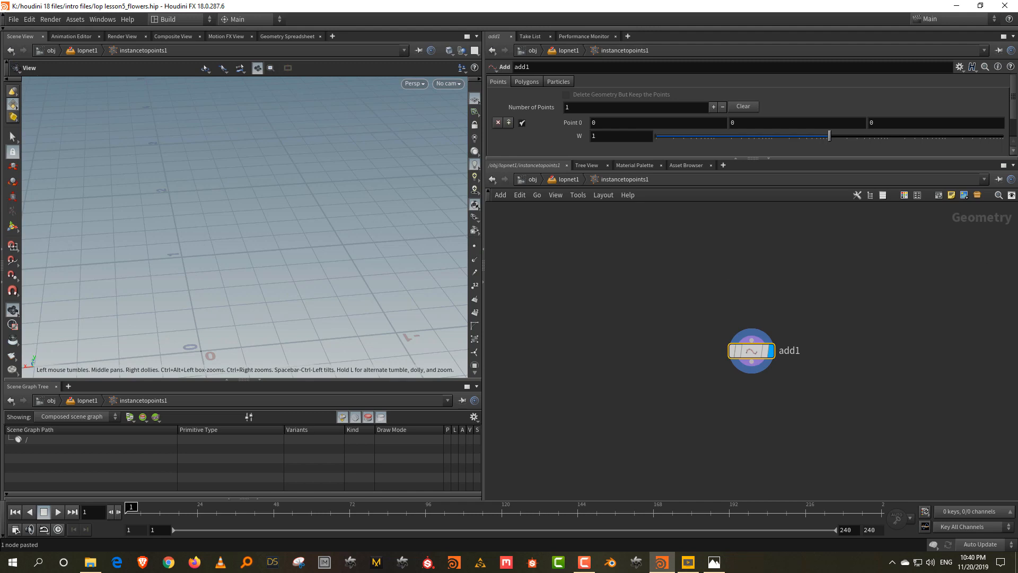
mouse_move(764, 354)
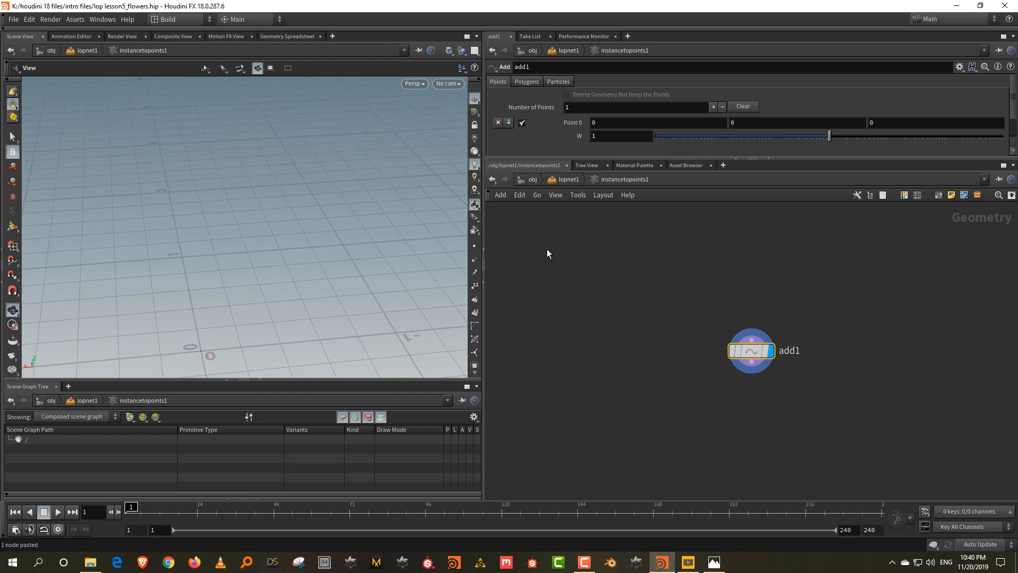
left_click(474, 286)
left_click(561, 178)
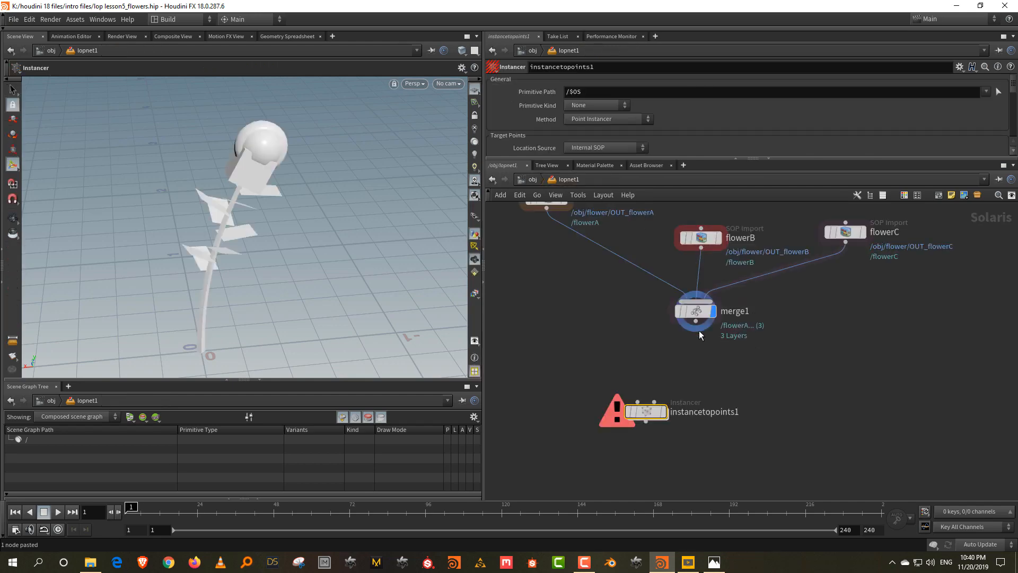
Wire merge1 into the instancer's second input, align the instancer beneath it and display its result
left_click(695, 321)
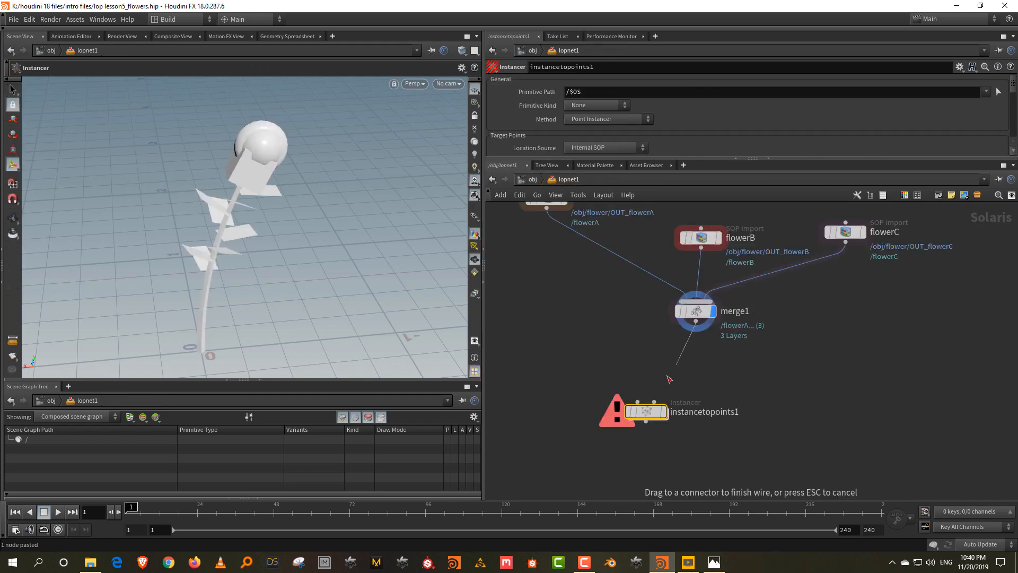
left_click(655, 402)
left_click_drag(647, 411, 681, 416)
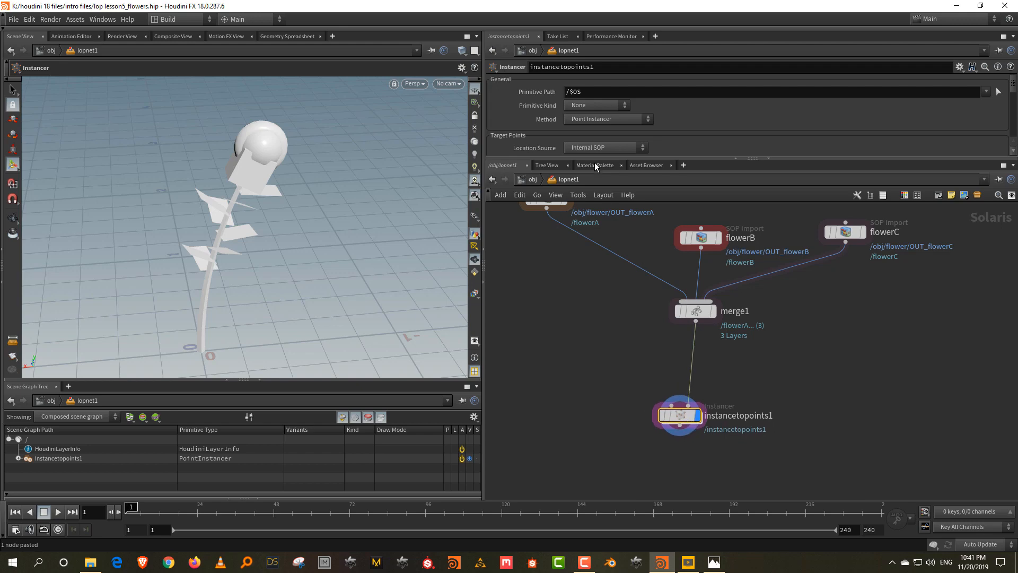
Turn off Use Entire Stage in the instancer's prototype settings
left_click_drag(599, 159, 604, 280)
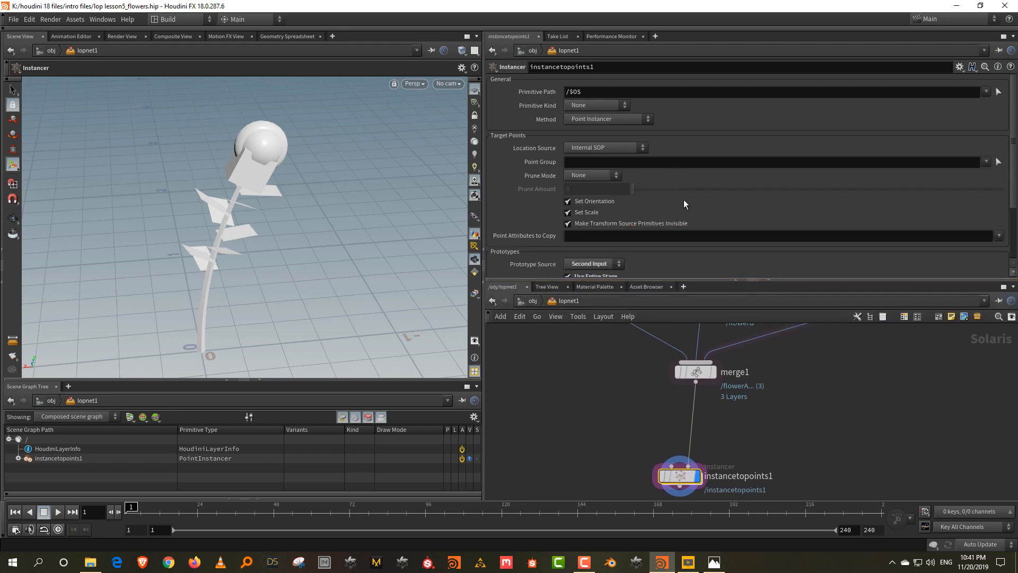
scroll(682, 199, "down", 4)
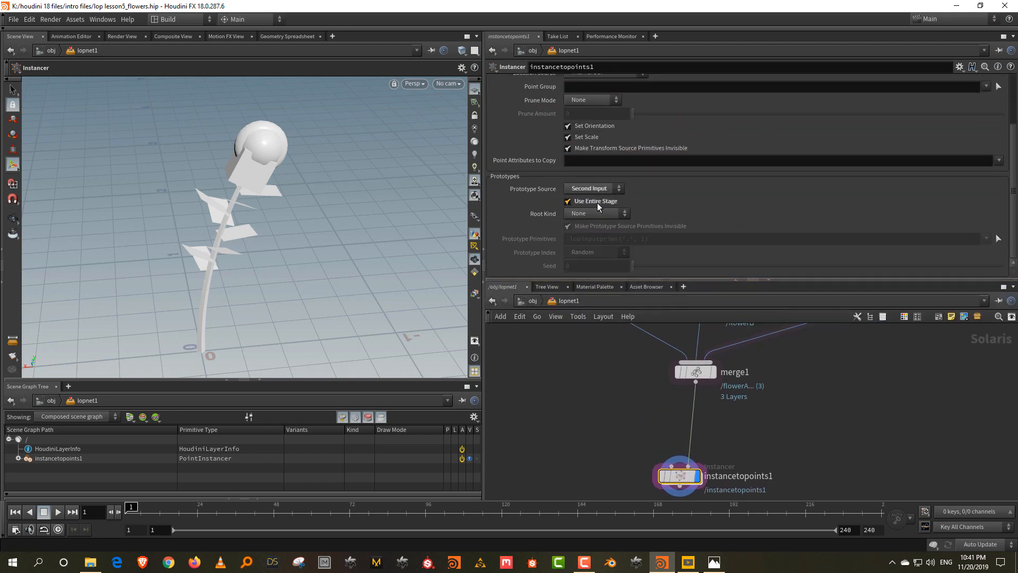
left_click(567, 201)
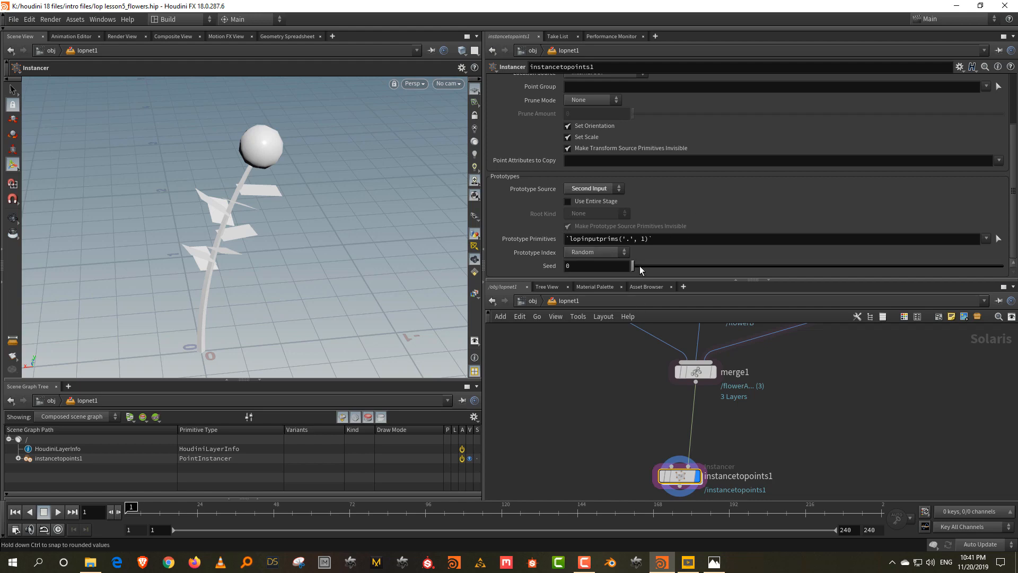
Try the Index option for the instancer's Prototype Index and restore Random
left_click(615, 253)
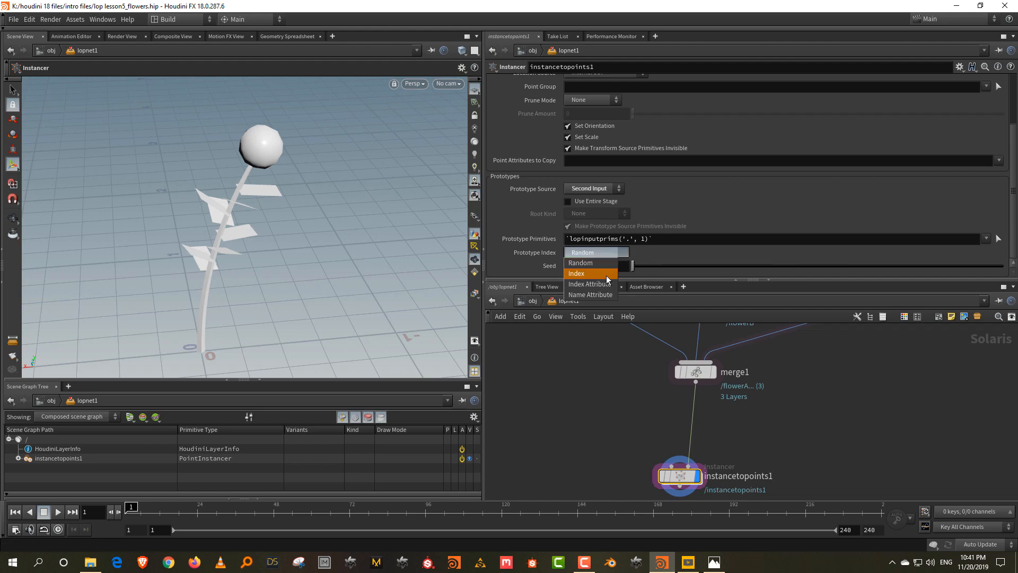
left_click(606, 276)
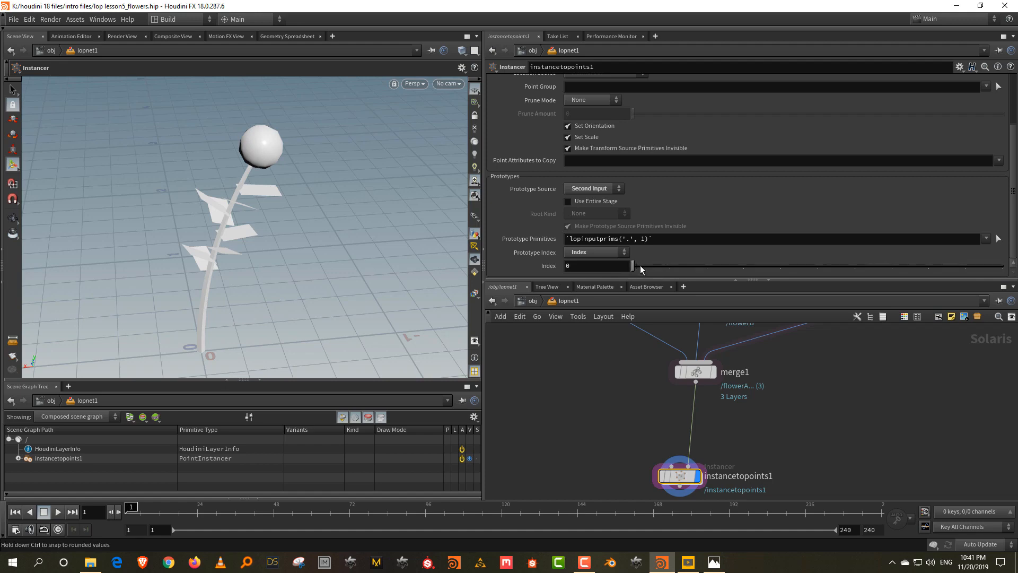
left_click_drag(641, 265, 619, 280)
left_click(588, 253)
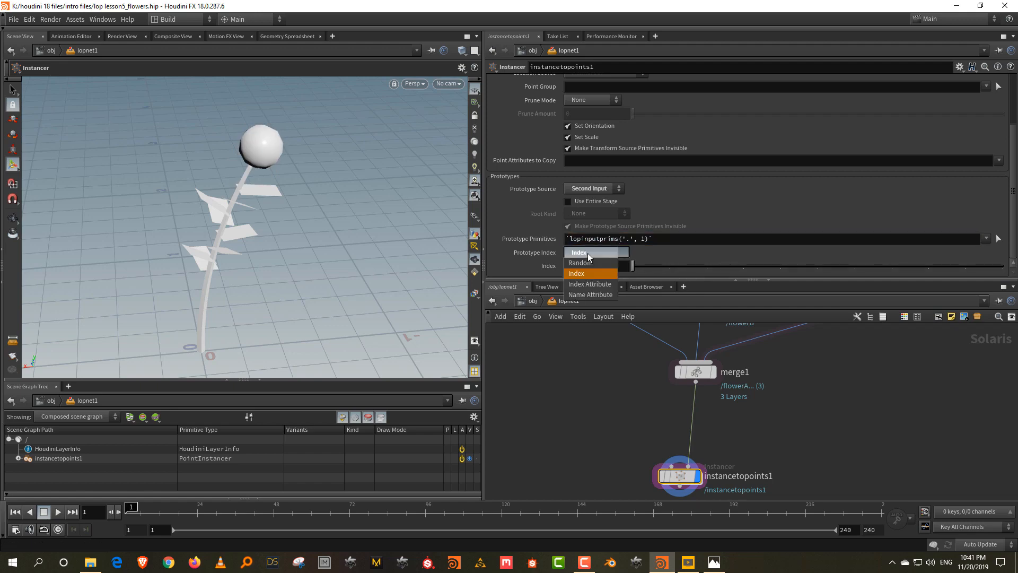
left_click(586, 263)
Add a Stage Manager node below and to the left of merge1, feed it from merge1 and display it
left_click_drag(615, 279, 615, 204)
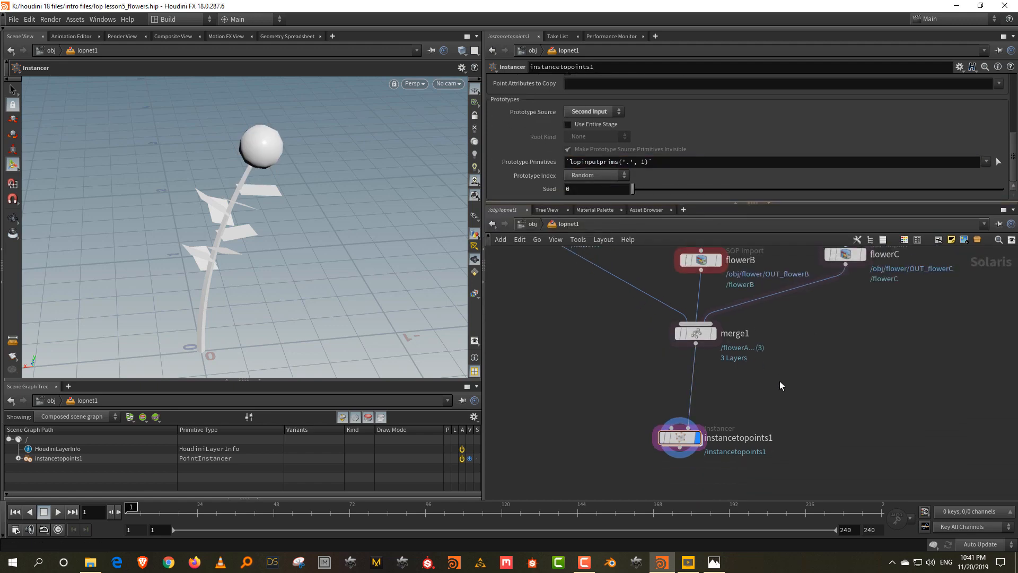
key("Tab")
type("stage")
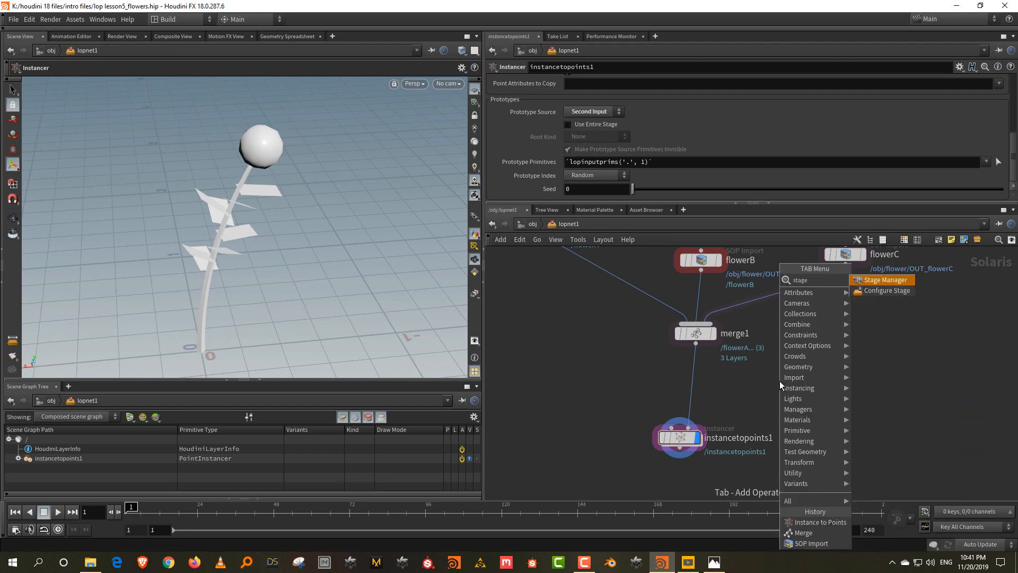
left_click(874, 282)
left_click(707, 416)
left_click(707, 417)
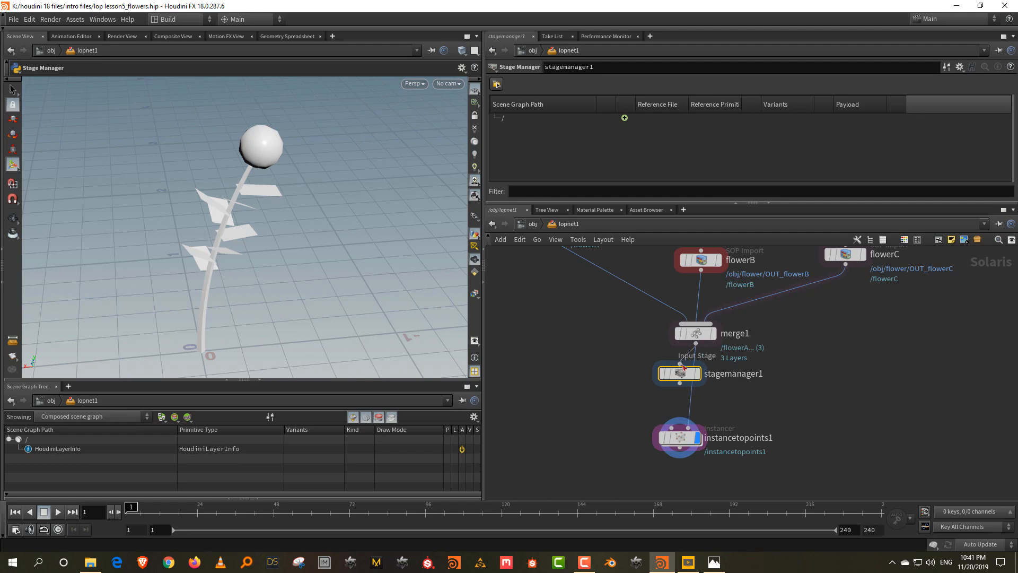
left_click_drag(689, 370, 616, 375)
left_click(621, 372)
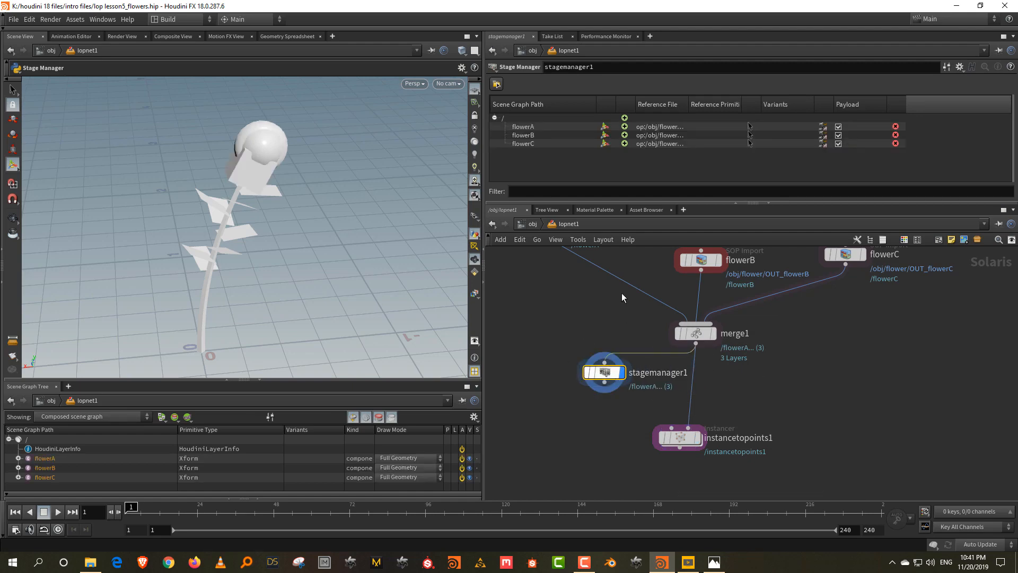
Add a root-level primitive named flowers in the Stage Manager and move flowerA, flowerB and flowerC under it
left_click_drag(588, 202, 588, 255)
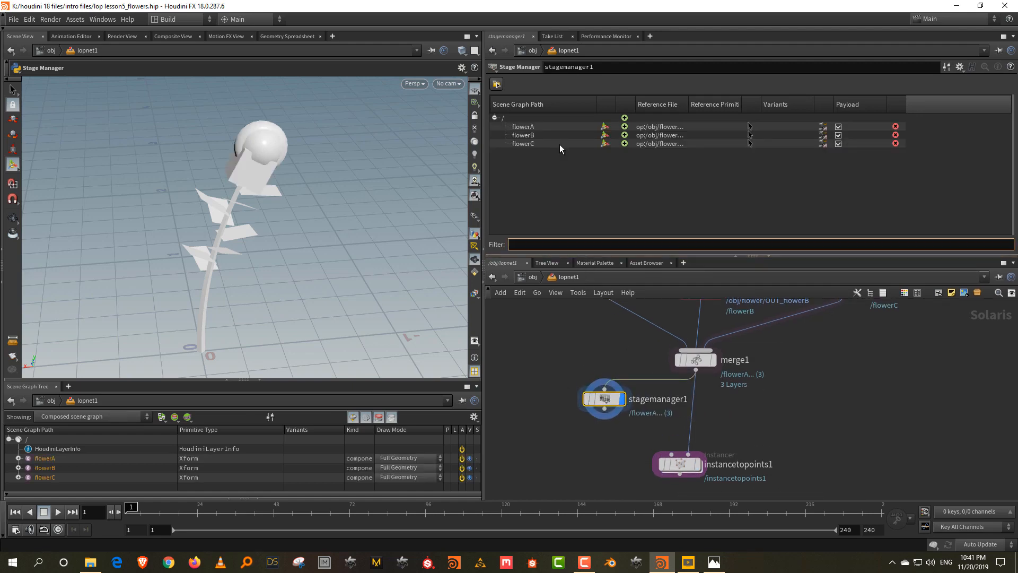
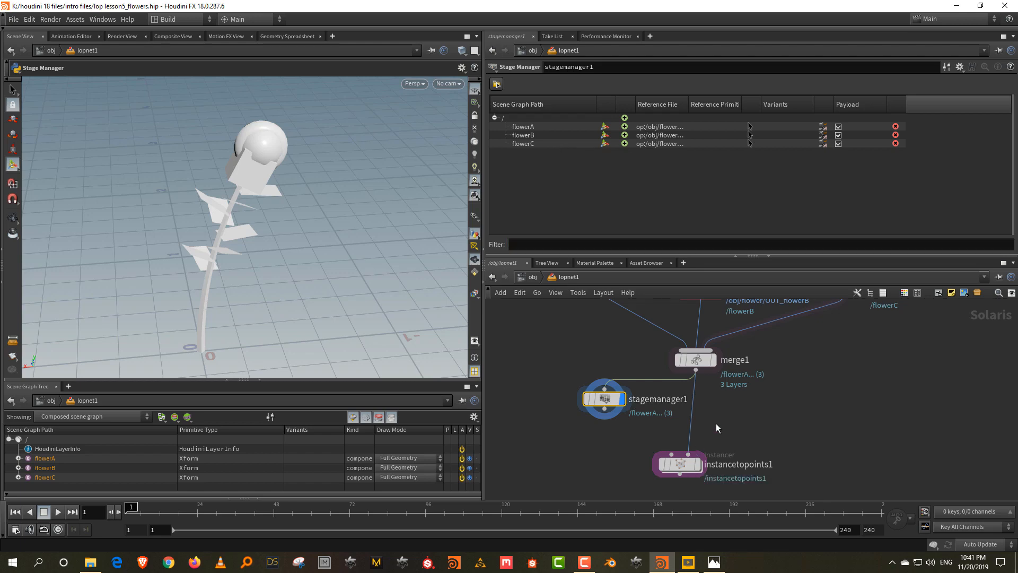
left_click(625, 118)
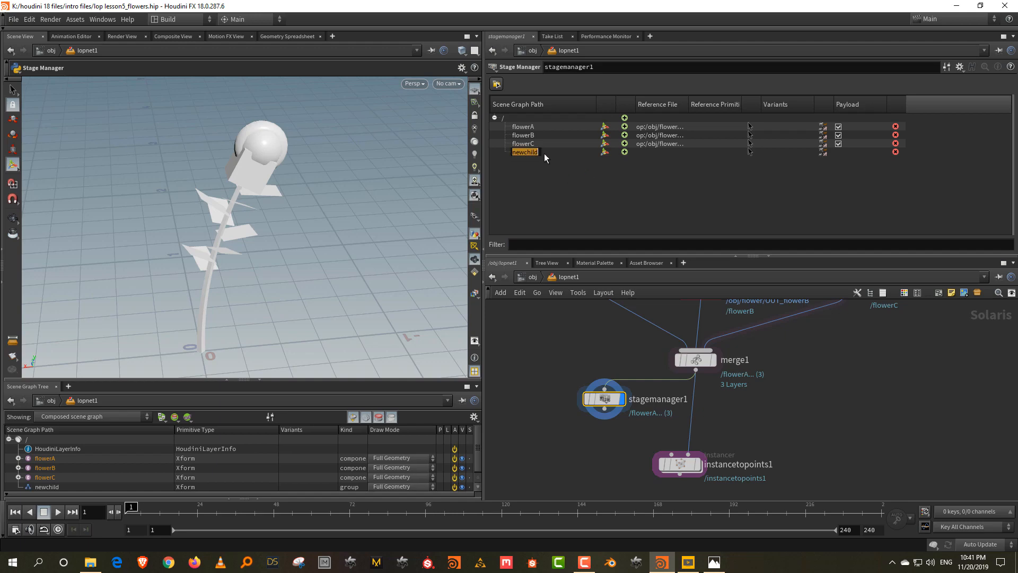
type("flowers")
key("Return")
left_click(527, 144)
left_click(526, 127, "shift")
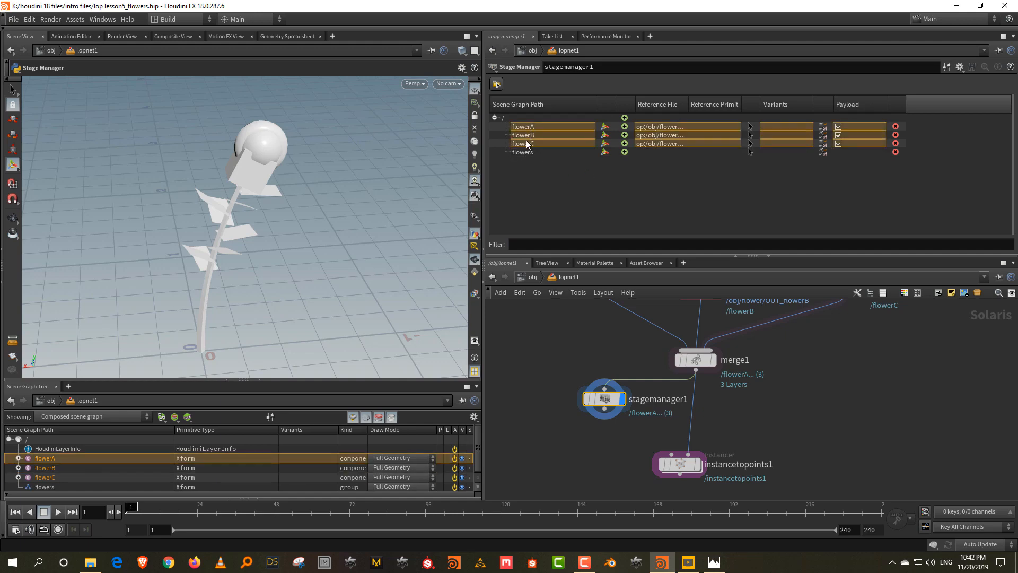
left_click_drag(526, 140, 529, 149)
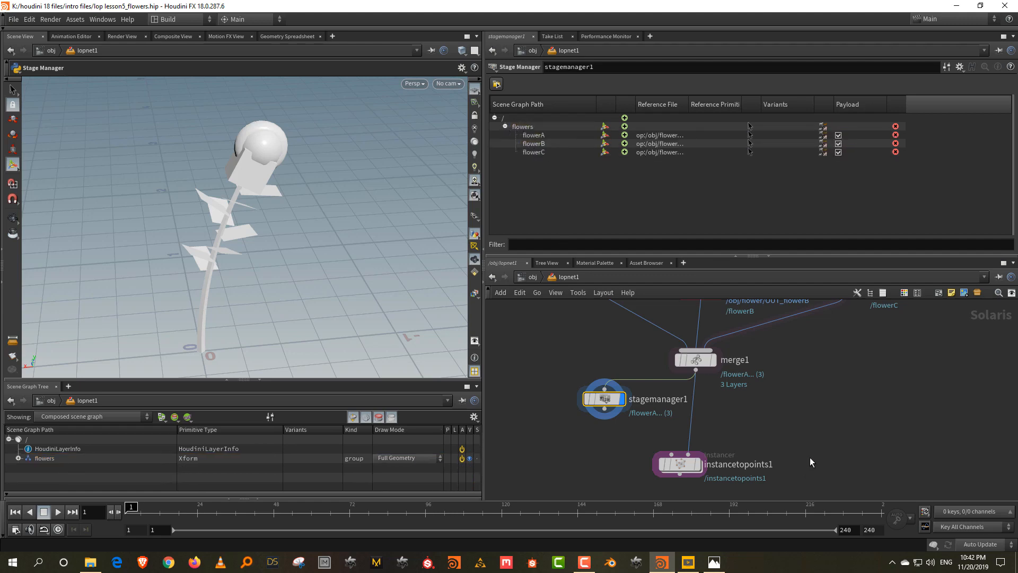
Add a Collection node below stagemanager1, connected to its output, and display it
middle_click_drag(810, 457, 819, 406)
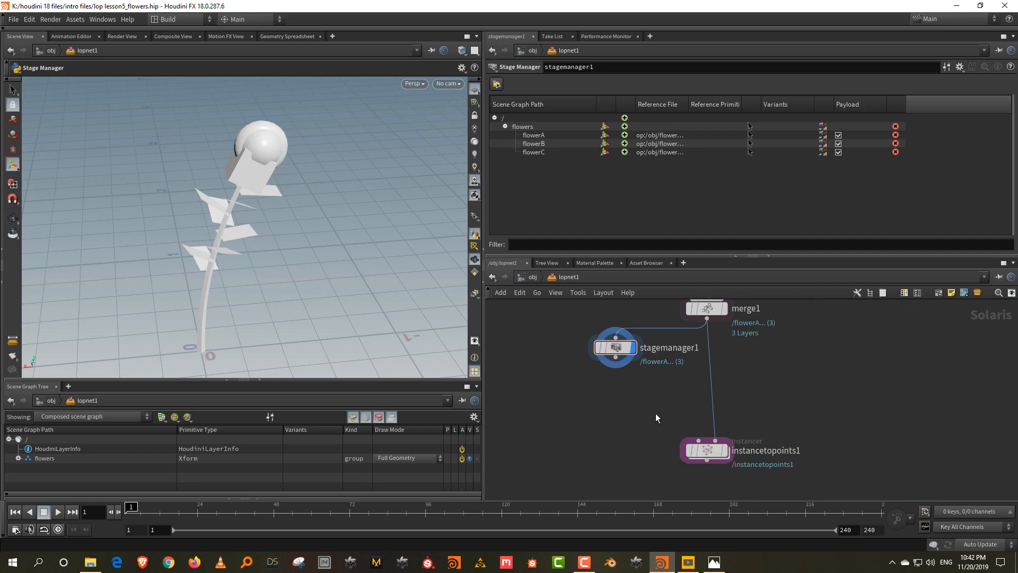
key("Tab")
type("collec")
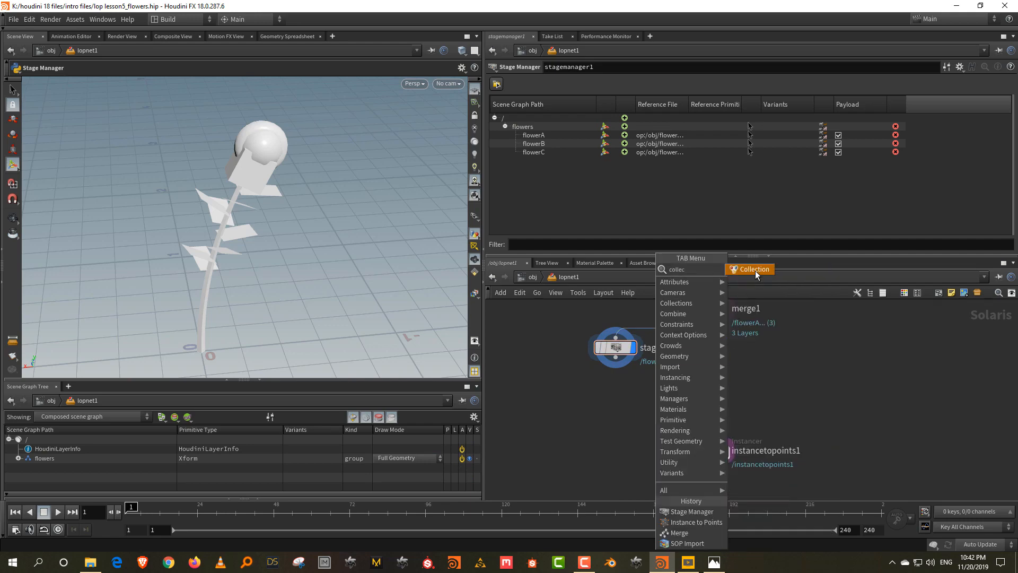
left_click(755, 269)
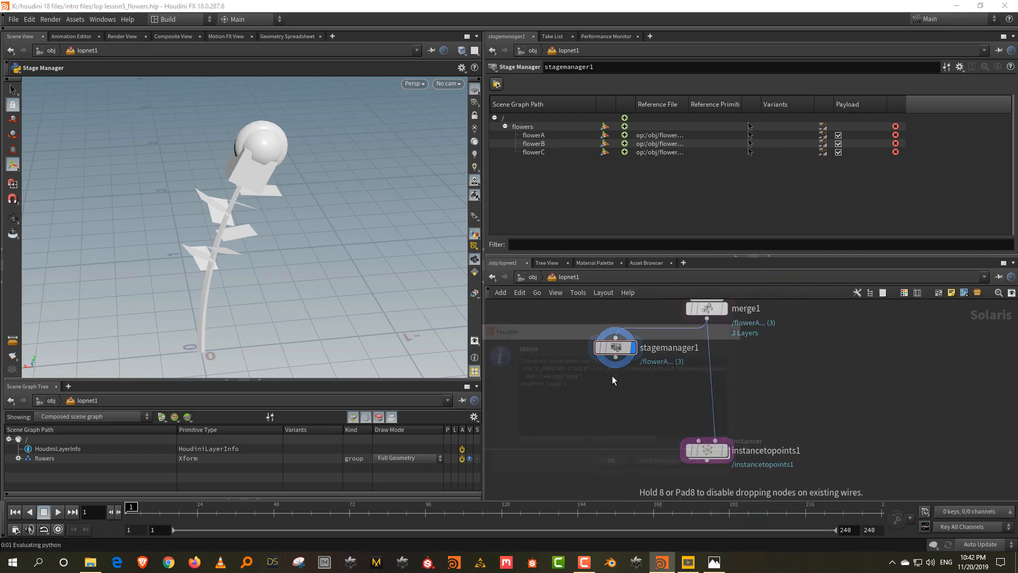
left_click(612, 424)
left_click(628, 424)
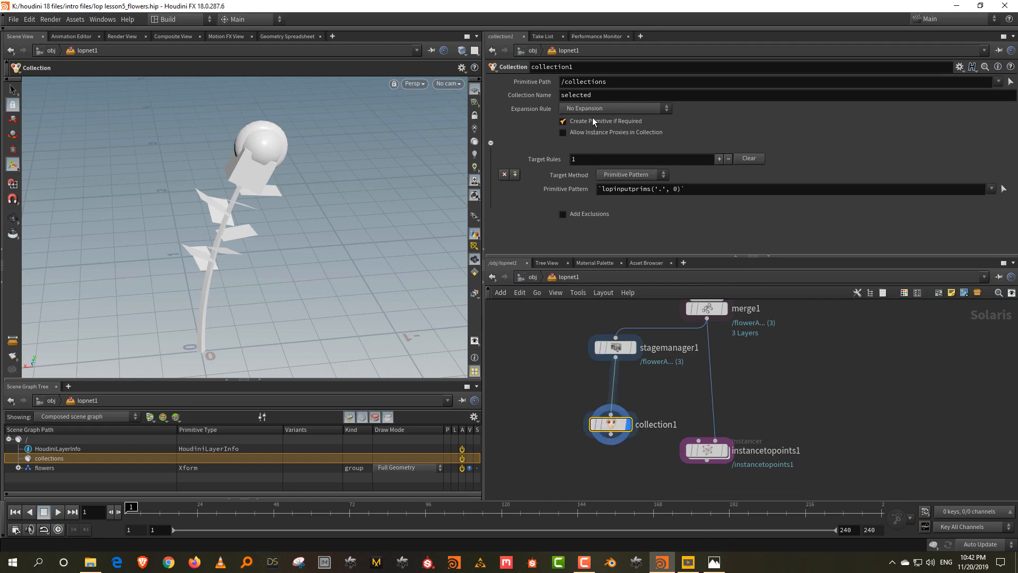
Set the Collection Name to flowers
left_click(524, 98)
type("flowers")
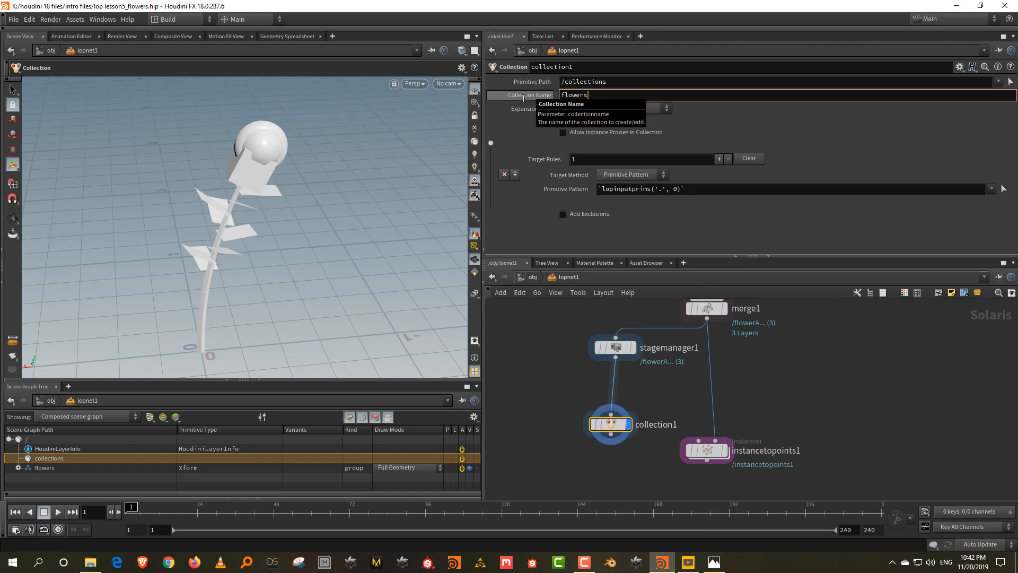
key("Return")
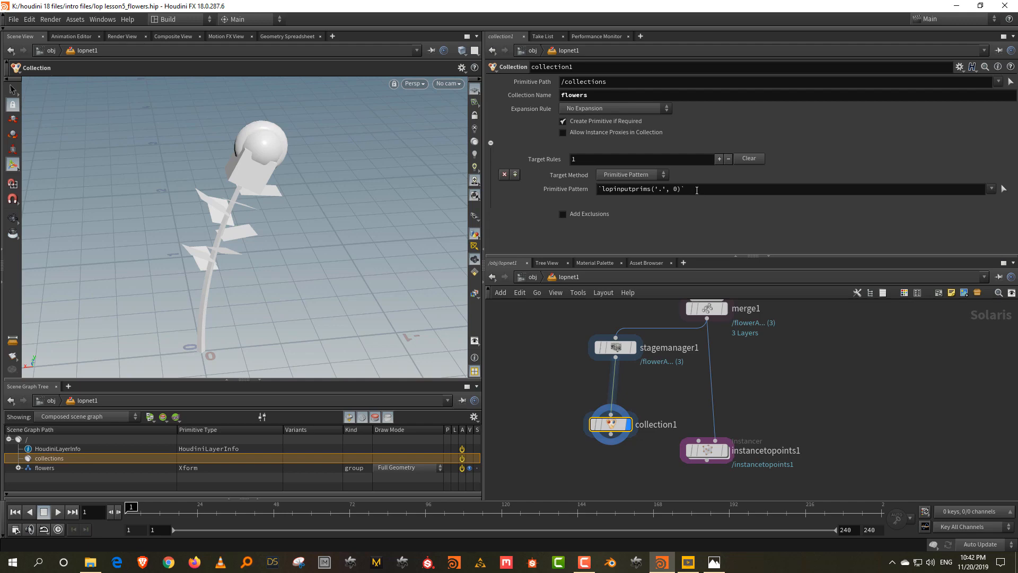
Set the Primitive Pattern of collection1 to /flowers/*
left_click(618, 347)
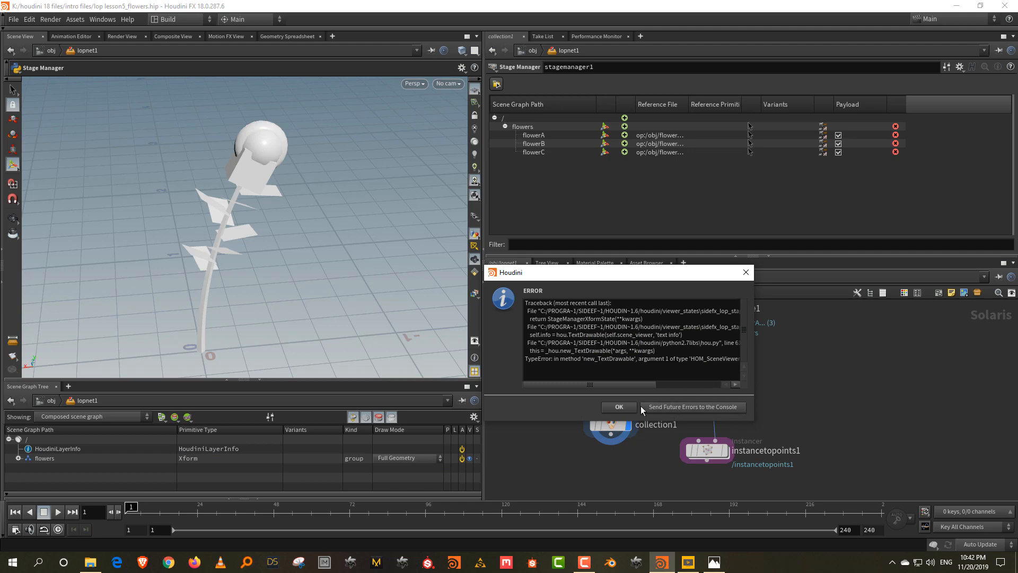
left_click(618, 406)
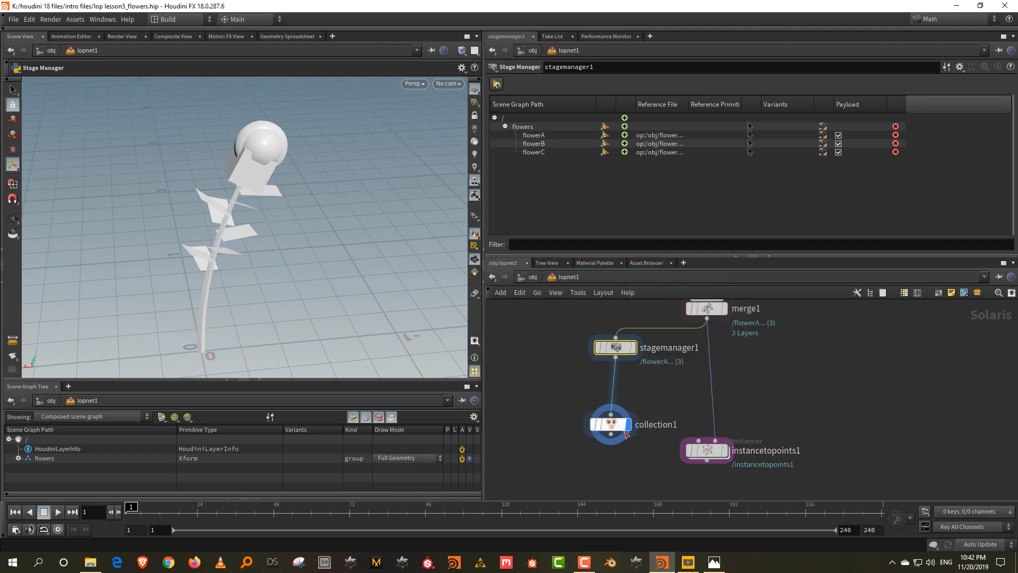
left_click_drag(558, 388, 672, 481)
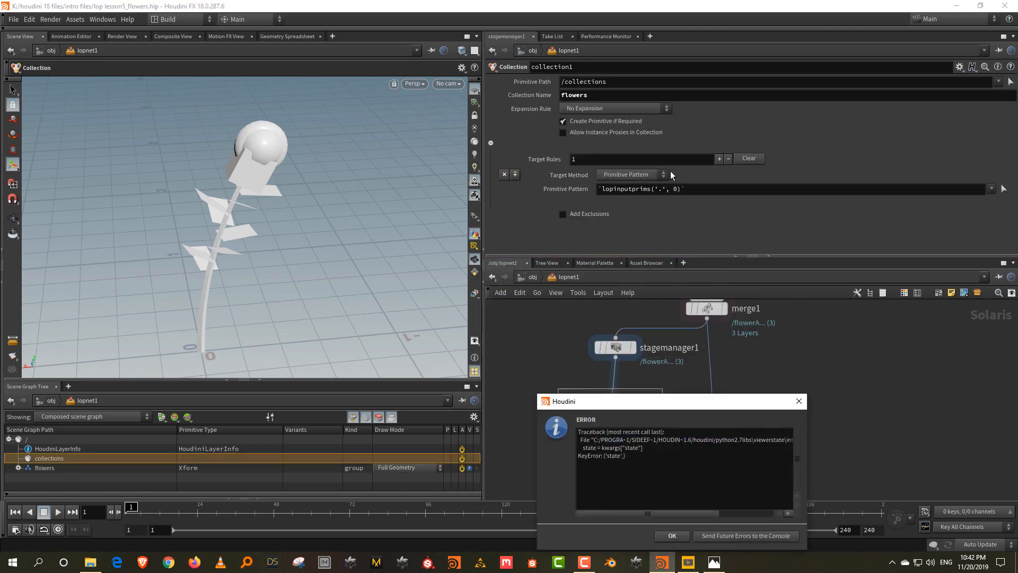
left_click(673, 540)
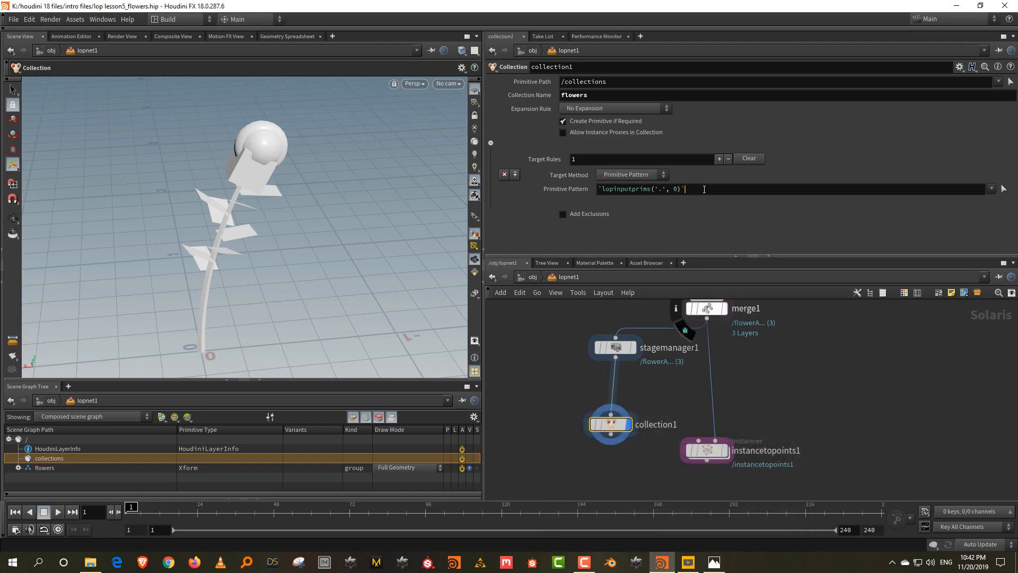
left_click_drag(703, 189, 565, 209)
type("/fl")
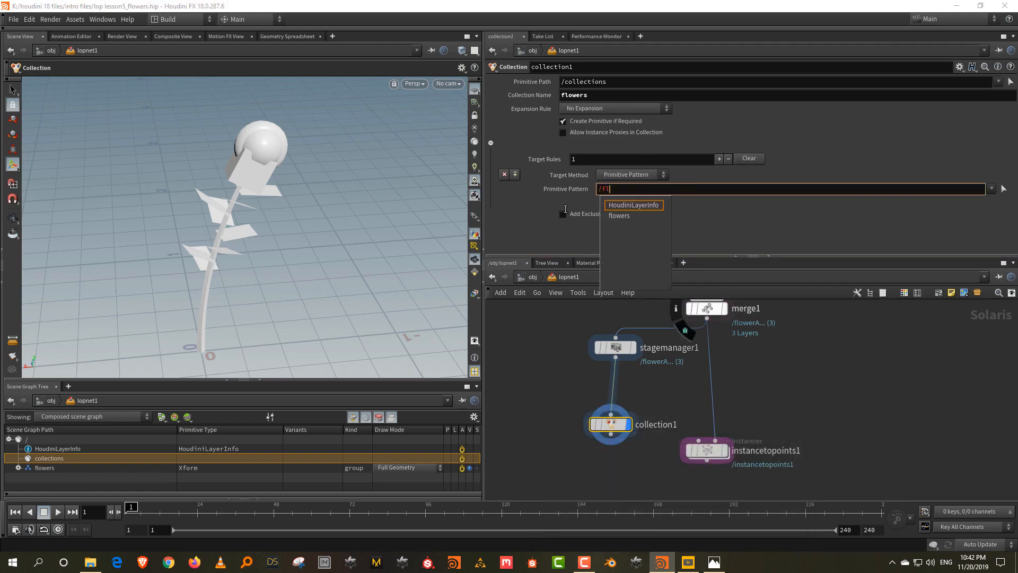
type("owers/")
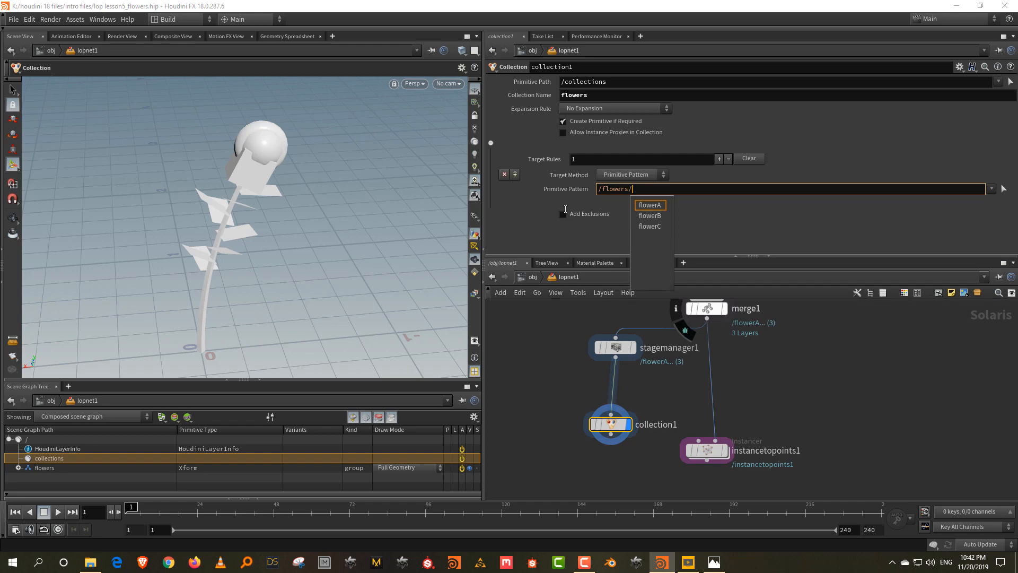
type("*")
key("Return")
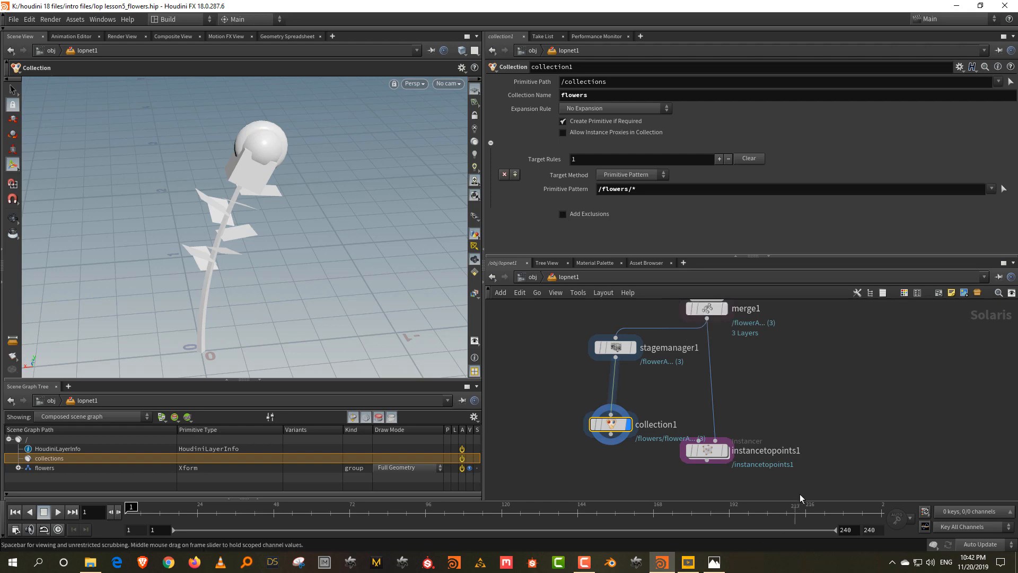
Move instancetopoints1 further below collection1, connect the collection's output to its second input and display it
middle_click_drag(784, 461, 790, 383)
left_click_drag(712, 375, 695, 454)
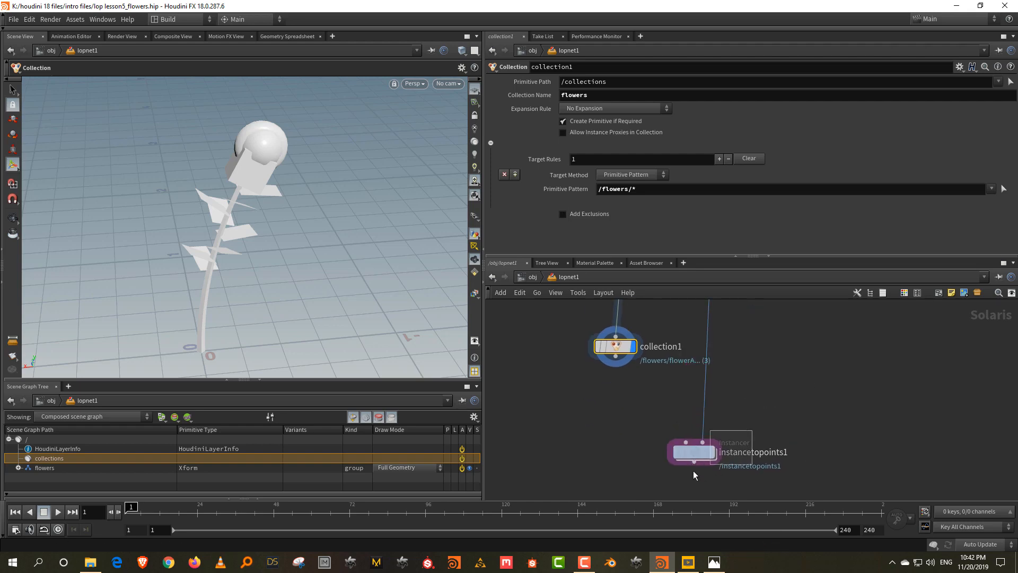
left_click_drag(614, 357, 710, 437)
left_click(710, 438)
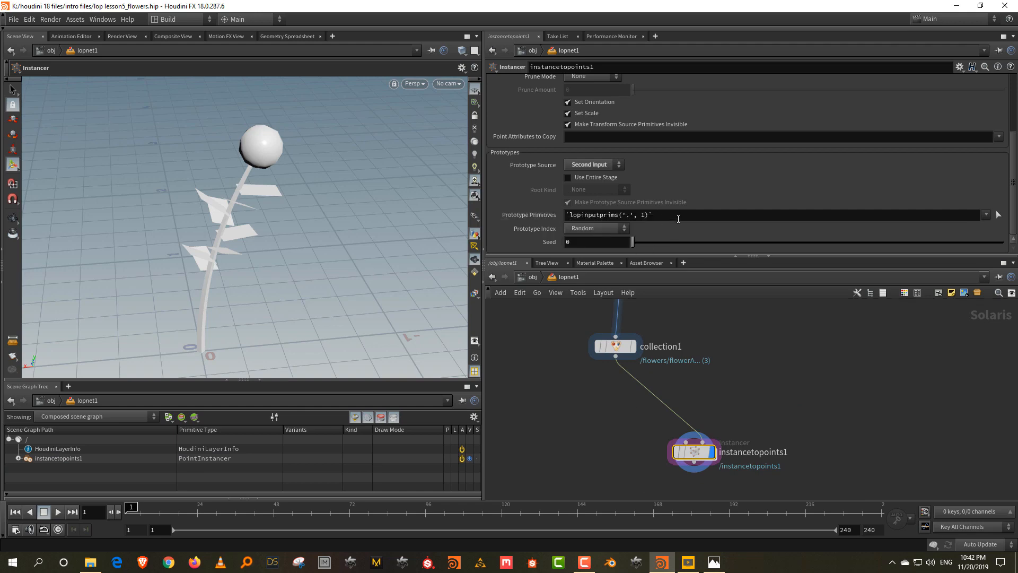
Set the Prototype Primitives of instancetopoints1 to %flowers
left_click_drag(677, 216, 554, 219)
type("s")
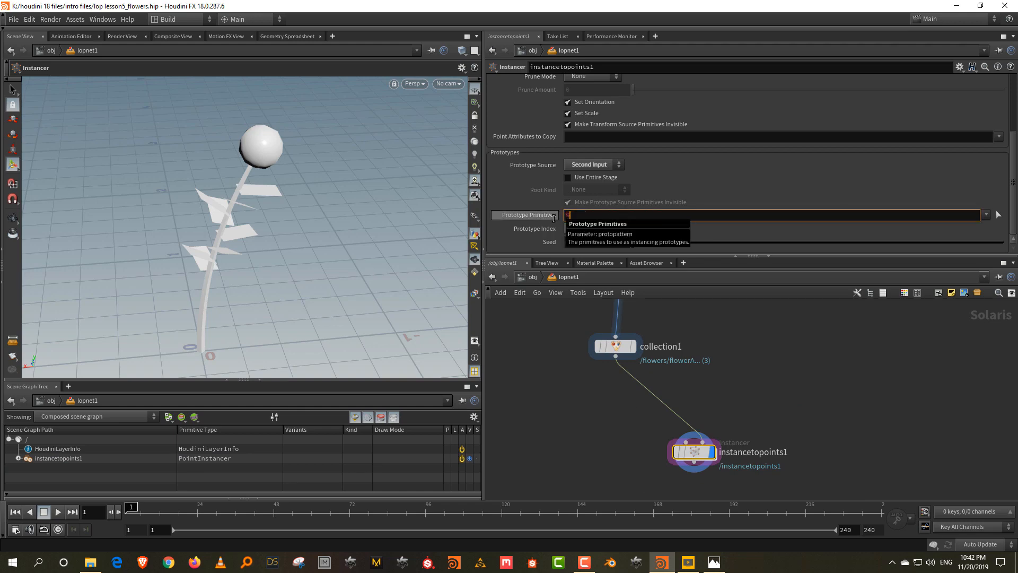
type("flowers")
key("Return")
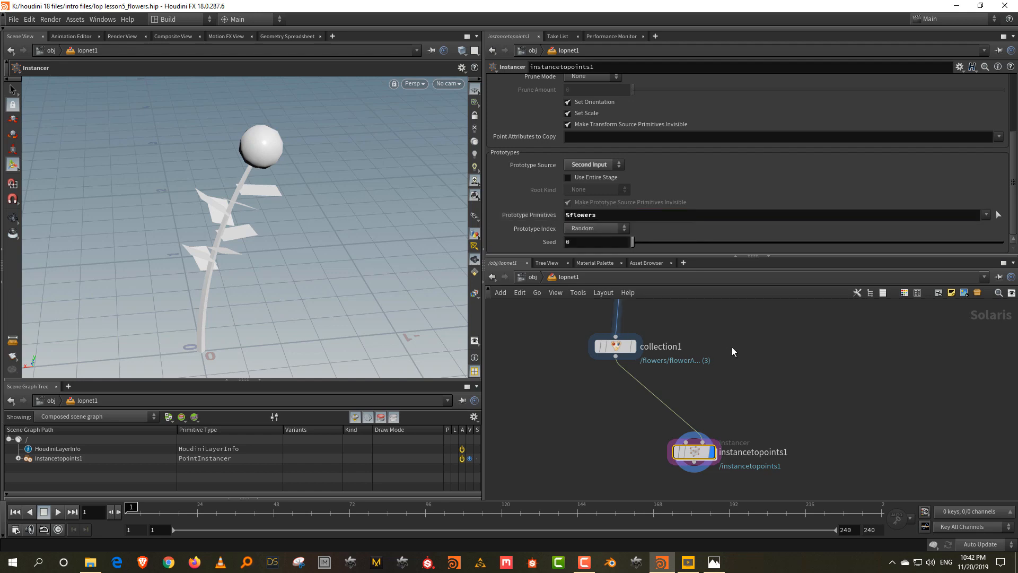
Review the settings of stagemanager1 and collection1 and return to the parameters of instancetopoints1
middle_click_drag(731, 347, 726, 467)
left_click_drag(539, 384, 626, 412)
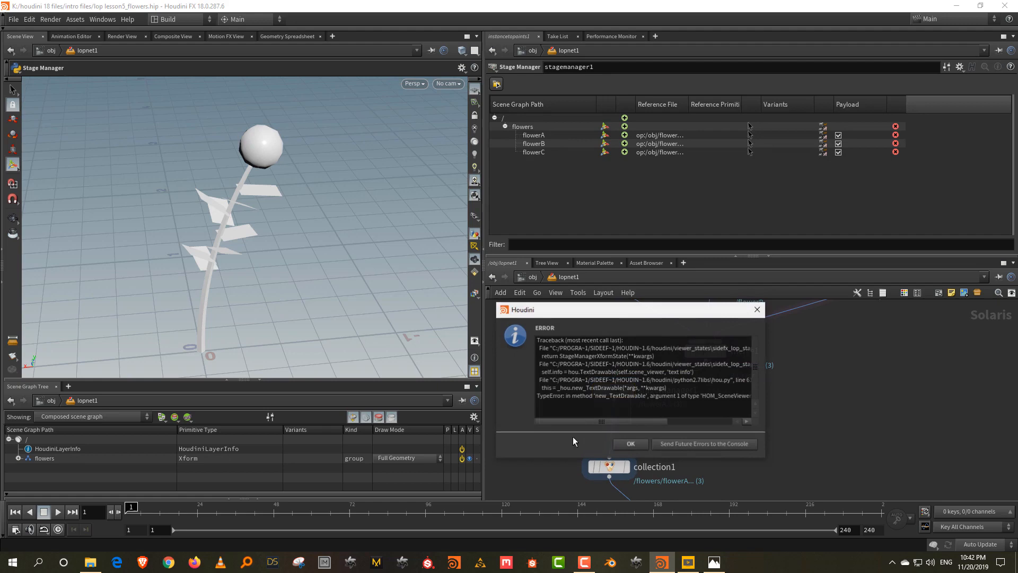
left_click(630, 443)
left_click(609, 467)
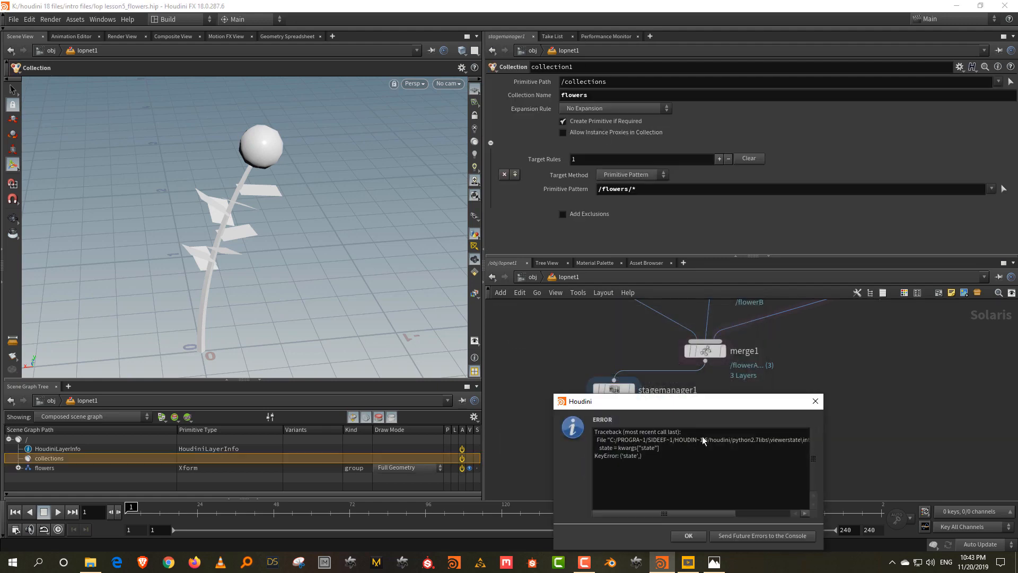
left_click(688, 536)
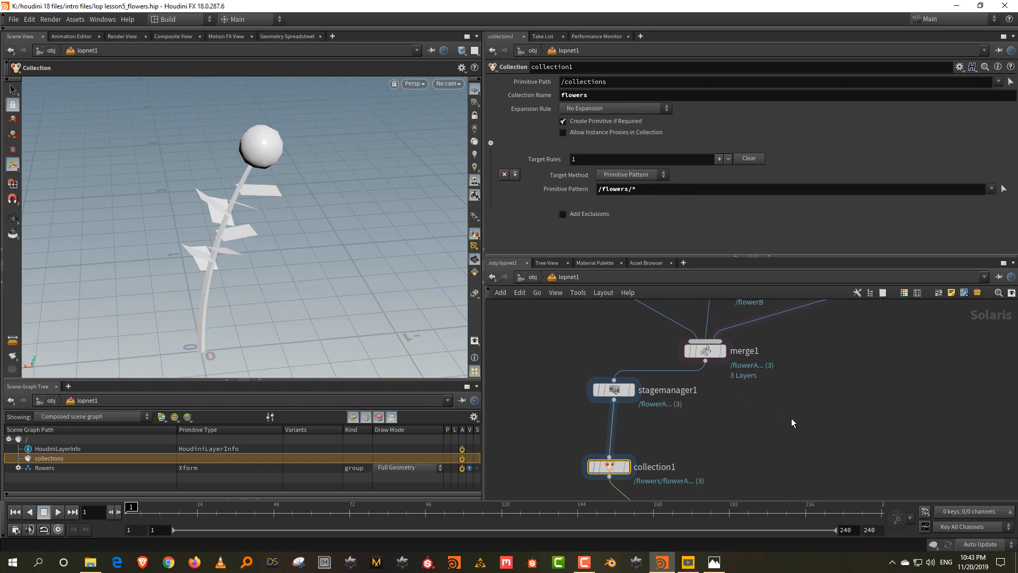
middle_click_drag(757, 445, 740, 386)
scroll(743, 412, "down", 1)
left_click_drag(746, 439, 681, 511)
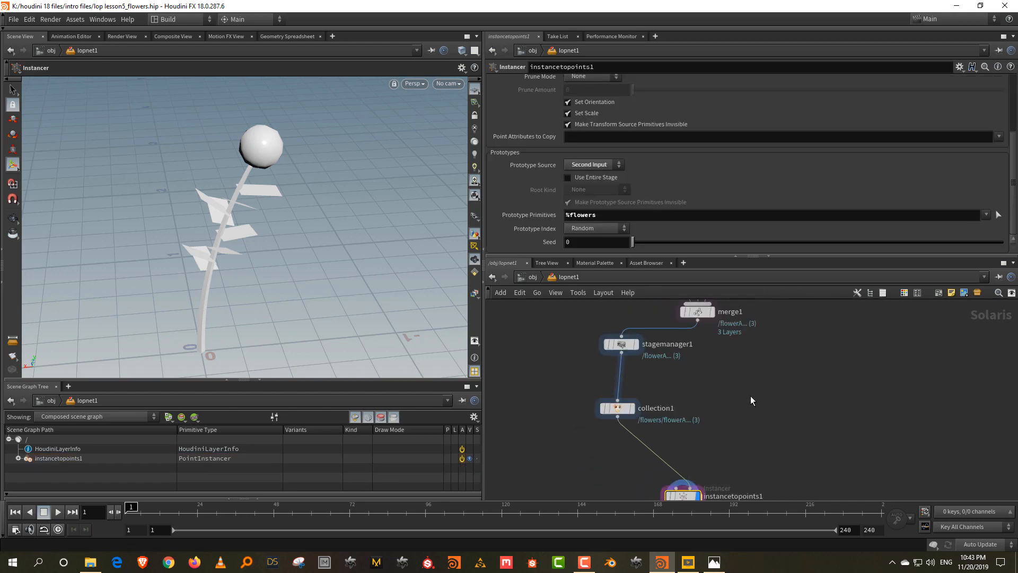
Add a Grid node and a Sphere node beside flowerC and connect both to merge1
middle_click_drag(751, 400, 773, 489)
key("Tab")
type("grid")
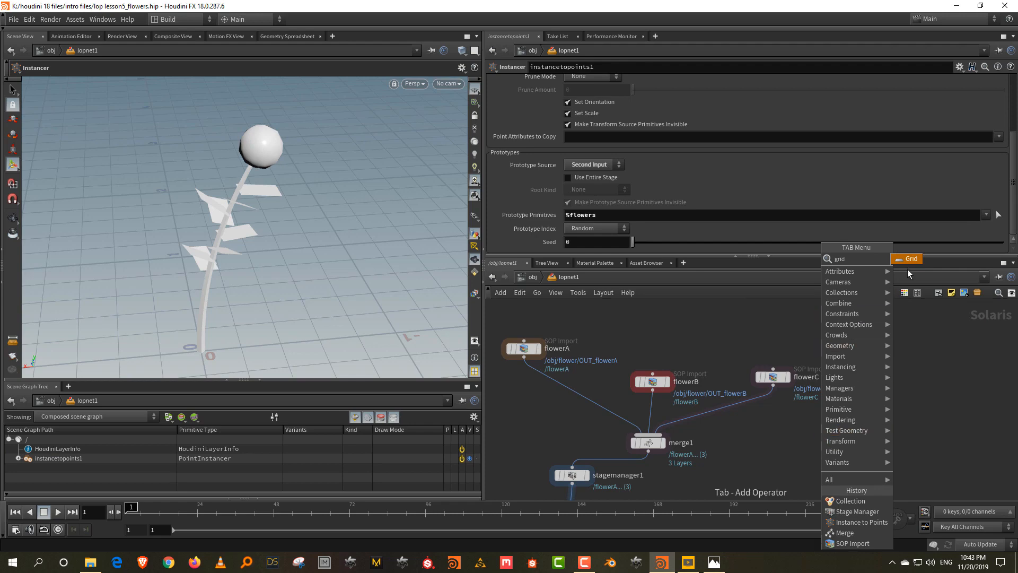
key("Return")
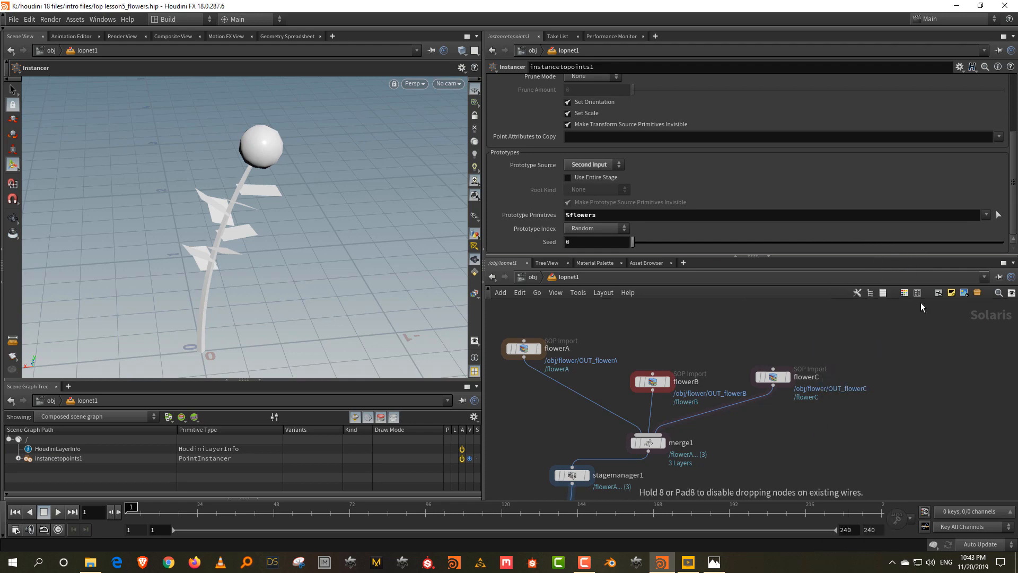
left_click(932, 344)
key("Tab")
type("sph")
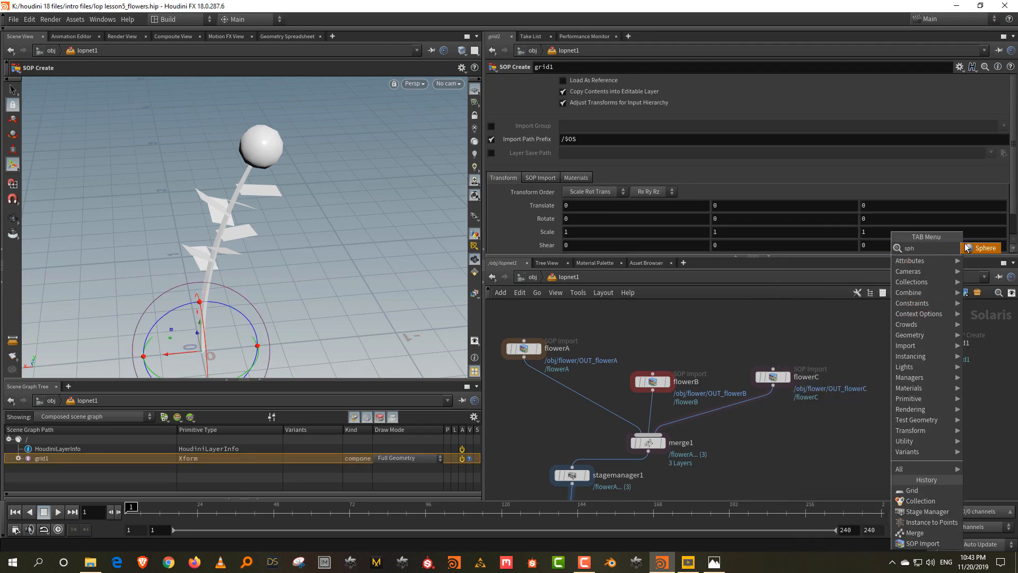
left_click(989, 248)
left_click_drag(910, 395, 660, 434)
left_click_drag(931, 351, 662, 434)
Examine the scene graph in stagemanager1 and vary the Seed of instancetopoints1 to check which prototypes are instanced
middle_click_drag(760, 433, 769, 335)
left_click(581, 377)
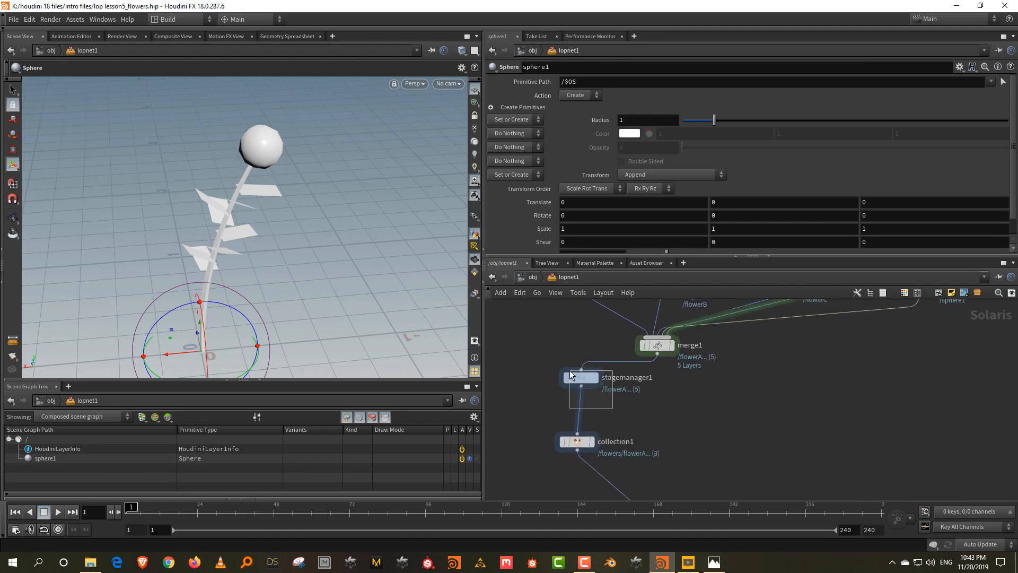
left_click(568, 435)
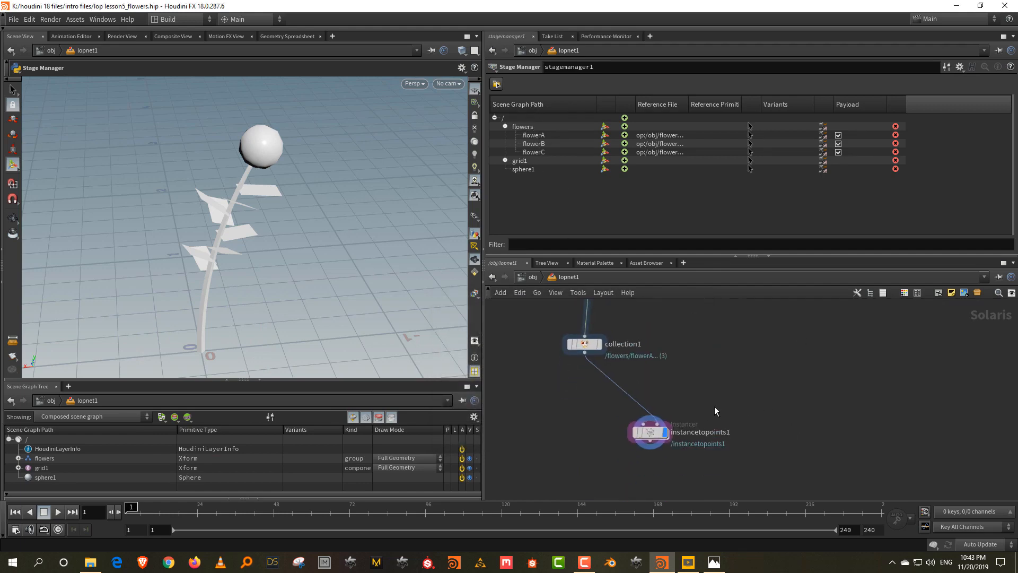
left_click(651, 433)
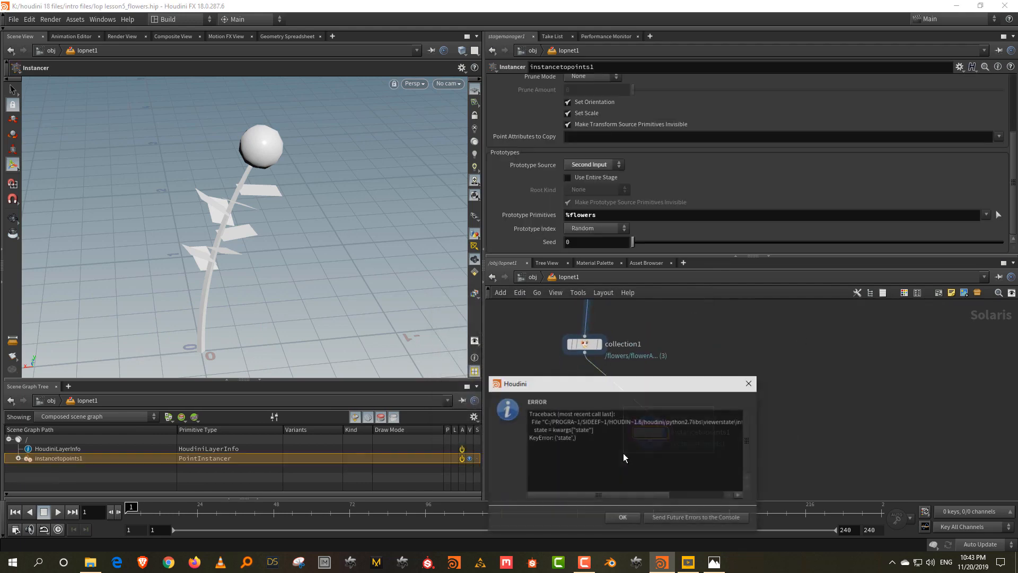
left_click(638, 512)
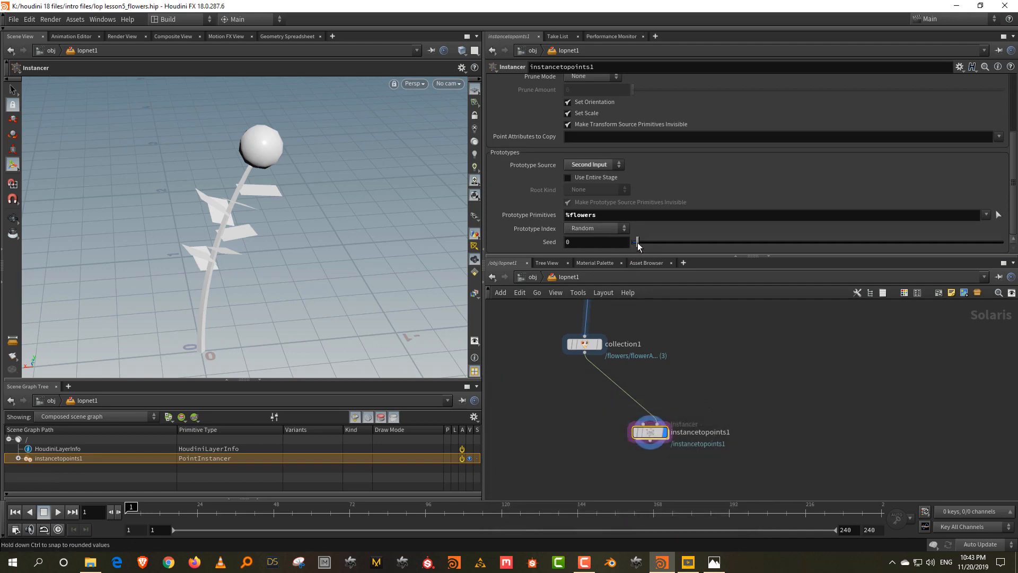
mouse_move(634, 242)
left_mouse_down()
mouse_move(687, 246)
mouse_move(619, 246)
left_mouse_up()
Move sphere1 under the flowers primitive in stagemanager1
middle_click_drag(696, 353, 684, 377)
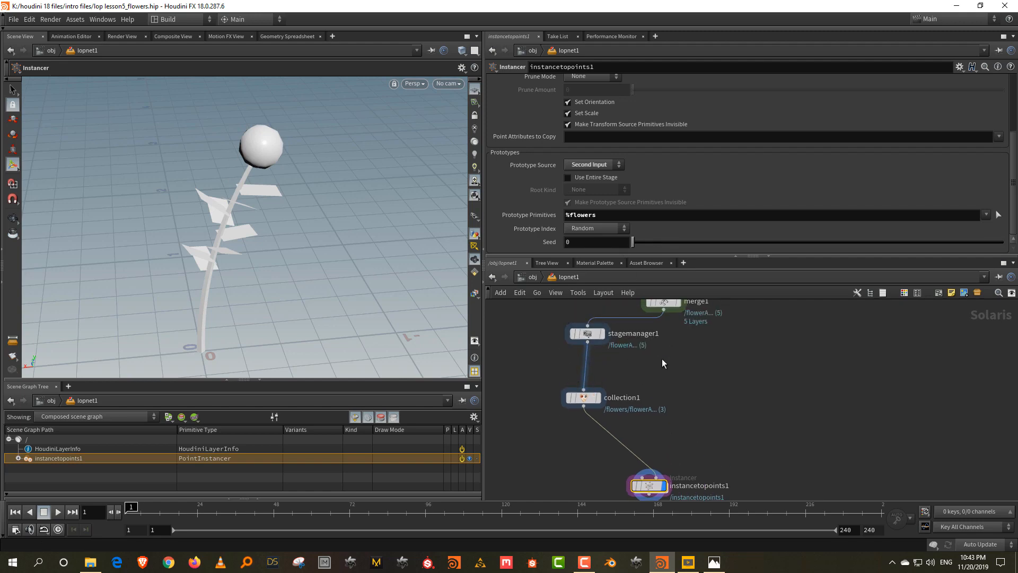
mouse_move(586, 339)
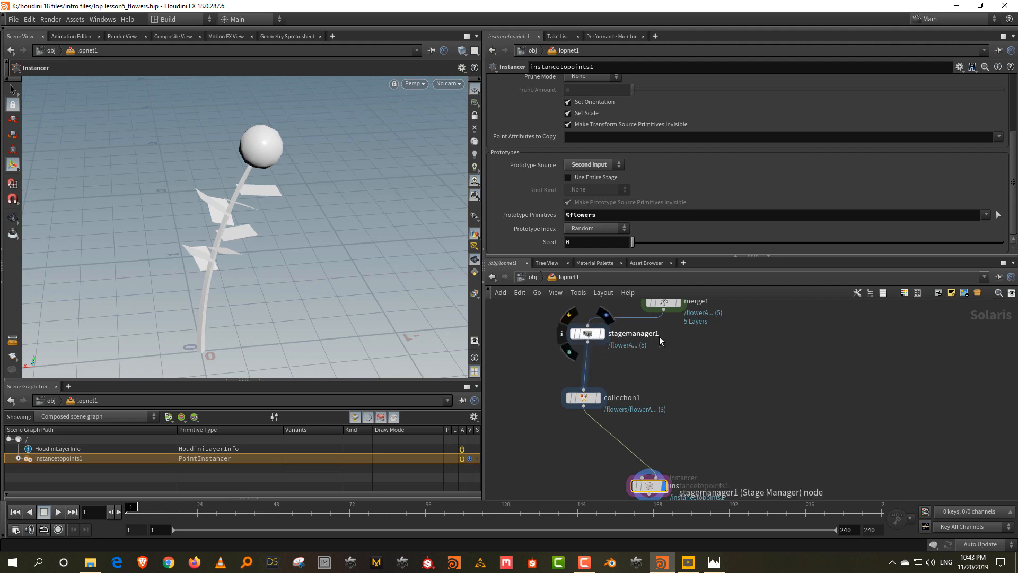
left_click(585, 332)
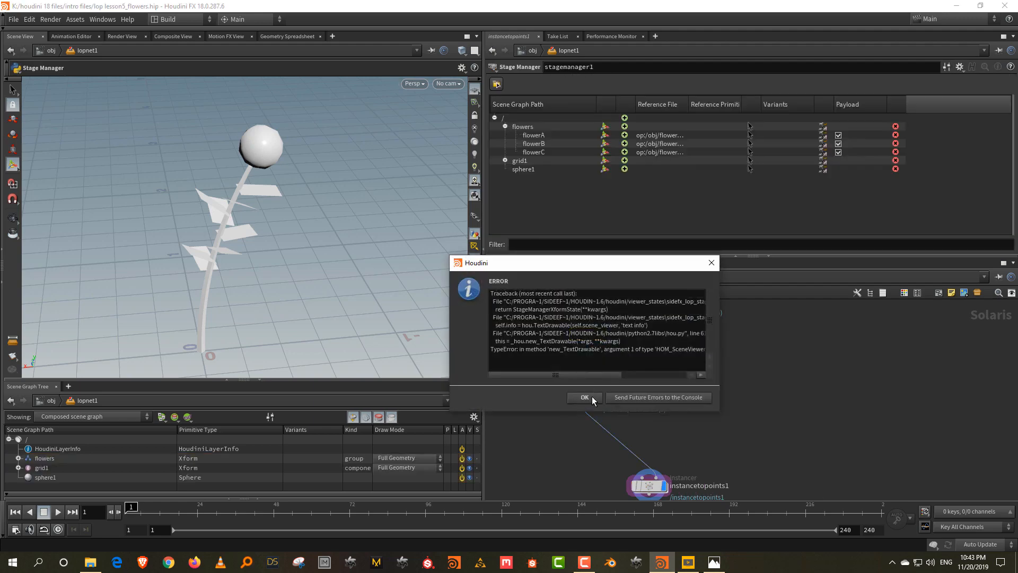
left_click(584, 397)
left_click_drag(526, 170, 532, 128)
left_click(739, 405)
Vary the Seed of instancetopoints1 to check the instancing with sphere1 in the flowers group
middle_click_drag(742, 413, 747, 339)
left_click_drag(732, 386, 607, 455)
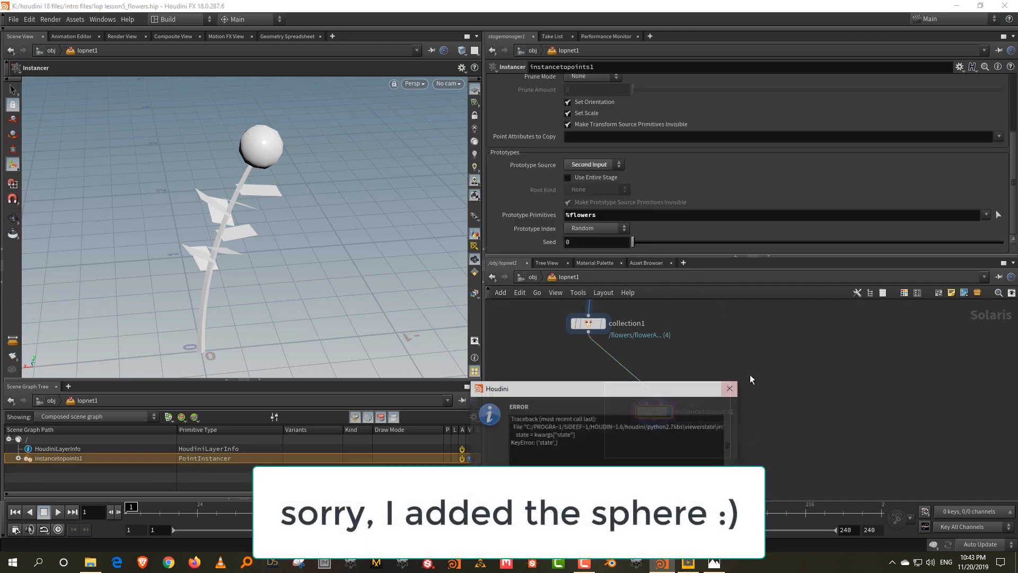
left_click(713, 490)
mouse_move(633, 242)
left_mouse_down()
mouse_move(648, 242)
mouse_move(631, 239)
left_mouse_up()
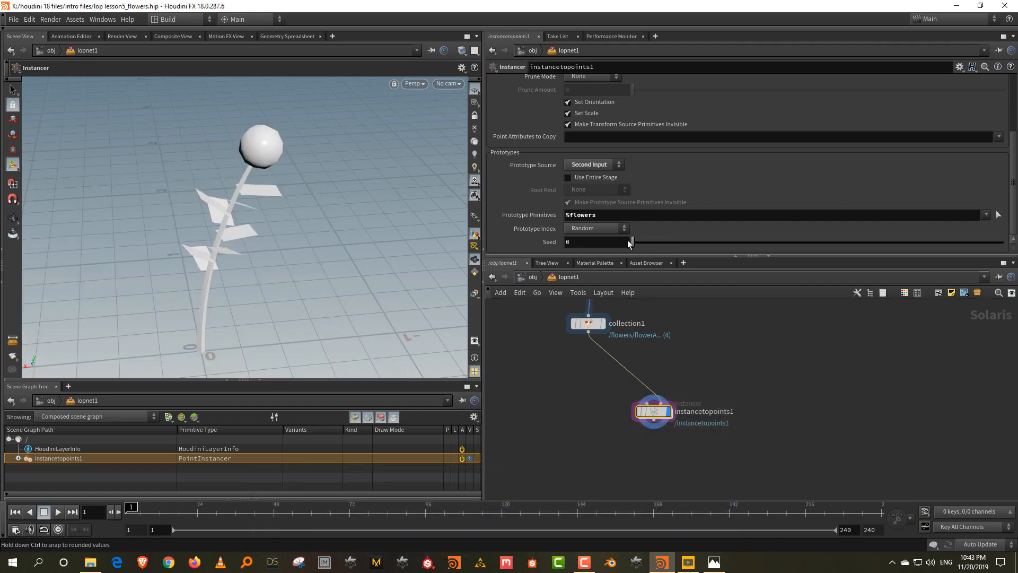
Move sphere1 out of flowers back to the root level in stagemanager1
middle_click_drag(643, 269, 651, 386)
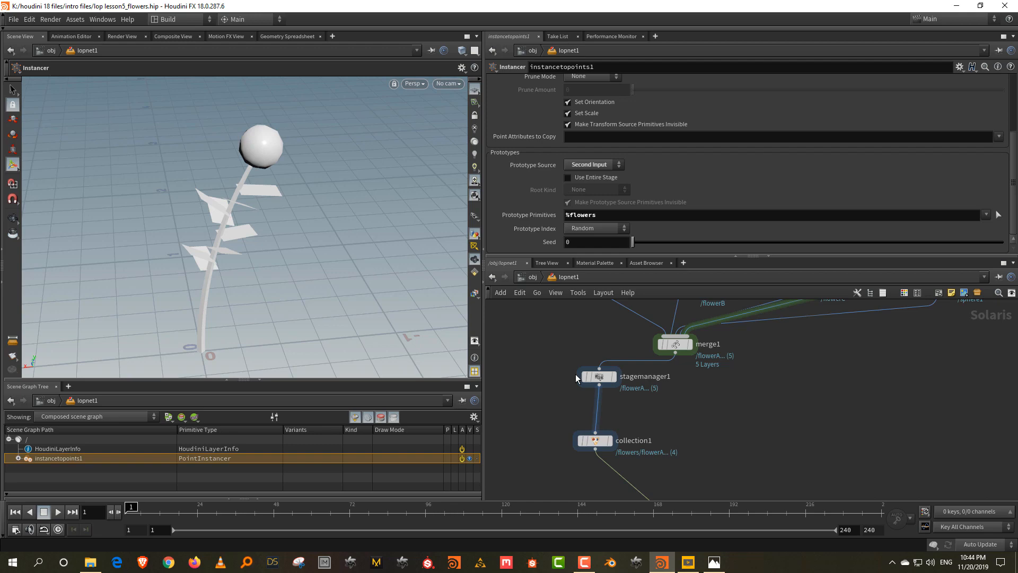
left_click(589, 377)
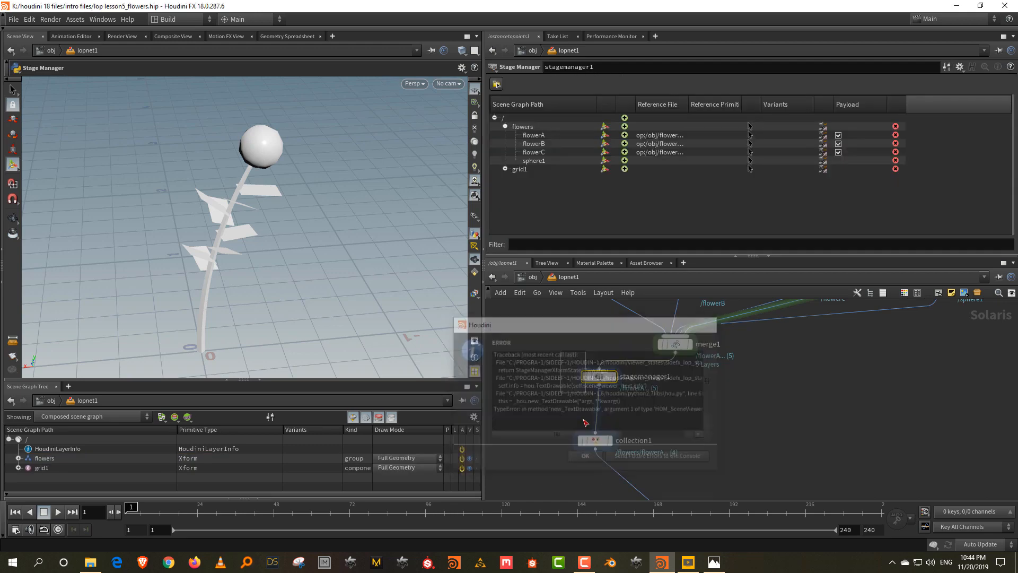
left_click_drag(529, 161, 543, 116)
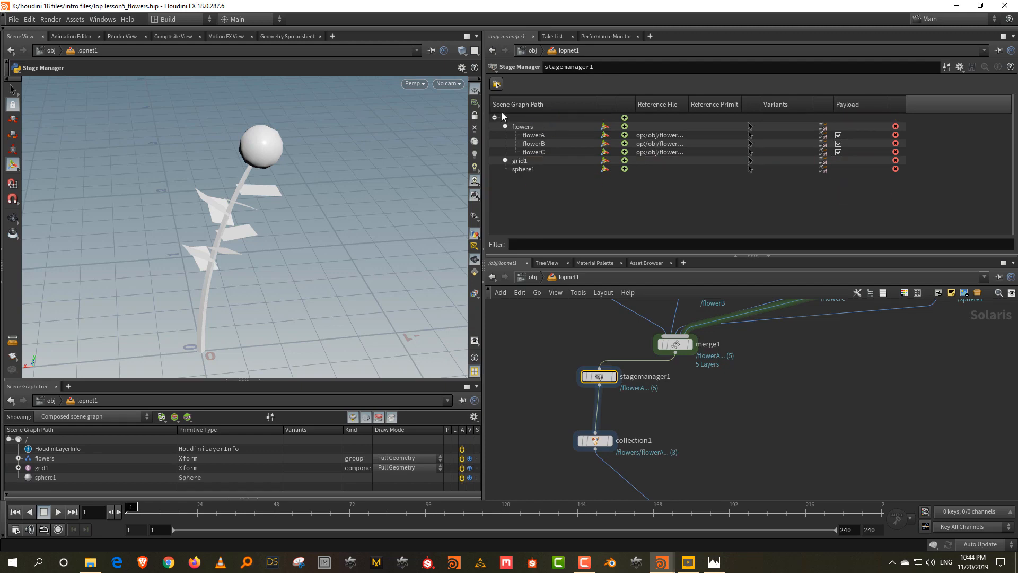
Collapse the scene graph tree to enlarge the 3D view and open the internal network of instancetopoints1
middle_click_drag(724, 417, 715, 345)
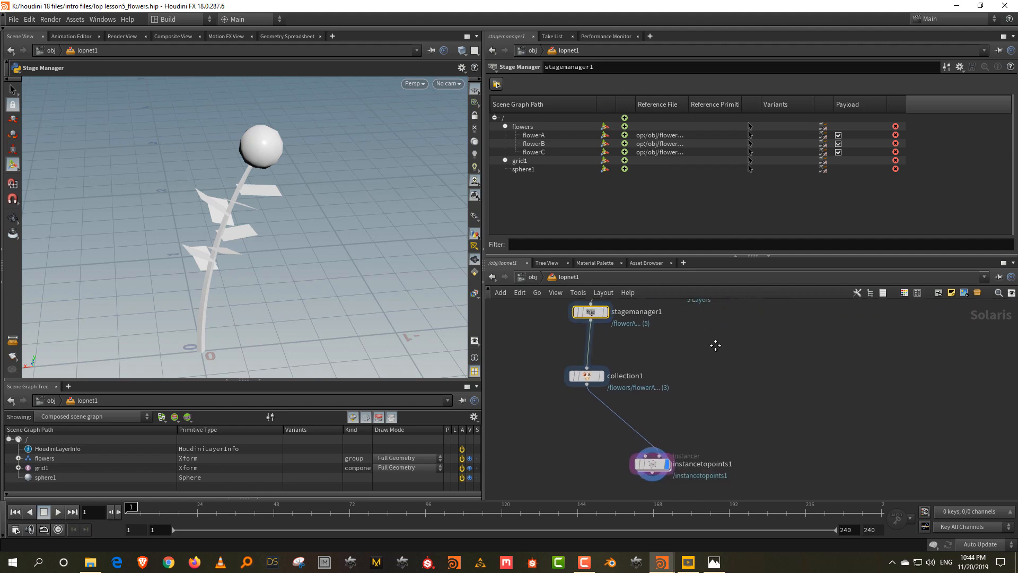
left_click(652, 464)
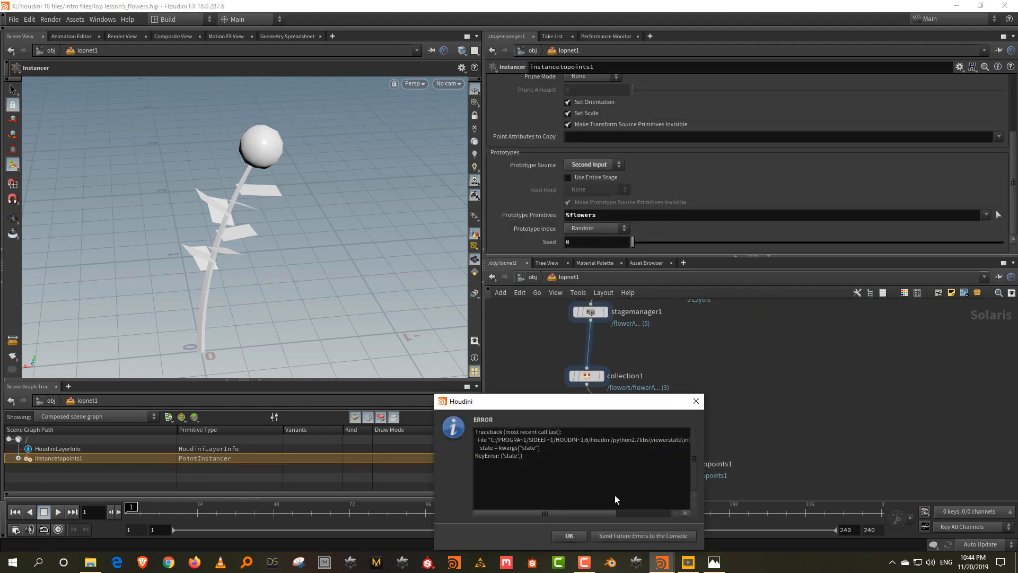
left_click(568, 535)
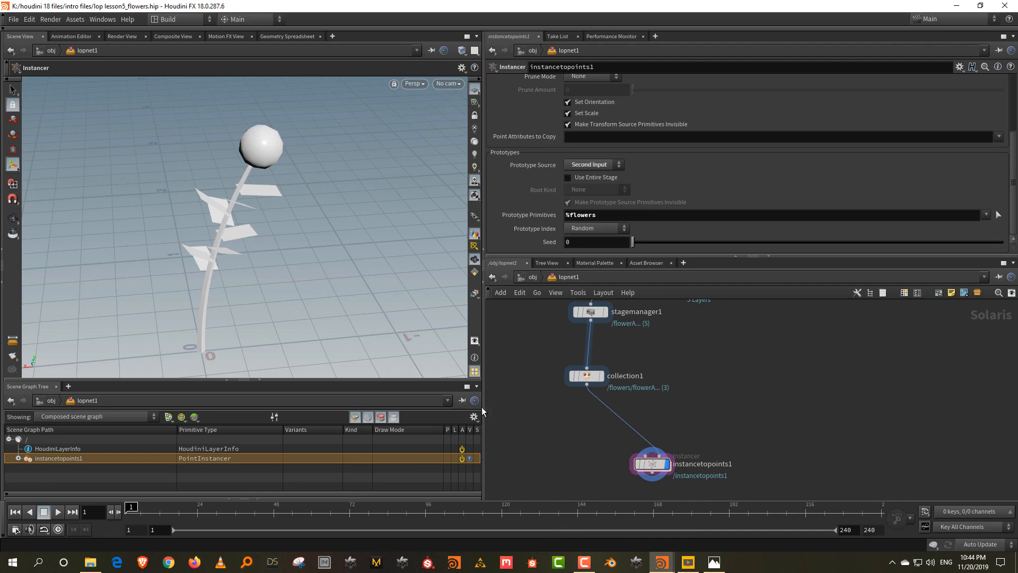
left_click(257, 379)
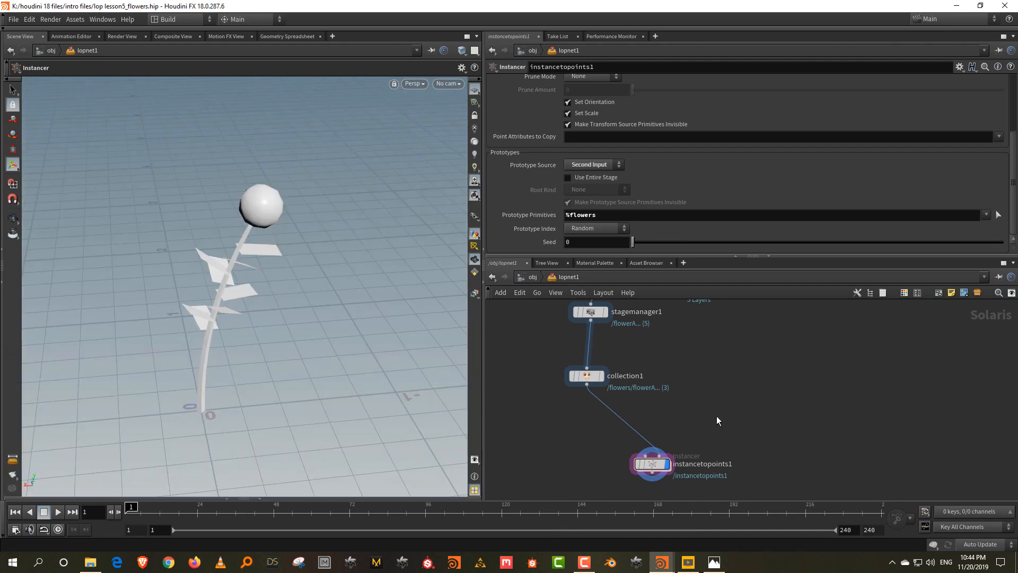
middle_click_drag(717, 416, 797, 407)
double_click(740, 457)
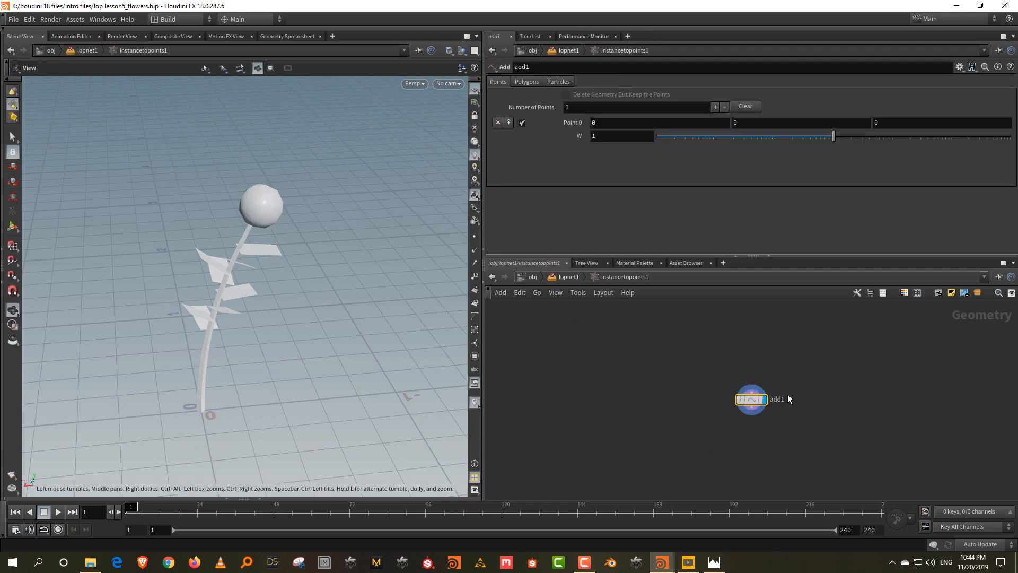
Add a Grid node beside add1 inside instancetopoints1 and check the flowers instanced on its points
key("Tab")
type("gr")
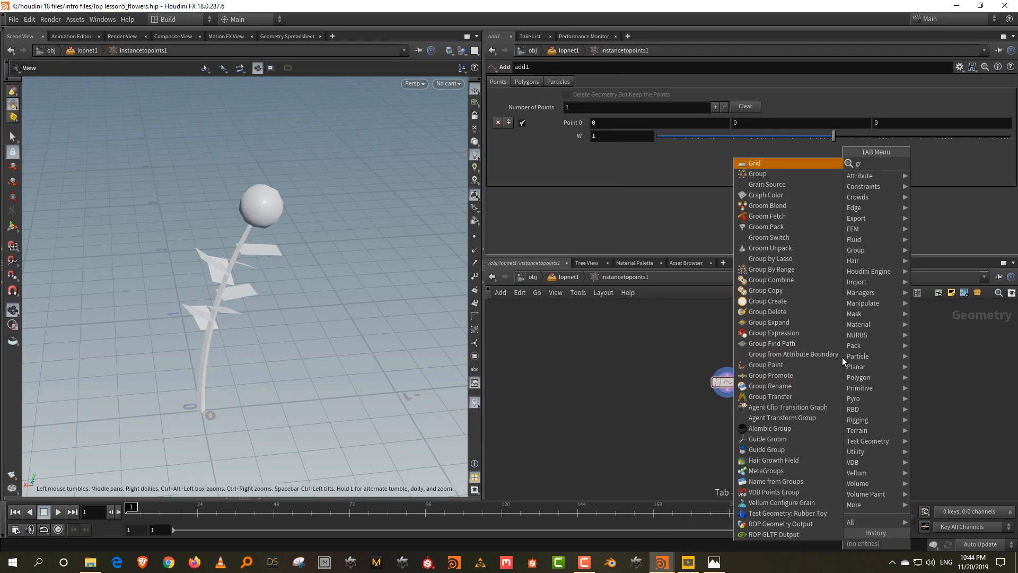
key("BackSpace")
key("BackSpace")
key("Escape")
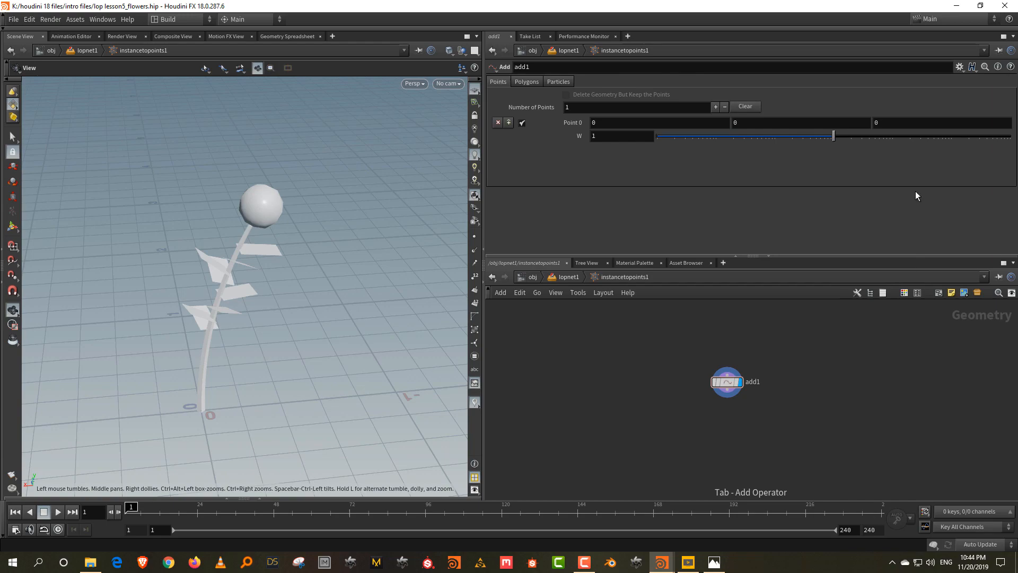
left_click(859, 365)
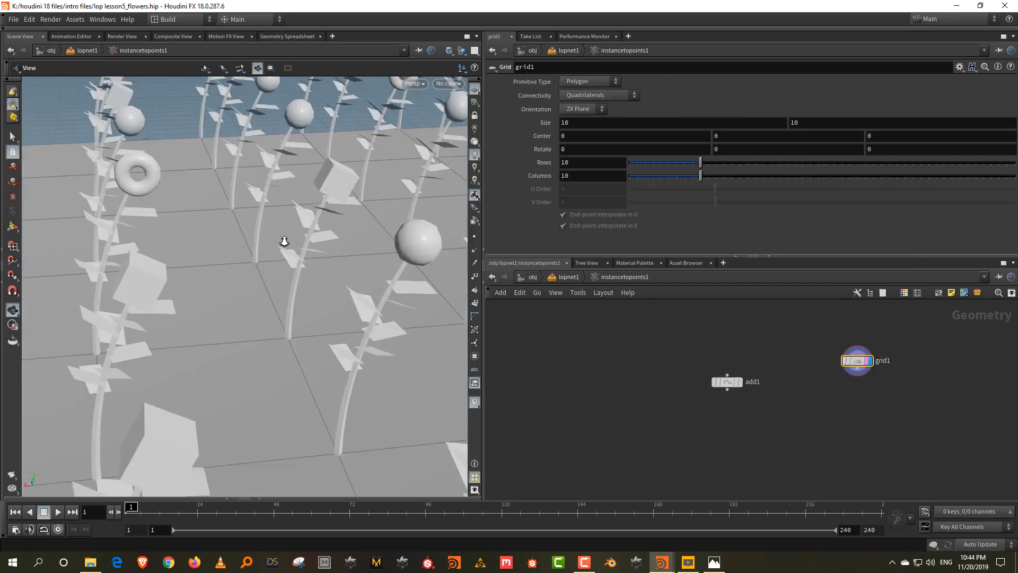
right_click_drag(285, 241, 278, 297)
left_click_drag(277, 298, 316, 250)
right_click_drag(316, 249, 302, 358)
left_click_drag(296, 297, 320, 290)
right_click_drag(273, 340, 278, 312)
middle_click_drag(279, 313, 390, 345)
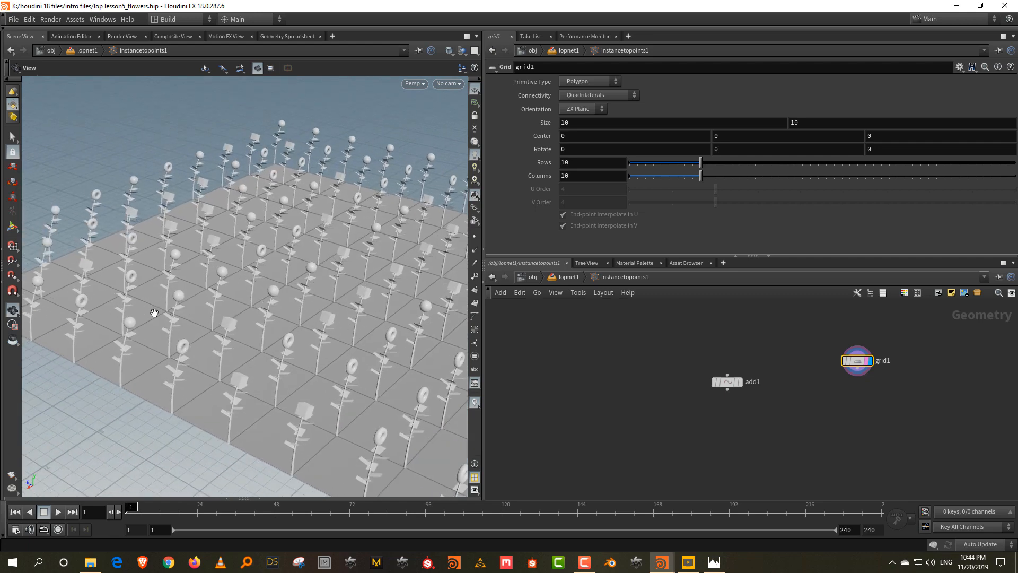
Add a Scatter node fed by grid1, make it the displayed output and align it farther below the grid
scroll(809, 417, "up", 2)
key("Tab")
type("sca")
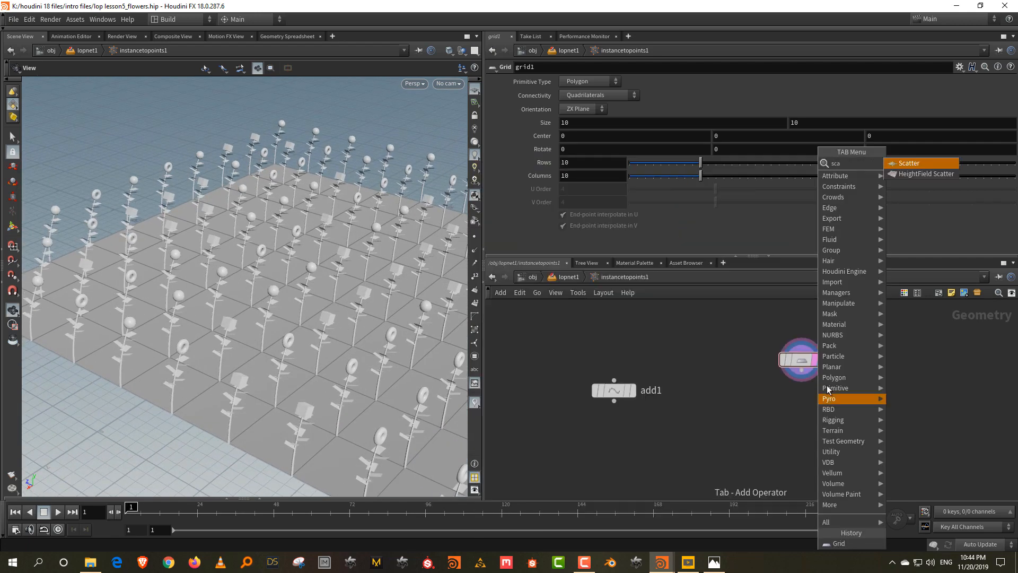
left_click(944, 163)
left_click(809, 415)
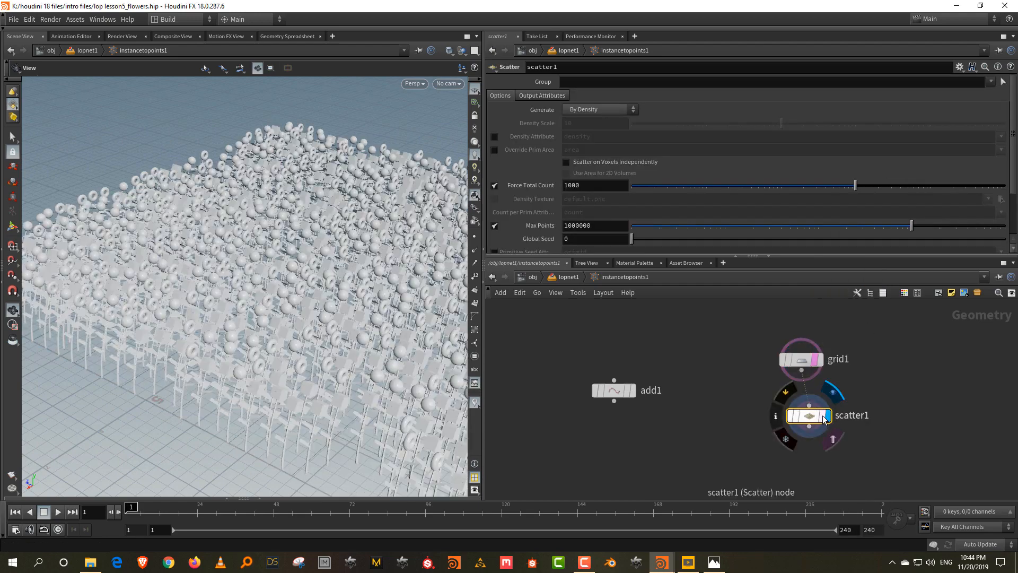
left_click(823, 416)
left_click_drag(236, 281, 339, 304)
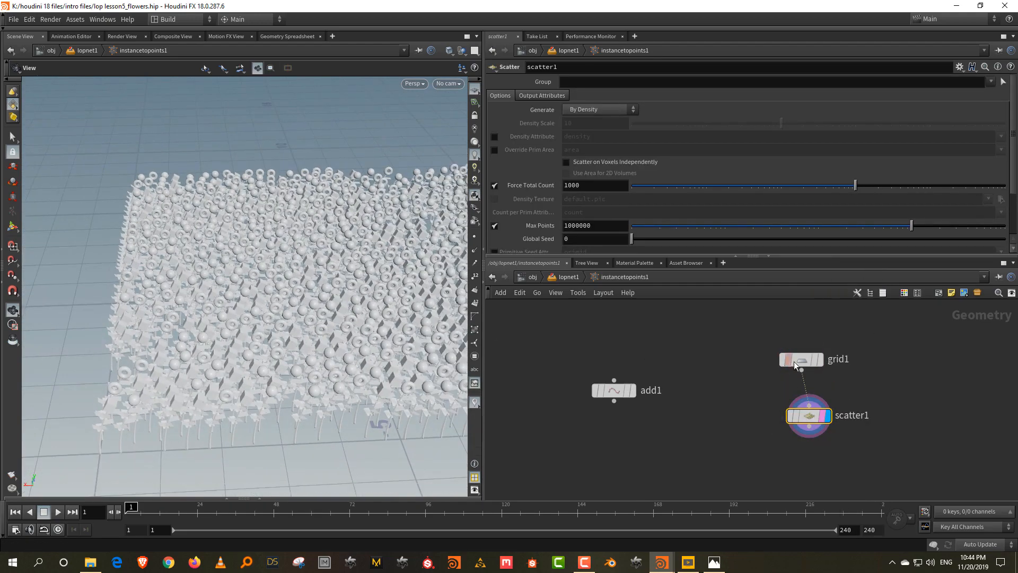
middle_click_drag(884, 378, 858, 316)
left_click_drag(784, 354, 776, 400)
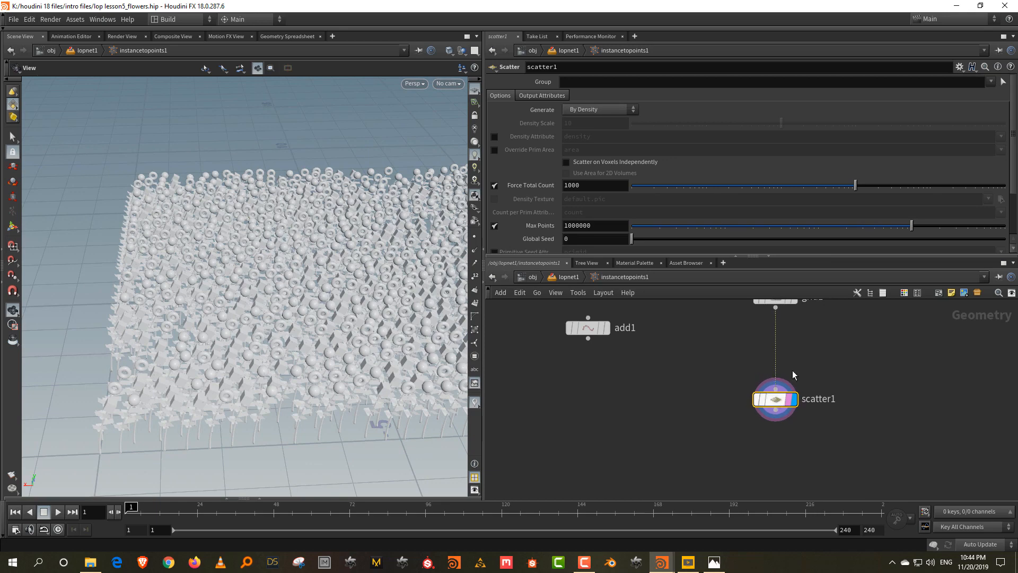
left_click_drag(708, 256, 708, 198)
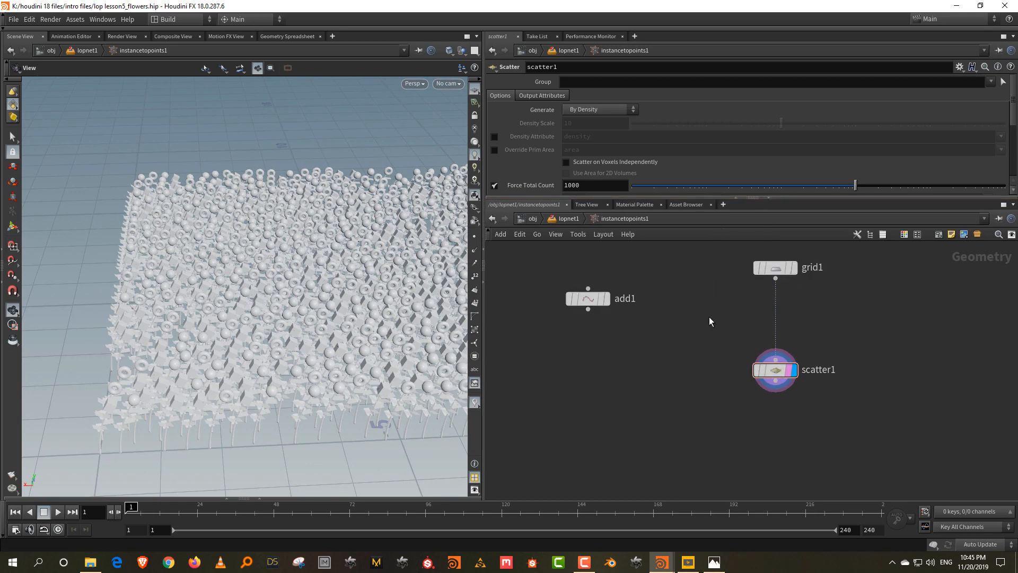
Return to lopnet1, try the Index mode, and set the Prototype Index of instancetopoints1 to Index Attribute
left_click(574, 218)
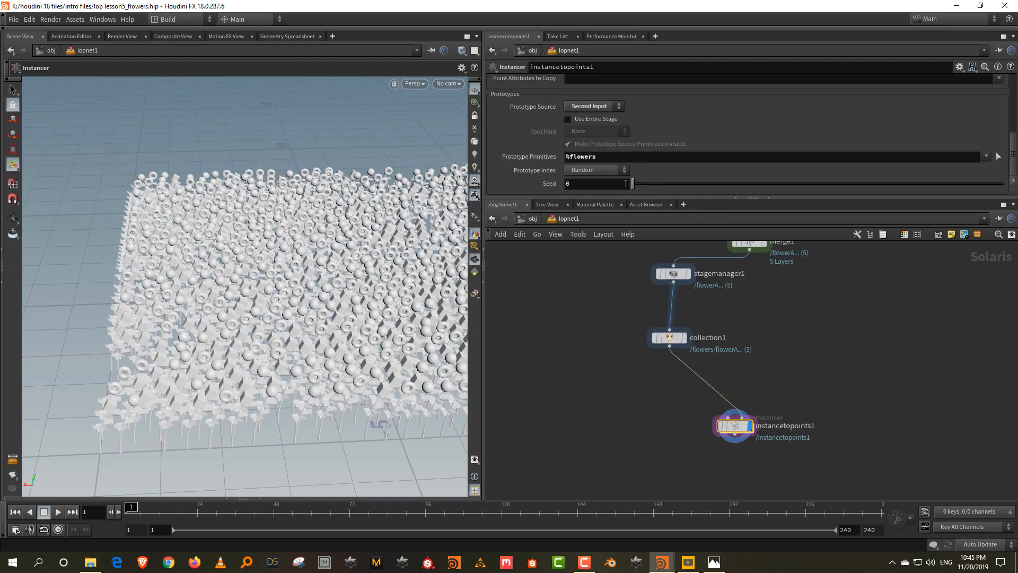
left_click(596, 169)
left_click(592, 193)
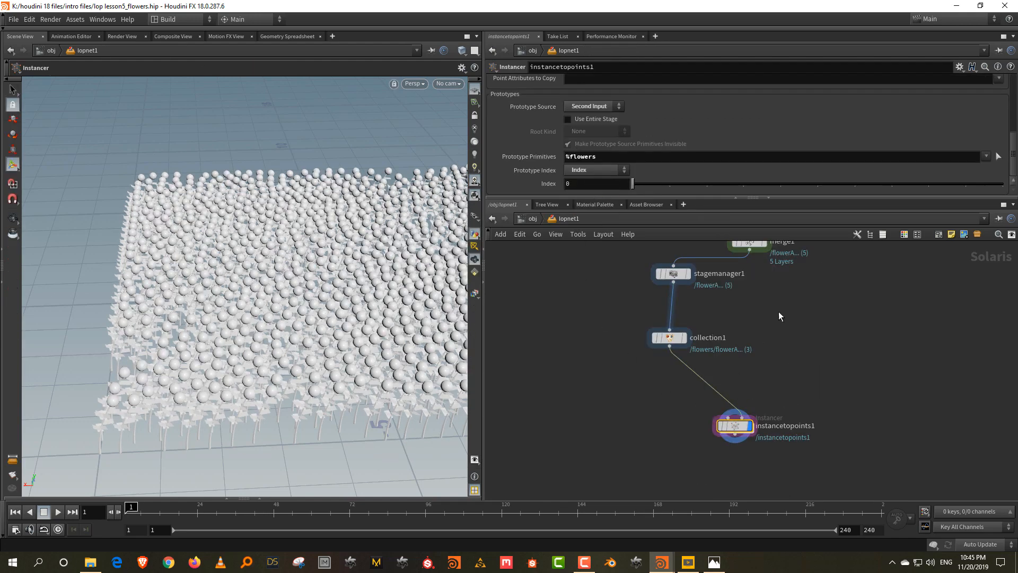
left_click(587, 169)
left_click(587, 202)
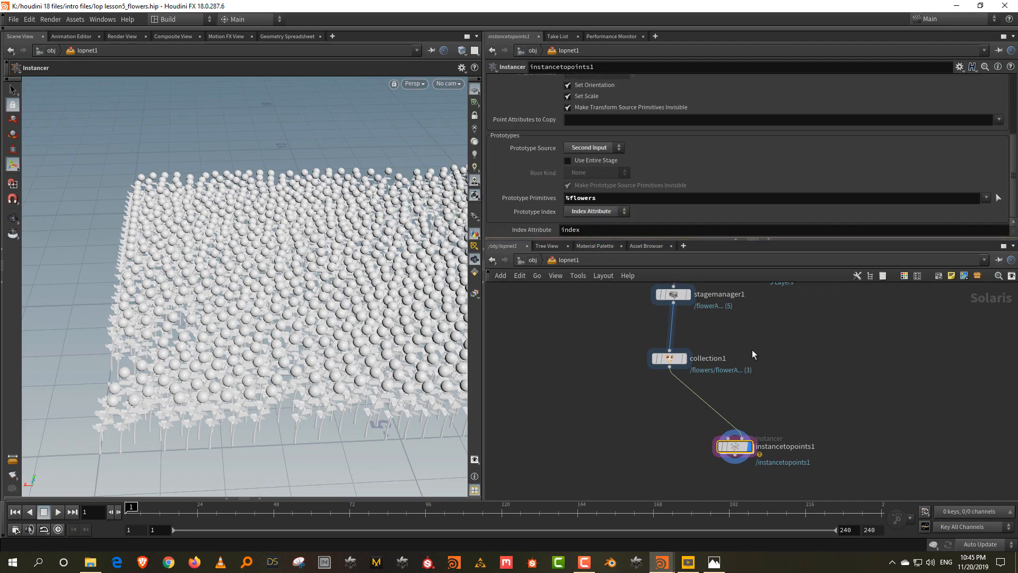
key("Escape")
left_click_drag(272, 266, 320, 251)
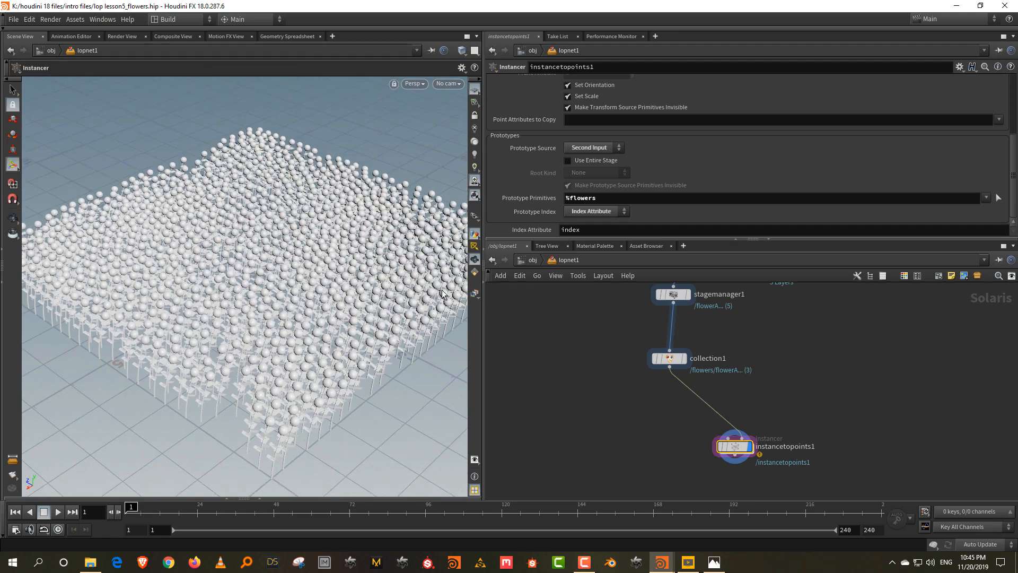
Reopen the internal network of instancetopoints1 and insert an Attribute Wrangle between grid1 and scatter1
double_click(741, 446)
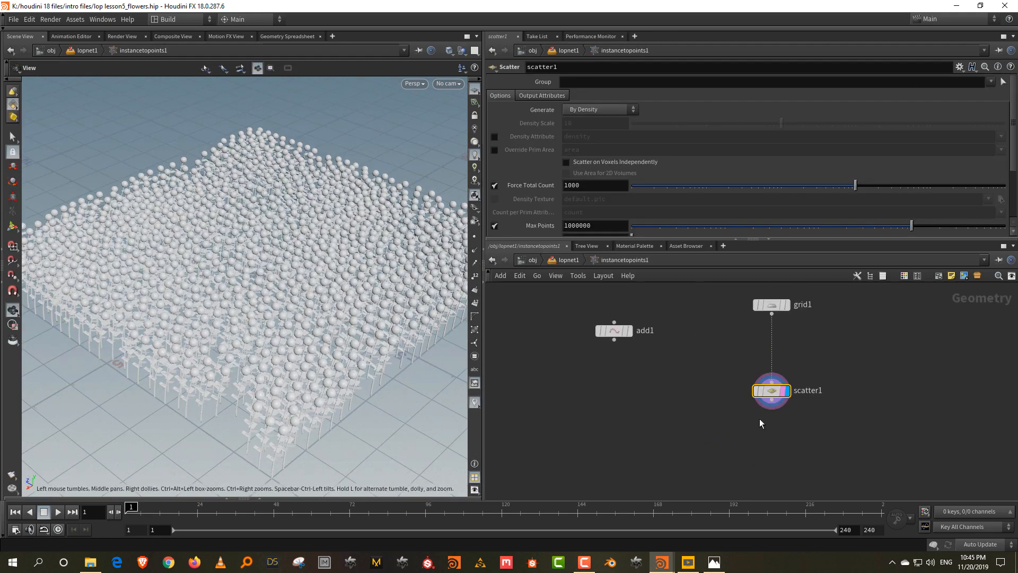
key("Tab")
type("wrang")
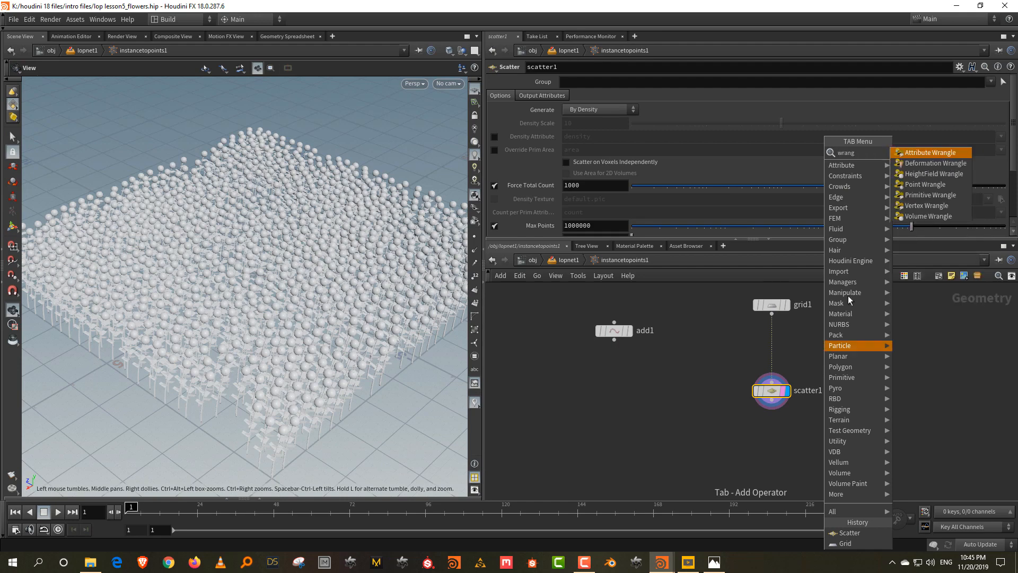
left_click(930, 152)
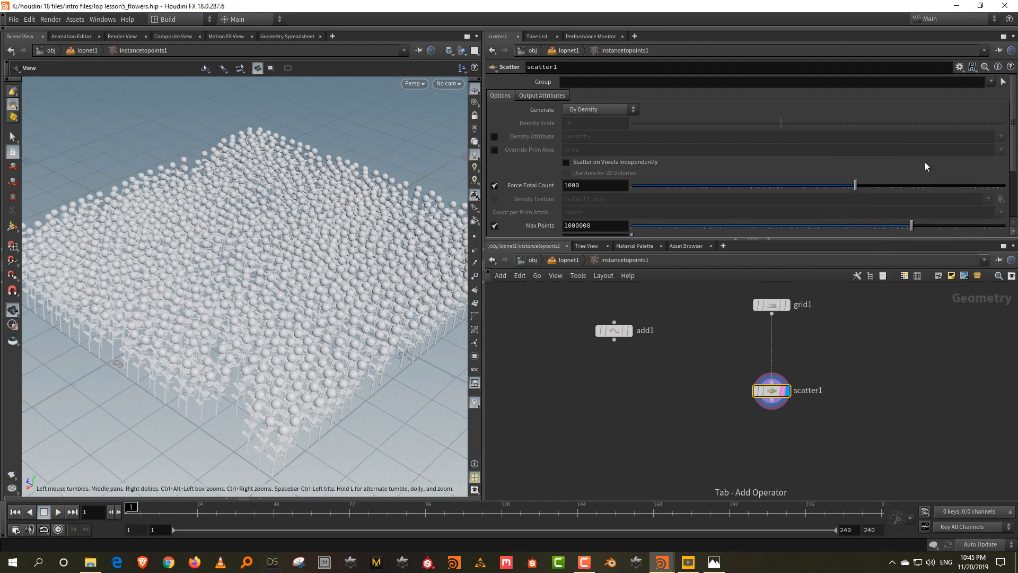
left_click(782, 366)
Enter the VEXpression "i@index = 1;" in the attribute wrangle
left_click(560, 160)
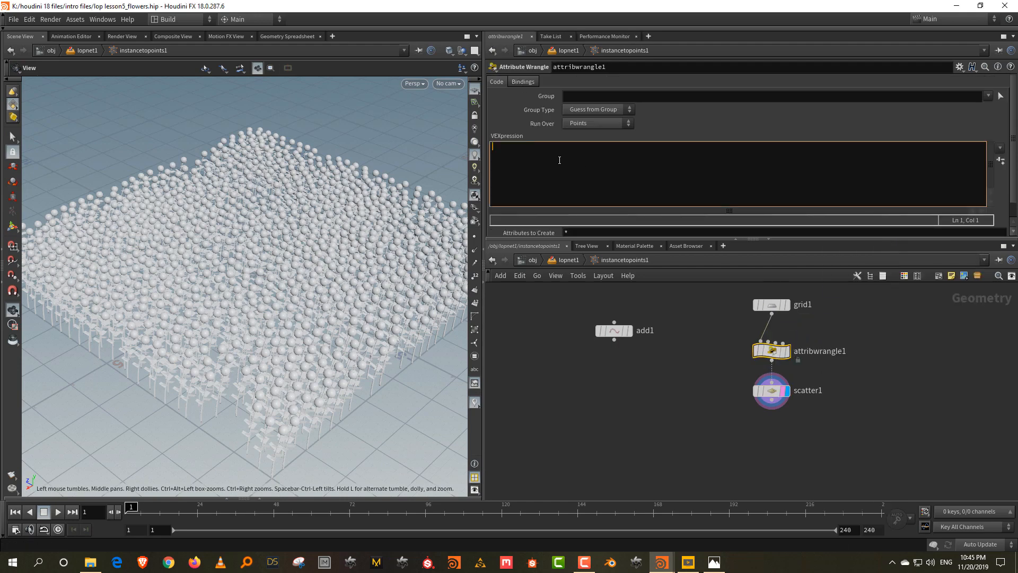
type("1*index")
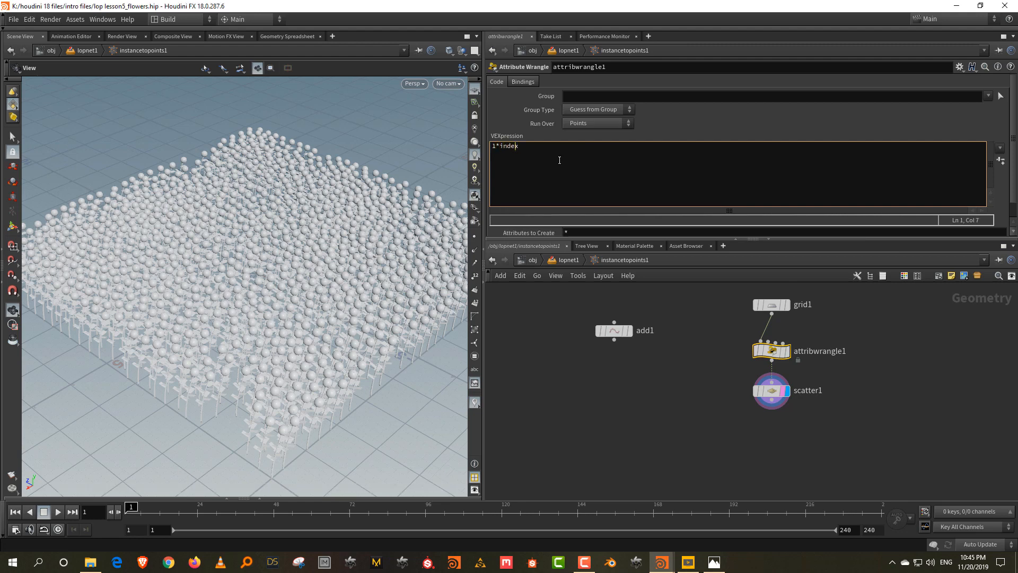
key("Left")
key("Left")
key("Left")
key("Left")
key("BackSpace")
key("BackSpace")
type("i@index = 1;")
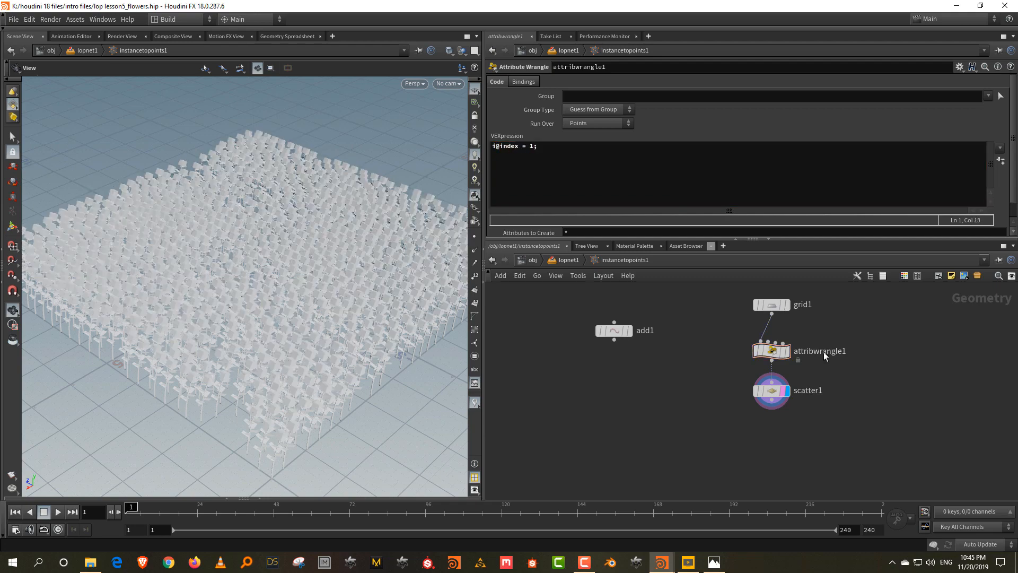
Move the attribute wrangle after scatter1, make it the displayed output and rename it index
mouse_move(773, 358)
left_click_drag(773, 358, 773, 460)
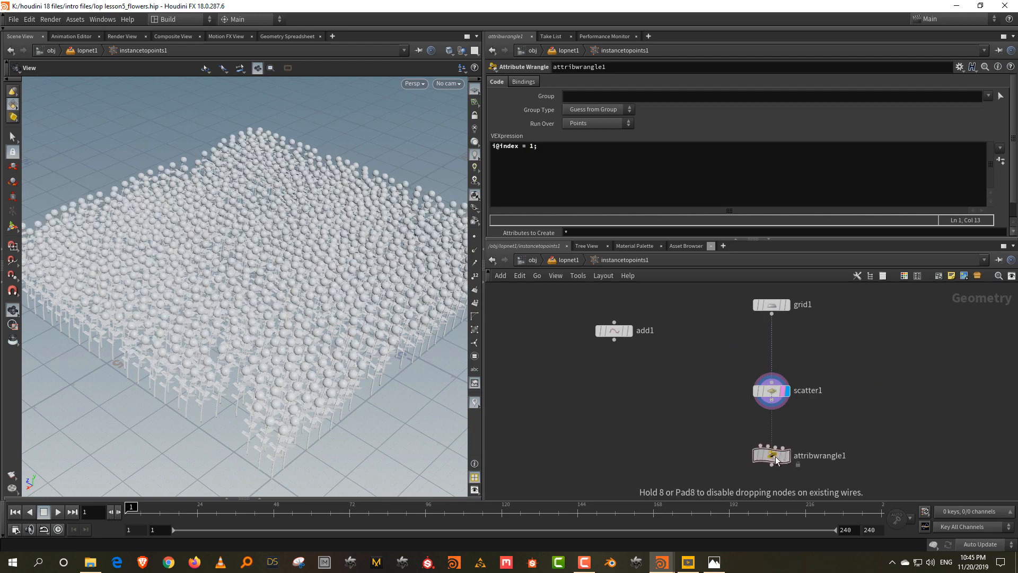
left_click(786, 455)
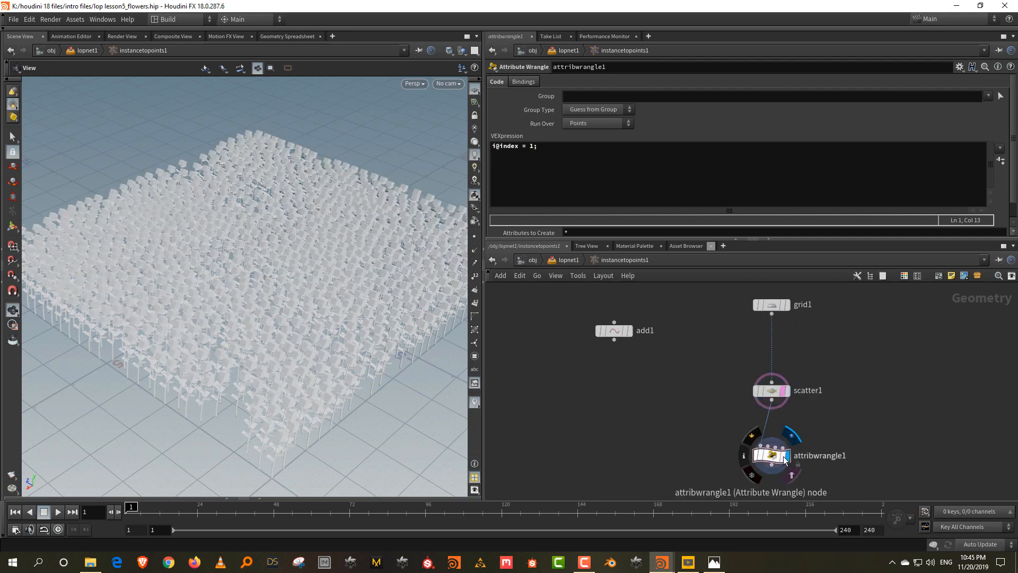
double_click(809, 455)
type("index")
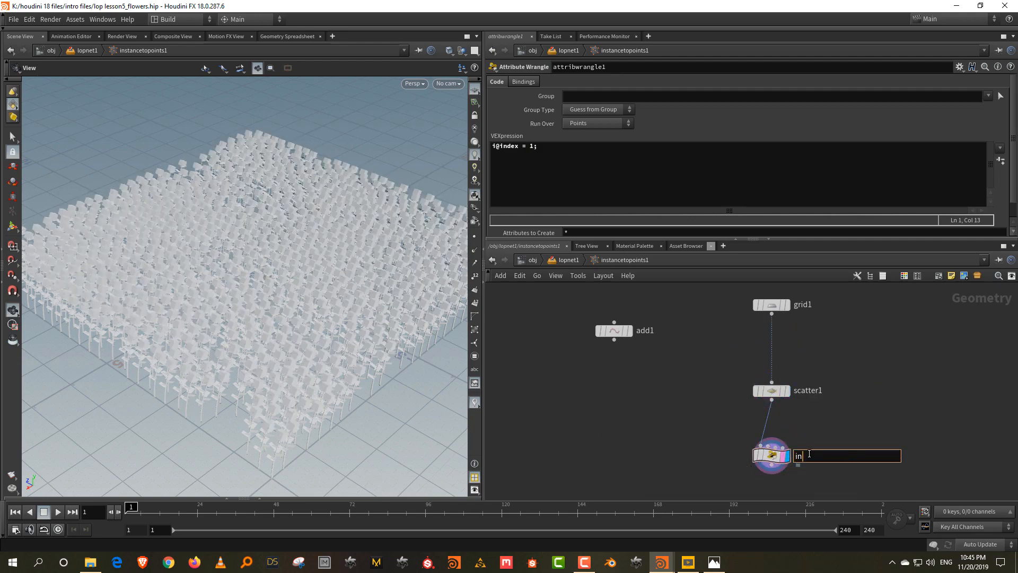
key("Return")
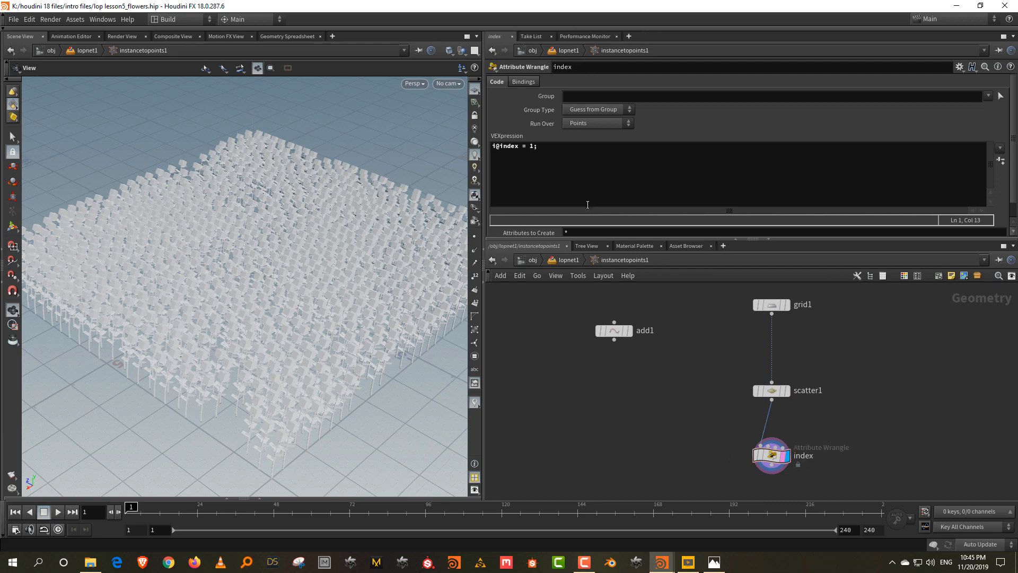
Try index values 0, 1 and 2 in the index wrangle to compare the flower variants, ending with "i@index = 0;"
left_click_drag(533, 148, 530, 148)
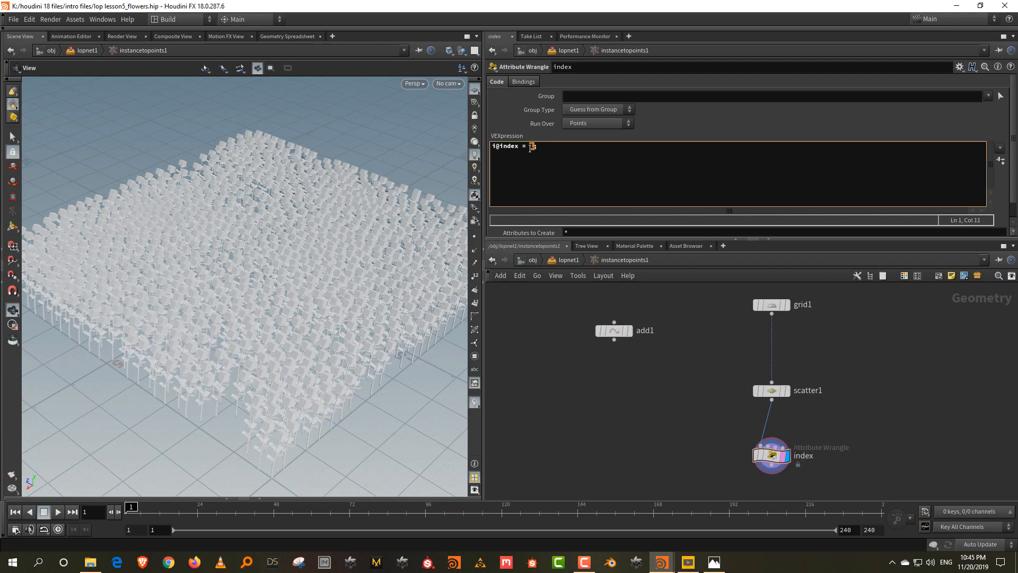
left_click(692, 390)
mouse_move(363, 289)
left_mouse_down()
mouse_move(318, 265)
mouse_move(315, 192)
mouse_move(301, 200)
left_mouse_up()
double_click(532, 146)
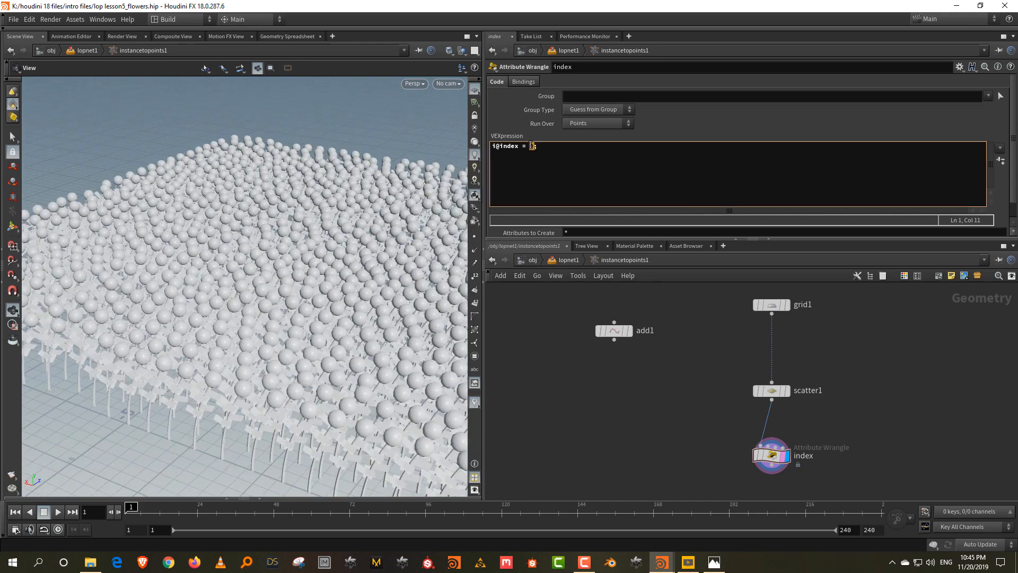
type("1")
left_click(609, 391)
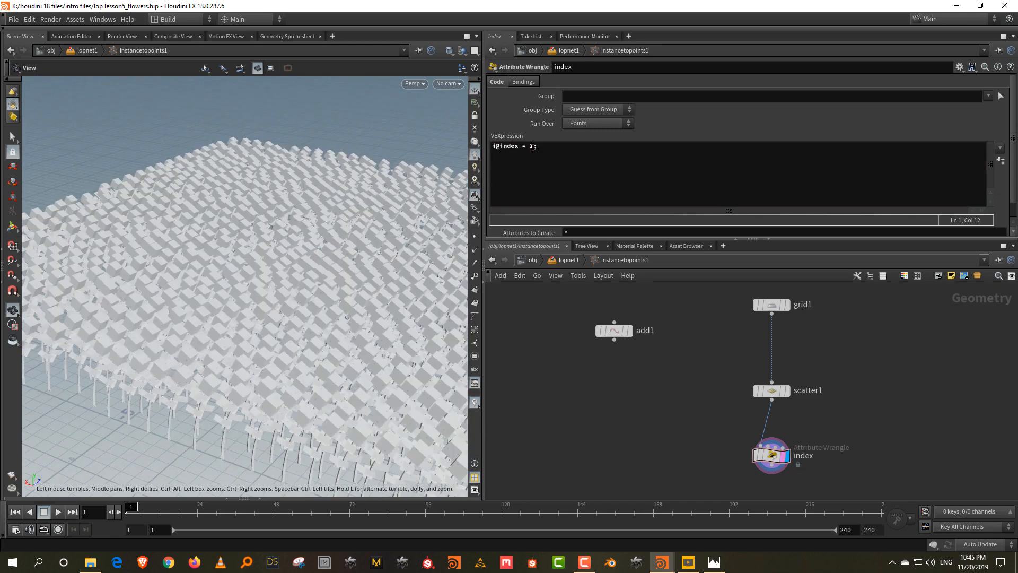
left_click(532, 146)
type("2")
left_click(563, 369)
left_click_drag(297, 276, 300, 285)
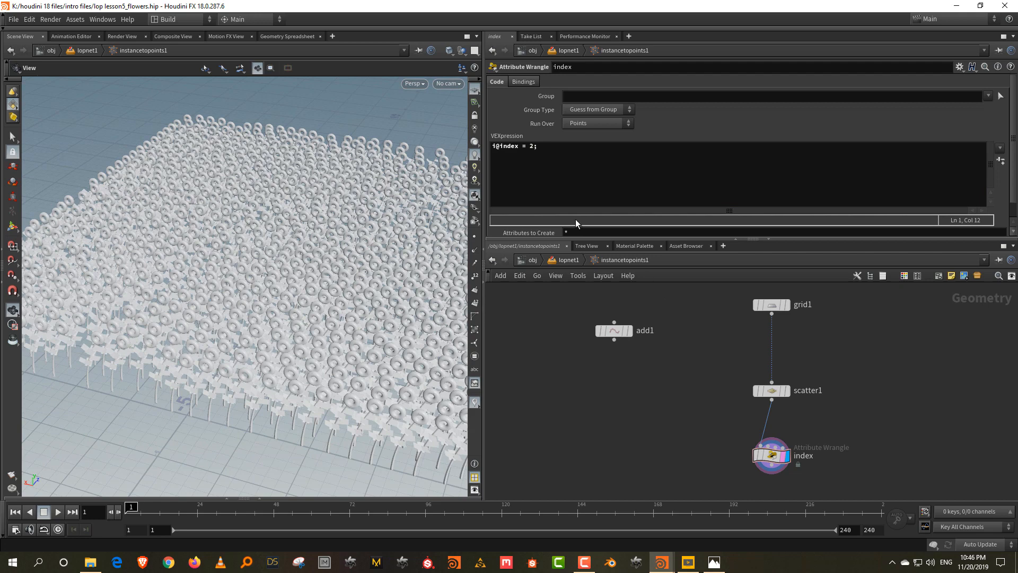
left_click_drag(533, 149, 530, 149)
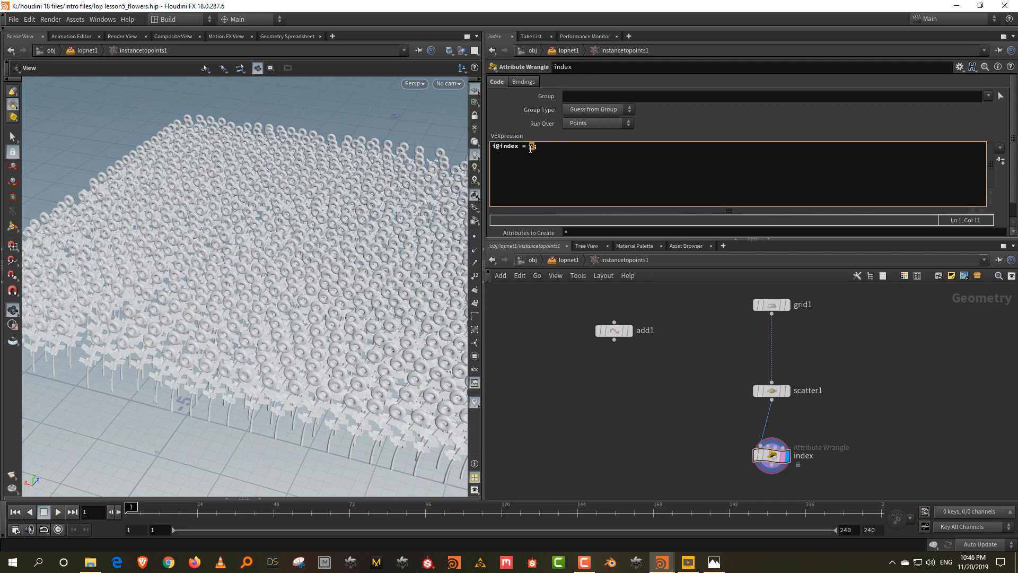
type("0")
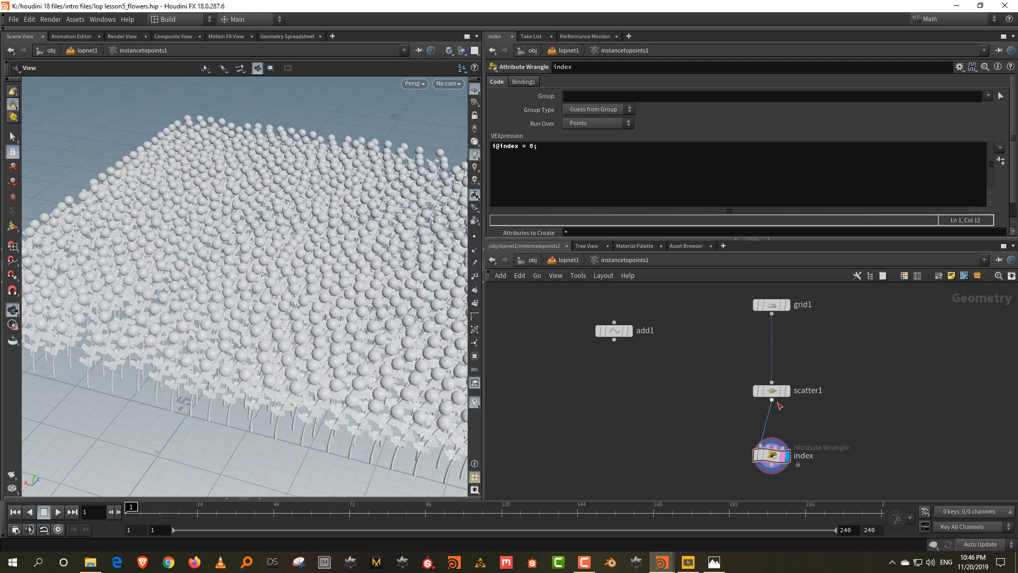
Move scatter1 closer to grid1 and make it the displayed output
left_click_drag(783, 393, 784, 368)
left_click(786, 366)
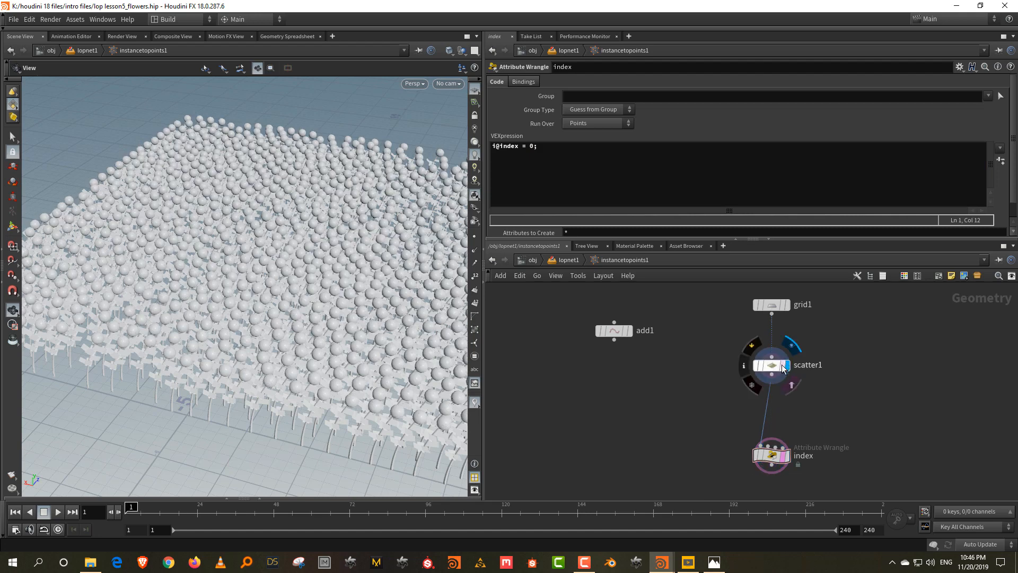
key("Tab")
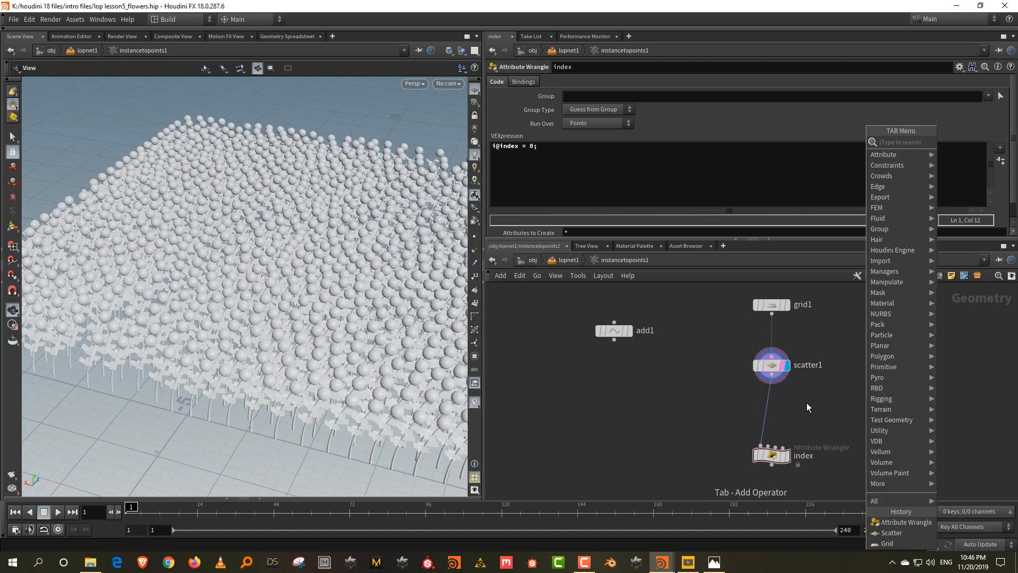
type("m")
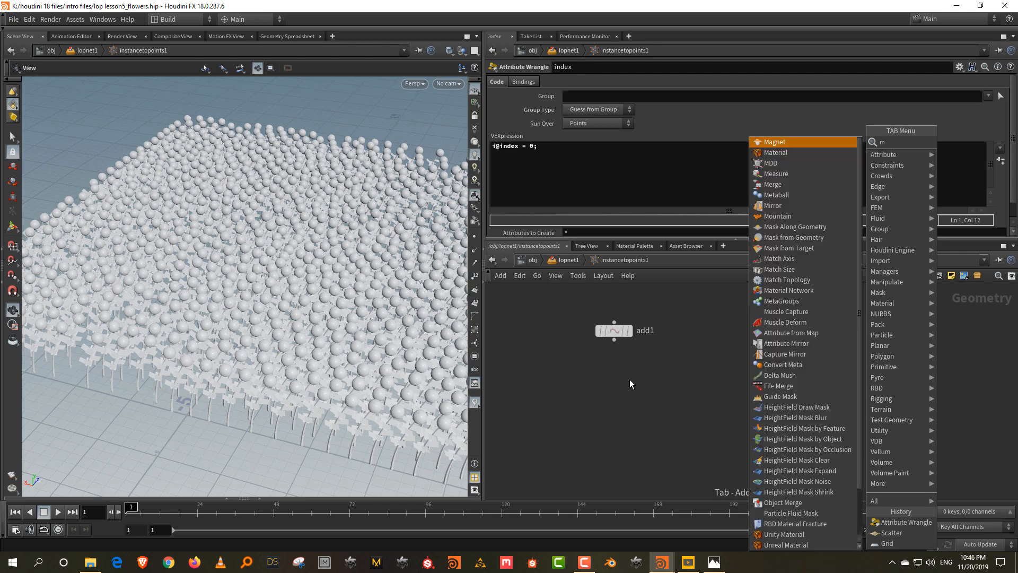
left_click(619, 374)
Insert an Attribute Noise node between scatter1 and the index wrangle
key("Tab")
type("noise")
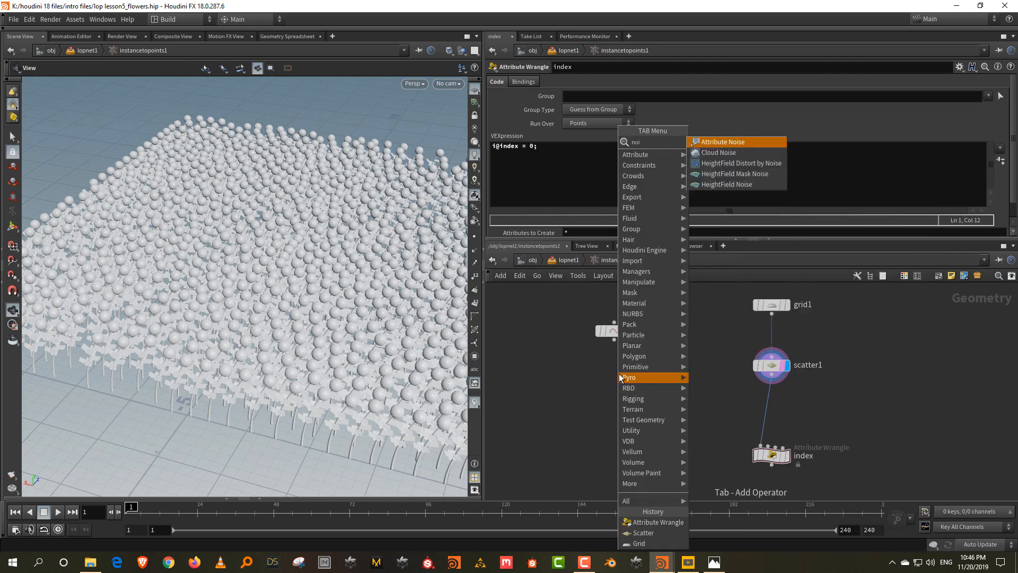
left_click(744, 146)
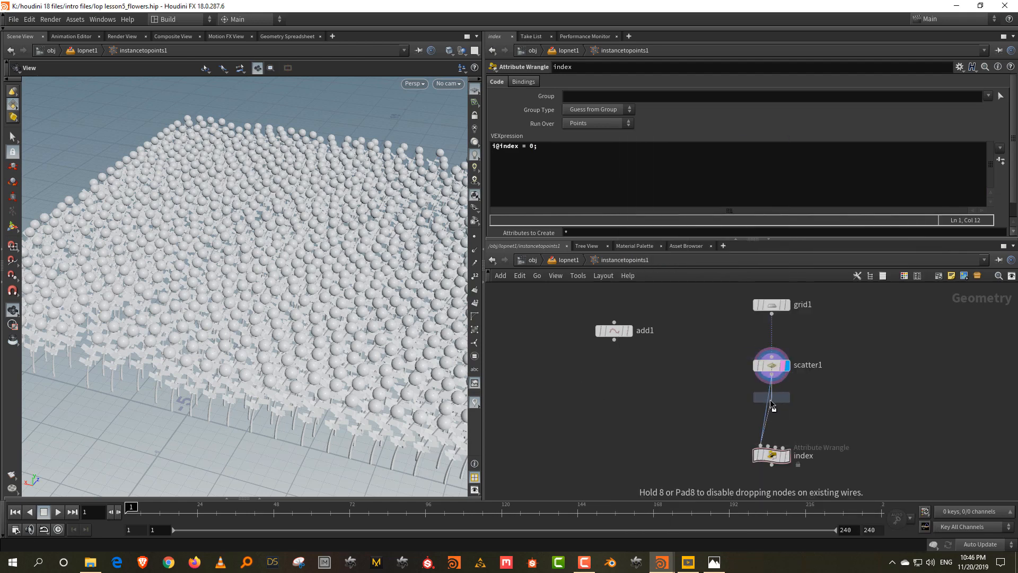
left_click(771, 401)
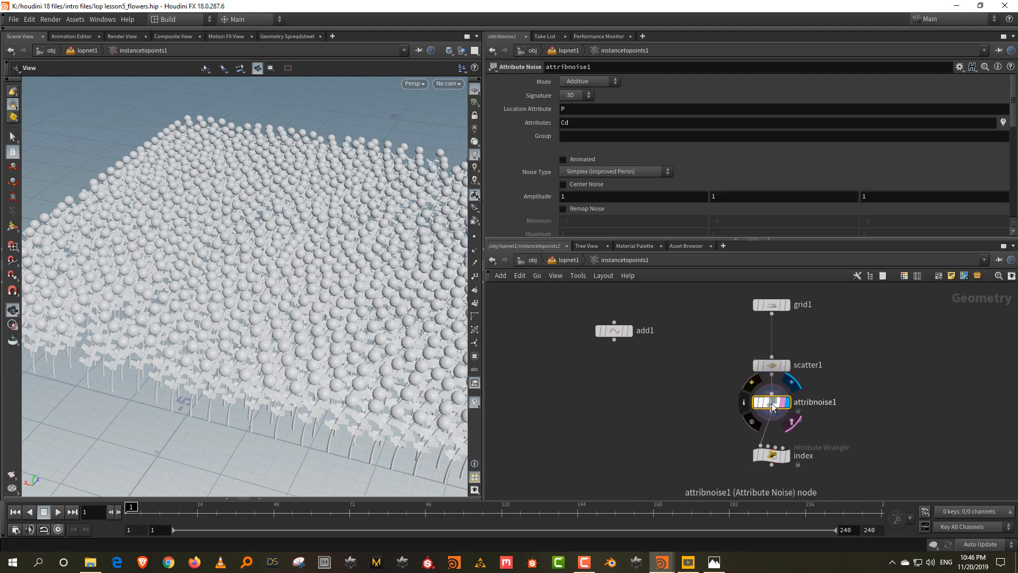
Display attribnoise1 and have it write 1D noise to the attribute c instead of Cd
left_click(787, 404)
type("c")
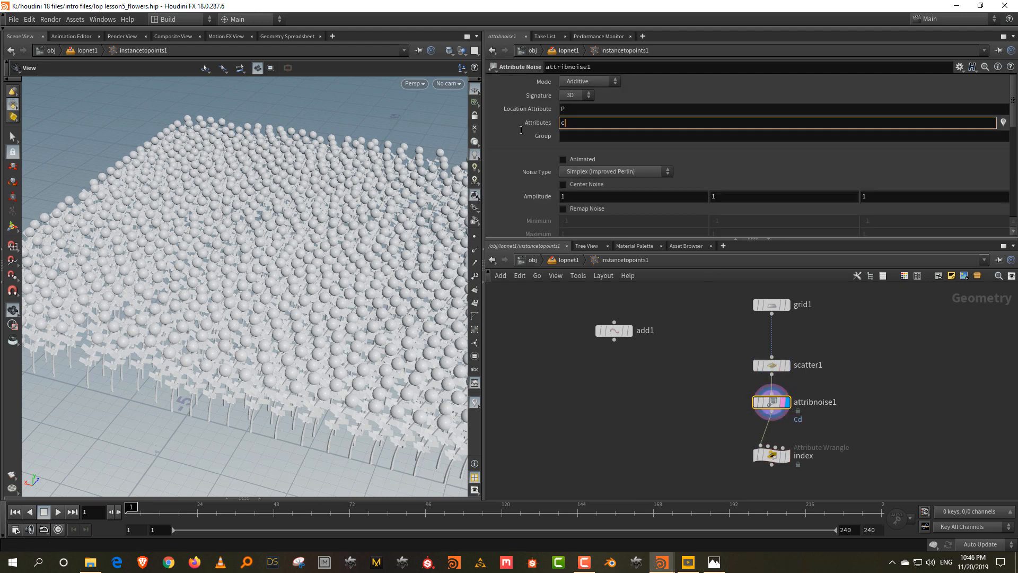
key("Return")
left_click(571, 110)
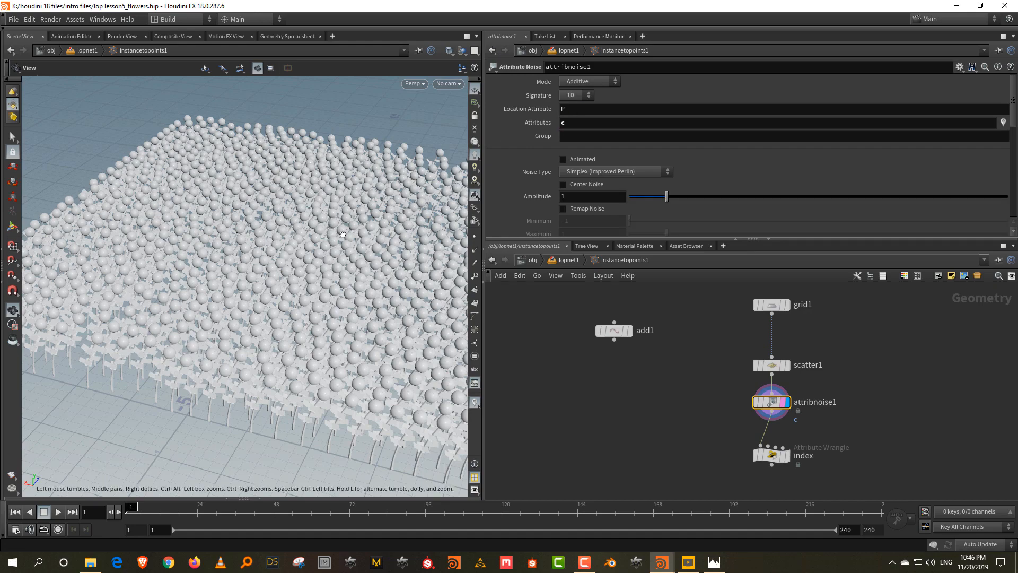
mouse_move(325, 225)
left_mouse_down()
mouse_move(339, 254)
mouse_move(250, 223)
left_mouse_up()
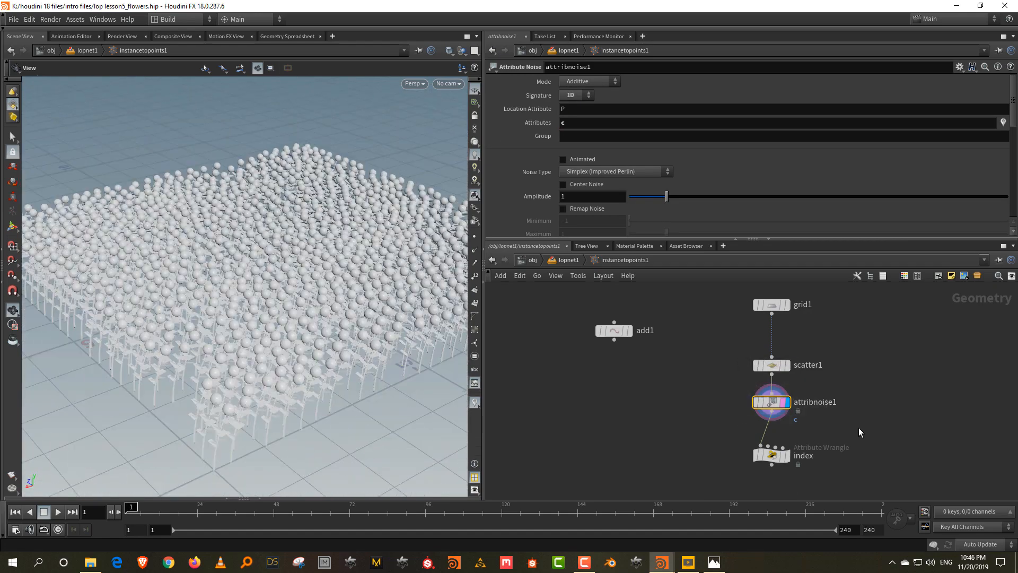
Move the index wrangle farther below attribnoise1, make it the displayed output and open its parameters
middle_click_drag(858, 427, 857, 336)
left_click_drag(772, 387, 773, 419)
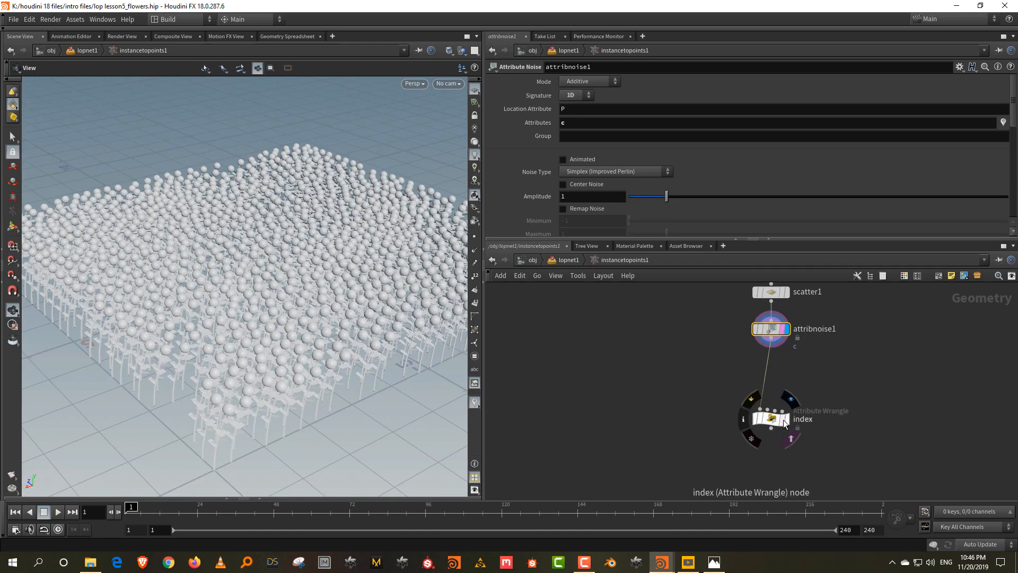
left_click(785, 424)
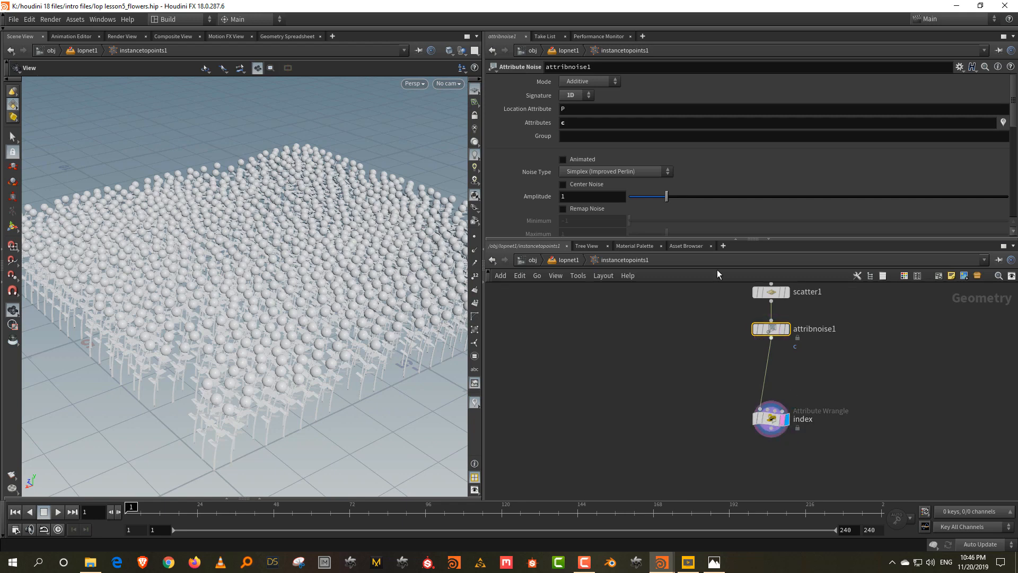
left_click_drag(702, 239, 696, 297)
left_click(768, 448)
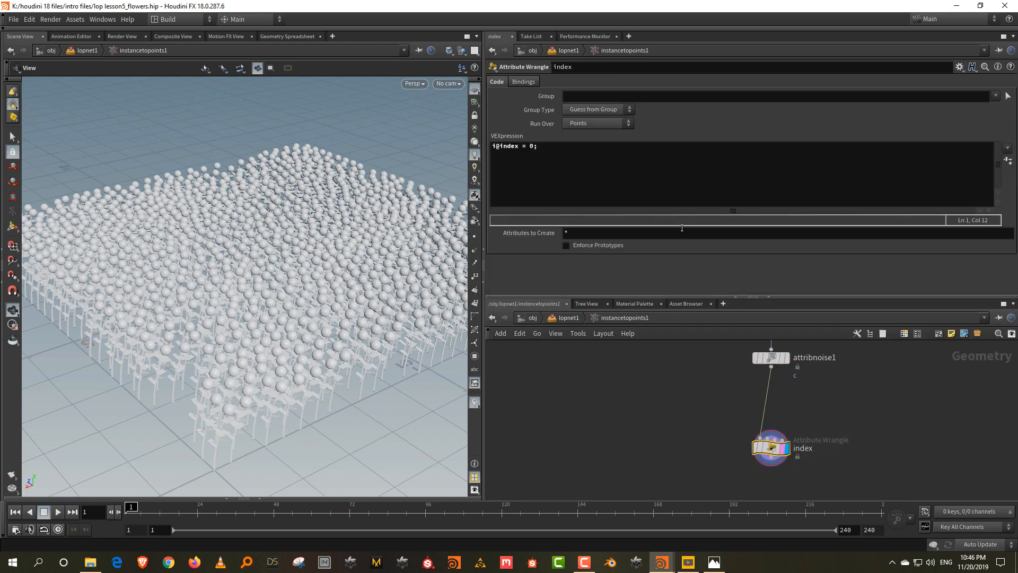
Change the wrangle code to "i@index = chramp("i" , @c);" and create its ramp parameter
double_click(531, 147)
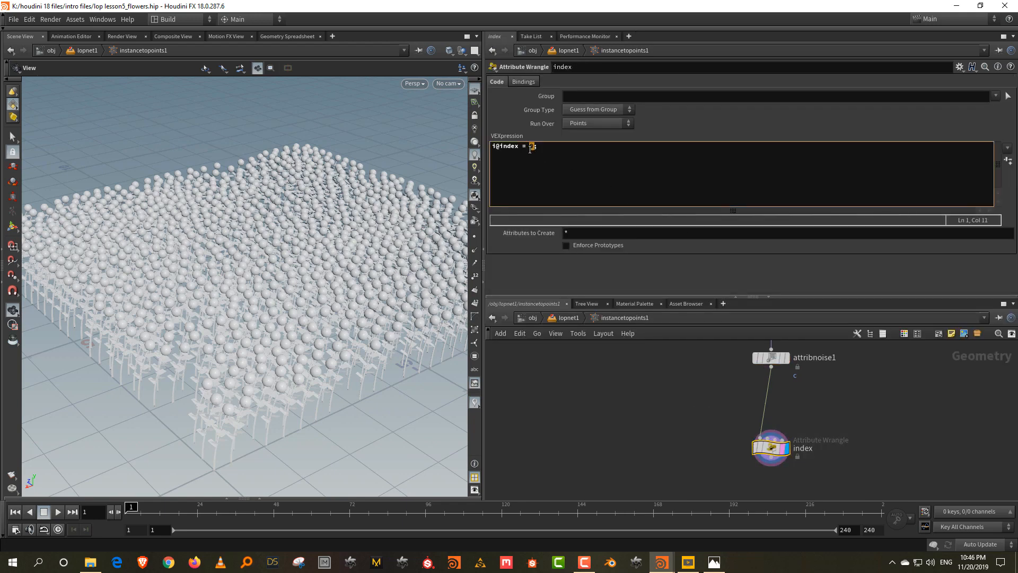
type("chramp")
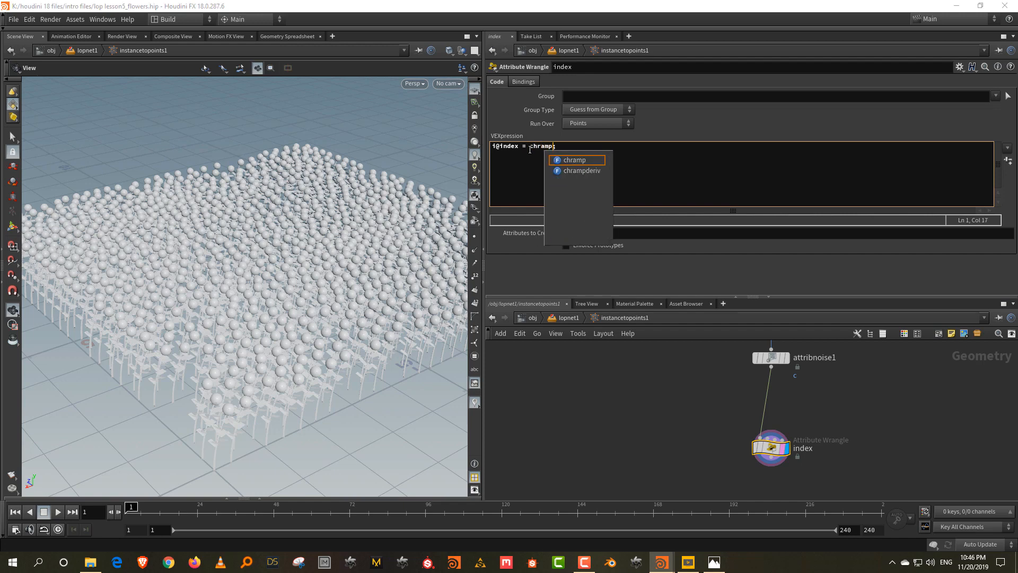
type("(\"")
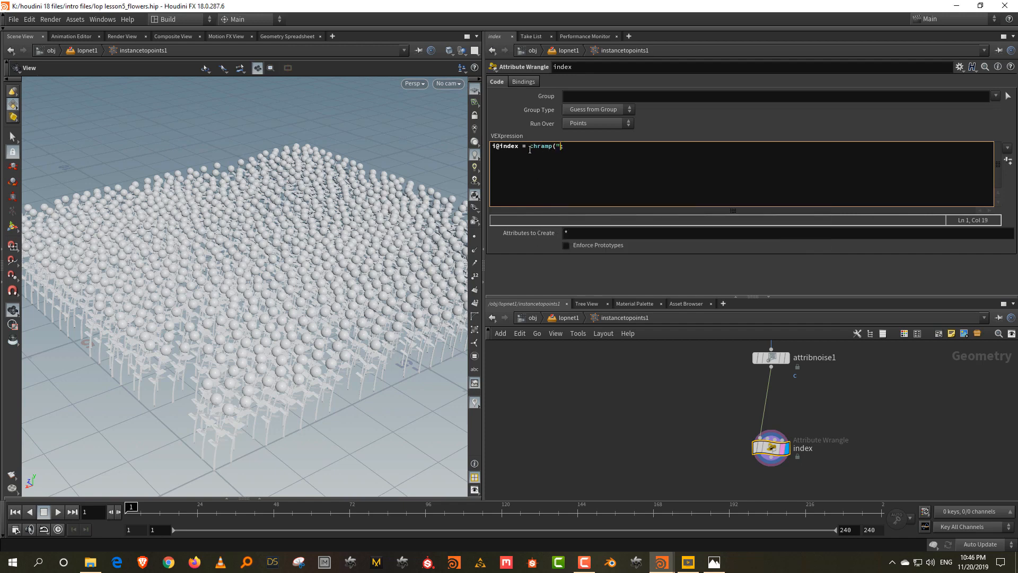
type("i\" , @c);")
left_click(1007, 161)
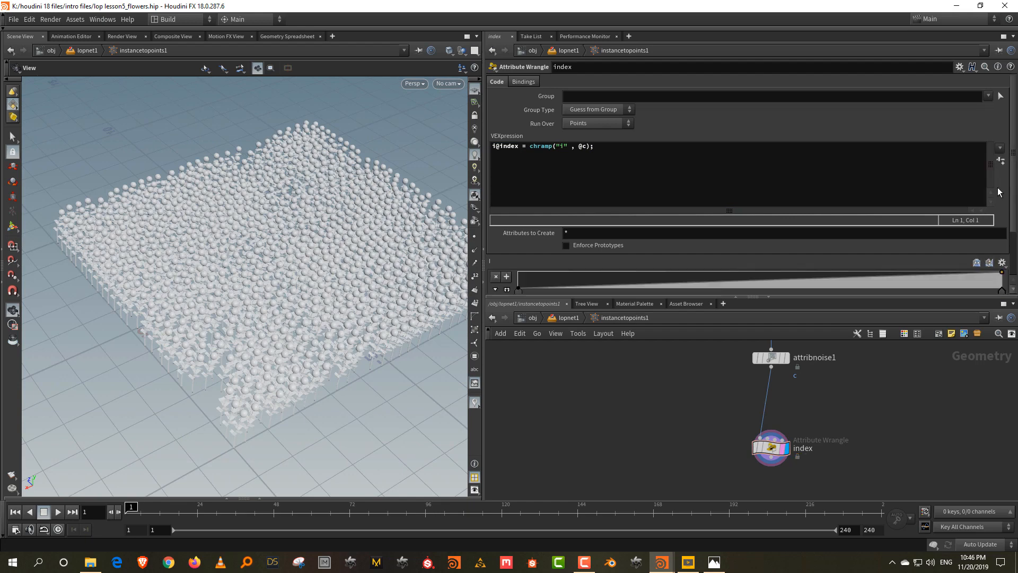
Enable Remap Noise on attribnoise1 with a minimum of 0 and a maximum of 1
left_click_drag(1014, 216, 1013, 245)
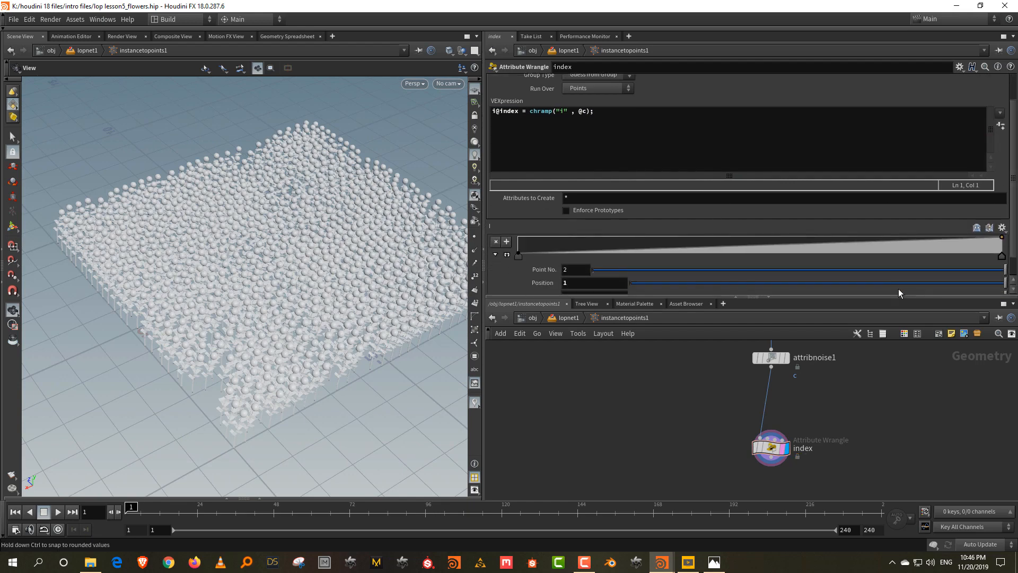
left_click_drag(895, 296, 895, 315)
middle_click_drag(724, 399, 724, 415)
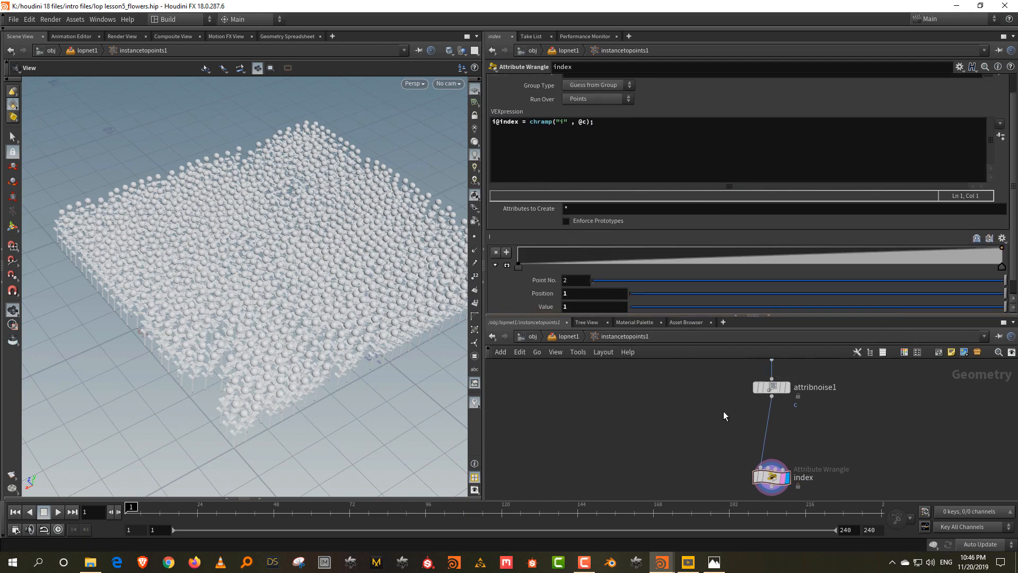
left_click_drag(723, 403, 809, 376)
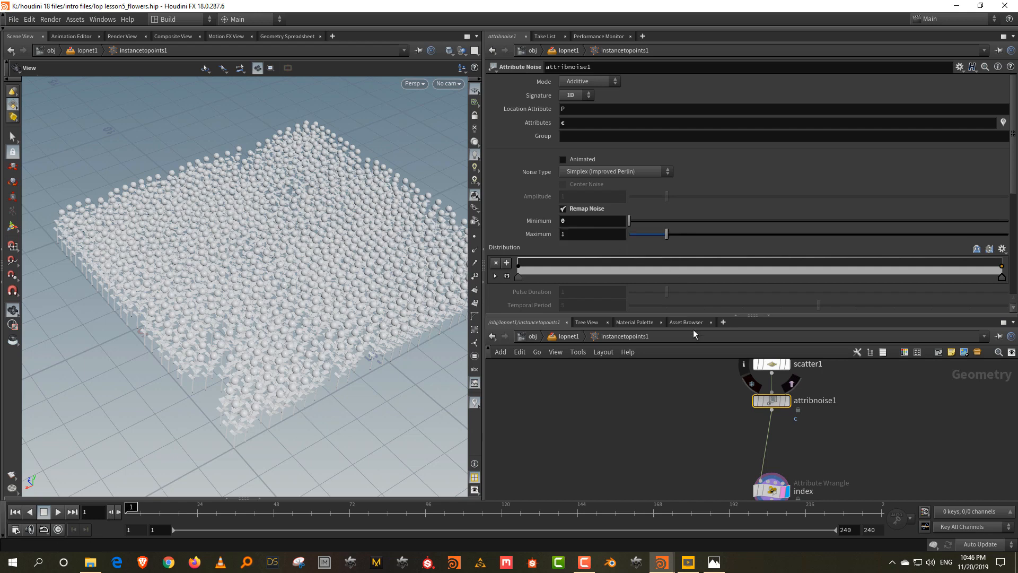
Try a value of 2 on the end point of the index ramp, examine the flower mix and undo the change
left_click(771, 489)
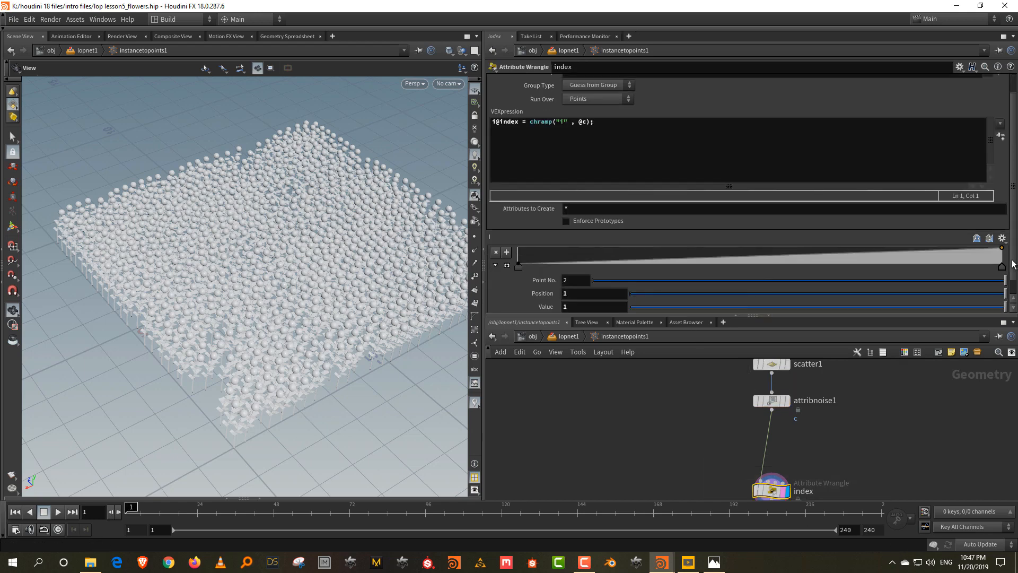
left_click(566, 307)
key("Return")
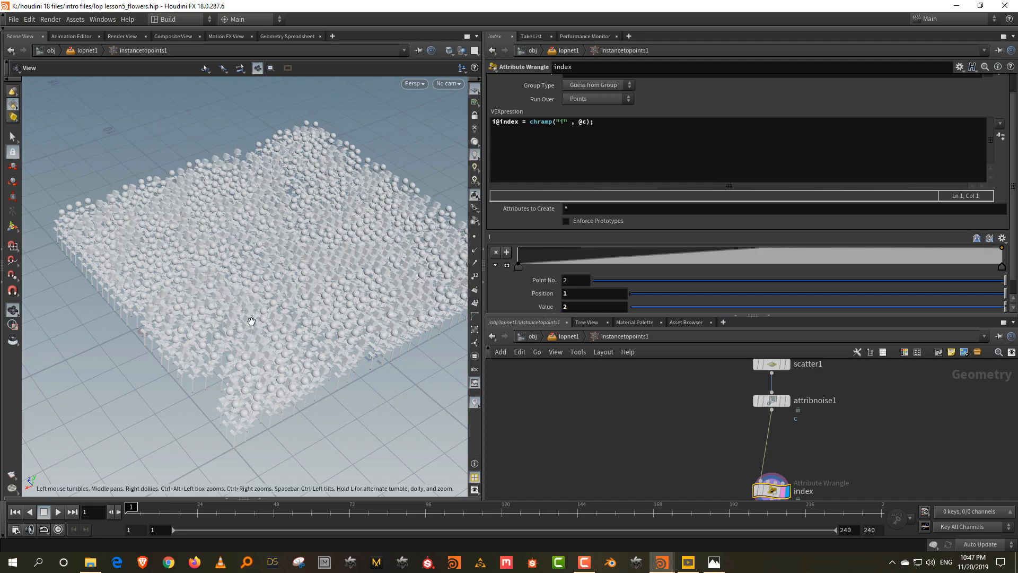
scroll(306, 194, "up", 6)
left_click_drag(347, 254, 277, 242)
left_click_drag(305, 170, 299, 248)
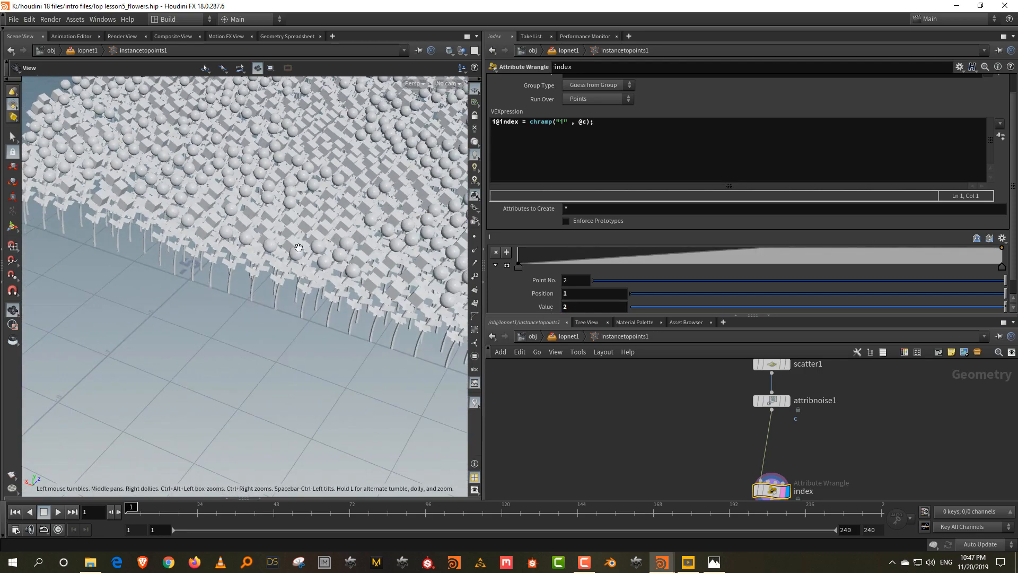
left_click_drag(331, 188, 301, 239)
right_click_drag(301, 239, 302, 256)
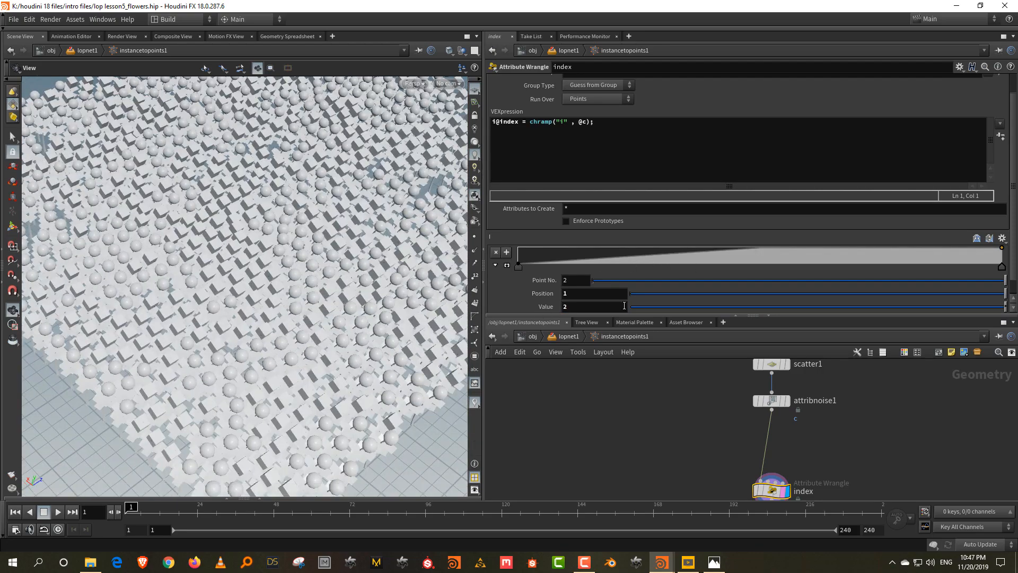
left_click_drag(631, 315, 631, 366)
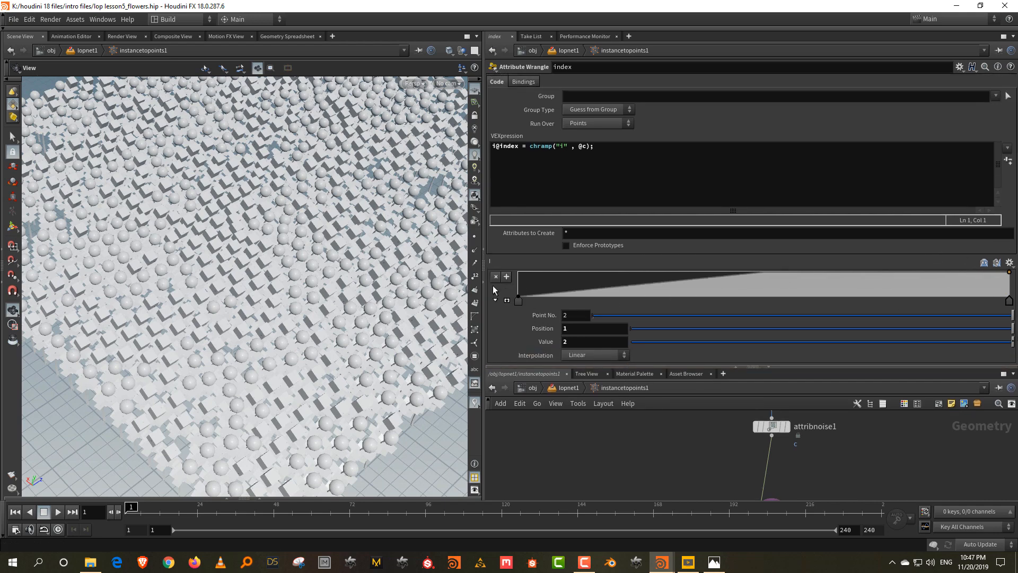
key("ctrl+z")
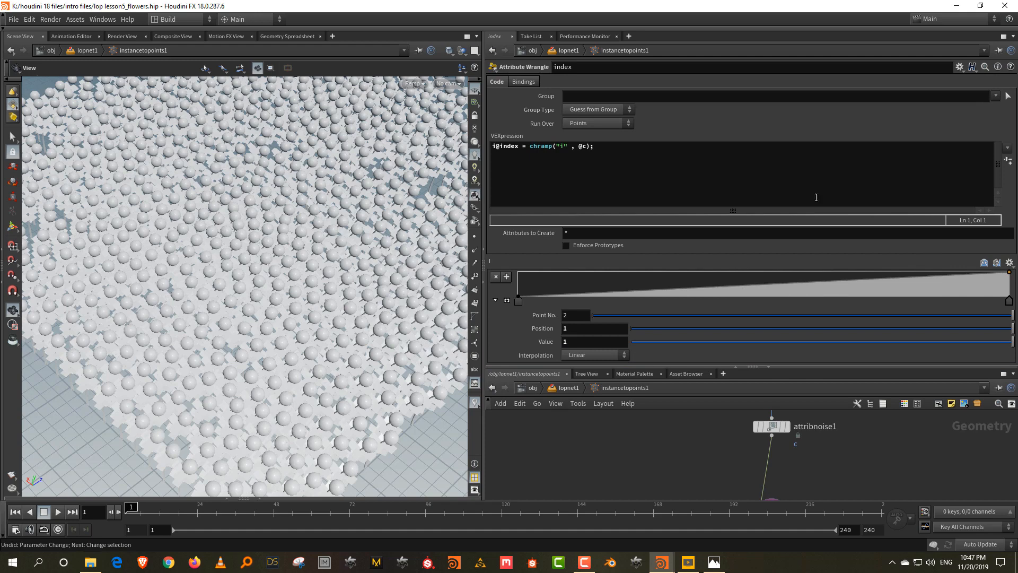
Set the interpolation of the index ramp's first and last points to Constant
left_click(518, 301)
left_click(590, 355)
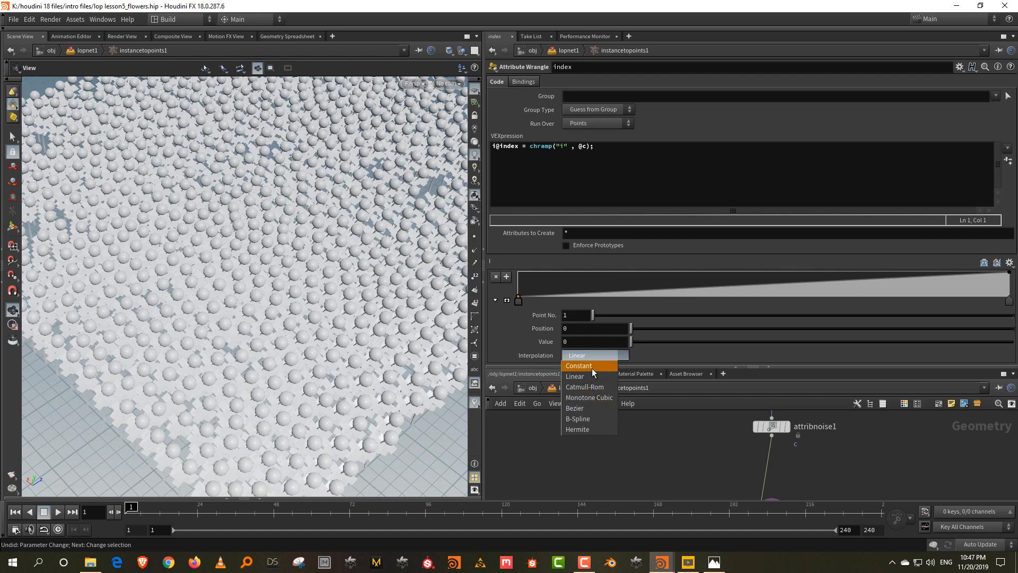
left_click(591, 367)
left_click(1010, 301)
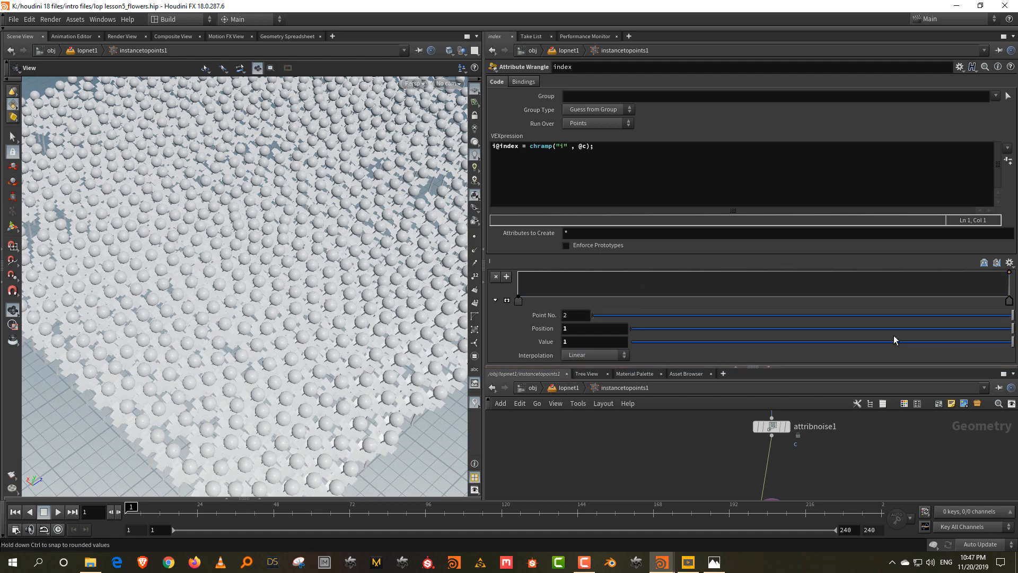
left_click(598, 355)
left_click(594, 366)
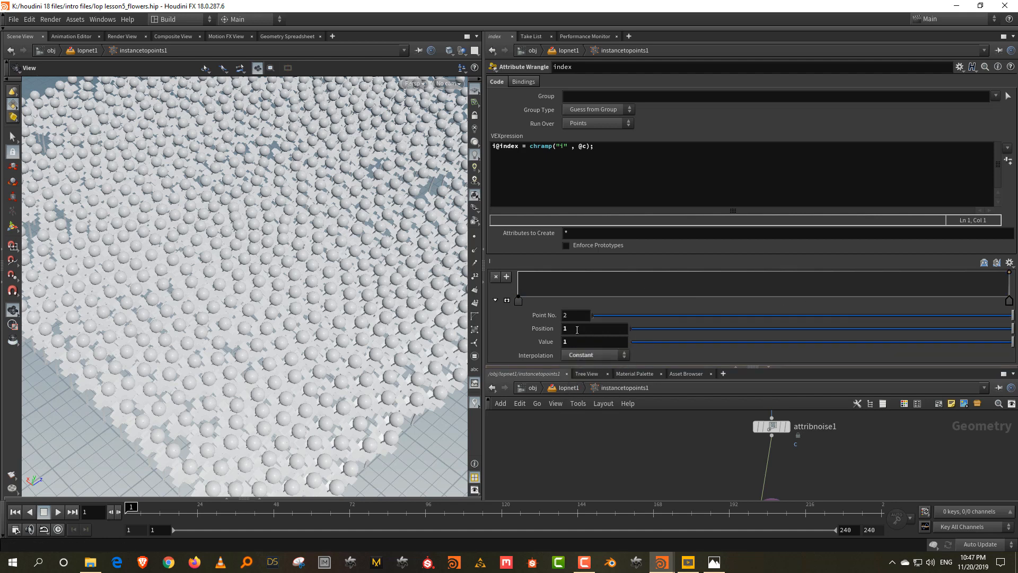
Add one middle point with value 1 to the index ramp, a little over a third of the way along
left_click(638, 298)
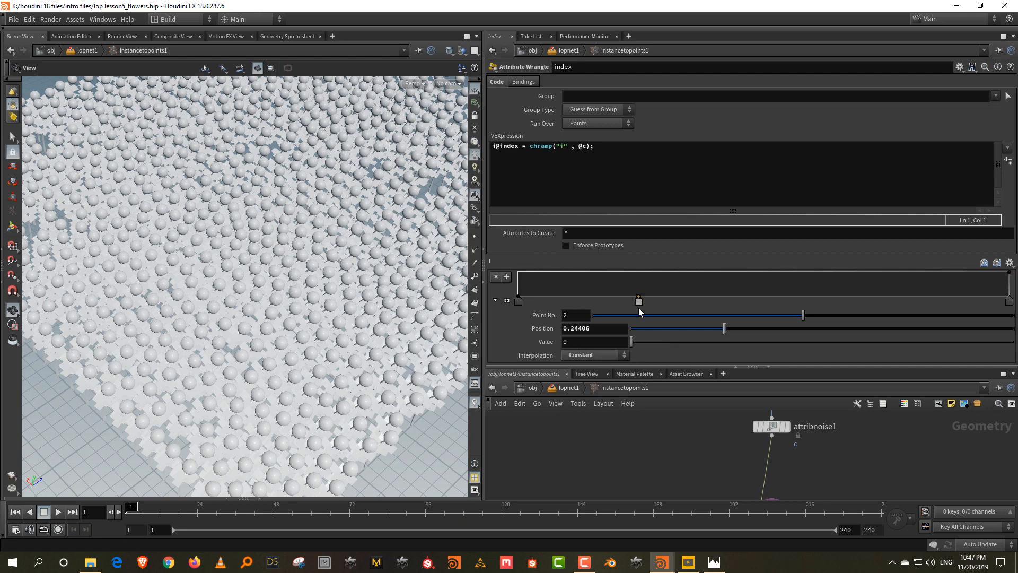
left_click(684, 298)
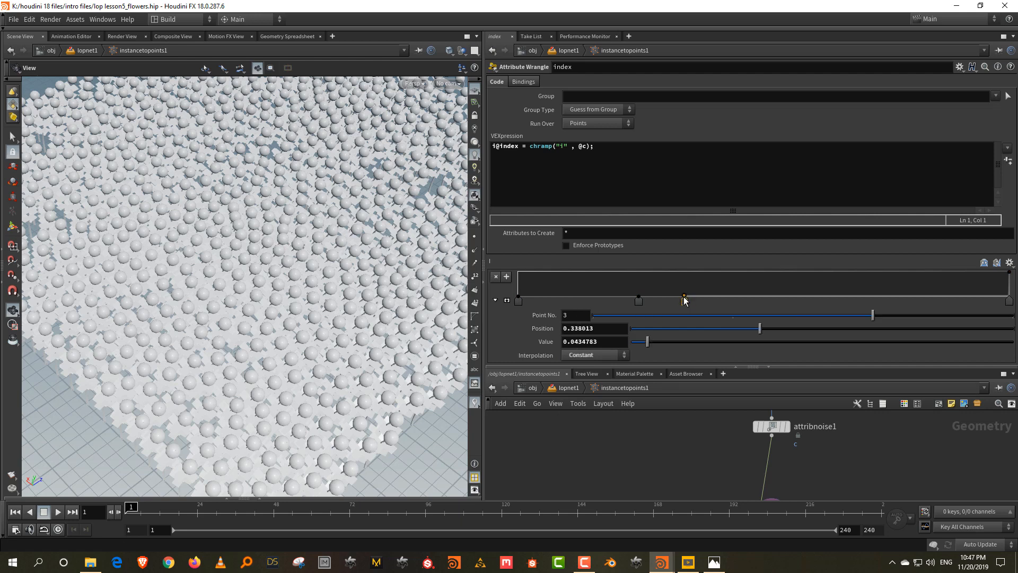
mouse_move(684, 298)
left_mouse_down()
mouse_move(651, 268)
mouse_move(651, 301)
mouse_move(698, 301)
left_mouse_up()
left_click_drag(857, 282, 889, 347)
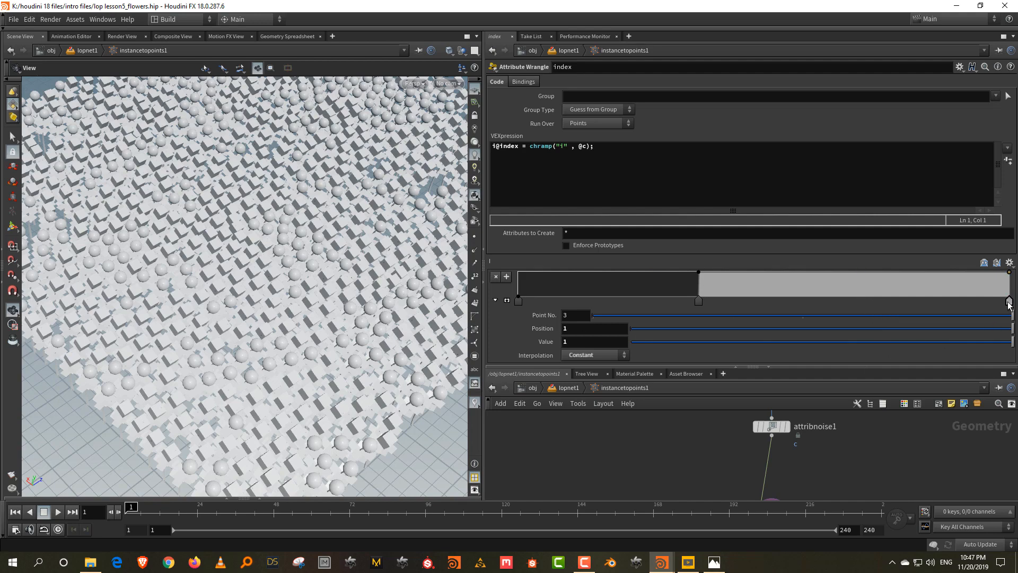
Move the index ramp's last point to position about 0.72 and set its value to 2
left_click_drag(1009, 304, 874, 303)
left_click(562, 342)
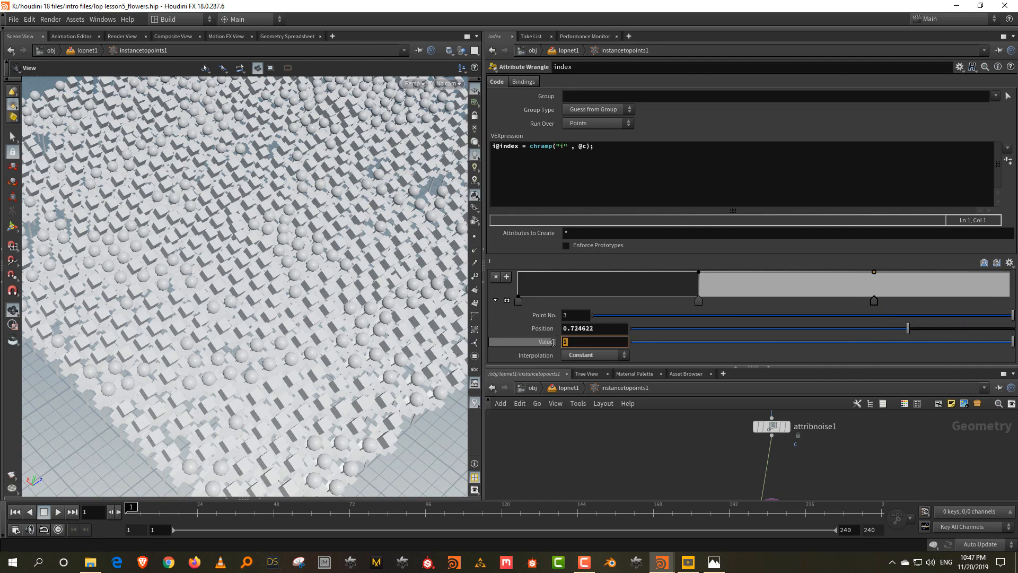
type("2")
key("Return")
Shift the index ramp's middle point to about 0.38 and its last point to about 0.65 to rebalance the flower variants
left_click_drag(292, 343, 281, 281)
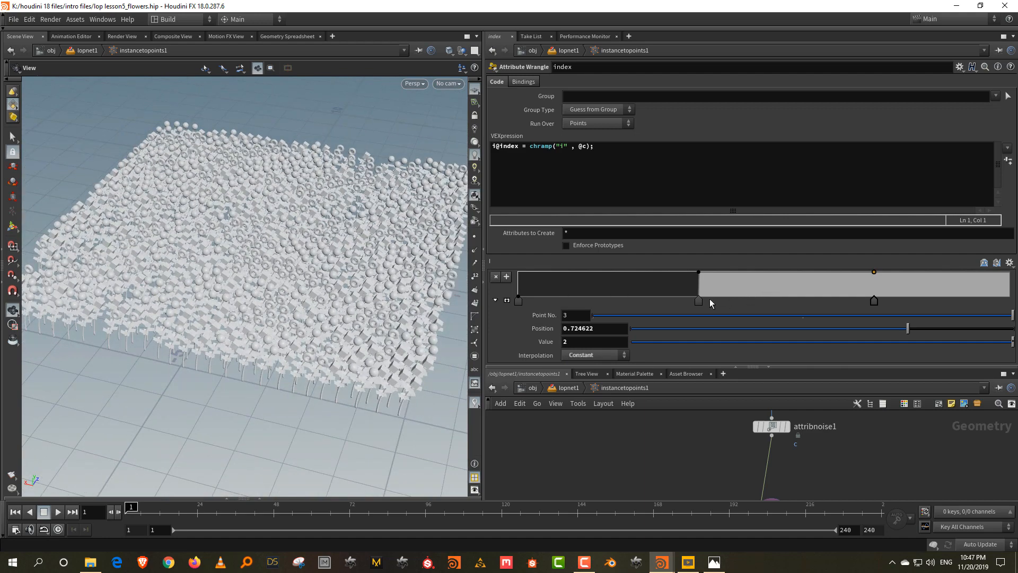
mouse_move(699, 300)
left_mouse_down()
mouse_move(713, 300)
mouse_move(704, 300)
left_mouse_up()
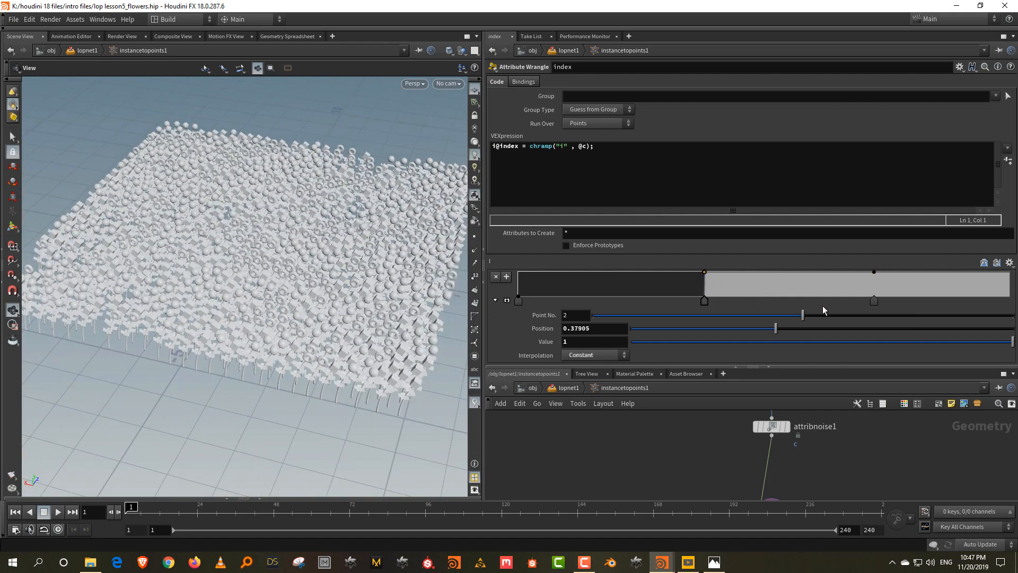
left_click_drag(873, 300, 838, 300)
left_click_drag(265, 237, 289, 286)
left_click(613, 146)
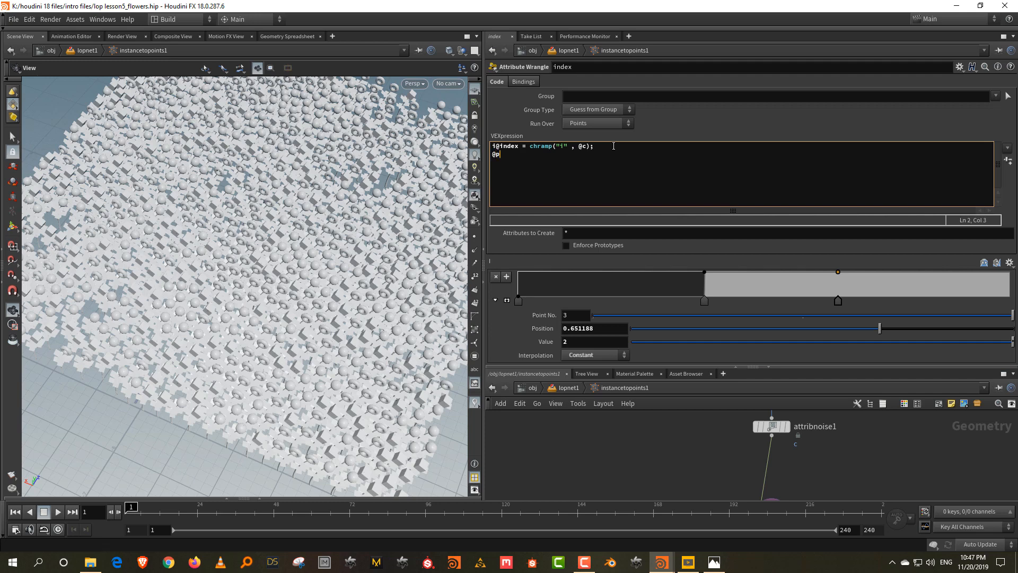
type("@pscale =")
left_click_drag(529, 146, 583, 147)
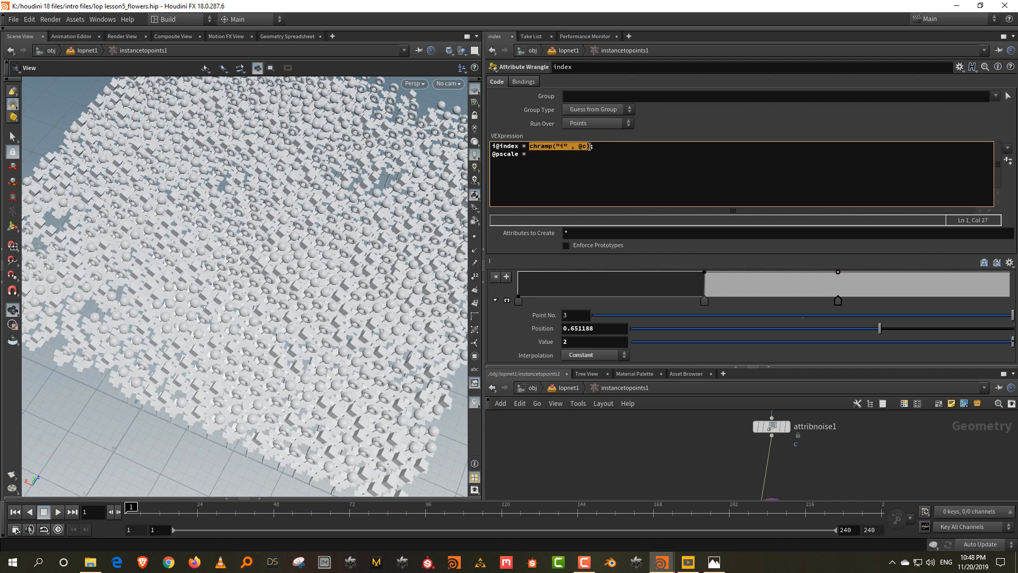
left_click(529, 160)
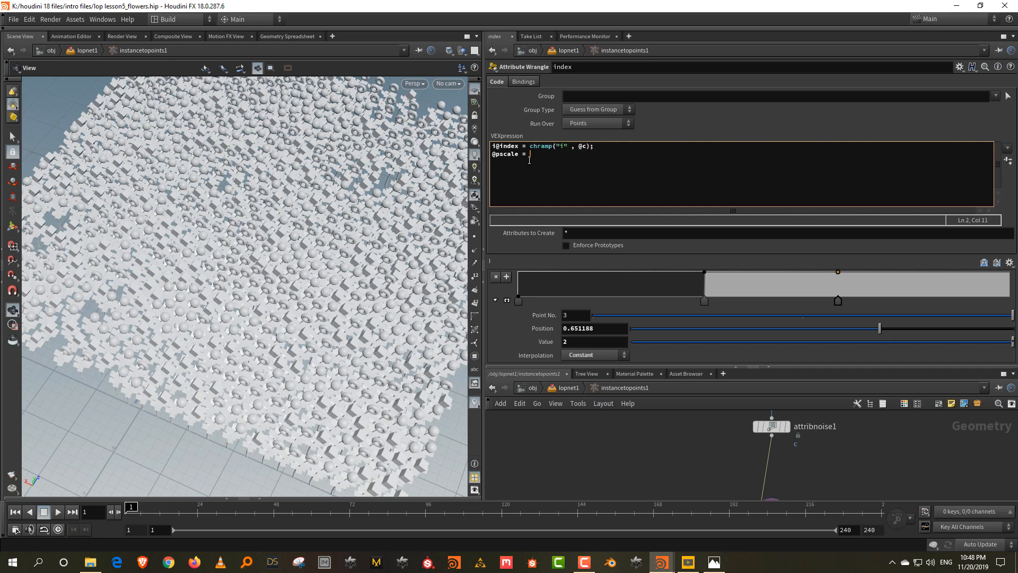
type("chramp(\"i\" , @c)")
double_click(562, 155)
type("ps")
left_click(1005, 159)
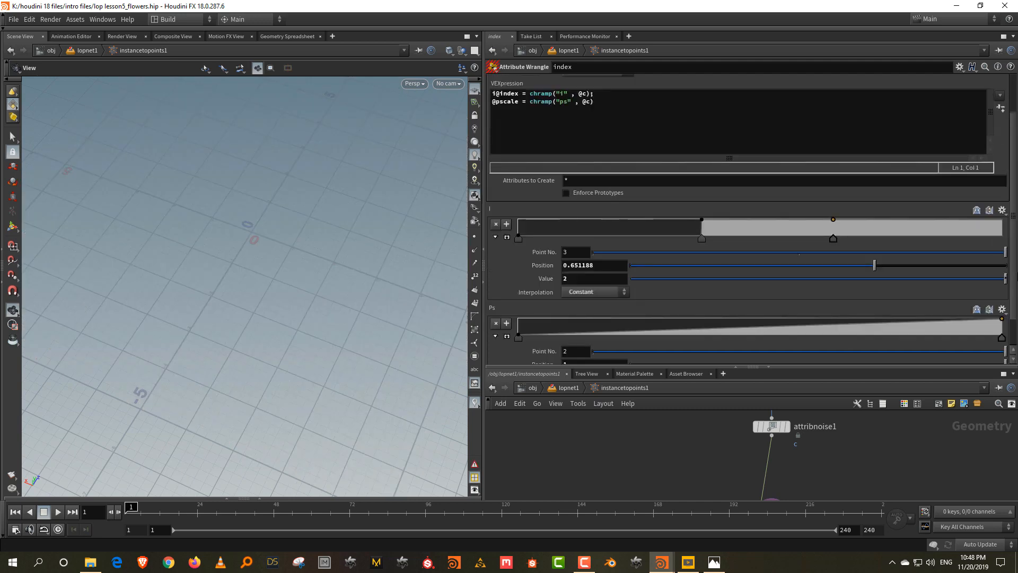
Complete the pscale line with its missing semicolon, apply the code and view the scaled flowers
left_click_drag(1016, 270, 1015, 243)
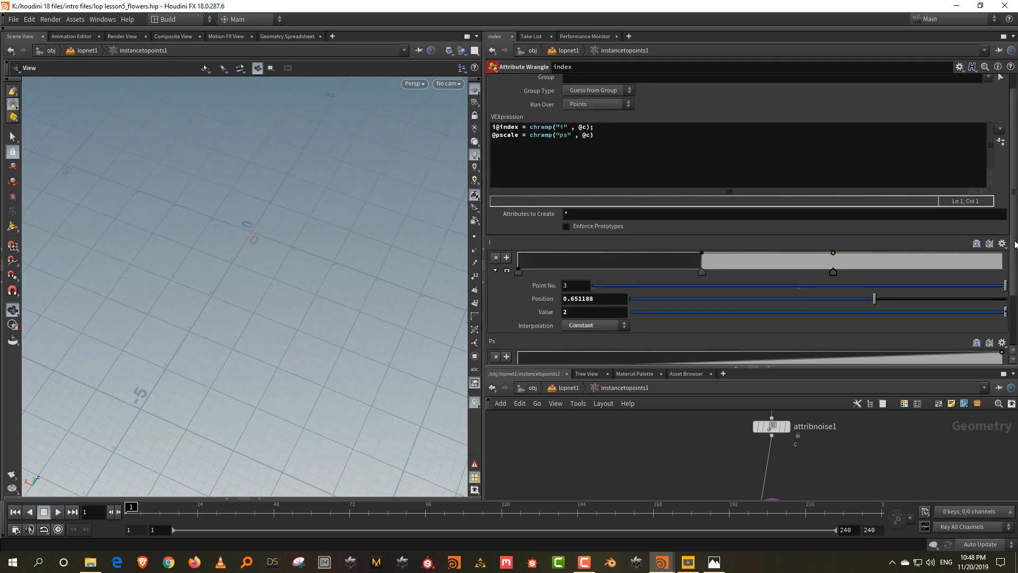
left_click(598, 137)
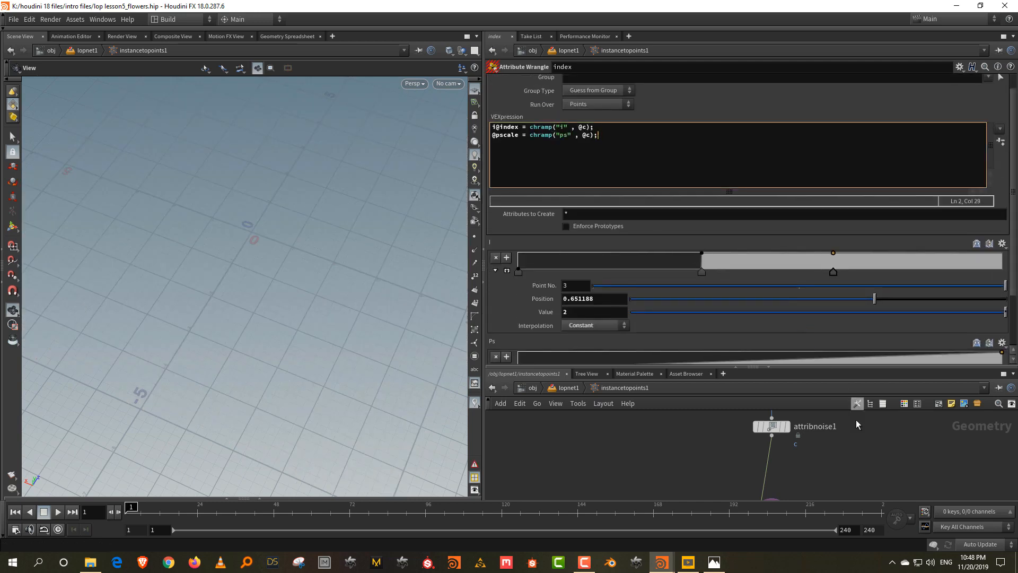
left_click(855, 421)
left_click_drag(292, 280, 254, 234)
scroll(577, 331, "down", 1)
Raise the ps ramp's first point to a value of about 0.267 and inspect the scaled flowers
left_click(518, 351)
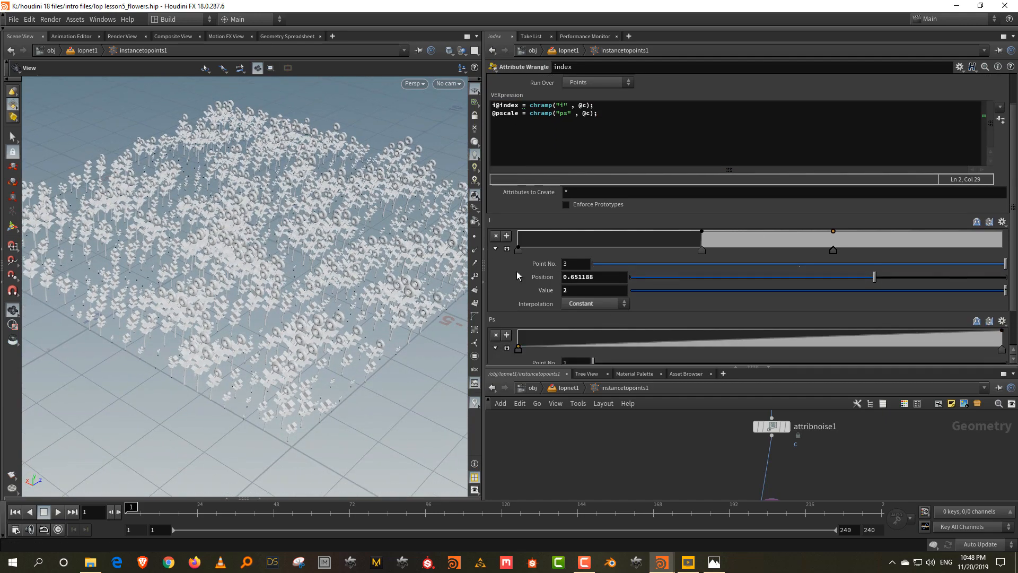
scroll(584, 339, "down", 1)
scroll(632, 349, "down", 1)
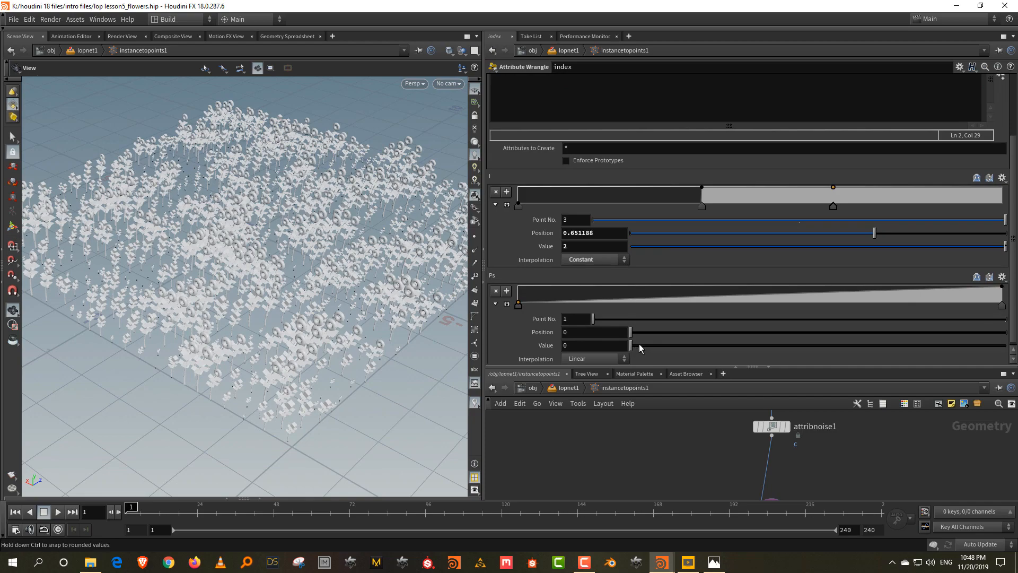
left_click_drag(638, 344, 730, 345)
scroll(268, 219, "up", 5)
left_click_drag(267, 219, 304, 247)
scroll(304, 248, "down", 6)
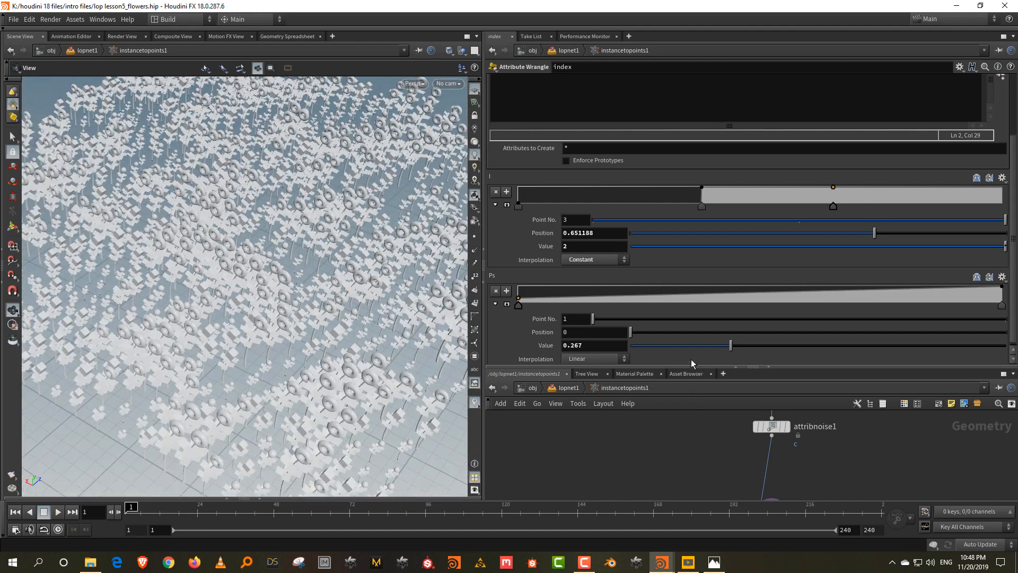
Add an Attribute Randomize node between attribnoise1 and the index wrangle
left_click_drag(690, 366, 692, 229)
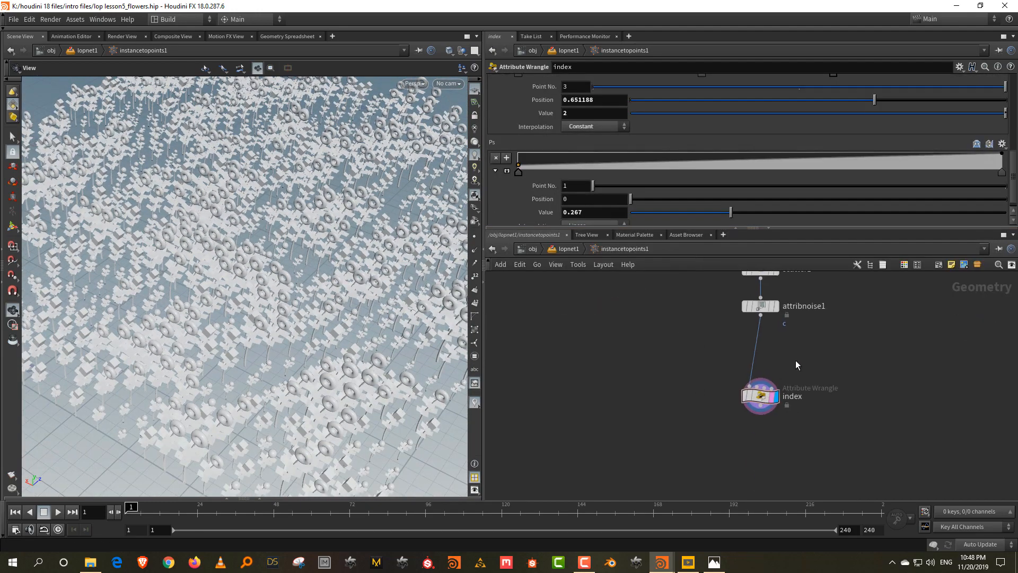
key("Tab")
type("ra")
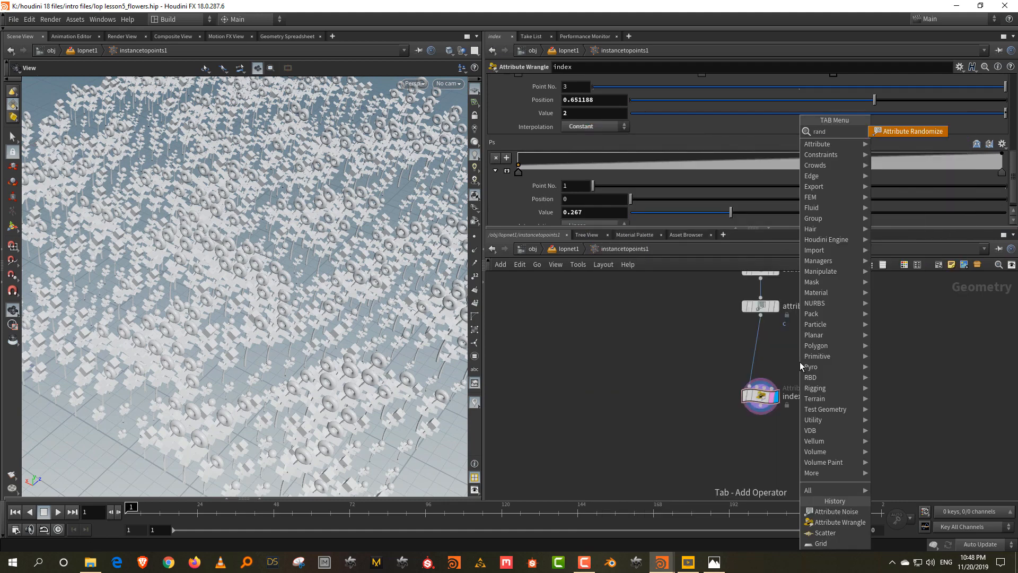
left_click(891, 131)
left_click(757, 348)
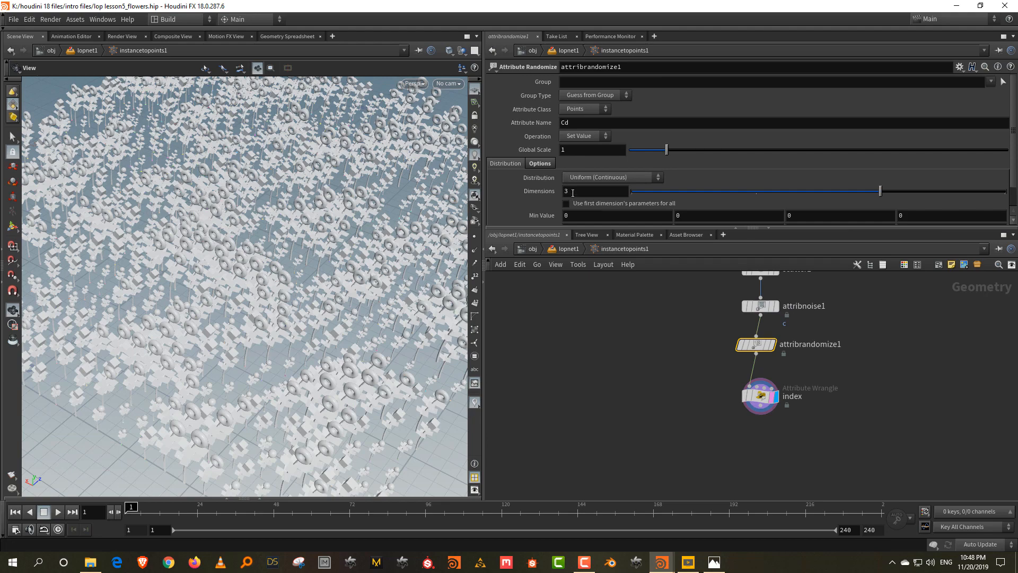
Set the randomize node's attribute name to orient and its dimensions to 4
double_click(573, 193)
double_click(567, 123)
type("or")
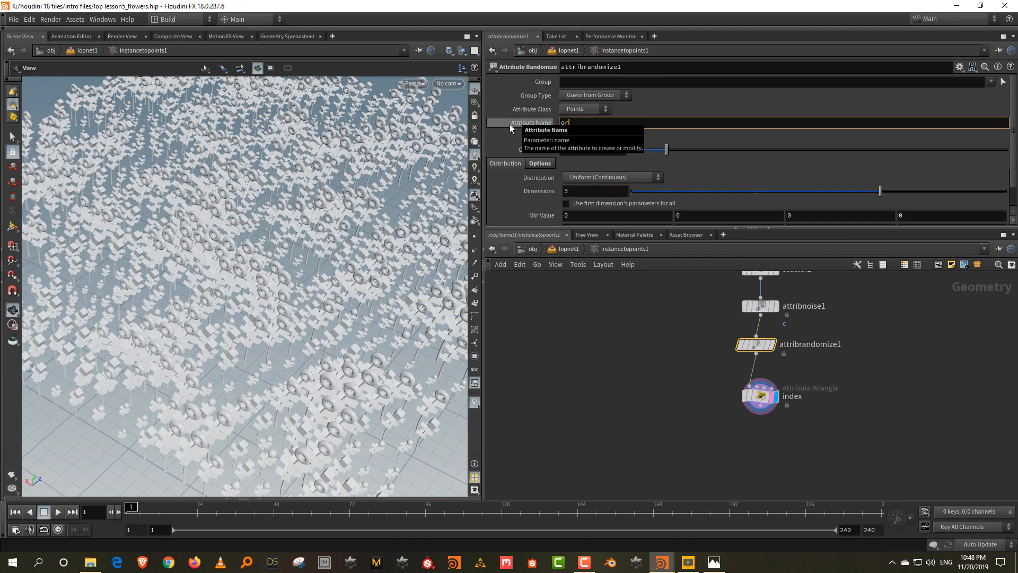
type("ient")
key("Return")
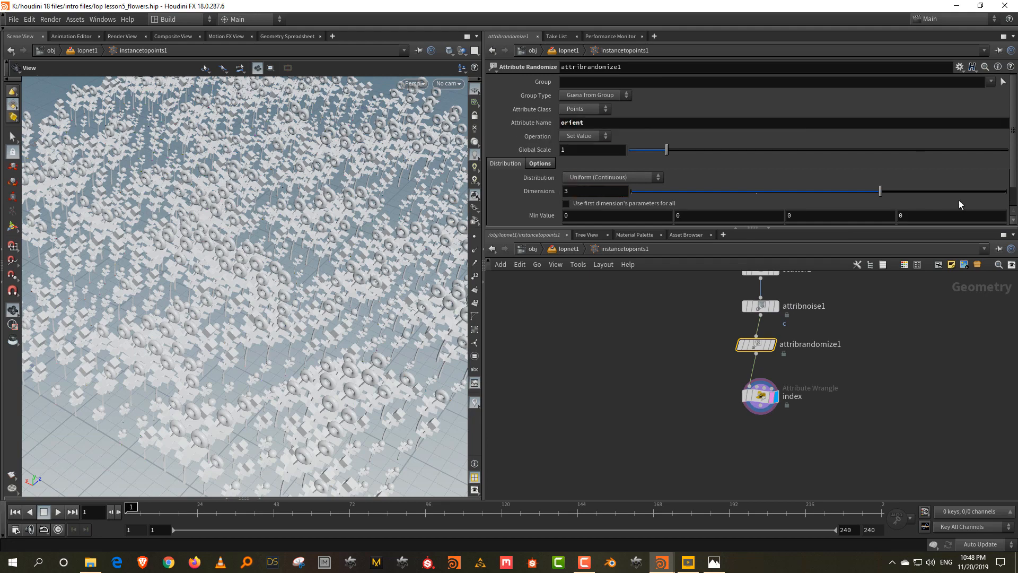
left_click_drag(968, 194, 1008, 194)
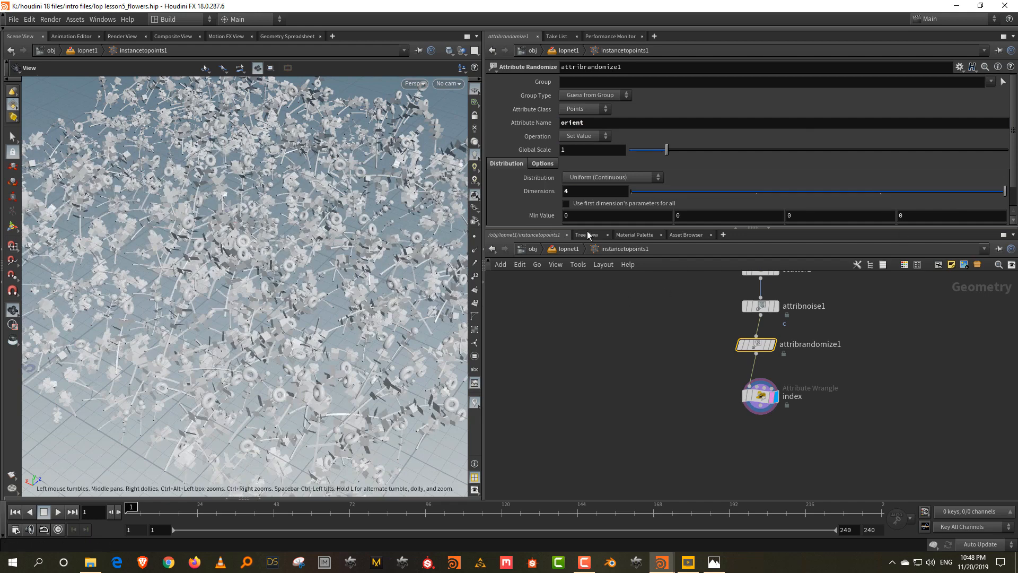
Set the orient maximum's first and third components to 0 and the minimum's second component to -1, and inspect the flower rotations
left_click_drag(588, 230, 577, 248)
type("0")
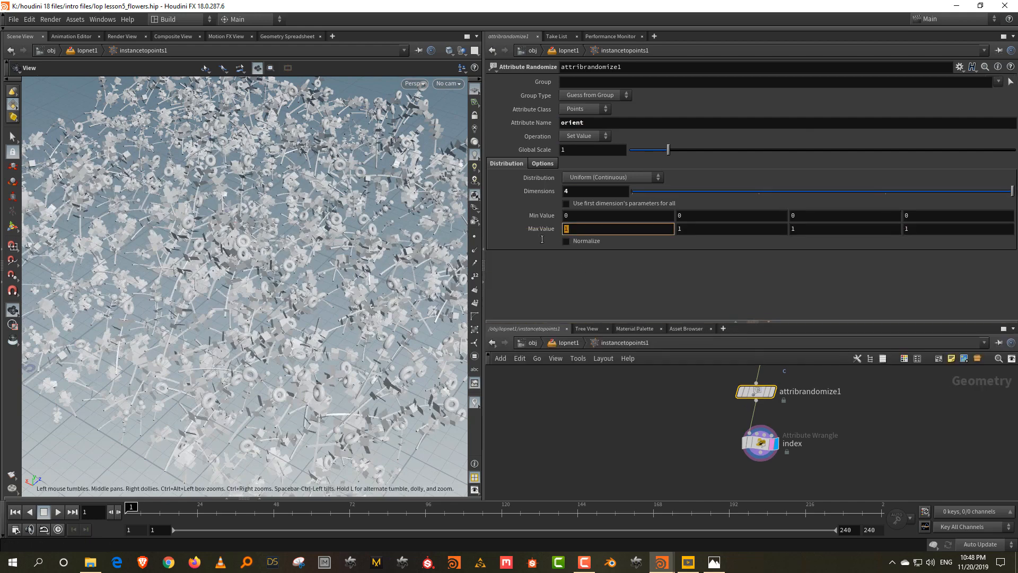
key("Return")
type("0")
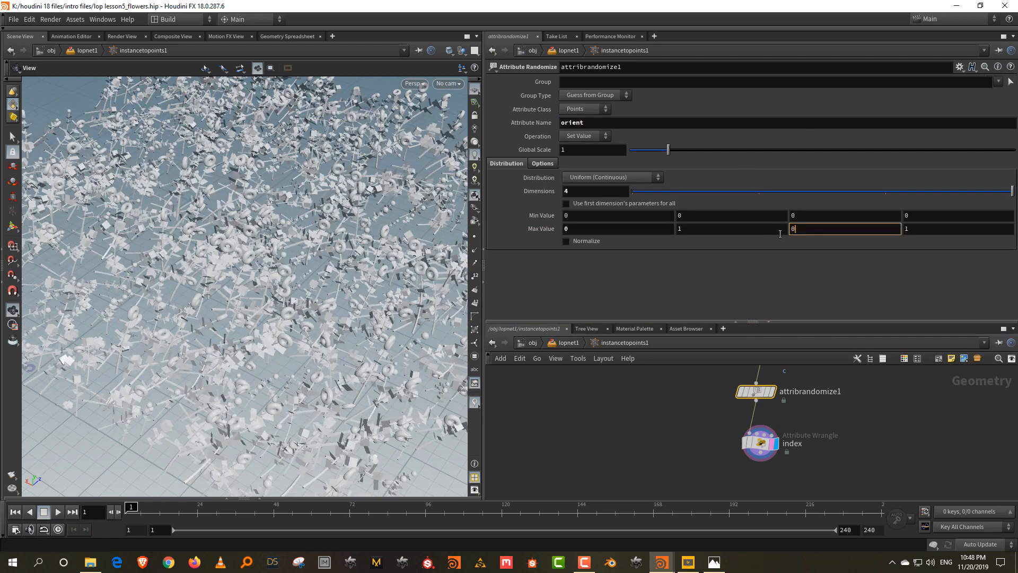
key("Return")
type("-1")
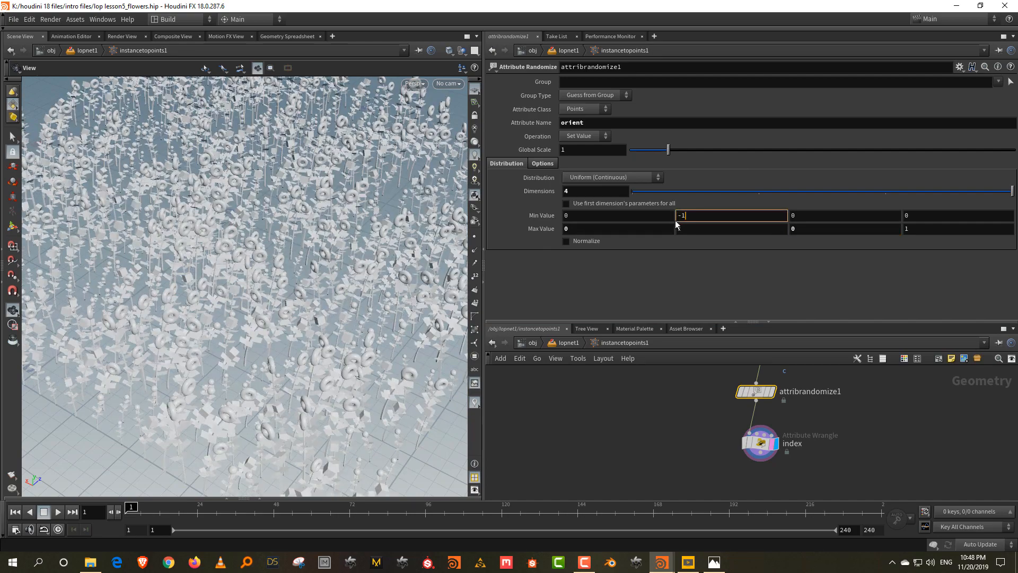
key("Return")
right_click_drag(312, 254, 297, 286)
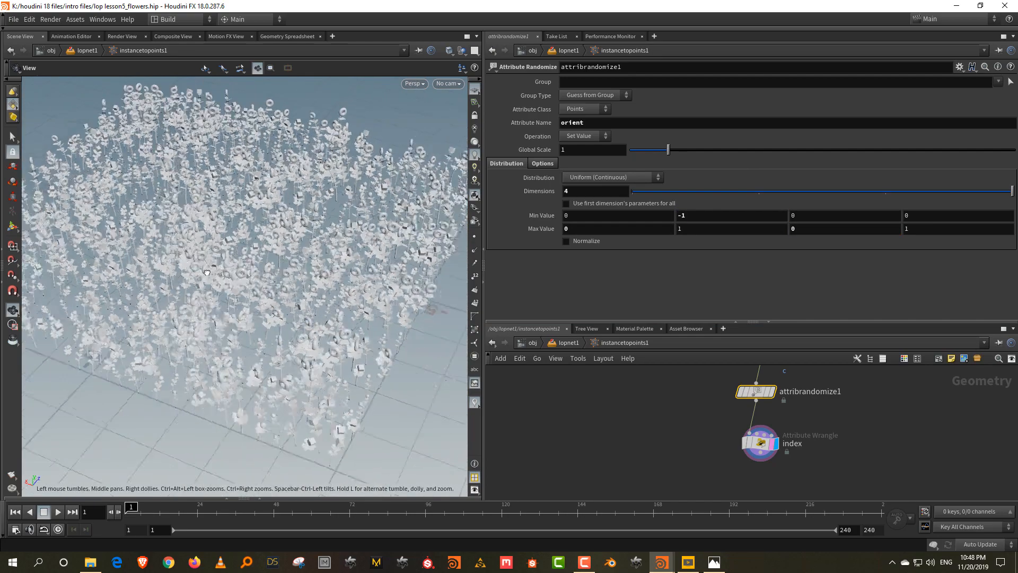
left_click_drag(340, 318, 282, 334)
right_click_drag(272, 304, 300, 212)
left_click_drag(276, 233, 318, 221)
Raise the ps ramp's first point in the index wrangle to a value of 0.5 and check the field
left_click_drag(662, 323, 664, 200)
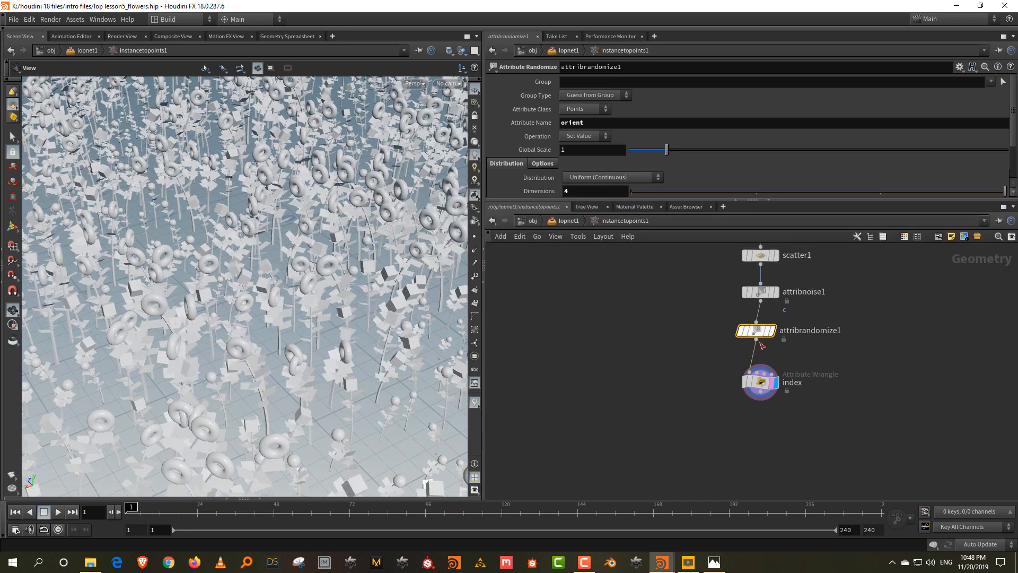
middle_click_drag(704, 317, 692, 341)
left_click_drag(692, 341, 783, 316)
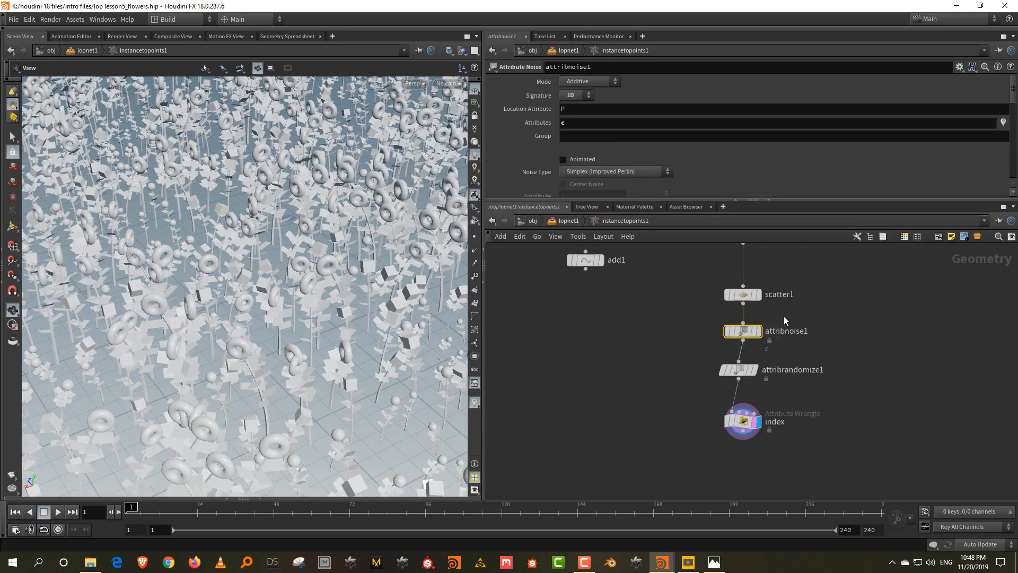
left_click_drag(671, 351, 718, 440)
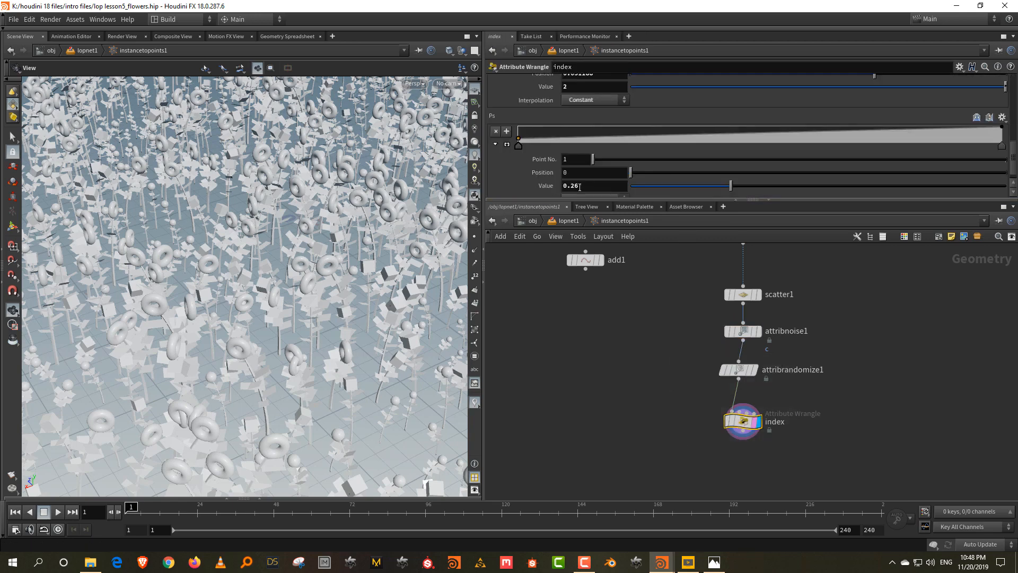
left_click_drag(586, 200, 593, 292)
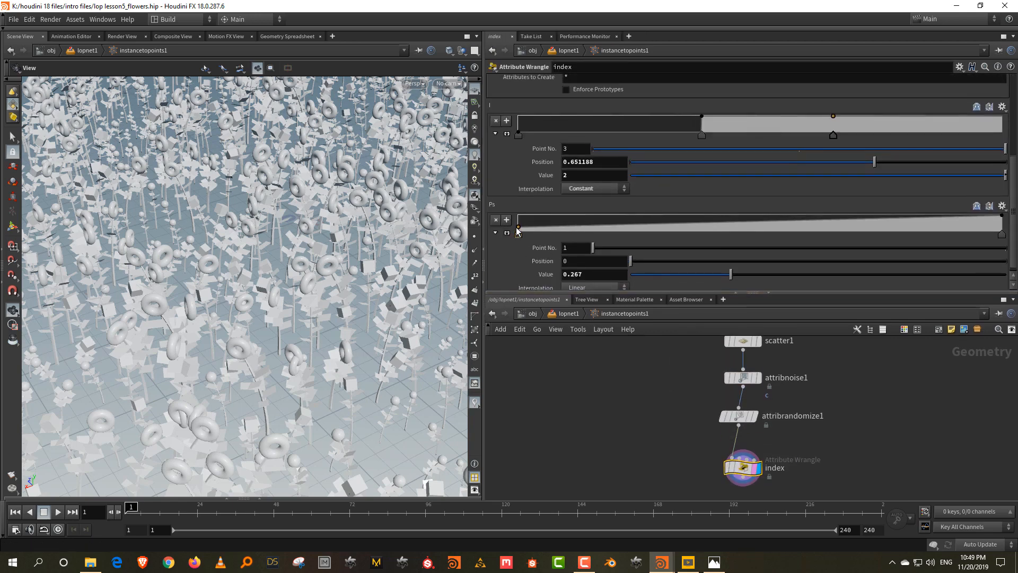
left_click_drag(518, 227, 518, 223)
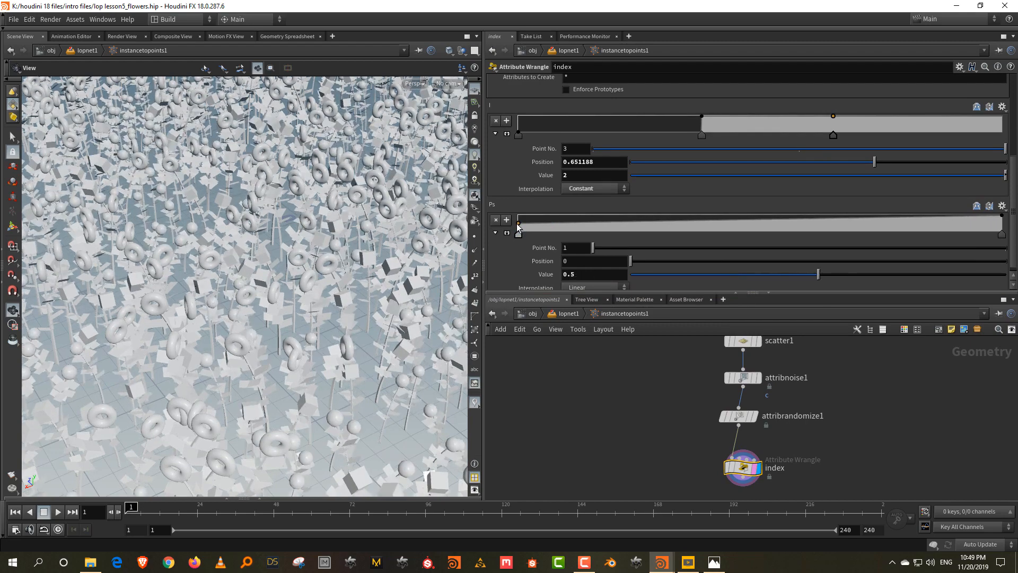
right_click_drag(448, 230, 339, 223)
left_click_drag(339, 223, 301, 230)
right_click_drag(326, 203, 301, 201)
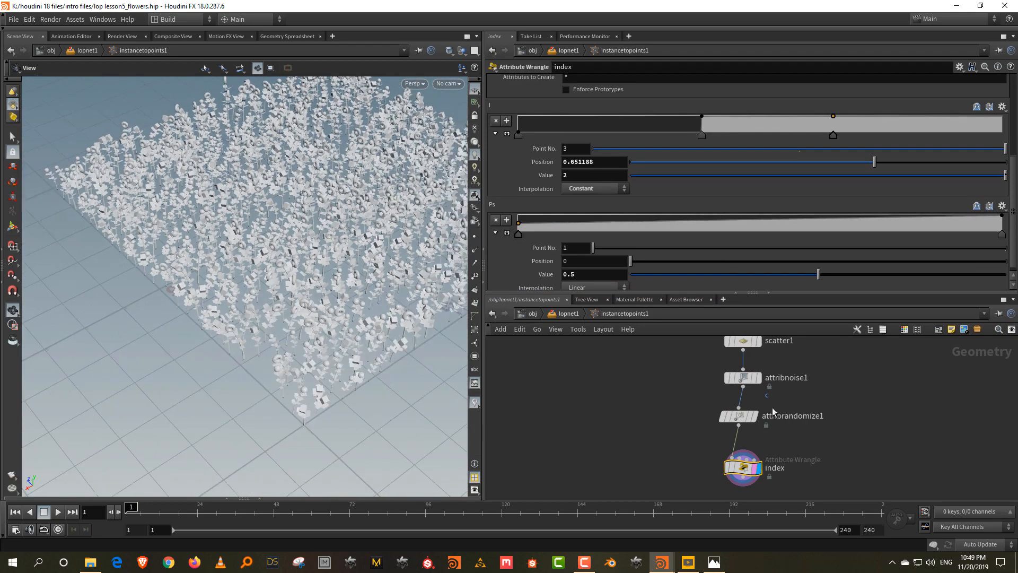
Set attribnoise1's roughness to about 0.241 and its element size to about 4.83
middle_click_drag(845, 366, 835, 398)
left_click(732, 409)
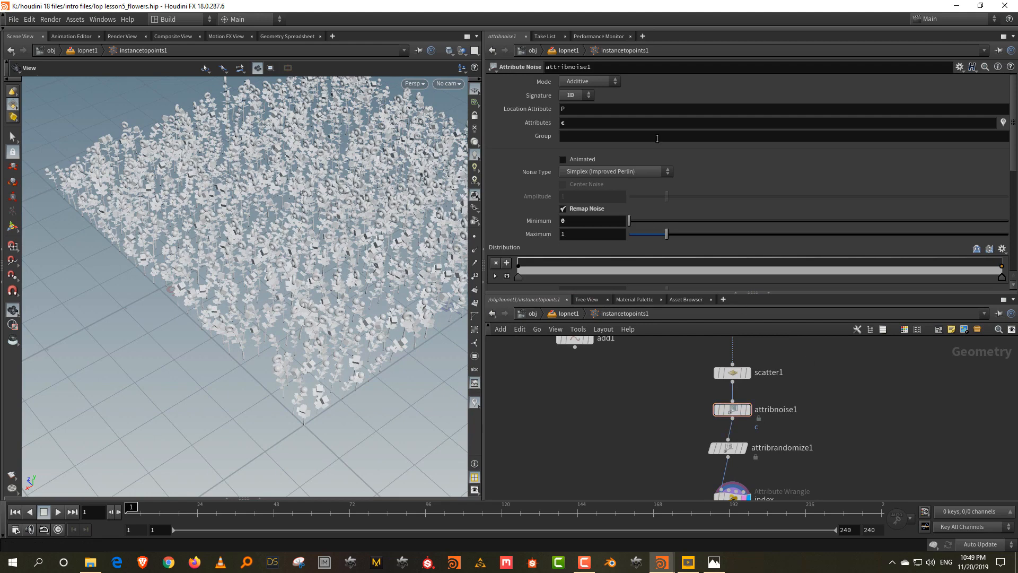
scroll(749, 192, "down", 3)
scroll(749, 193, "down", 5)
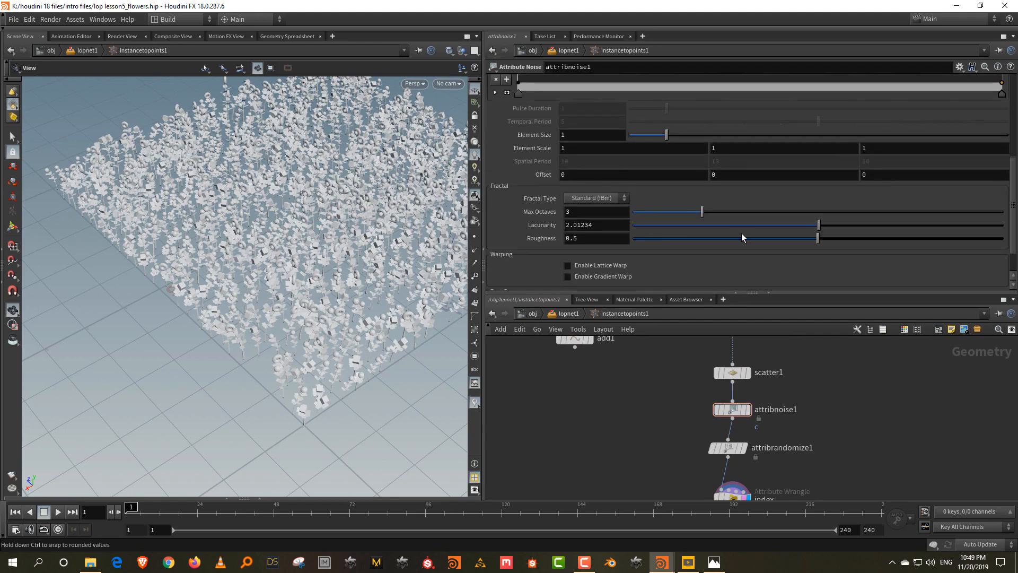
left_click(722, 239)
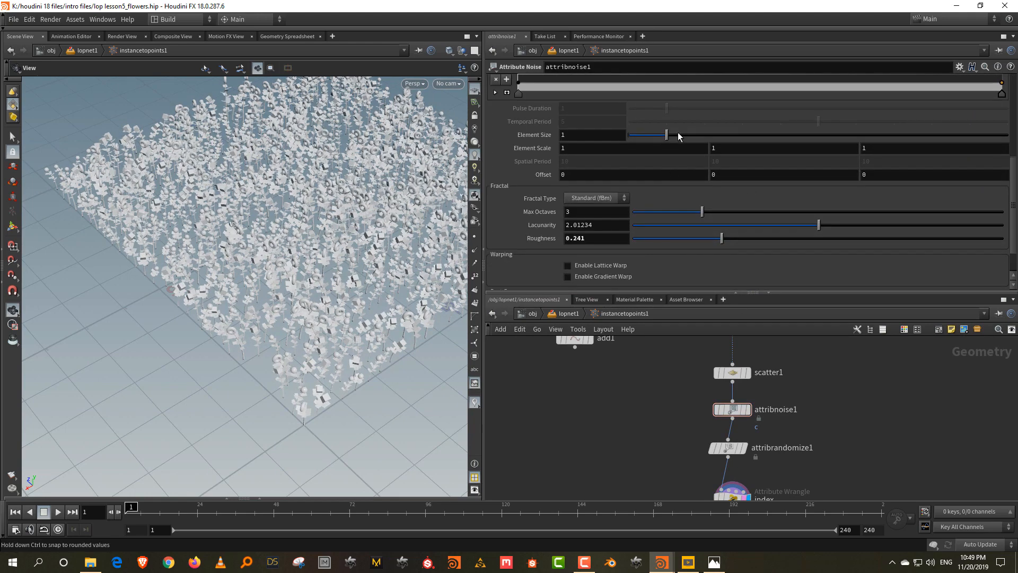
left_click_drag(701, 134, 813, 142)
left_click_drag(337, 200, 311, 202)
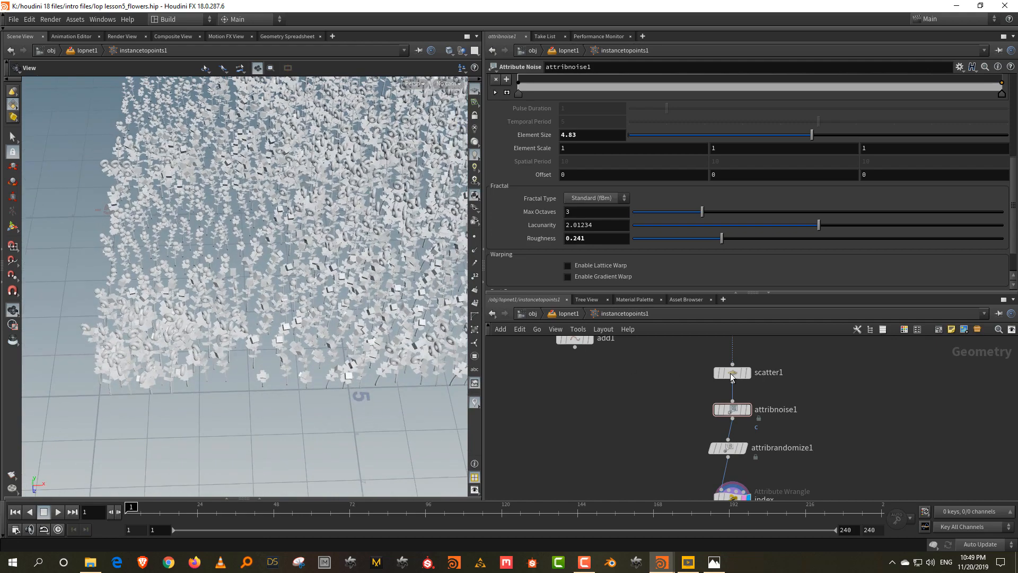
Shift the index ramp's middle point to about 0.51 and its last point to about 0.67 in the index wrangle
left_click_drag(795, 380, 709, 418)
left_click_drag(814, 432, 727, 461)
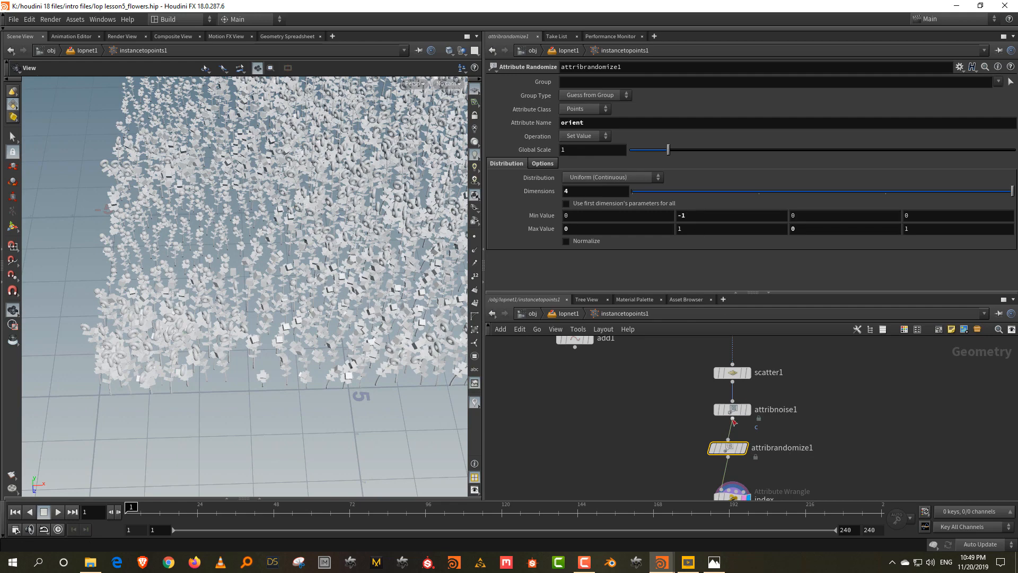
middle_click_drag(687, 476, 677, 420)
left_click_drag(676, 422, 732, 460)
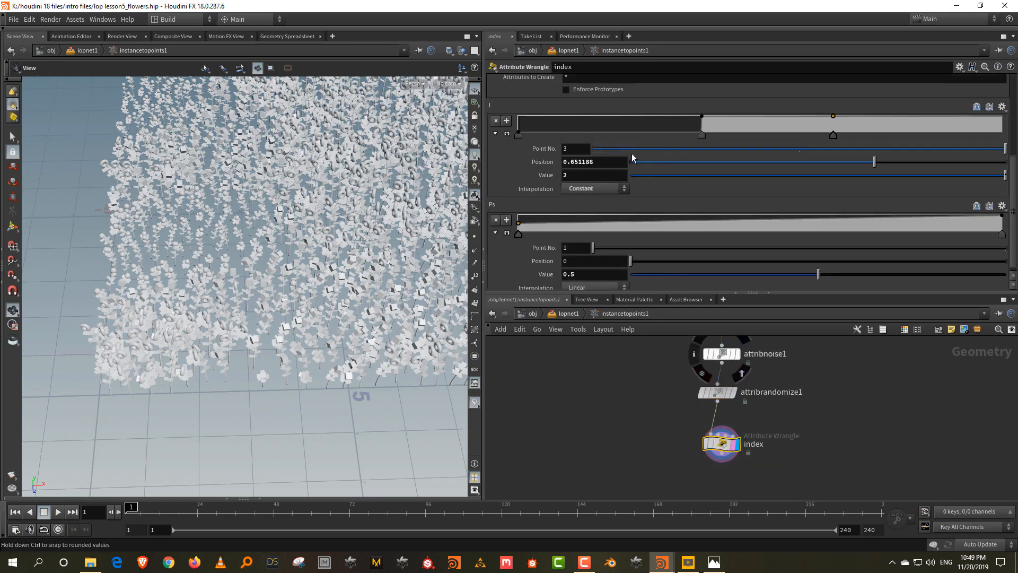
mouse_move(701, 135)
left_mouse_down()
mouse_move(611, 135)
mouse_move(692, 136)
left_mouse_up()
mouse_move(832, 135)
left_mouse_down()
mouse_move(720, 142)
mouse_move(918, 147)
mouse_move(775, 146)
mouse_move(899, 140)
mouse_move(843, 147)
left_mouse_up()
left_click_drag(693, 136, 816, 136)
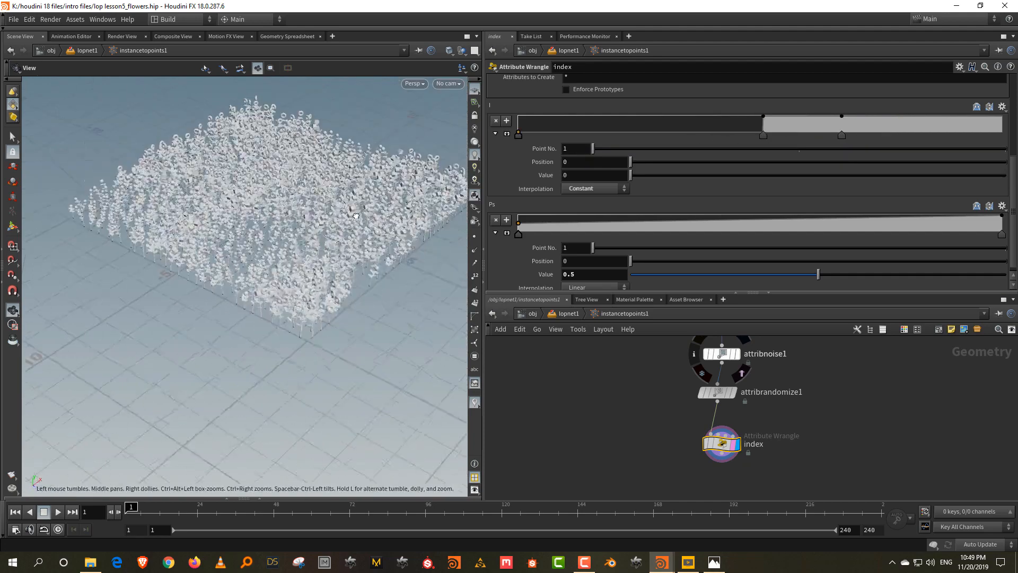
Invert the ps ramp's slope by setting its first point to about 0.87 and its last point to about 0.6
left_click_drag(356, 216, 365, 218)
left_click_drag(518, 223, 533, 218)
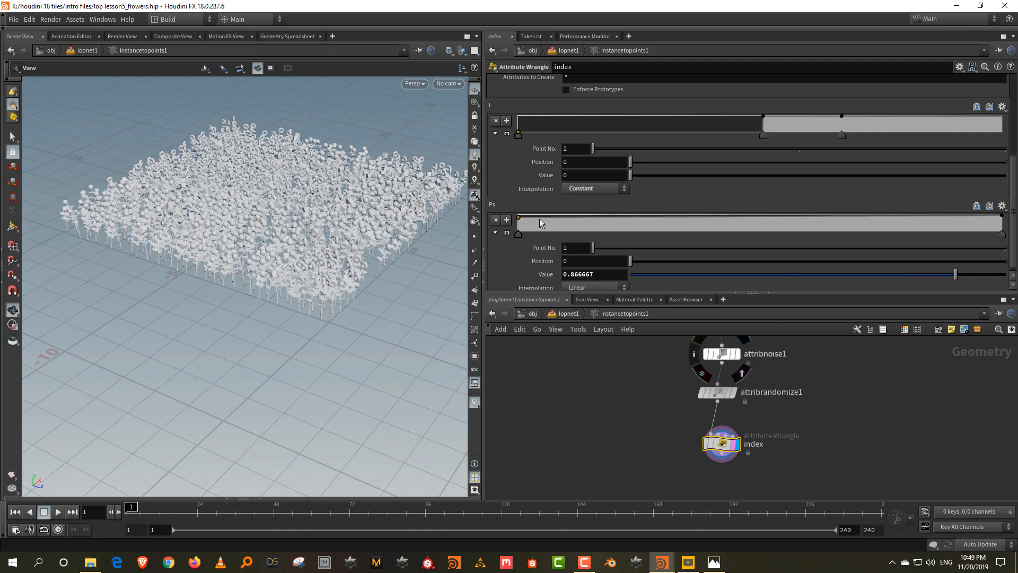
left_click_drag(1003, 218, 1004, 225)
left_click_drag(318, 212, 450, 249)
scroll(227, 246, "up", 5)
left_click_drag(227, 246, 185, 267)
Set scatter1's forced total count to 4000 points
middle_click_drag(804, 366, 793, 480)
left_click(711, 430)
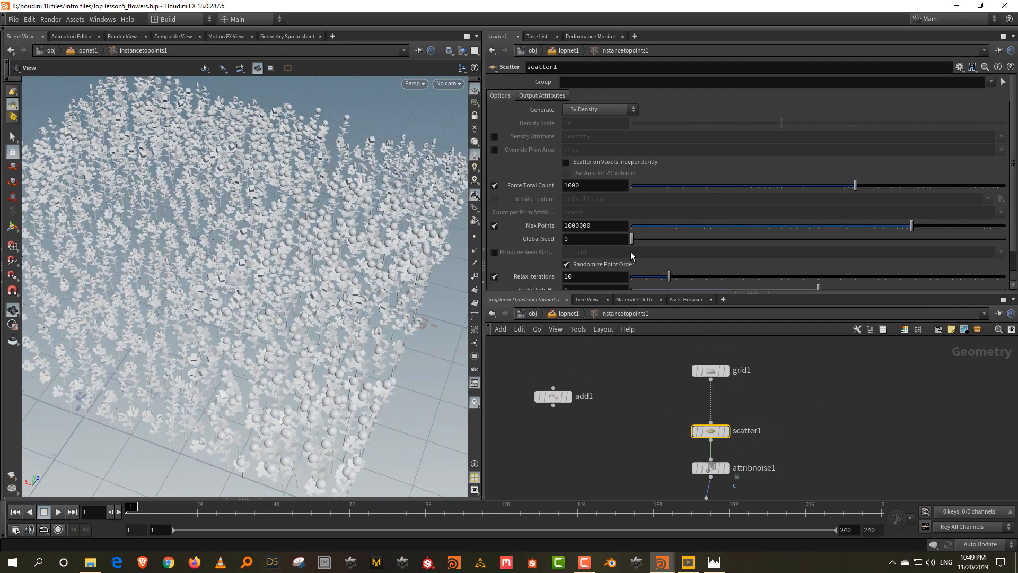
left_click_drag(550, 190, 543, 189)
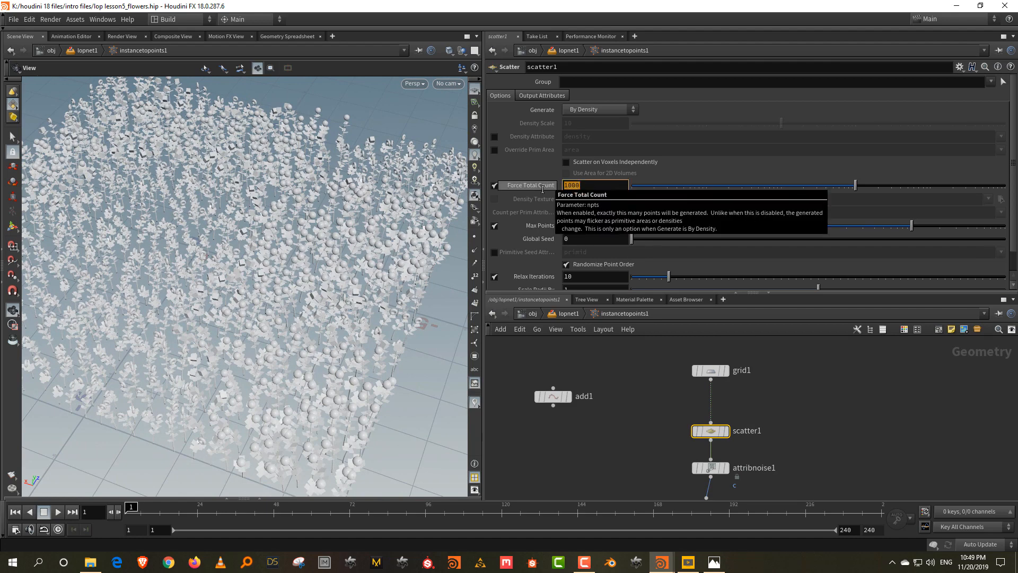
type("4")
key("Return")
left_click_drag(207, 273, 260, 194)
middle_click_drag(848, 441, 843, 354)
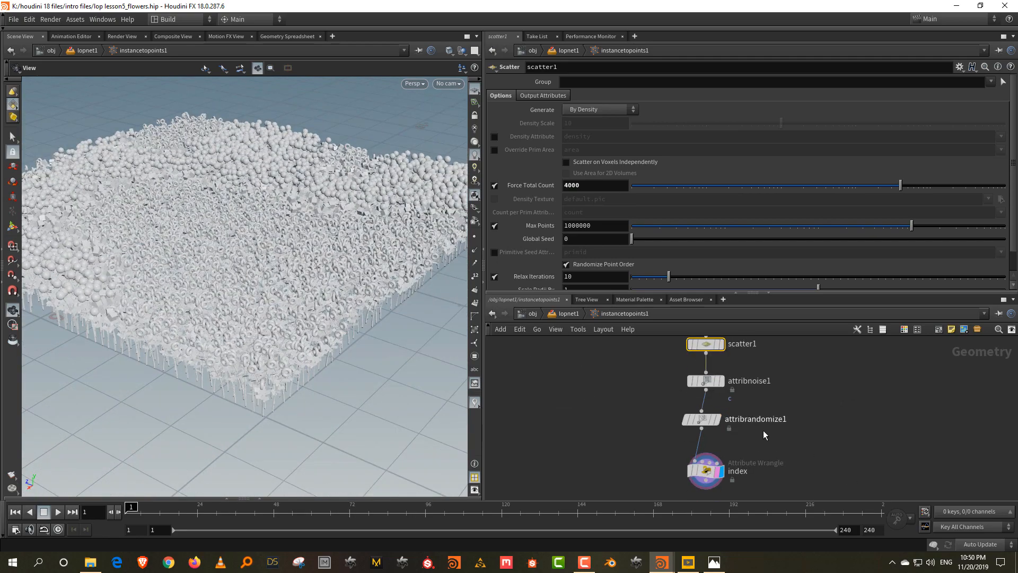
Lower the ps ramp's last point to a value of about 0.23 and raise its first point slightly
left_click(697, 471)
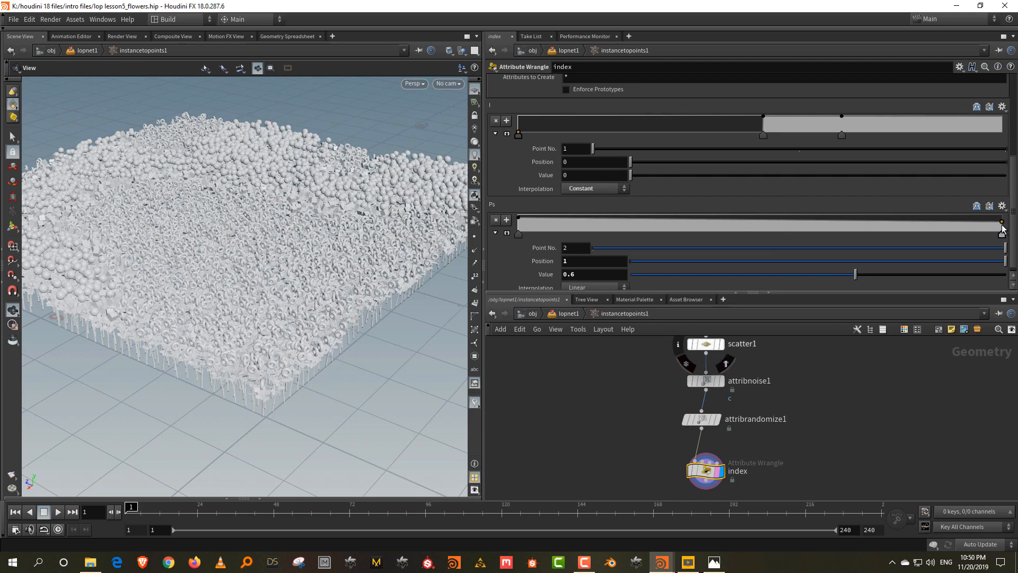
left_click_drag(1002, 228, 986, 232)
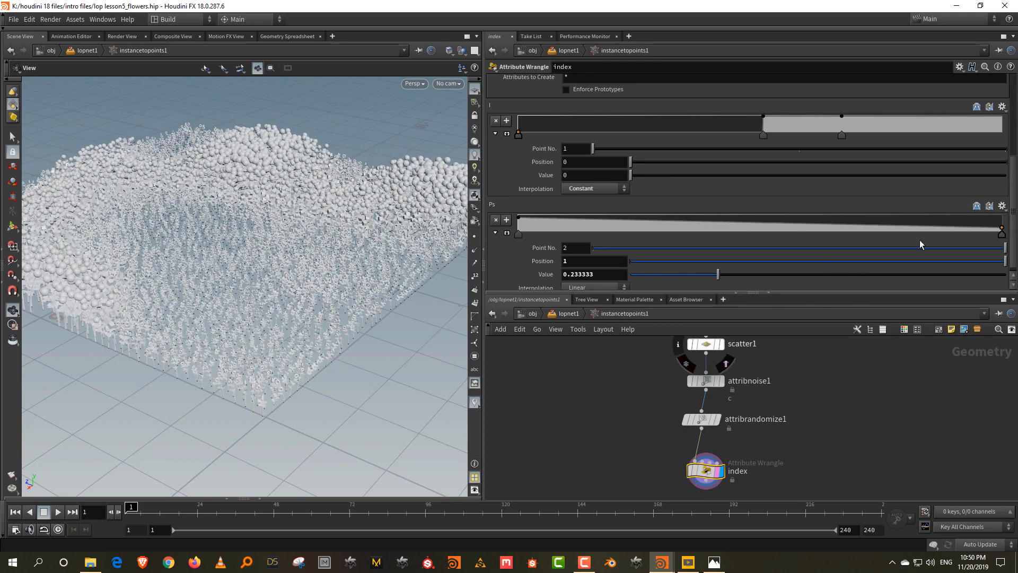
left_click(518, 216)
Add ps ramp points at about 0.28 with value 0.83, 0.30 with value 0.47, and 0.58 with value 0.43
left_click(652, 218)
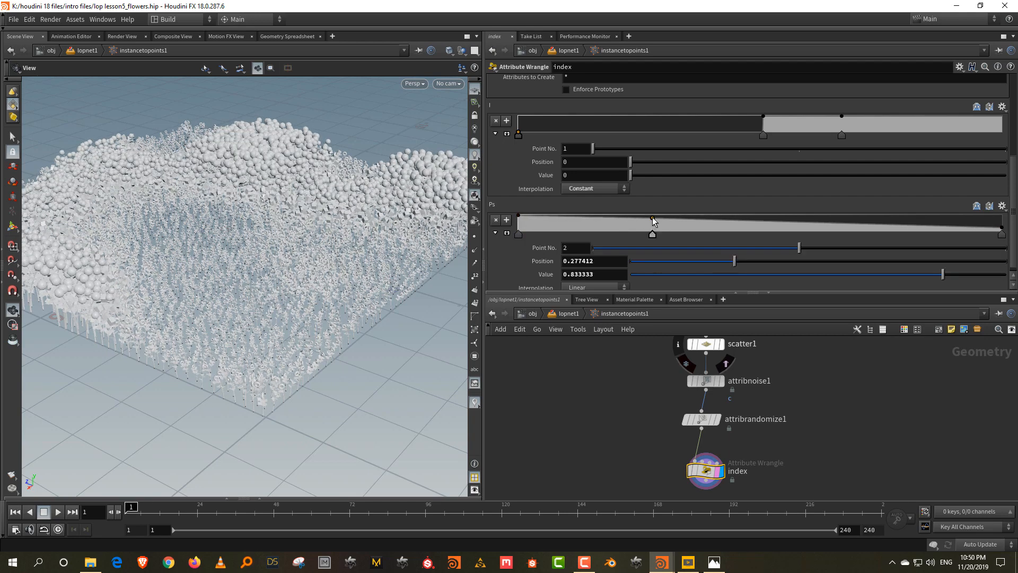
left_click_drag(669, 218, 669, 223)
left_click_drag(668, 226, 666, 227)
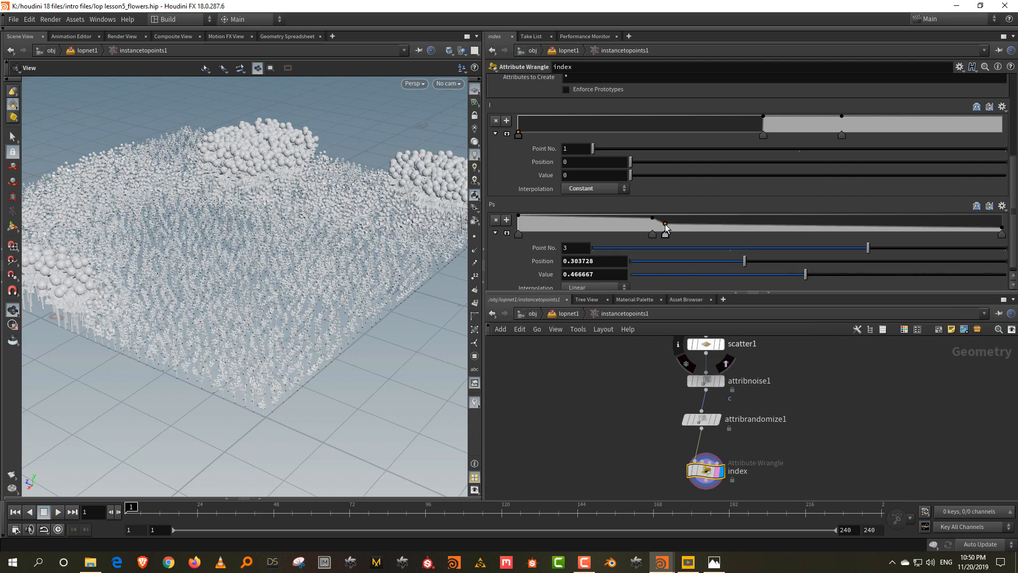
left_click(798, 225)
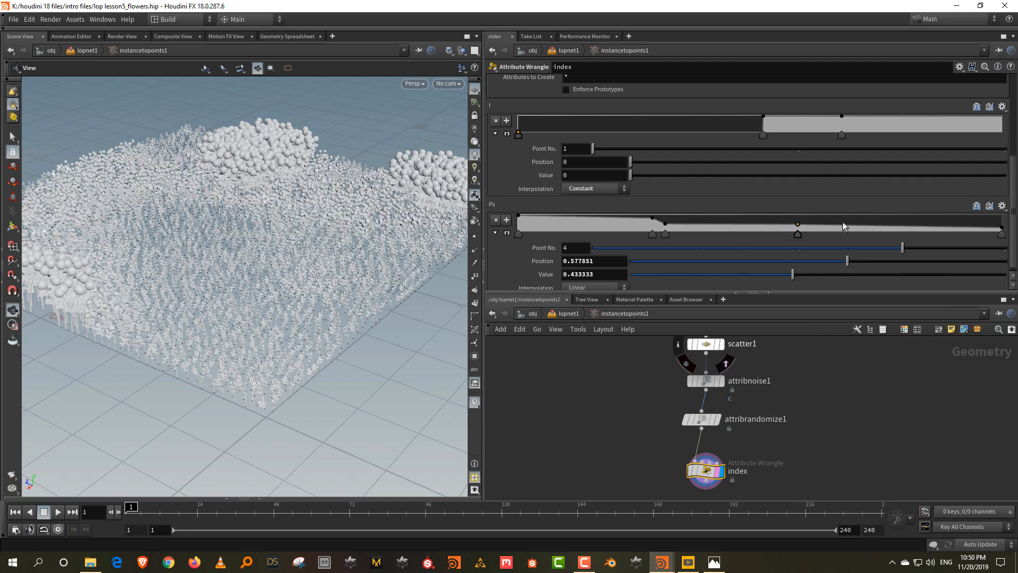
Add a ps ramp point at position about 0.63 with a value of about 0.23
left_click(840, 227)
left_click_drag(840, 227, 822, 228)
left_click_drag(154, 254, 286, 270)
middle_click_drag(116, 270, 227, 329)
right_click_drag(227, 330, 244, 261)
left_click_drag(244, 261, 336, 264)
Shift the I ramp's second point to position about 0.28 and its third point to about 0.61
left_click_drag(763, 134, 690, 136)
left_click_drag(169, 220, 269, 212)
left_click_drag(284, 258, 356, 362)
right_click_drag(356, 362, 318, 202)
left_click_drag(212, 344, 284, 366)
right_click_drag(284, 318, 288, 371)
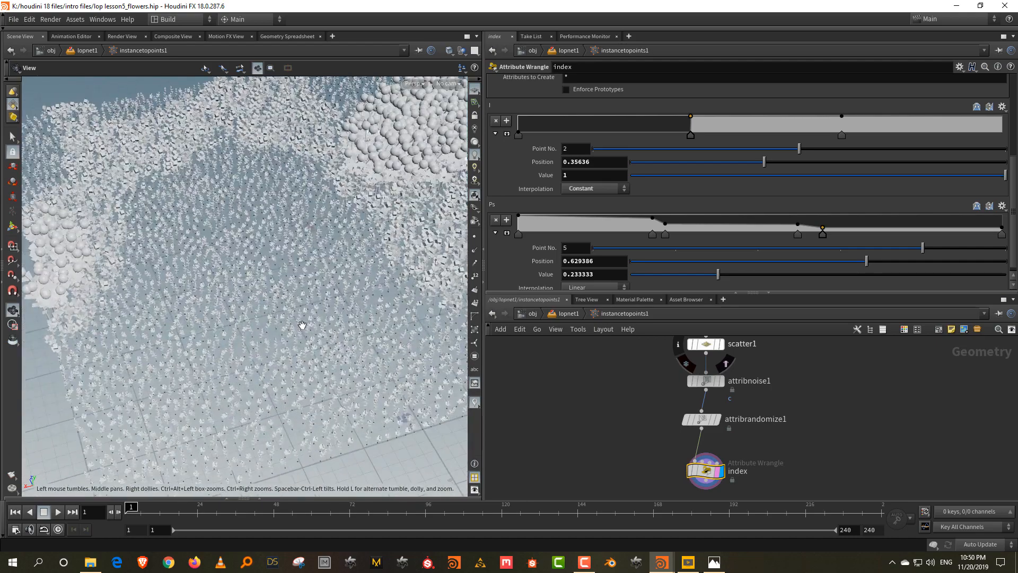
left_click_drag(288, 344, 315, 302)
mouse_move(315, 302)
right_mouse_down()
mouse_move(317, 323)
mouse_move(320, 302)
right_mouse_up()
left_click_drag(320, 303, 266, 291)
right_click_drag(248, 342, 285, 365)
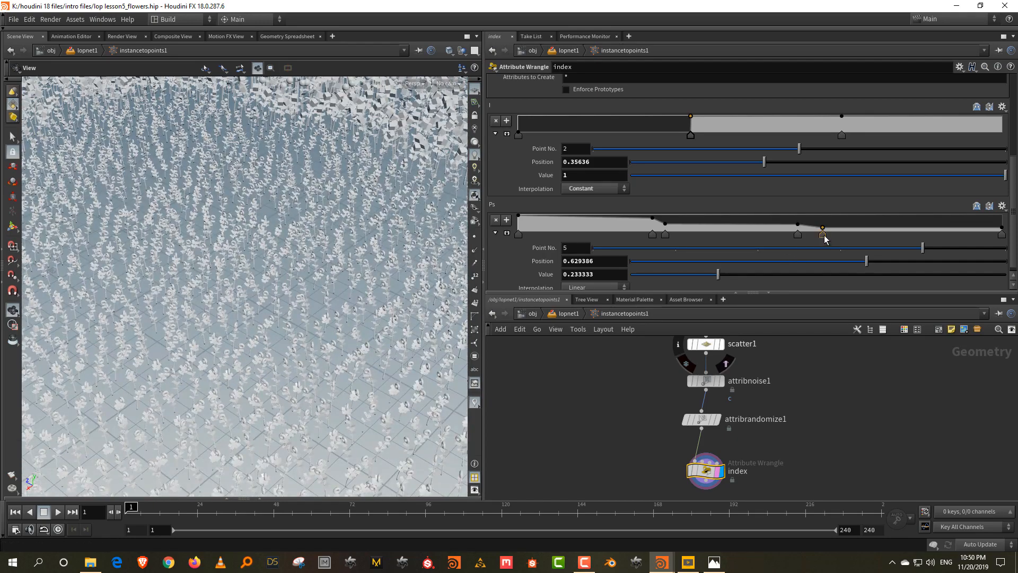
left_click_drag(690, 135, 655, 135)
left_click_drag(841, 136, 815, 142)
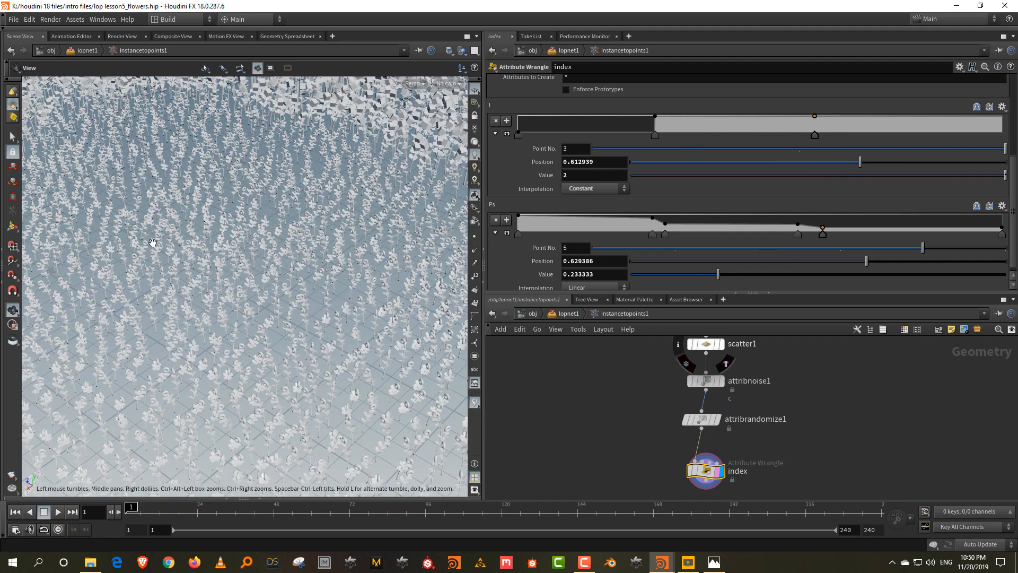
Reduce attribnoise1's element size to break the flower variants into smaller patches
middle_click_drag(800, 393, 787, 450)
left_click(694, 438)
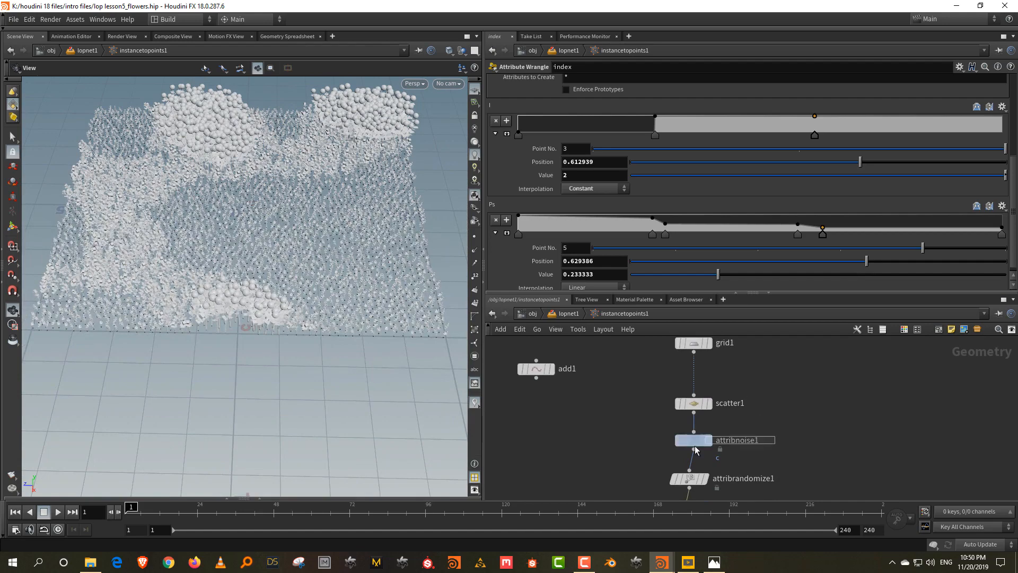
left_click_drag(811, 134, 694, 140)
left_click_drag(159, 201, 318, 286)
Return to the lopnet1 level and examine the instanced flower field from several angles
key("u")
key("Return")
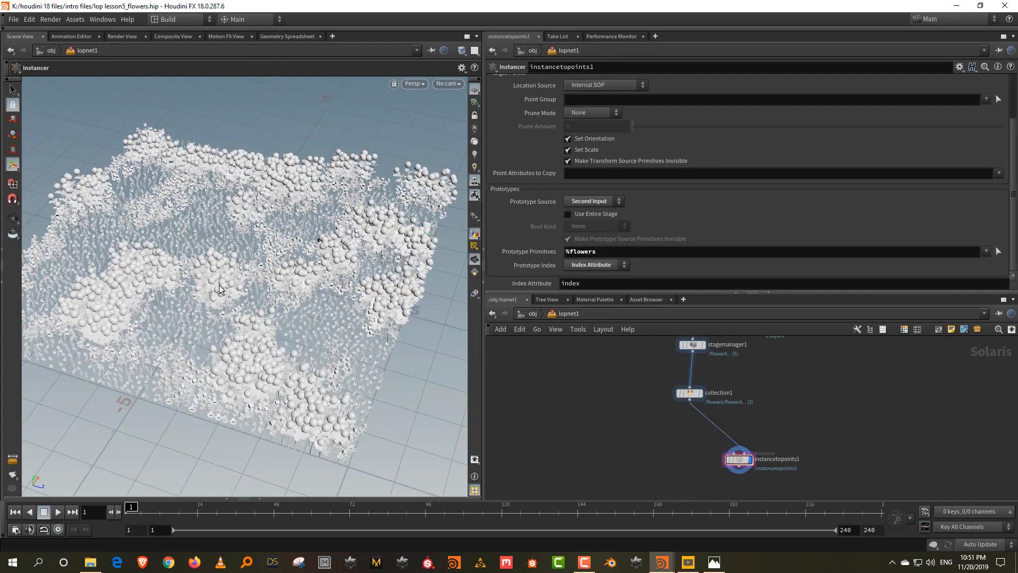
key("Escape")
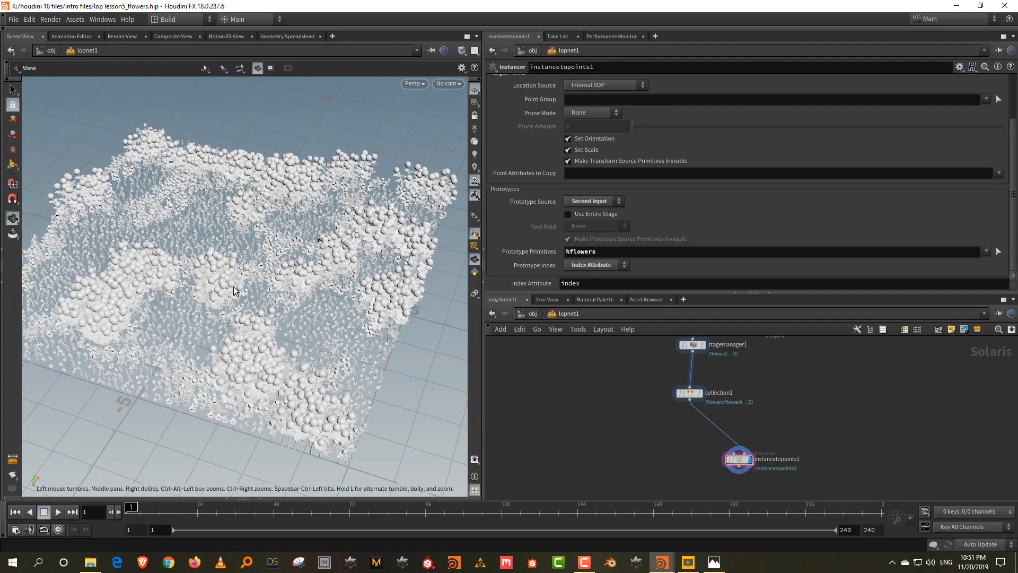
left_click_drag(220, 279, 222, 296)
left_click_drag(206, 346, 250, 285)
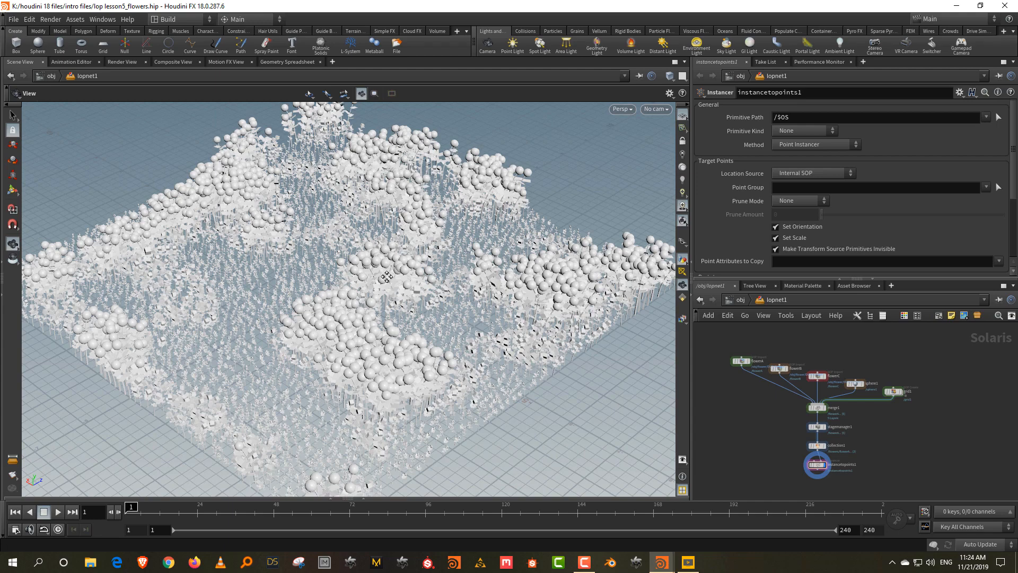
Reveal the Scene Graph Tree below the viewport and enlarge it to show the stage's primitives
left_click(363, 497)
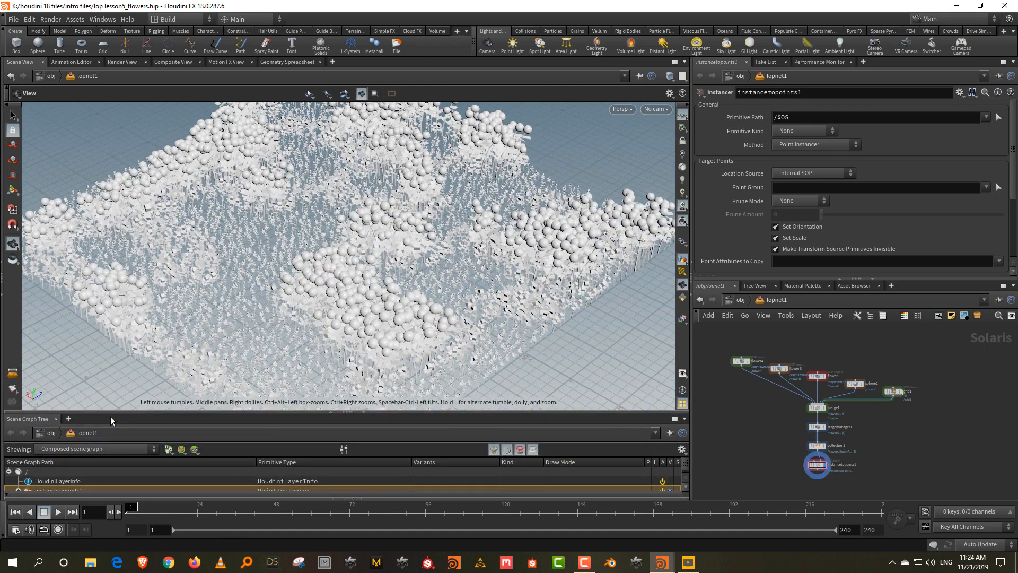
left_click_drag(111, 419, 30, 341)
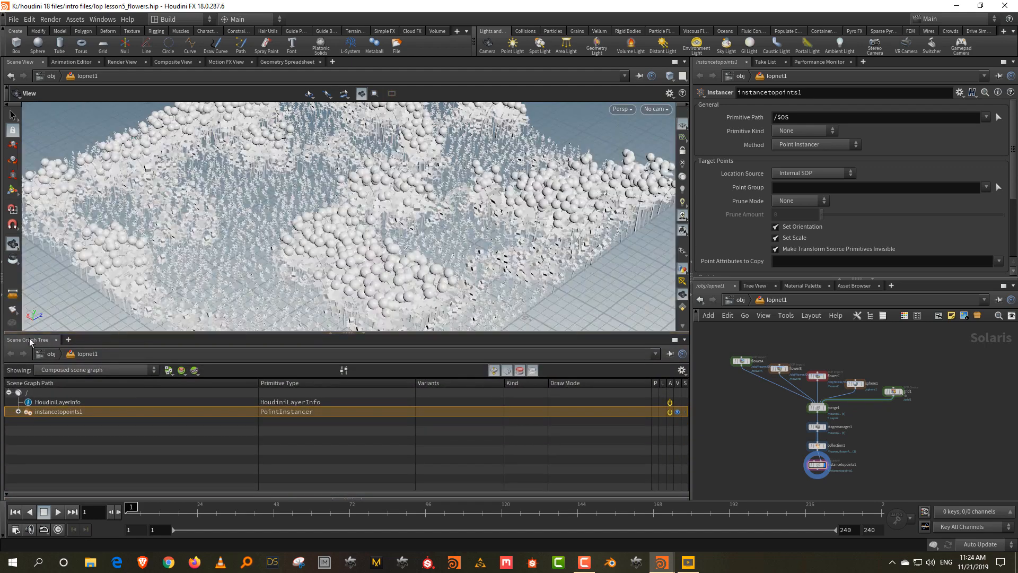
scroll(817, 423, "up", 3)
scroll(861, 401, "down", 1)
middle_click_drag(861, 409, 861, 364)
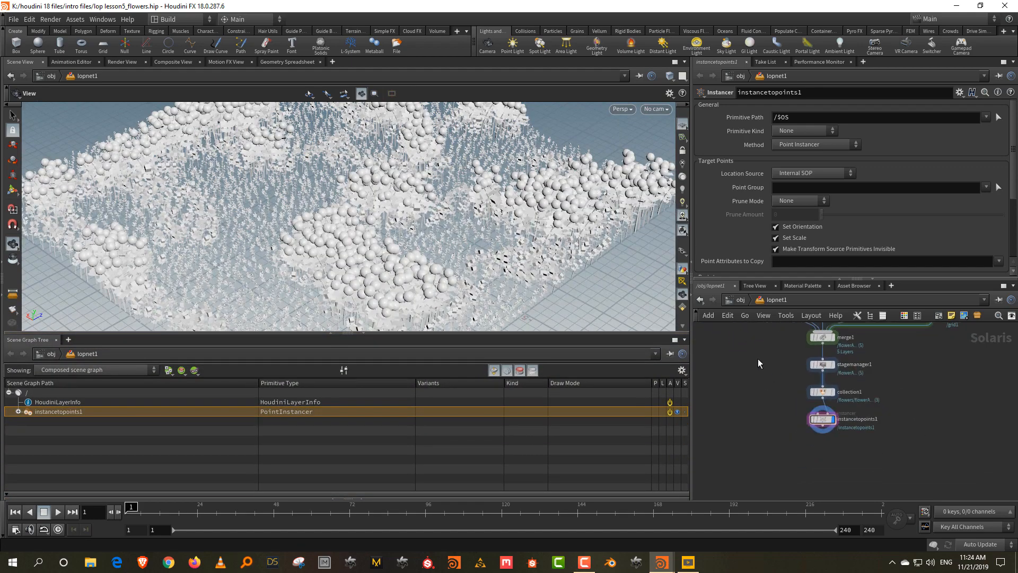
Move stagemanager1, collection1 and instancetopoints1 down to make room below merge1
left_click_drag(762, 356, 884, 450)
left_click_drag(826, 365, 827, 422)
middle_click_drag(834, 389, 834, 417)
scroll(835, 417, "up", 3)
left_click(835, 417)
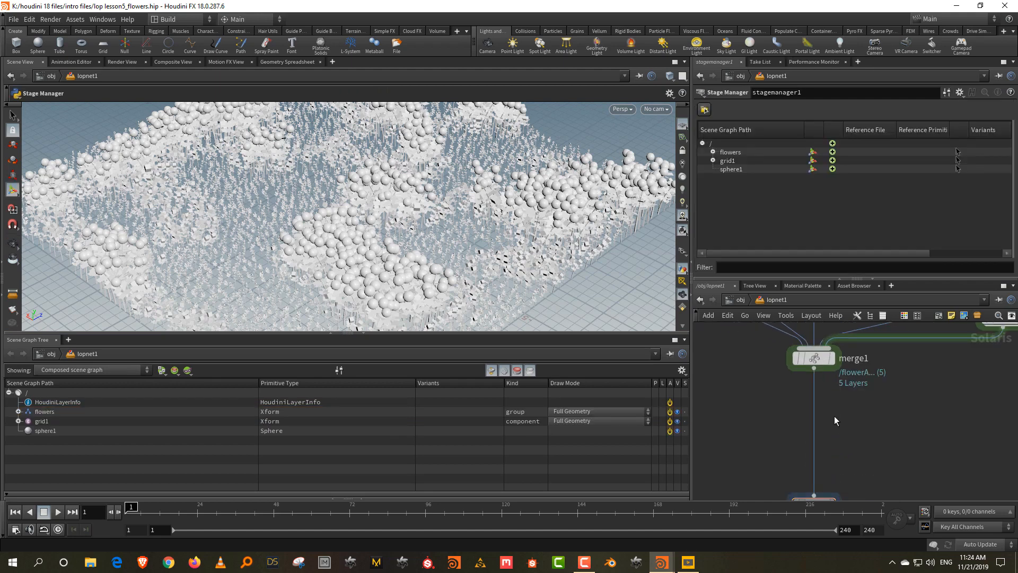
Insert a Material Library node between merge1 and stagemanager1, dismissing the error dialog
key("grave")
key("Tab")
type("mater")
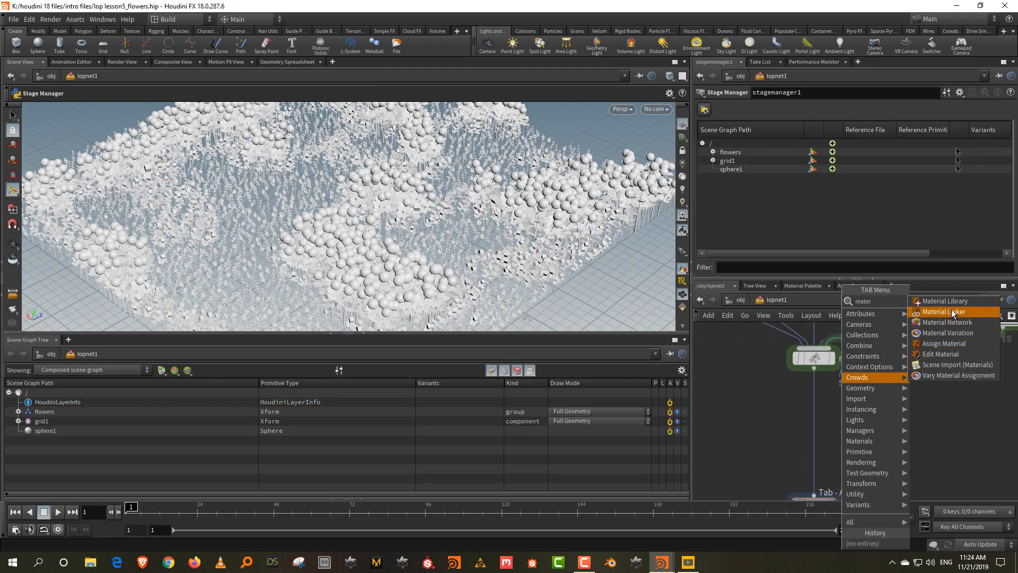
left_click(947, 301)
left_click(810, 415)
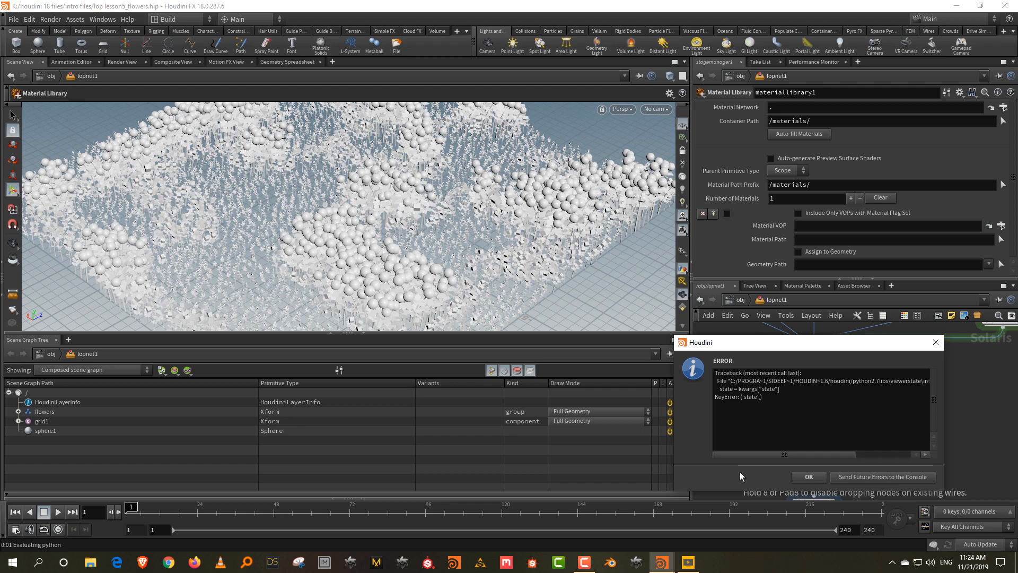
left_click_drag(806, 350, 664, 345)
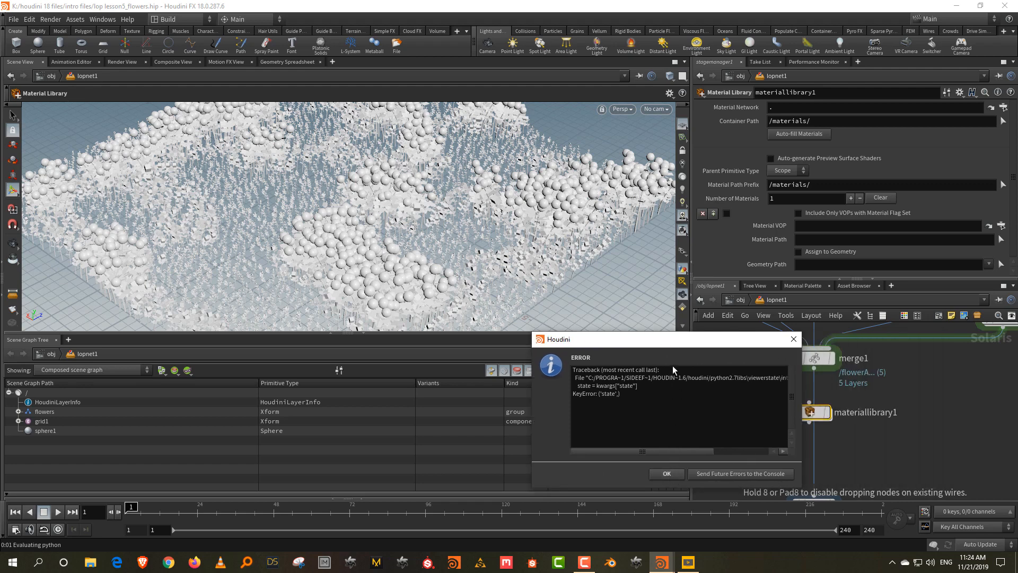
left_click_drag(672, 343, 638, 351)
left_click(633, 482)
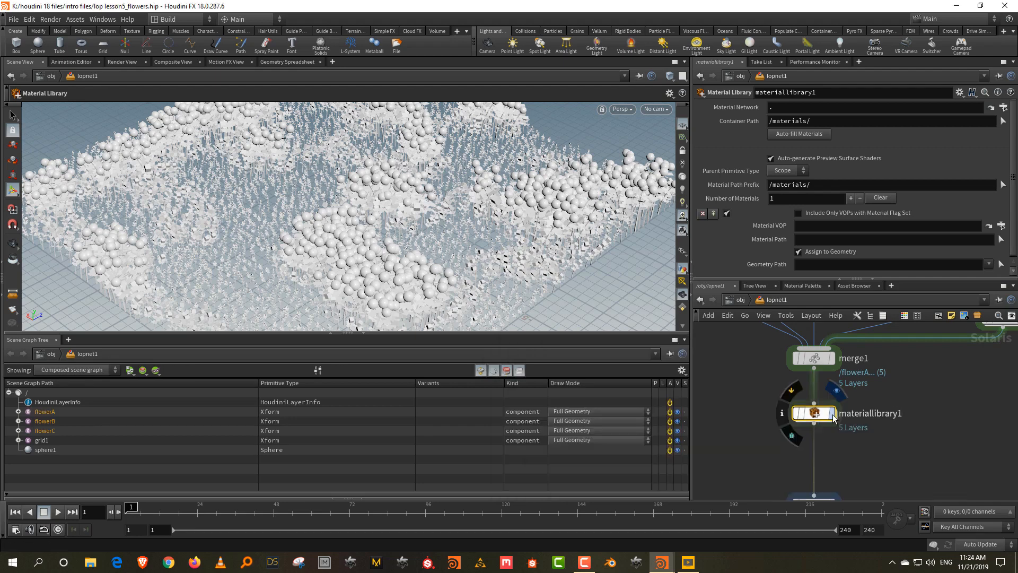
double_click(809, 411)
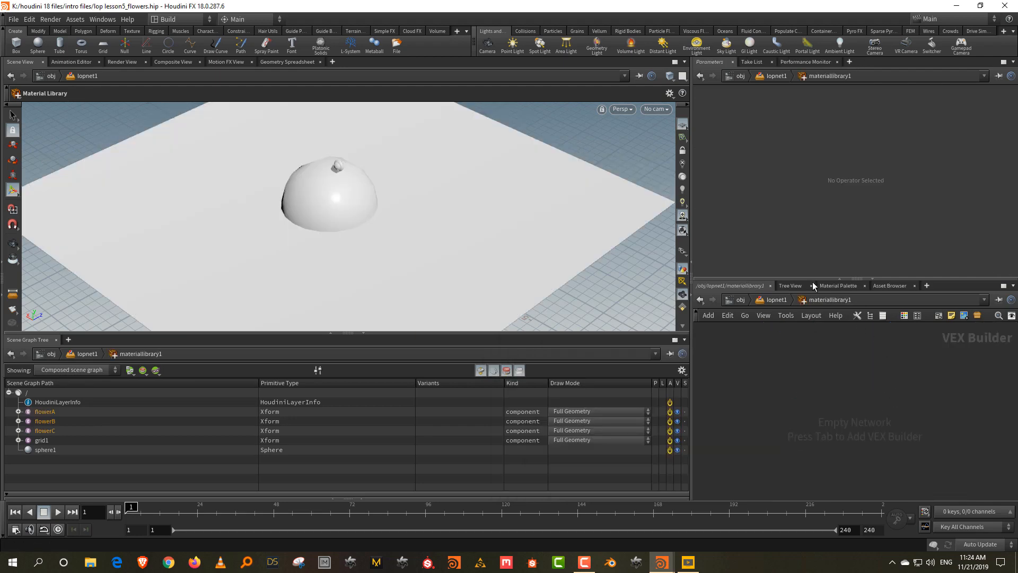
left_click_drag(812, 278, 813, 253)
key("u")
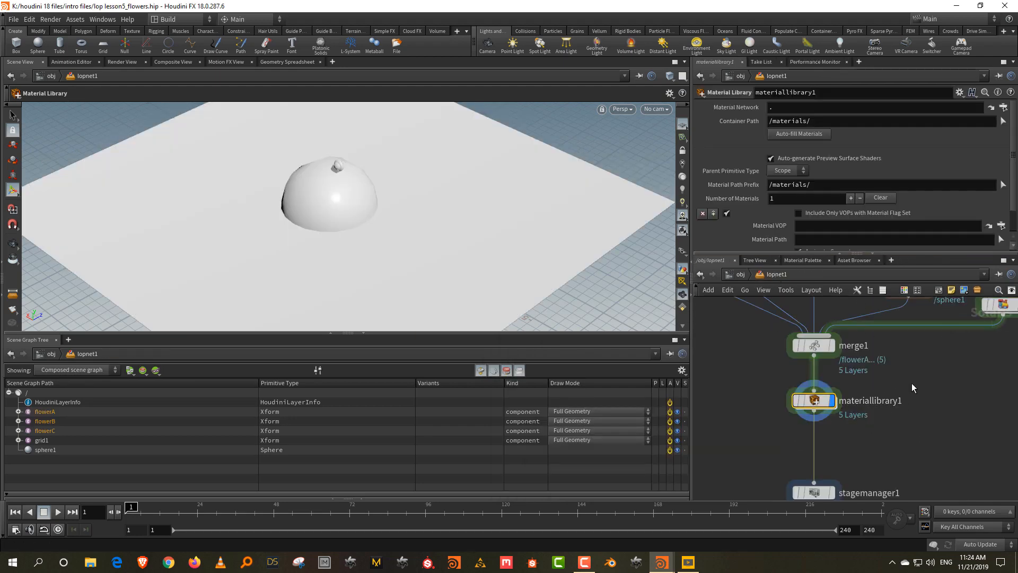
Cut the wire connecting sphere1 to merge1 so the sphere is removed from the stage
middle_click_drag(912, 388, 846, 459)
left_click_drag(836, 368, 877, 328)
key("y")
mouse_move(852, 371)
left_mouse_down()
mouse_move(821, 345)
mouse_move(940, 322)
left_mouse_up()
middle_click_drag(791, 487, 881, 386)
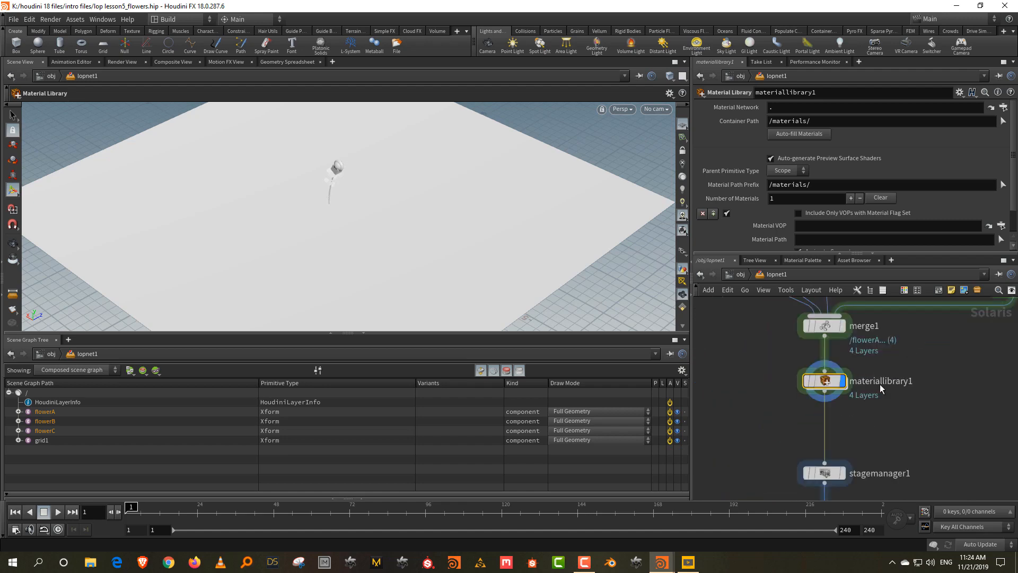
Add a Principled Shader inside materiallibrary1 and name it flower
scroll(877, 388, "up", 2)
double_click(808, 371)
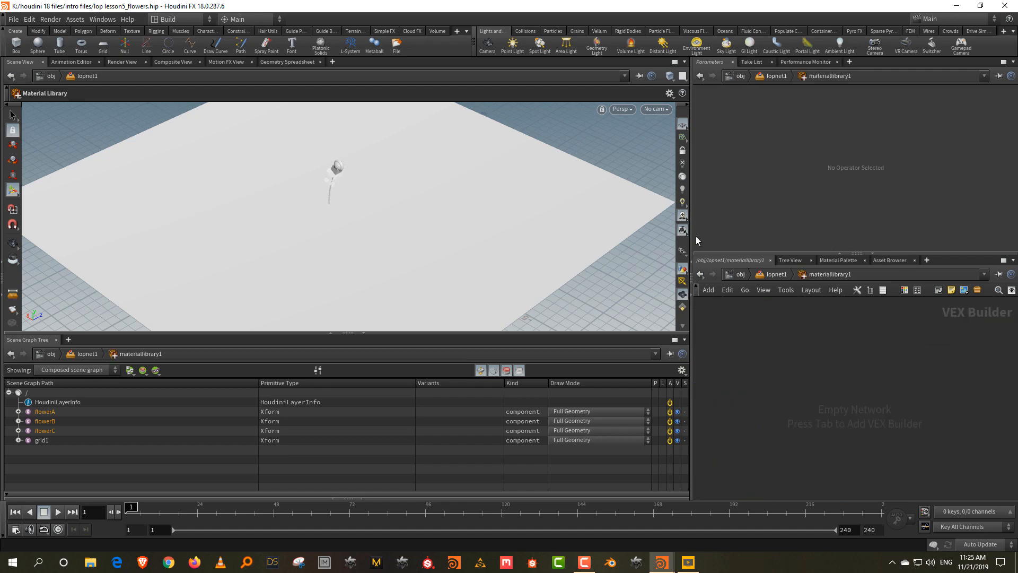
left_click_drag(692, 229, 590, 231)
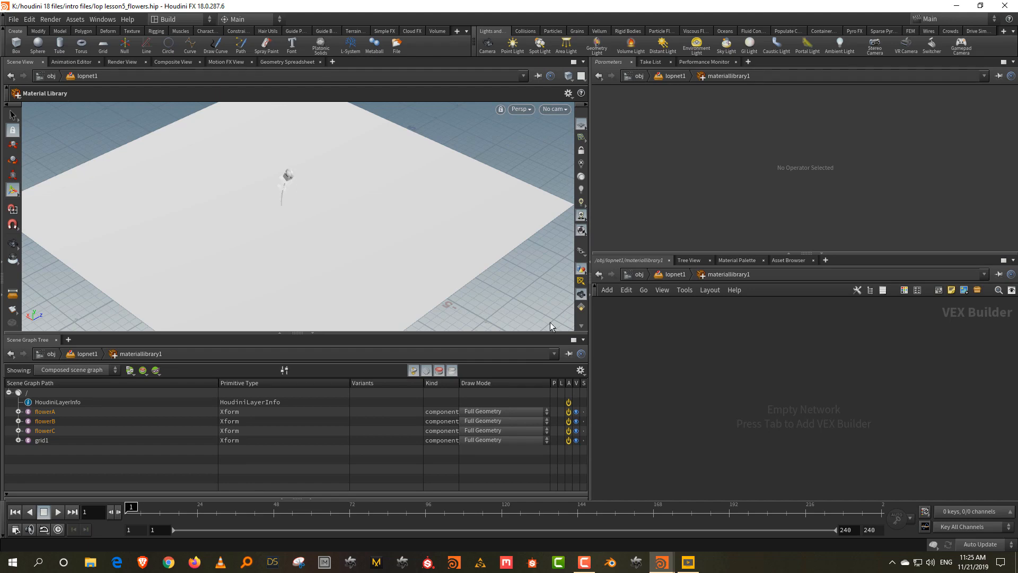
key("Tab")
type("prin")
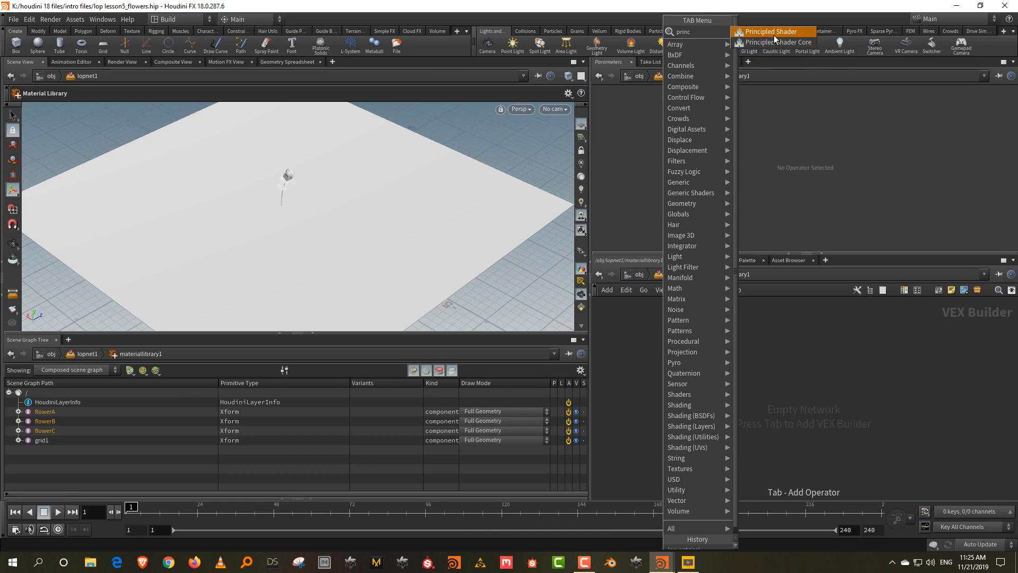
left_click(771, 42)
left_click(682, 366)
double_click(686, 361)
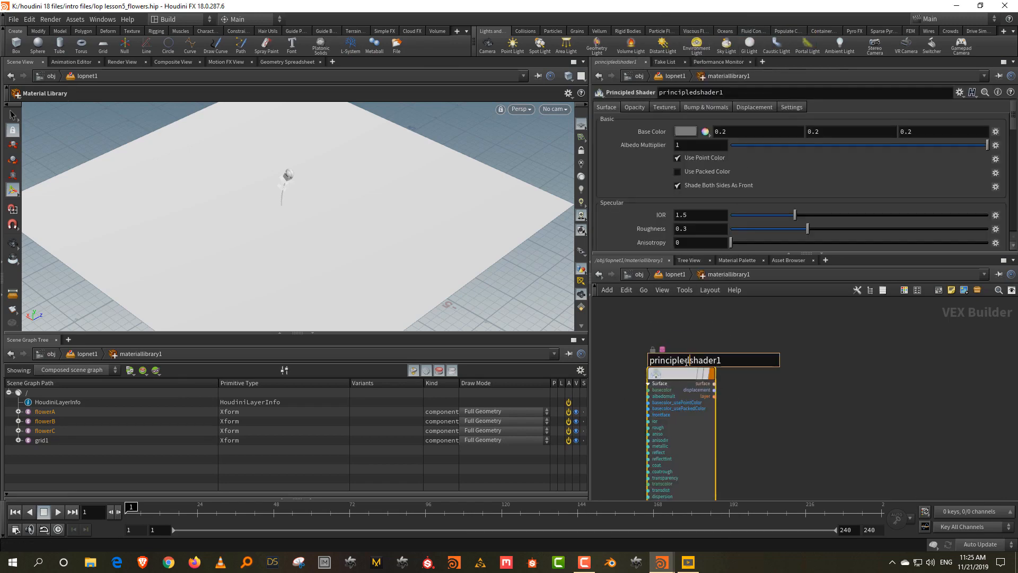
type("flower")
key("Return")
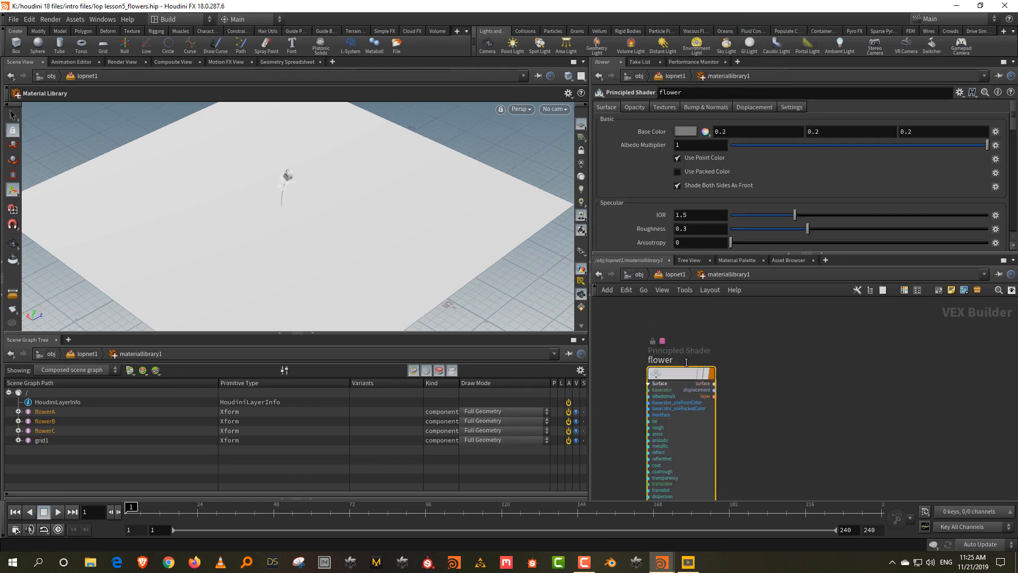
Set the flower shader's base color to pink, about 0.734, 0.040, 0.260
left_click(696, 133)
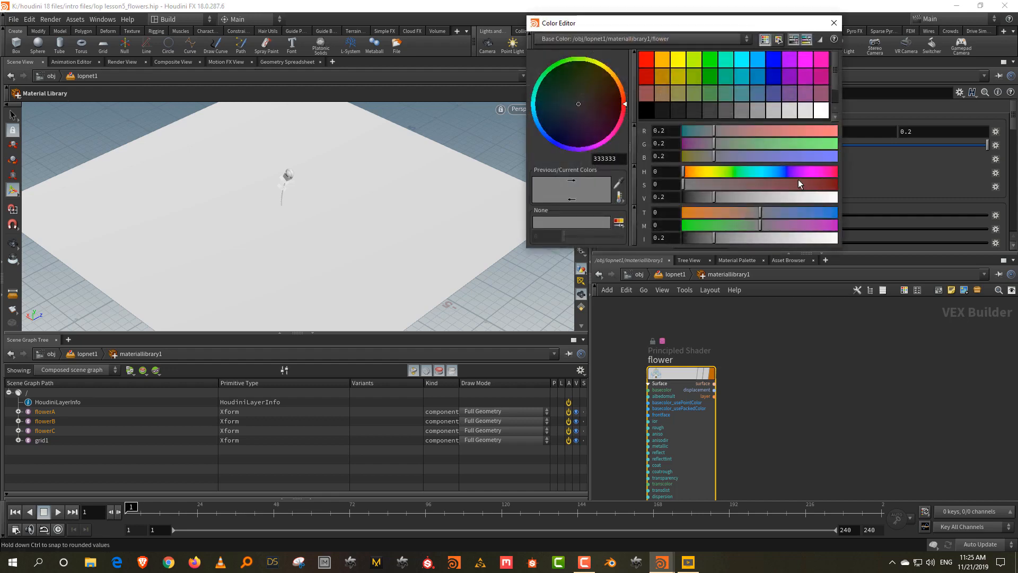
left_click(829, 172)
left_click(828, 185)
left_click_drag(827, 197, 796, 197)
left_click(834, 23)
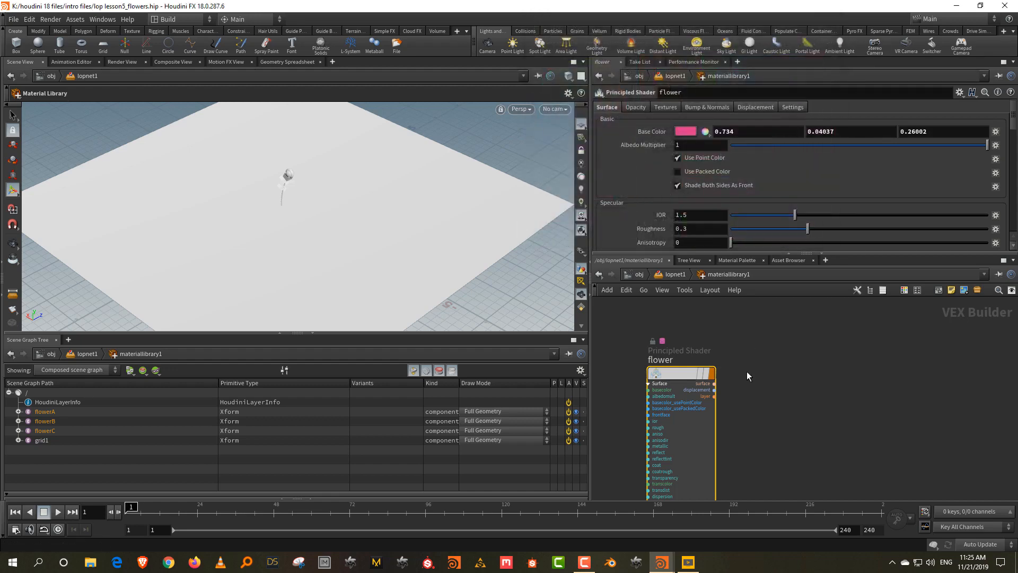
Duplicate the flower shader, place the copy beside it and rename it leaves
key("ctrl+v")
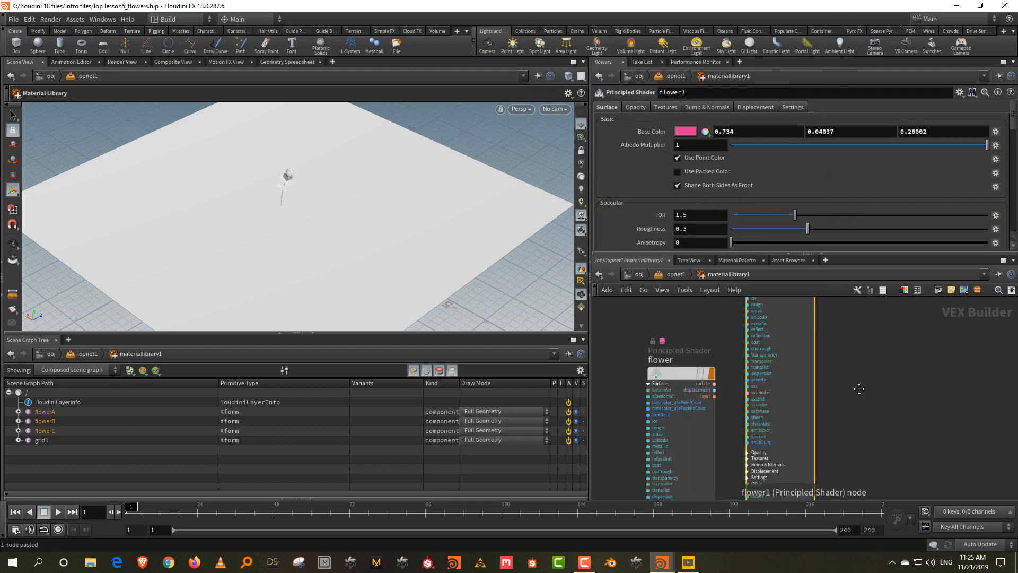
middle_click_drag(859, 388, 842, 457)
left_click_drag(771, 326, 797, 400)
left_click(781, 381)
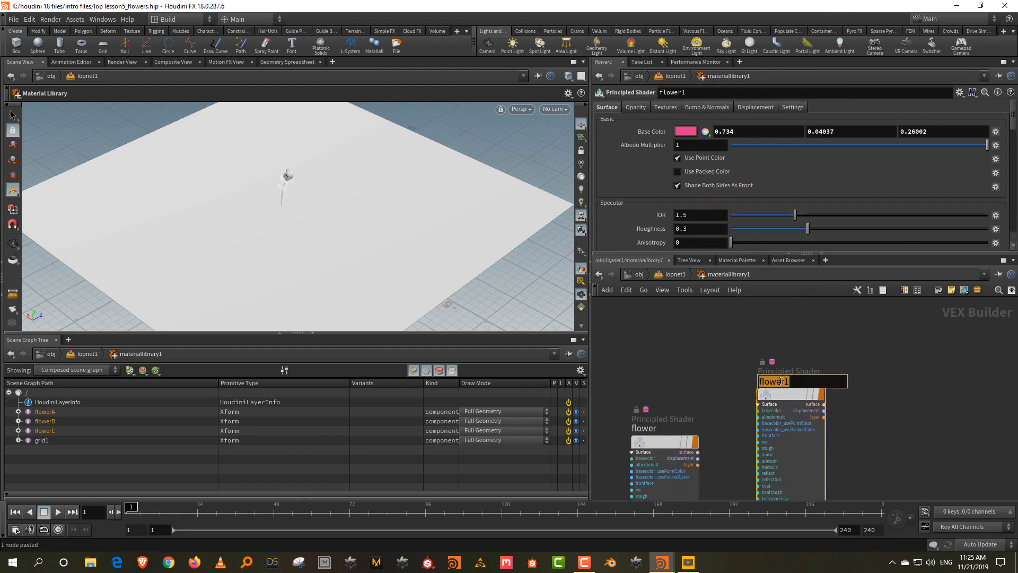
type("leaves")
key("Return")
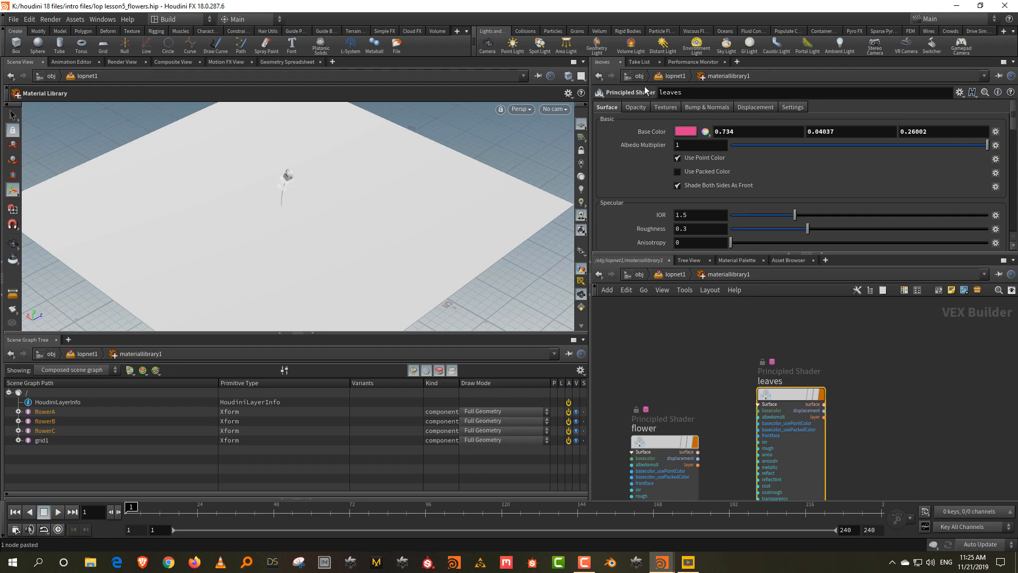
Set the leaves shader's base color to yellow-green with a hue of 73
left_click(686, 132)
left_click(715, 177)
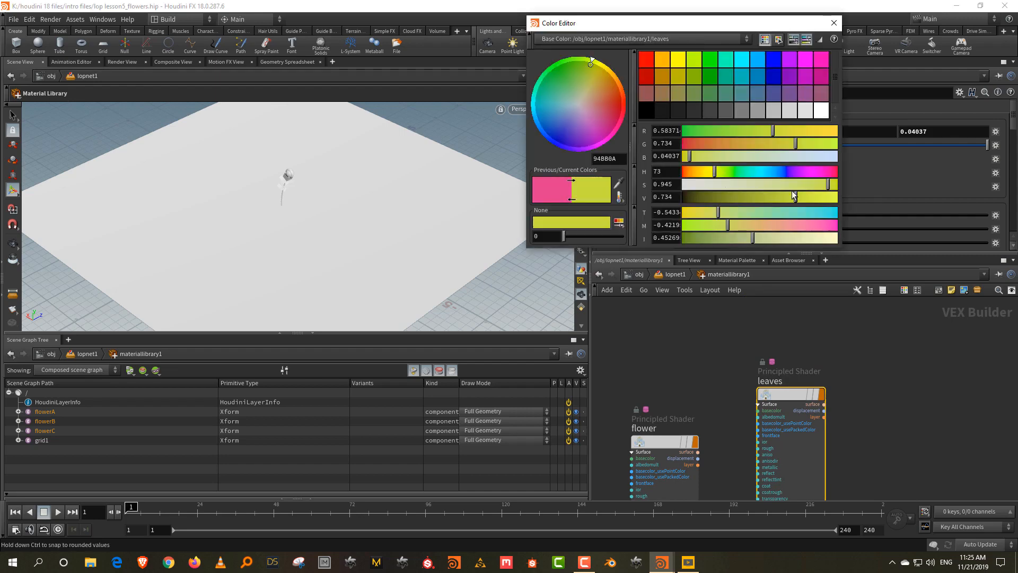
left_click(833, 22)
Duplicate the leaves shader, place the copy beside it and rename it stem
key("ctrl+c")
key("ctrl+v")
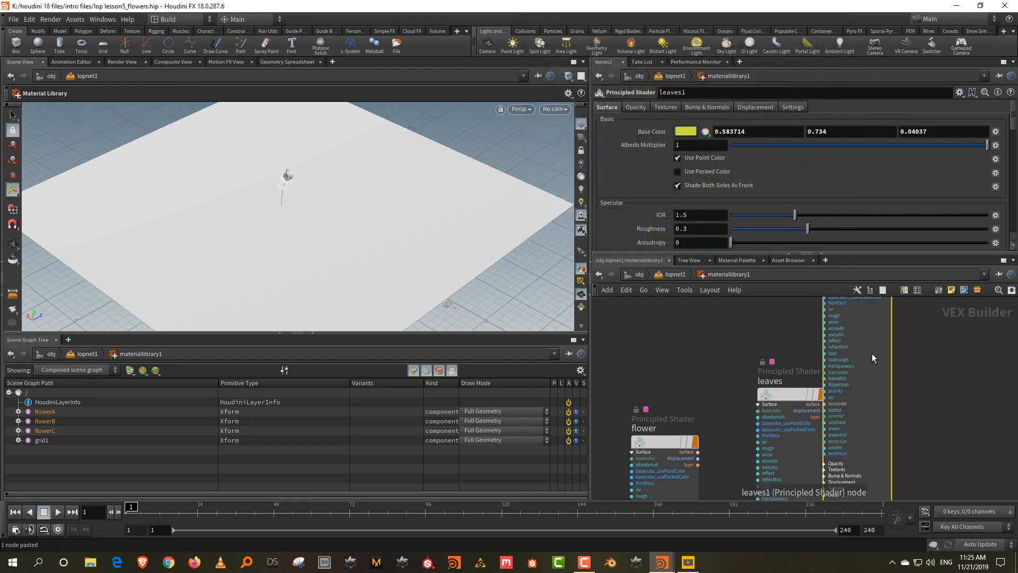
middle_click_drag(936, 352, 880, 405)
left_click_drag(803, 314, 868, 387)
double_click(858, 381)
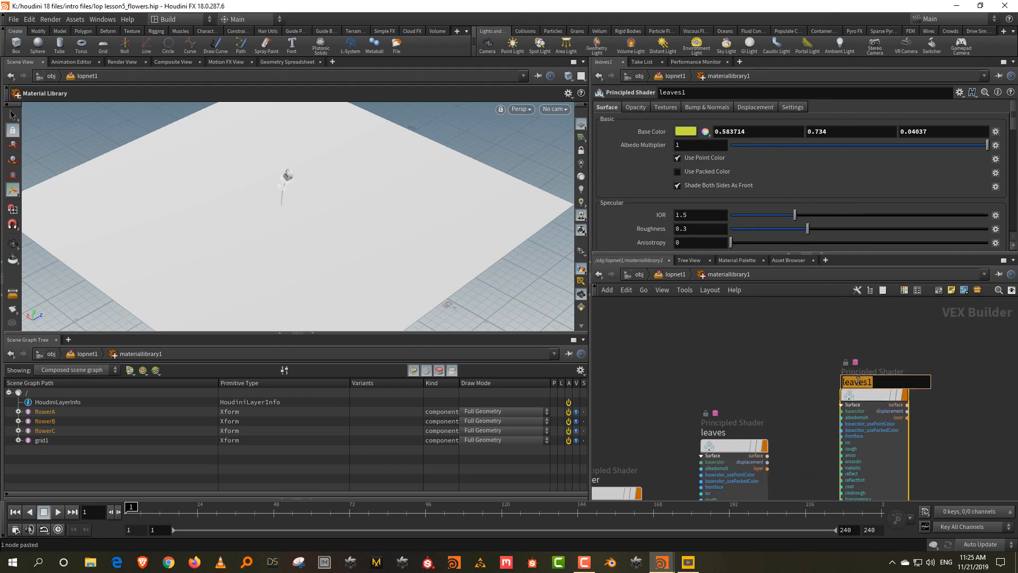
type("stem")
key("Return")
Set the stem shader's base color to a muted peach with hue 19 and saturation about 0.505
left_click(685, 131)
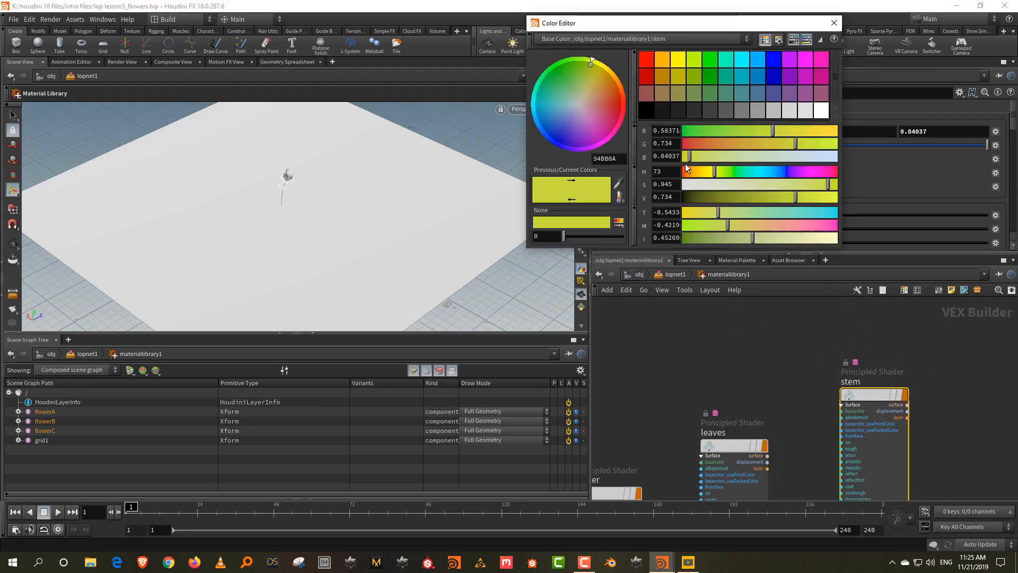
left_click(690, 171)
left_click_drag(790, 184, 761, 184)
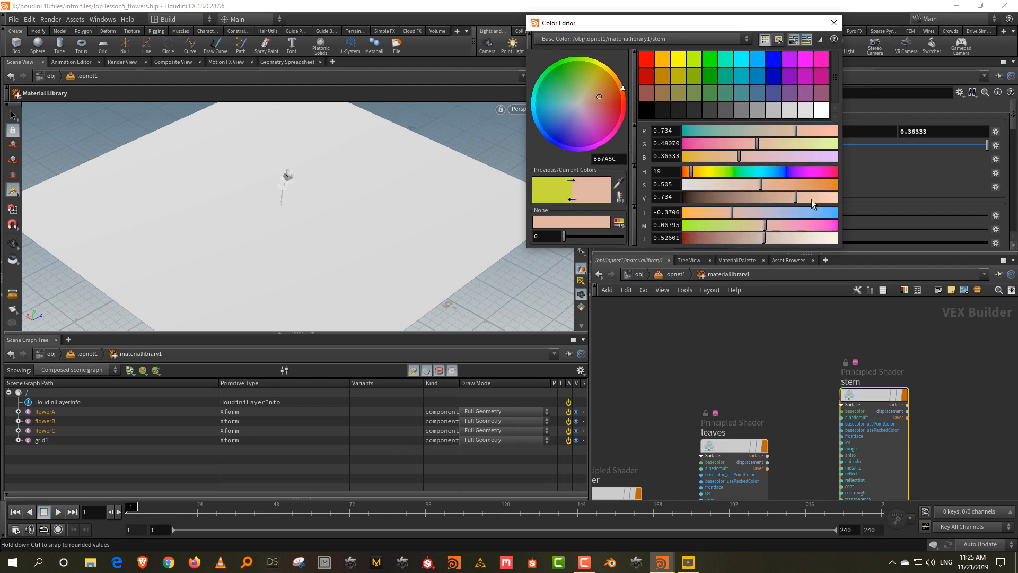
left_click(834, 22)
Auto-fill materiallibrary1 with the flower, leaves and stem materials and review the generated entries
key("u")
left_click_drag(687, 345, 851, 417)
left_click(714, 137)
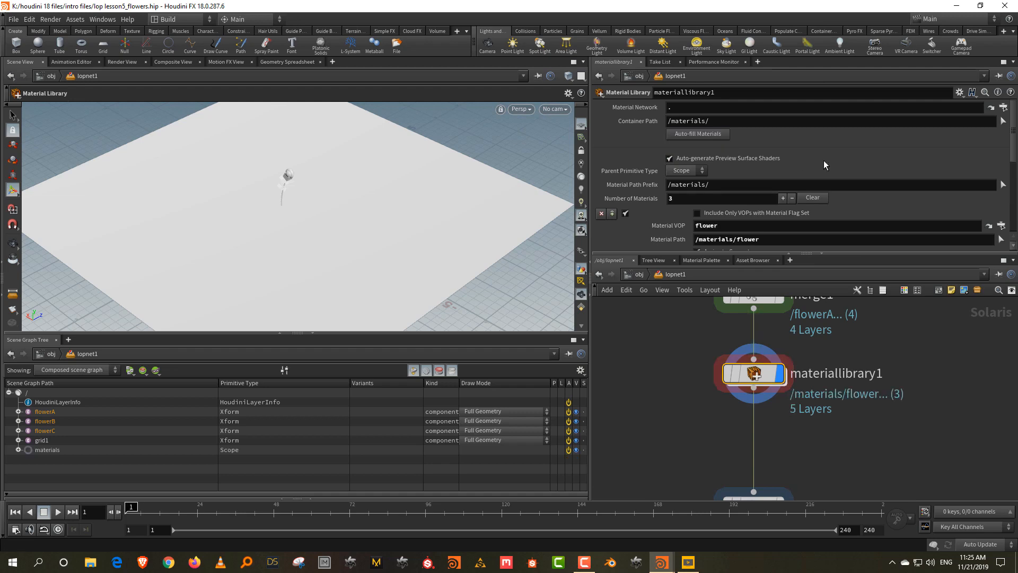
scroll(823, 161, "down", 5)
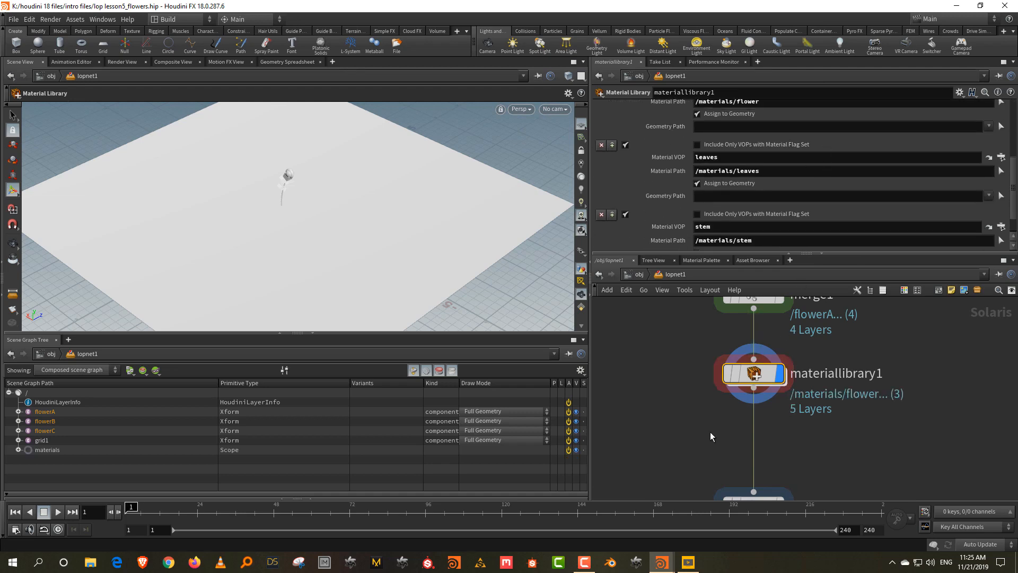
Insert an Assign Material node directly below materiallibrary1 and make it the displayed node
key("Tab")
type("ass")
left_click(832, 306)
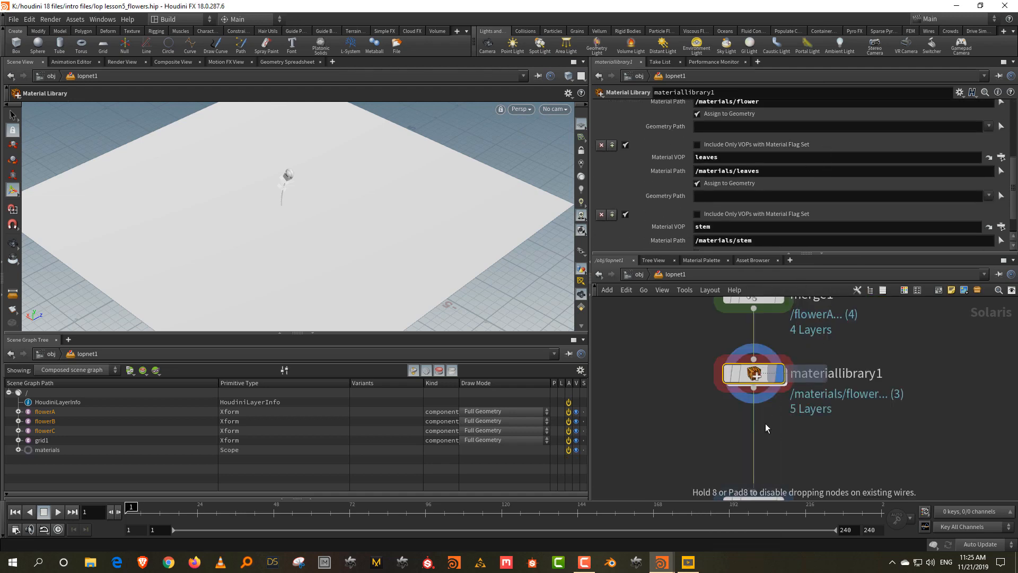
left_click(774, 450)
left_click(777, 448)
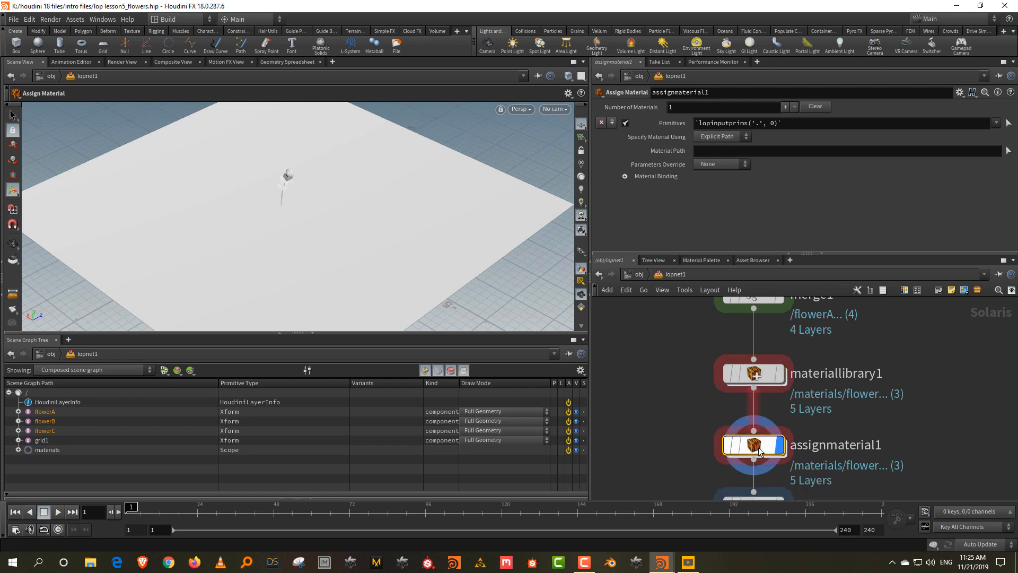
Expand the materials scope and the flowerA, flowerB and flowerC meshes in the scene graph tree down to their geometry subsets
left_click_drag(199, 334, 199, 264)
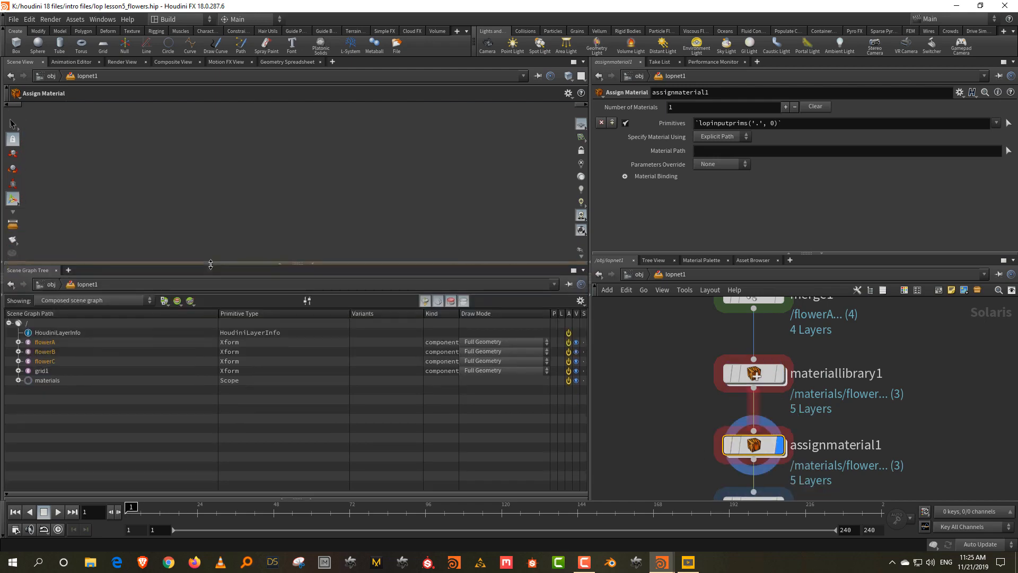
left_click(18, 380)
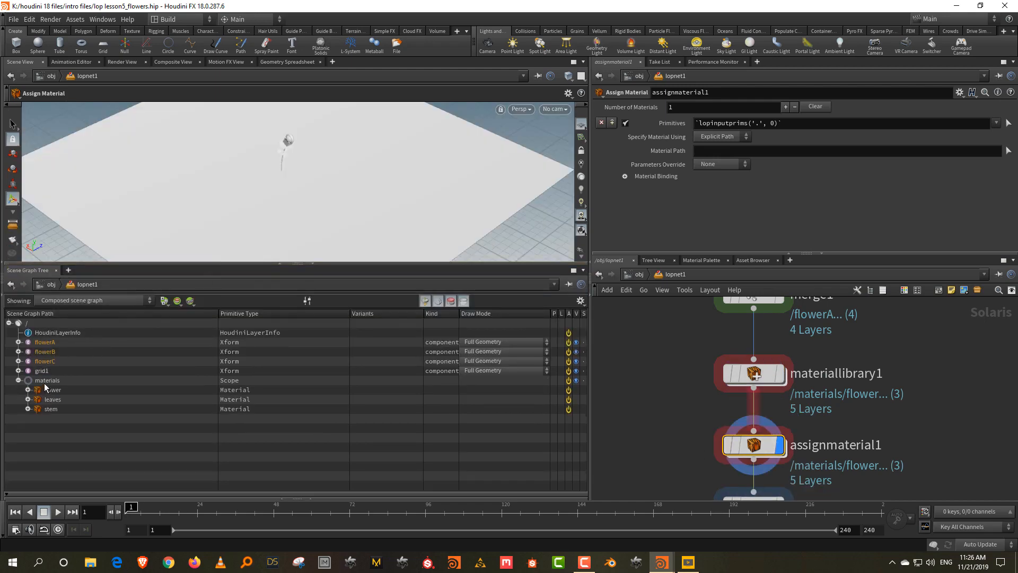
left_click(18, 341)
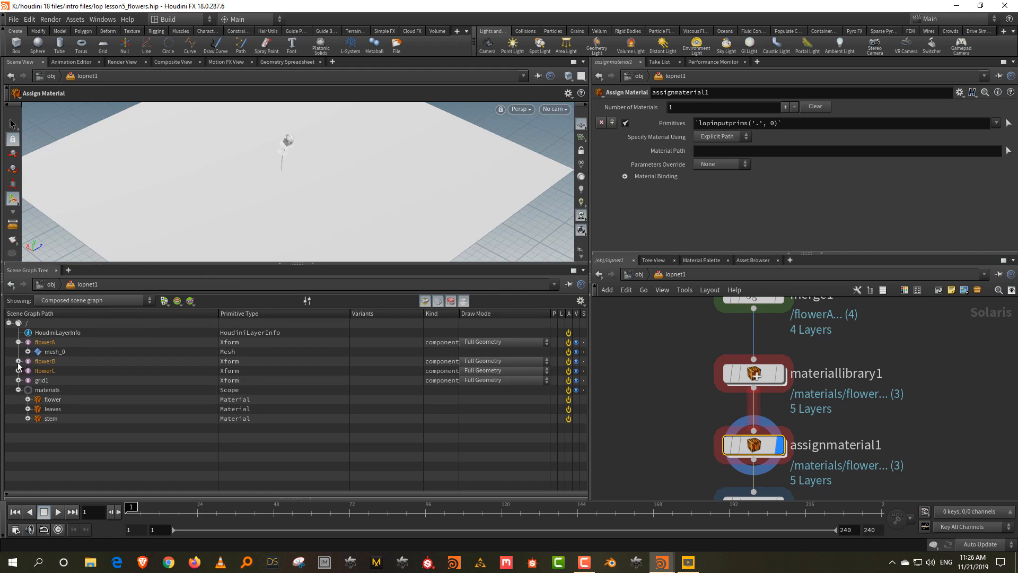
left_click(18, 361)
left_click(18, 380)
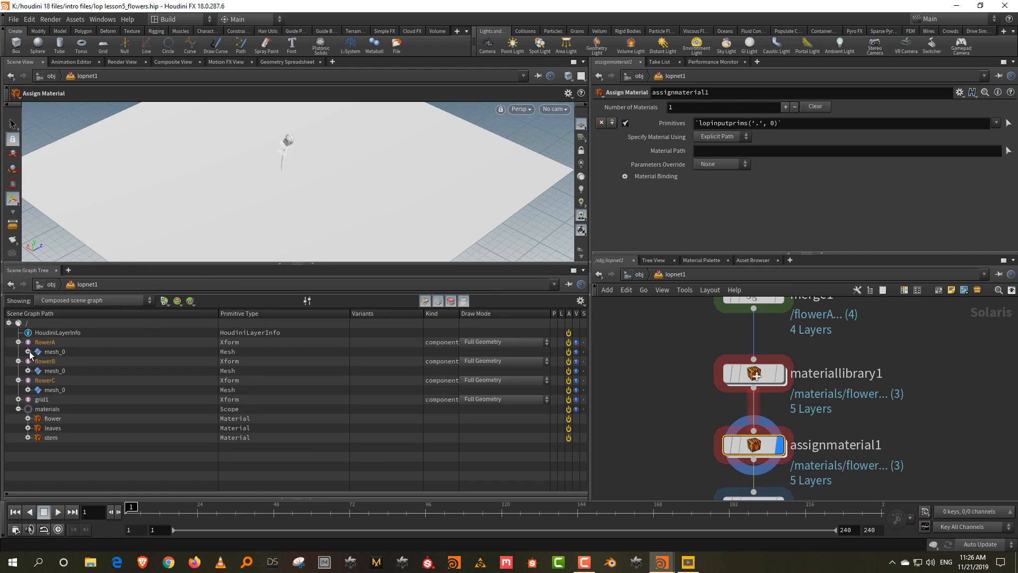
left_click(28, 351)
left_click(28, 399)
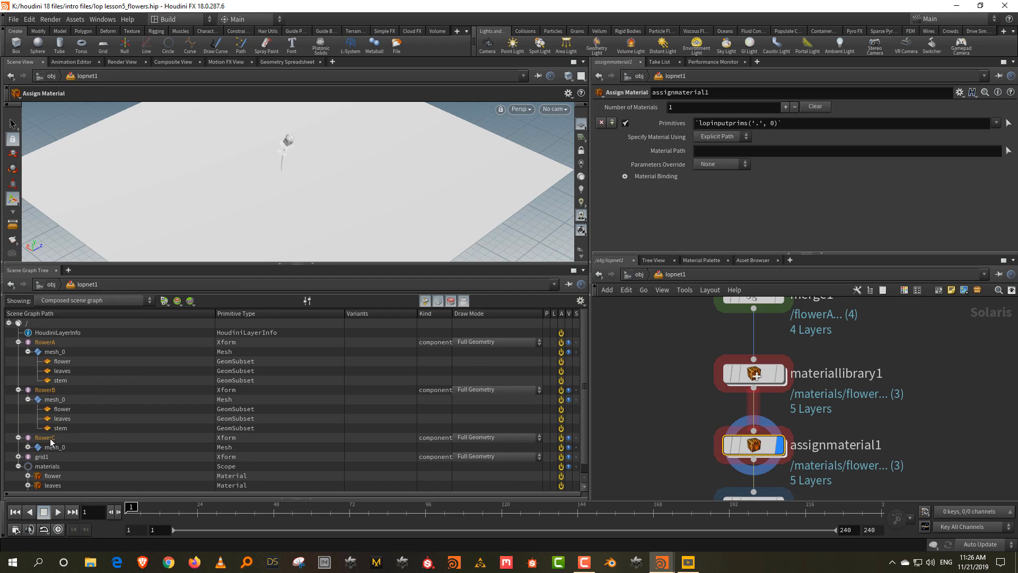
left_click(28, 447)
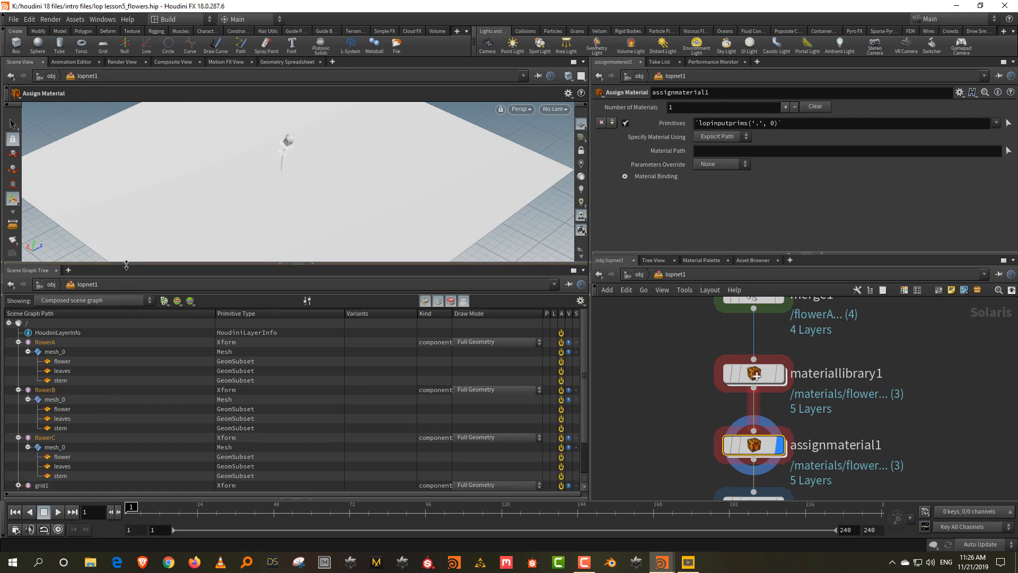
left_click_drag(136, 262, 137, 218)
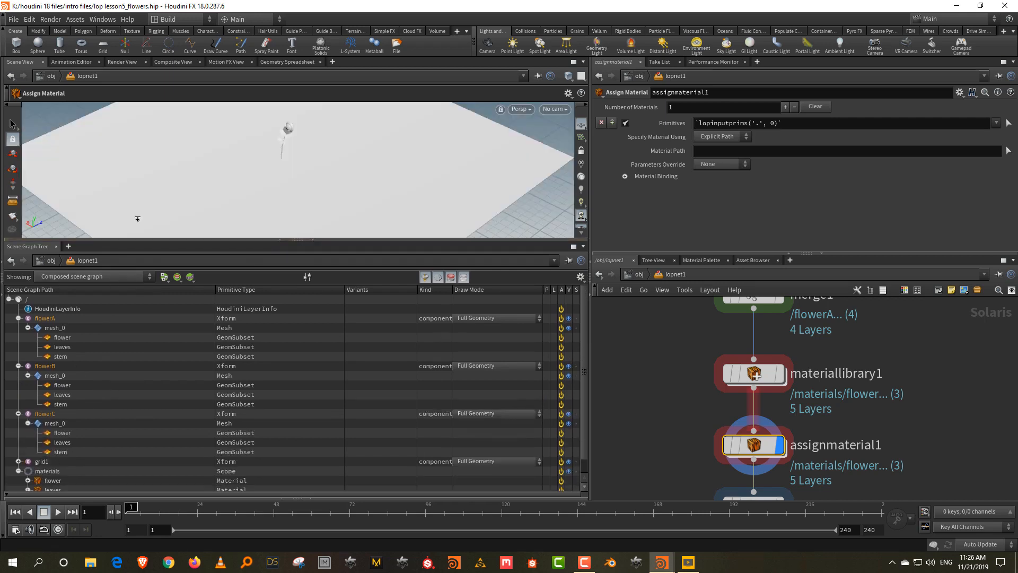
In assignmaterial1, set the primitives to /flowerA/mesh_0/flower and the material path to /materials/flower
left_click(64, 338)
left_click_drag(809, 120, 810, 120)
scroll(136, 380, "down", 1)
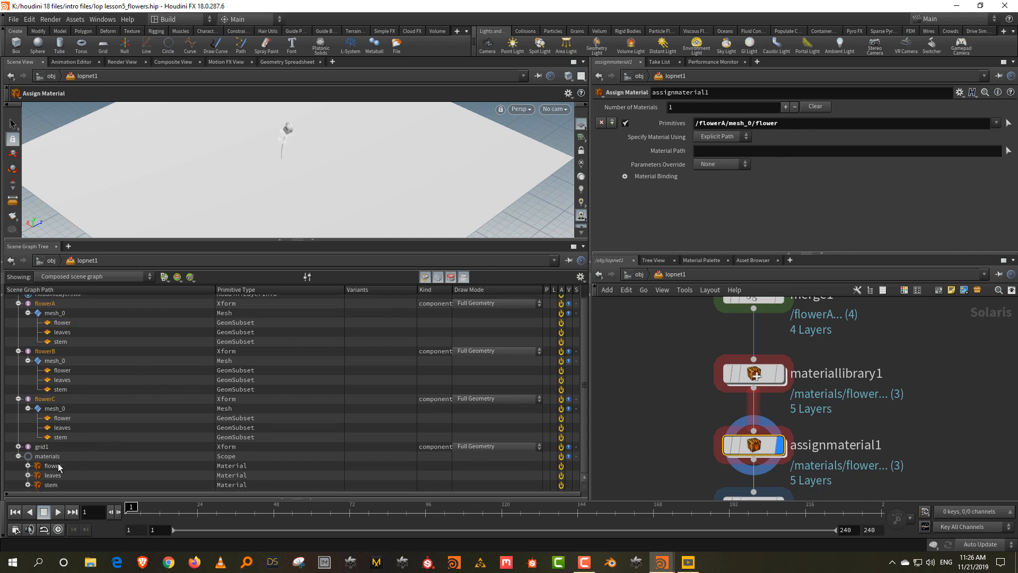
left_click_drag(53, 466, 728, 152)
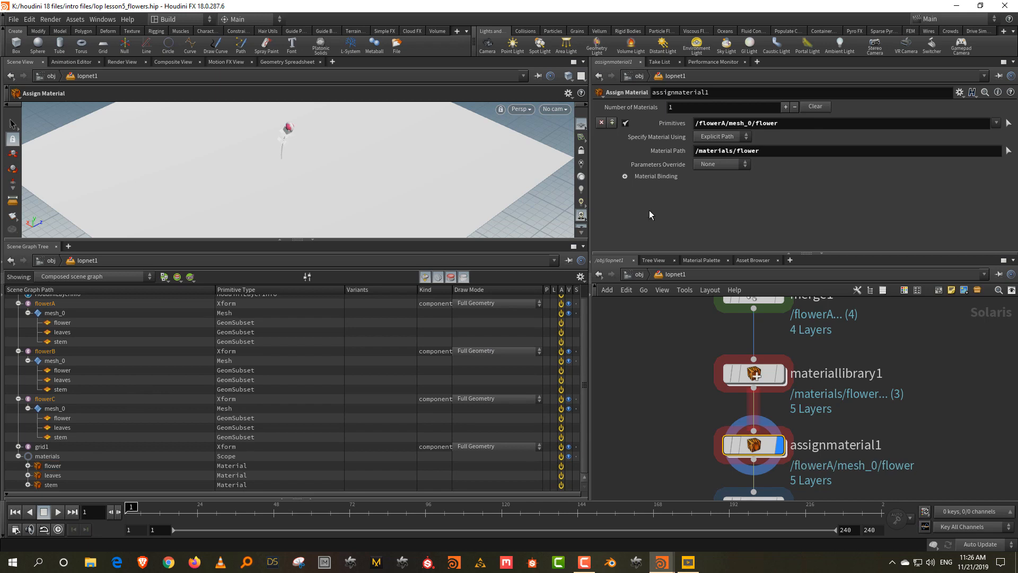
Examine the flower material on the flower model up close from several angles
left_click_drag(371, 239, 366, 353)
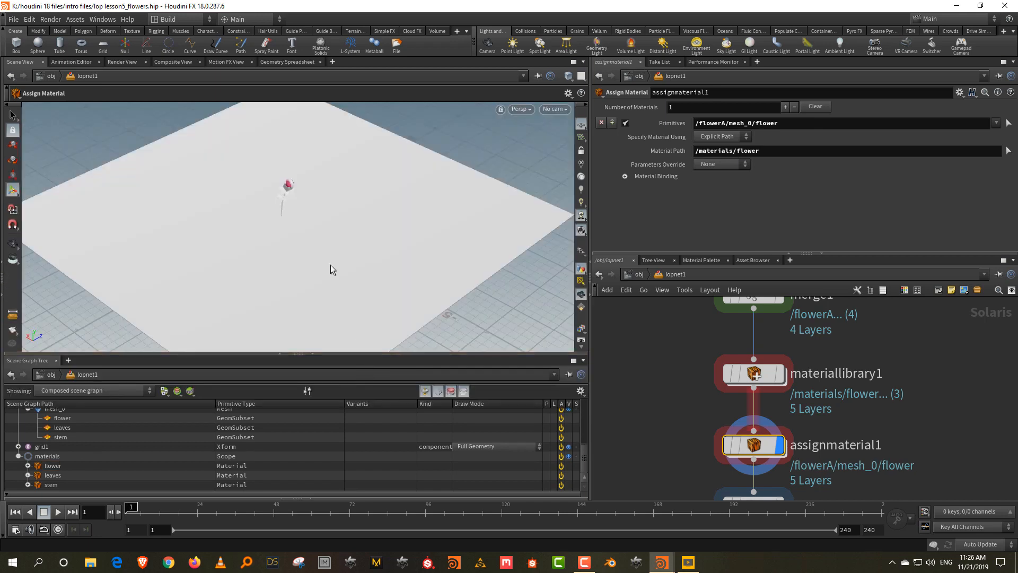
right_click_drag(281, 195, 337, 34, "alt")
right_click_drag(304, 170, 354, 37, "alt")
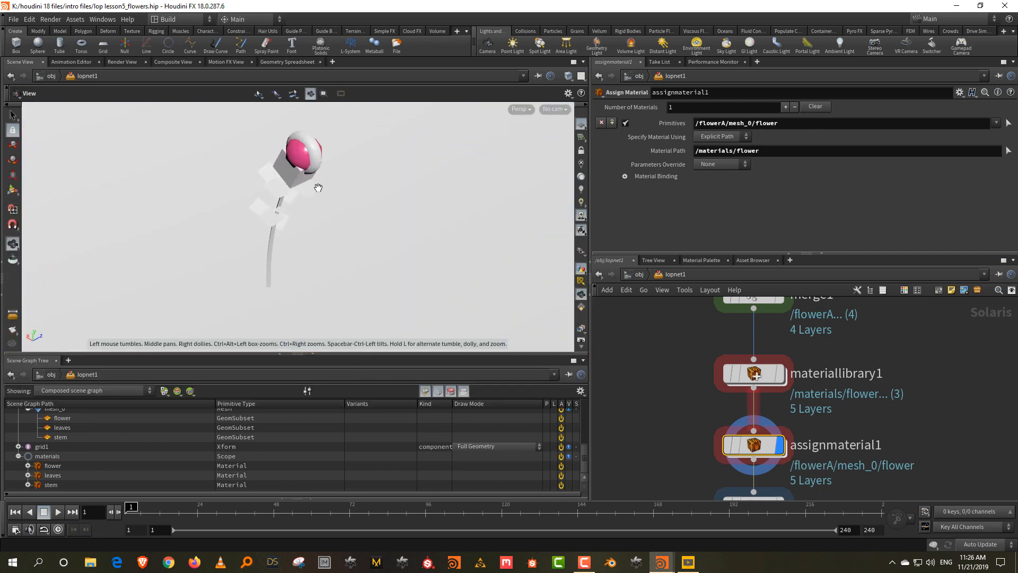
middle_click_drag(318, 189, 312, 221, "alt")
left_click_drag(311, 202, 351, 195, "alt")
middle_click_drag(323, 216, 350, 178, "alt")
left_click_drag(349, 178, 318, 193, "alt")
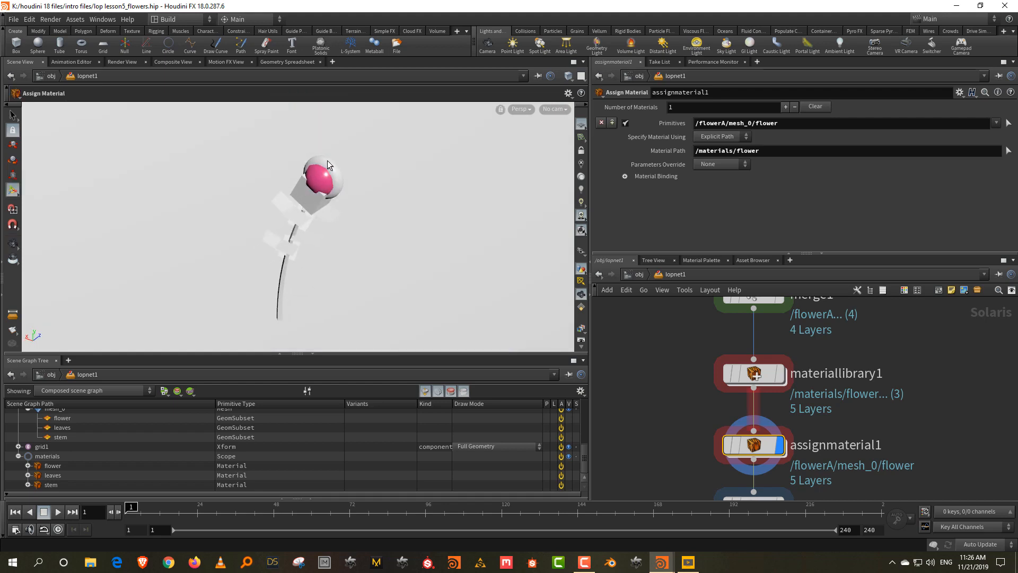
Change the flower assignment's primitives path to the wildcard pattern /flower*/mesh_0/flower
left_click(722, 123)
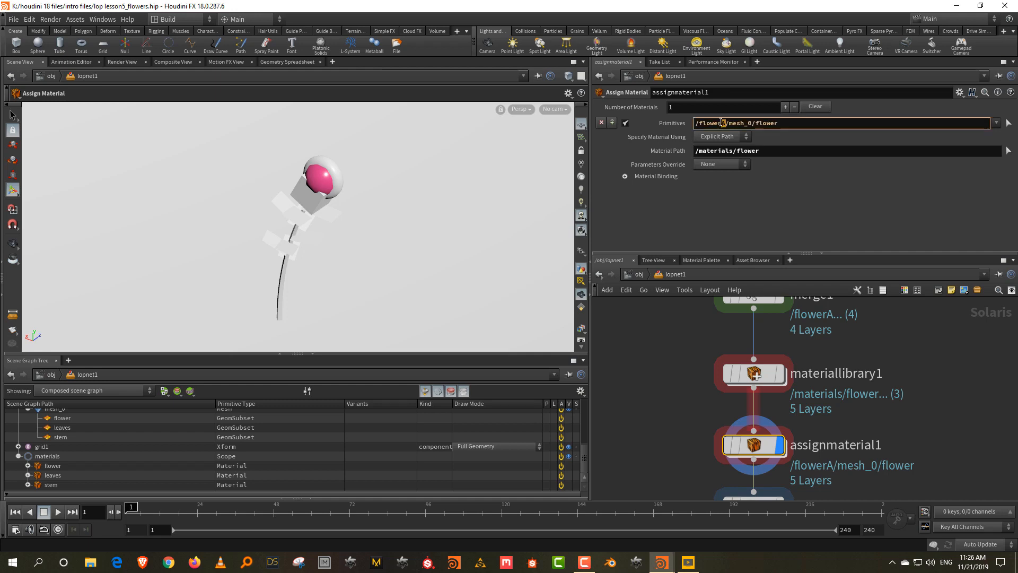
key("Delete")
type("*")
key("Return")
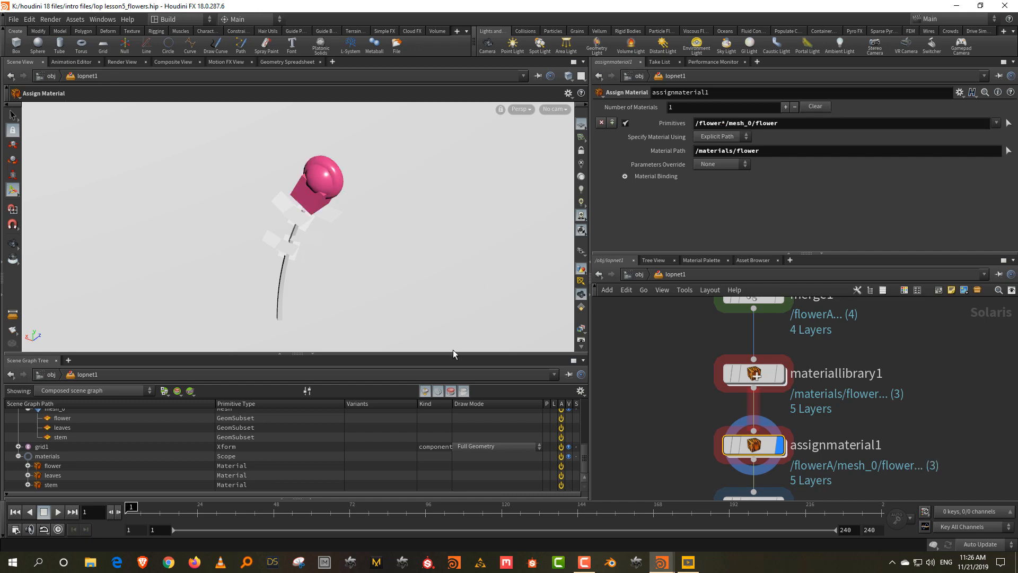
Add two more material entries to assignmaterial1
left_click_drag(454, 353, 463, 325)
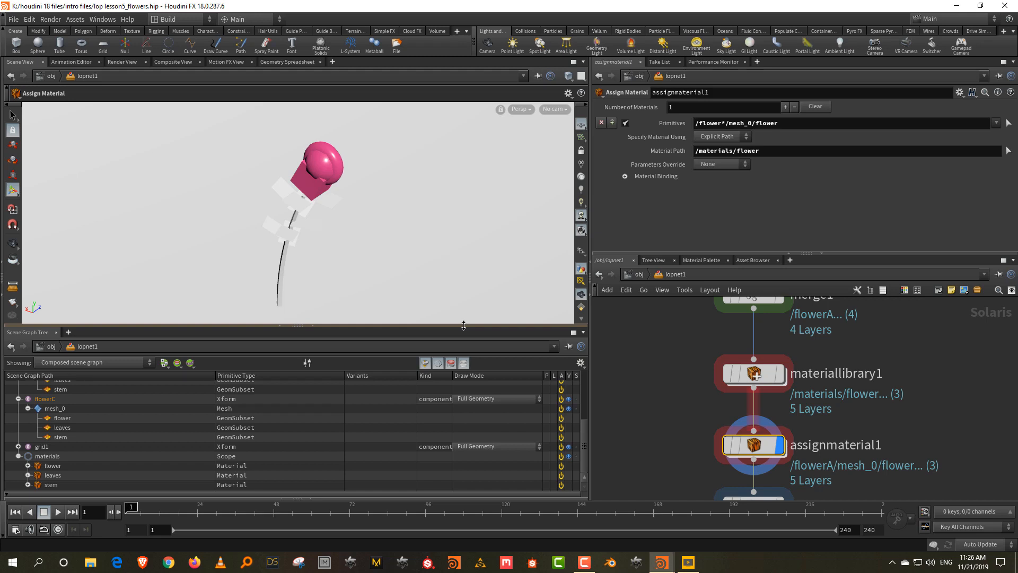
left_click(786, 106)
left_click(786, 107)
scroll(854, 177, "down", 3)
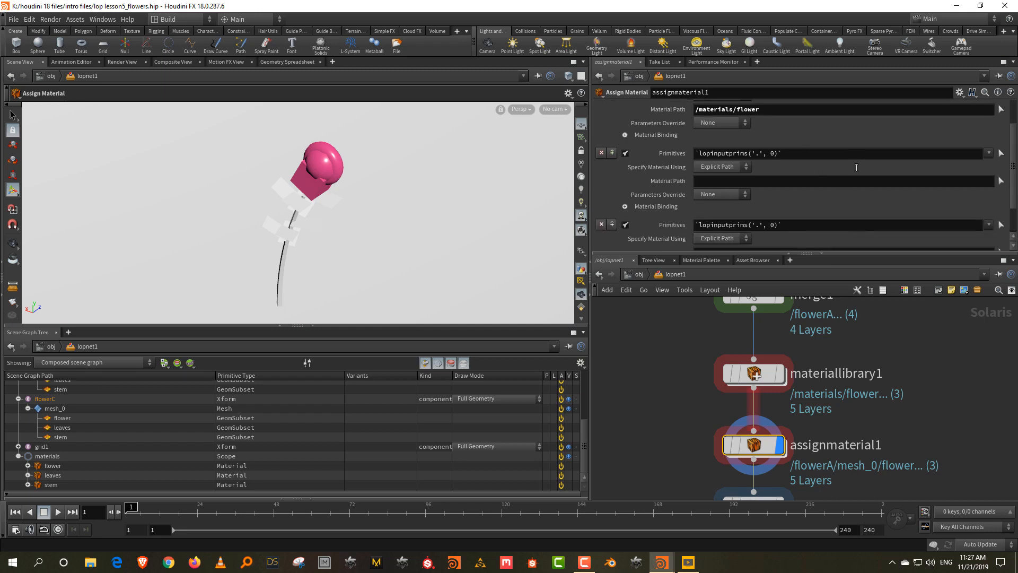
Set the third entry's primitives to /flowerA/mesh_0/leaves and the second entry's primitives to /flowerA/mesh_0/stem
scroll(106, 420, "up", 4)
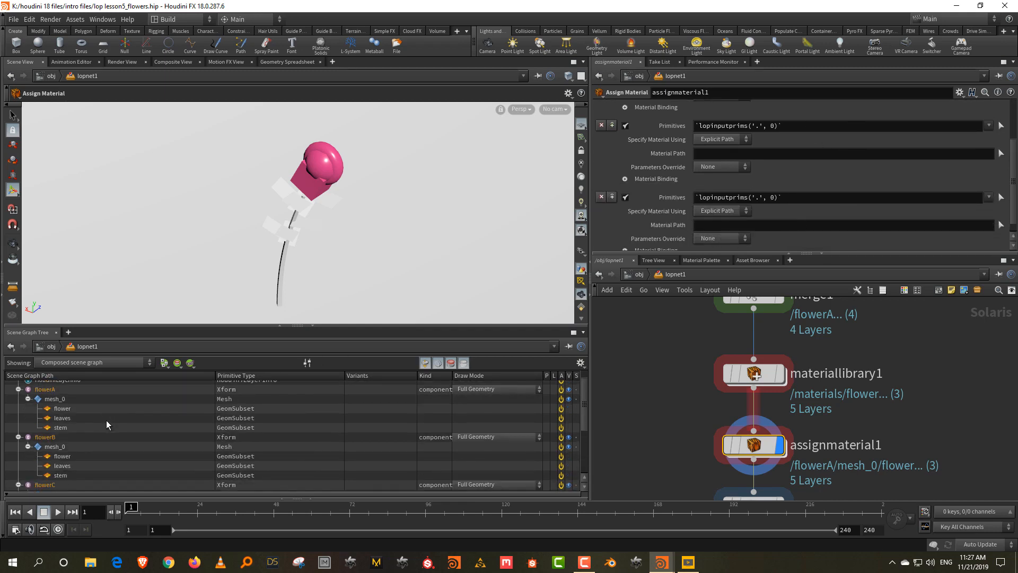
left_click_drag(62, 433, 828, 201)
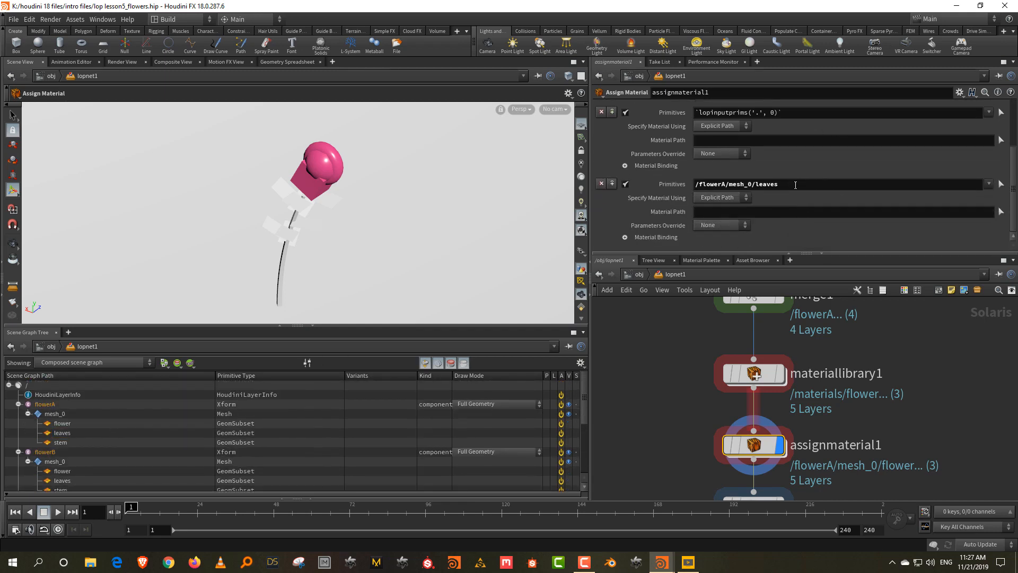
scroll(773, 187, "up", 1)
left_click_drag(62, 442, 789, 141)
Assign /materials/leaves to the leaves entry and /materials/stem to the stem entry
scroll(117, 424, "down", 3)
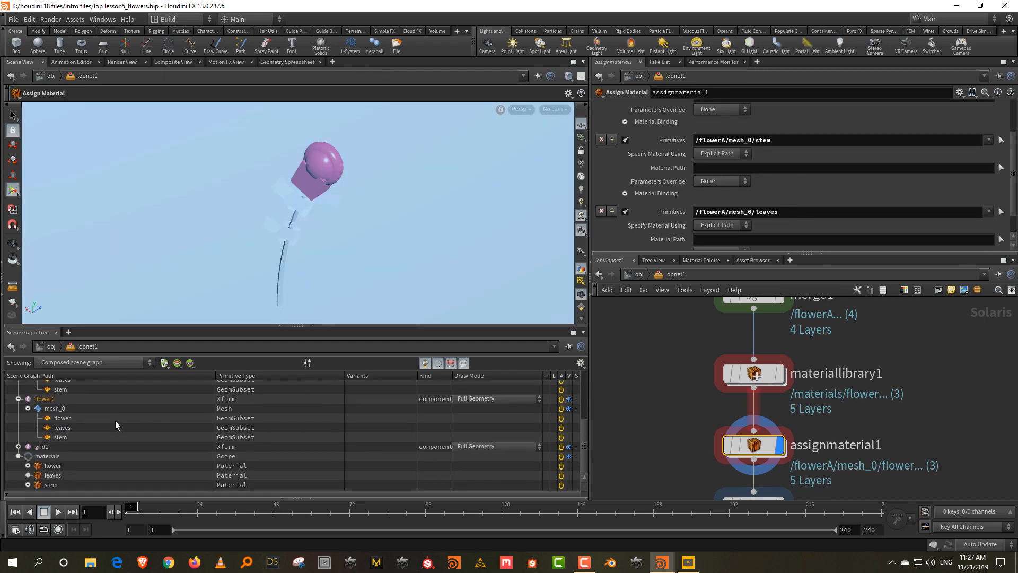
left_click_drag(52, 481, 767, 241)
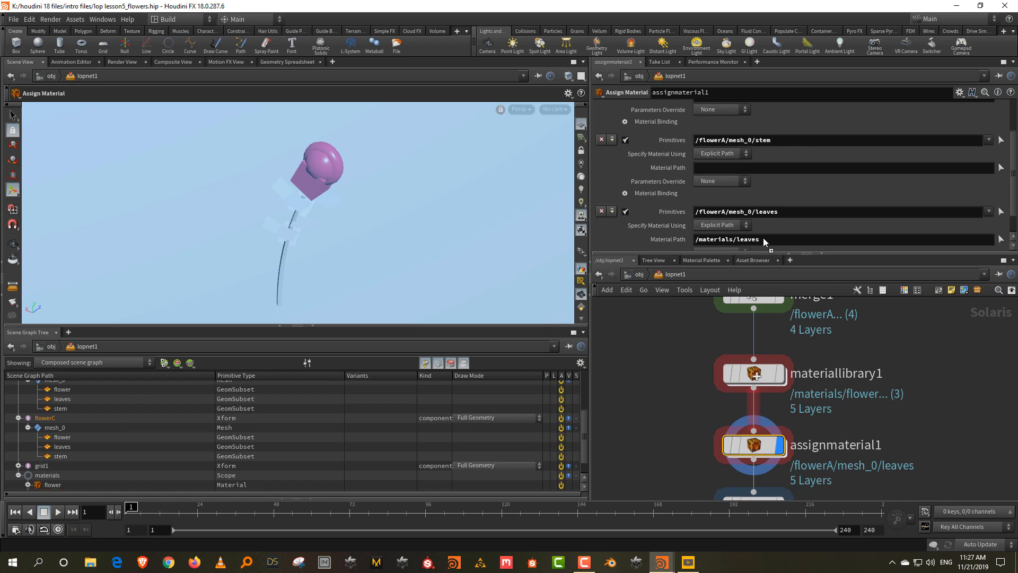
scroll(227, 464, "down", 2)
left_click_drag(49, 485, 863, 170)
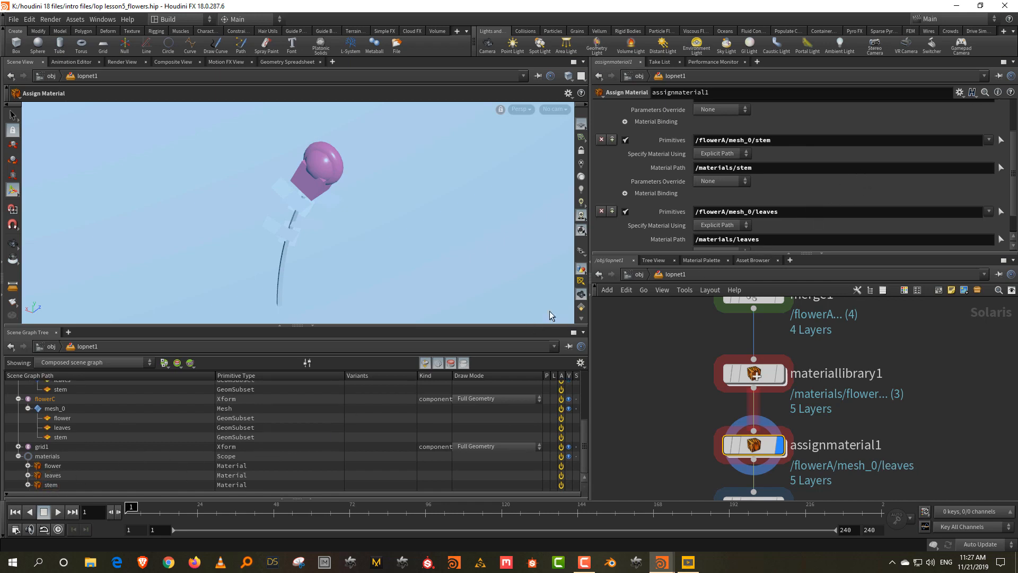
key("Escape")
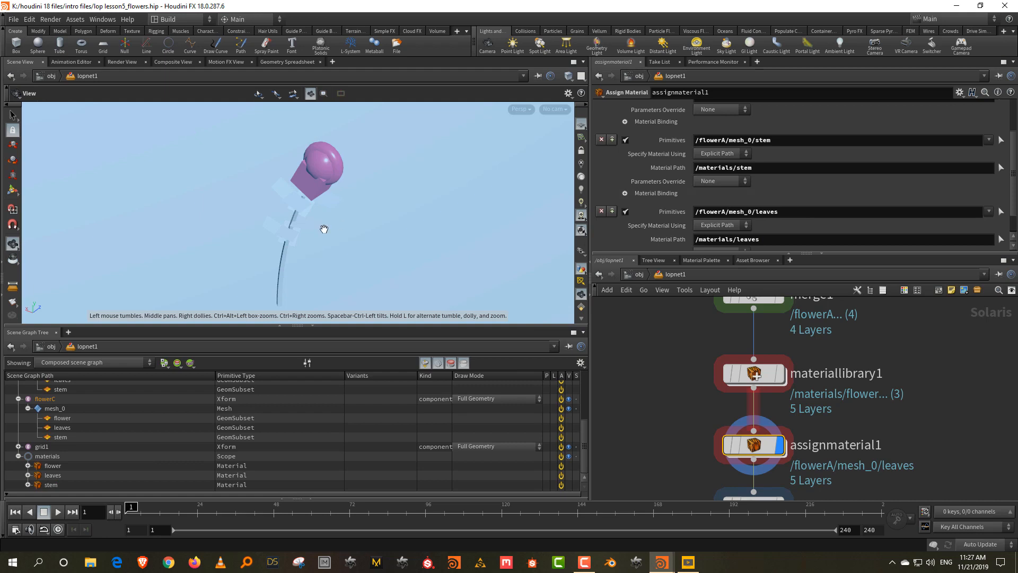
Change the stem and leaves primitives paths to the wildcard patterns /flower*/mesh_0/stem and /flower*/mesh_0/leaves
left_click(724, 139)
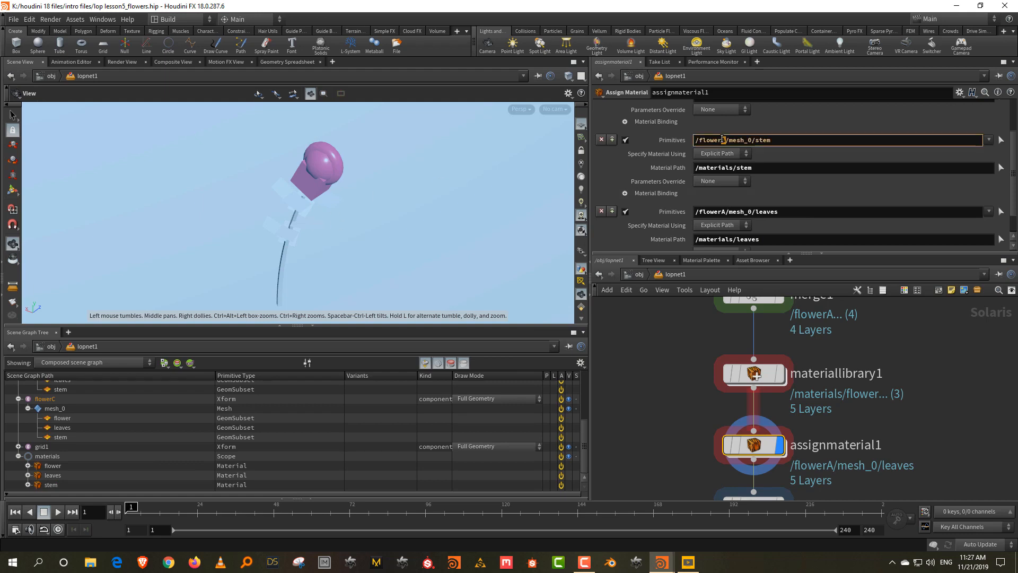
type("*")
key("Return")
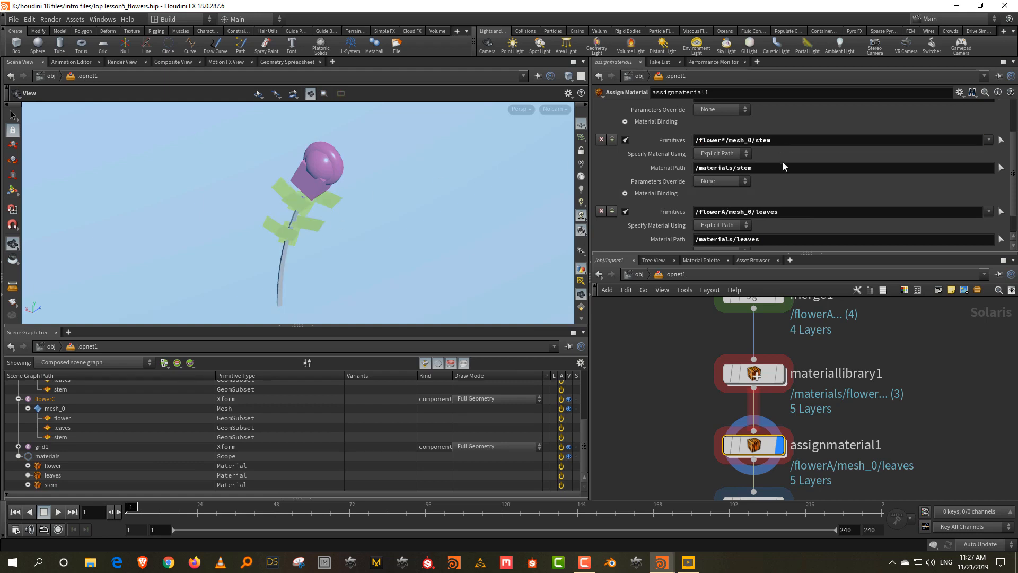
left_click_drag(726, 212, 722, 211)
type("*")
key("Return")
left_click_drag(403, 202, 313, 194)
right_click_drag(313, 194, 309, 192)
Display instancetopoints1 and inspect the coloured flower field in an enlarged viewport
middle_click_drag(836, 428, 847, 308)
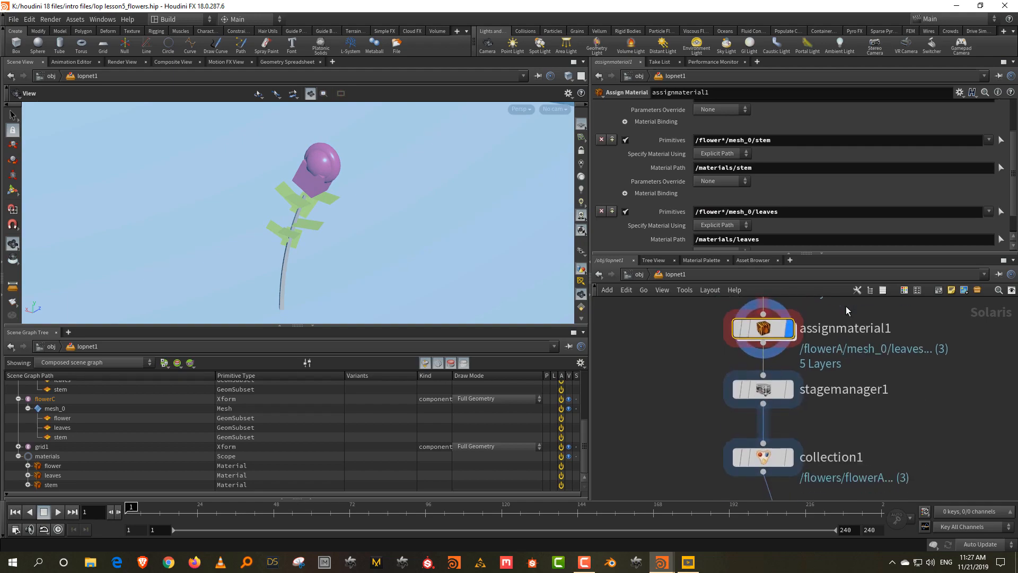
middle_click_drag(828, 408, 827, 294)
left_click(788, 424)
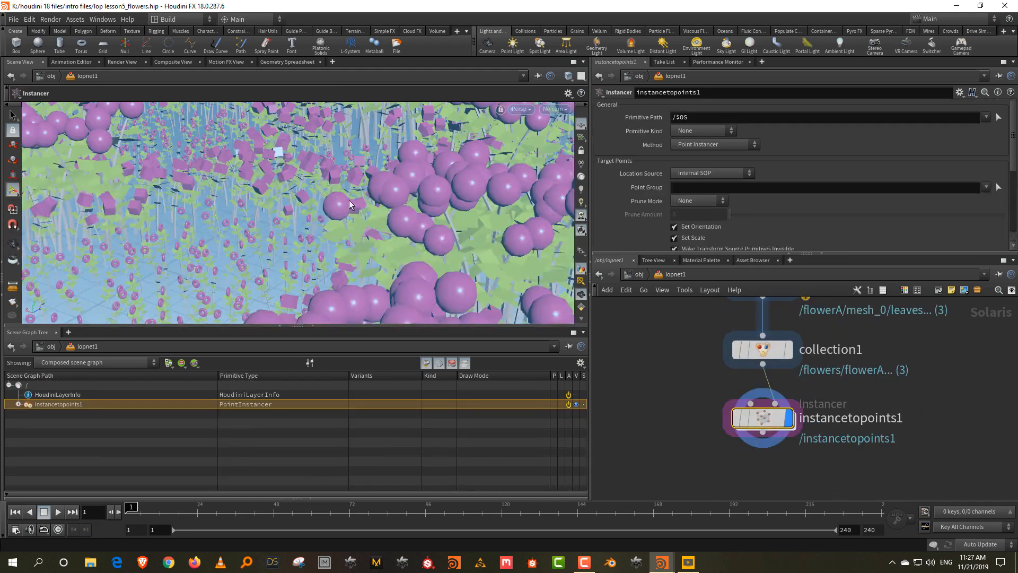
left_click_drag(347, 205, 345, 182)
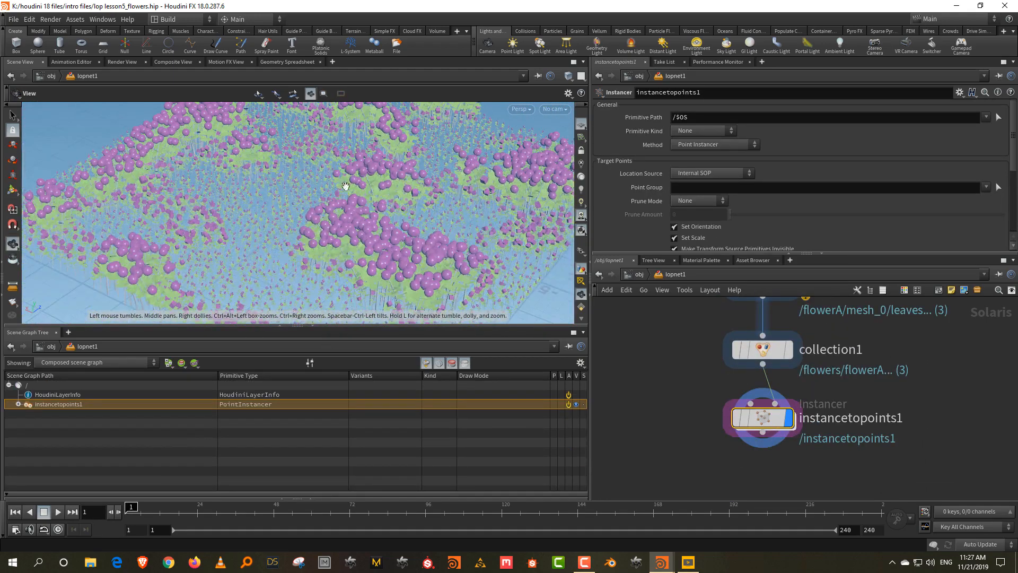
left_click(311, 327)
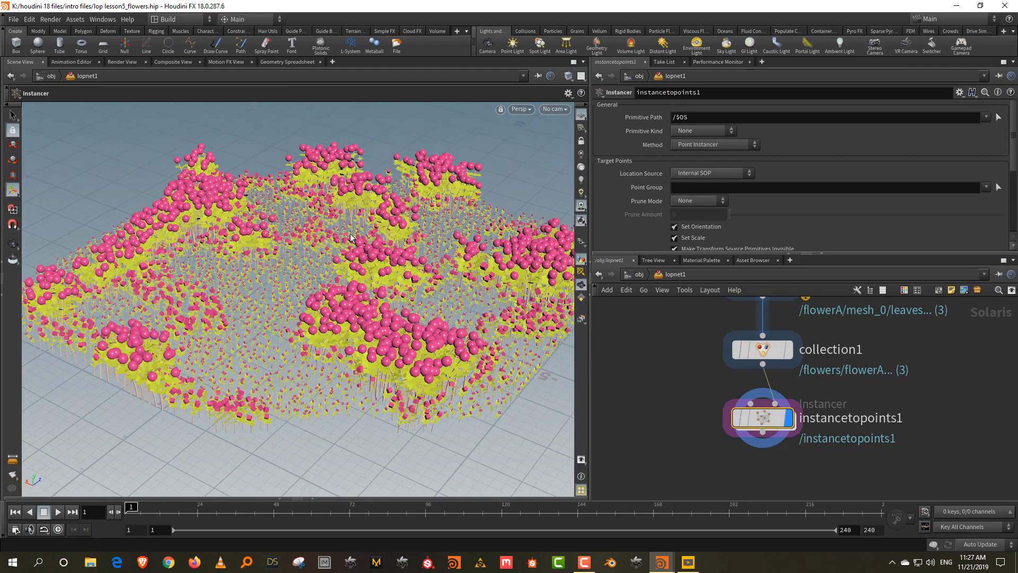
key("space")
left_click_drag(352, 240, 377, 241)
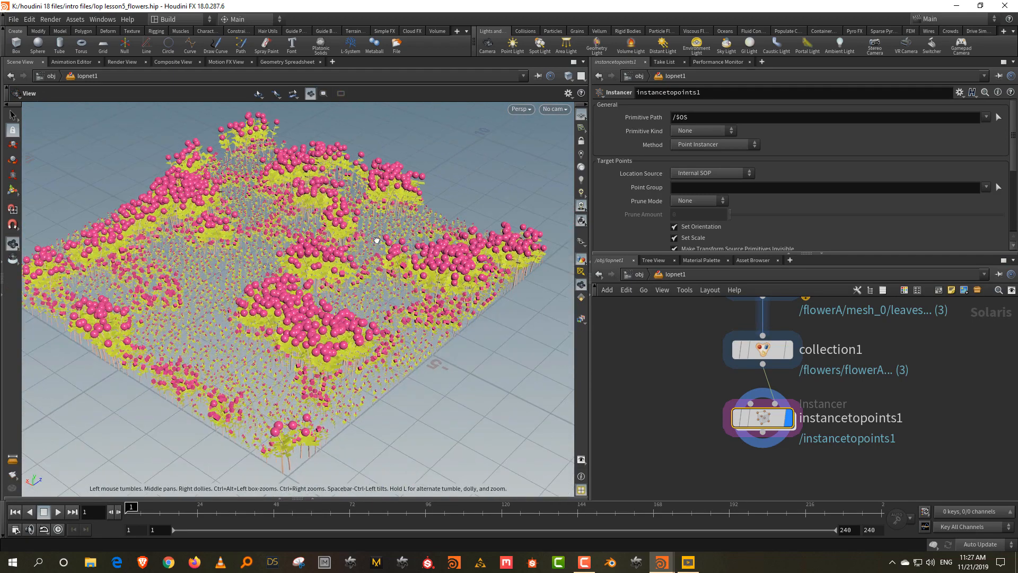
Cut the connection from grid1 to merge1
middle_click_drag(939, 373, 896, 474)
middle_click_drag(897, 386, 886, 445)
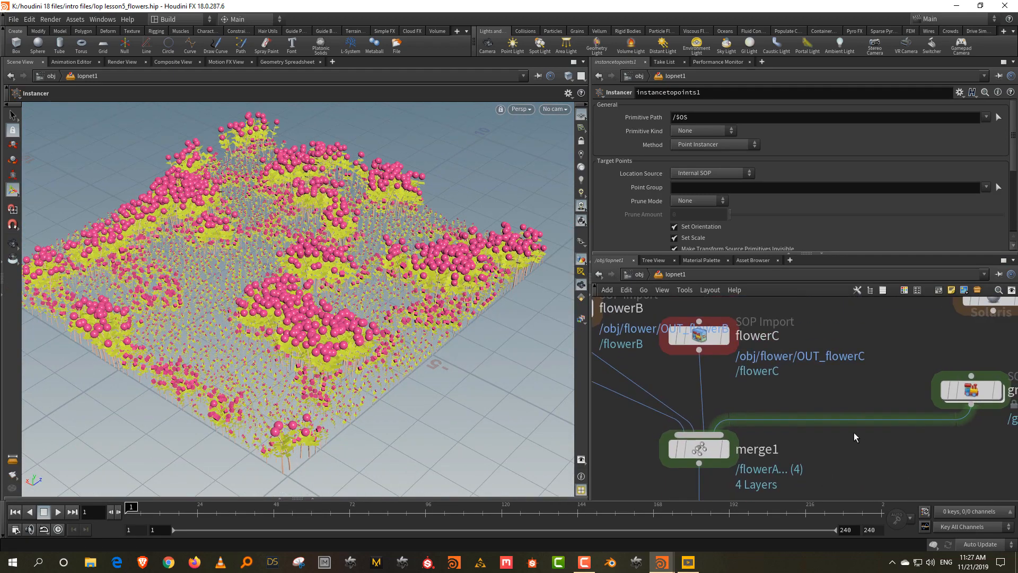
scroll(870, 345, "down", 2)
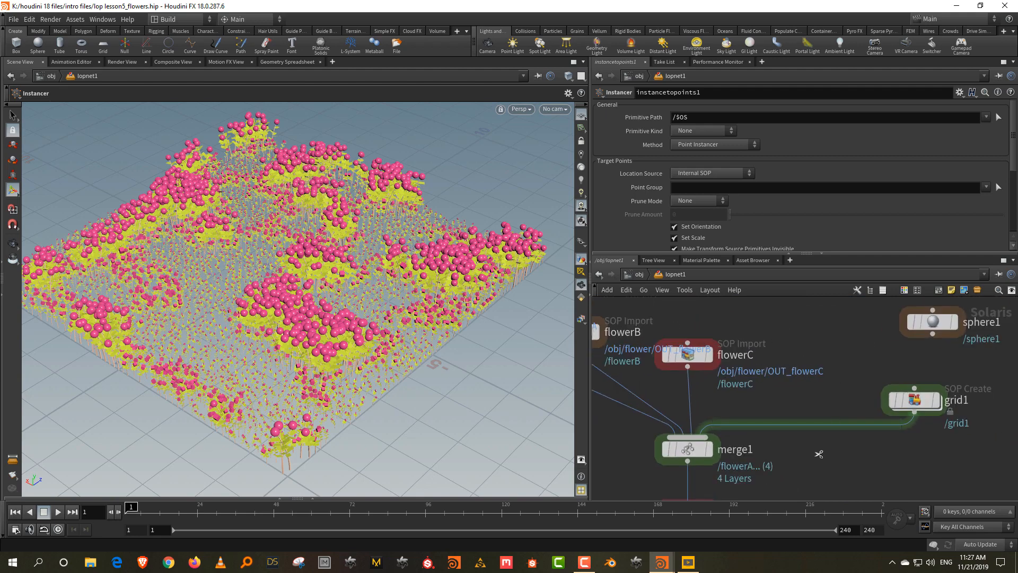
key("y")
left_click_drag(809, 385, 827, 442)
middle_click_drag(851, 437, 769, 334)
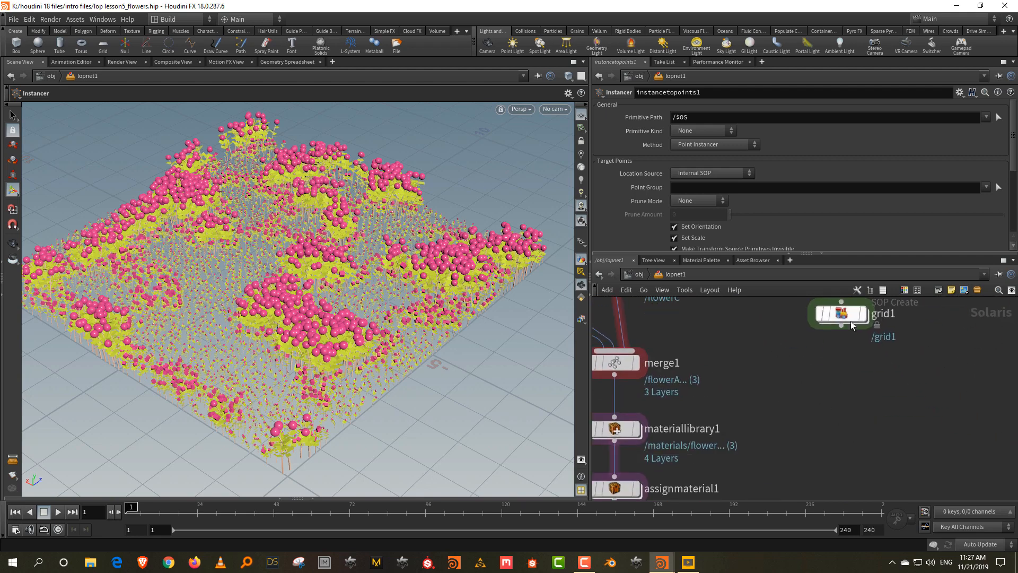
Move the grid1 node further down the network, beside the main flower node chain
left_click_drag(852, 322, 902, 466)
middle_click_drag(840, 488, 905, 326)
scroll(904, 326, "down", 3)
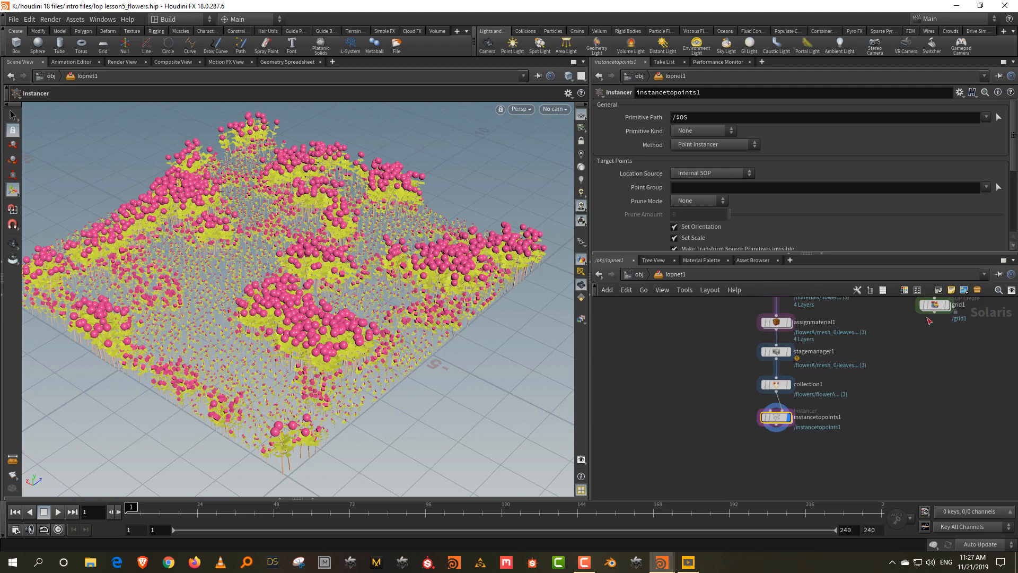
Place grid1 beside the instancer and connect it to the first input of instancetopoints1
left_click_drag(938, 303, 663, 380)
scroll(781, 416, "up", 2)
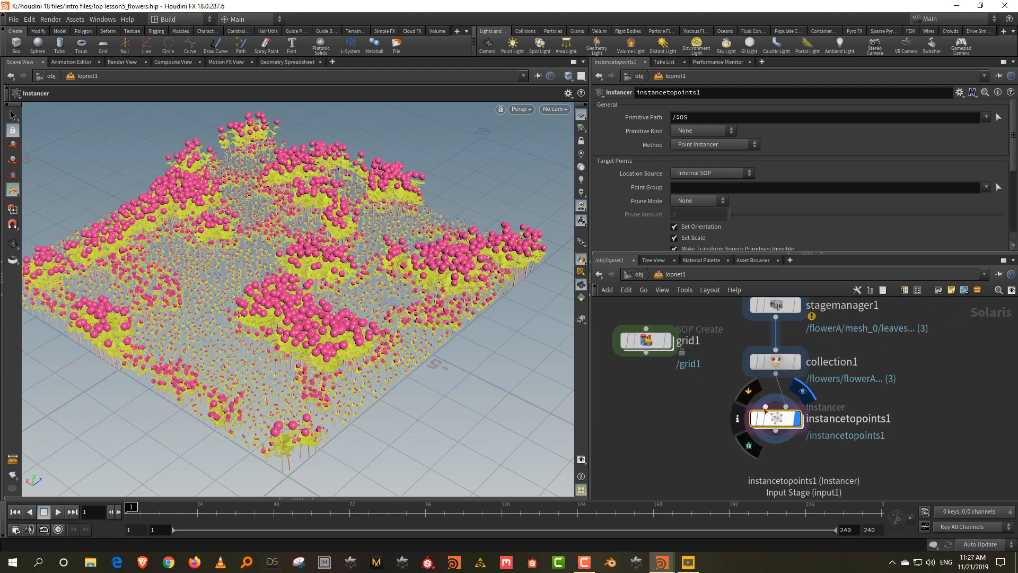
left_click_drag(778, 420, 733, 443)
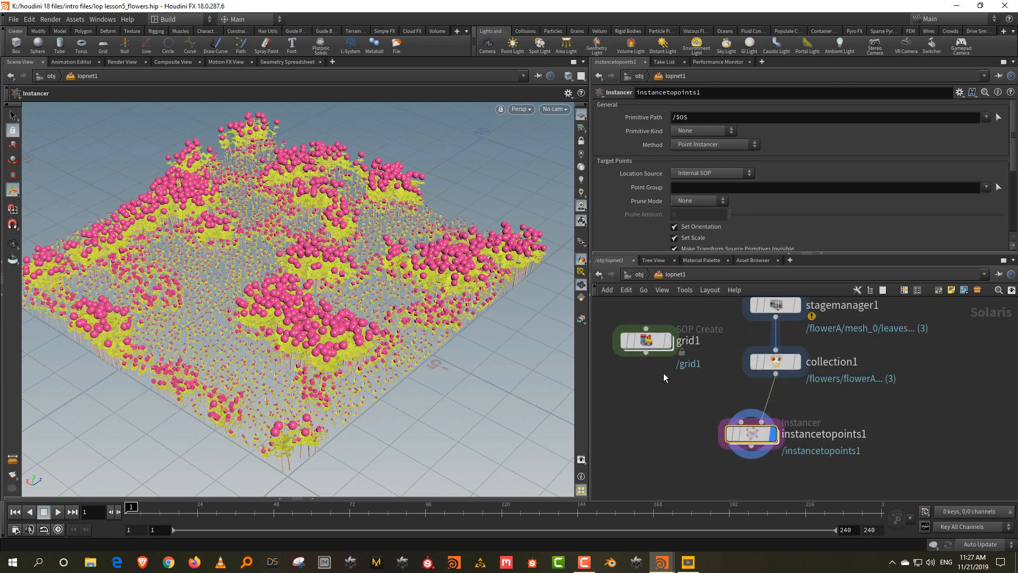
left_click_drag(646, 352, 741, 421)
Set the uniform scale of grid1 to 1.7
left_click(645, 340)
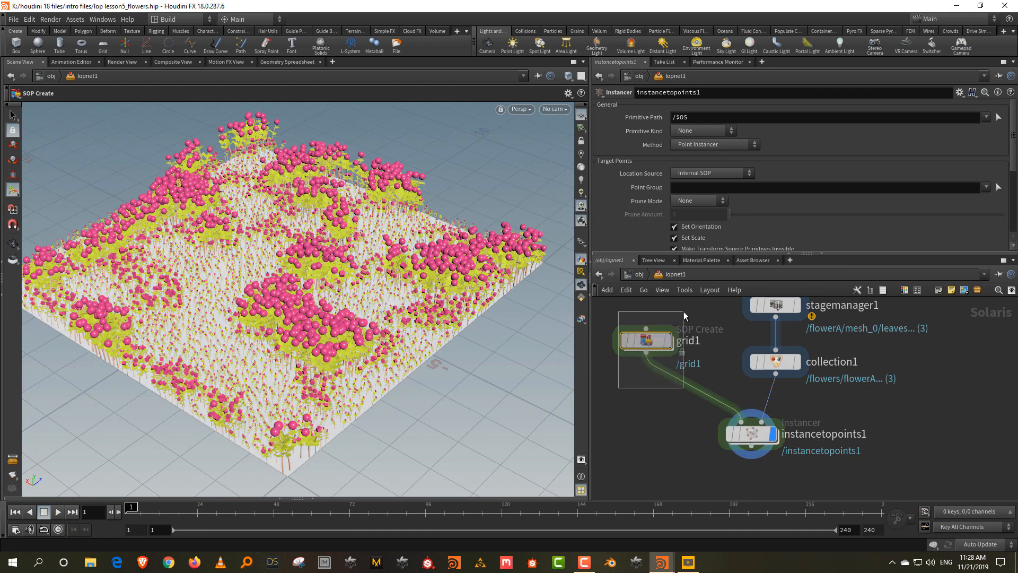
scroll(662, 194, "down", 3)
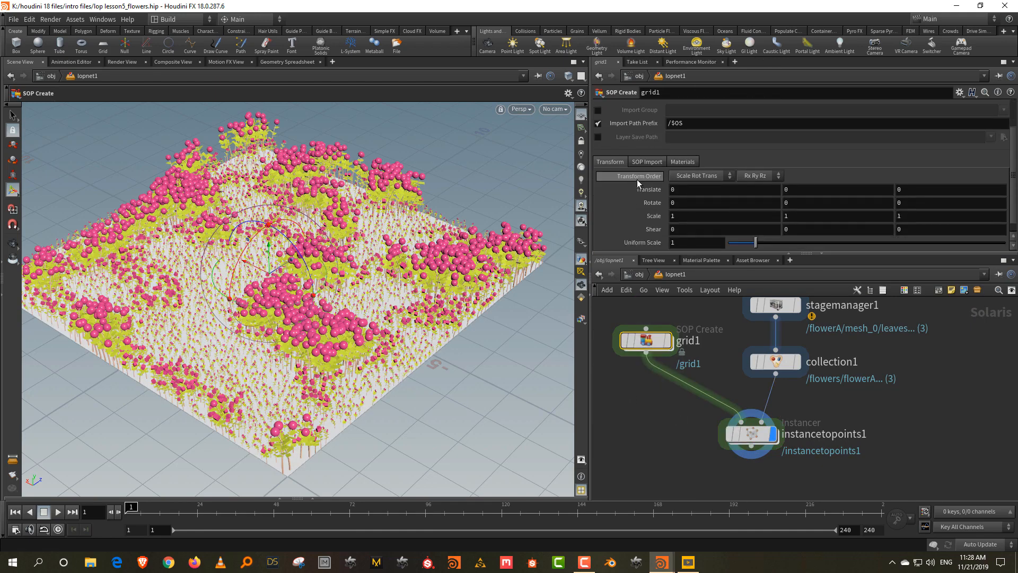
left_click(775, 244)
Add a Dome Light node directly below instancetopoints1 in the network
middle_click_drag(915, 427, 920, 365)
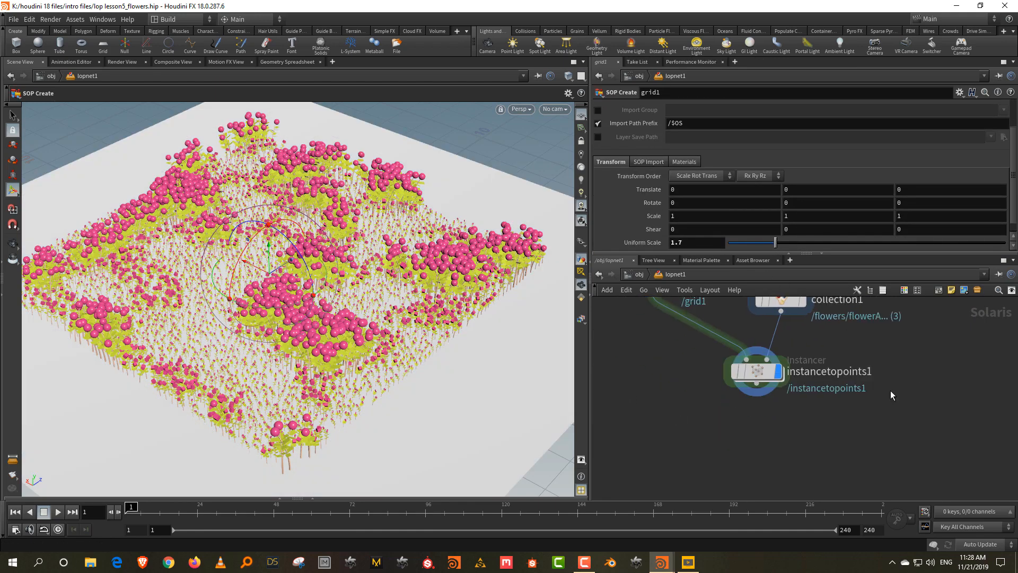
key("Tab")
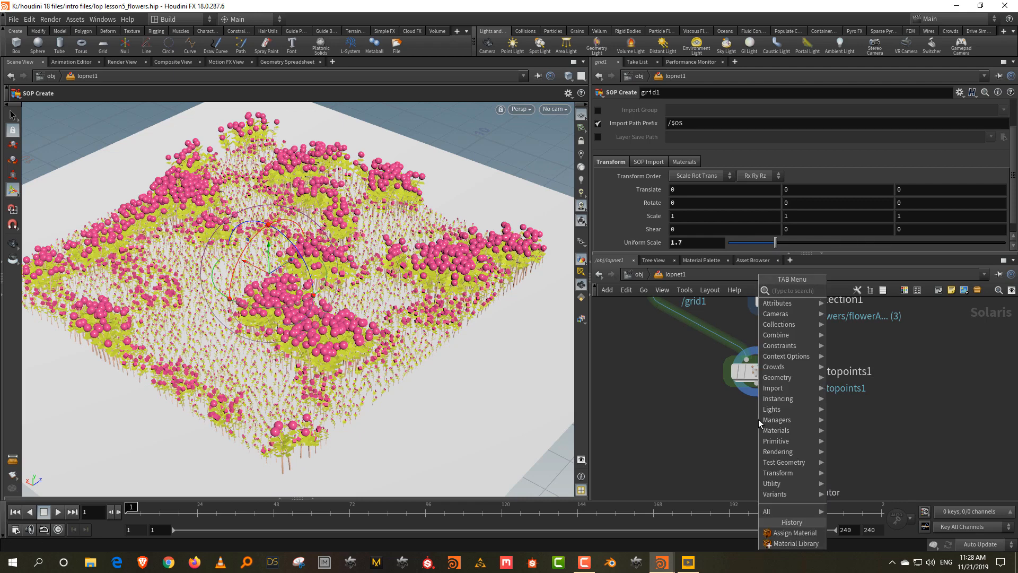
type("dom")
key("Return")
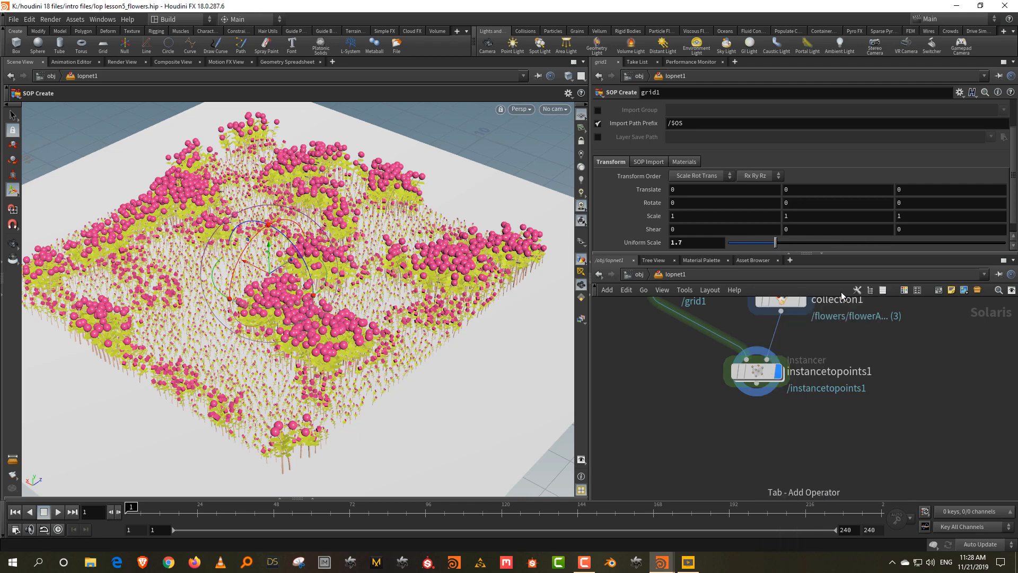
left_click(748, 447)
Try veranda_1k.hdr as the dome light's texture and replace it with Volume_3.hdr from the recent files
left_click(661, 136)
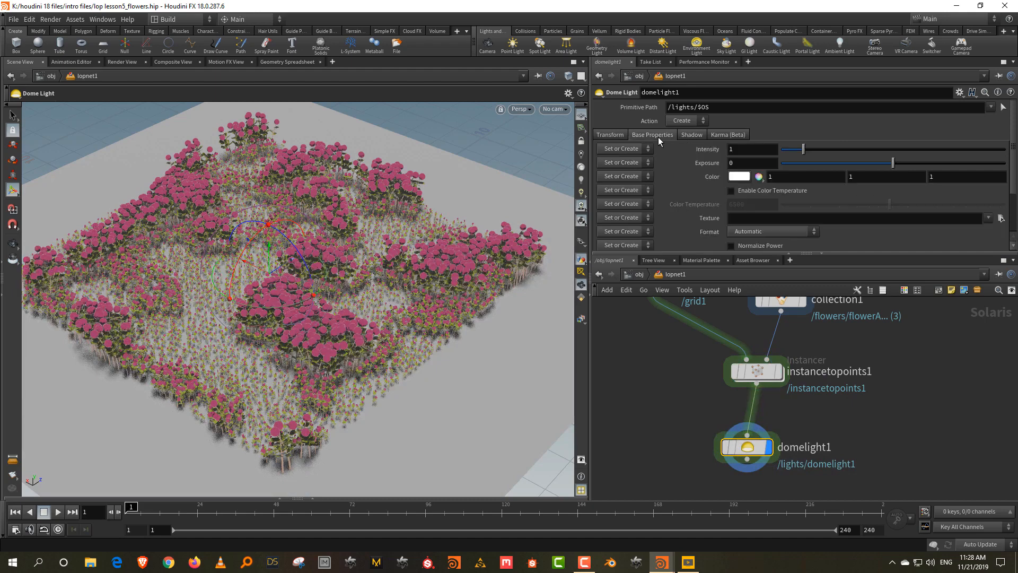
left_click(987, 218)
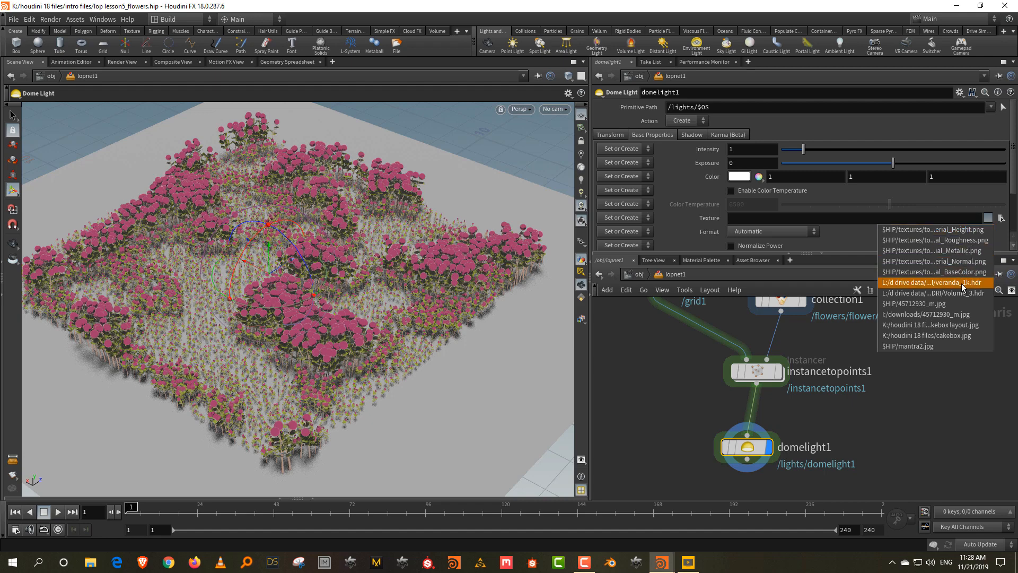
left_click(962, 283)
left_click(987, 218)
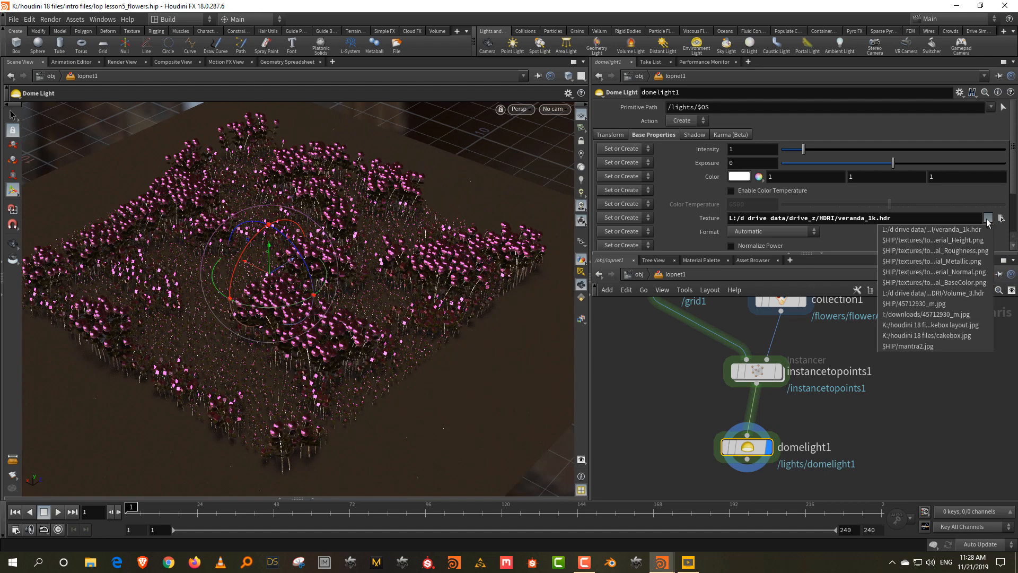
left_click(985, 293)
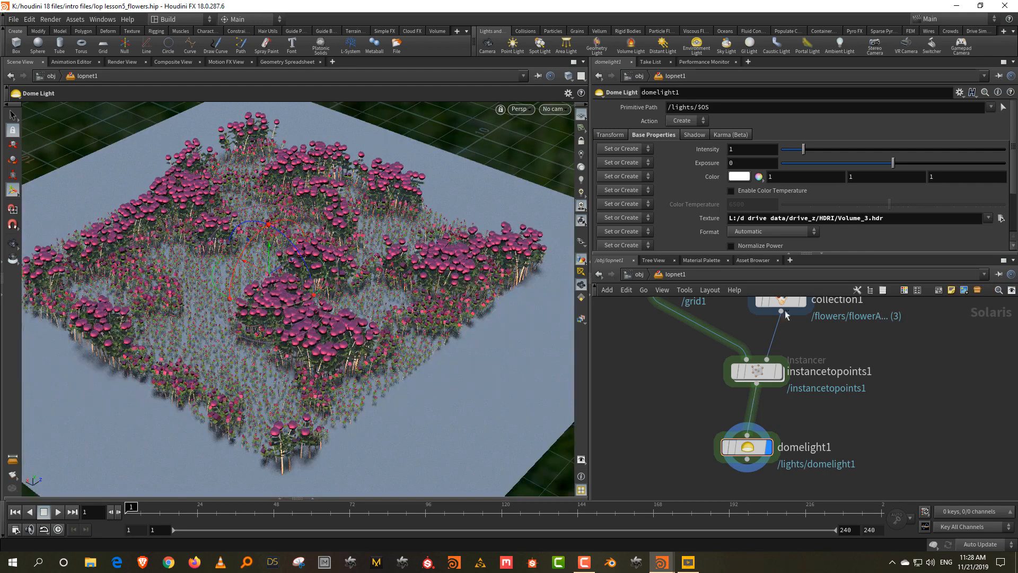
Add a Karma node below domelight1, connect domelight1 to its first input and display it
middle_click_drag(892, 426, 902, 347)
key("Tab")
type("k")
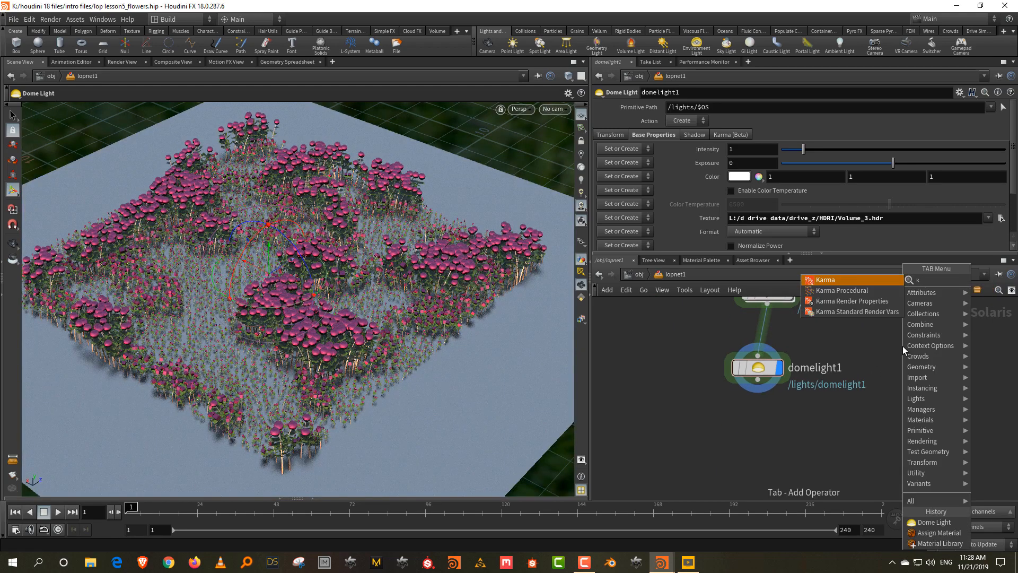
type("arm")
key("Return")
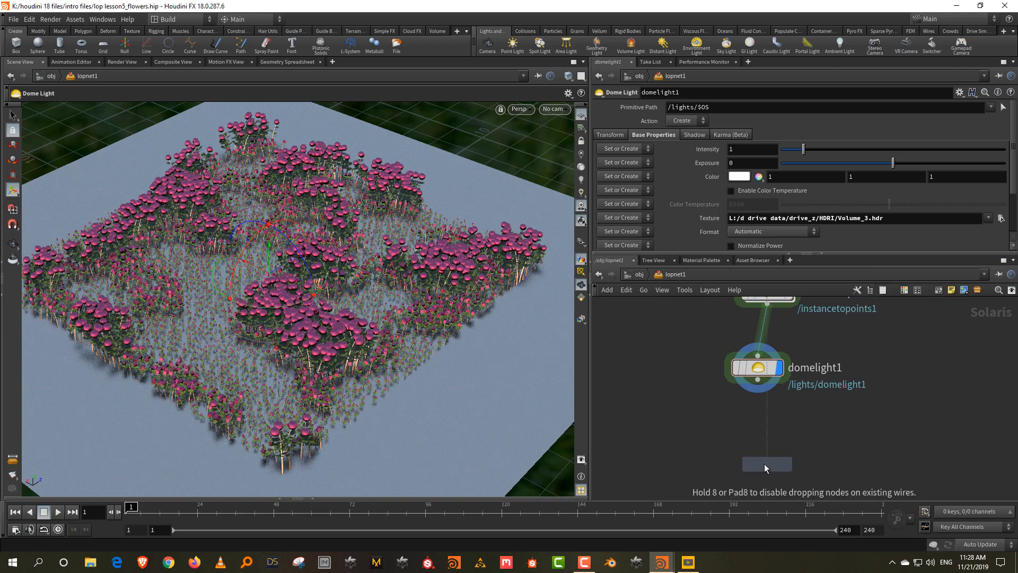
left_click(767, 462)
left_click_drag(757, 379, 758, 451)
left_click(789, 462)
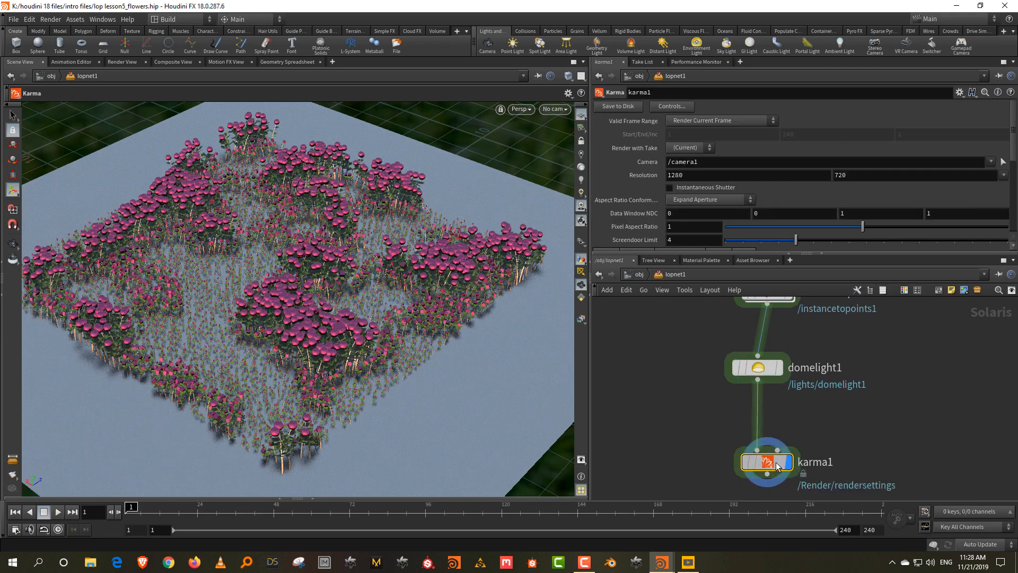
Create a new floating panel and make it a Scene View of lopnet1
left_click(98, 20)
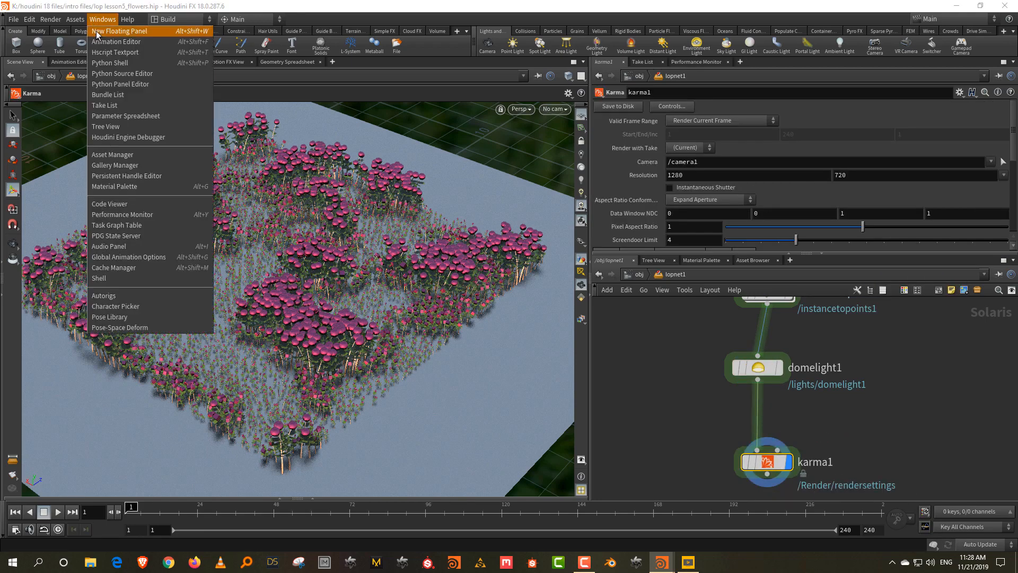
left_click(117, 31)
left_click(13, 26)
mouse_move(59, 145)
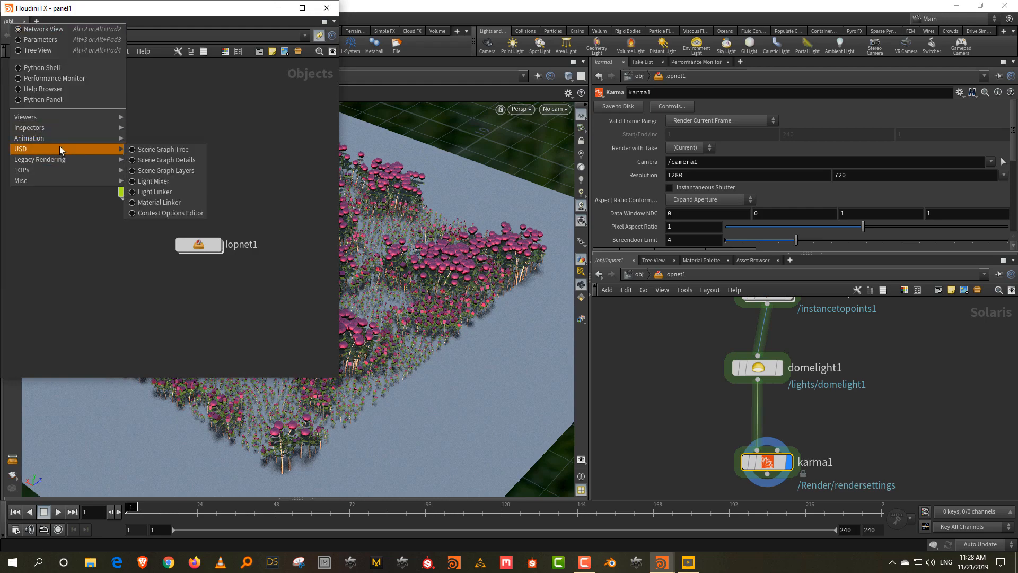
left_click(156, 152)
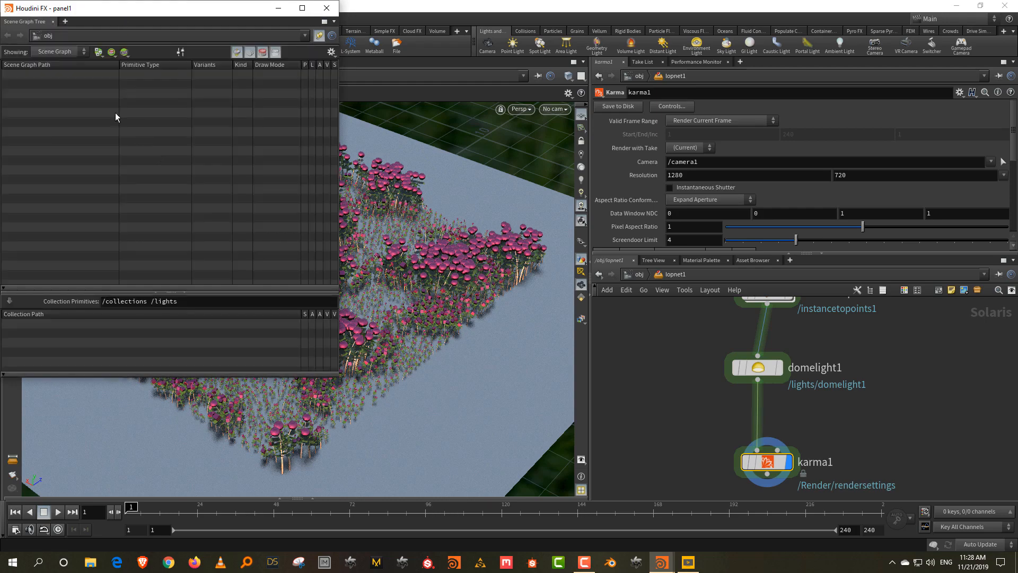
left_click(13, 22)
mouse_move(59, 115)
left_click(159, 117)
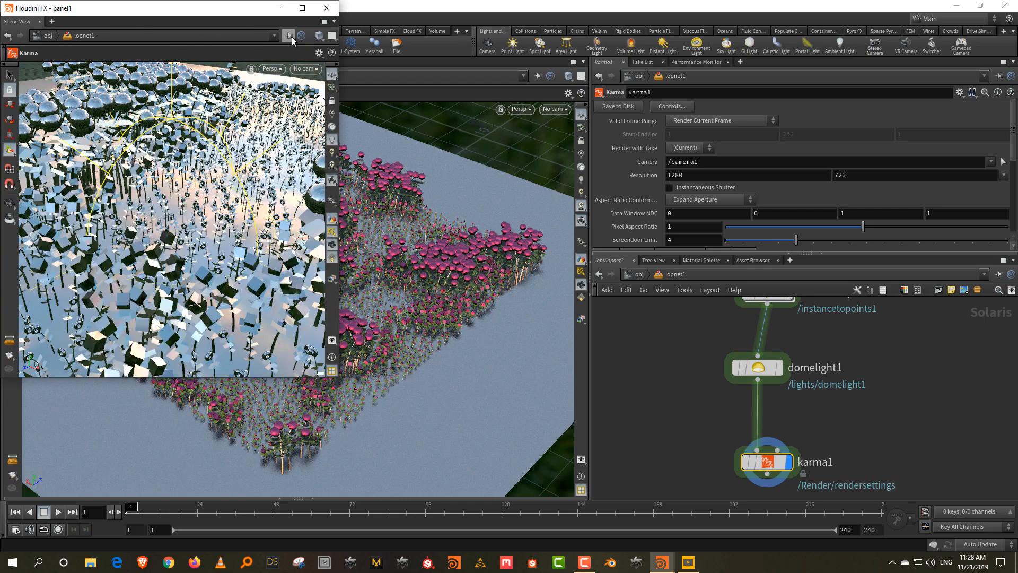
Frame the whole flower field in the floating viewport and render it with Karma (Beta)
scroll(193, 161, "down", 6, "alt")
left_click_drag(191, 178, 155, 238, "alt")
middle_click_drag(156, 238, 153, 195)
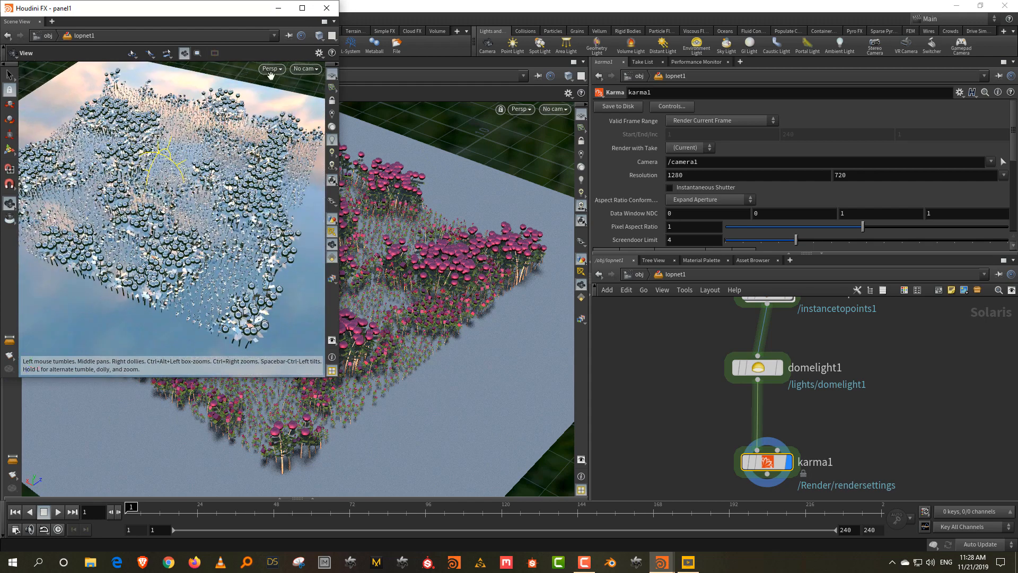
left_click(273, 70)
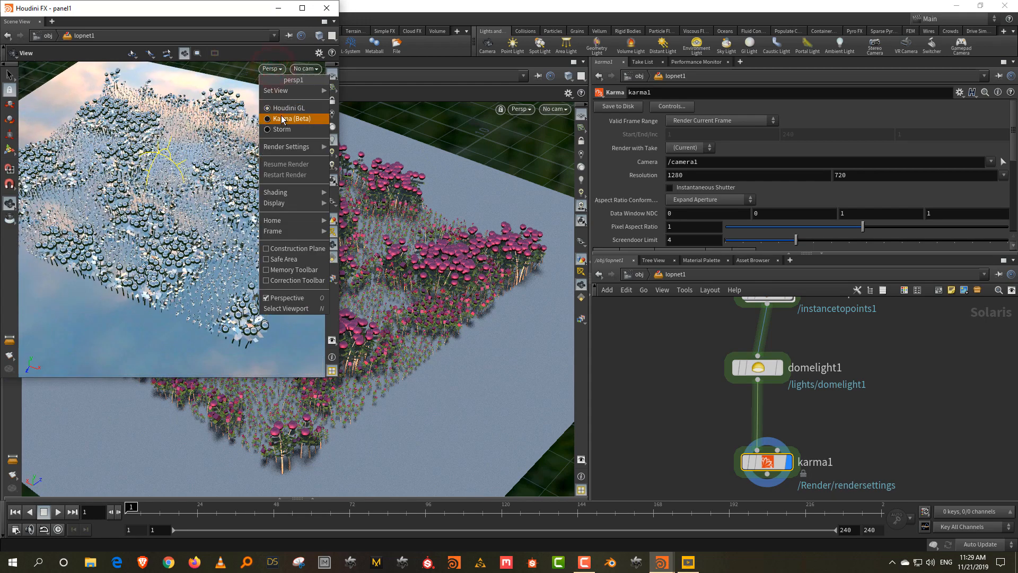
left_click(281, 116)
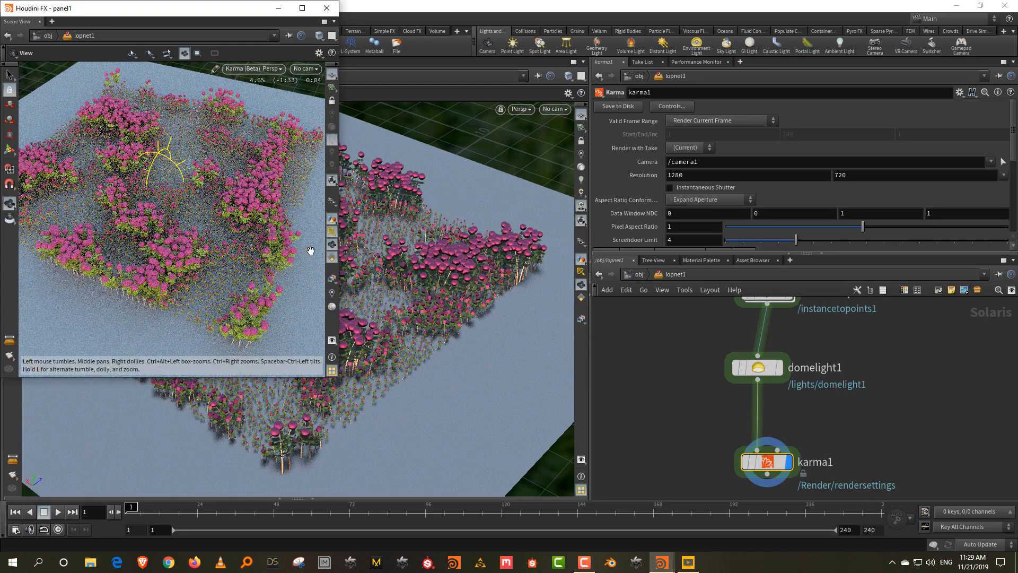
Hide the light guide in the floating viewport and inspect the Karma-rendered flower patches from closer angles
left_click(333, 232)
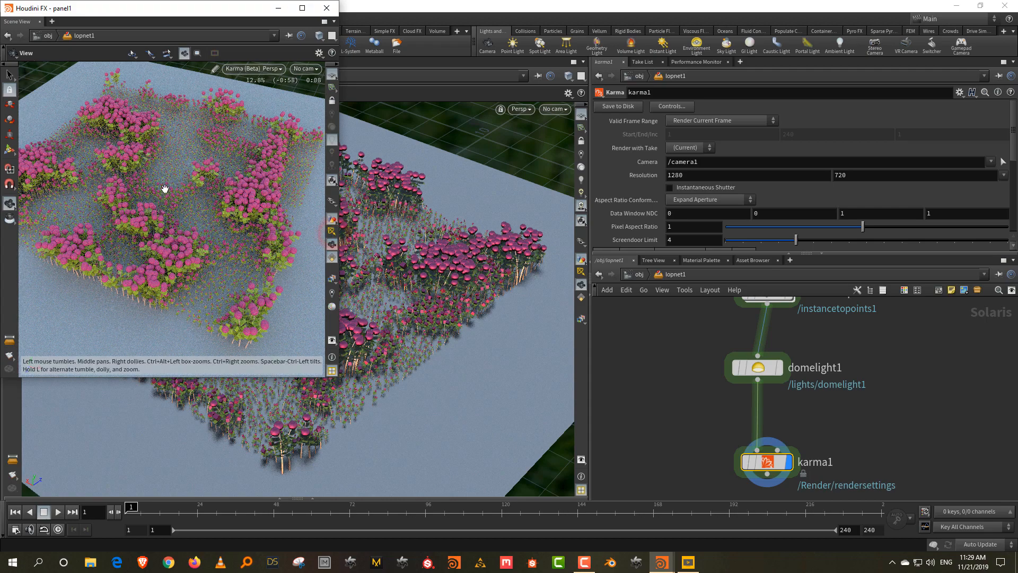
left_click_drag(151, 186, 192, 190)
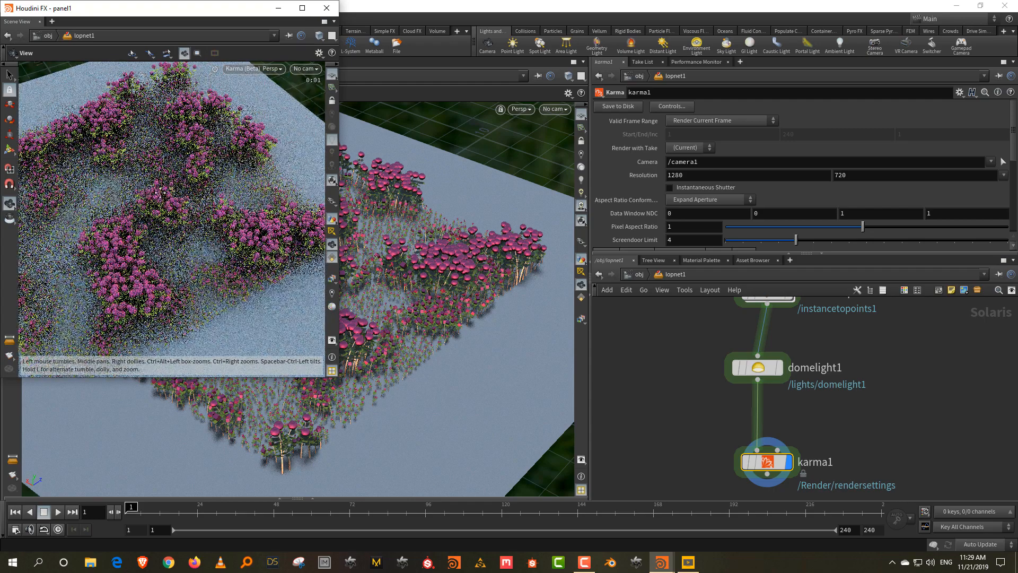
left_click_drag(185, 190, 221, 165)
right_click_drag(221, 164, 227, 130)
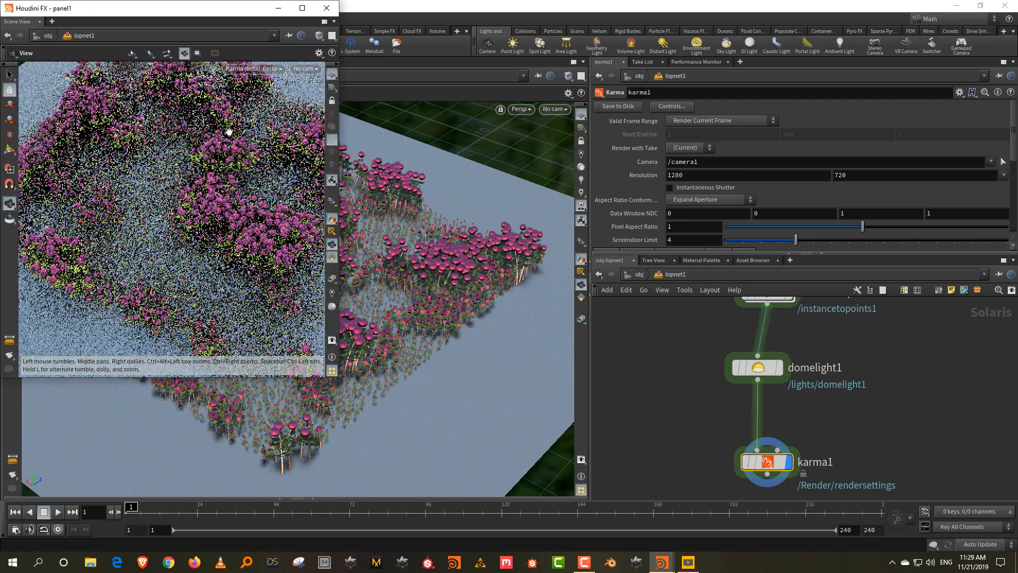
left_click(659, 393)
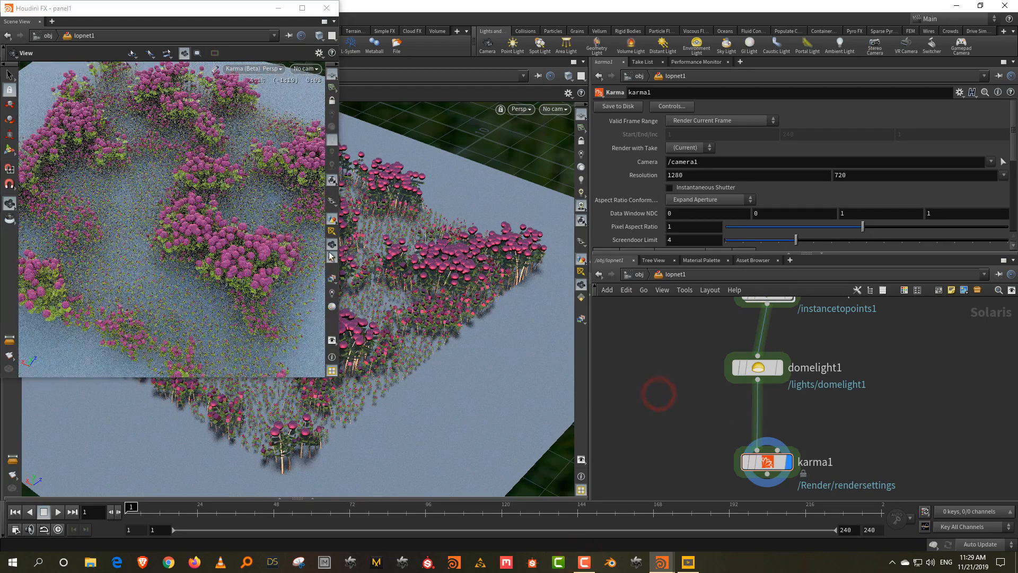
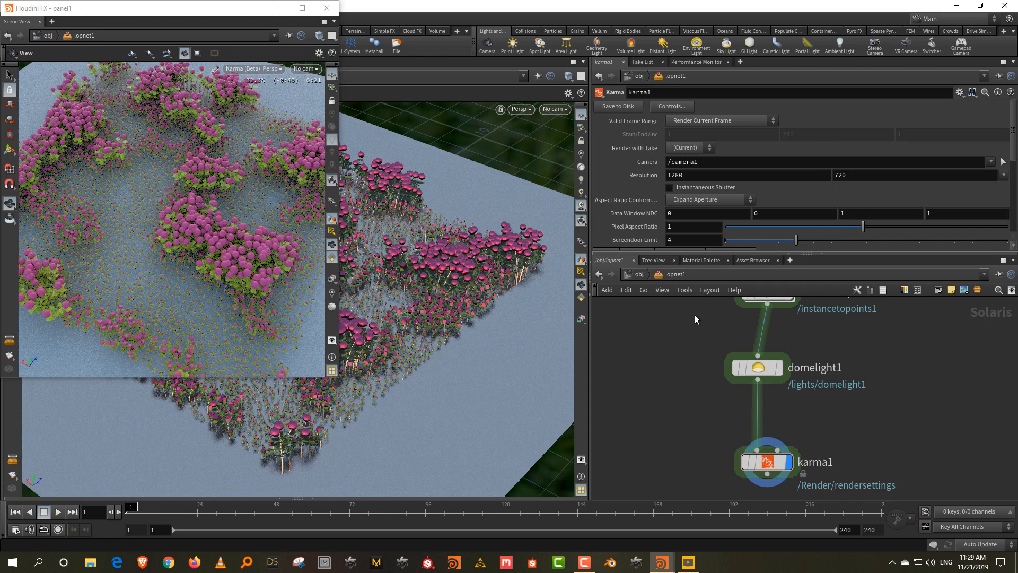
Select flowerA, flowerB and flowerC together and examine the attributes listed in their import data
scroll(689, 349, "down", 8)
scroll(686, 383, "up", 6)
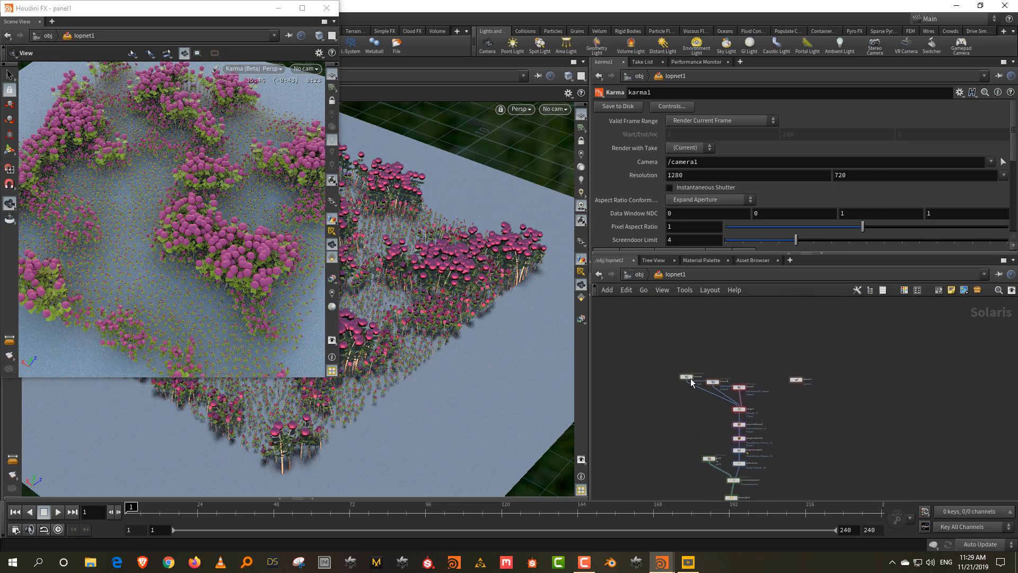
left_click_drag(648, 347, 854, 431)
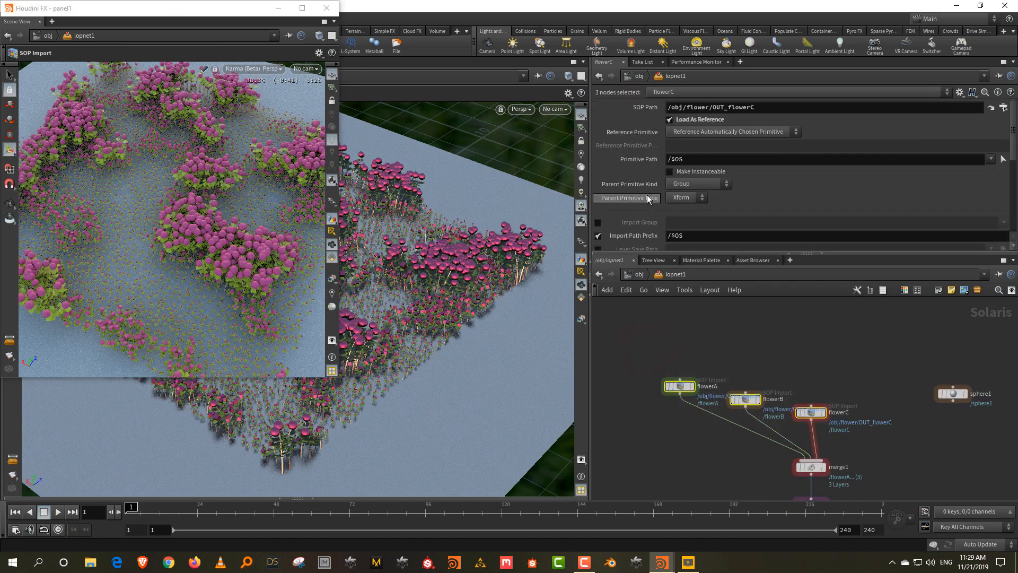
scroll(737, 208, "down", 5)
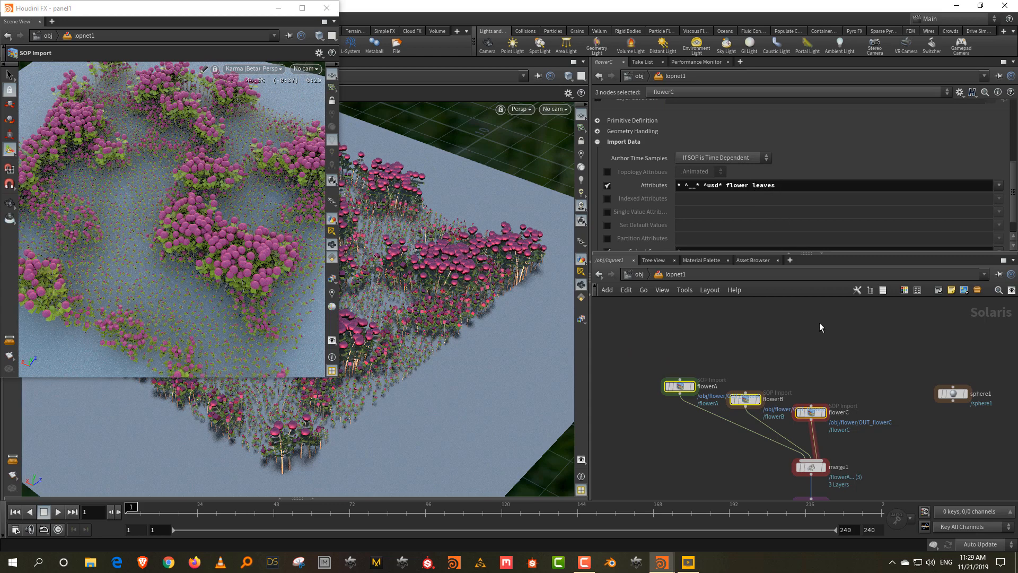
left_click(827, 342)
middle_click_drag(879, 437, 867, 364)
Return the floating viewport to Houdini GL and go inside materiallibrary1
left_click(257, 69)
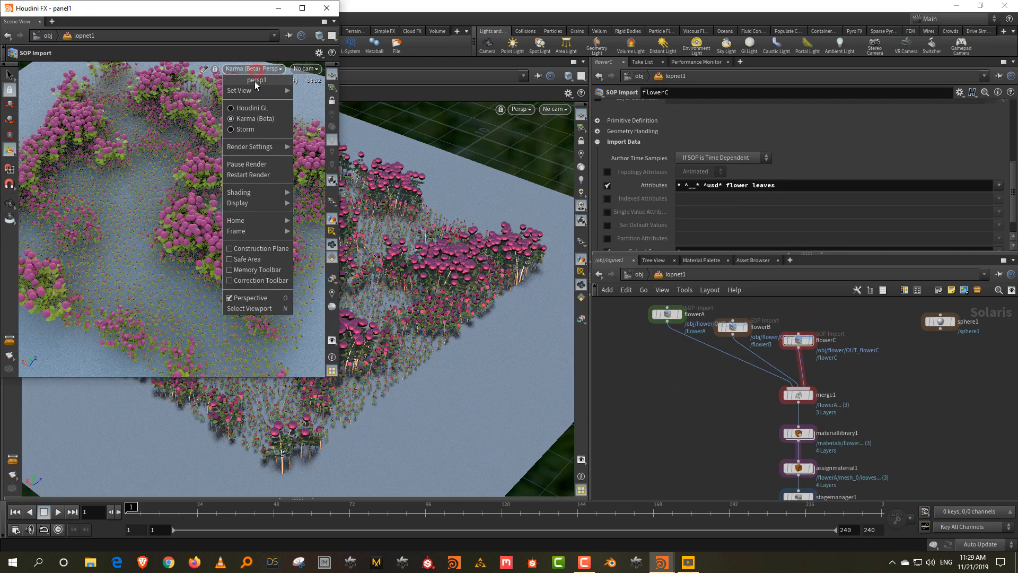
left_click(249, 108)
middle_click_drag(849, 437, 816, 371)
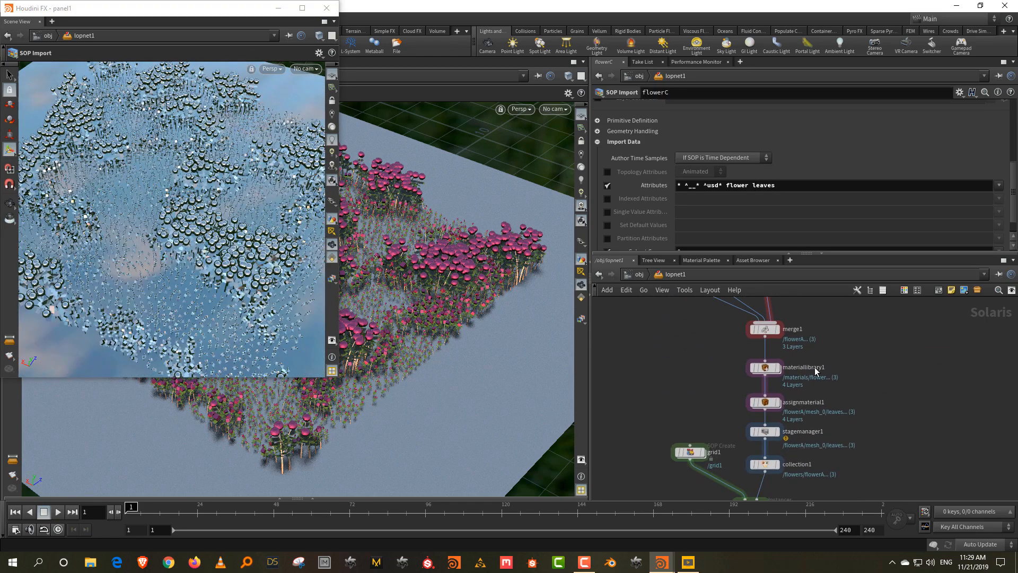
left_click(765, 368)
double_click(765, 367)
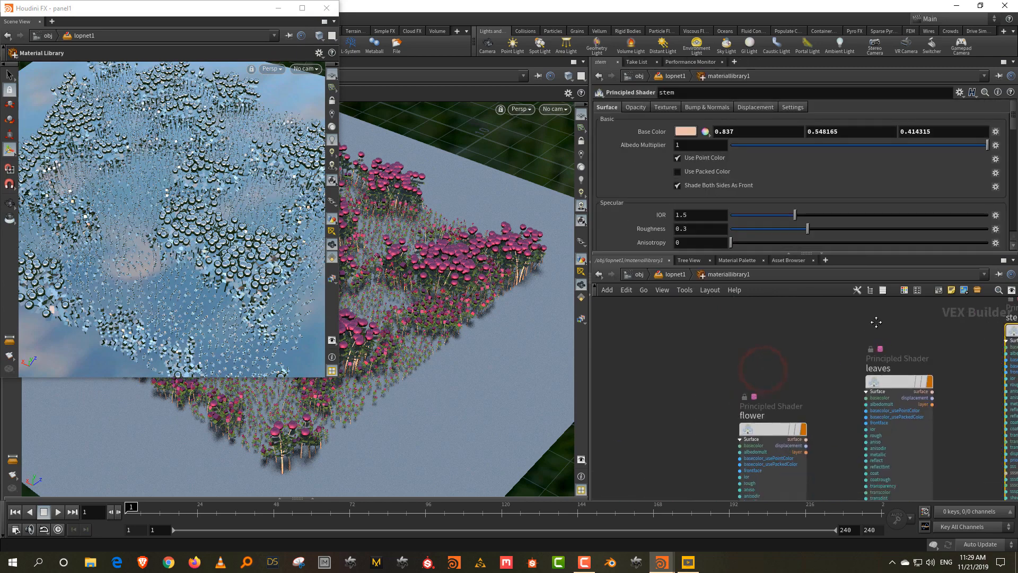
Add a Bind node beside the flower shader and choose a new data type for it
middle_click_drag(733, 371, 741, 329)
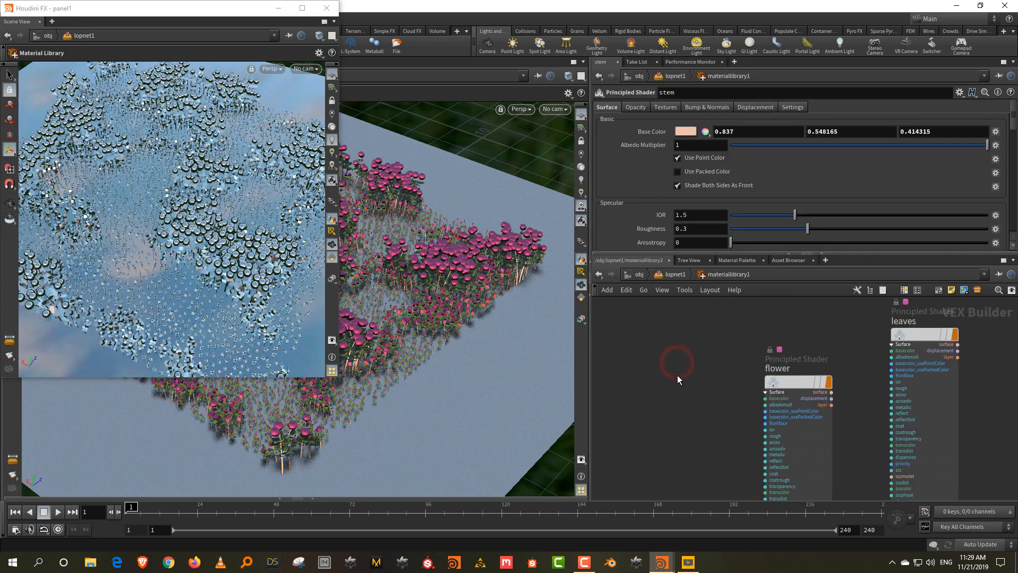
key("Tab")
type("bin")
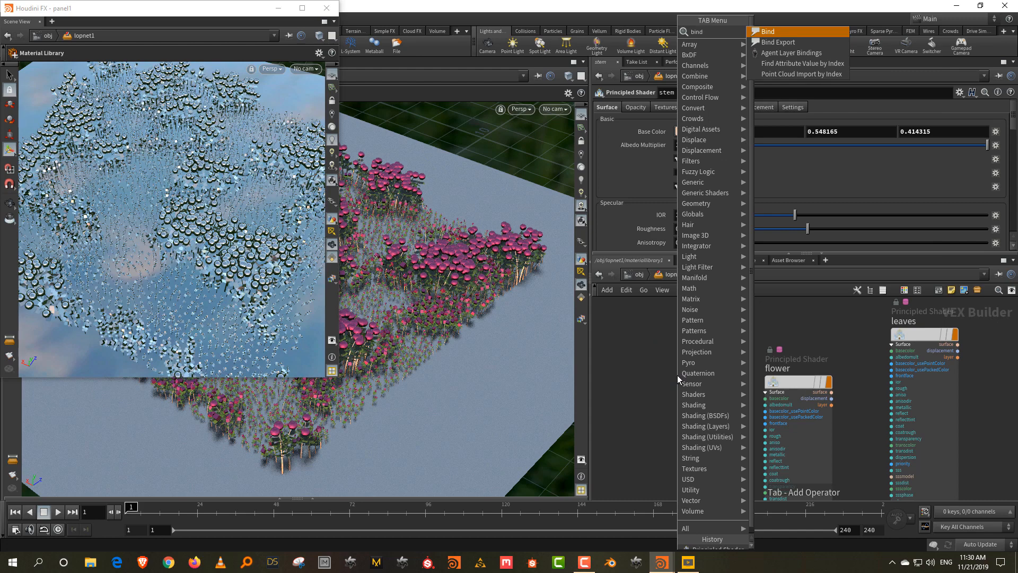
key("Return")
left_click(676, 374)
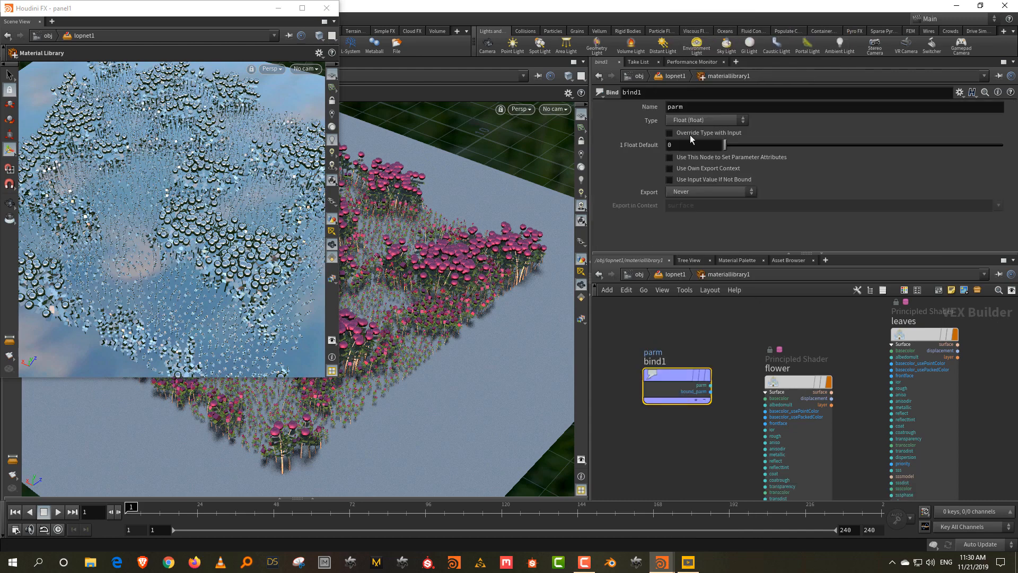
left_click(705, 120)
left_click(692, 196)
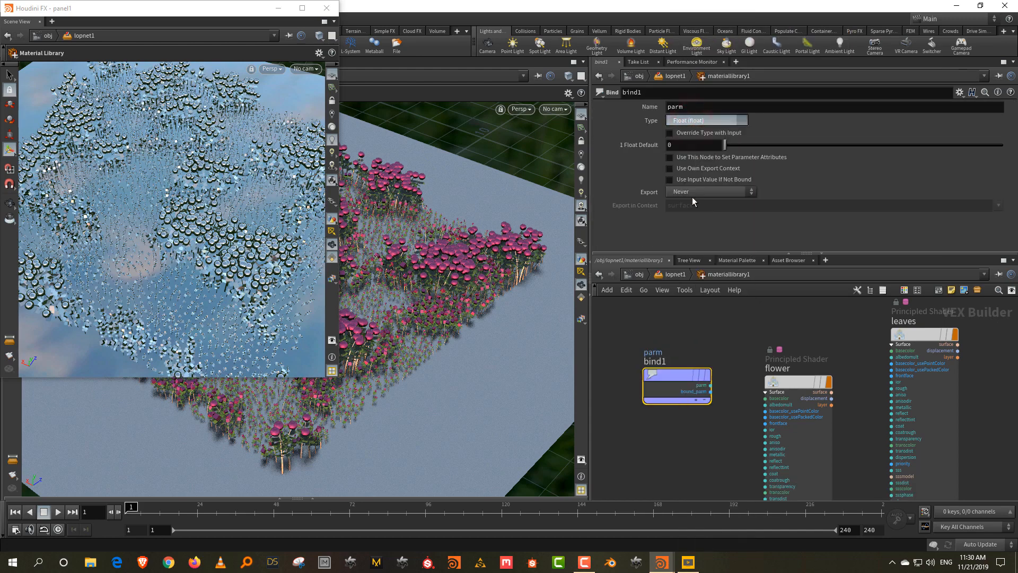
Name the bind1 node's parameter flower and set its type to 3 Floats (vector)
double_click(695, 107)
type("flower")
key("Return")
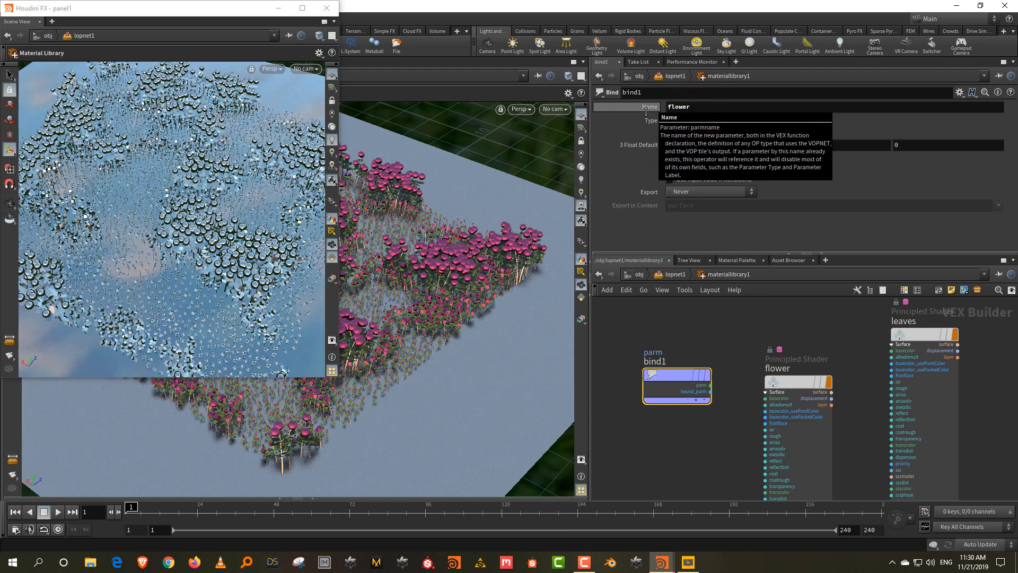
left_click(676, 381)
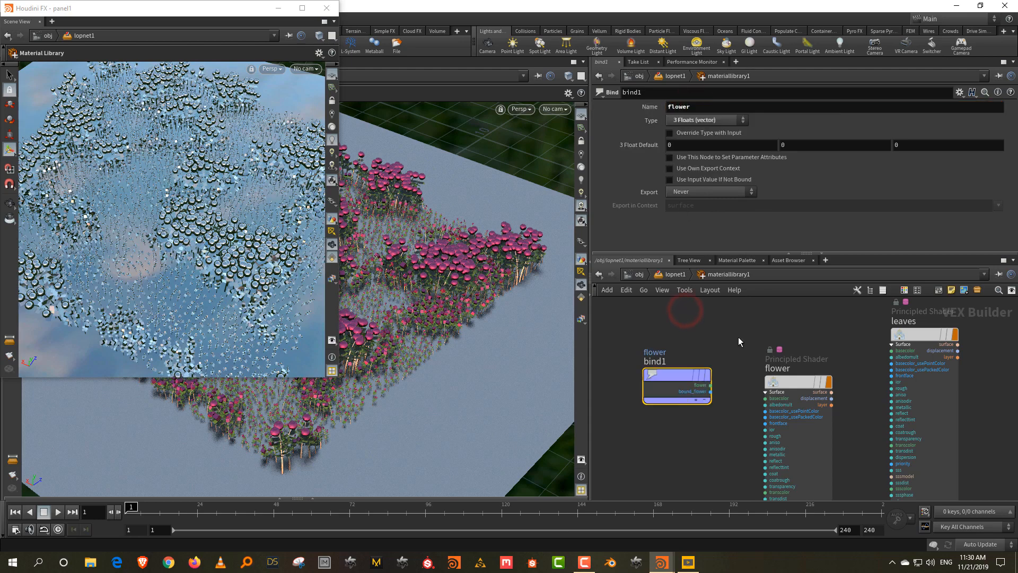
Duplicate the flower bind node above the flower shader and name the copy's parameter leaves
key("ctrl+c")
key("ctrl+v")
left_click_drag(740, 327, 793, 305)
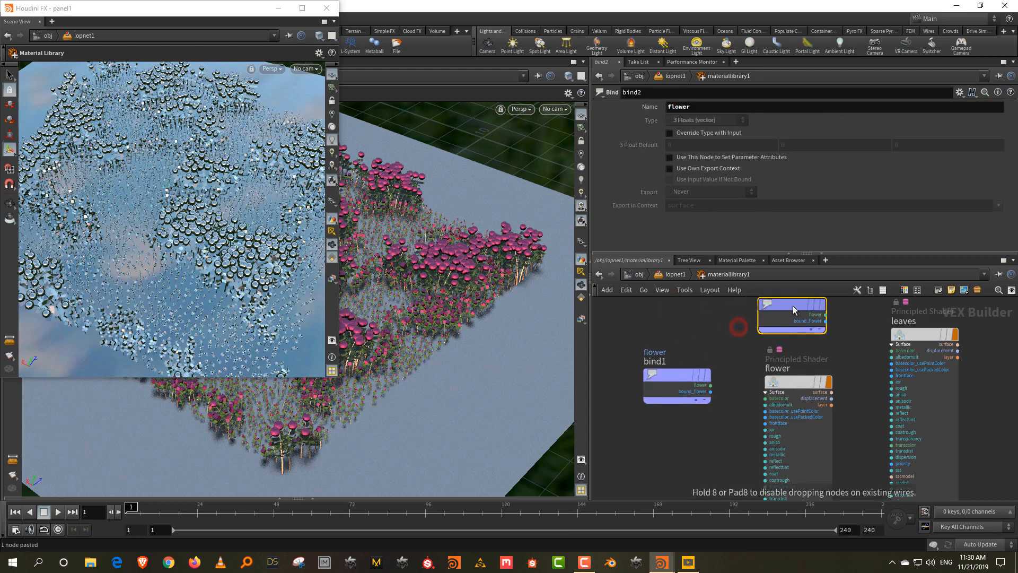
left_click(697, 107)
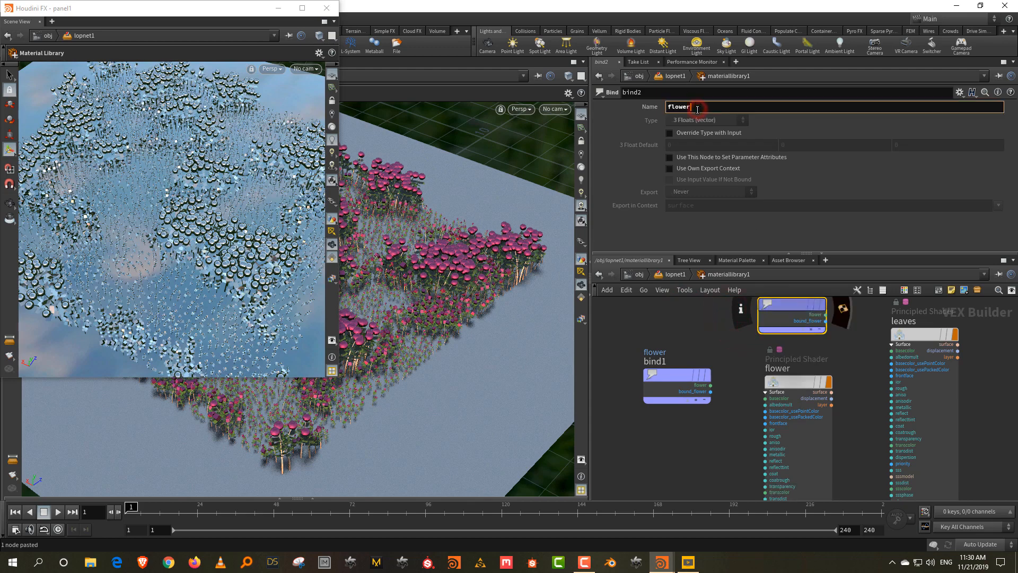
key("BackSpace")
key("BackSpace")
key("BackSpace")
key("BackSpace")
key("BackSpace")
key("BackSpace")
type("leaves")
key("Return")
Connect the leaves and flower bind outputs to the basecolor inputs of their matching principled shaders
left_click(825, 314)
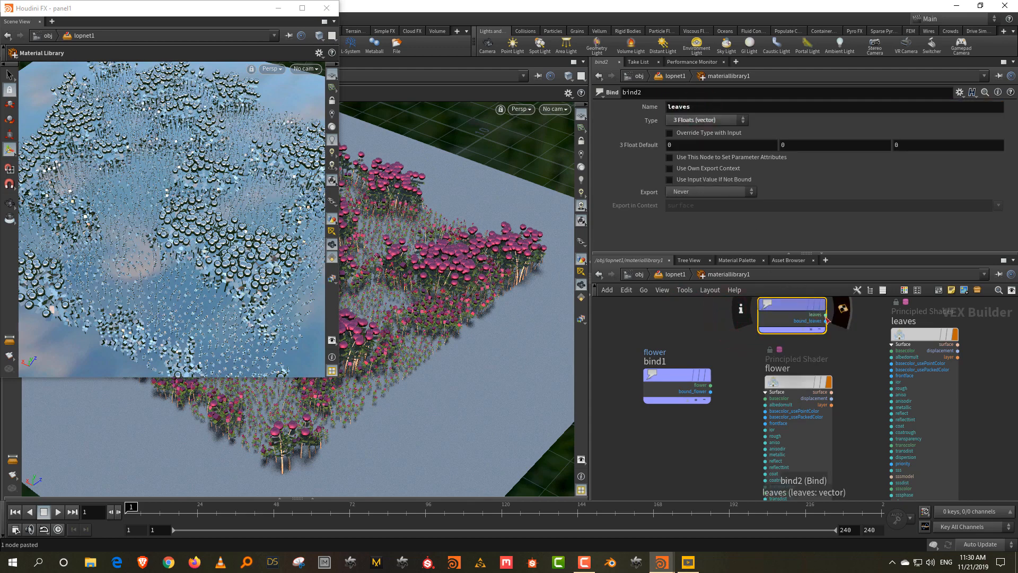
left_click(883, 350)
scroll(734, 395, "up", 3)
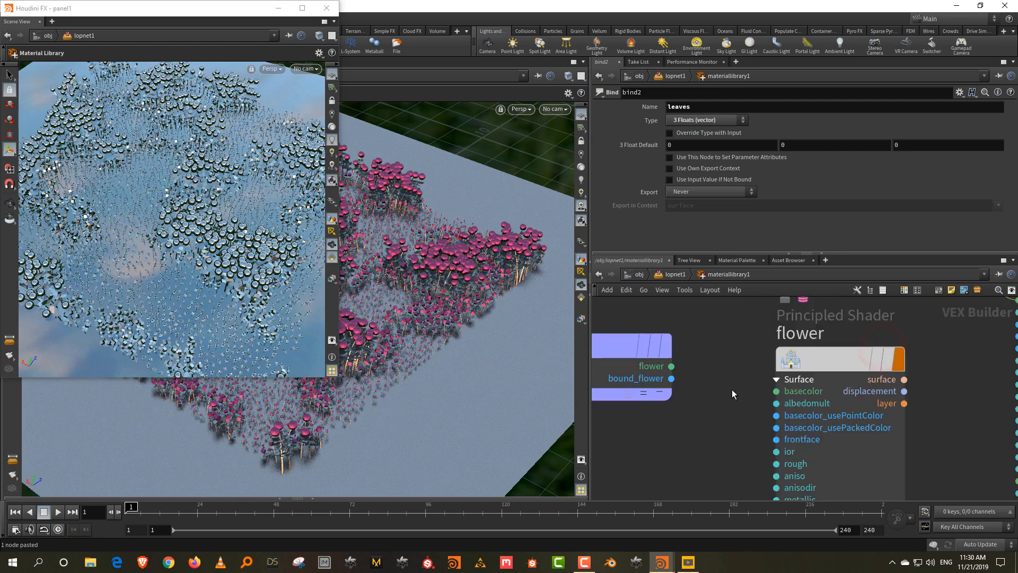
left_click(671, 366)
left_click(697, 408)
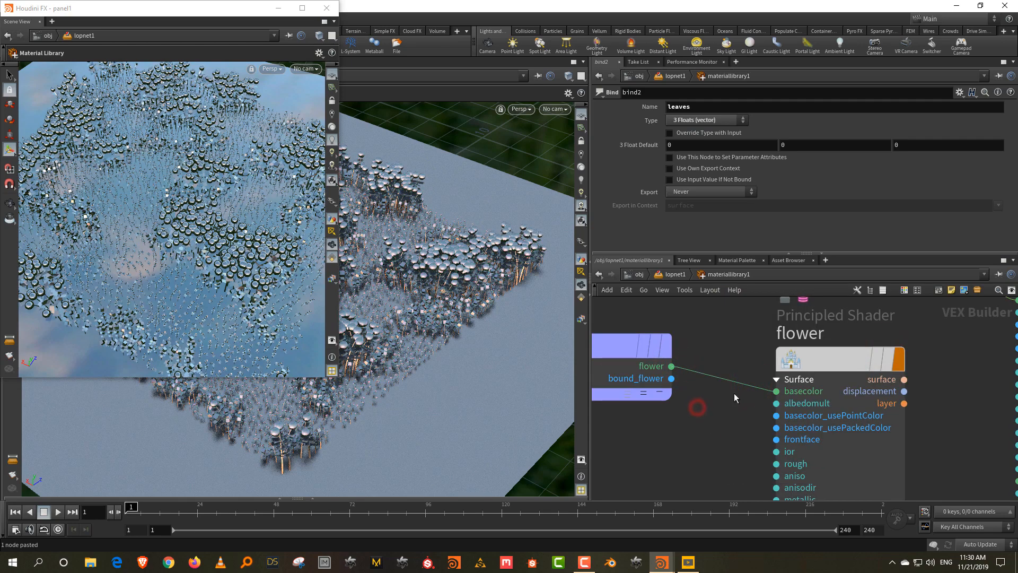
Return to the lopnet1 network and preview the bound materials in the floating viewport with a restarted Karma (Beta) render
left_click(677, 274)
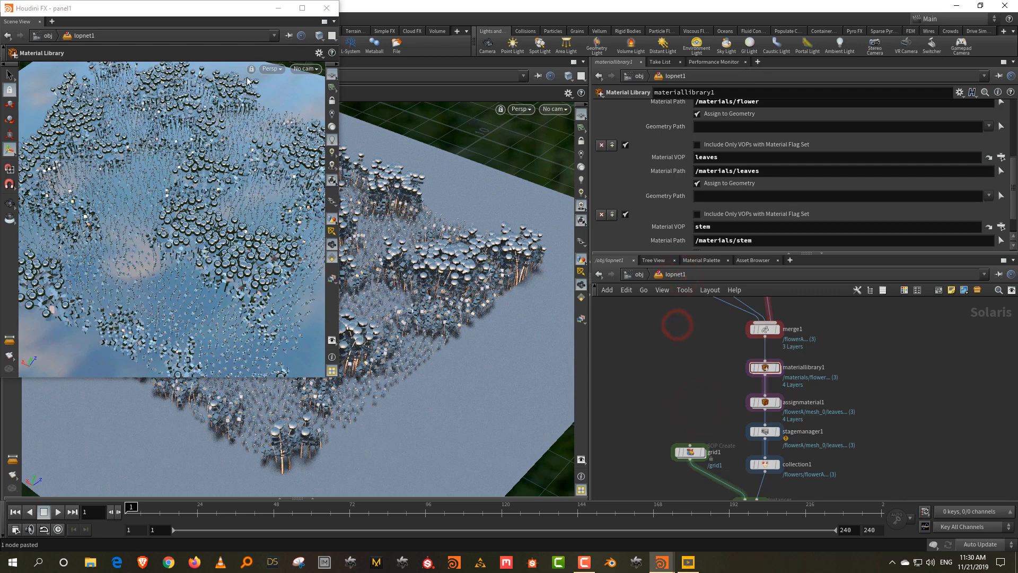
left_click(271, 68)
left_click(287, 119)
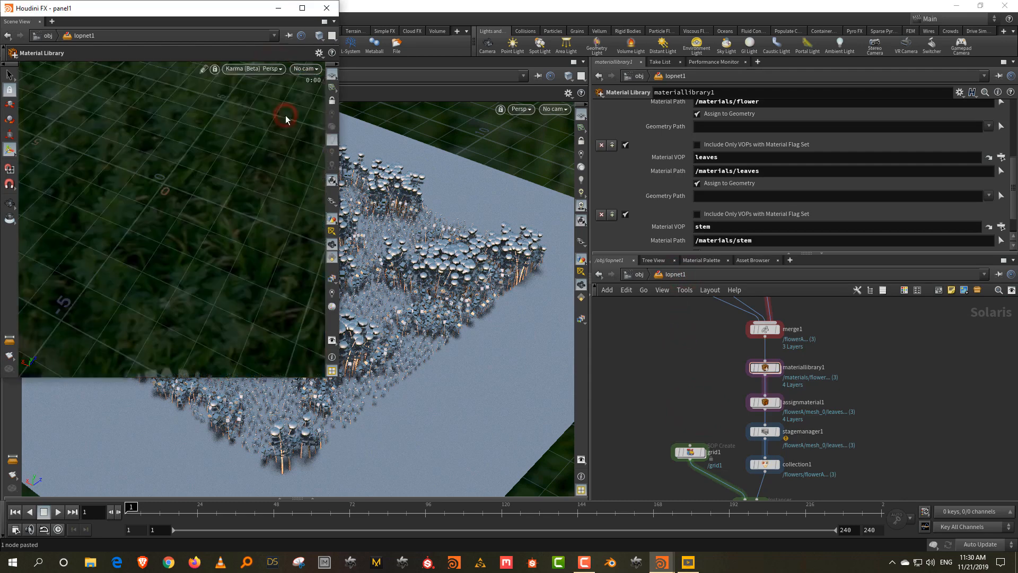
left_click(255, 69)
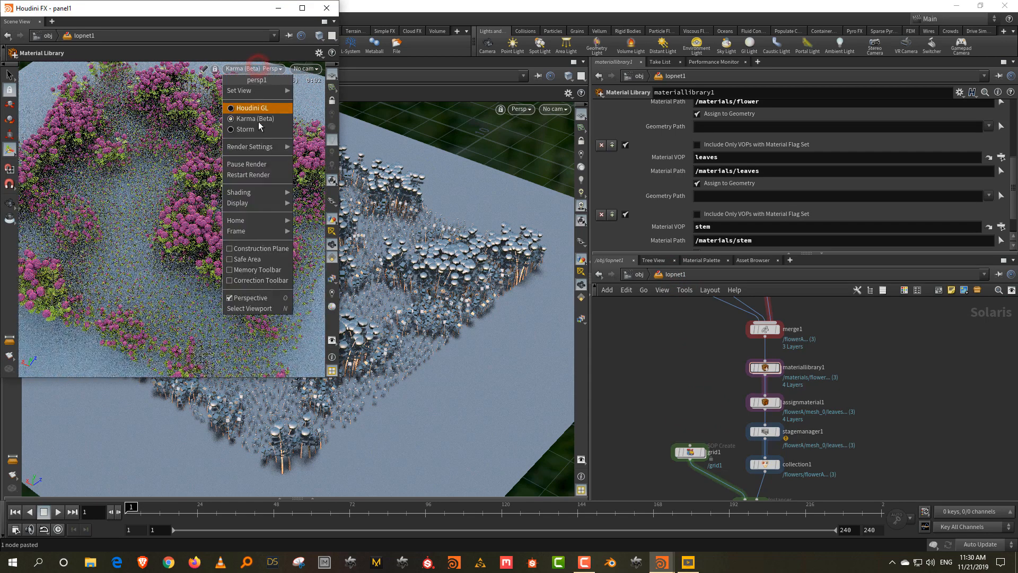
left_click(262, 173)
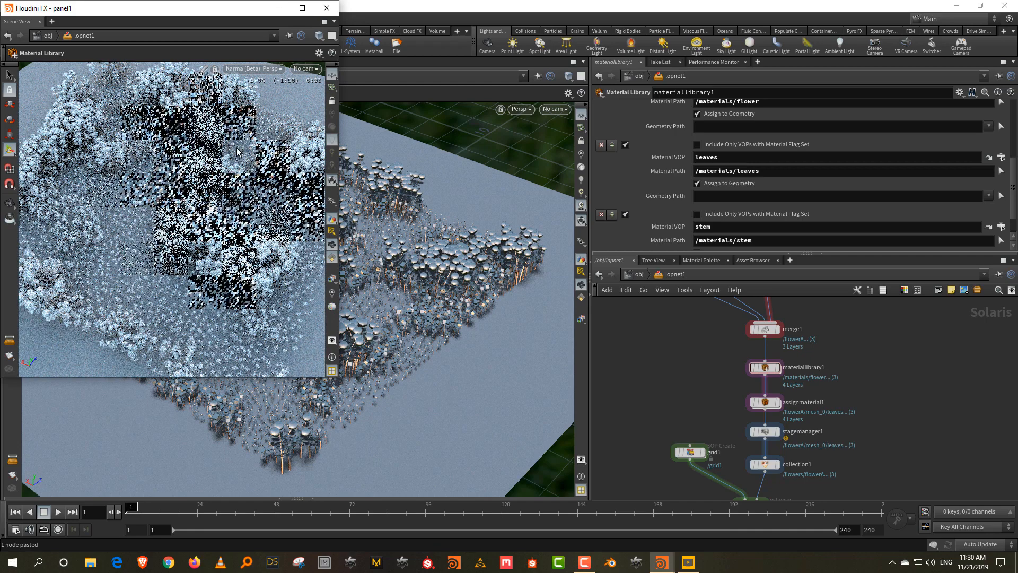
key("Escape")
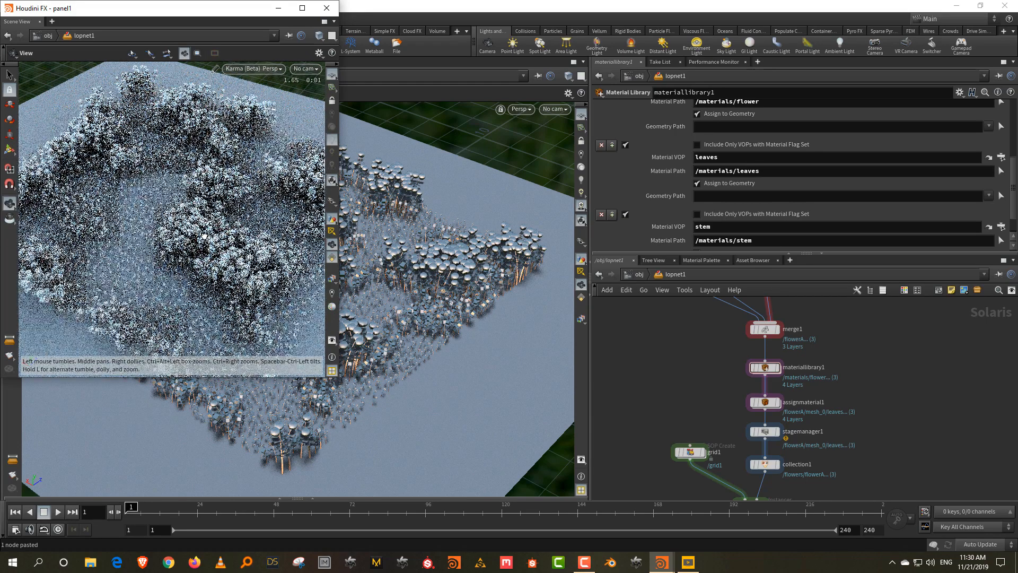
Enlarge the network pane, enter materiallibrary1 and examine the base color settings of the flower, leaves and stem shaders
left_click(917, 411)
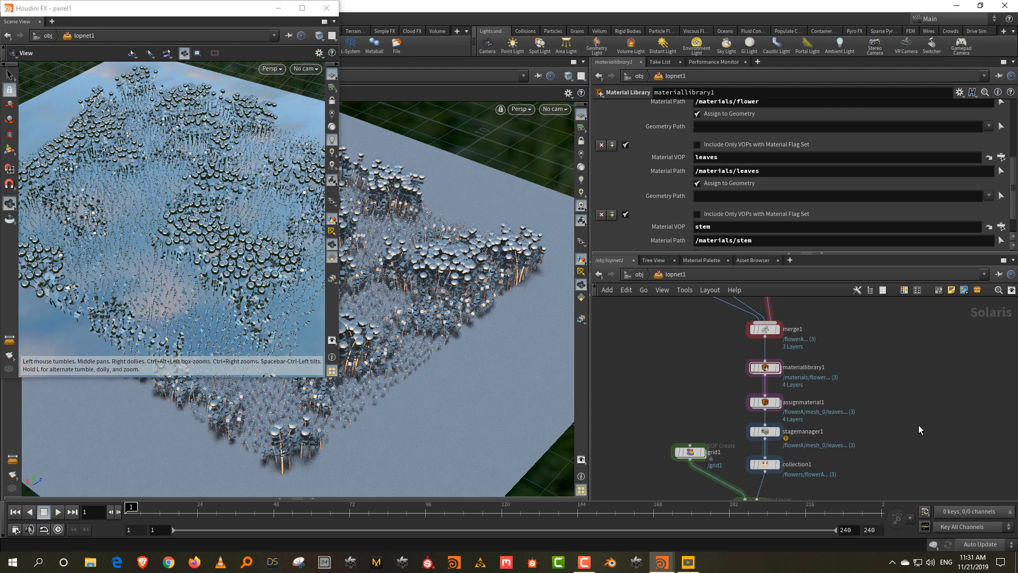
left_click(907, 362)
left_click_drag(886, 257, 886, 231)
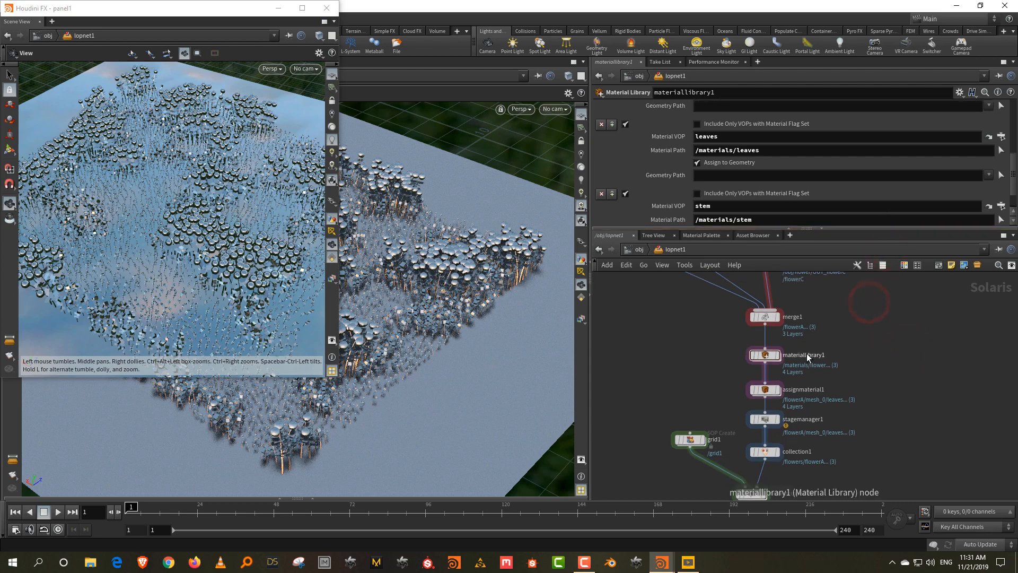
double_click(765, 354)
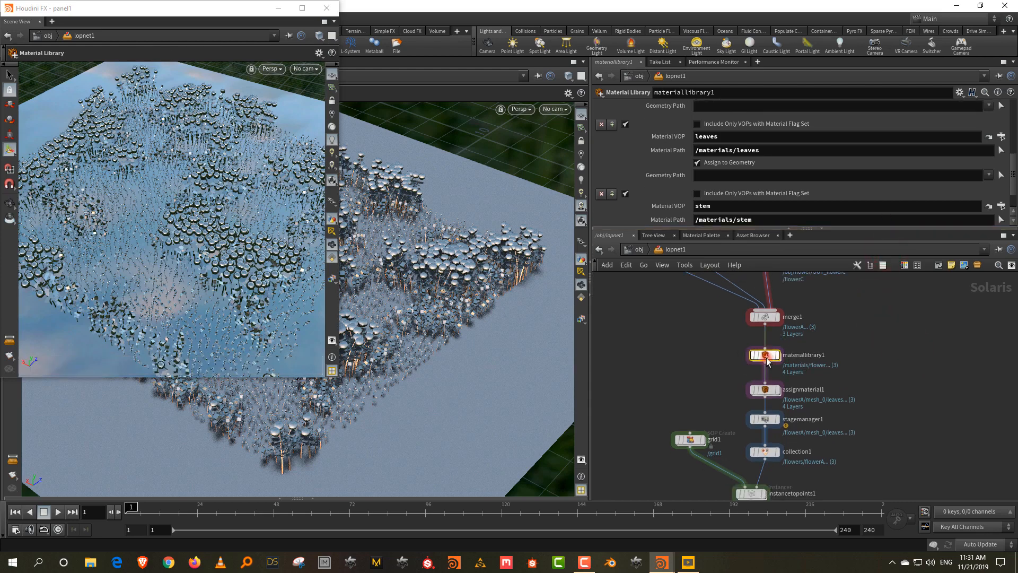
left_click_drag(730, 399, 921, 418)
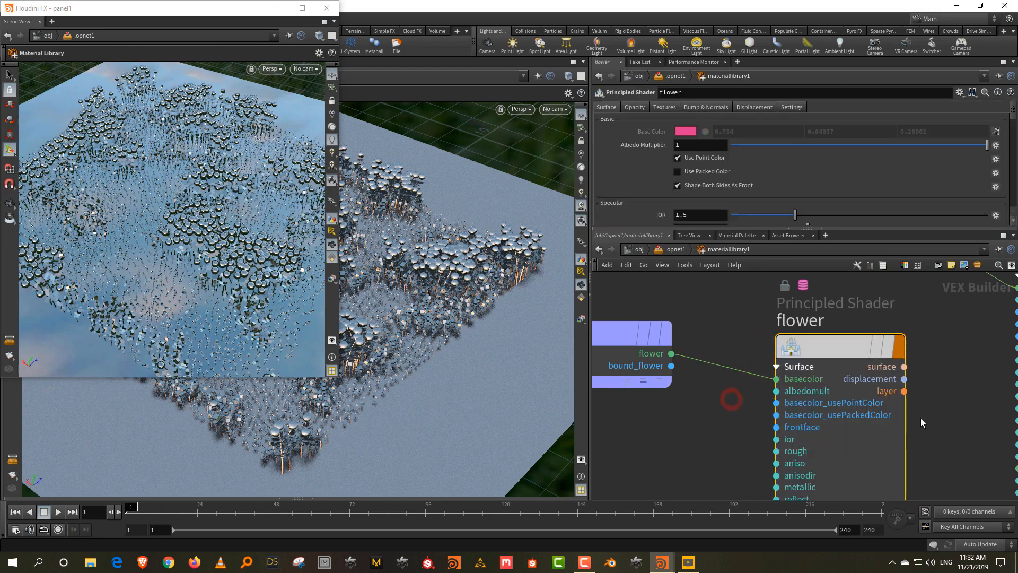
middle_click_drag(920, 417, 666, 456)
left_click_drag(708, 370, 921, 368)
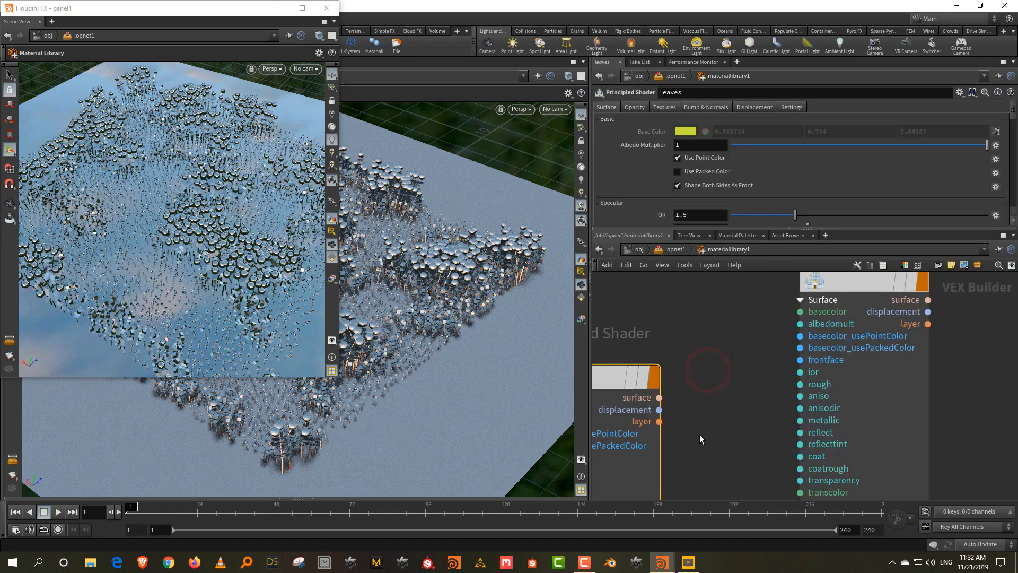
left_click_drag(731, 365, 854, 412)
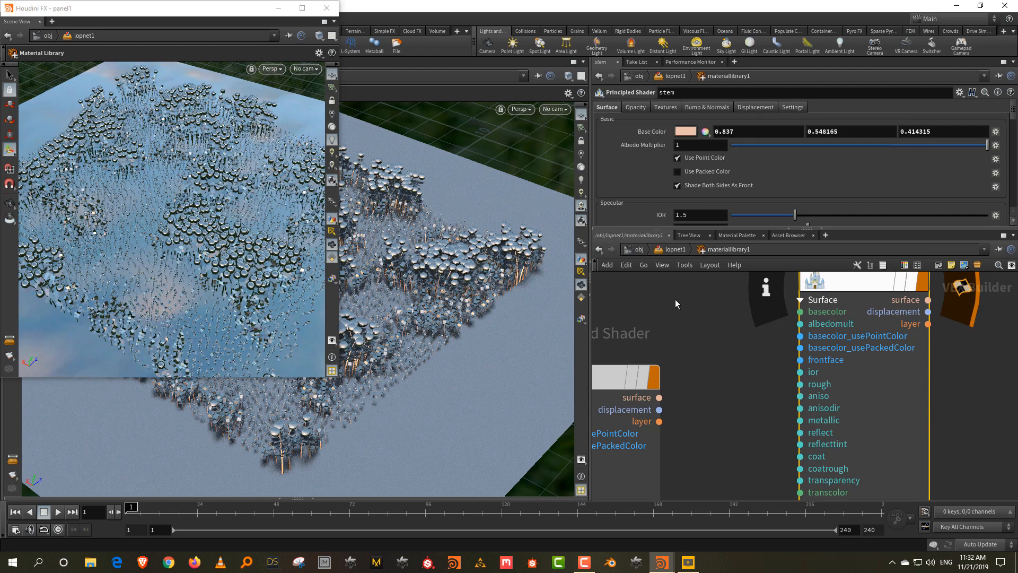
Cut the wires linking the flower and leaves bind nodes to their shaders' basecolor inputs
scroll(712, 438, "down", 2)
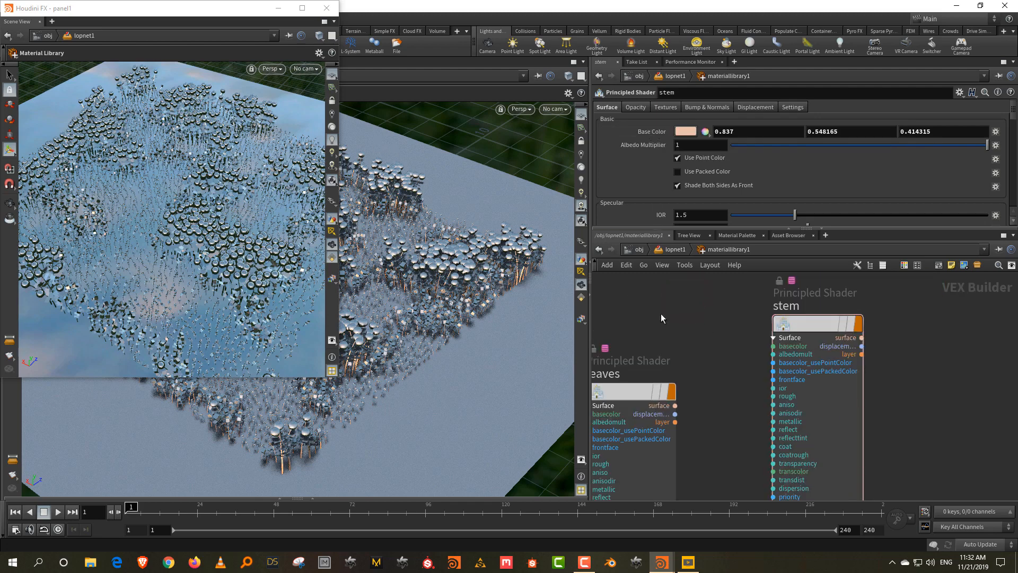
middle_click_drag(660, 314, 866, 306)
scroll(767, 324, "down", 2)
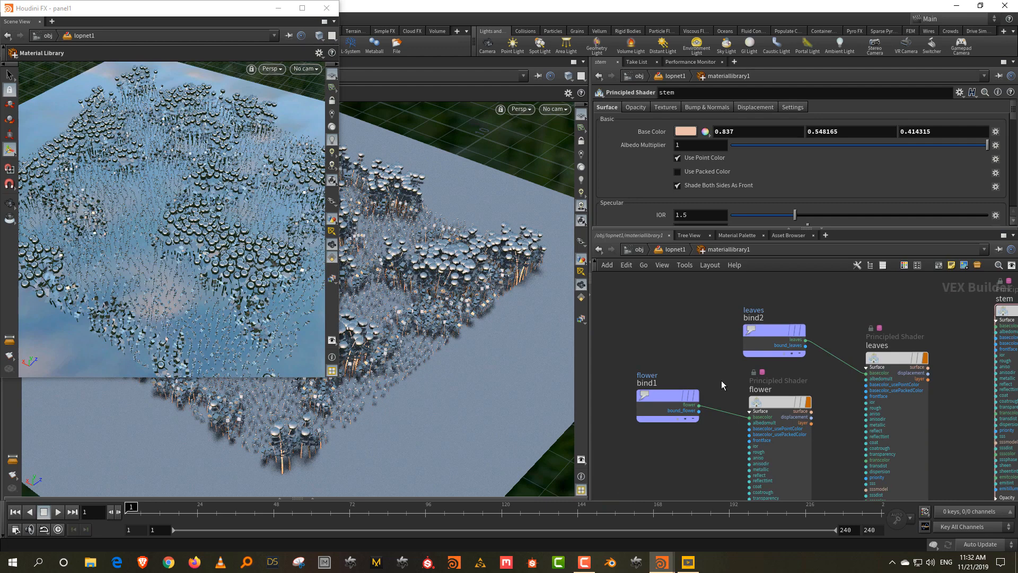
key("y")
left_click_drag(721, 377, 719, 440)
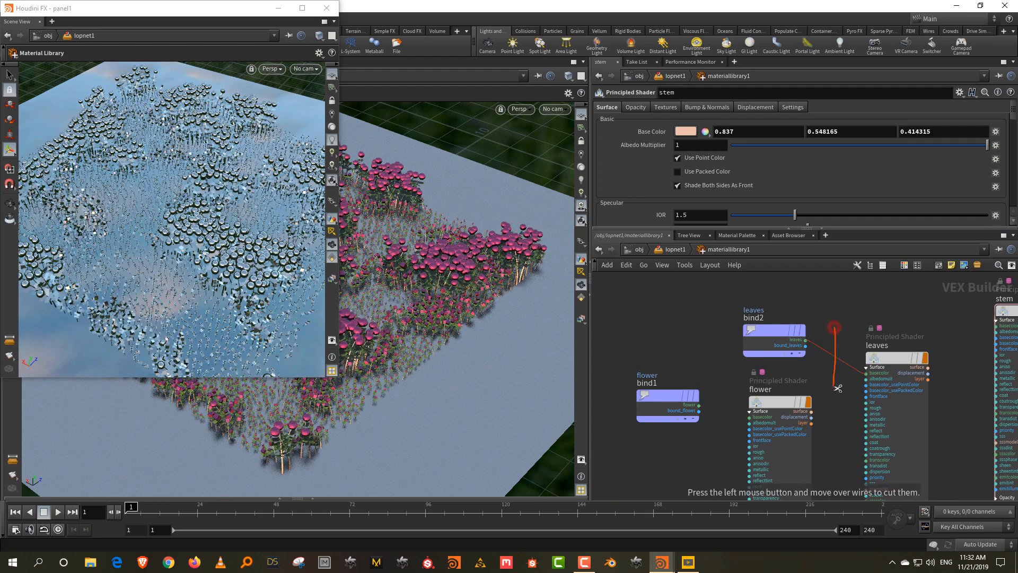
Go back to lopnet1, check the disconnected materials in a restarted Karma render, and return the viewport to Houdini GL
left_click(675, 250)
left_click(667, 317)
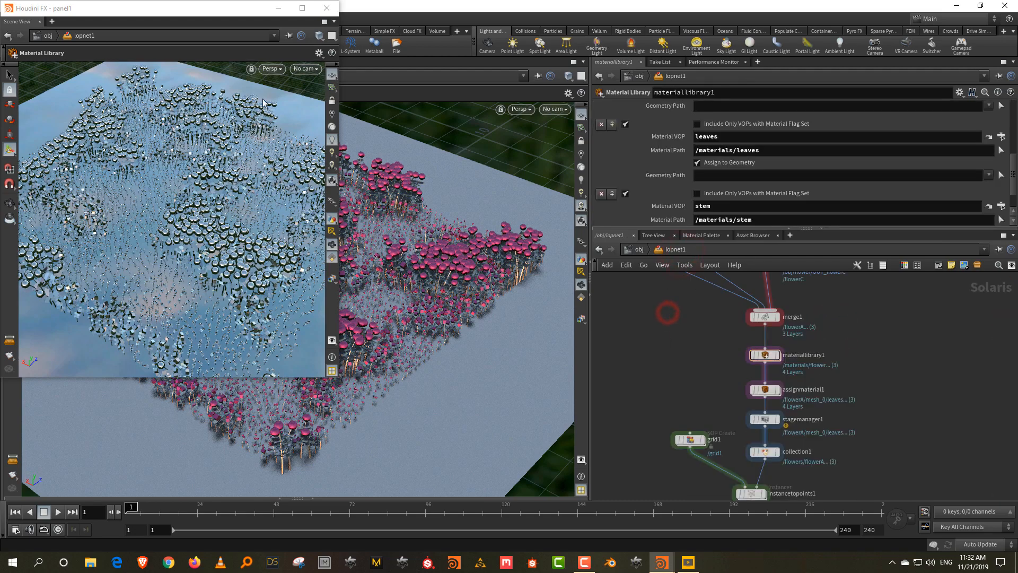
left_click(272, 68)
left_click(283, 119)
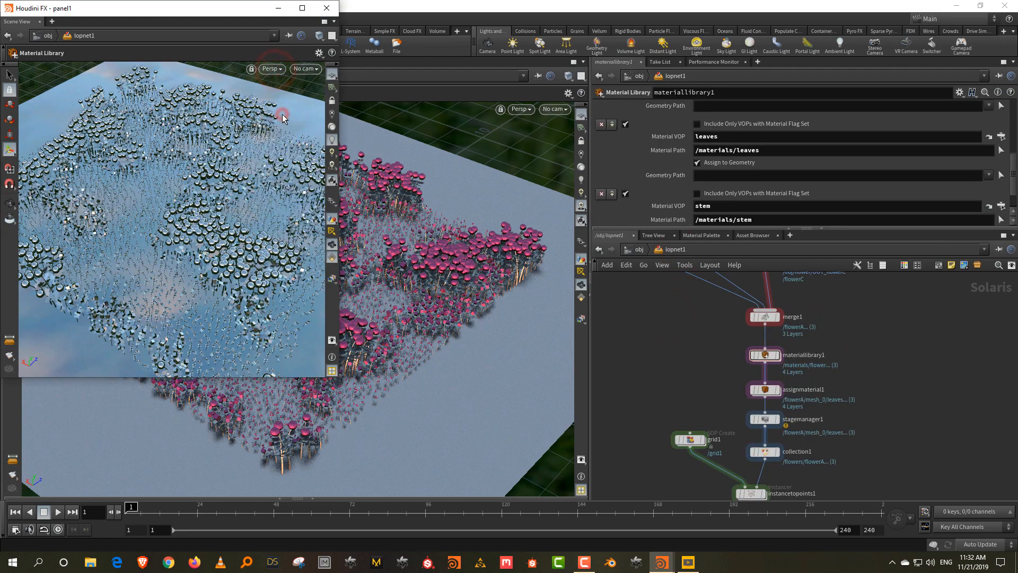
left_click(265, 72)
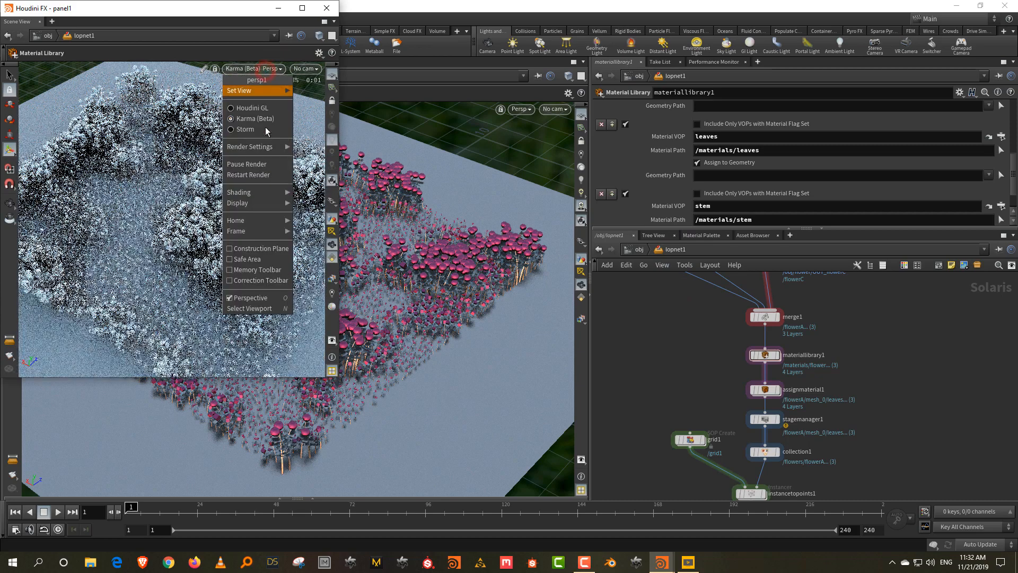
left_click(262, 173)
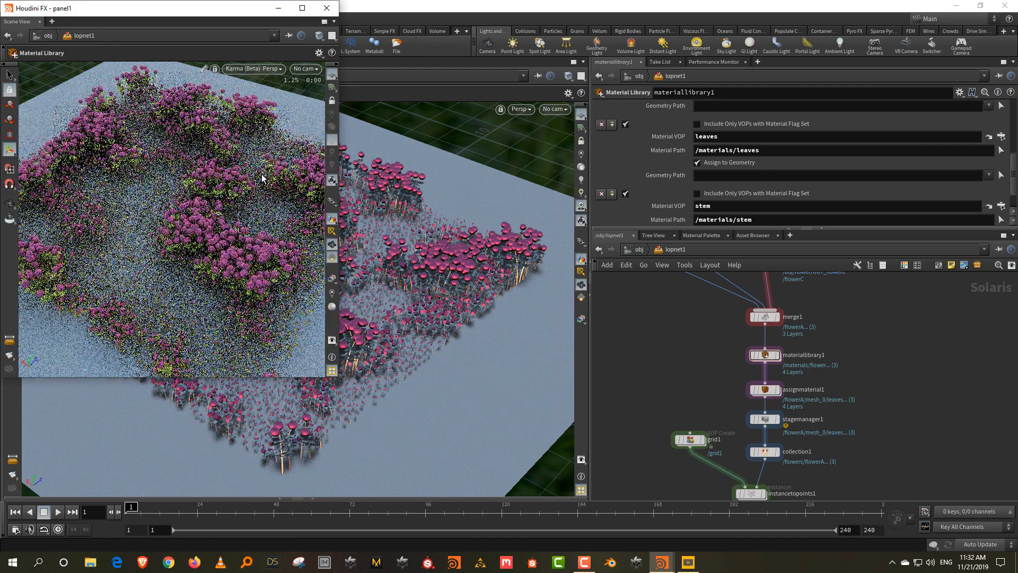
left_click(259, 71)
left_click(260, 108)
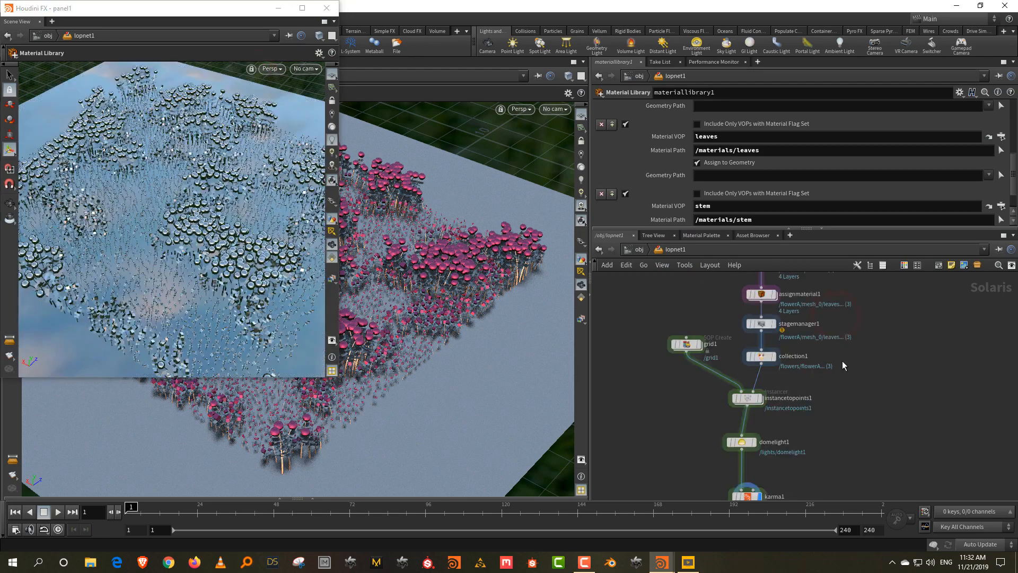
Enter the geometry network inside the instancetopoints1 node
scroll(842, 361, "down", 2)
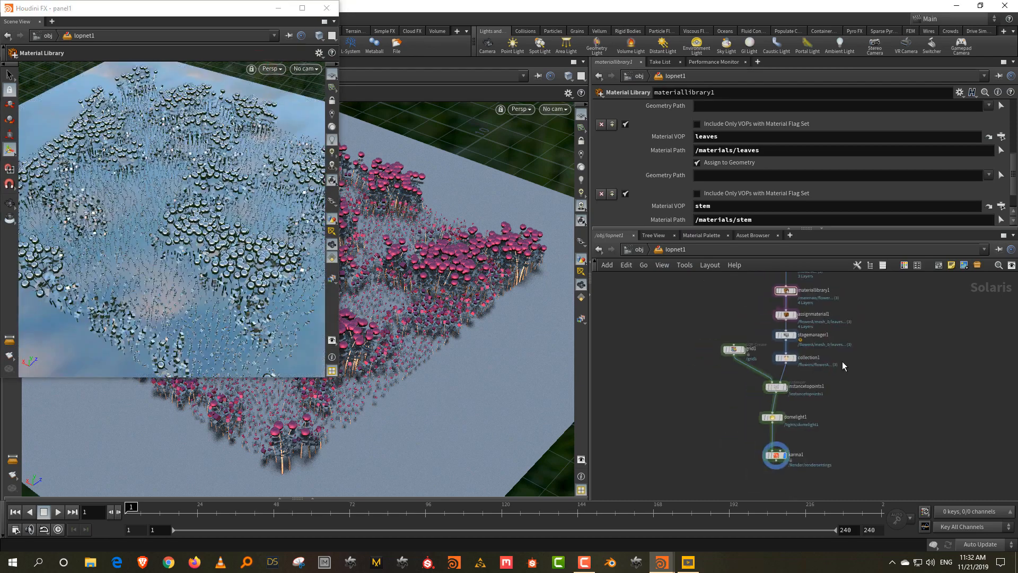
scroll(842, 361, "up", 3)
middle_click_drag(844, 349, 869, 426)
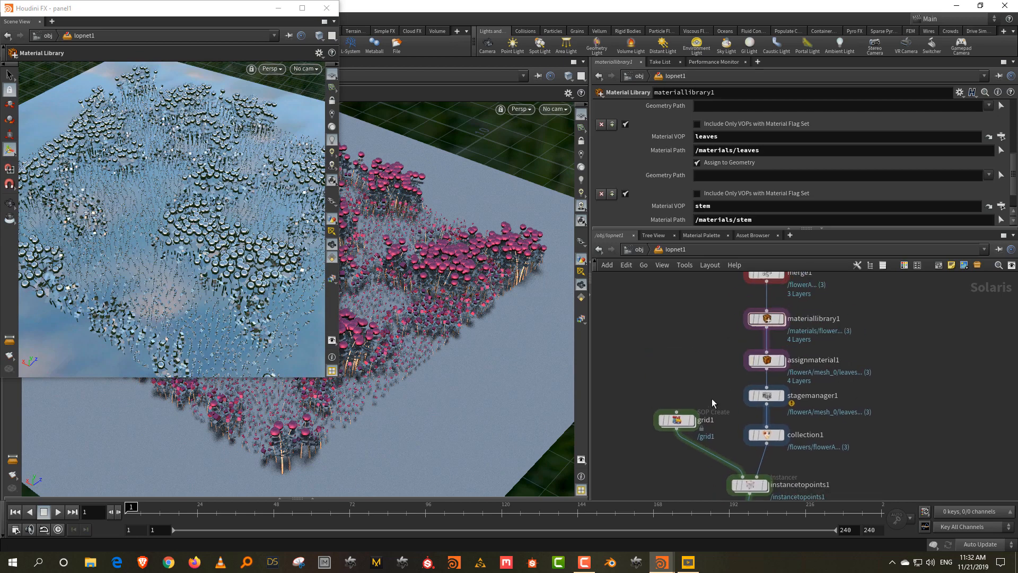
middle_click_drag(711, 399, 713, 368)
left_click(755, 457)
double_click(756, 456)
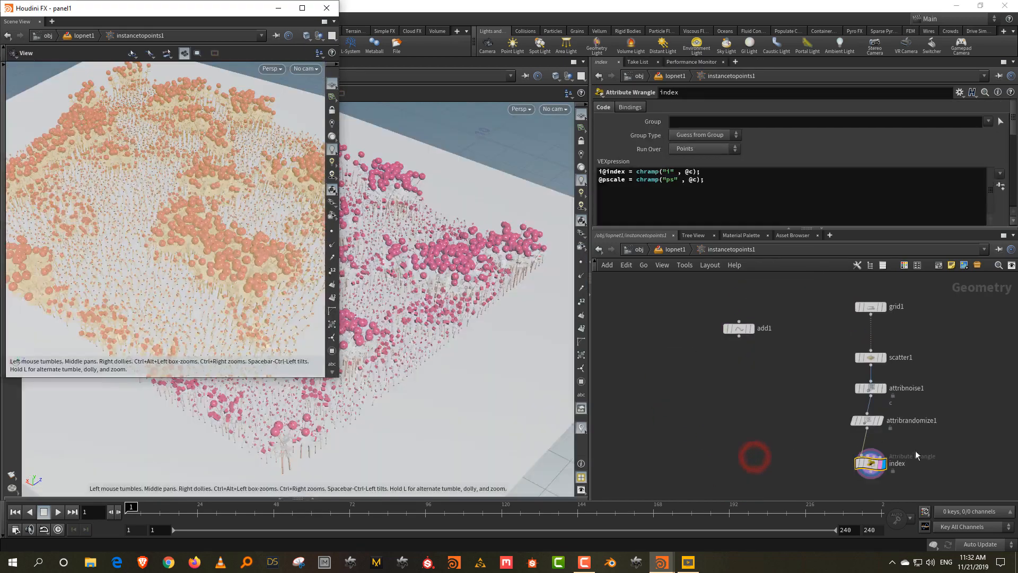
Add an Attribute Randomize node below the index wrangle and rename it basecolor
left_click(785, 447)
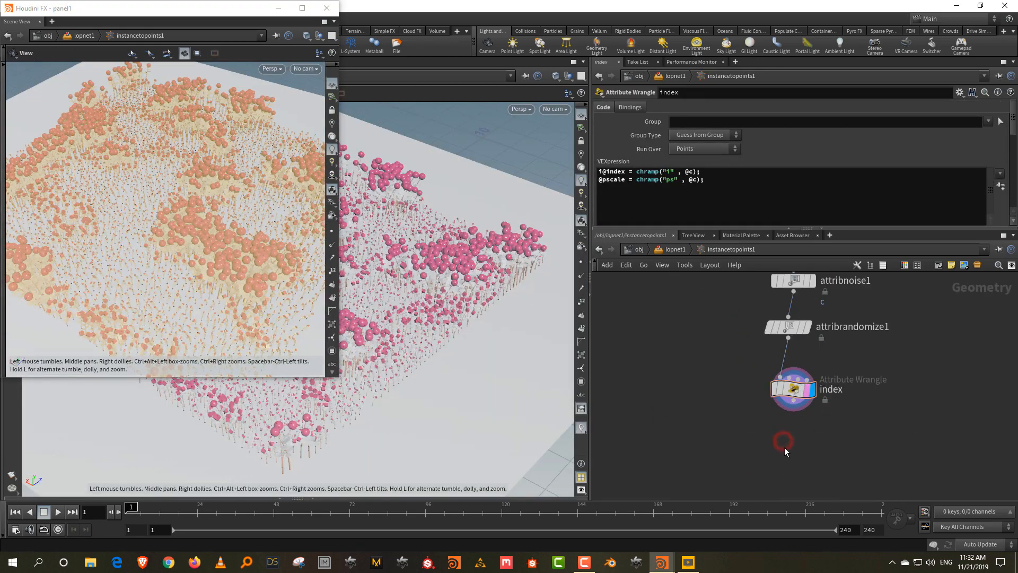
key("Tab")
type("ran")
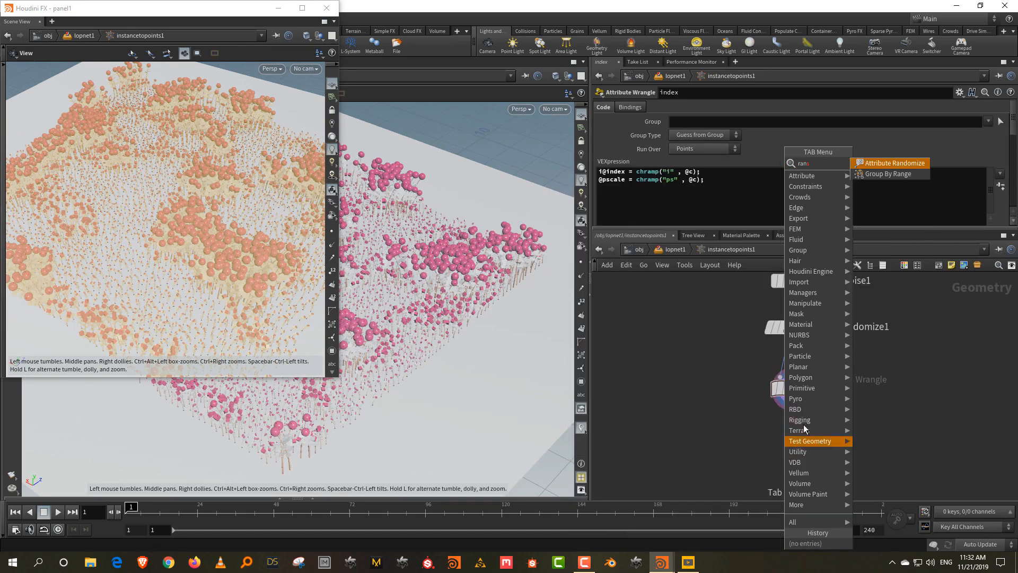
left_click(907, 167)
left_click(799, 450)
double_click(849, 450)
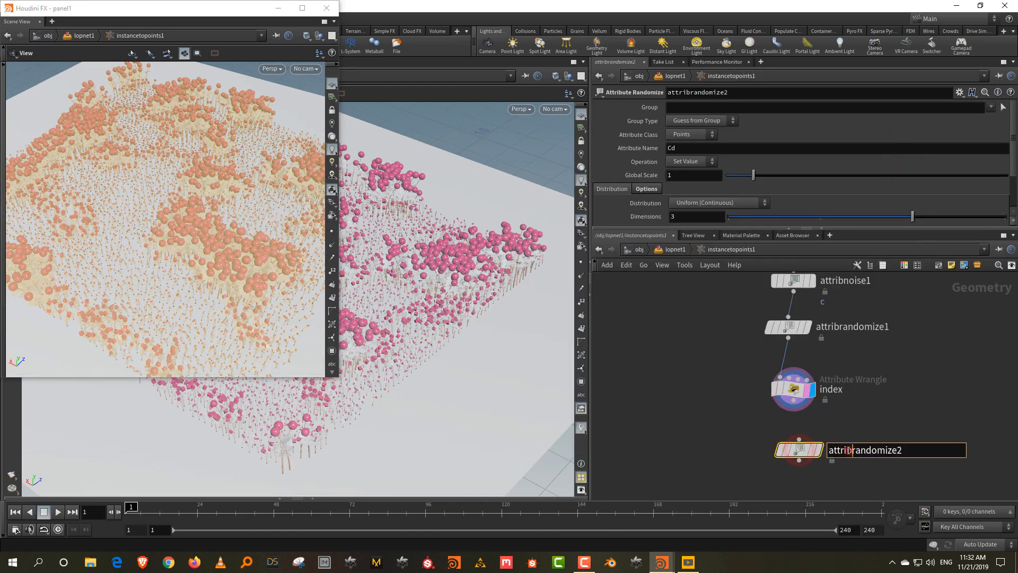
type("basecolor")
key("Return")
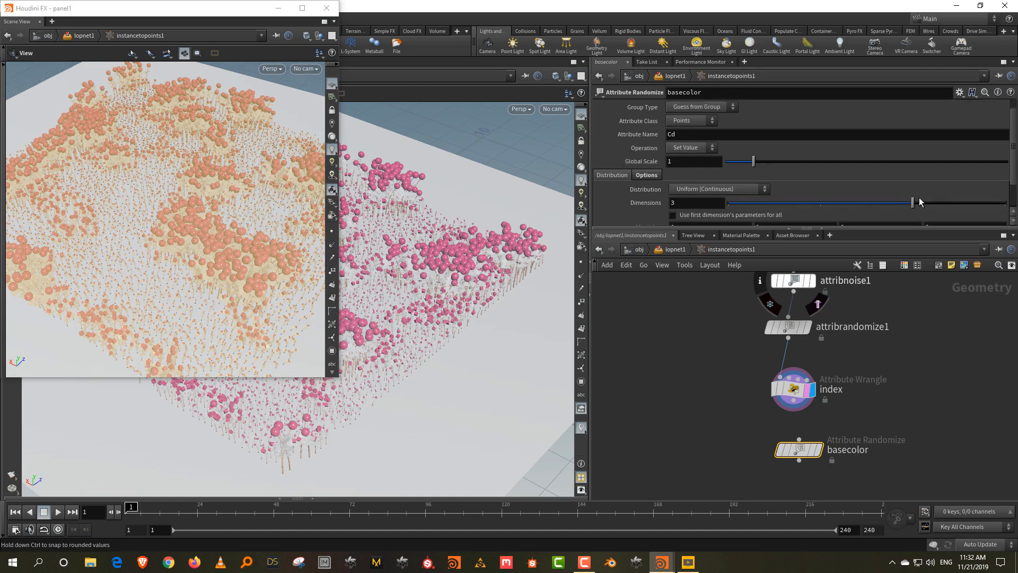
Set the basecolor node's randomized attribute name to basecolor and bring its distribution value ranges into view
left_click(697, 150)
key("BackSpace")
key("BackSpace")
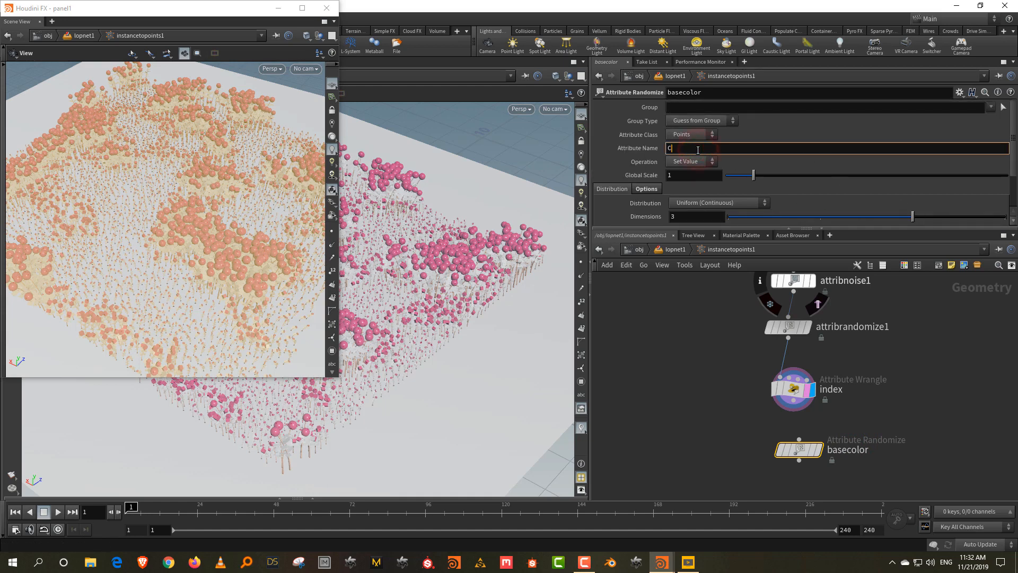
type("basecolor")
scroll(628, 151, "down", 3)
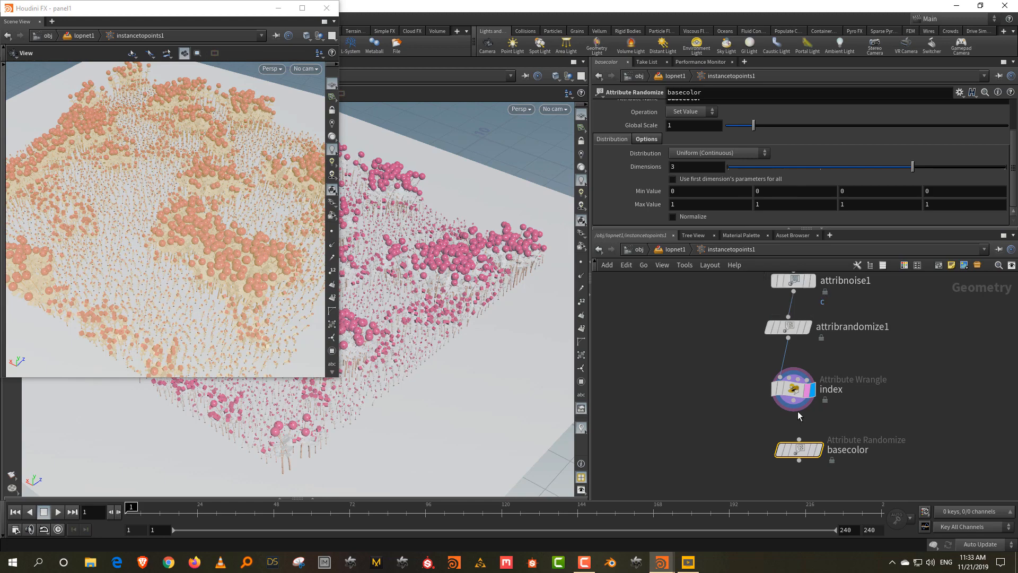
Wire the index wrangle into the basecolor node, make basecolor the displayed node, and return to lopnet1
left_click_drag(794, 412, 802, 445)
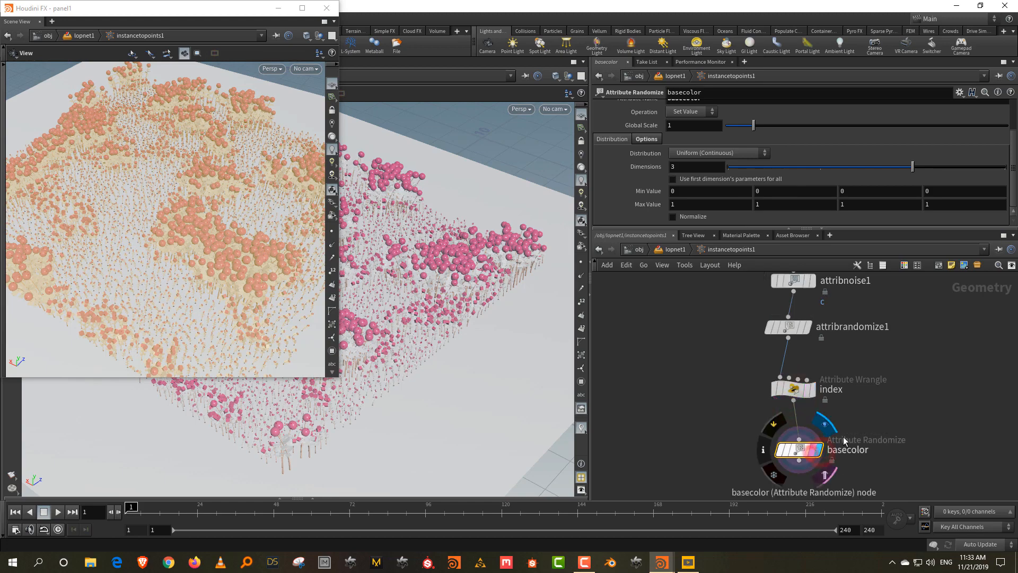
left_click(675, 249)
Set the instancetopoints1 node's point attributes to copy to basecolor
left_click_drag(693, 445, 790, 463)
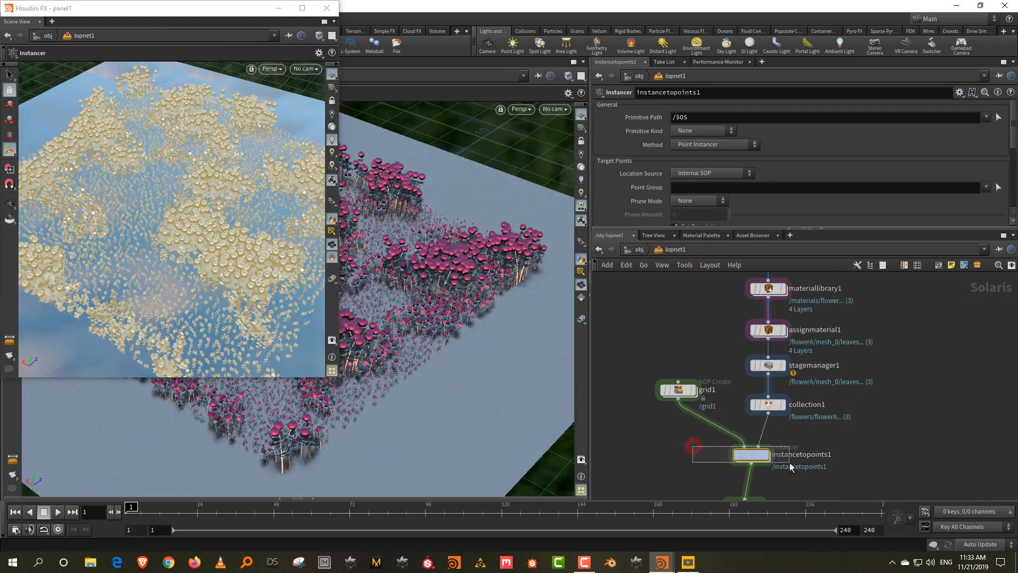
left_click_drag(663, 227, 658, 304)
scroll(634, 240, "down", 2)
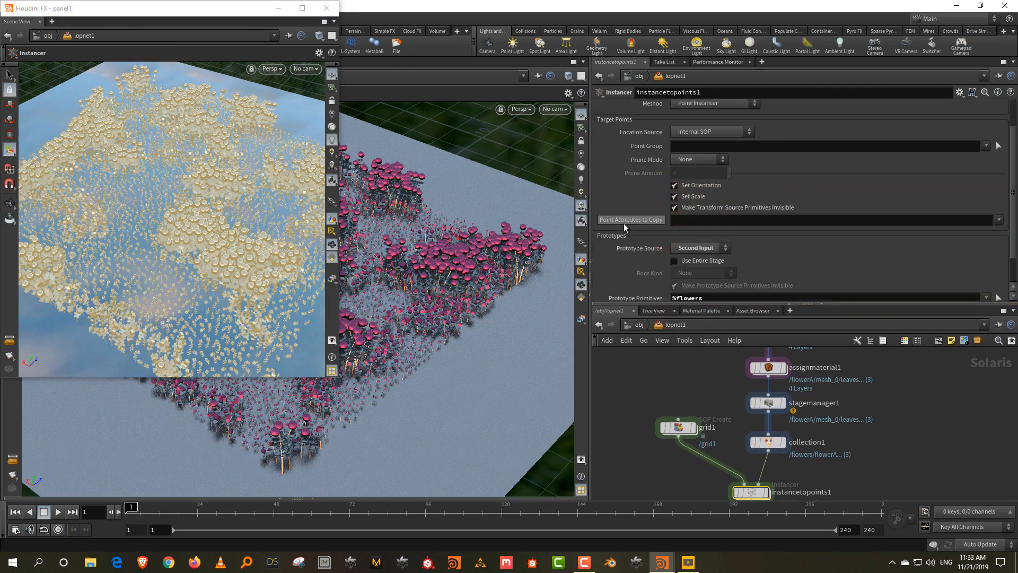
mouse_move(623, 224)
left_click(696, 223)
type("basecolor")
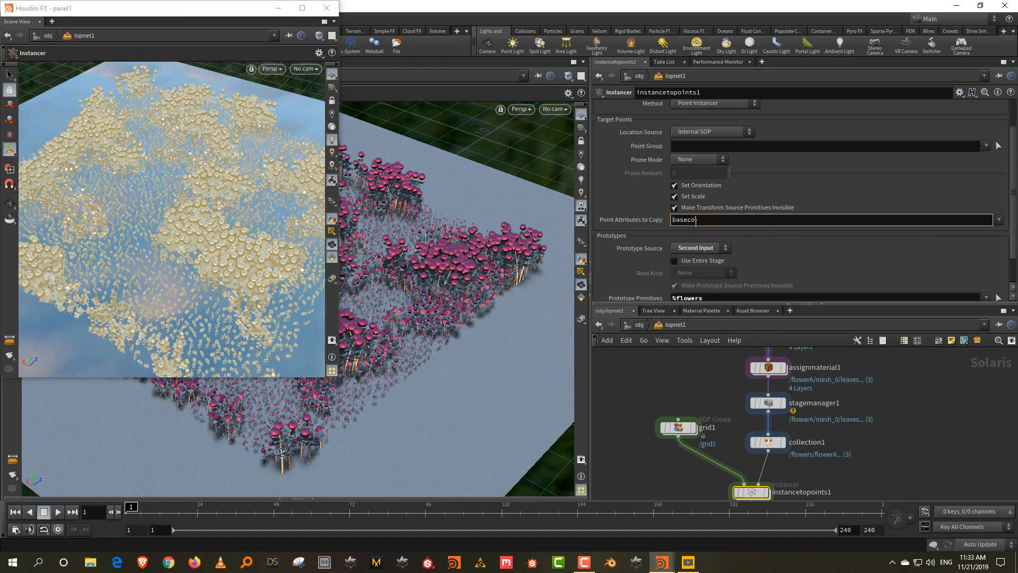
key("Return")
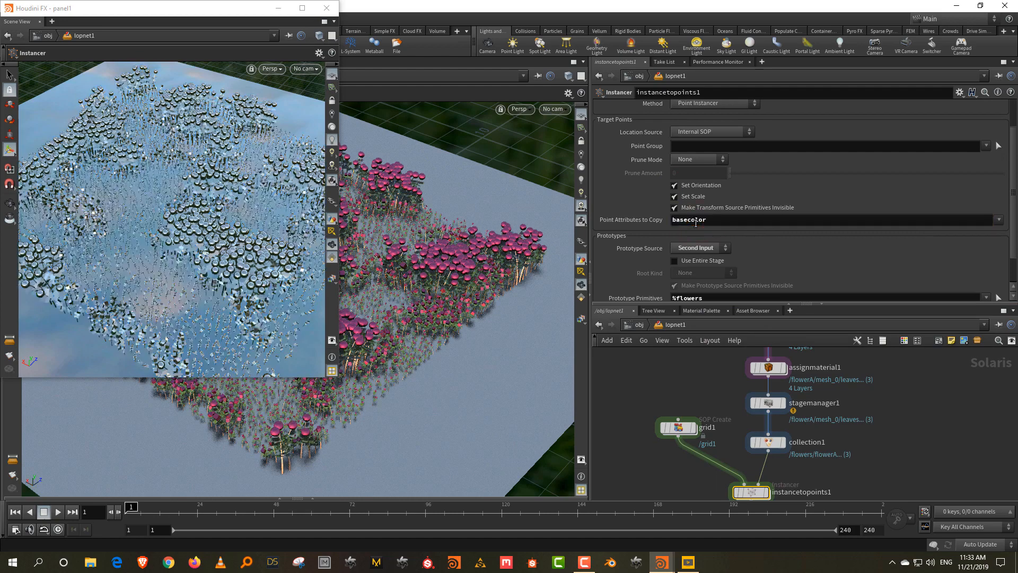
Render the scattered instances with Karma to check the randomized base colors, and return the viewport to Houdini GL
left_click(712, 375)
middle_click_drag(844, 452, 824, 345)
middle_click_drag(823, 388, 814, 345)
left_click(839, 393)
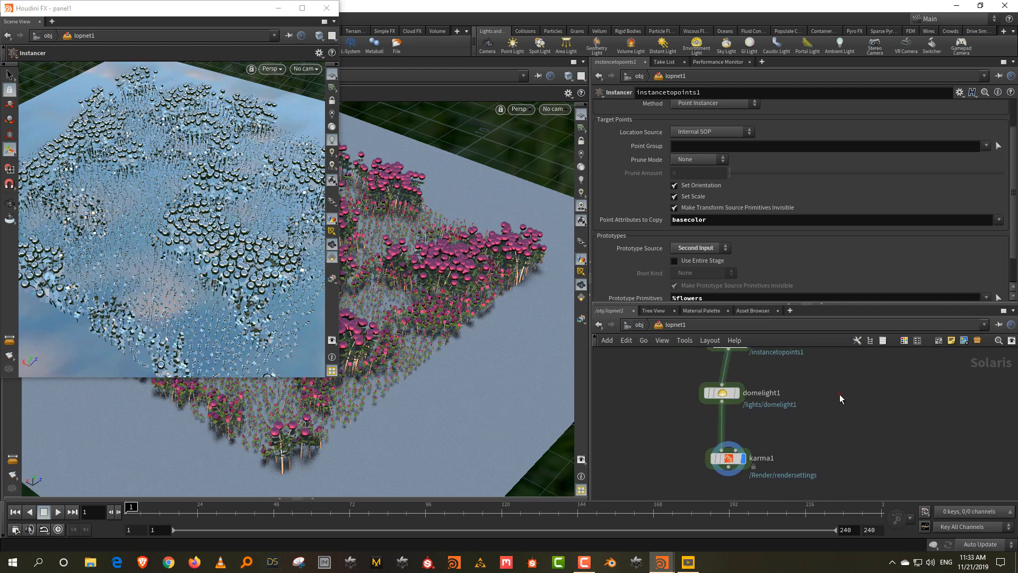
left_click(283, 70)
left_click(288, 120)
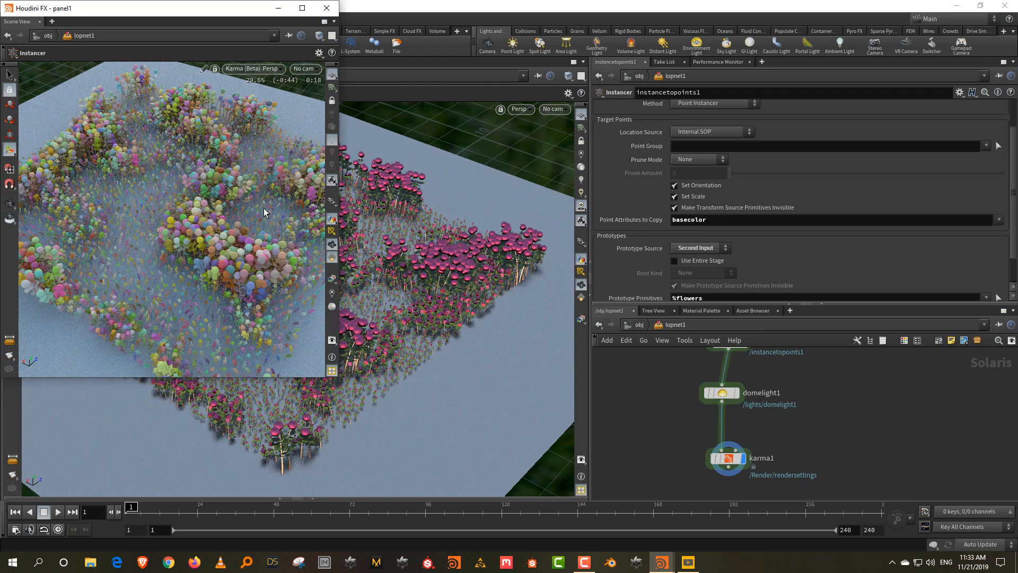
left_click(255, 69)
left_click(249, 108)
Inside materiallibrary1, connect the flower output of bind1 to the basecolor input of the flower Principled Shader
middle_click_drag(846, 374, 842, 513)
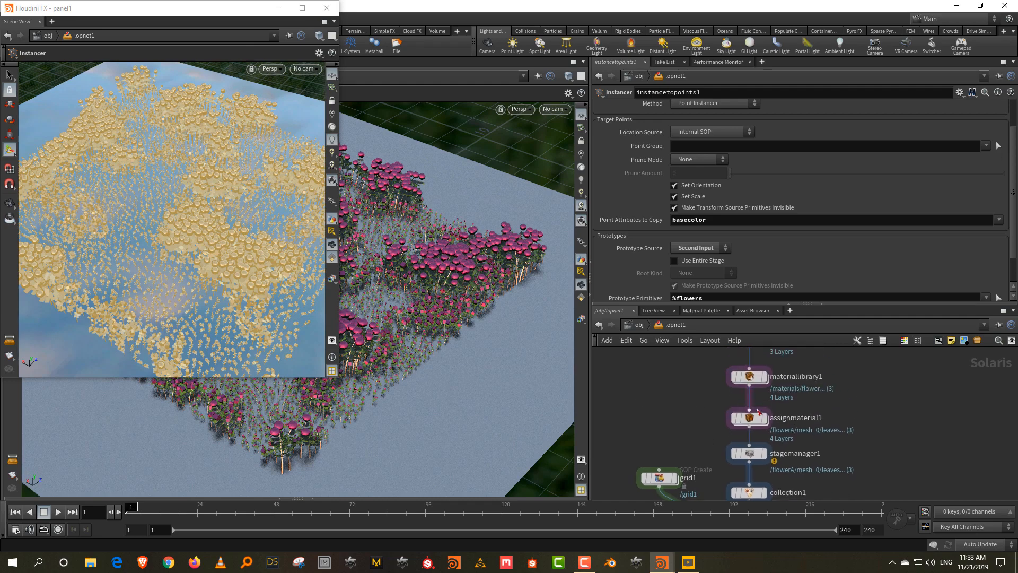
double_click(750, 377)
scroll(790, 386, "up", 5)
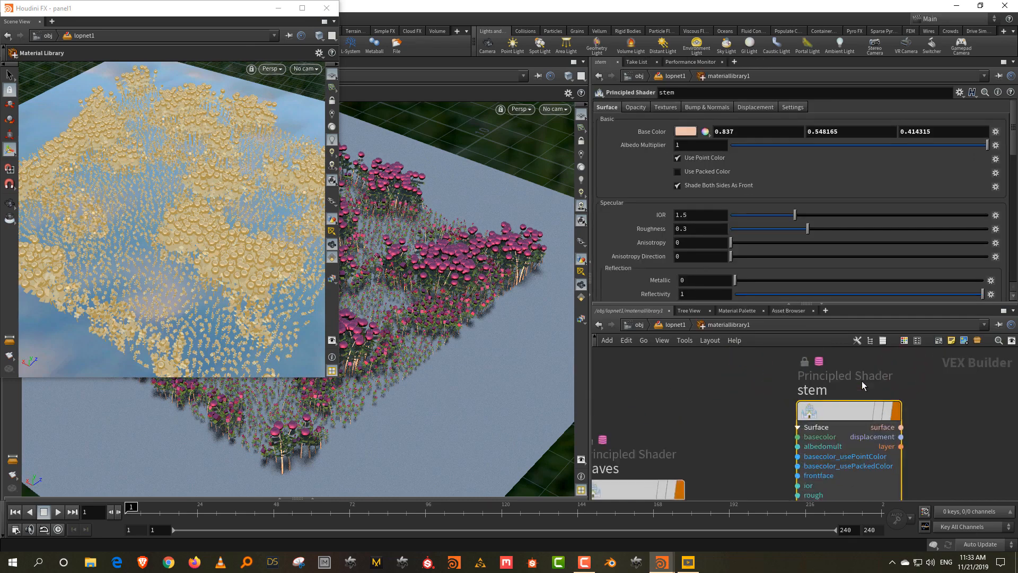
scroll(861, 381, "up", 1)
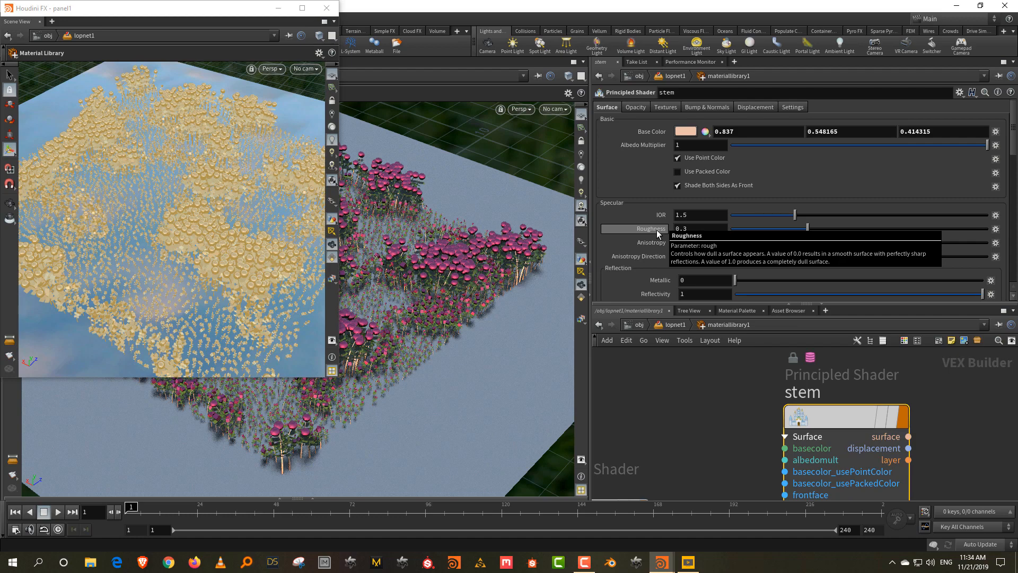
left_click(699, 413)
left_click_drag(698, 304, 704, 237)
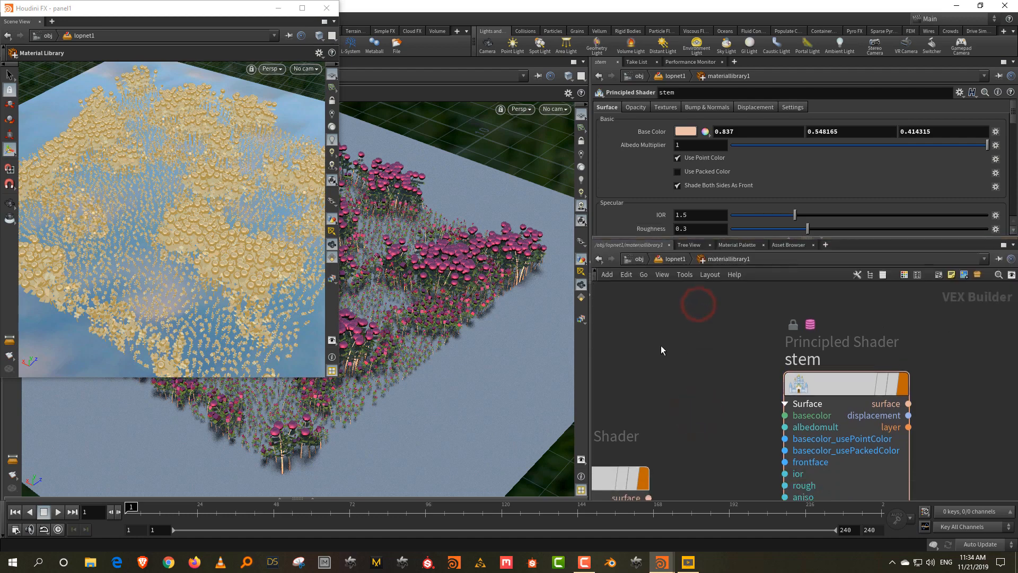
middle_click_drag(663, 345, 875, 297)
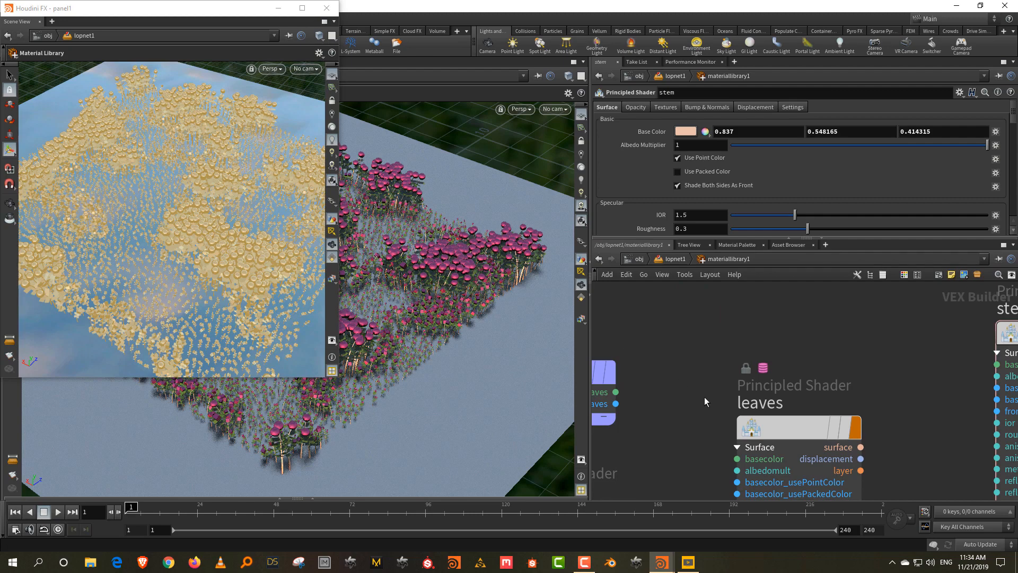
middle_click_drag(685, 393, 755, 348)
left_click(727, 395)
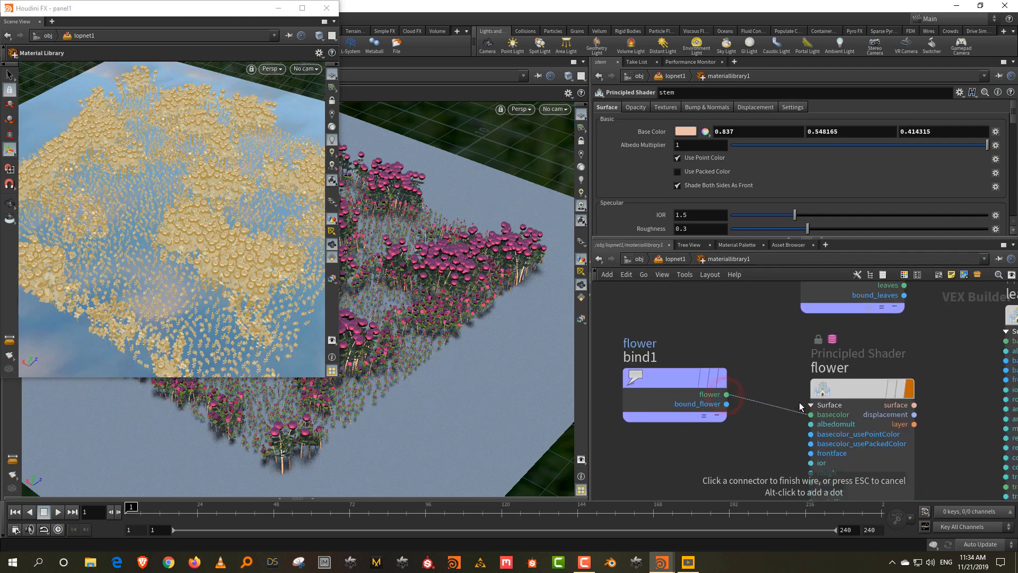
left_click(799, 401)
middle_click_drag(882, 352, 710, 400)
Inside instancetopoints1, set the basecolor node's randomized attribute name to flower
left_click(672, 260)
middle_click_drag(832, 418, 828, 374)
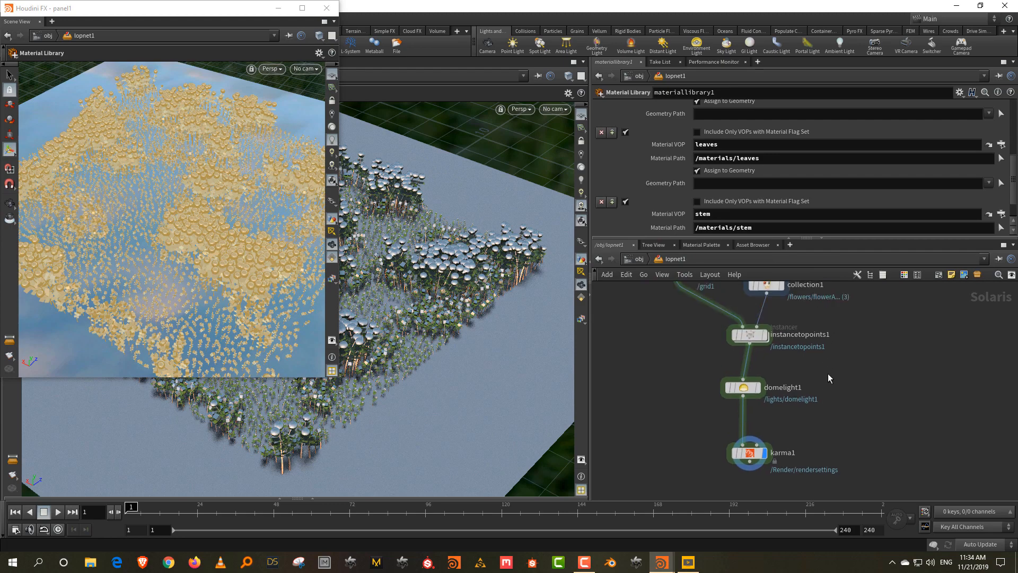
double_click(750, 338)
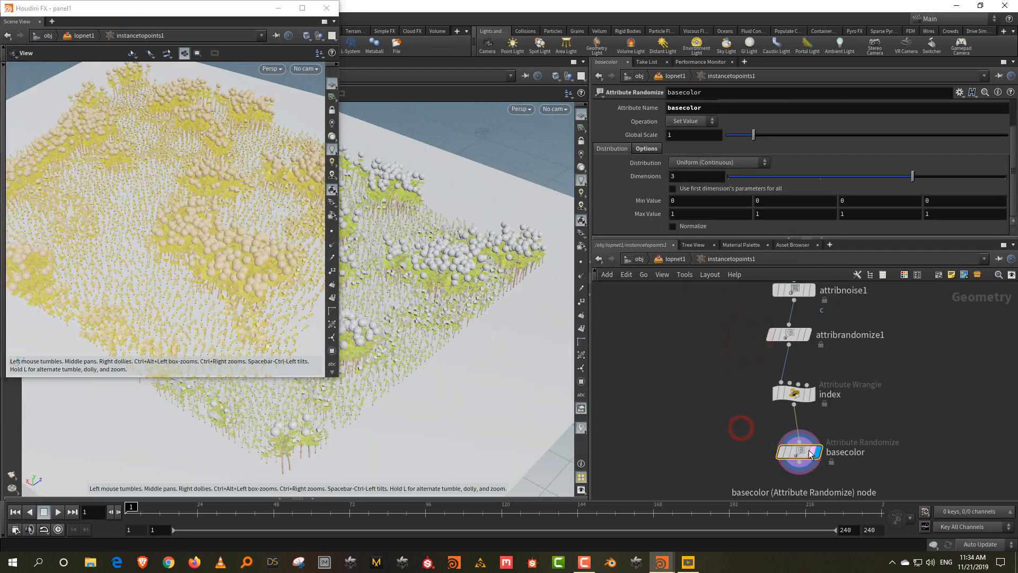
left_click_drag(715, 109, 646, 115)
type("flower")
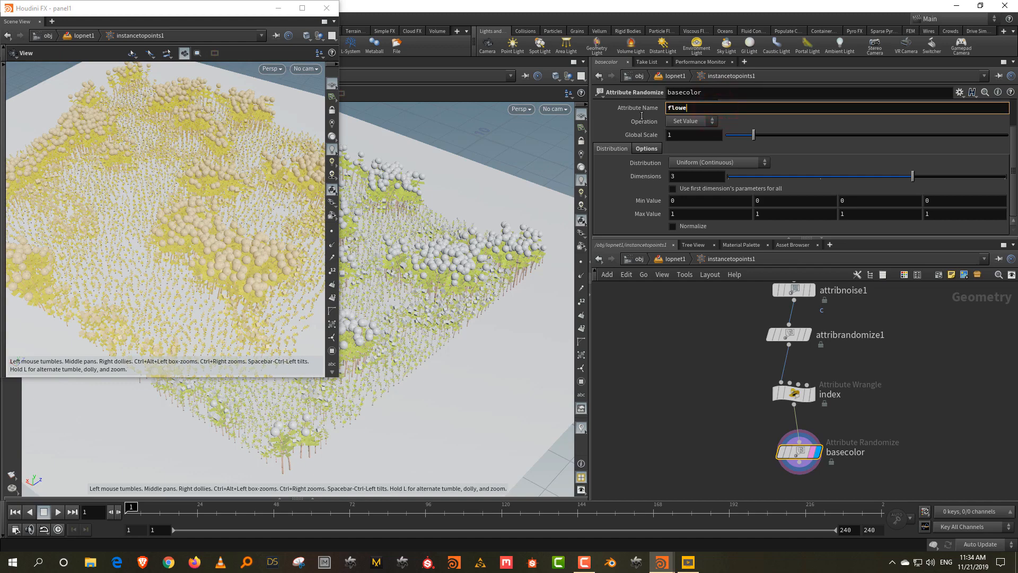
key("Return")
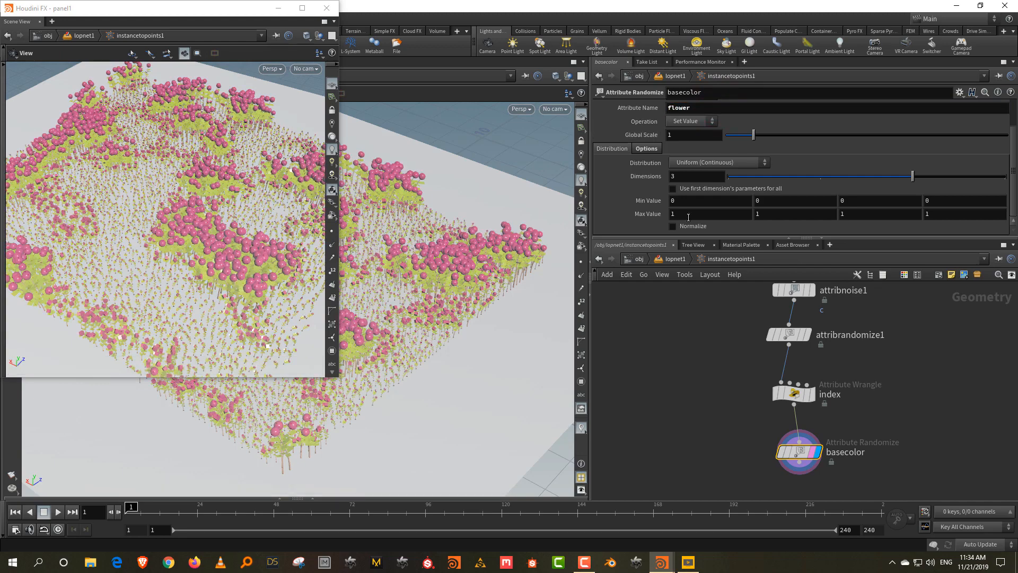
Back in lopnet1, set the instancetopoints1 node's point attributes to copy to flower
left_click(675, 258)
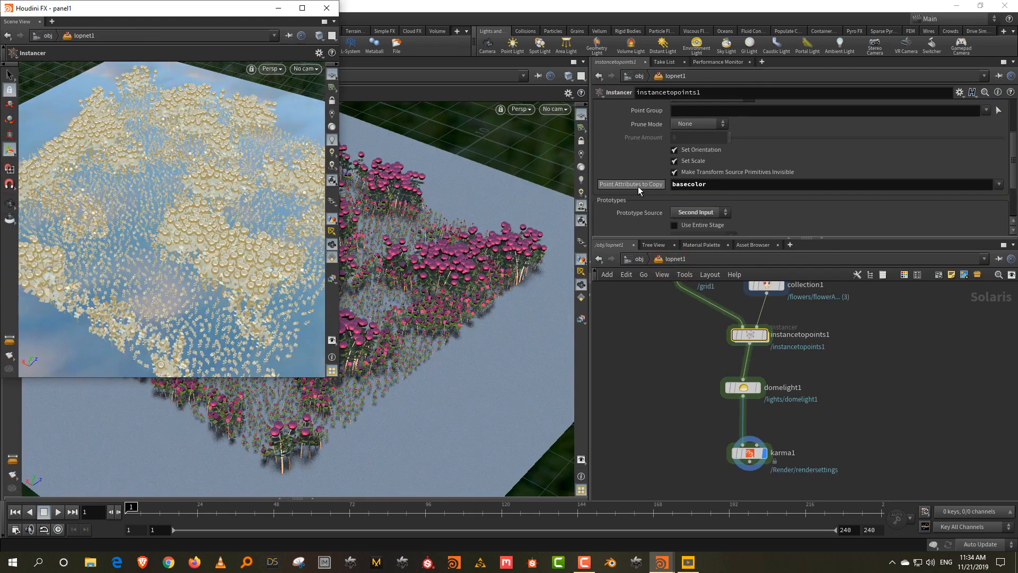
left_click_drag(716, 185, 649, 192)
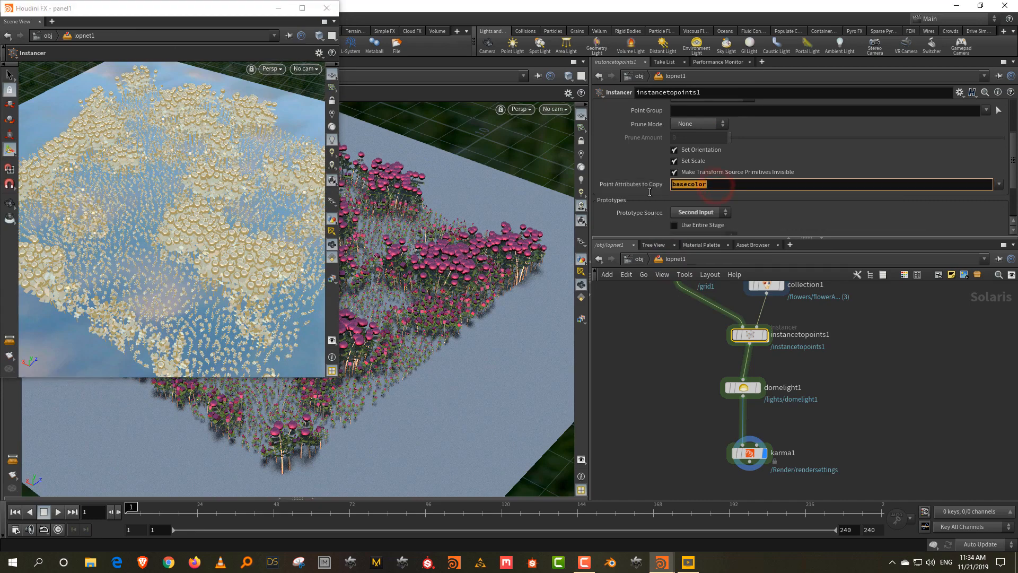
type("flower")
key("Return")
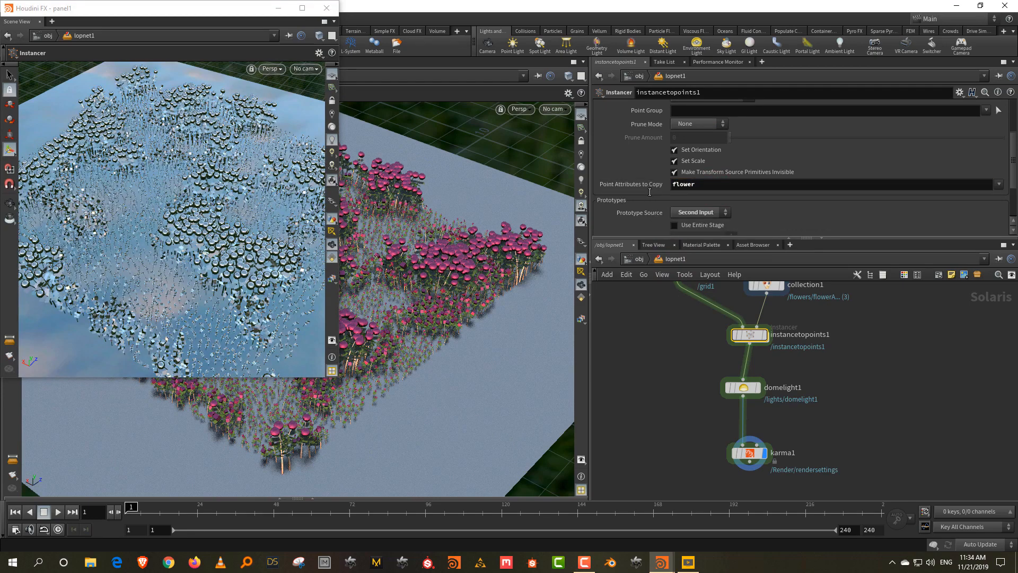
left_click(669, 321)
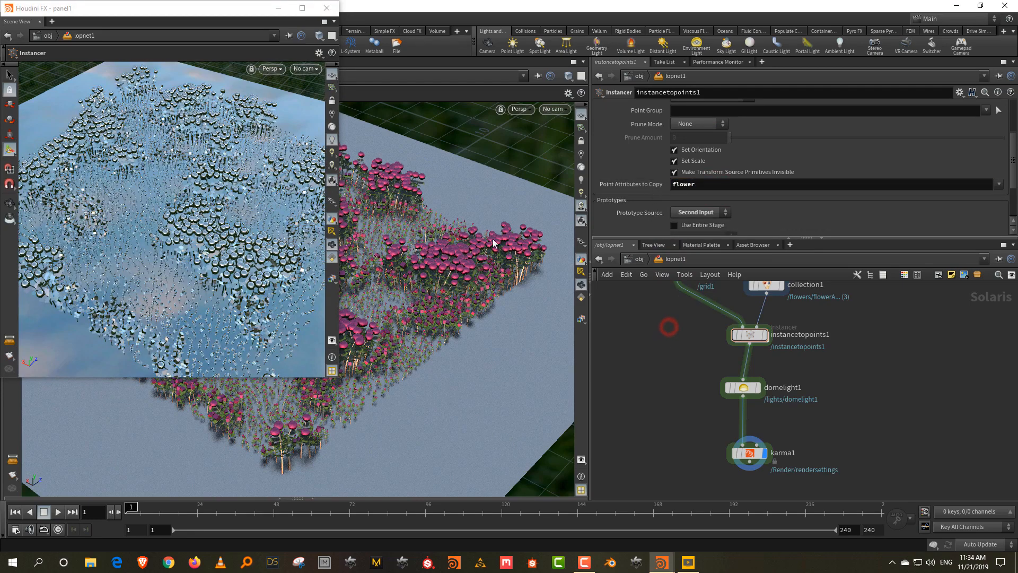
Check the flower color variation in a Karma render, and switch the viewport back to Houdini GL
left_click(271, 69)
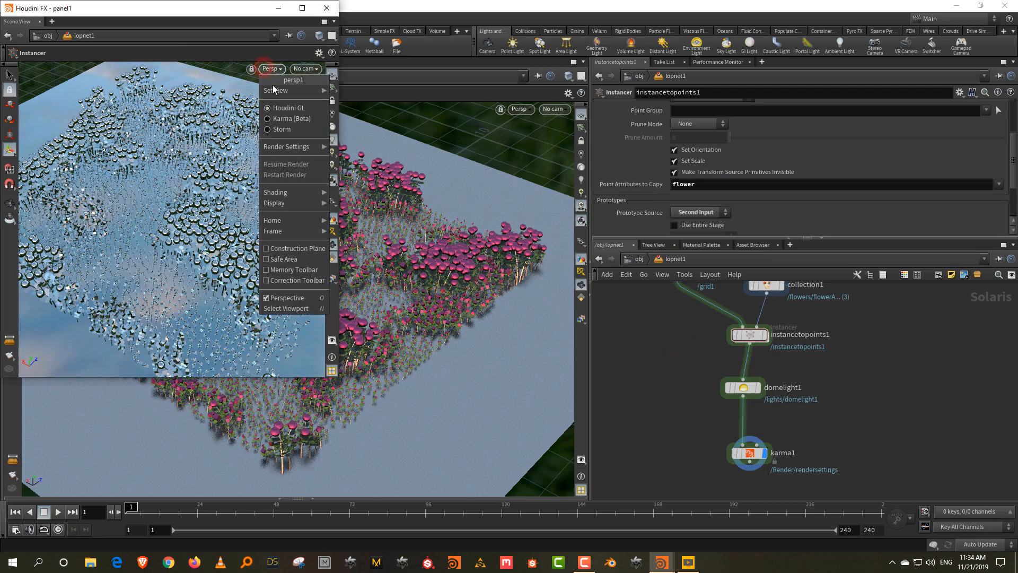
left_click(288, 119)
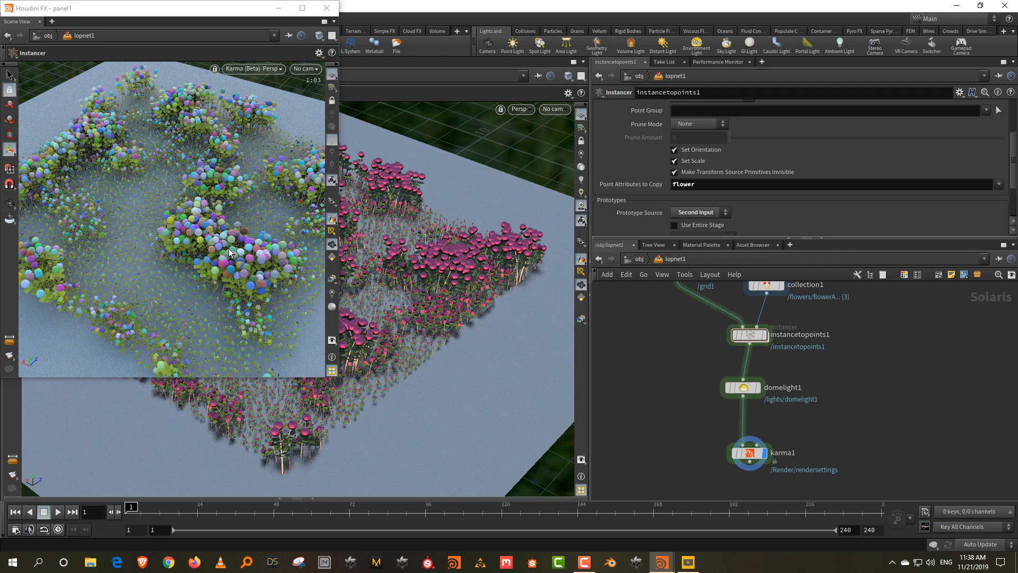
left_click(253, 68)
left_click(251, 108)
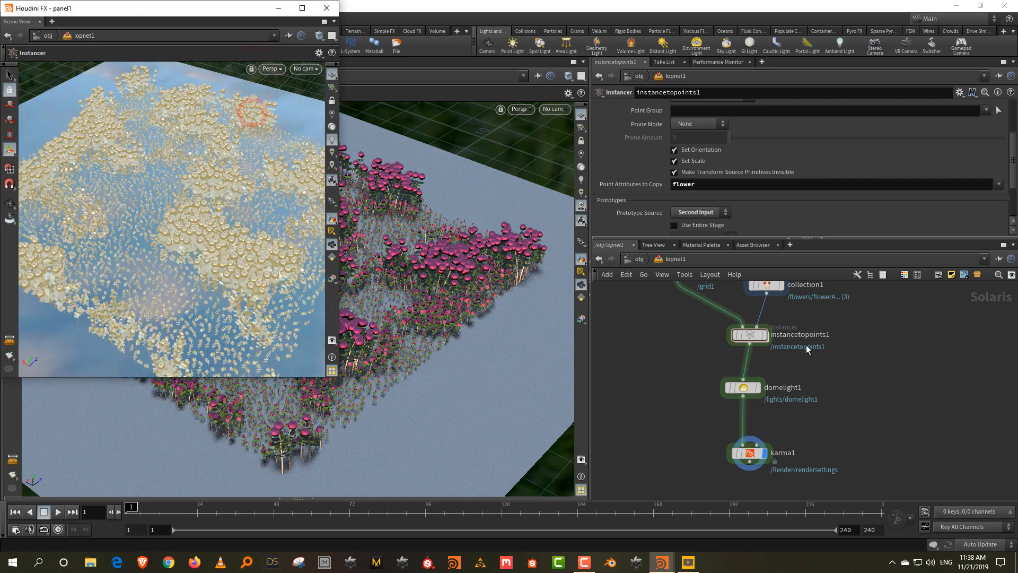
Enter the geometry network inside instancetopoints1 and locate the index wrangle above the basecolor node
middle_click_drag(805, 344, 813, 386)
double_click(755, 381)
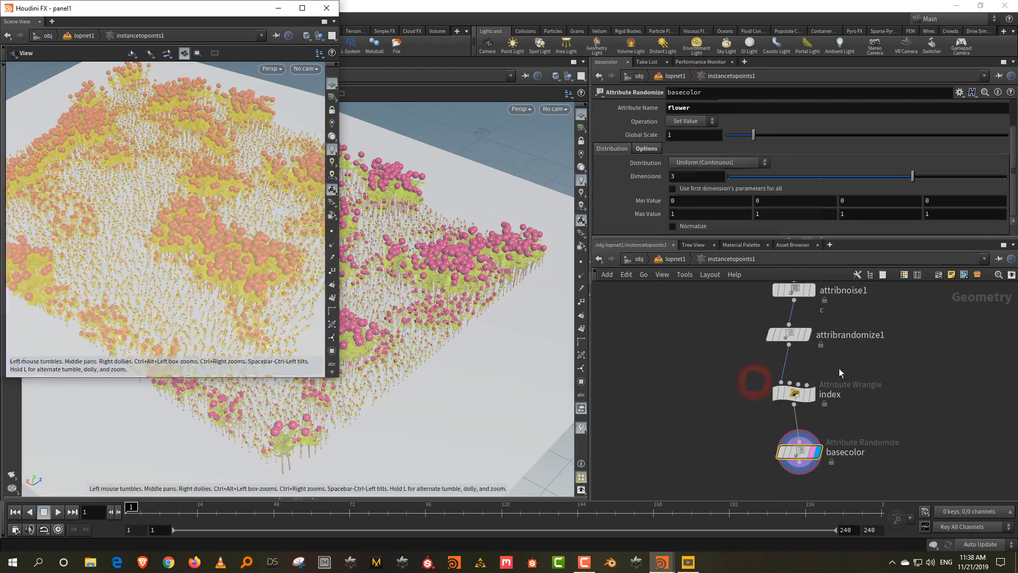
middle_click_drag(740, 348, 709, 347)
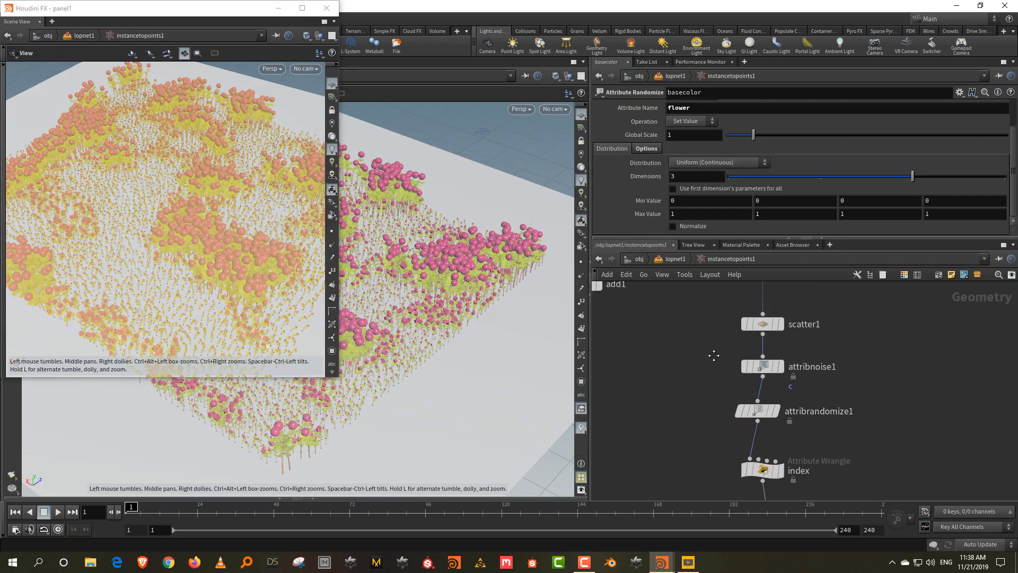
middle_click_drag(701, 392, 695, 336)
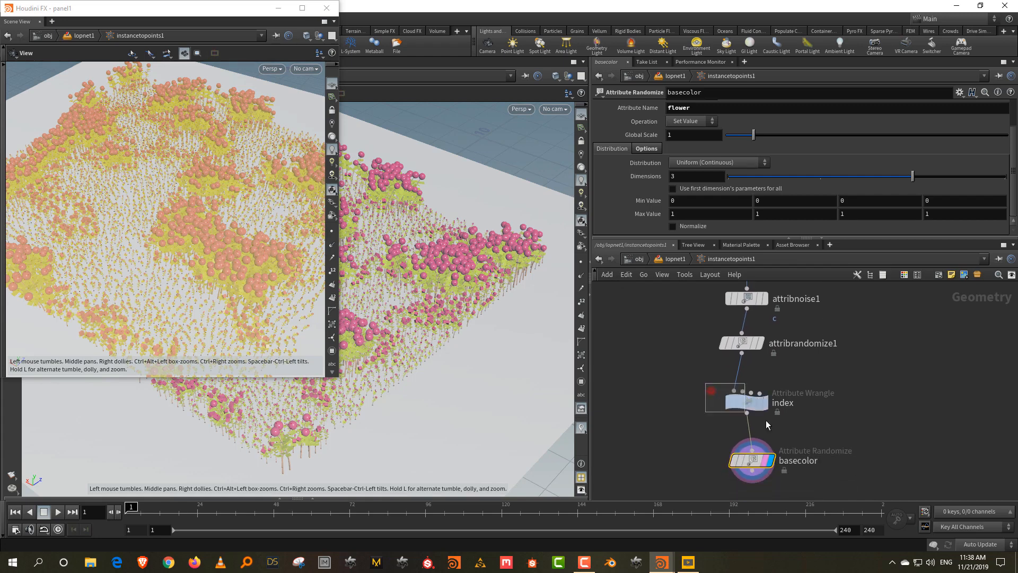
left_click_drag(765, 420, 768, 424)
Rename the index wrangle to index_and_scale
double_click(784, 403)
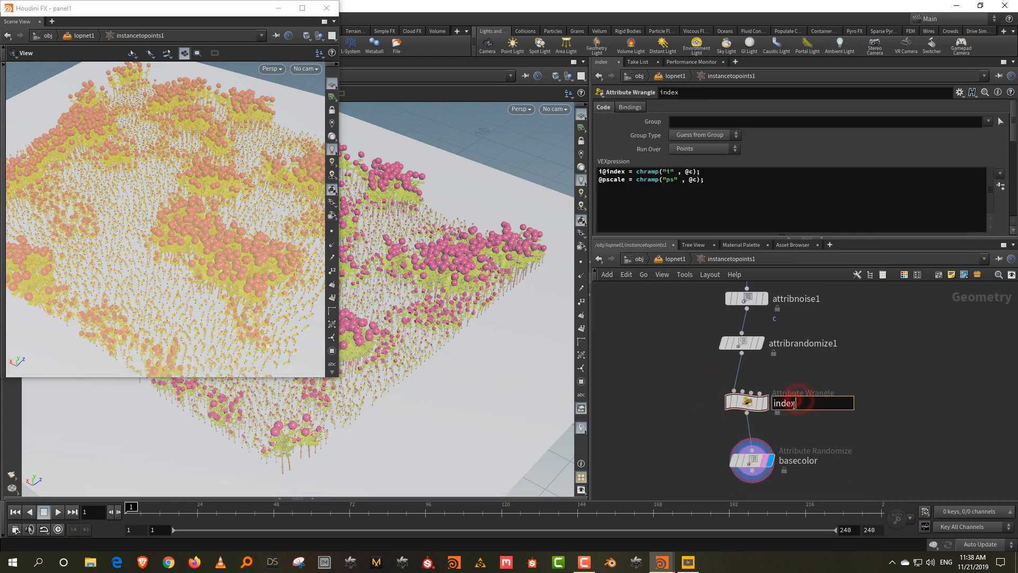
type("_and_scale")
key("Return")
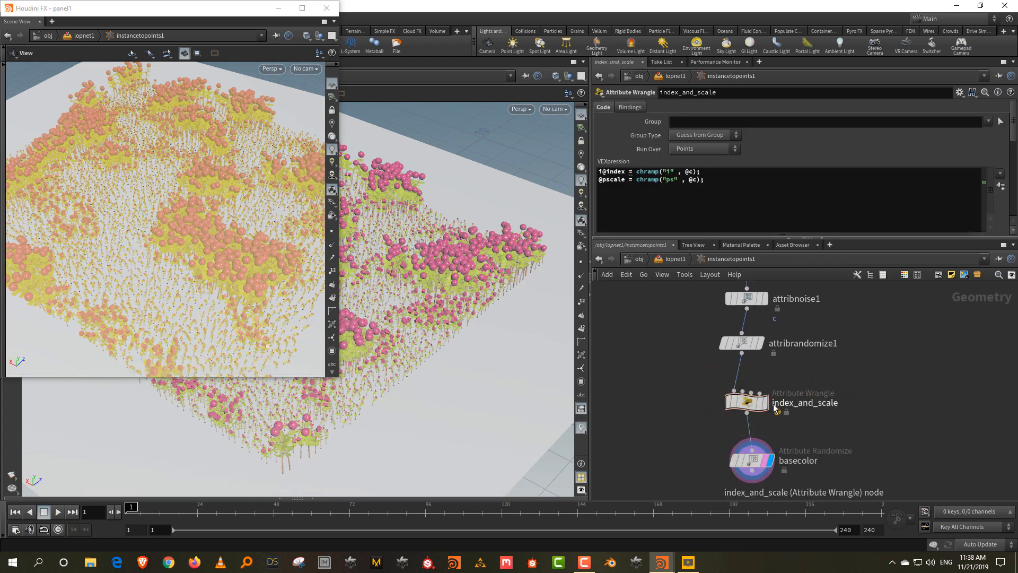
Inspect the renamed wrangle's node information and restore its name to index
left_click(716, 402)
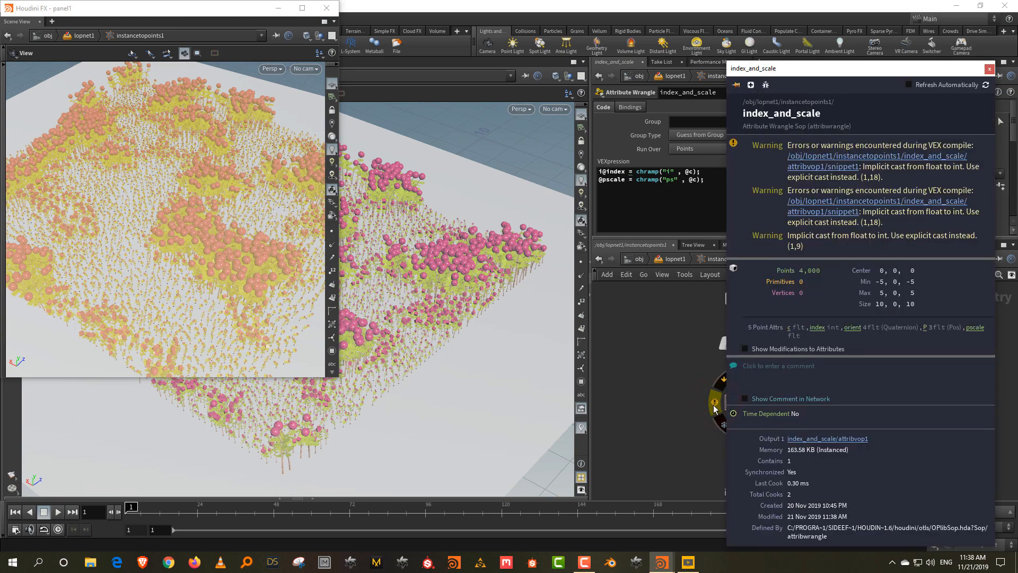
double_click(795, 403)
type("index_and_scale")
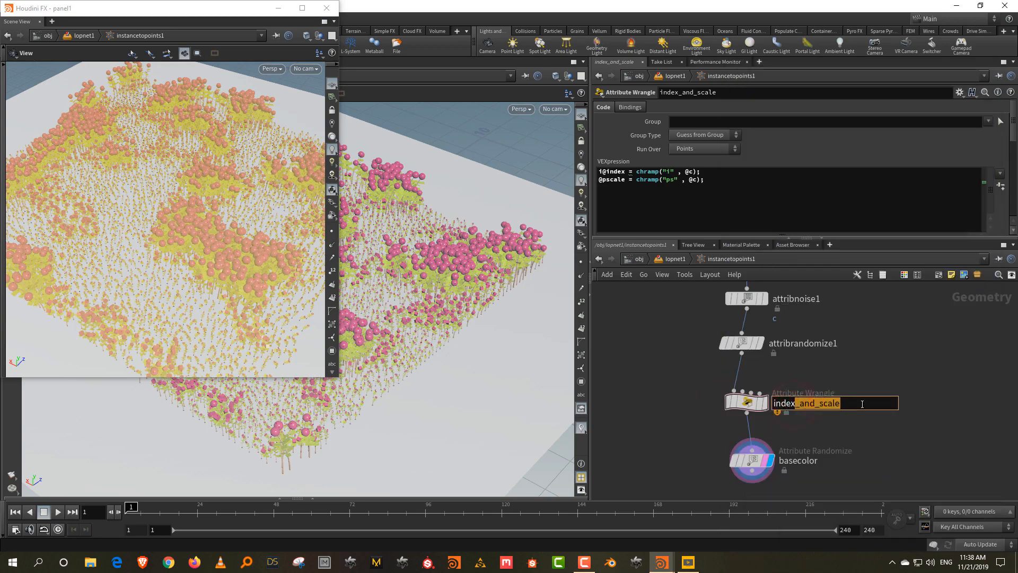
key("Return")
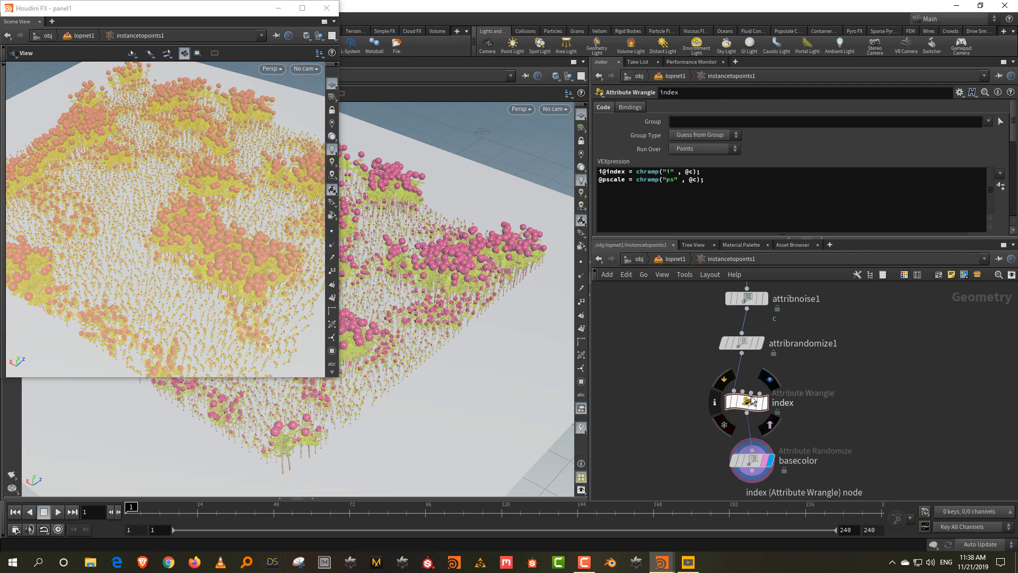
In the index wrangle's Ps ramp, set the value of point 3 to 0.548 and point 4 to about 0.542
left_click(747, 402)
left_click_drag(1013, 132, 1014, 204)
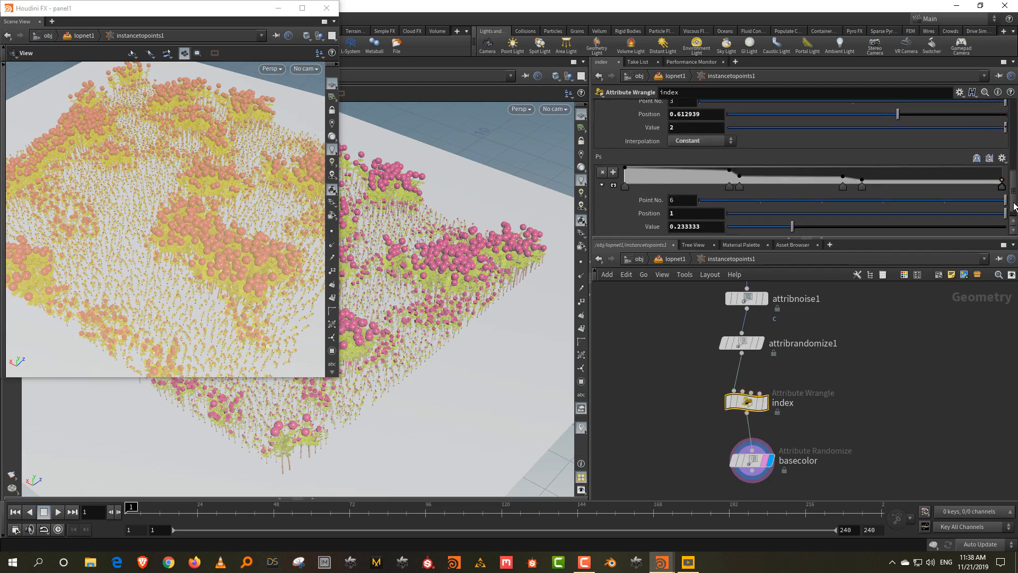
left_click(739, 186)
left_click(878, 226)
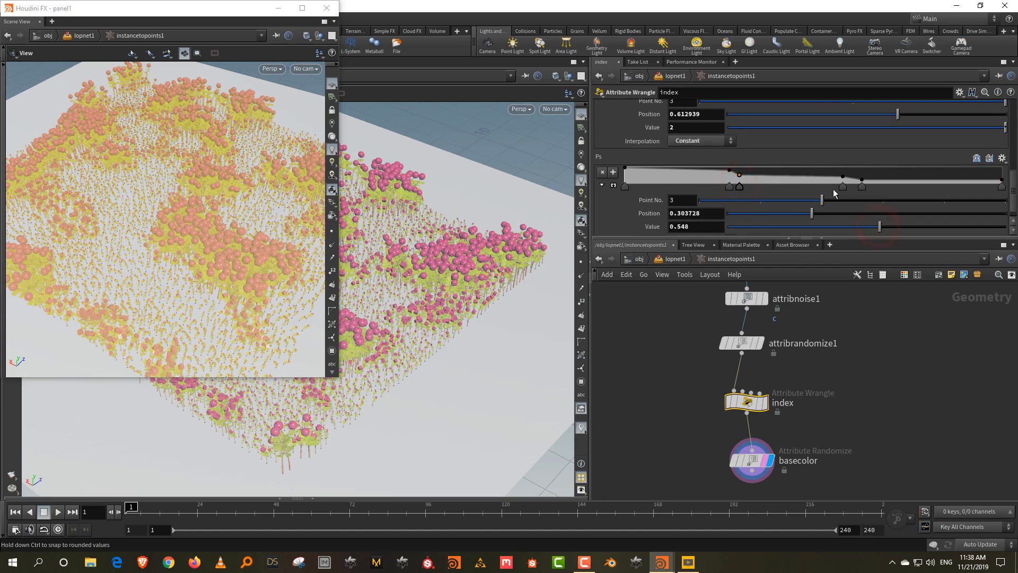
left_click(843, 186)
left_click(880, 227)
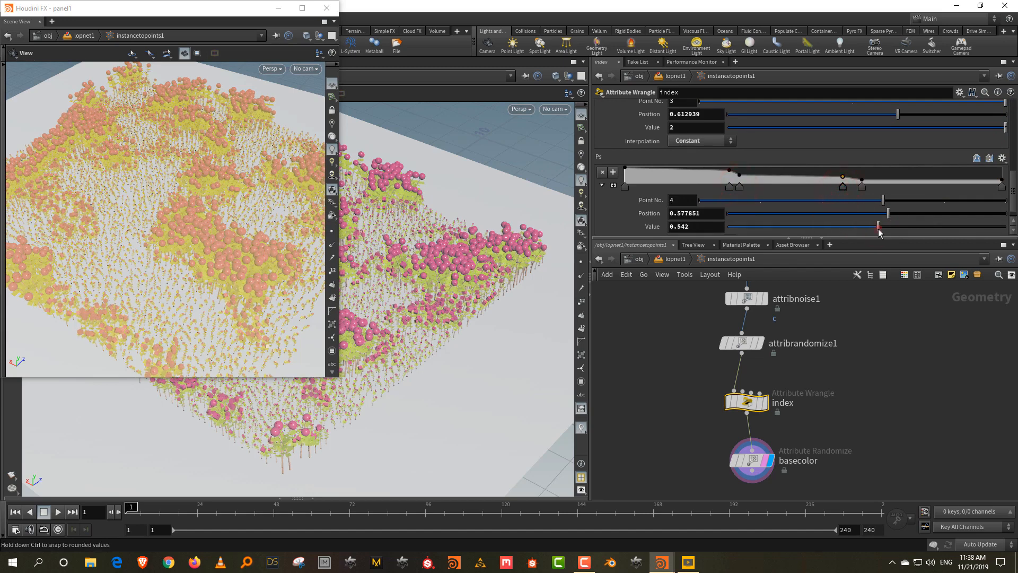
Raise the values of the last two points in the index wrangle's Ps ramp, setting point 6 to 0.408
left_click(862, 186)
left_click(833, 227)
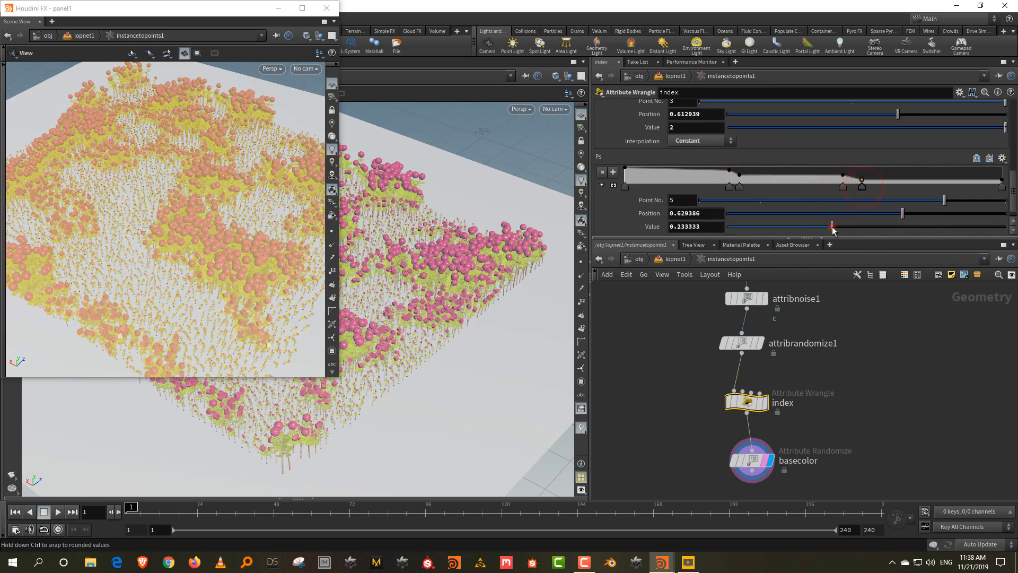
left_click(1002, 186)
left_click_drag(894, 227, 842, 234)
left_click(873, 340)
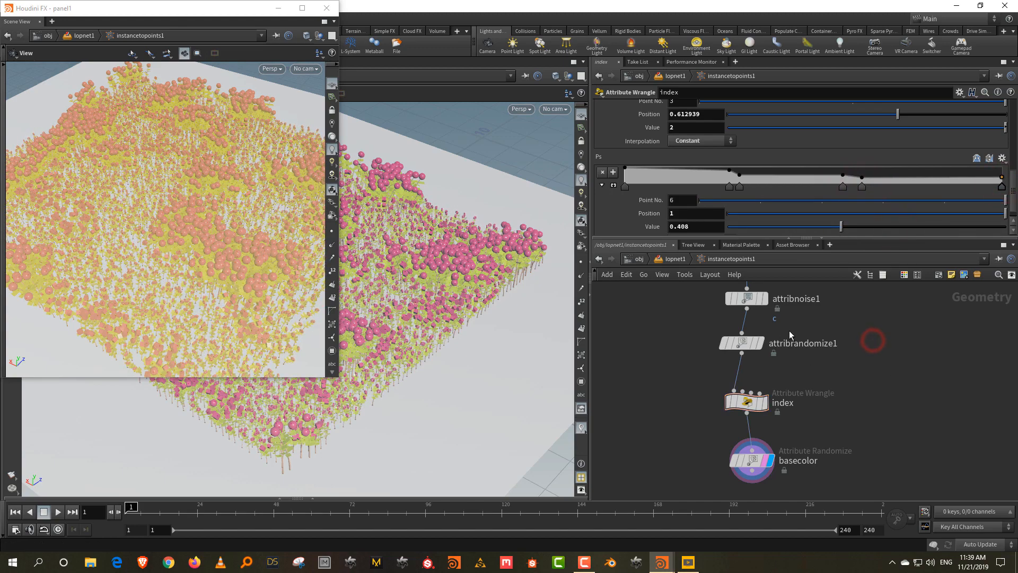
Rename the basecolor Attribute Randomize node as flower
middle_click_drag(801, 403, 797, 370)
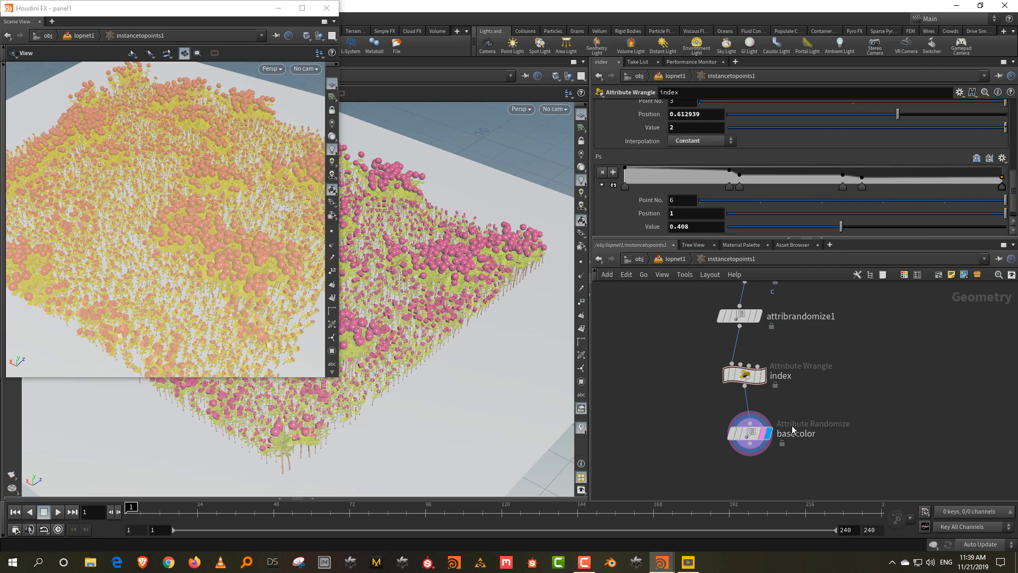
left_click(748, 433)
double_click(795, 433)
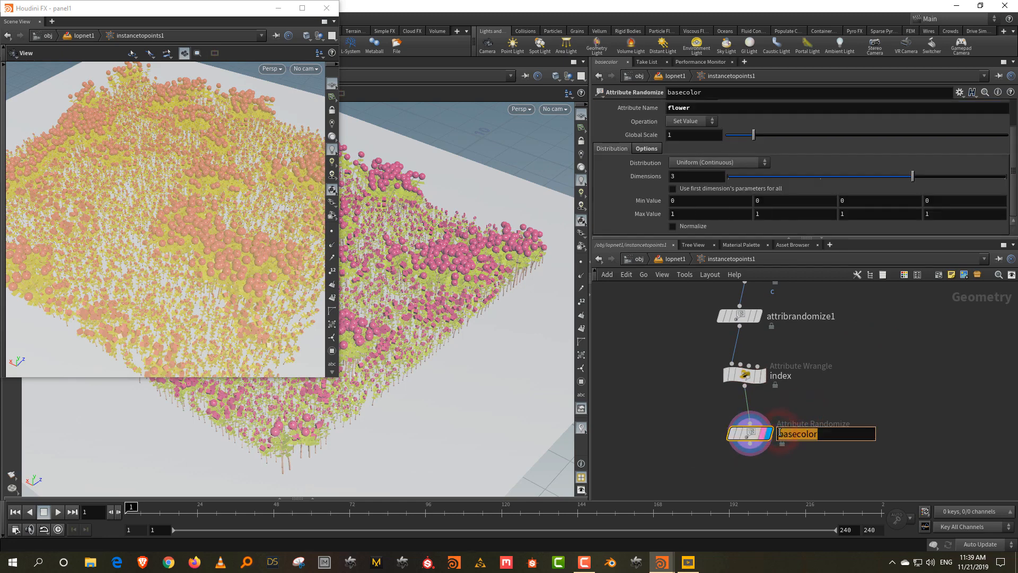
type("flower")
key("Return")
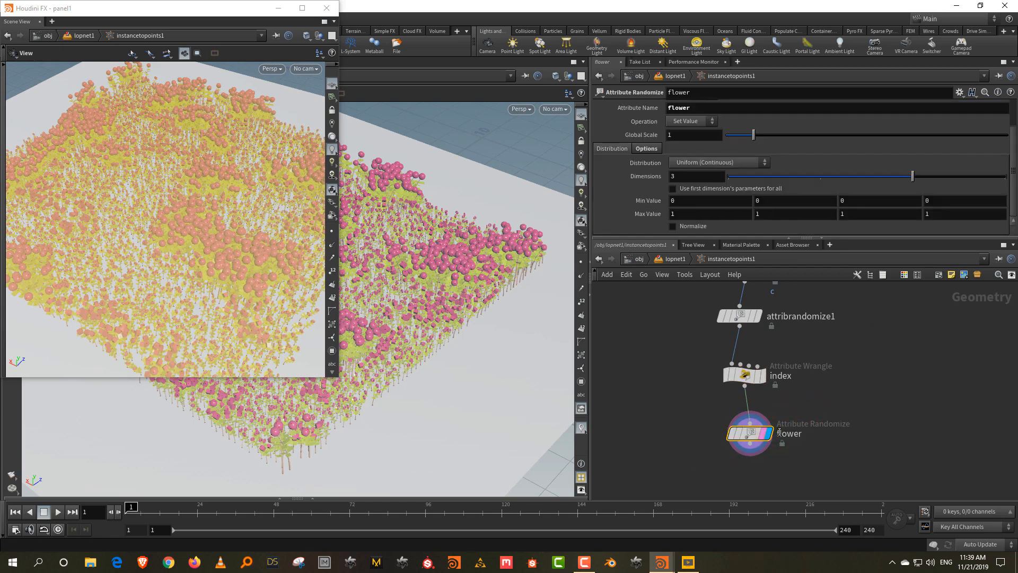
Detach the flower node from index and connect a new displayed Attribute Wrangle below index in its place
left_click_drag(750, 433, 665, 440)
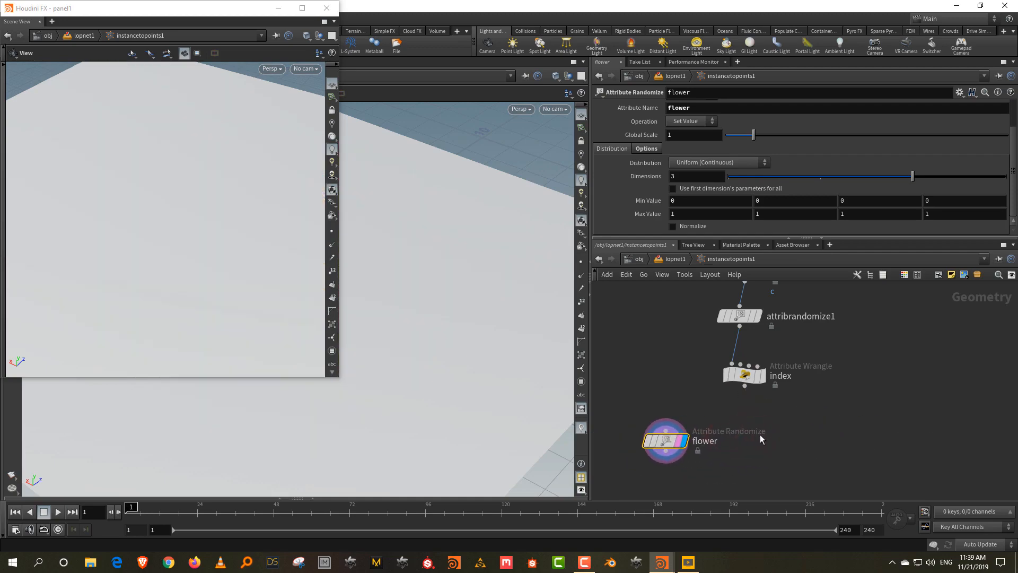
left_click(775, 421)
key("Tab")
type("wran")
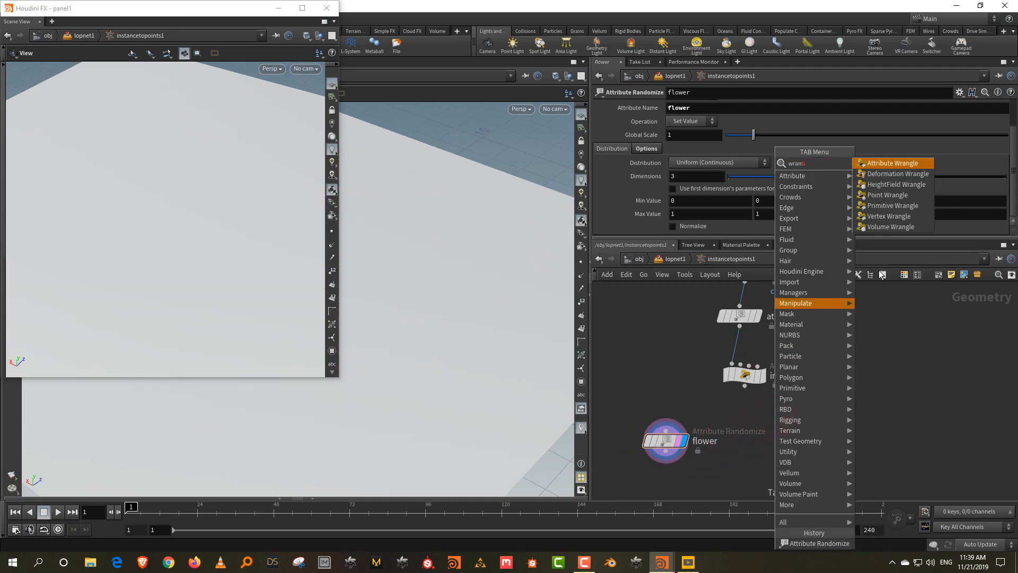
key("Return")
left_click(795, 434)
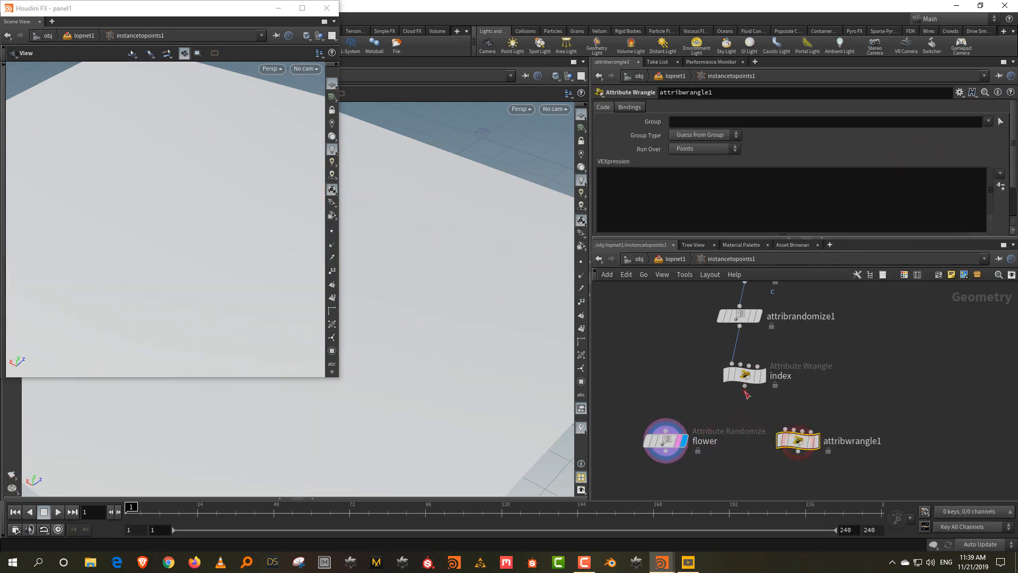
left_click_drag(745, 386, 764, 460)
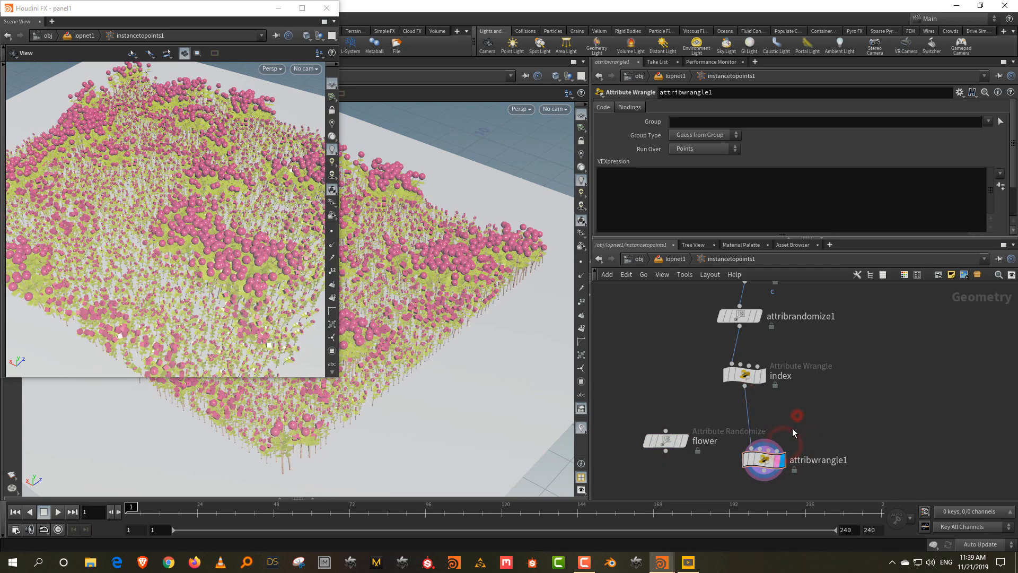
left_click_drag(678, 436, 641, 440)
left_click_drag(763, 459, 745, 462)
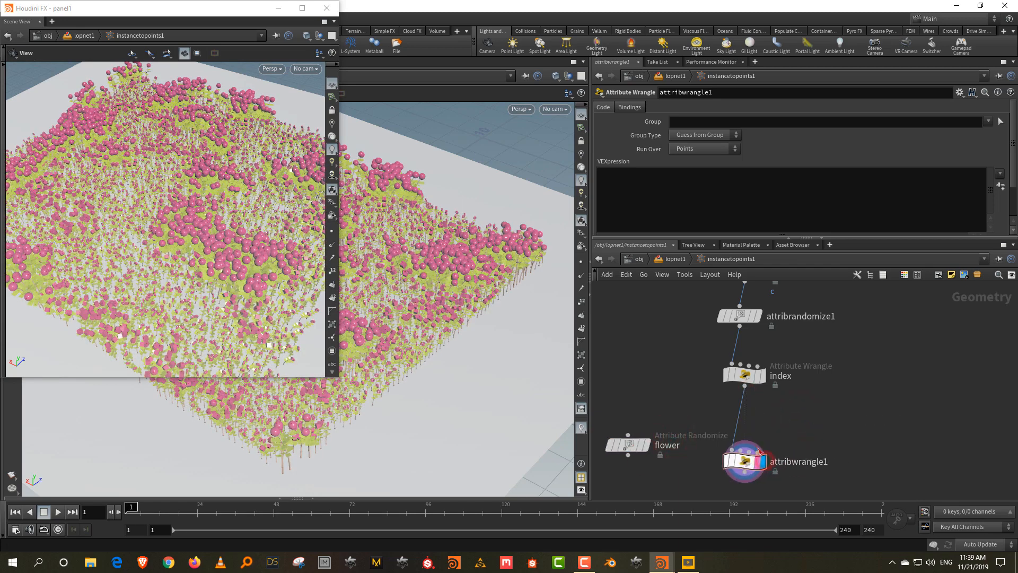
left_click(777, 416)
Check the attribute name used by attribnoise1, and insert a Color node between index and attribwrangle1
middle_click_drag(791, 316, 785, 384)
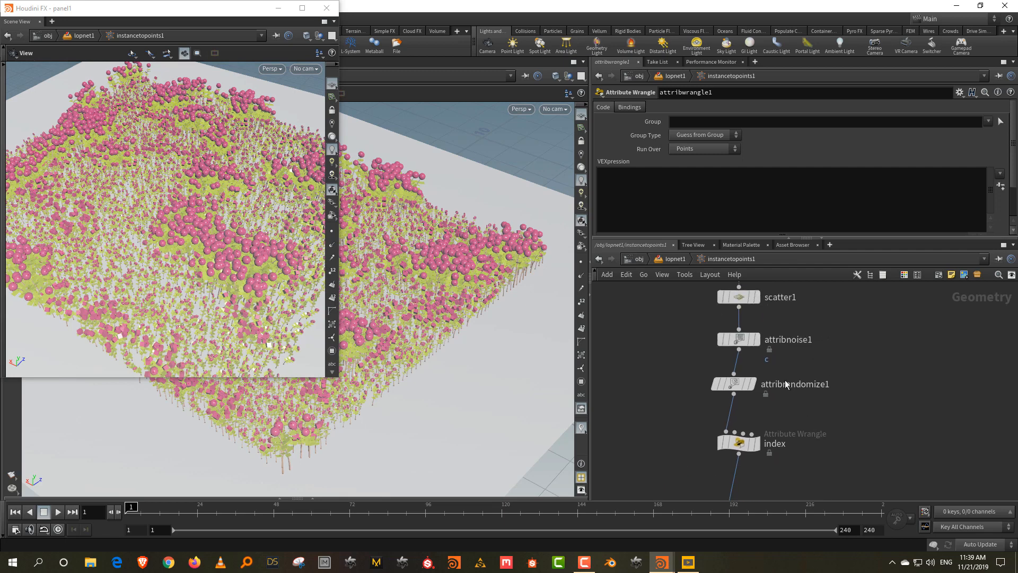
left_click_drag(698, 355, 751, 333)
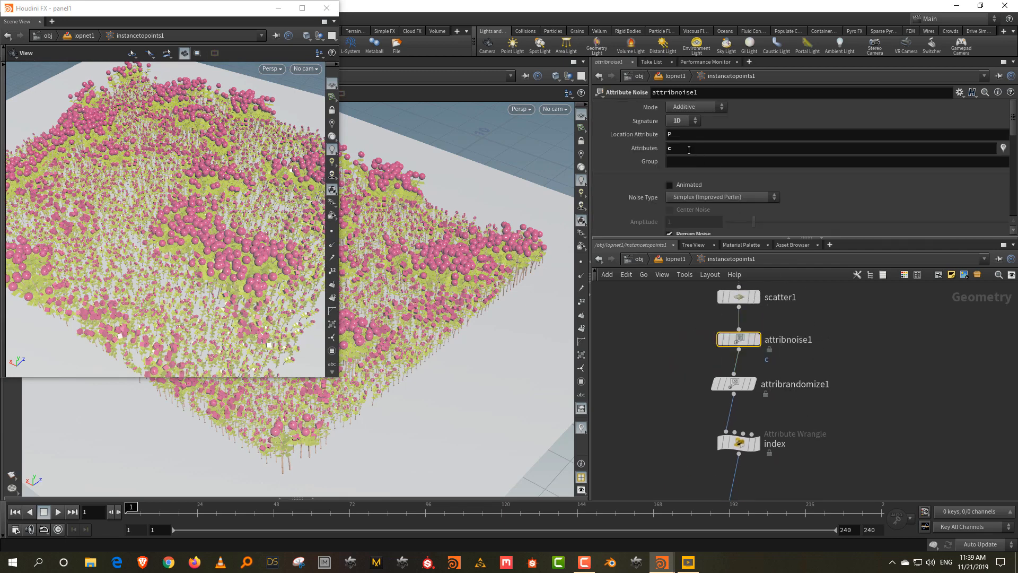
left_click(861, 349)
middle_click_drag(844, 419, 829, 354)
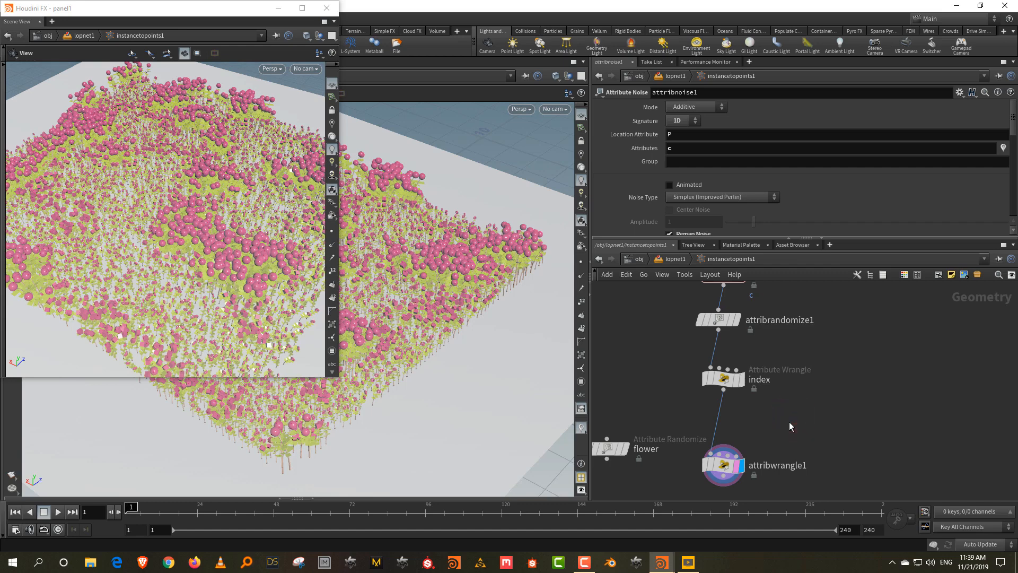
key("Tab")
type("colo")
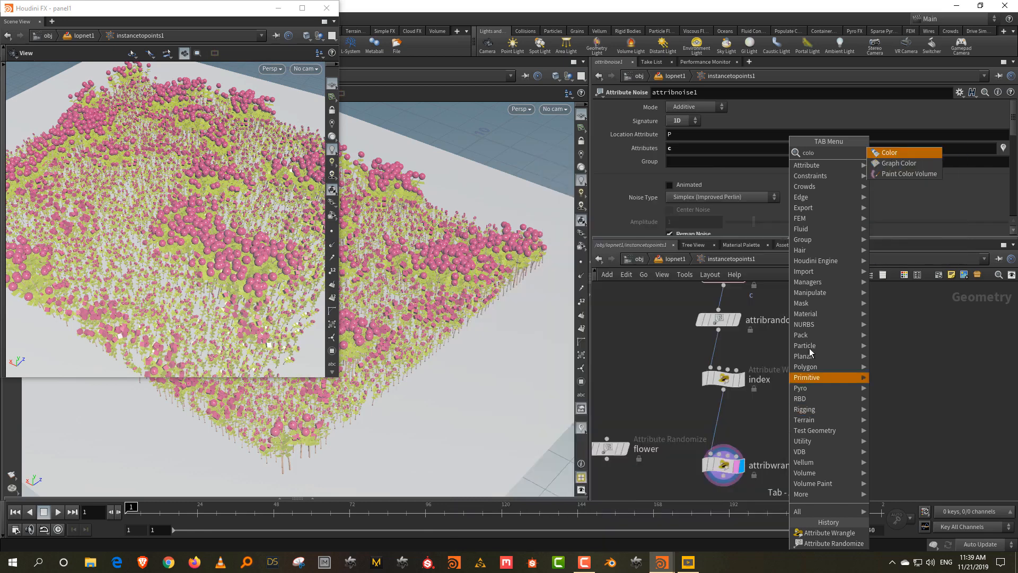
left_click(879, 154)
left_click(719, 429)
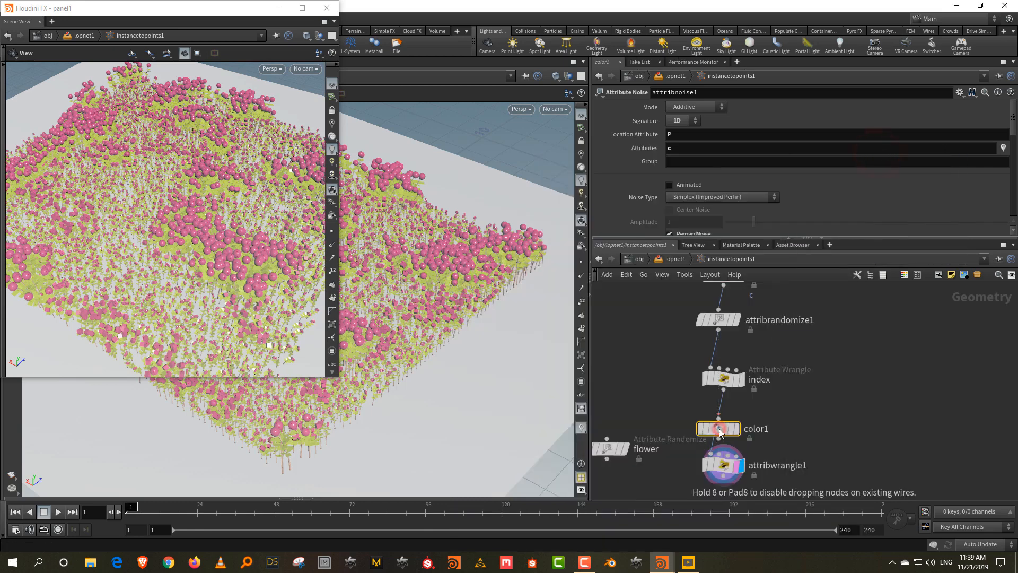
Set color1's color type to Ramp from Attribute, driven by the attribute c
left_click(708, 160)
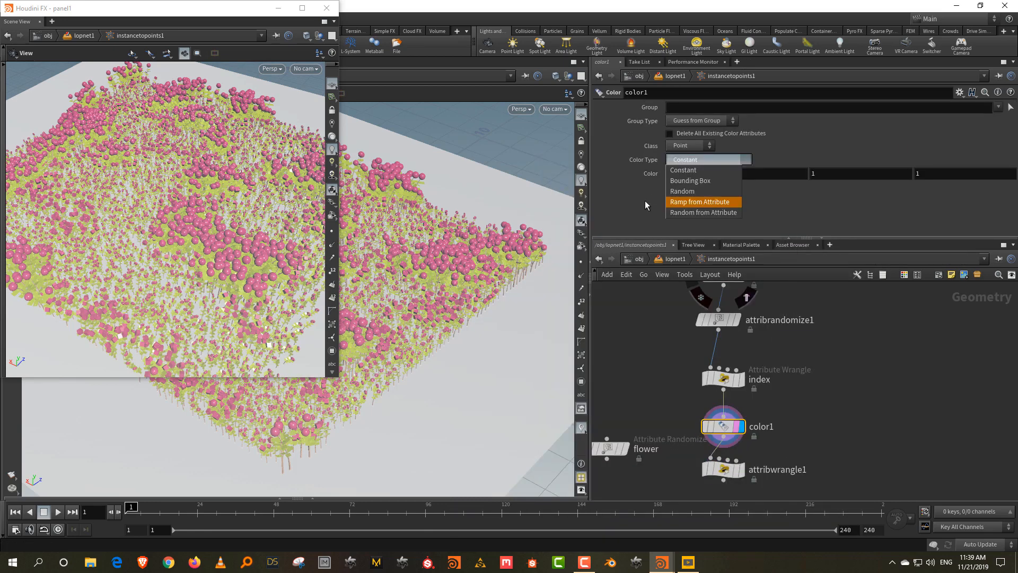
left_click(697, 202)
left_click(692, 175)
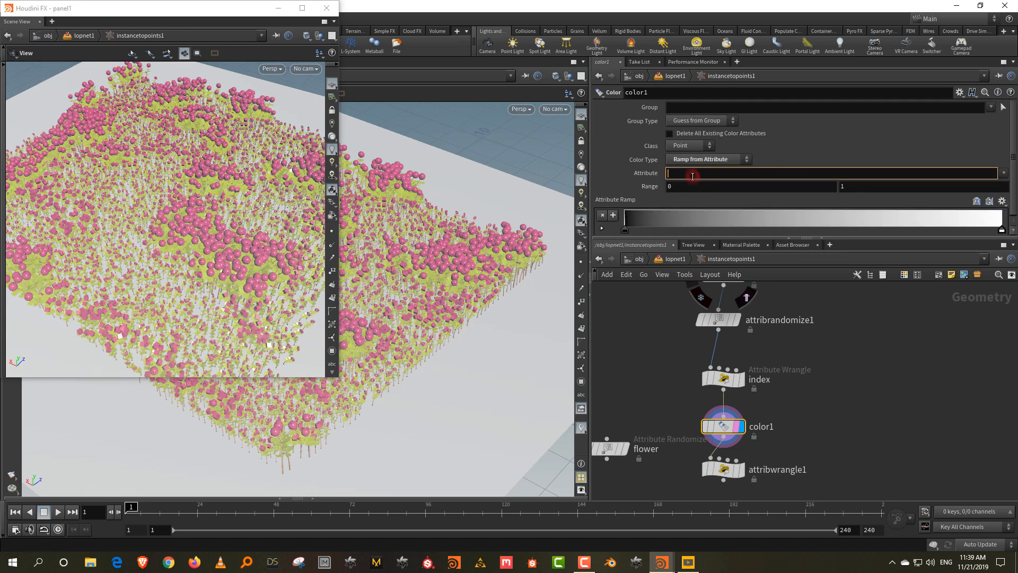
type("c")
key("Return")
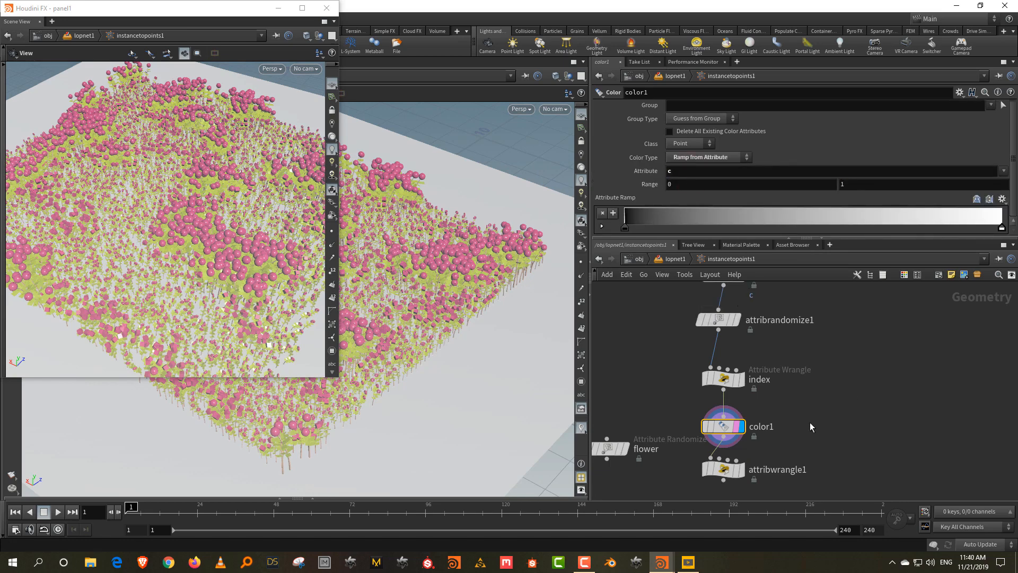
middle_click_drag(792, 437, 795, 397)
left_click(744, 430)
left_click(739, 435)
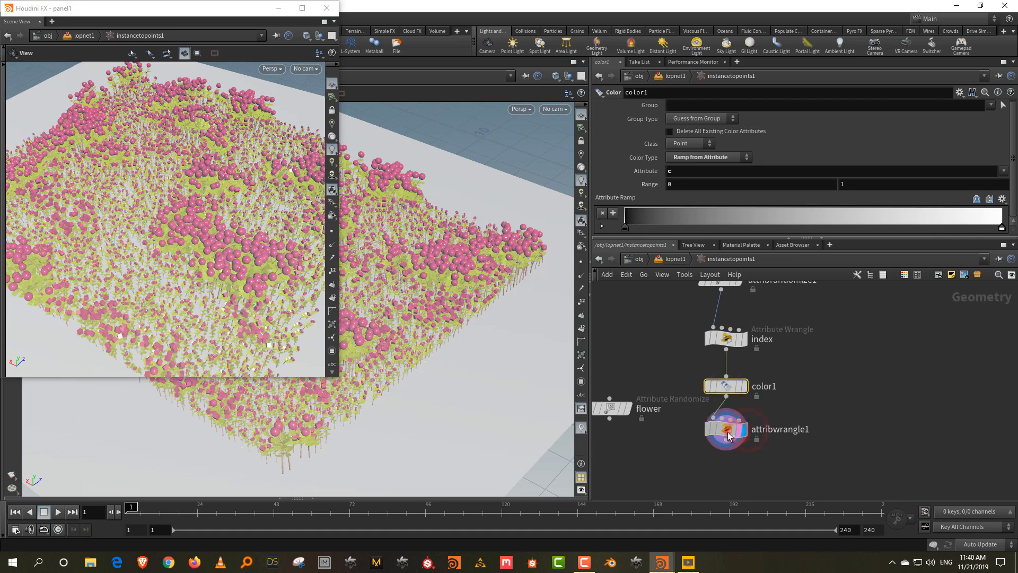
left_click(665, 182)
type("v")
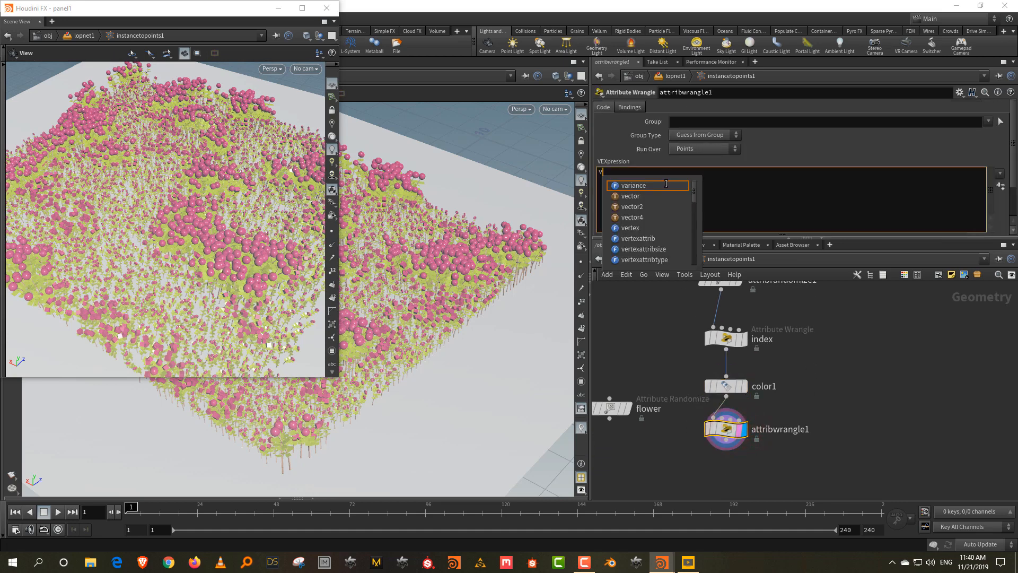
type("@flowe")
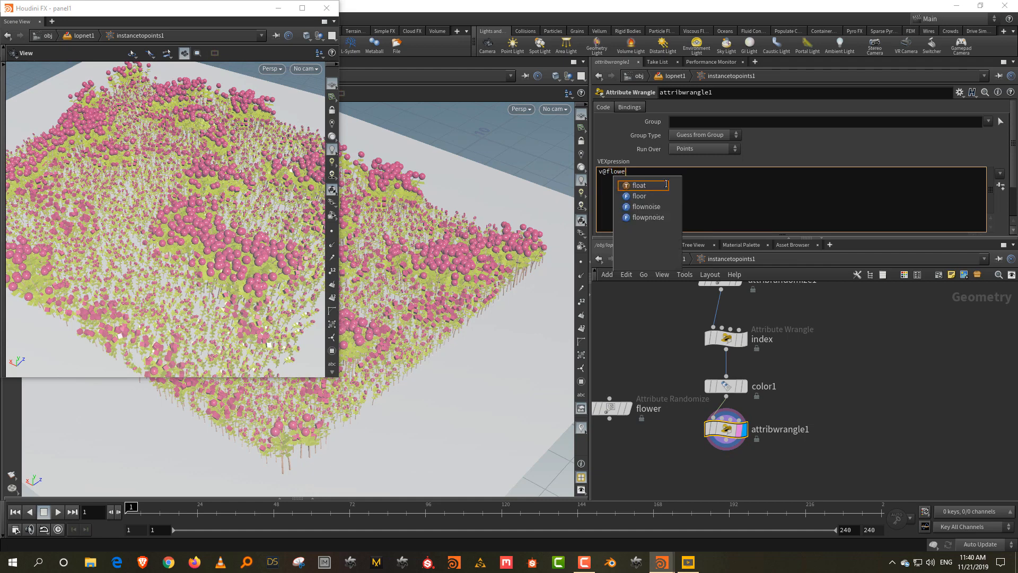
type("r = ")
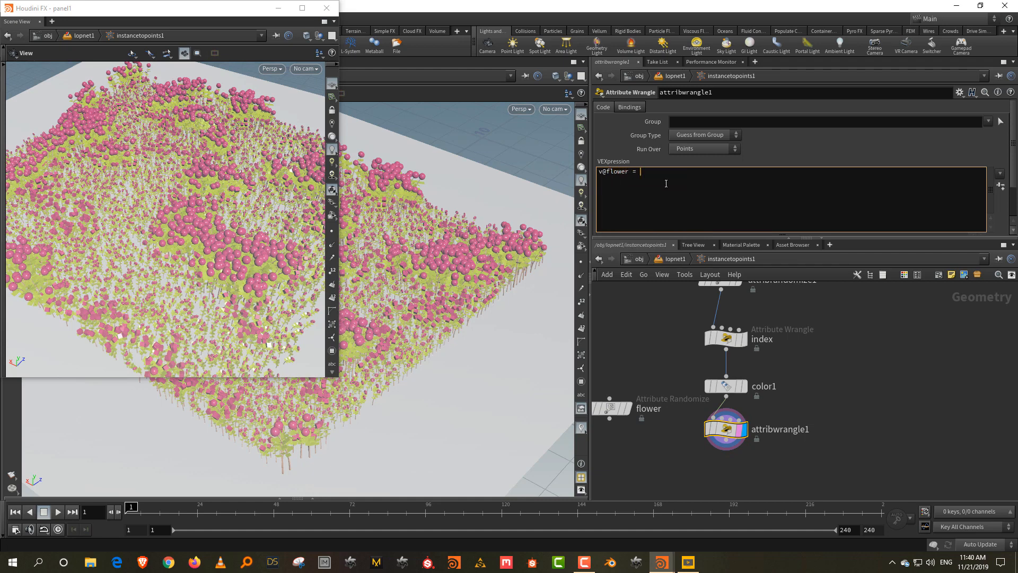
type("@Cd;")
left_click(917, 375)
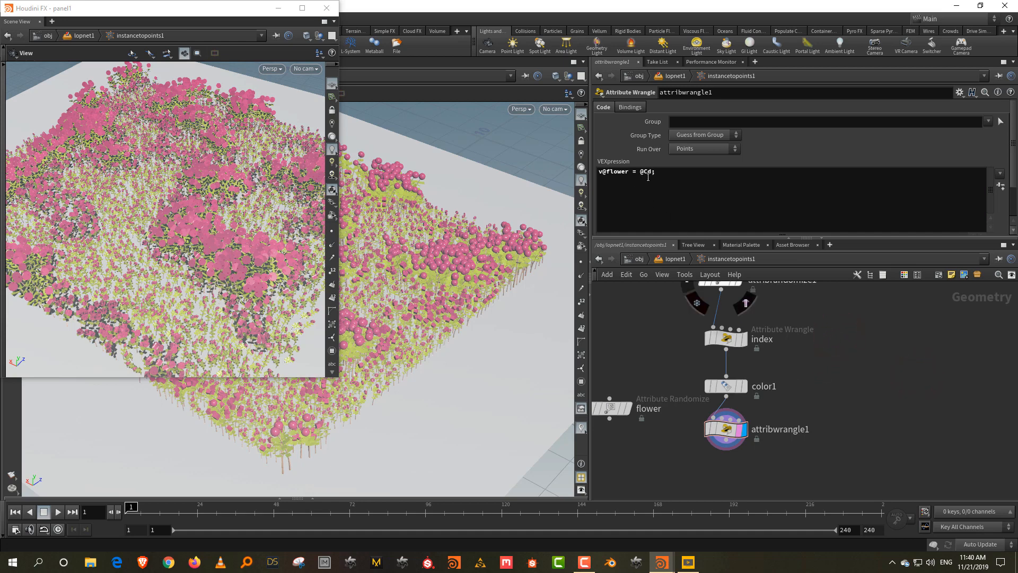
Return to the lopnet1 level and render the floating viewport with Karma (Beta) to check the flower colors
left_click_drag(810, 365, 690, 405)
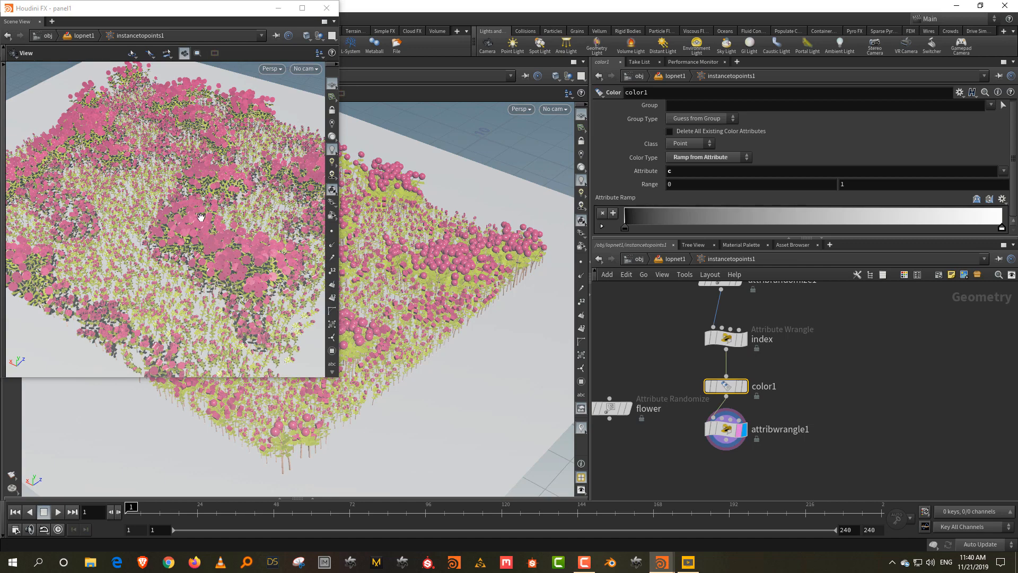
left_click(832, 337)
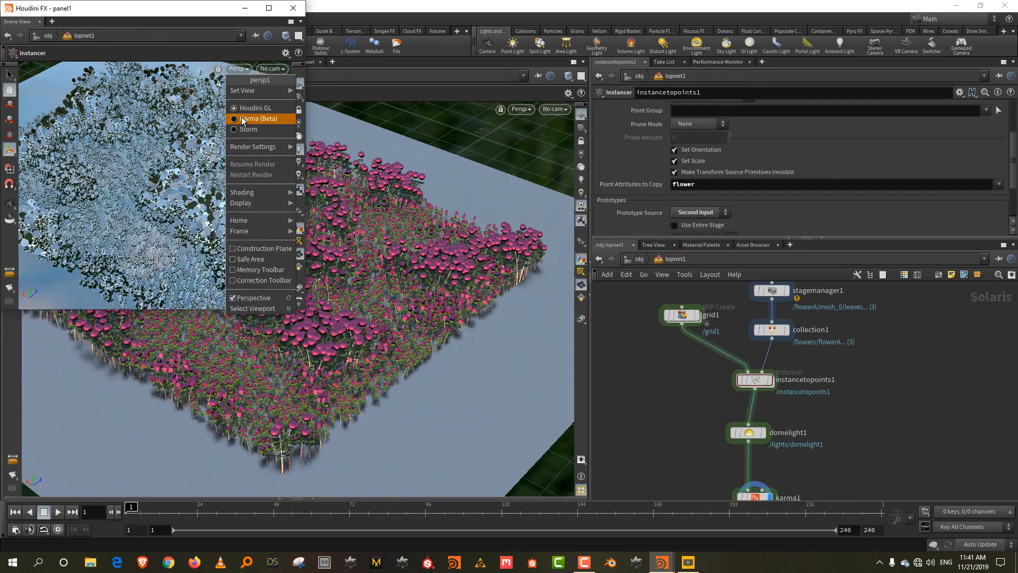
left_click(243, 119)
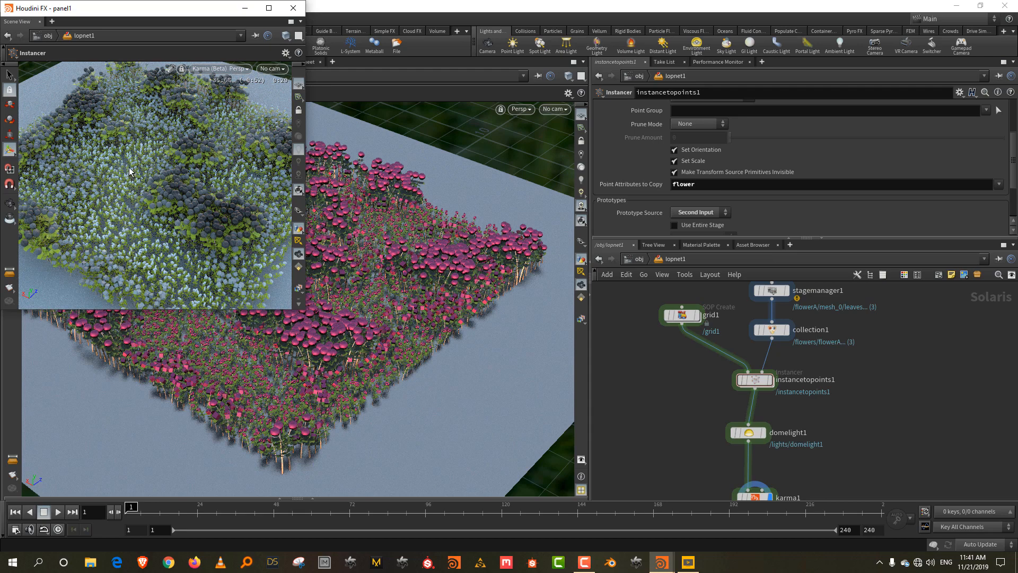
Inside instancetopoints1, set the first point of color1's attribute ramp to pink with hue 323, saturation 0.913 and value 0.945
double_click(755, 378)
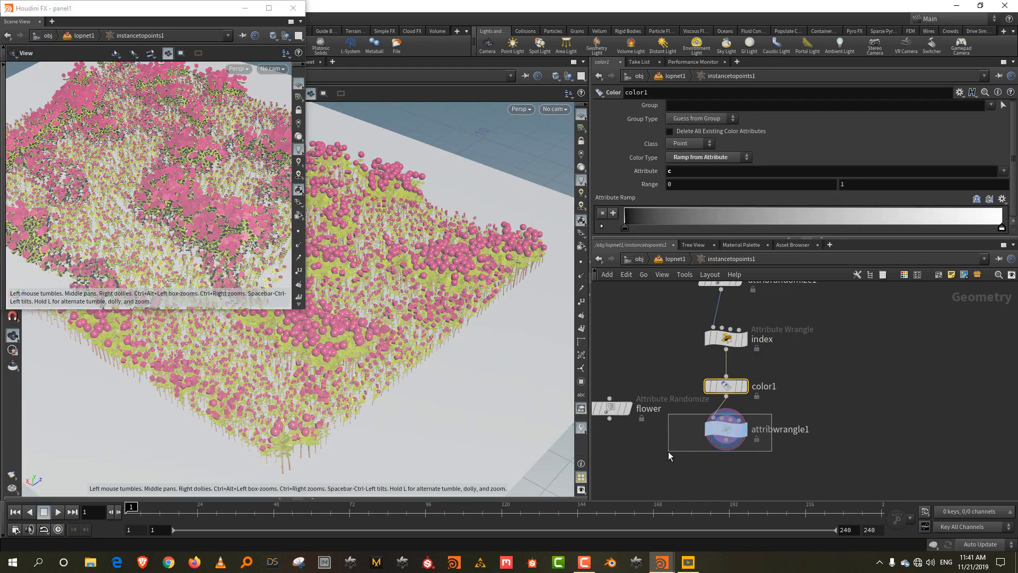
left_click(726, 429)
left_click(726, 386)
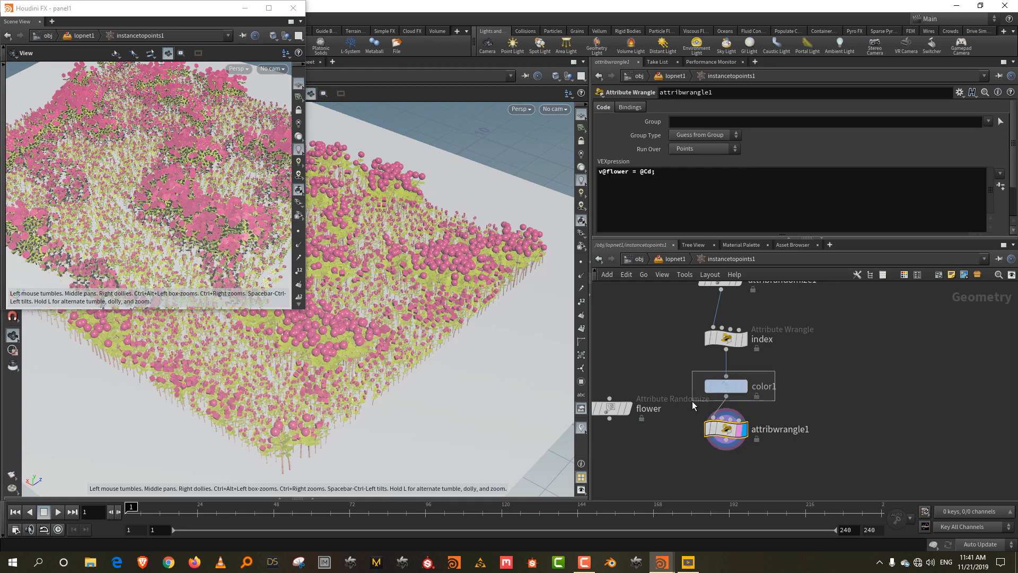
left_click_drag(674, 237, 631, 263)
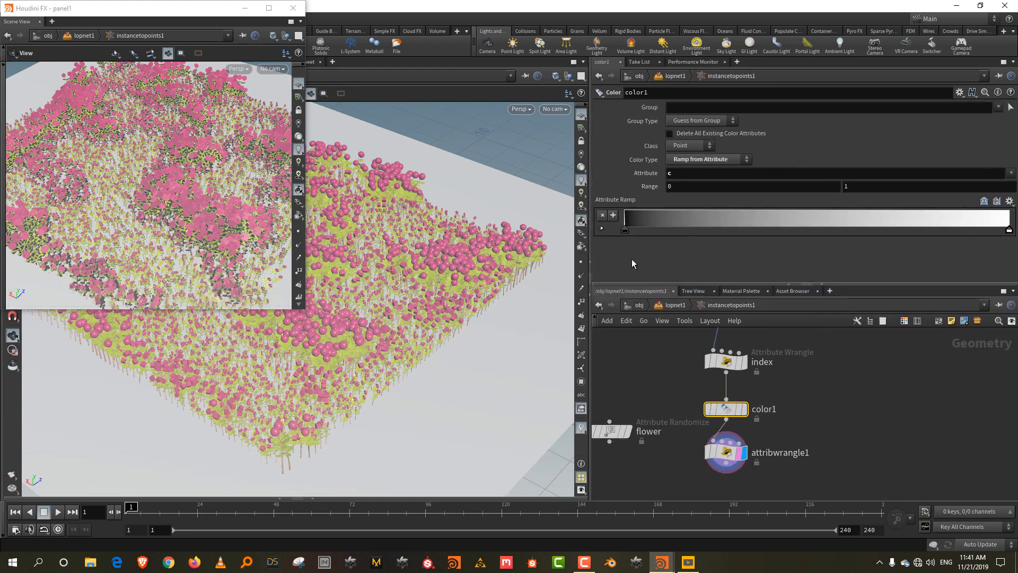
double_click(626, 229)
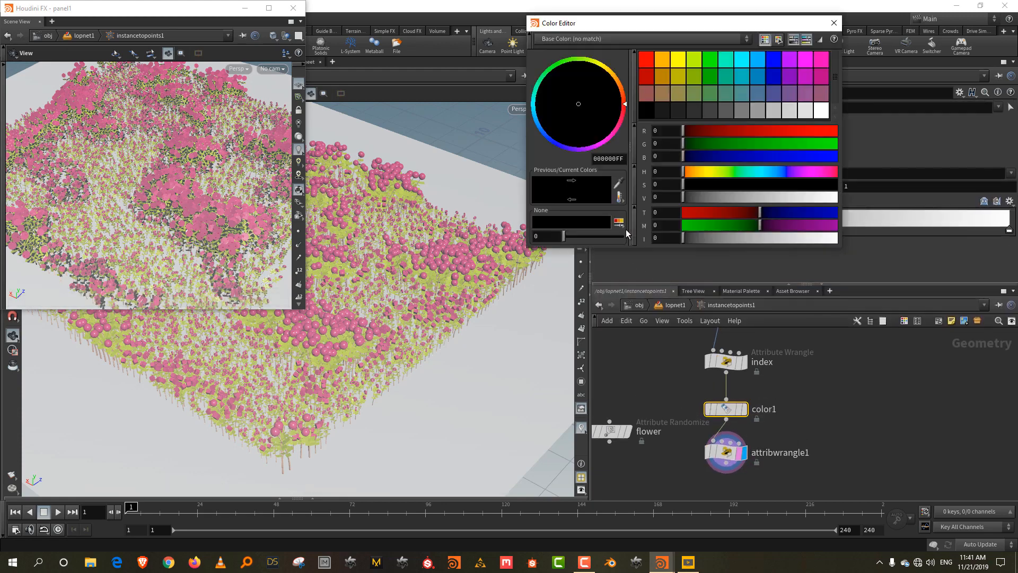
left_click(820, 171)
left_click(823, 184)
left_click(829, 198)
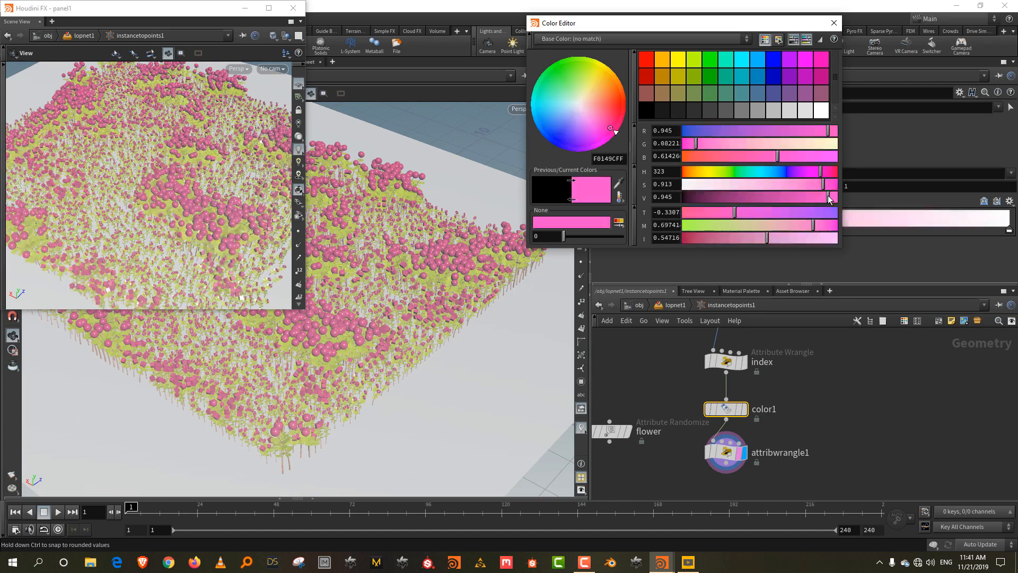
left_click(833, 23)
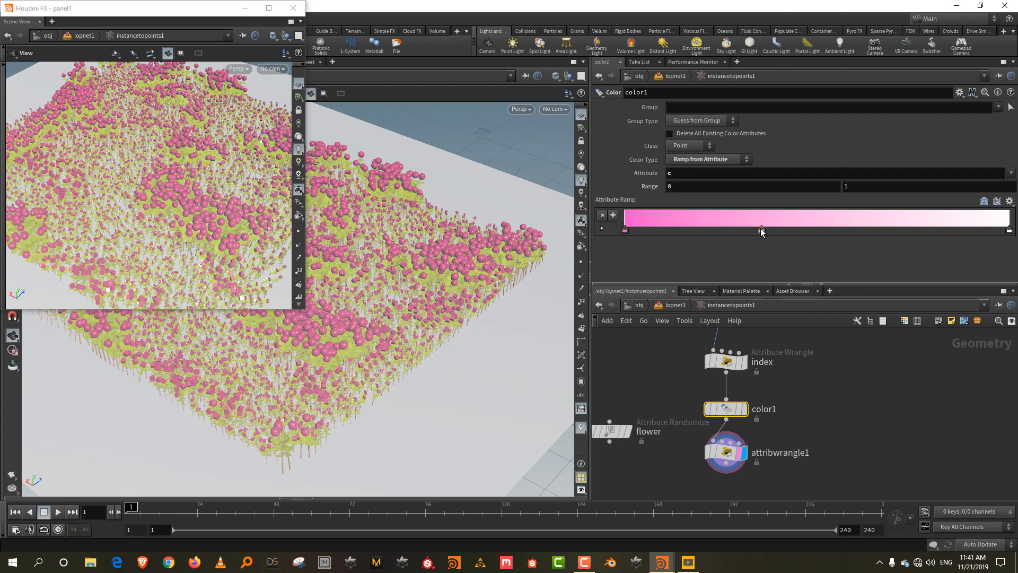
Add a point about a third along color1's attribute ramp and make it orange with hue 24 and saturation about 0.9
double_click(762, 232)
left_click(693, 171)
left_click(822, 185)
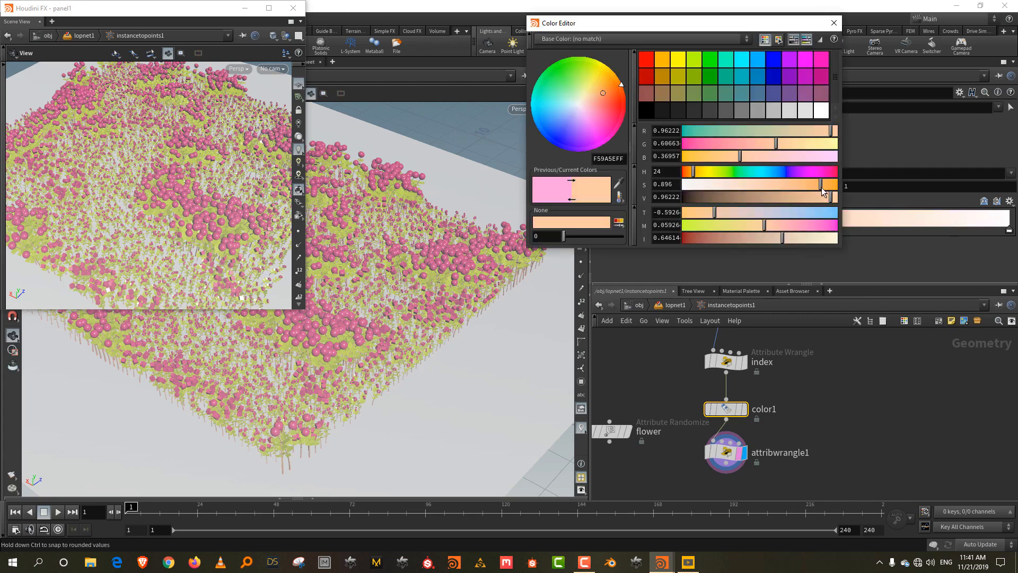
left_click_drag(822, 188, 824, 188)
left_click(834, 23)
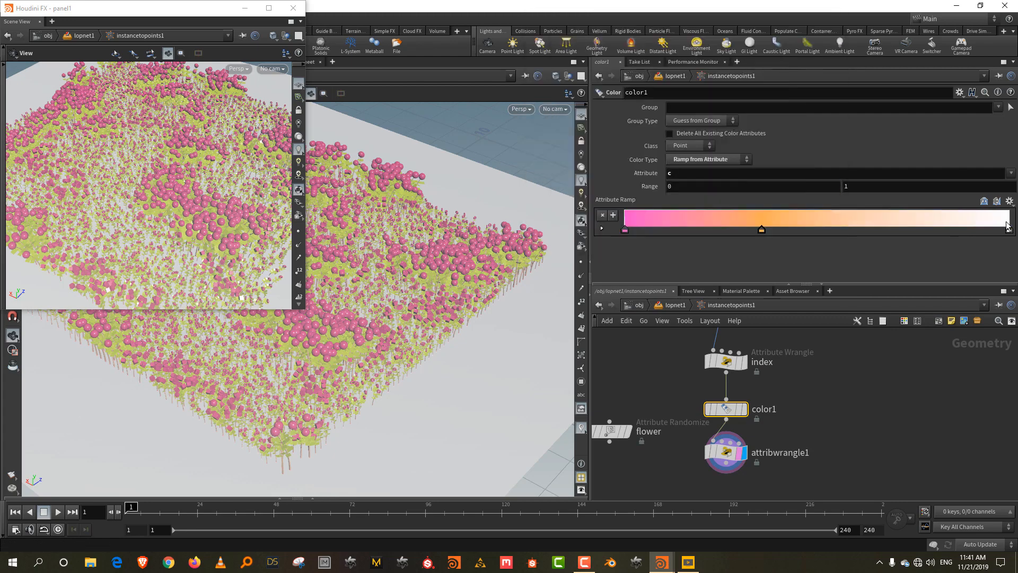
Make the last point of color1's attribute ramp yellow with hue 59, saturation 0.92 and value 0.931
double_click(1008, 229)
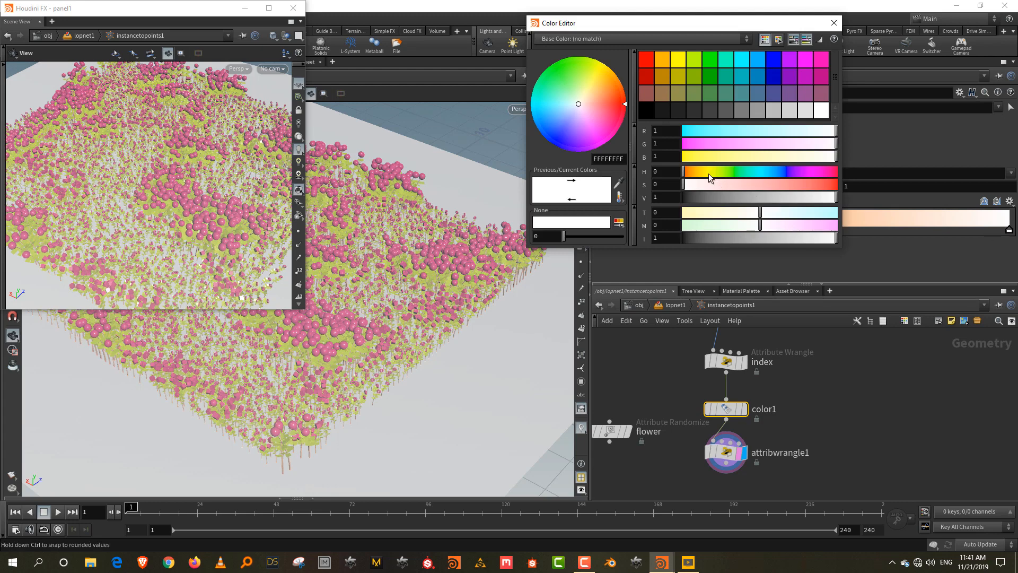
left_click(708, 171)
left_click(823, 185)
left_click(826, 197)
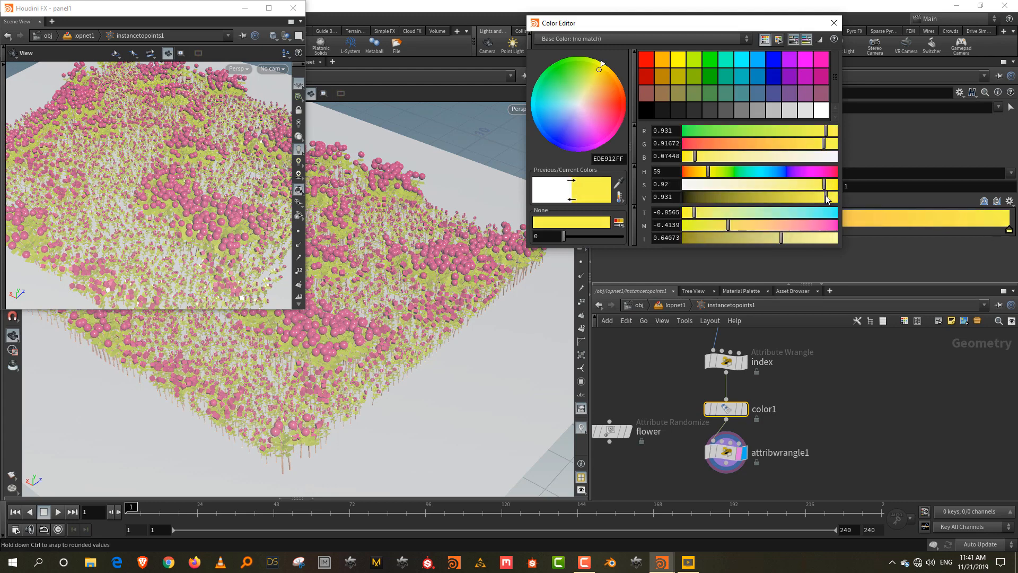
left_click(833, 24)
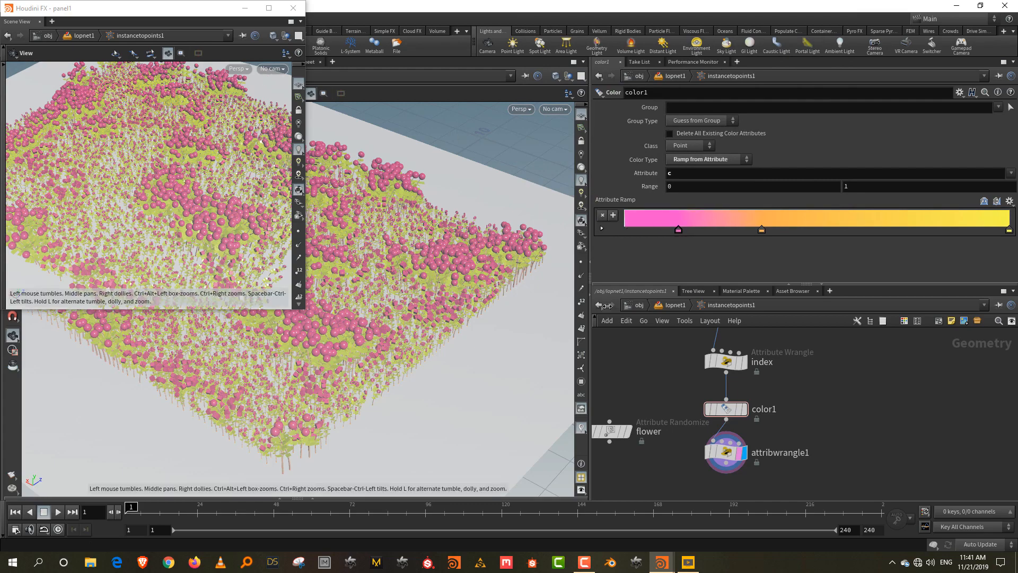
Return to the lopnet1 level and switch the floating viewport's renderer back to Houdini GL
left_click(675, 304)
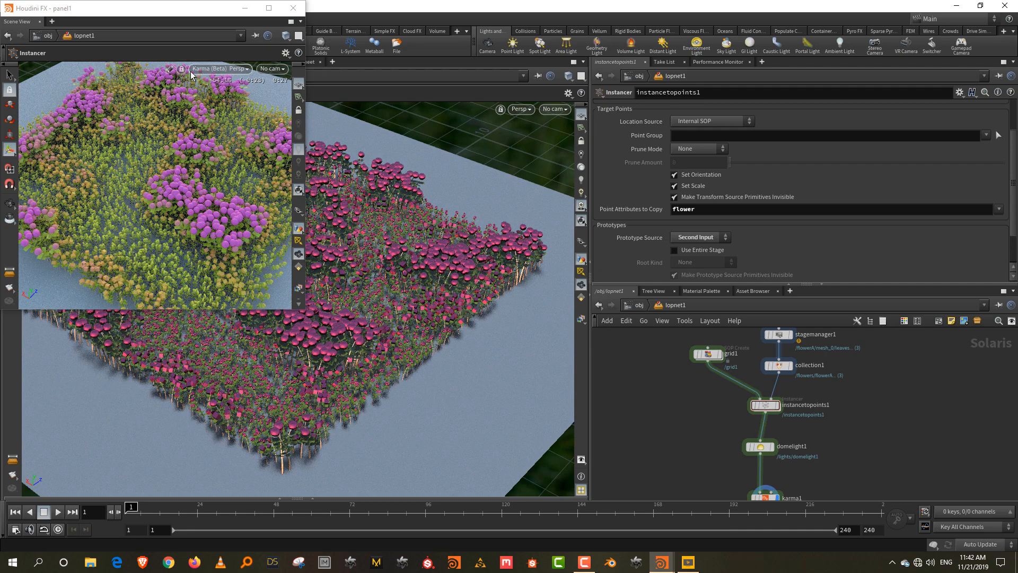
left_click(211, 69)
left_click(218, 112)
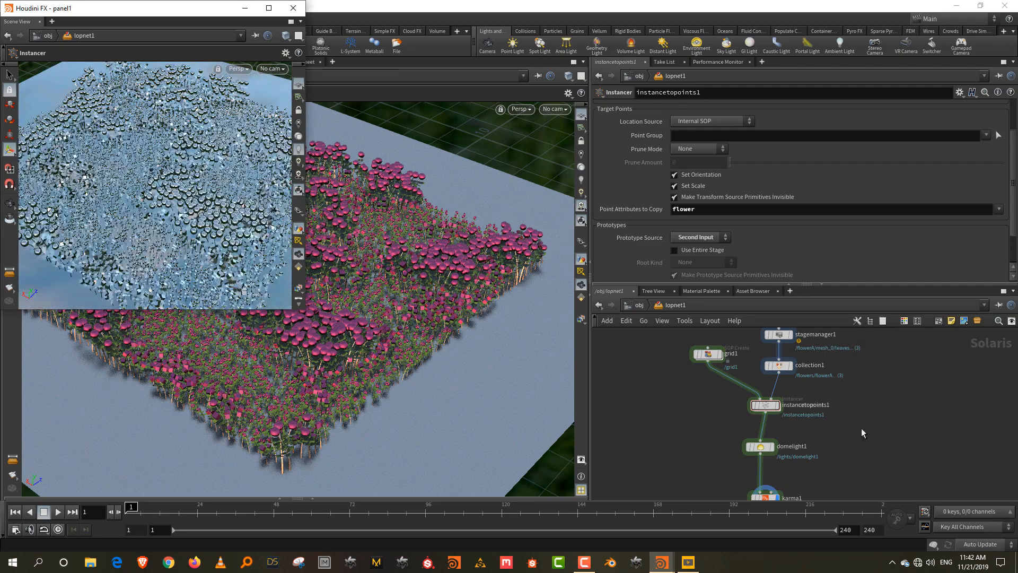
Enter instancetopoints1 and rename the attribwrangle1 node as flower
double_click(768, 388)
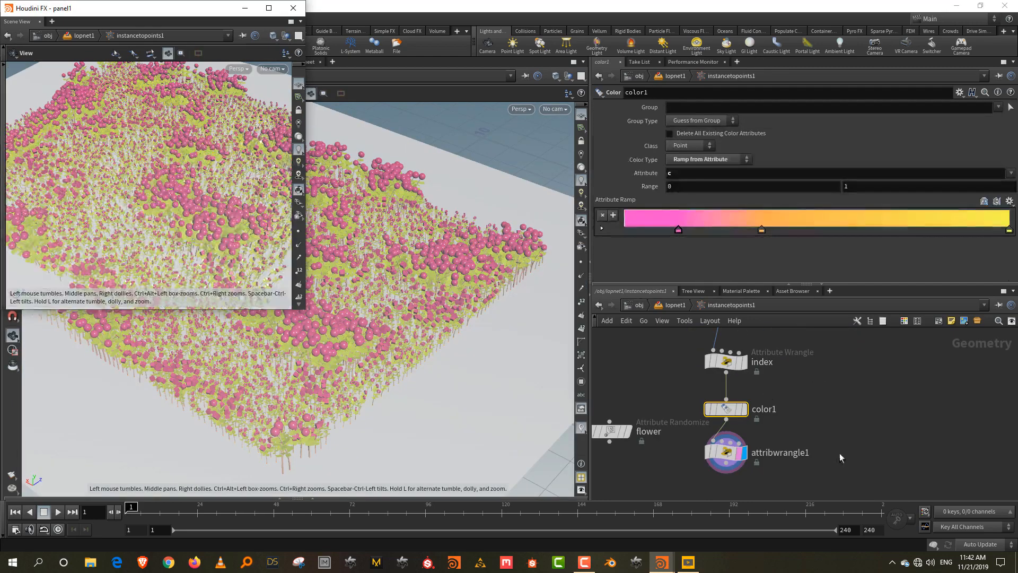
double_click(782, 375)
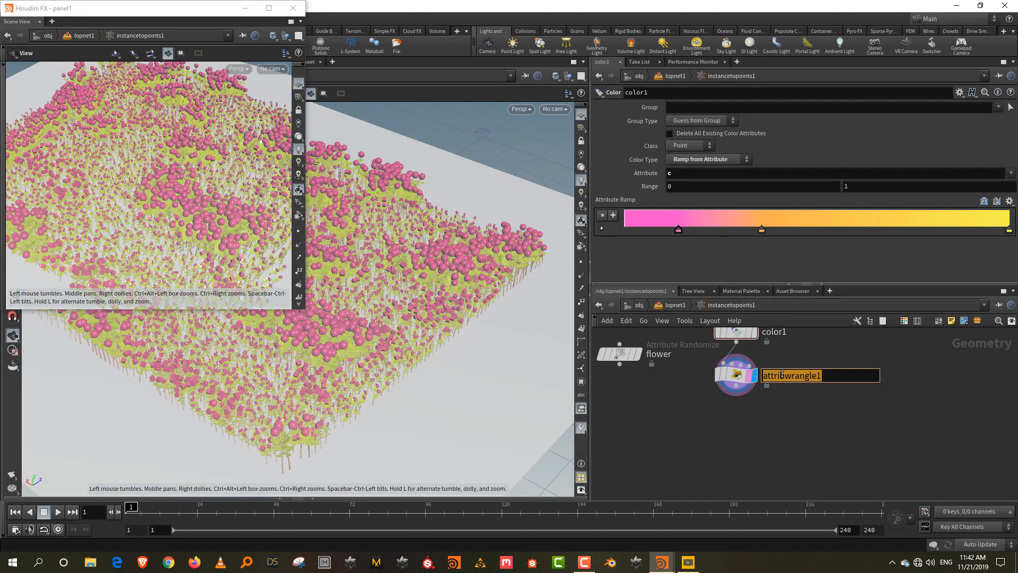
type("flower")
key("Return")
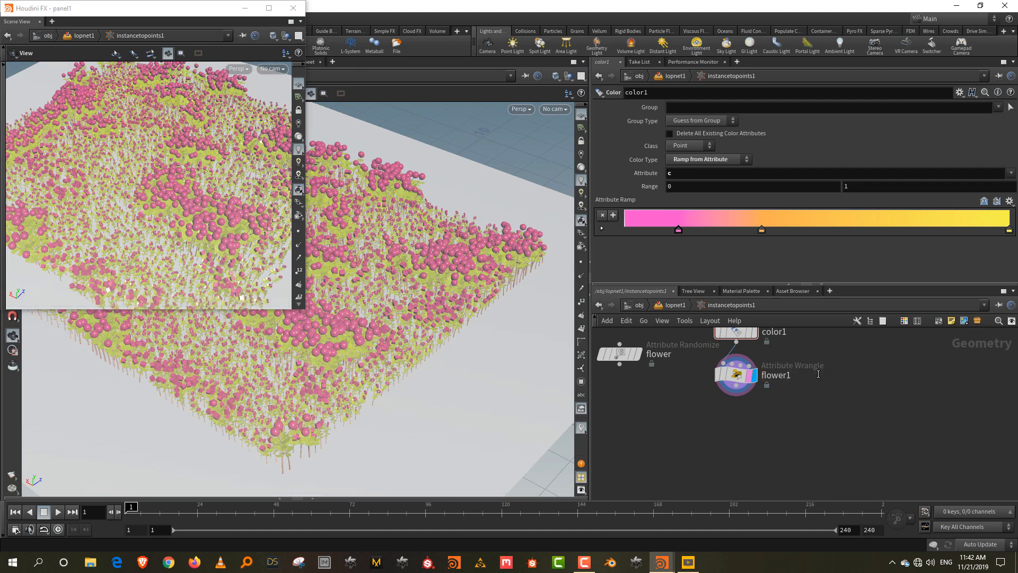
Add an Attribute Randomize node below the flower1 wrangle and wire flower1's output into it
key("Tab")
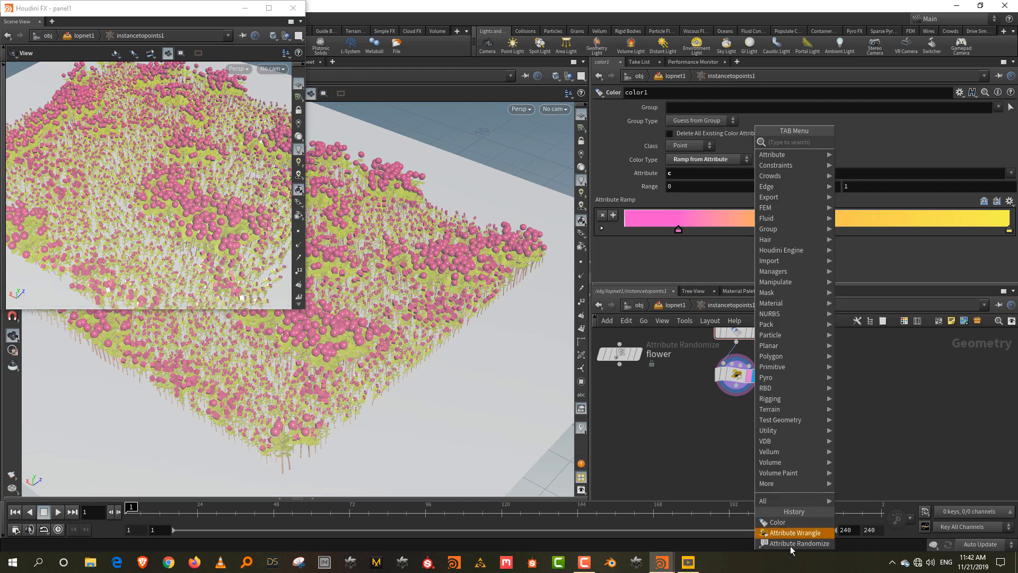
left_click(795, 542)
left_click(752, 450)
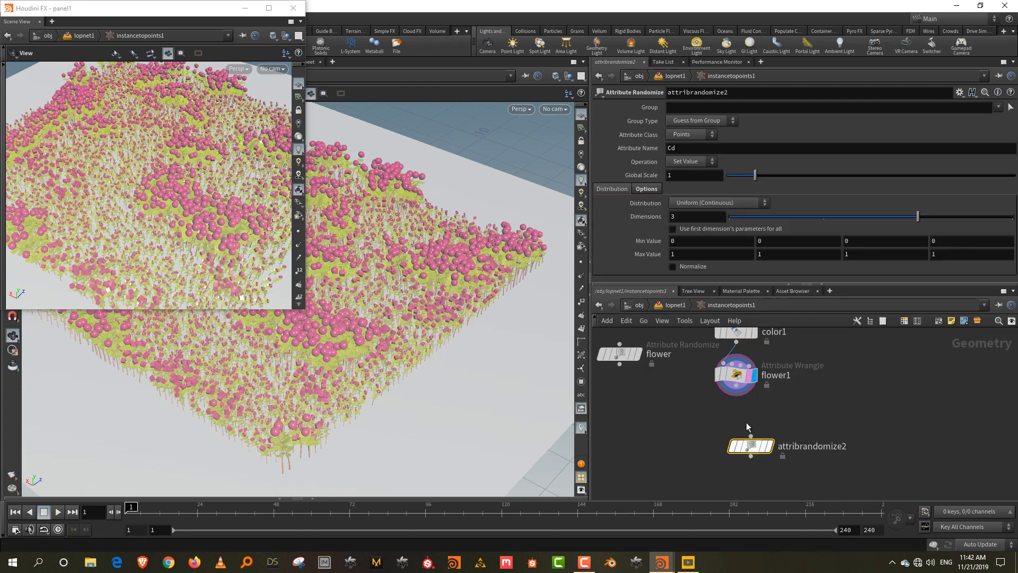
left_click_drag(736, 385, 750, 436)
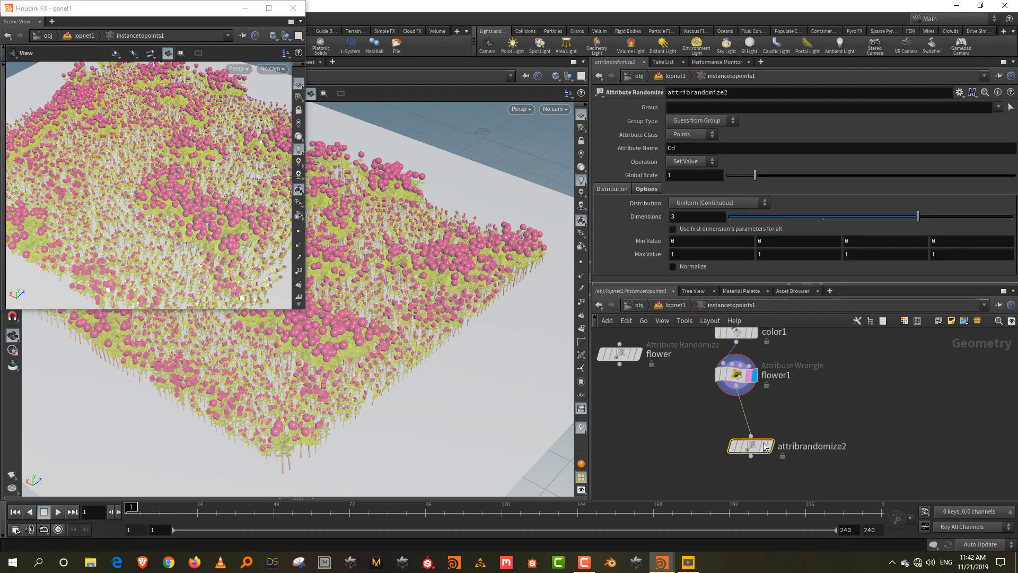
Display the new Attribute Randomize node, rename it leaves, and set its attribute name to leaves
double_click(800, 447)
double_click(799, 446)
type("leaves")
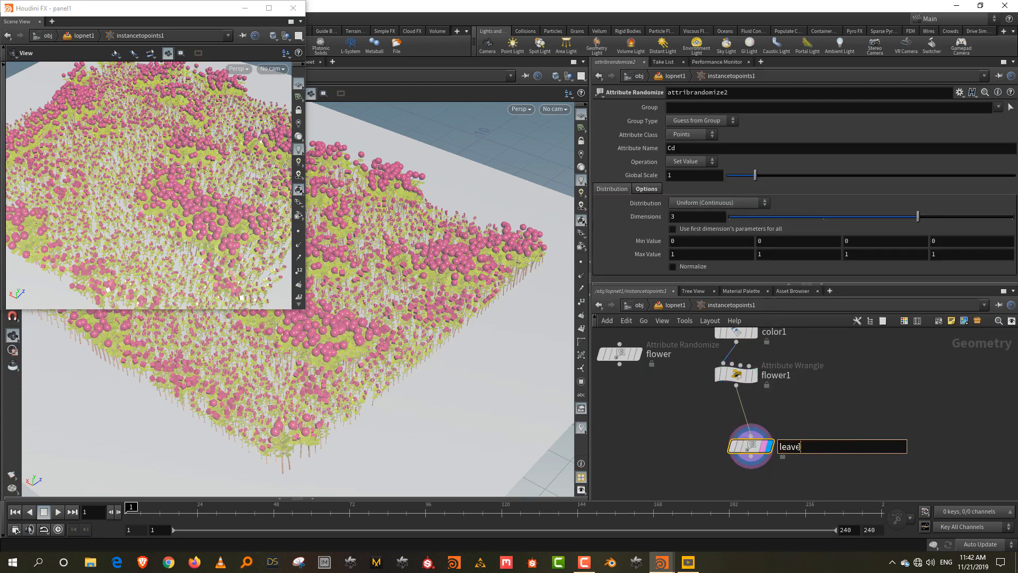
key("Return")
left_click(684, 148)
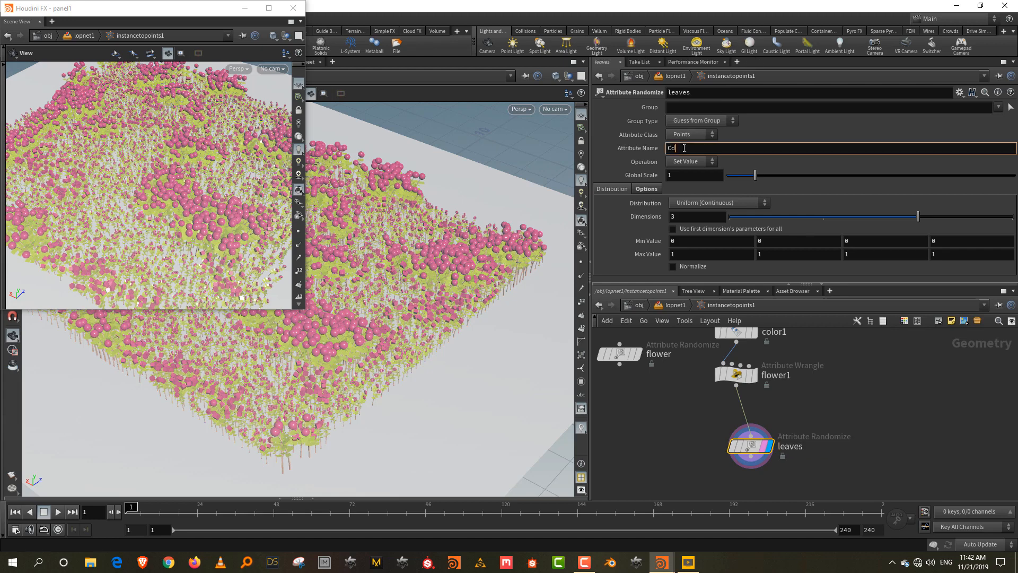
key("BackSpace")
key("BackSpace")
type("leaves")
key("Return")
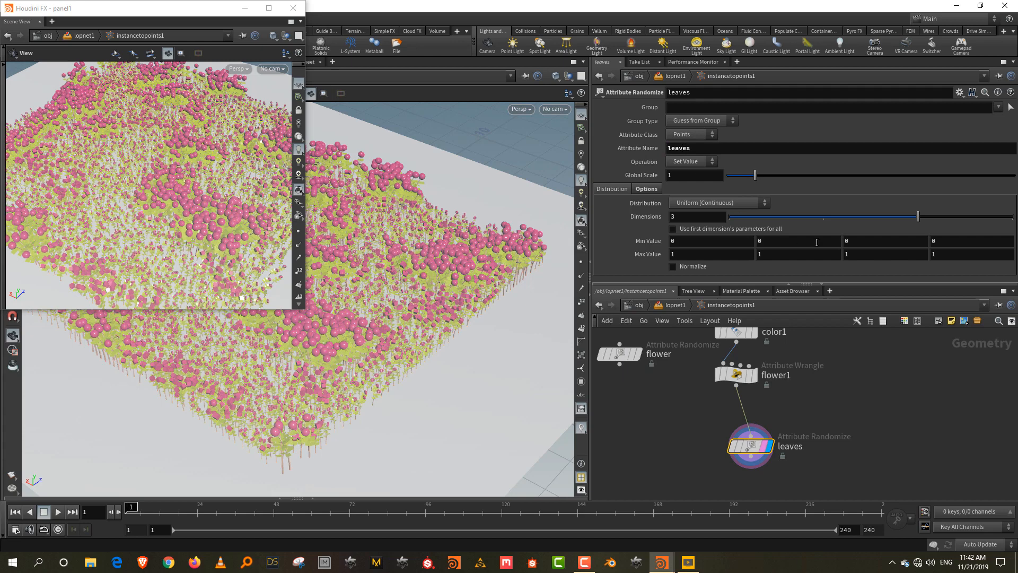
Set the first, third and fourth maximum value components of the leaves node to 0
left_click_drag(678, 254, 654, 254)
type("0")
key("Return")
type("0")
key("Tab")
type("0")
key("Return")
Limit the second component of the leaves node to a minimum of 0.2 and a maximum of 0.5
left_click(760, 241)
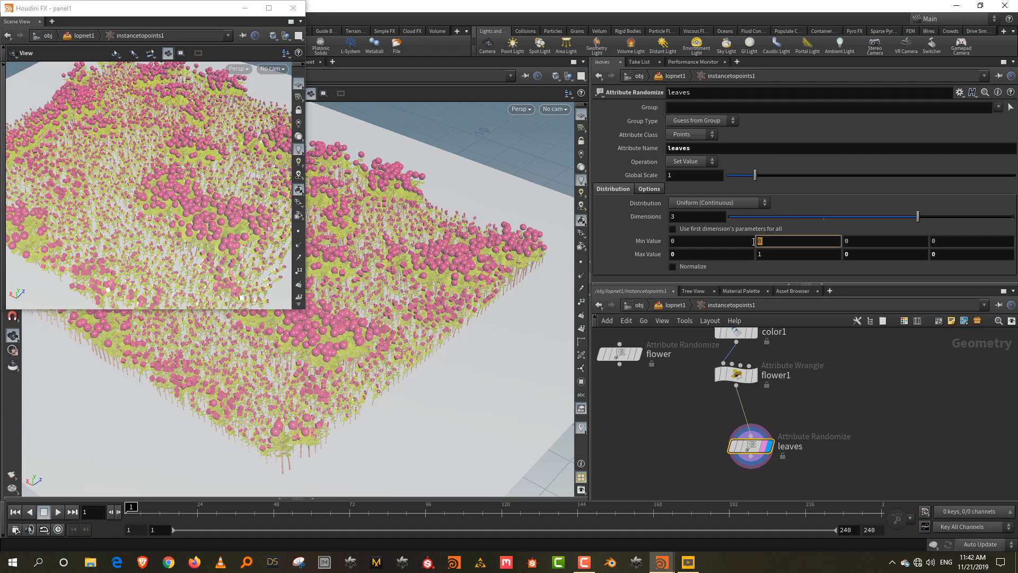
type("0.2")
key("Return")
key("BackSpace")
type("0.5")
key("Return")
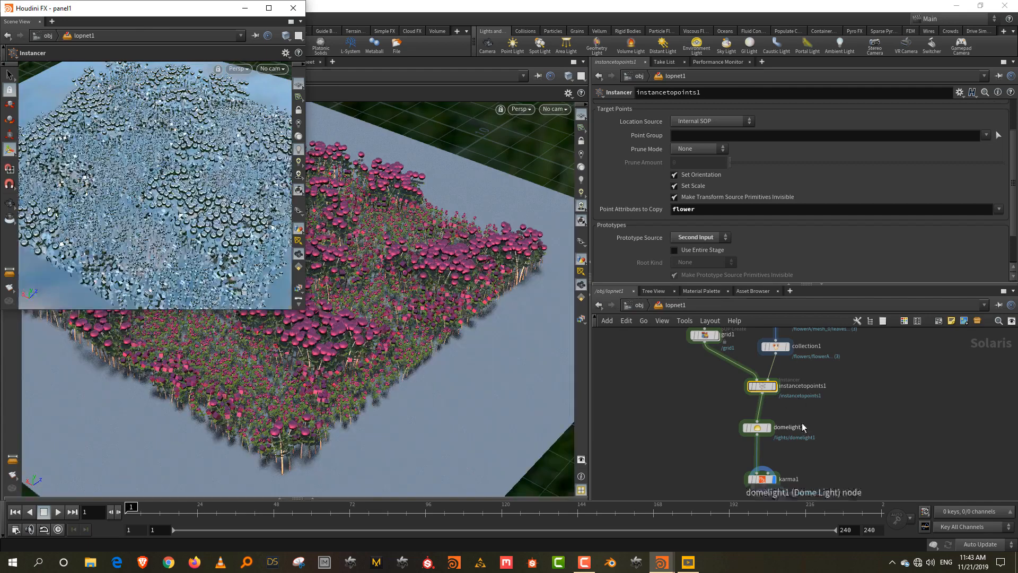
At the lopnet1 level, add leaves to instancetopoints1's point attributes to copy, after flower
left_click(709, 212)
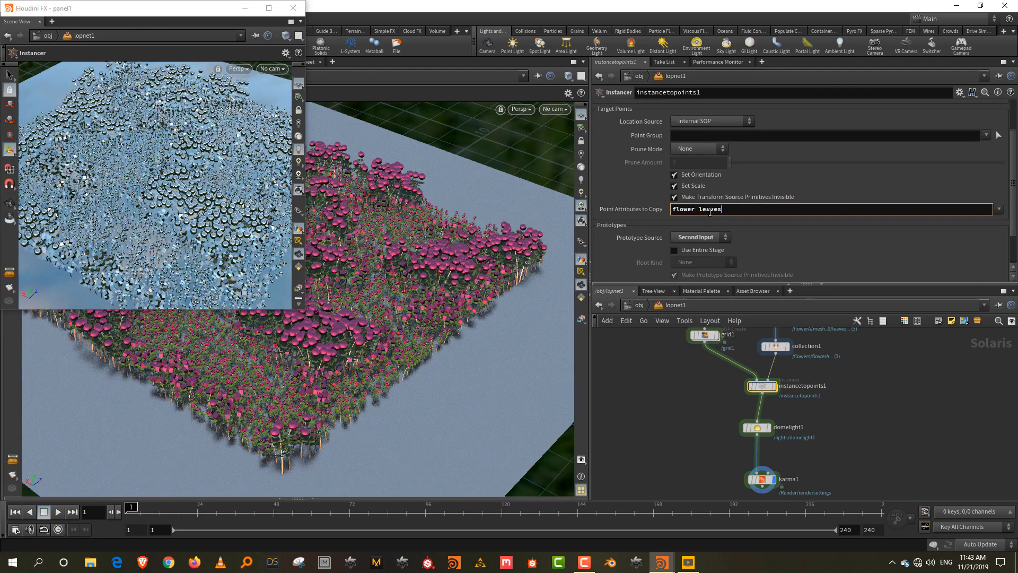
type("leaves")
key("Return")
Inside materiallibrary1, connect bind2's leaves output to the basecolor input of the leaves Principled Shader
middle_click_drag(875, 412, 865, 506)
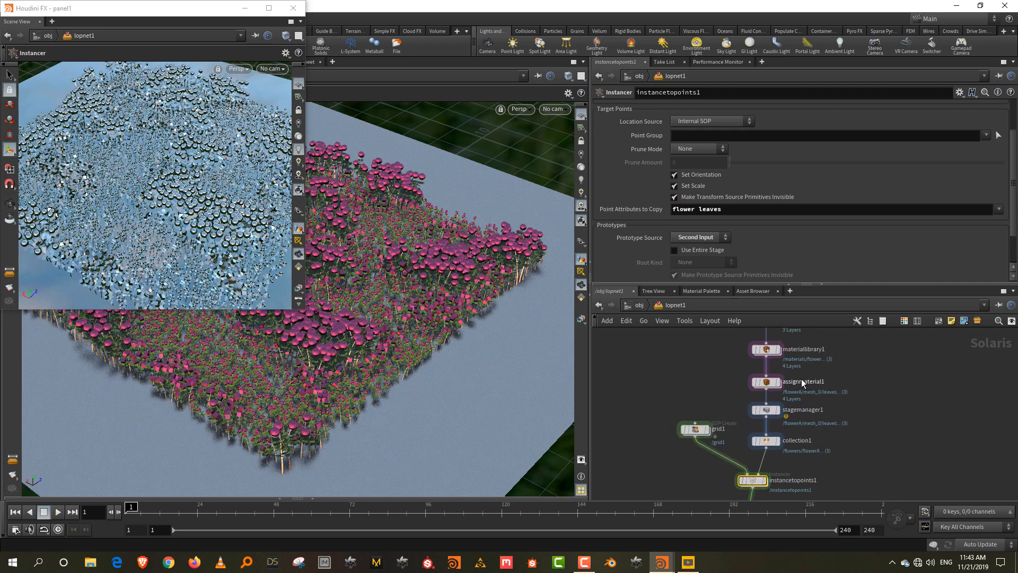
middle_click_drag(821, 368, 812, 428)
scroll(799, 397, "up", 1)
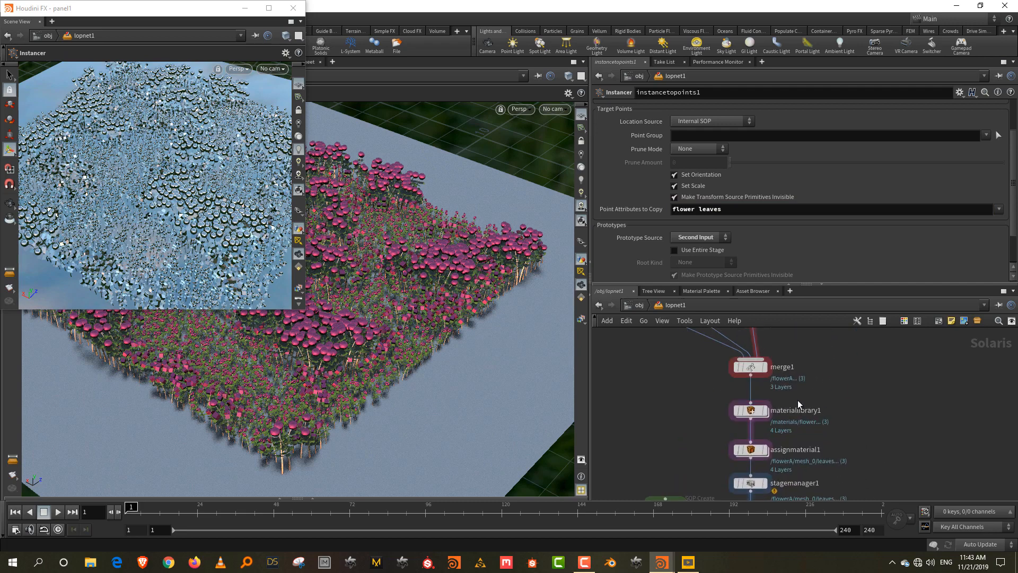
double_click(751, 411)
left_click(749, 368)
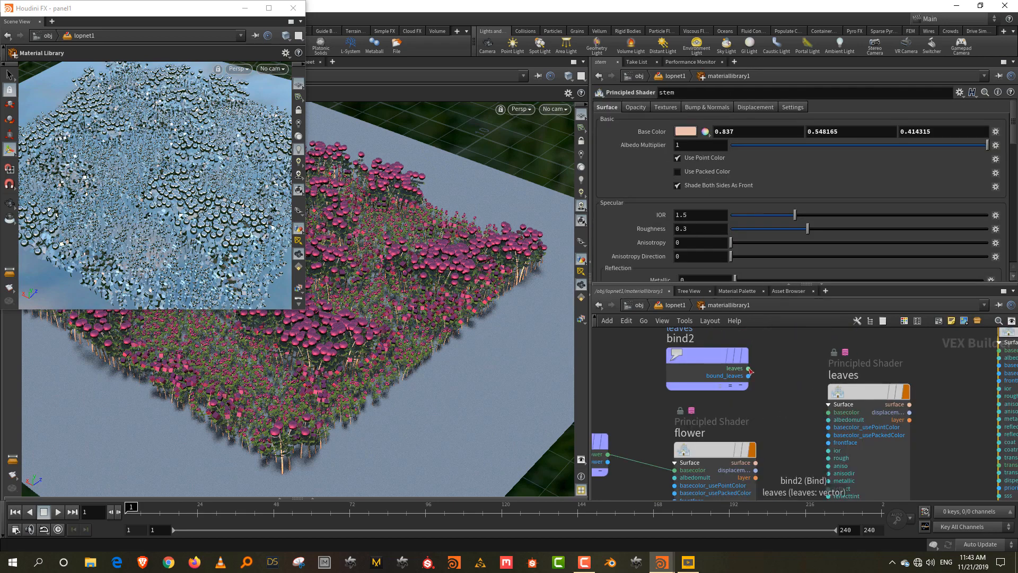
left_click(802, 405)
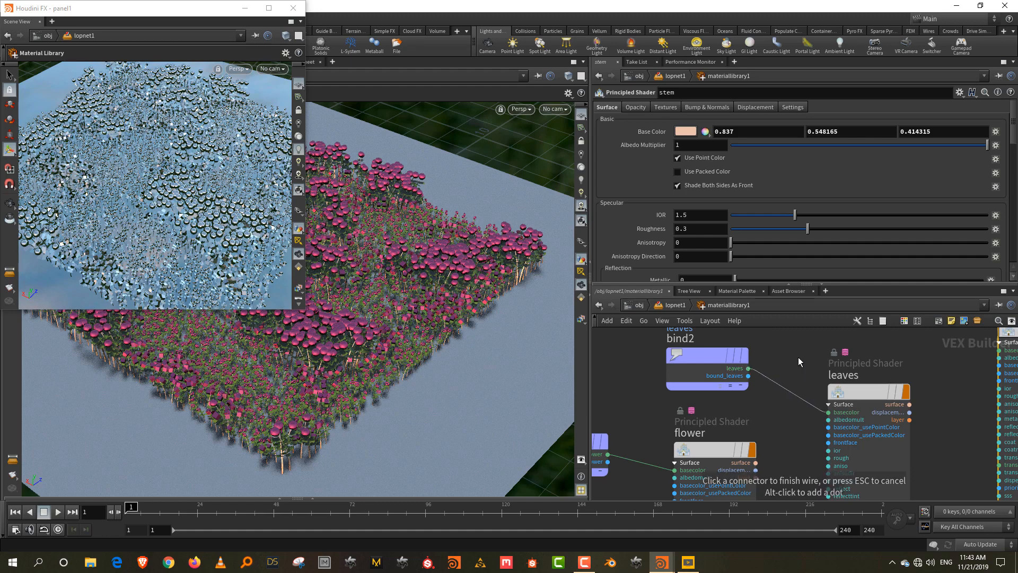
Go back to the lopnet1 level and render the floating viewport with Karma (Beta)
middle_click_drag(797, 357, 798, 381)
left_click(671, 308)
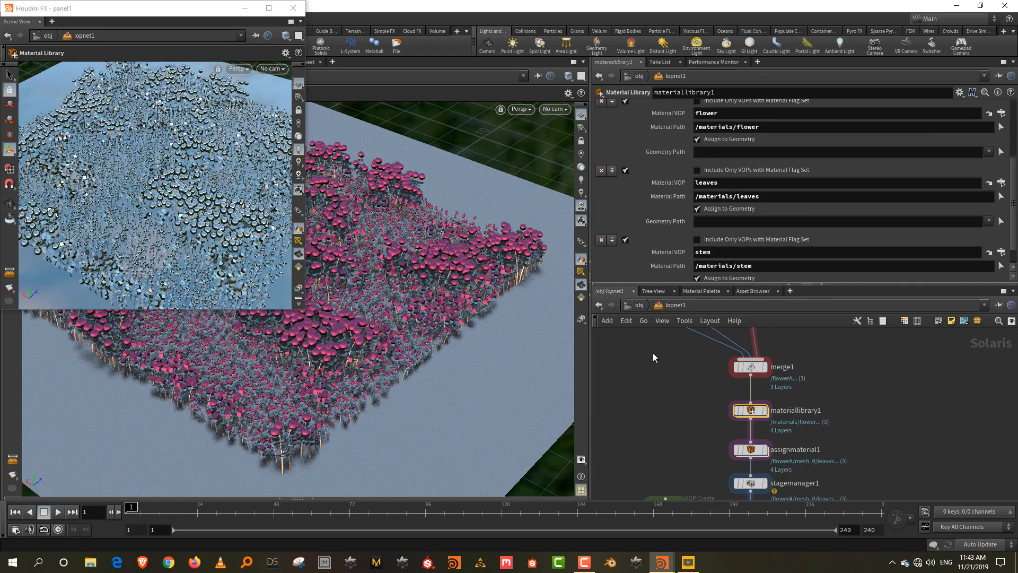
middle_click_drag(683, 416, 686, 326)
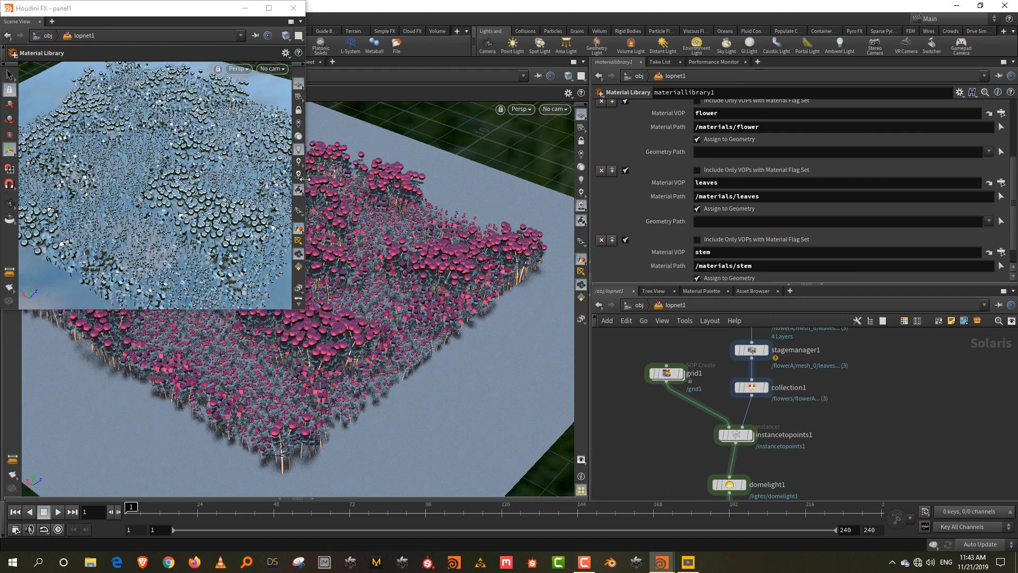
middle_click_drag(853, 439, 855, 351)
left_click(243, 69)
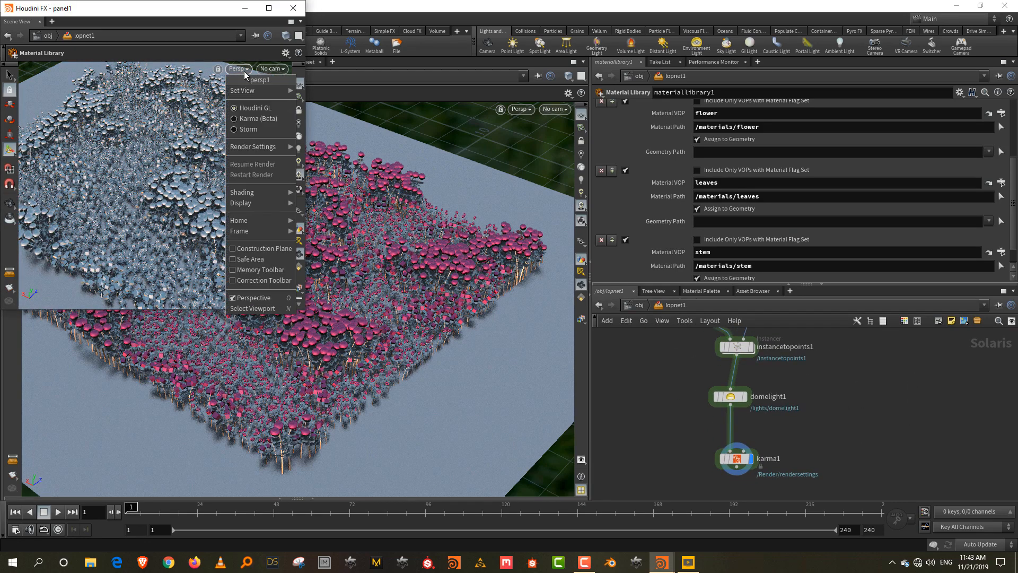
left_click(252, 119)
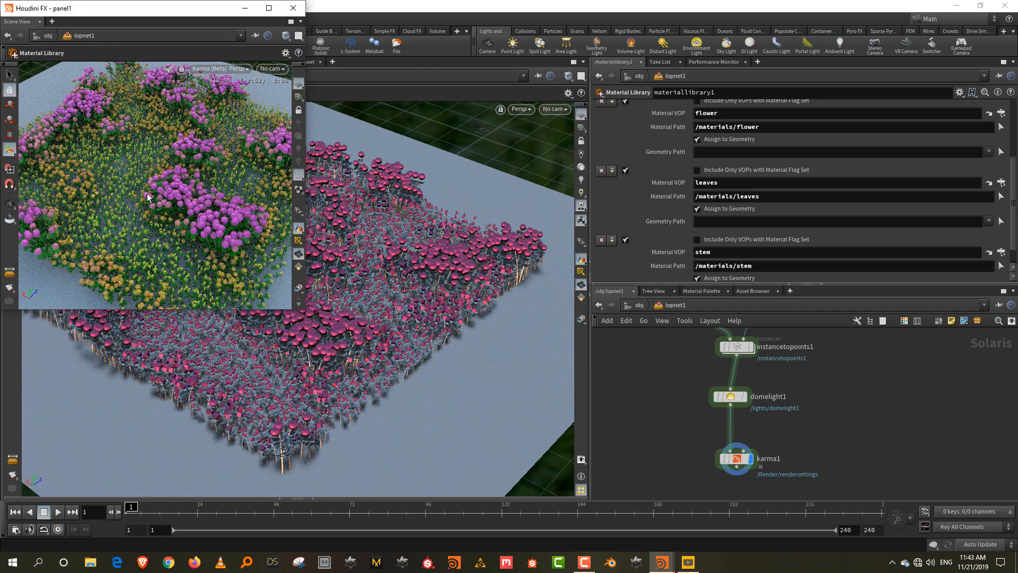
Enlarge the floating viewport and examine the rendered flower and leaf colors up close and from above
left_click_drag(302, 313, 428, 399)
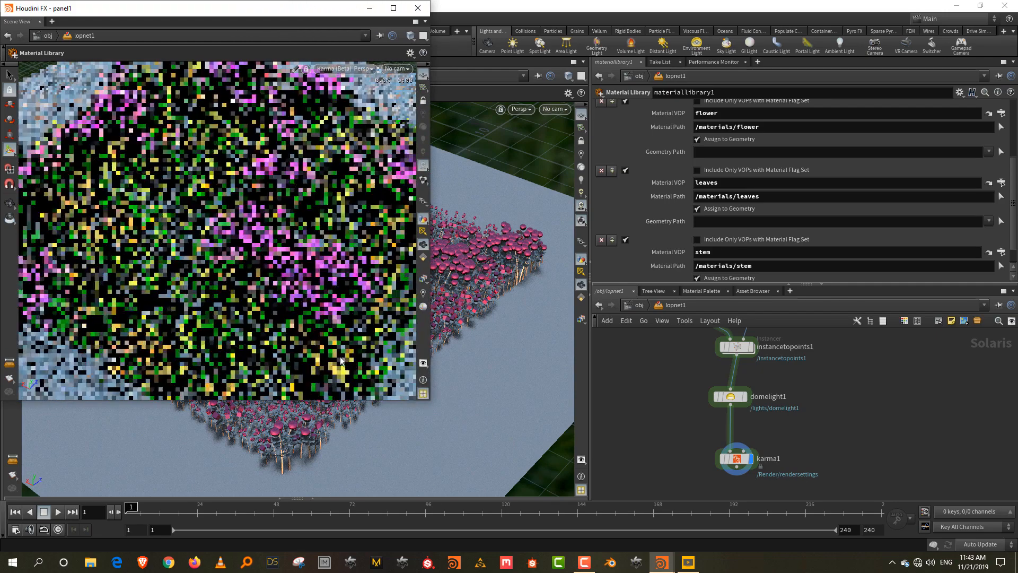
key("Escape")
left_click_drag(234, 263, 235, 207)
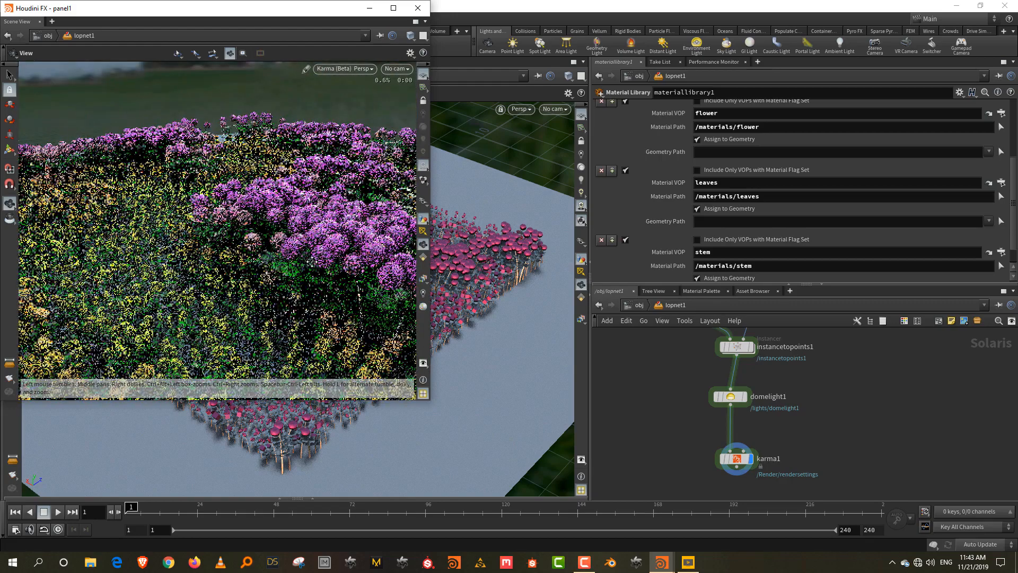
middle_click_drag(310, 245, 294, 195)
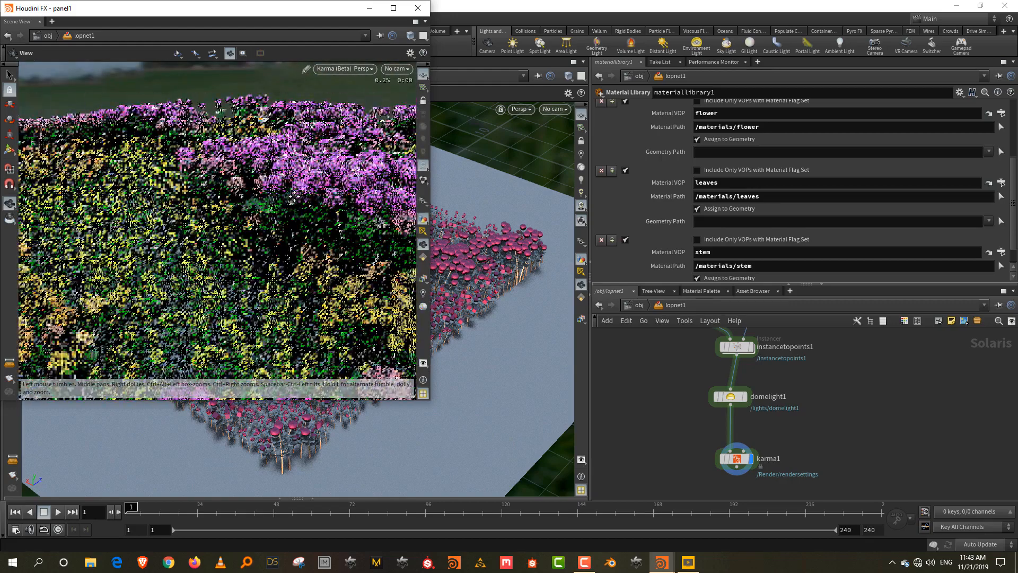
right_click_drag(294, 196, 237, 260)
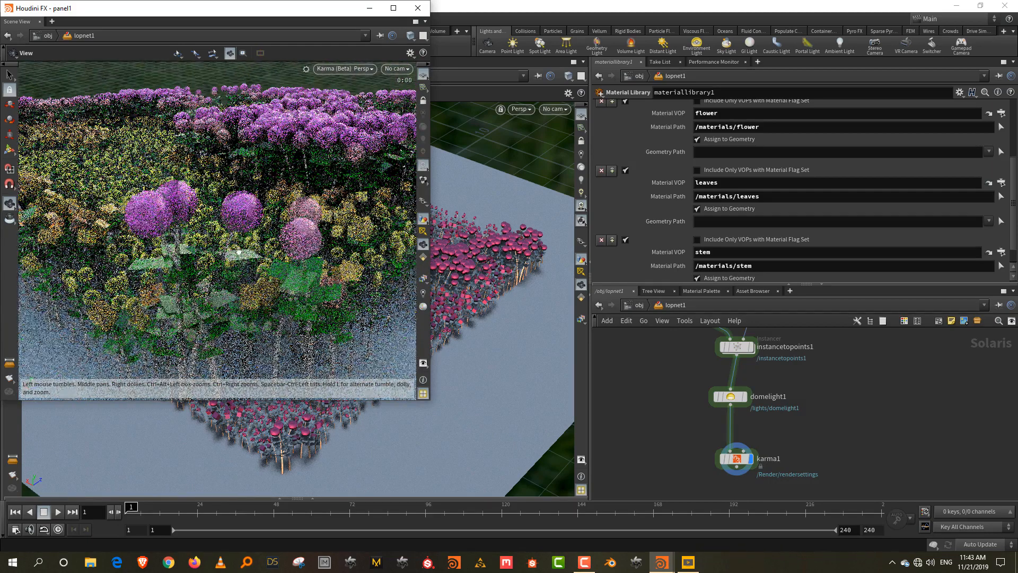
left_click_drag(237, 259, 181, 245)
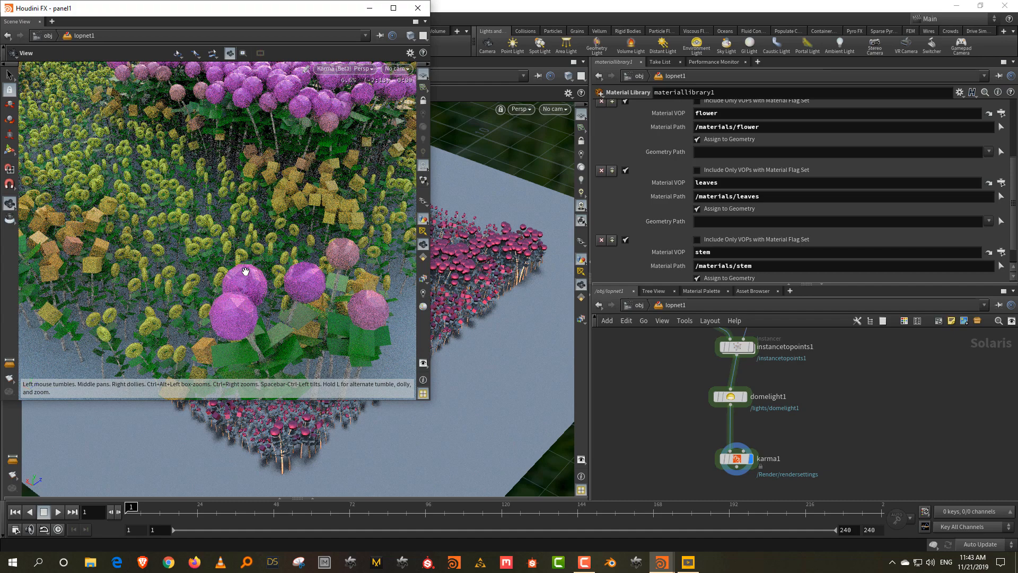
scroll(254, 254, "down", 5)
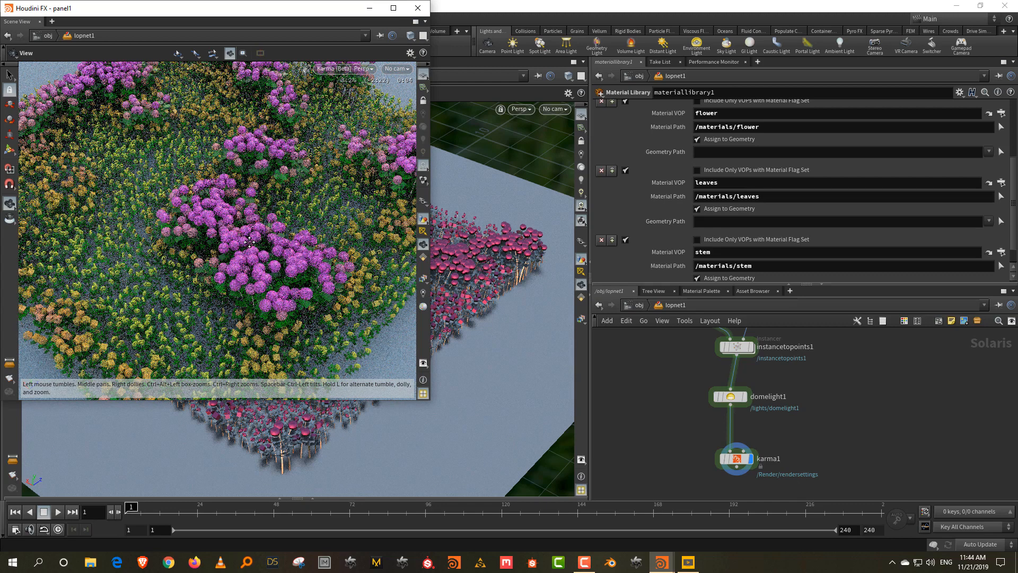
In instancetopoints1's leaves node, set the second maximum value component to 1 and the first minimum component to 0.2
double_click(744, 351)
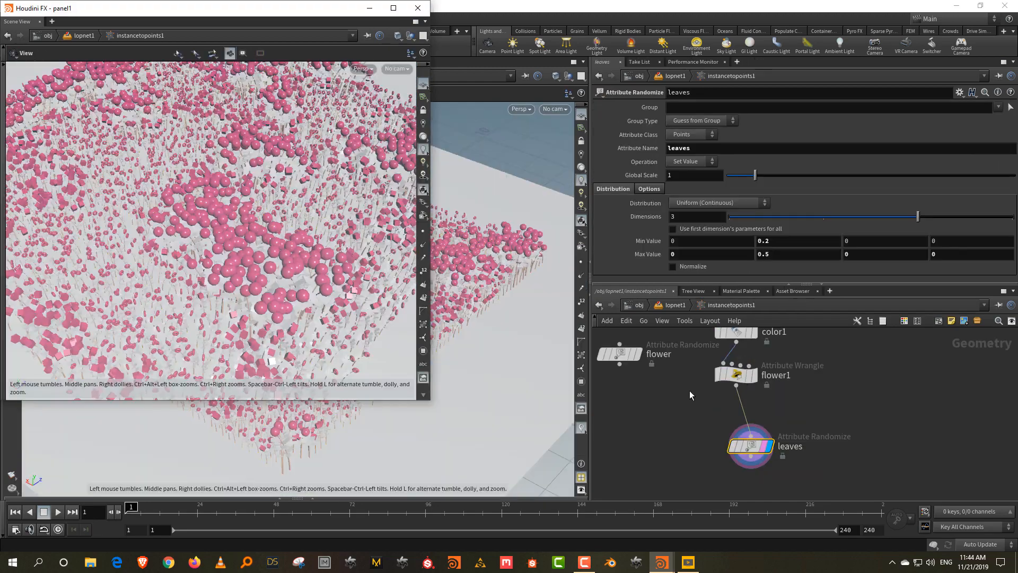
left_click_drag(752, 262, 749, 263)
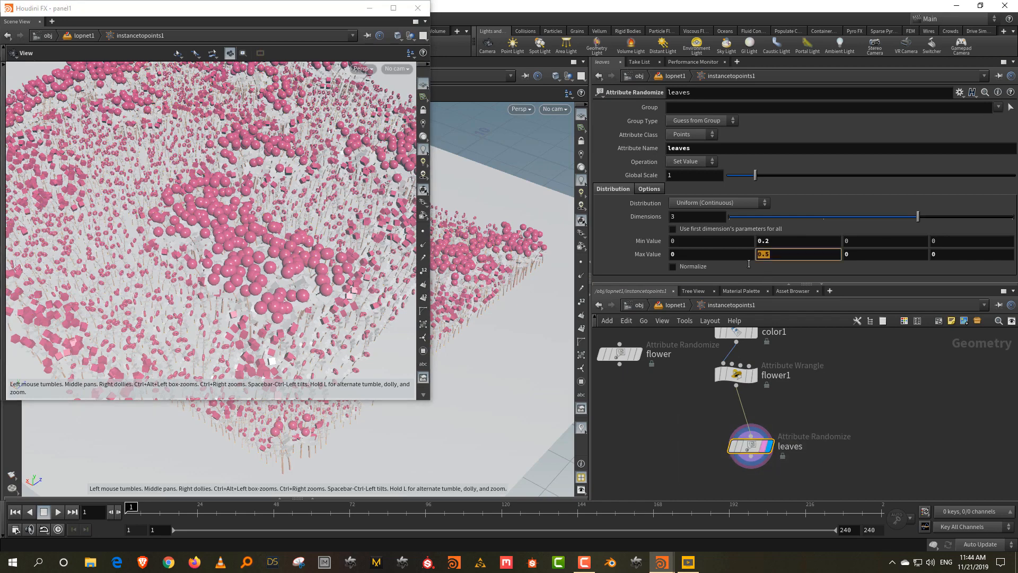
type("1")
key("Return")
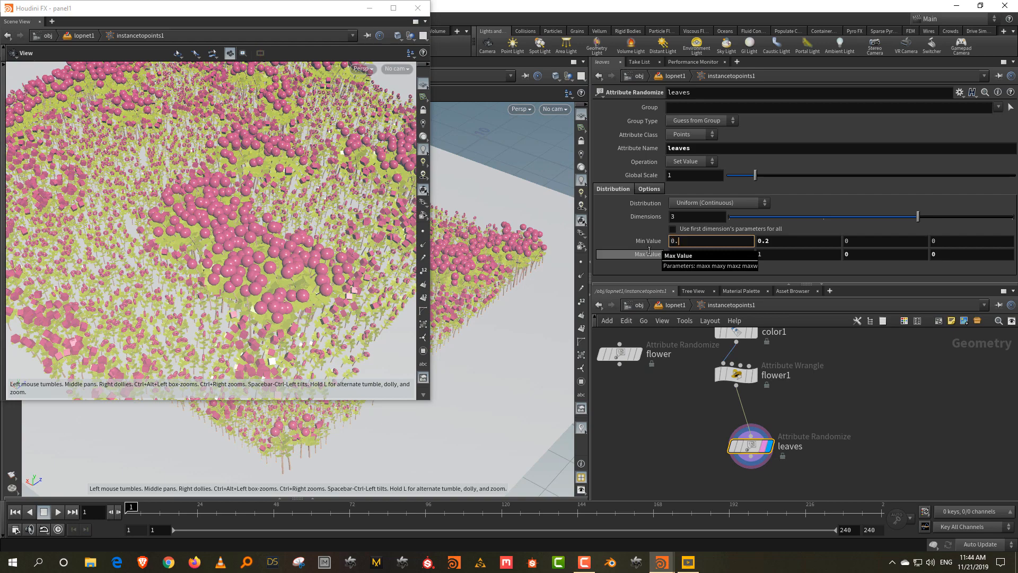
type("2")
key("Return")
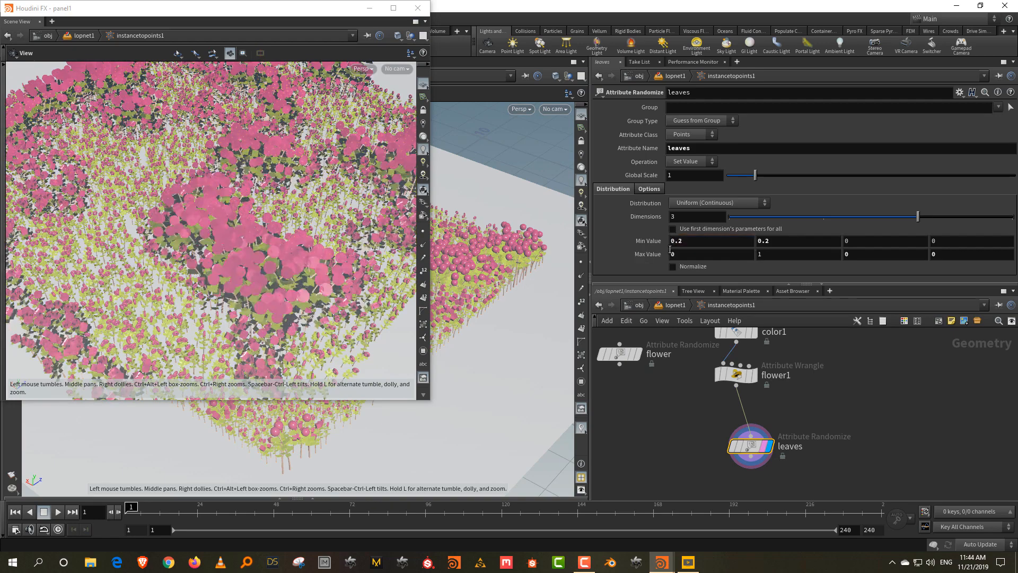
Set the first maximum value component of the leaves node to 0.7 and return to the lopnet1 level to re-render
left_click(684, 252)
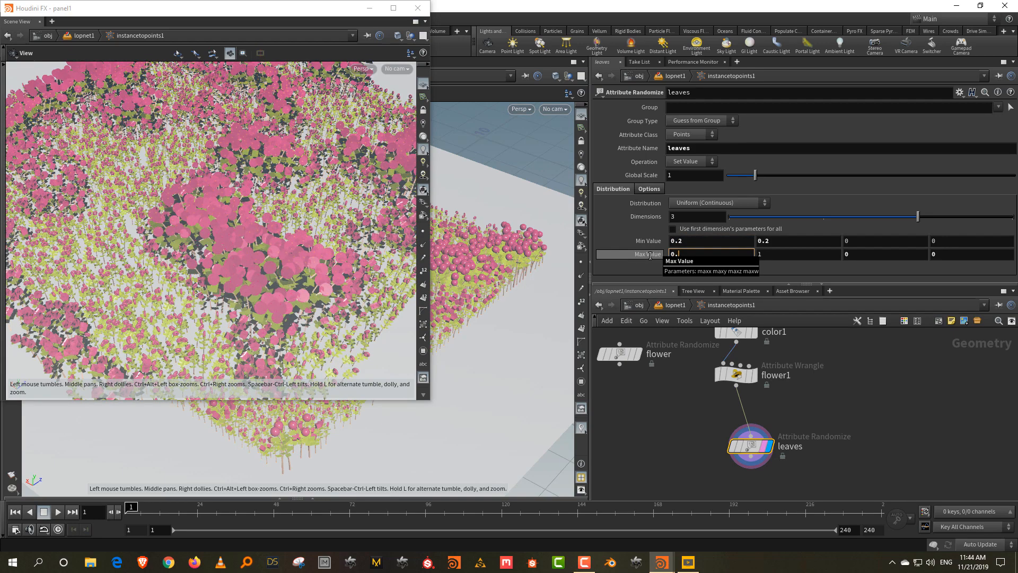
type(".7")
key("Return")
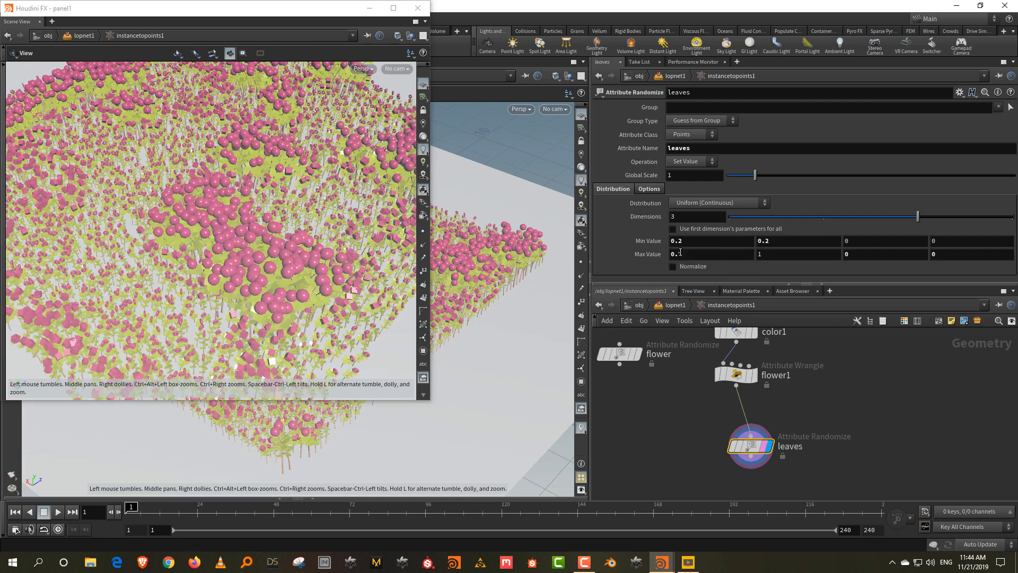
left_click(684, 255)
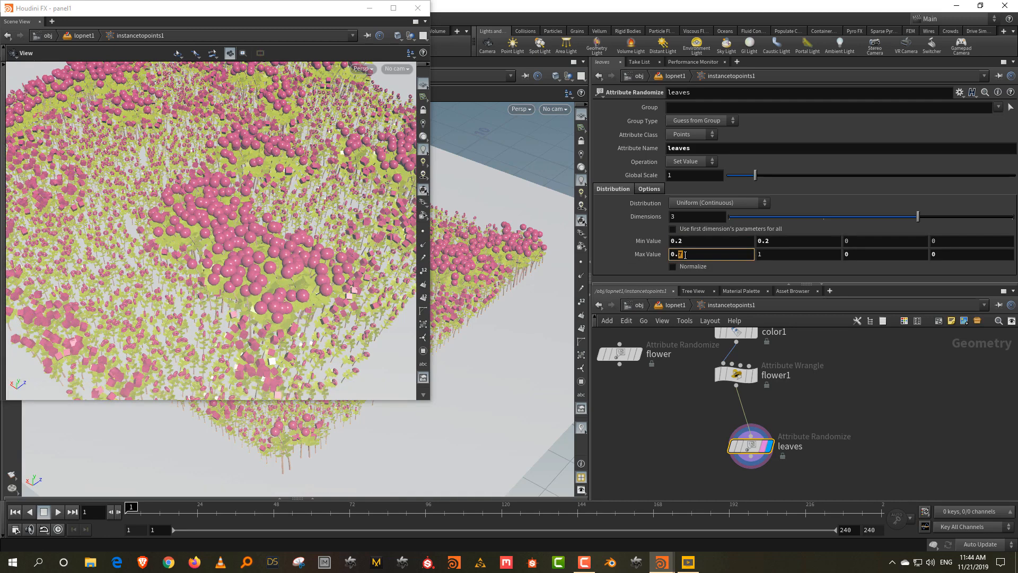
key("Return")
left_click(667, 306)
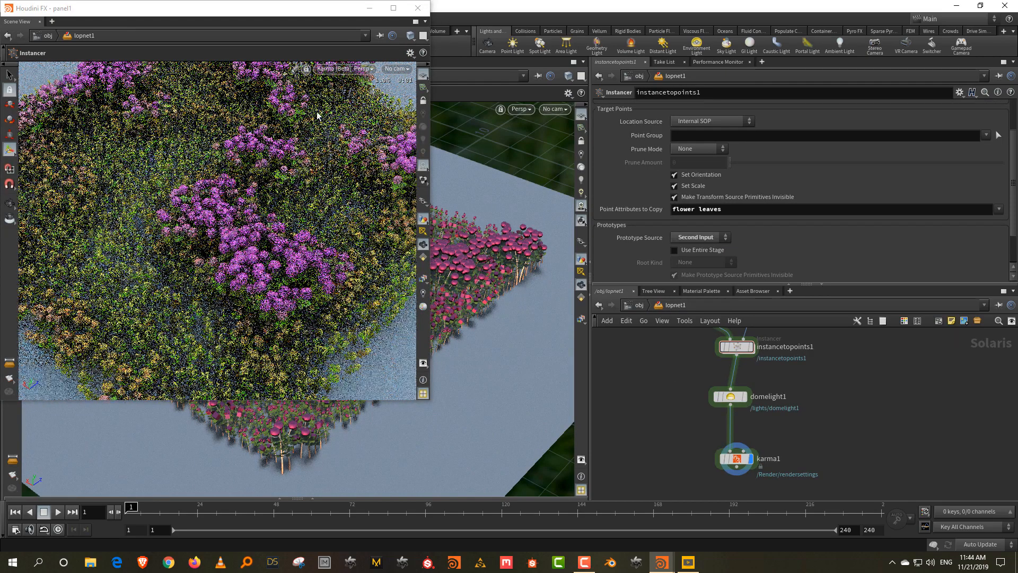
Inside instancetopoints1, recolor the last point of color1's attribute ramp to bright blue with hue 209, saturation 0.969 and value 0.997
middle_click_drag(801, 406, 806, 440)
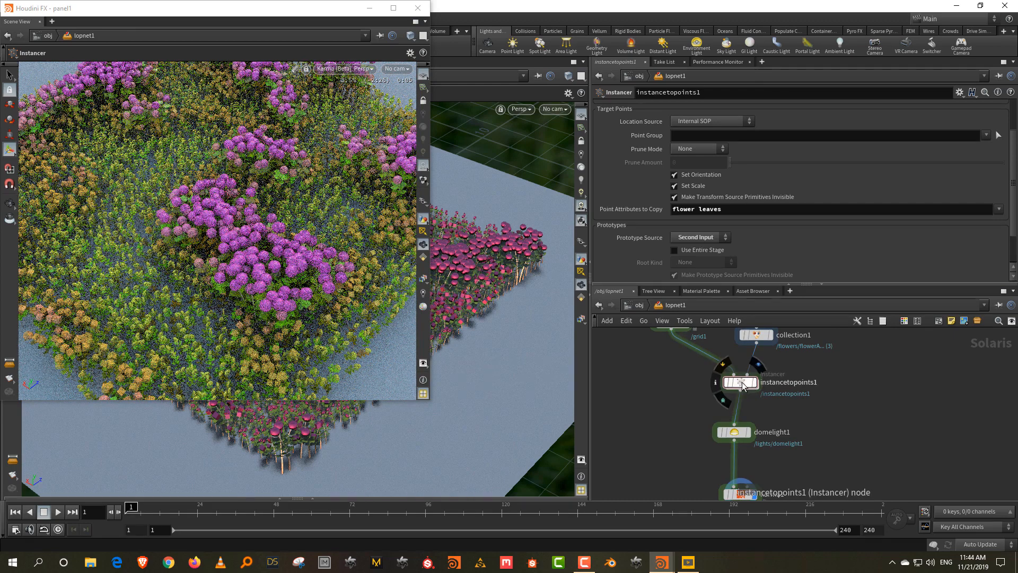
double_click(742, 387)
left_click(746, 374)
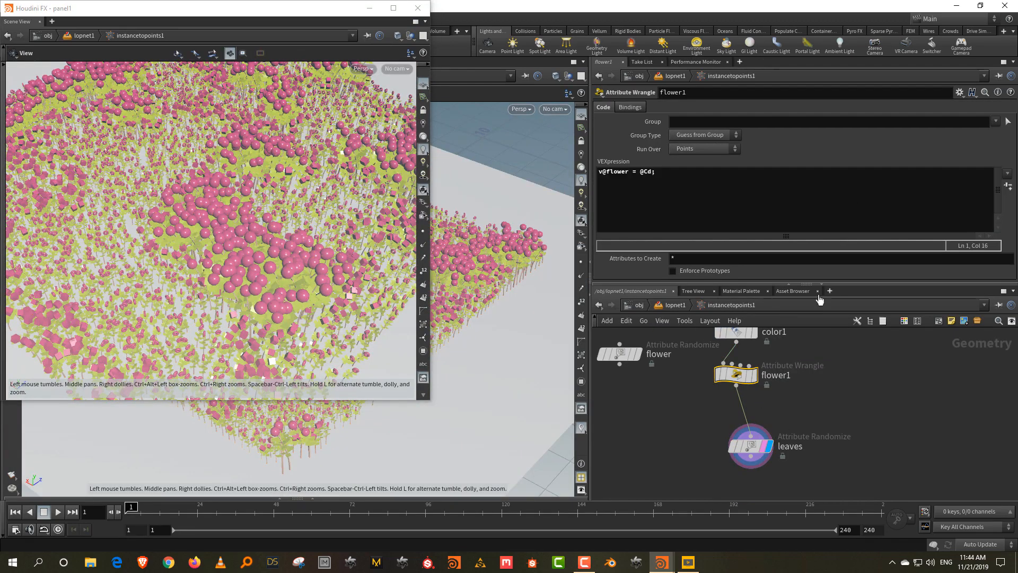
middle_click_drag(812, 358, 811, 405)
left_click(716, 391)
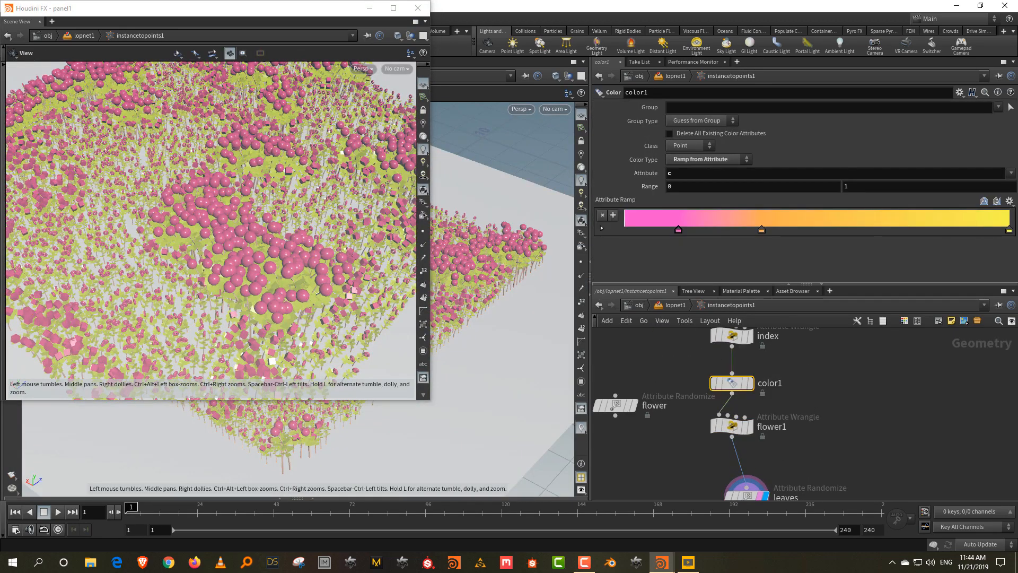
double_click(1010, 234)
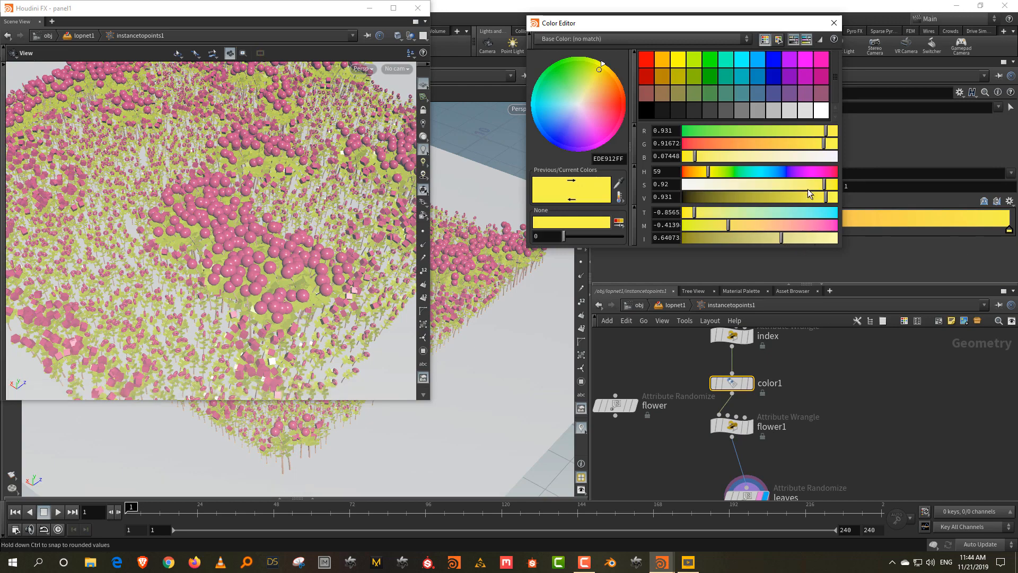
left_click(770, 170)
left_click_drag(826, 196, 833, 192)
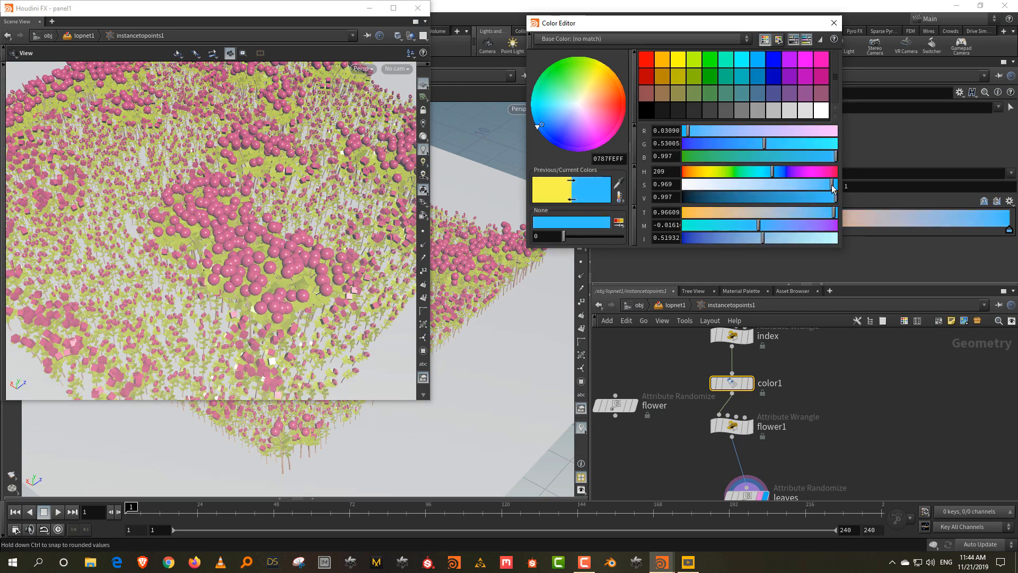
left_click(834, 23)
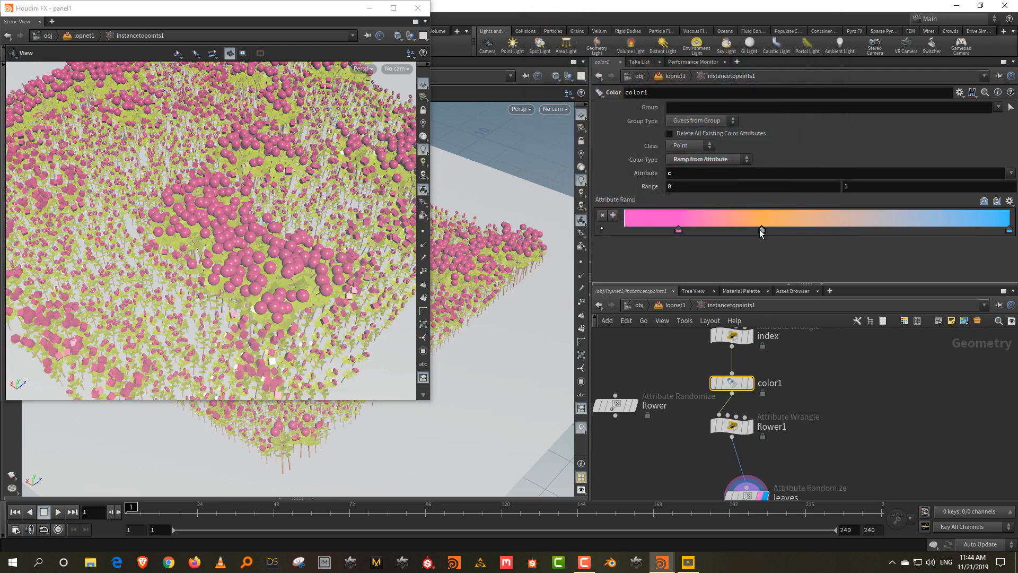
Recolor the middle point of color1's ramp to a deep orange with hue 11, saturation 1 and value 1
double_click(761, 229)
left_click_drag(827, 185, 848, 197)
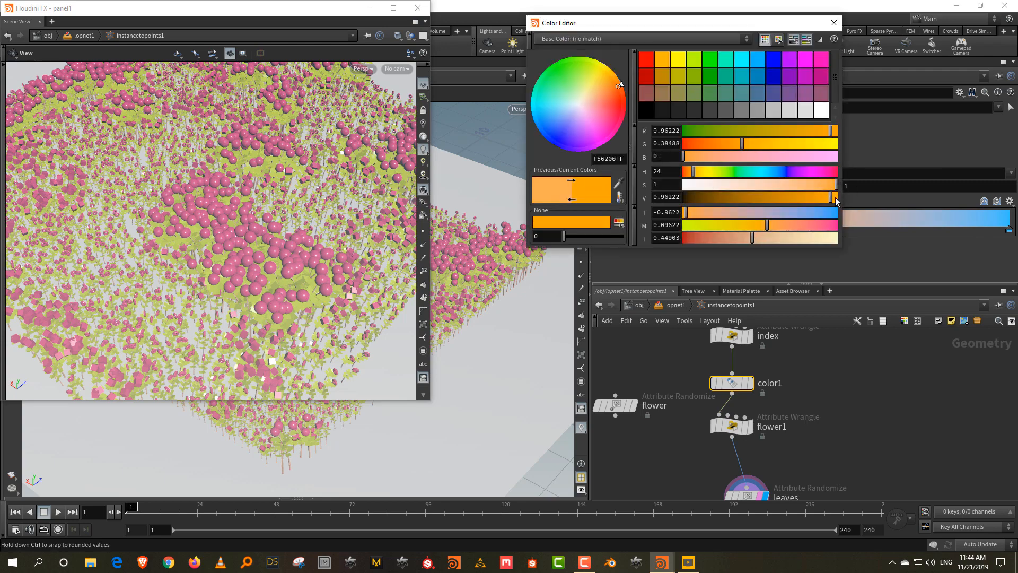
left_click_drag(697, 174, 689, 175)
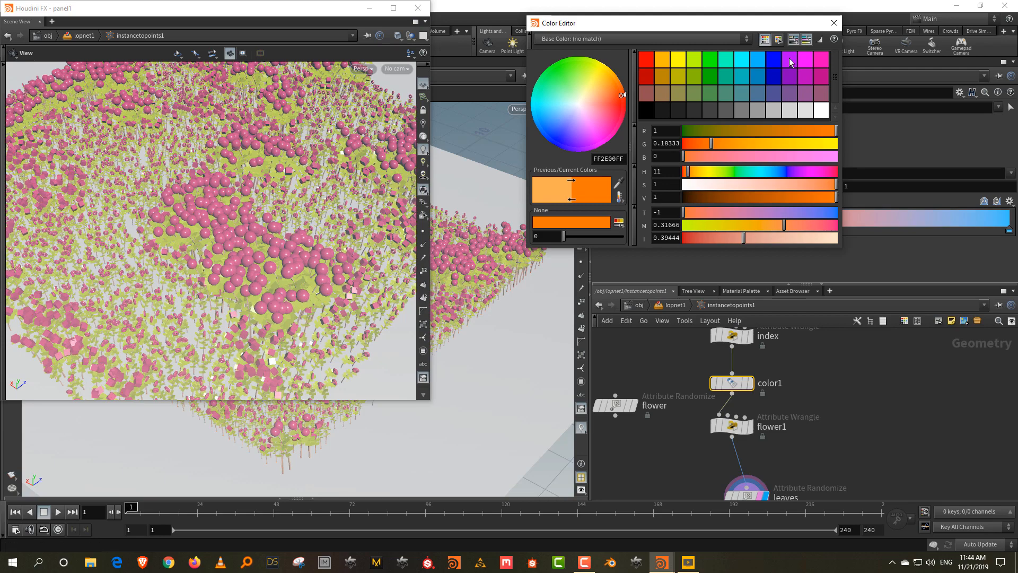
left_click(834, 22)
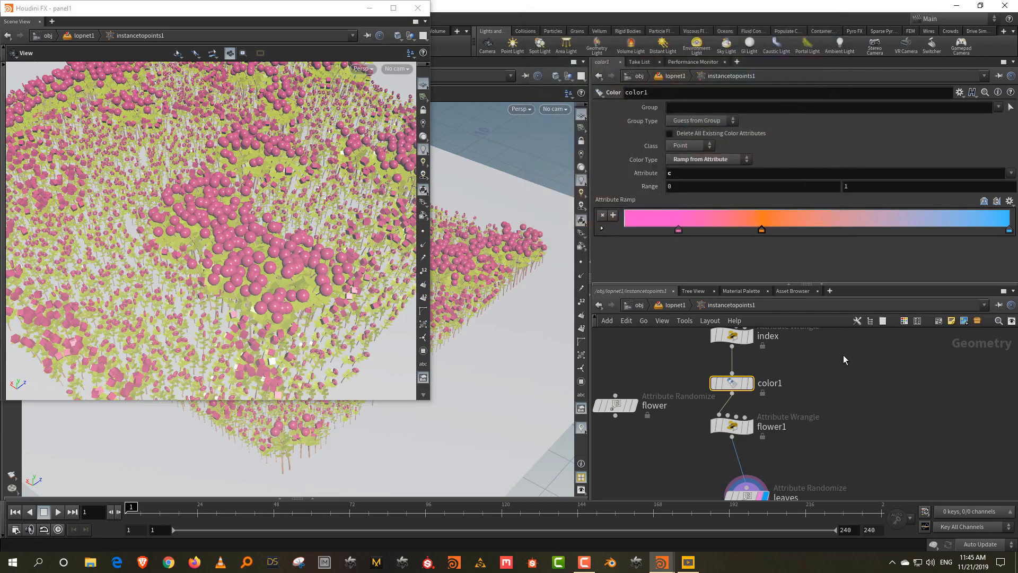
Change the pink point of color1's ramp to a darker, nearly fully saturated magenta with a value of 0.792
double_click(678, 231)
left_click(804, 197)
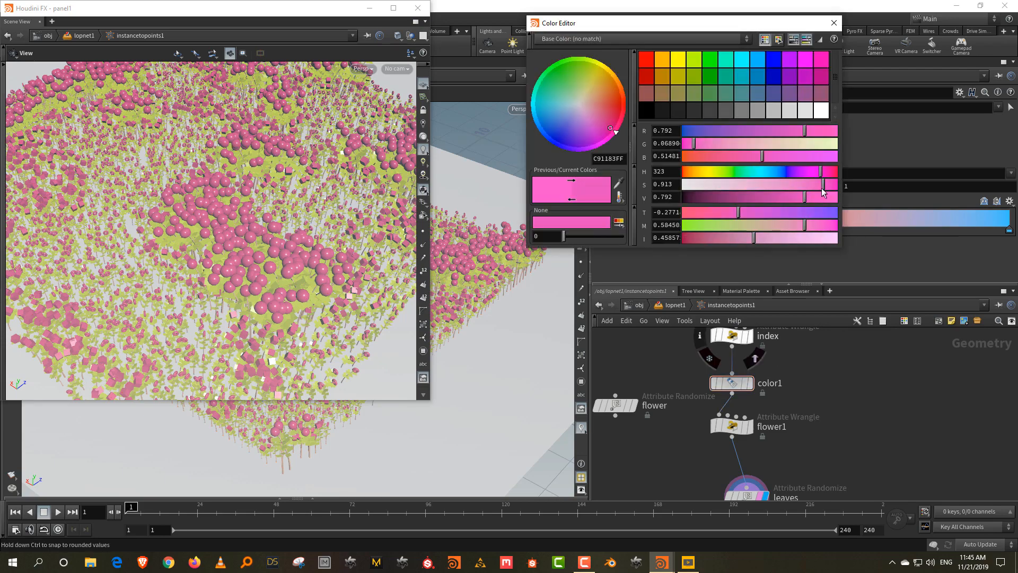
left_click(835, 186)
left_click(834, 22)
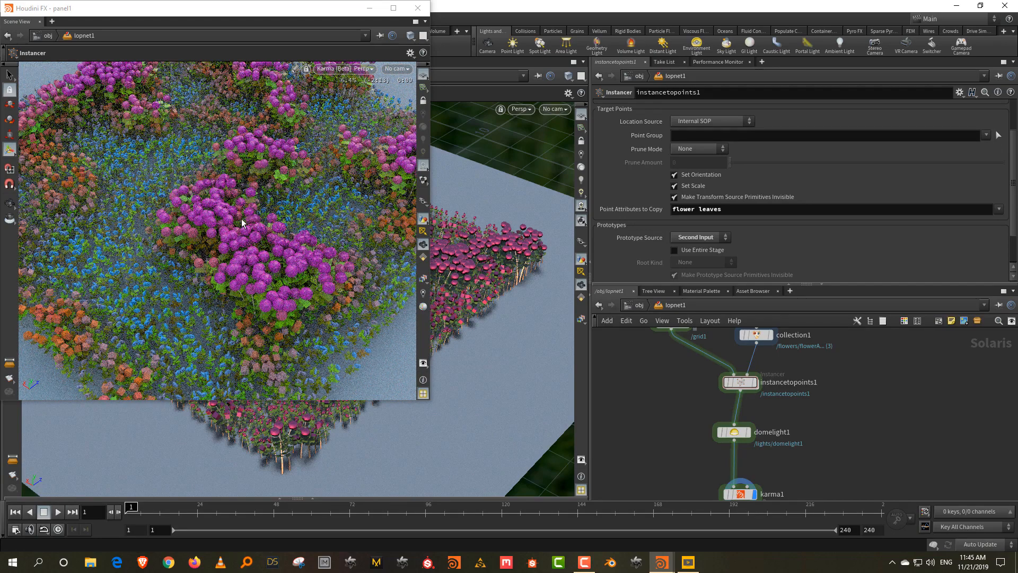
Examine the recolored flowers and leaves from a low angle and up close in the floating Karma viewport
left_click_drag(224, 221, 161, 276, "alt")
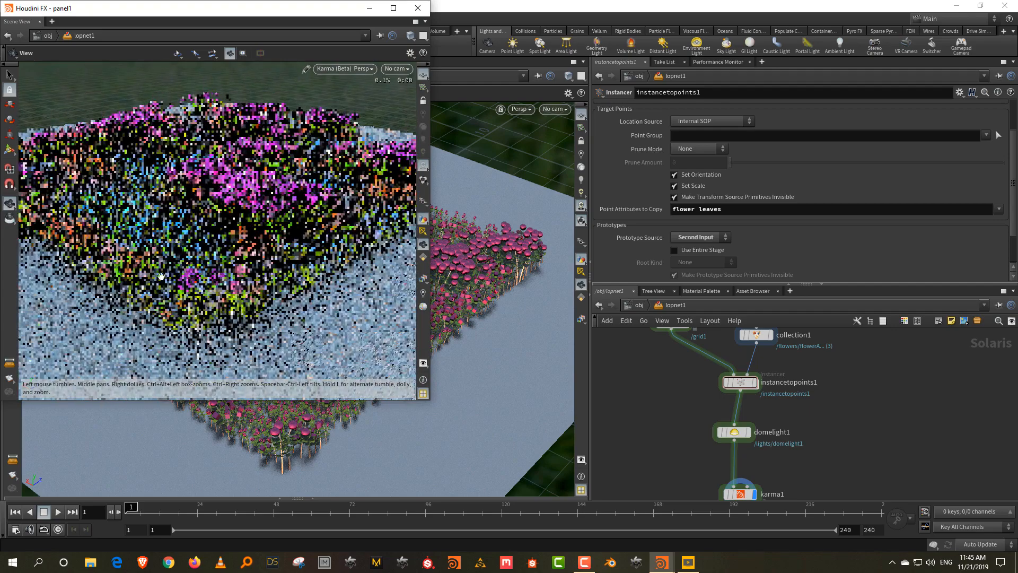
right_click_drag(161, 277, 304, 269, "alt")
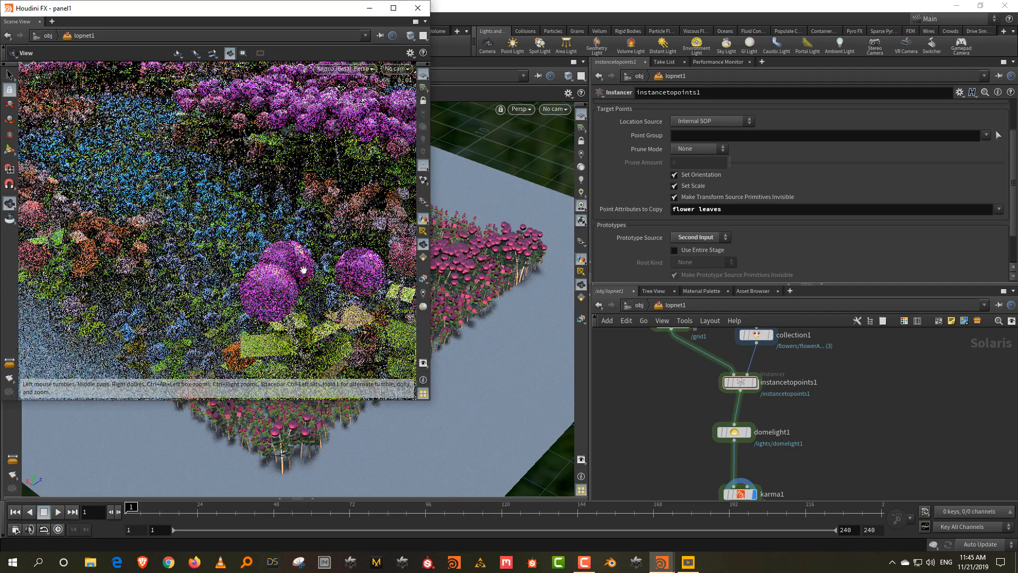
middle_click_drag(304, 270, 296, 233, "alt")
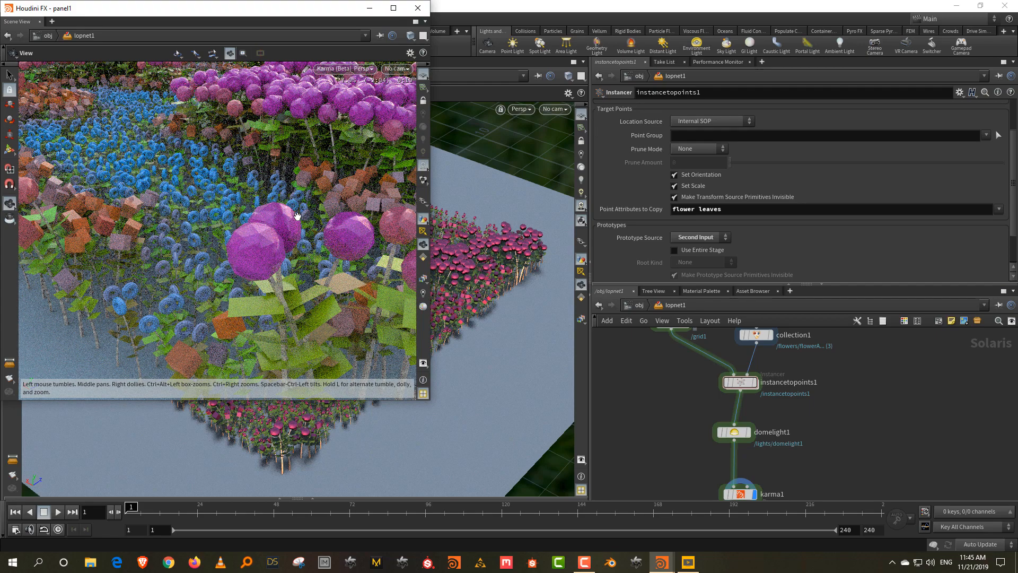
right_click_drag(298, 216, 263, 212)
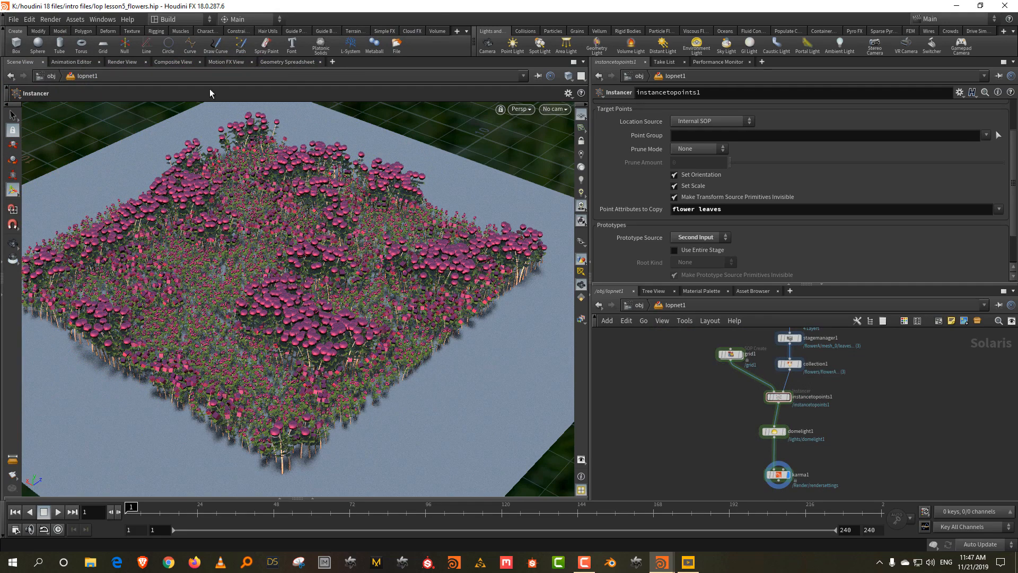
Open the recent scene file lop lesson5_PBR.hip
left_click(13, 19)
mouse_move(63, 52)
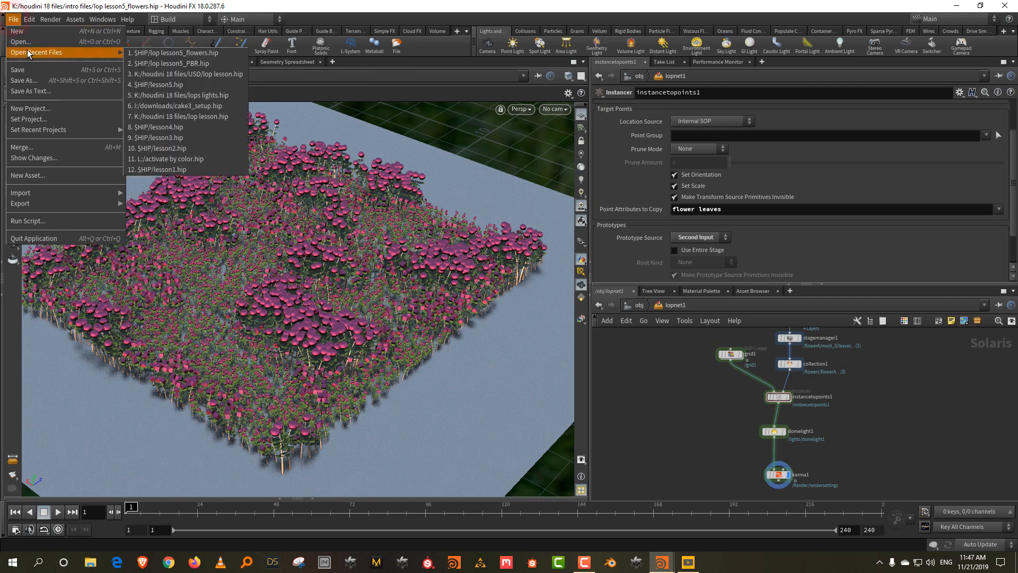
left_click(184, 65)
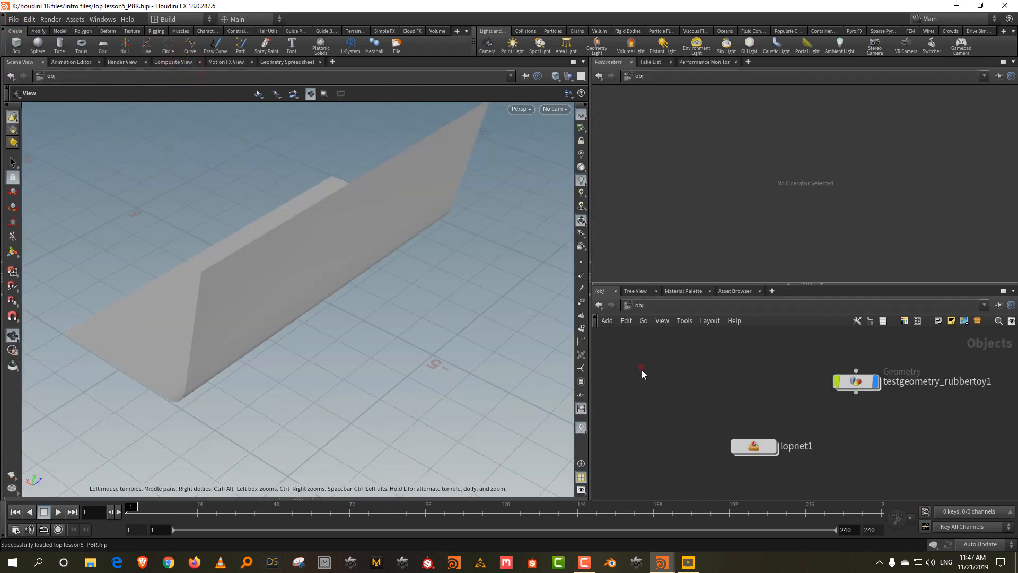
Inside testgeometry_rubbertoy1, display the OUT_base null and finally the OUT_toy null, and return to the obj level
left_click_drag(272, 239, 399, 221)
right_click_drag(151, 329, 244, 254)
double_click(855, 381)
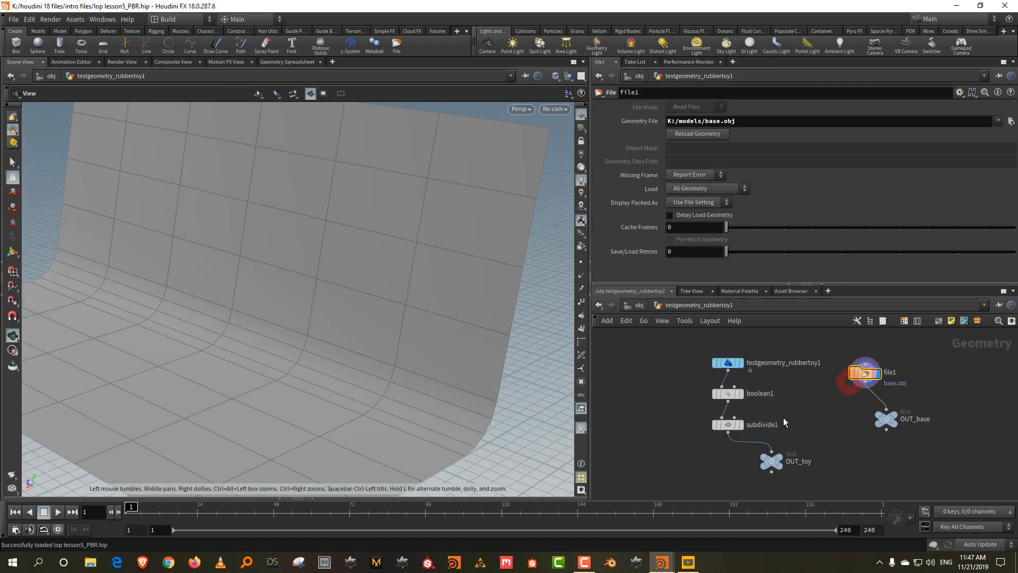
middle_click_drag(816, 412, 773, 367)
left_click(850, 370)
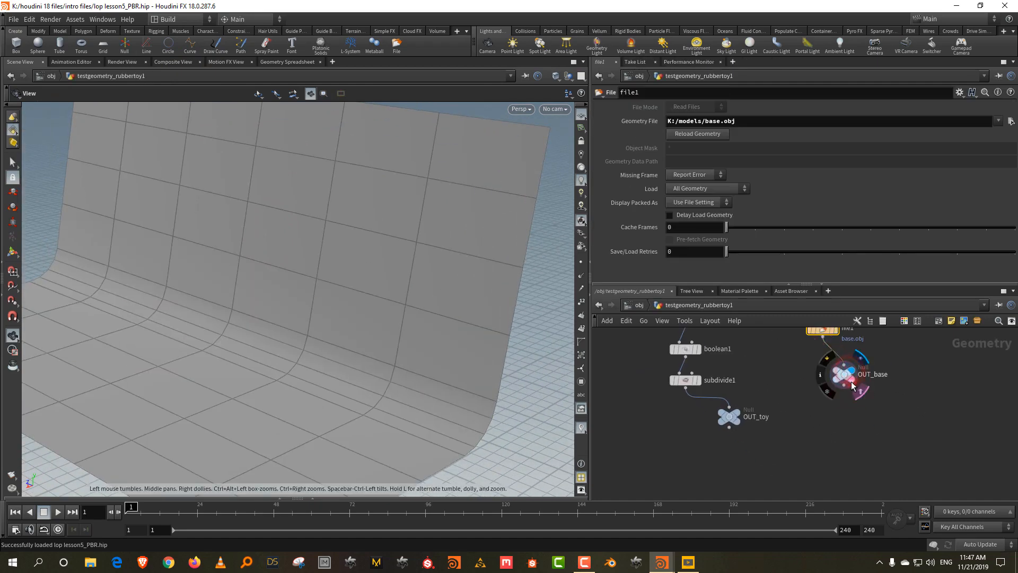
left_click(735, 416)
left_click(640, 305)
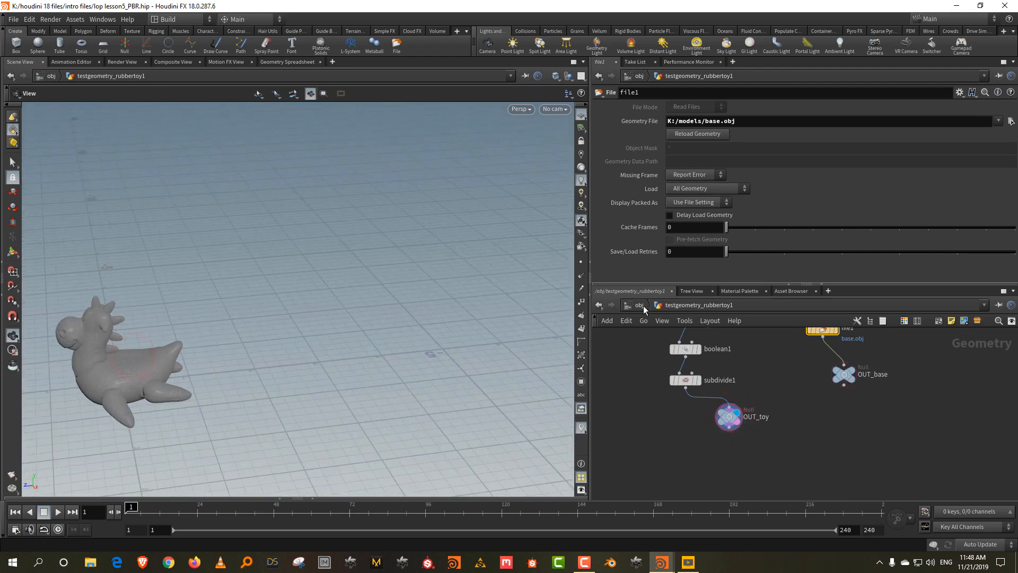
Examine the rubber toy model up close in the viewport
left_click(780, 399)
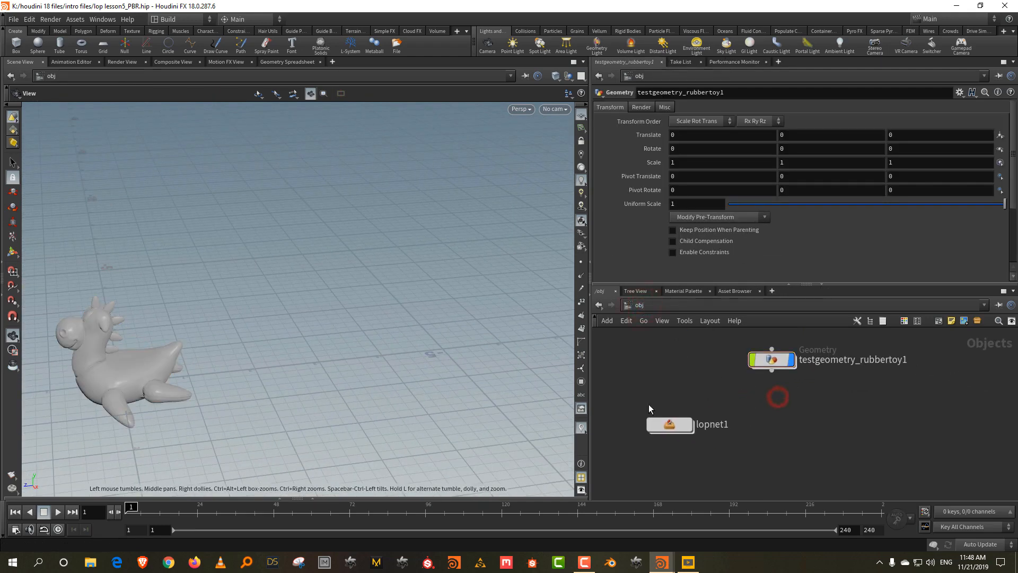
middle_click_drag(131, 355, 371, 286)
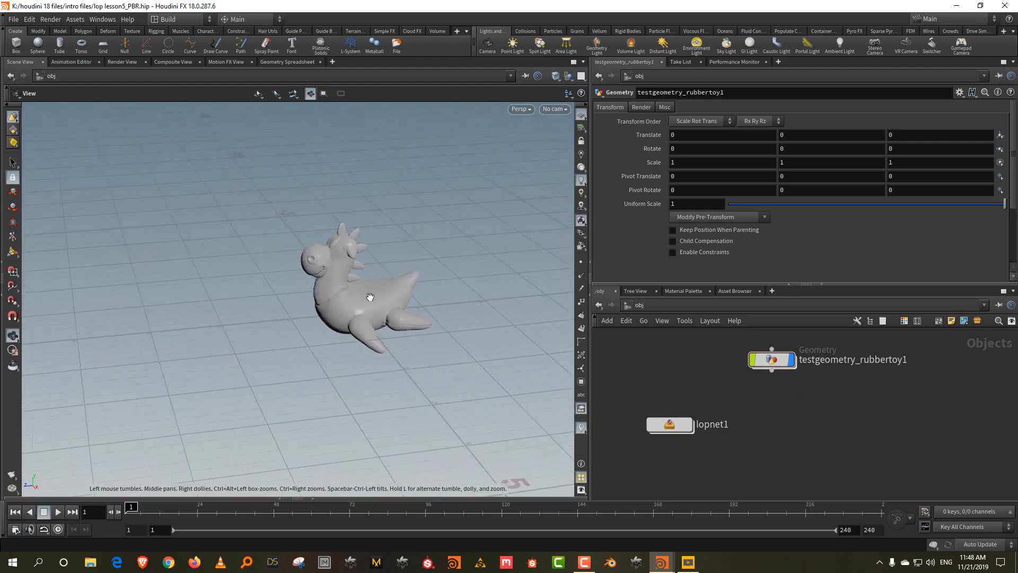
right_click_drag(371, 297, 400, 249)
middle_click_drag(401, 249, 274, 317)
right_click_drag(252, 334, 269, 274)
left_click_drag(259, 308, 291, 313)
middle_click_drag(291, 313, 302, 305)
right_click_drag(282, 321, 287, 293)
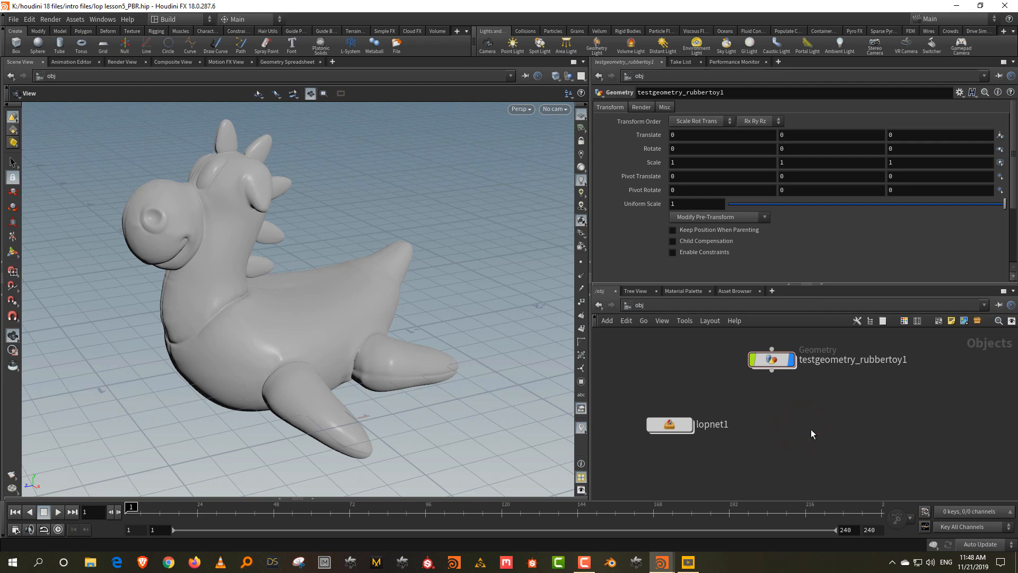
Add a second LOP Network at the obj level, beside lopnet1
key("Tab")
type("lop")
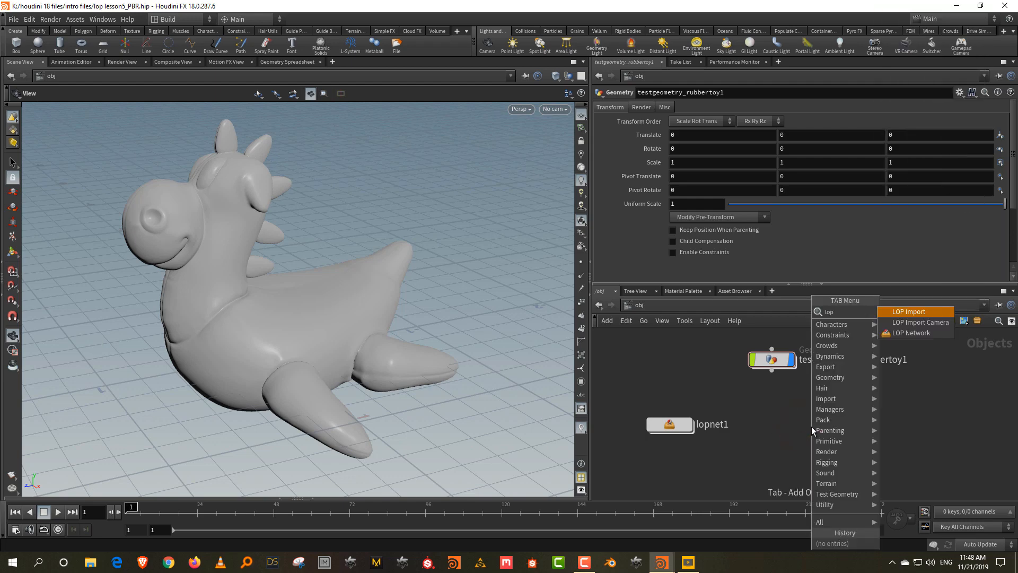
key("Down")
key("Down")
key("Return")
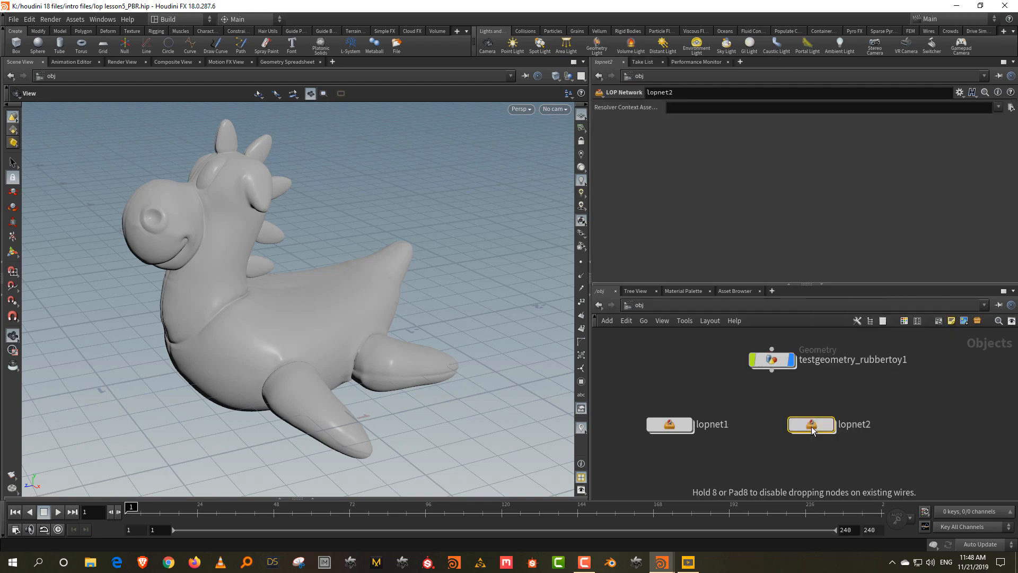
left_click(812, 430)
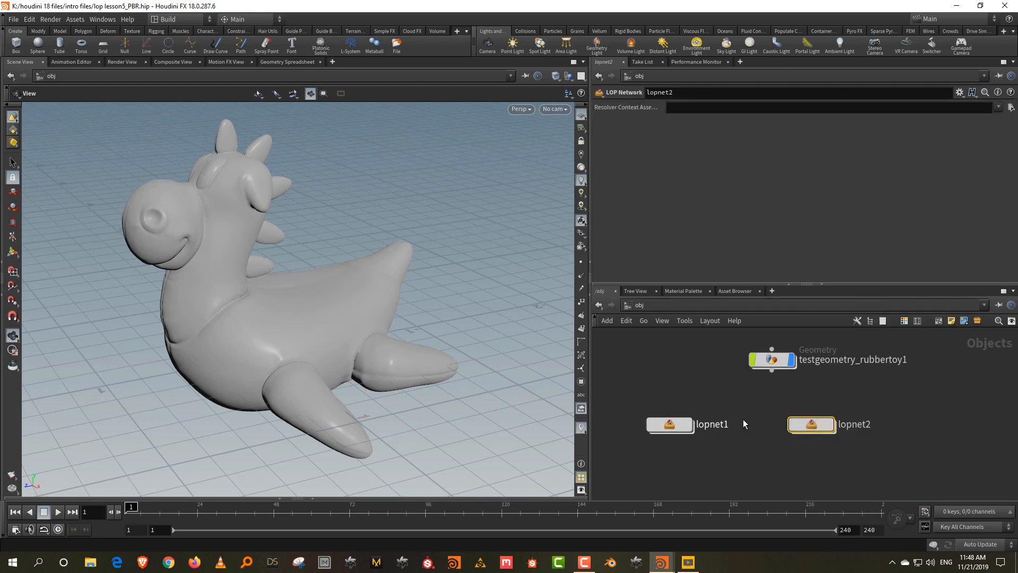
Enter the new LOP network and add a SOP Import node
double_click(814, 426)
key("Tab")
type("sop")
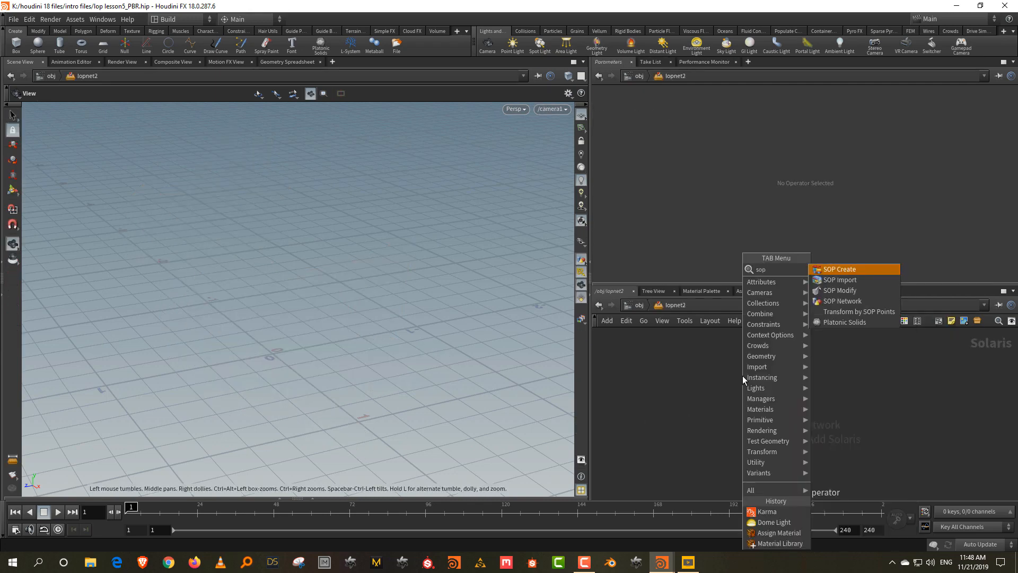
key("Down")
key("Down")
key("Up")
key("Return")
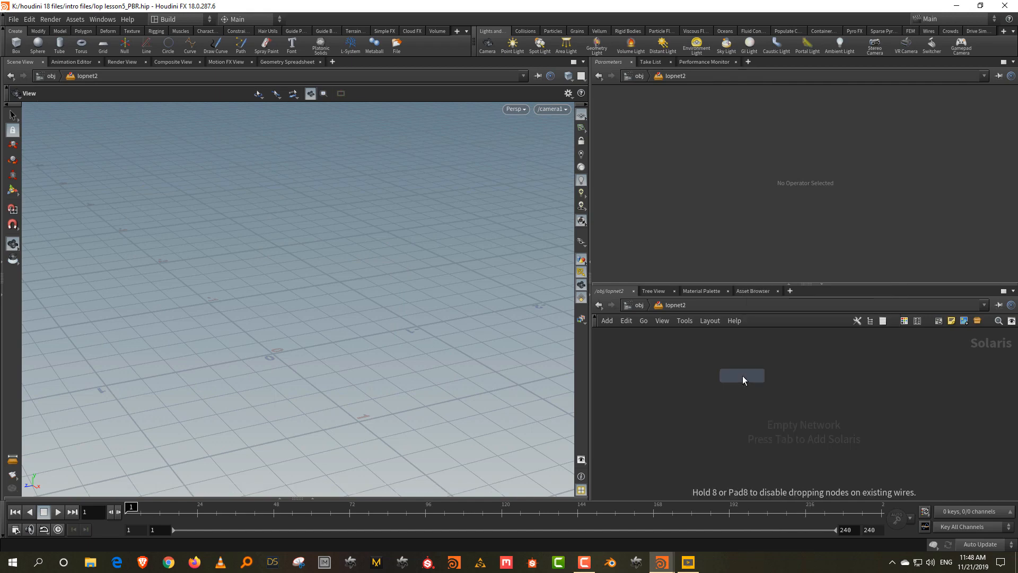
Rename the SOP Import node to toy and set its SOP path to /obj/testgeometry_rubbertoy1/OUT_toy
double_click(799, 372)
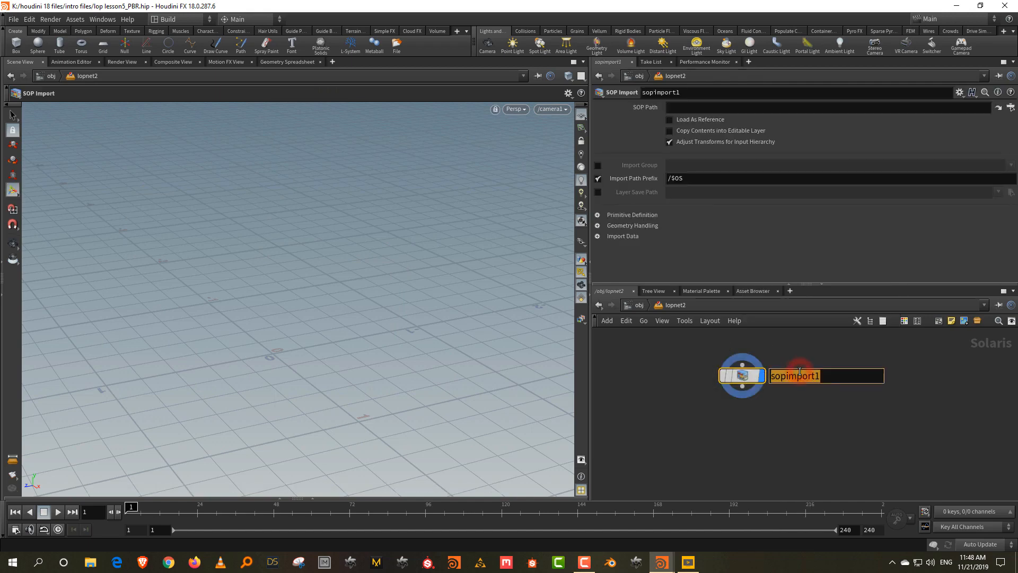
type("toy")
key("Return")
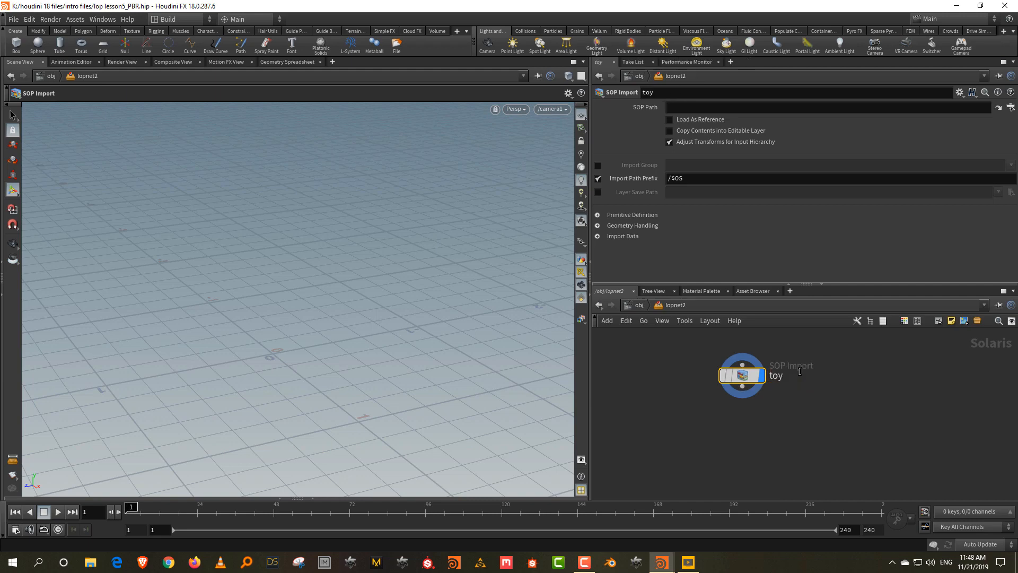
left_click(1009, 107)
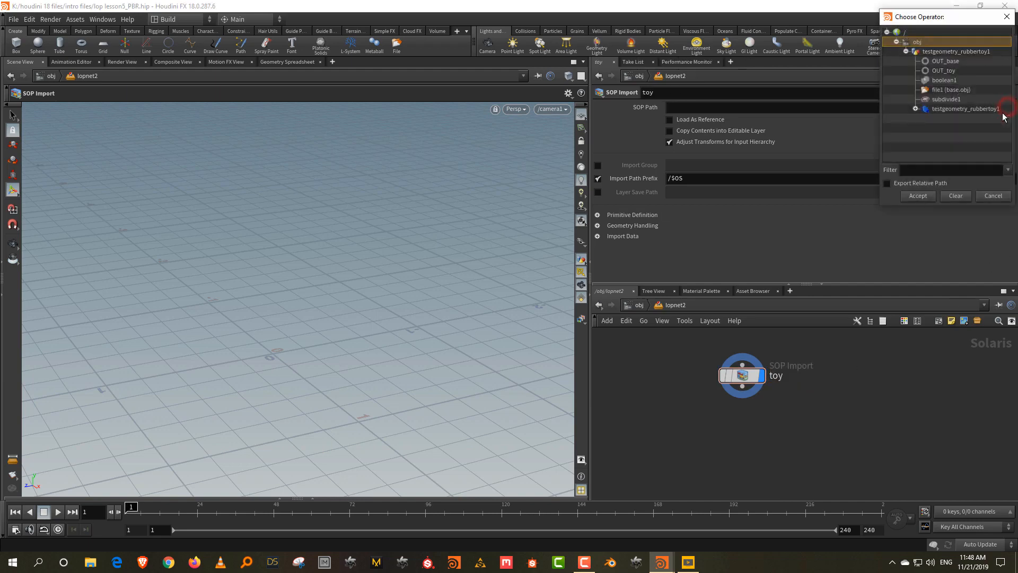
left_click(943, 70)
left_click(917, 195)
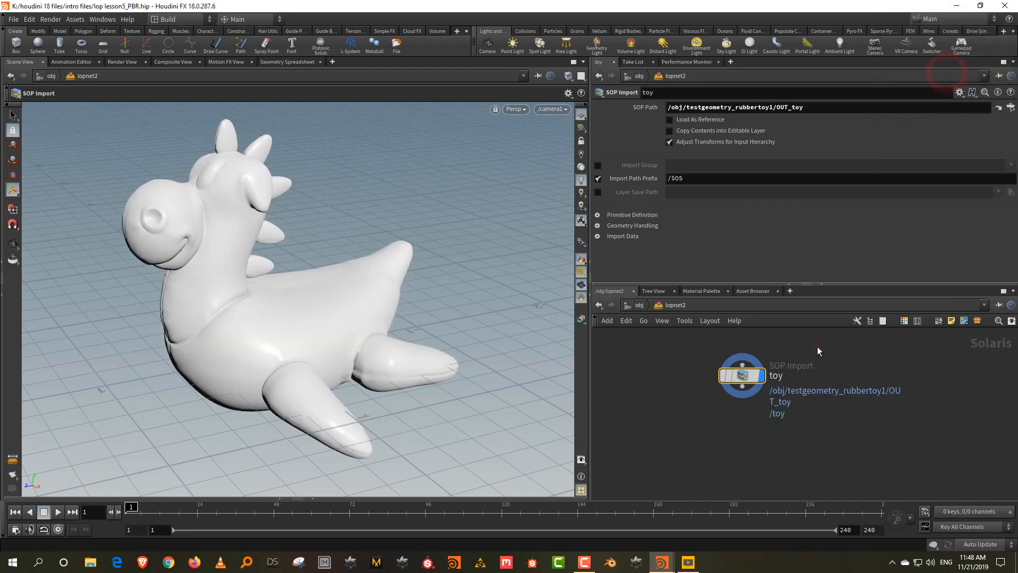
Duplicate the toy import node, place the copy beside it, and rename the copy base
key("ctrl+c")
key("ctrl+v")
left_click_drag(804, 423, 931, 394)
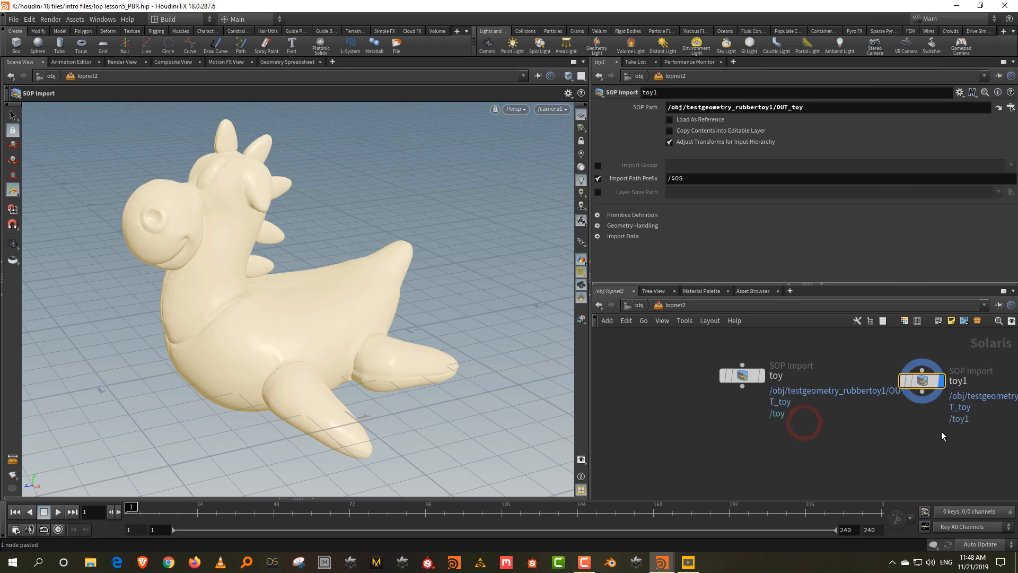
middle_click_drag(941, 436, 878, 431)
double_click(897, 375)
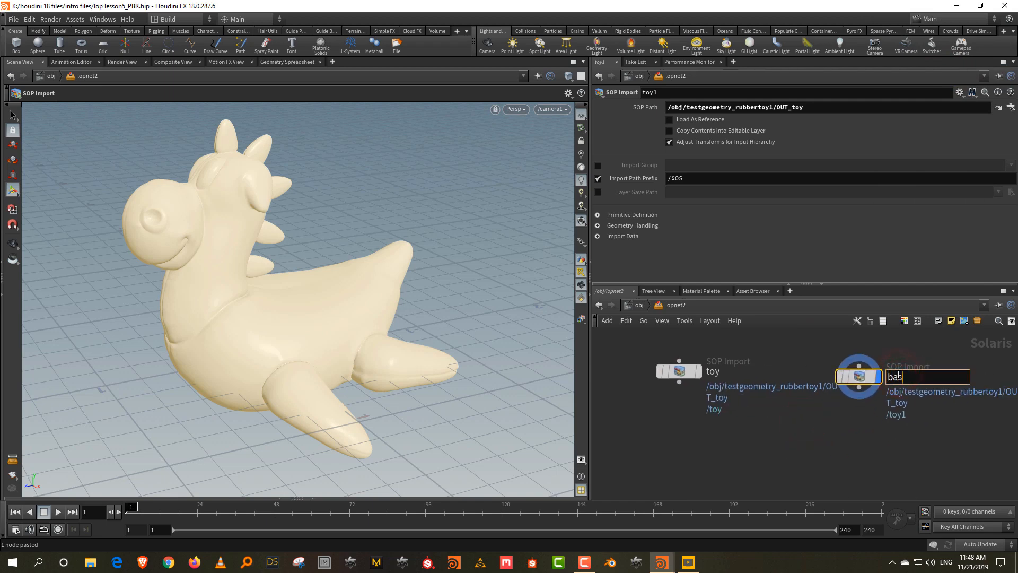
type("e")
key("Return")
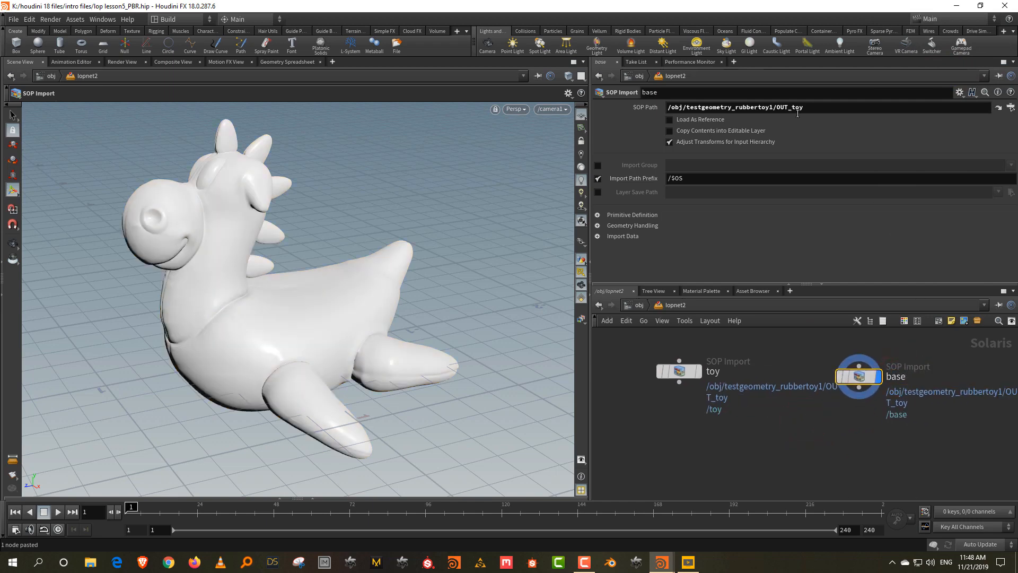
Set the base node's SOP path to /obj/testgeometry_rubbertoy1/OUT_base
left_click(834, 108)
key("BackSpace")
key("BackSpace")
key("BackSpace")
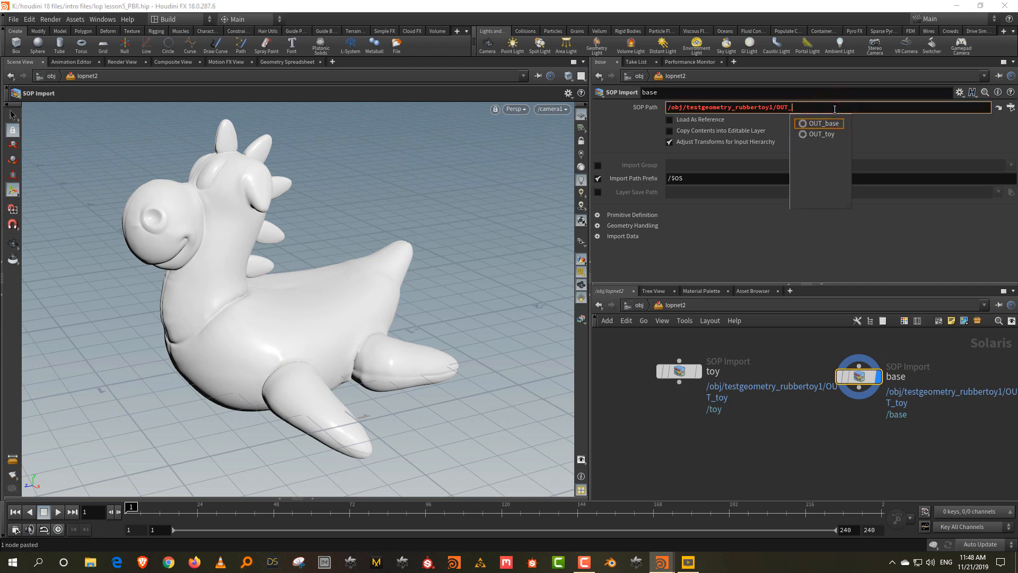
key("Return")
key("Return")
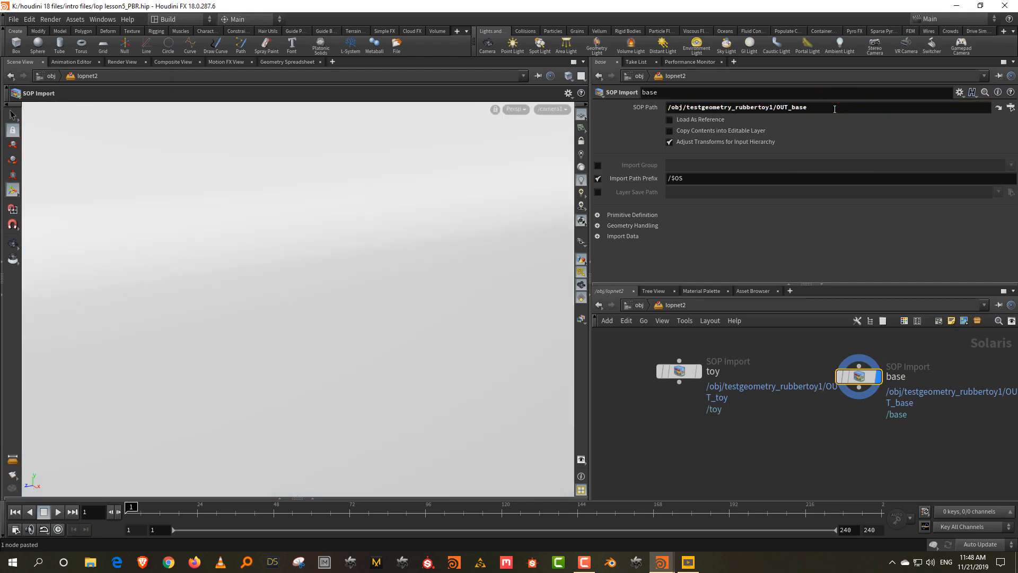
Add a Merge node below the two imports and wire in toy as the first input and base as the second
key("Tab")
type("mer")
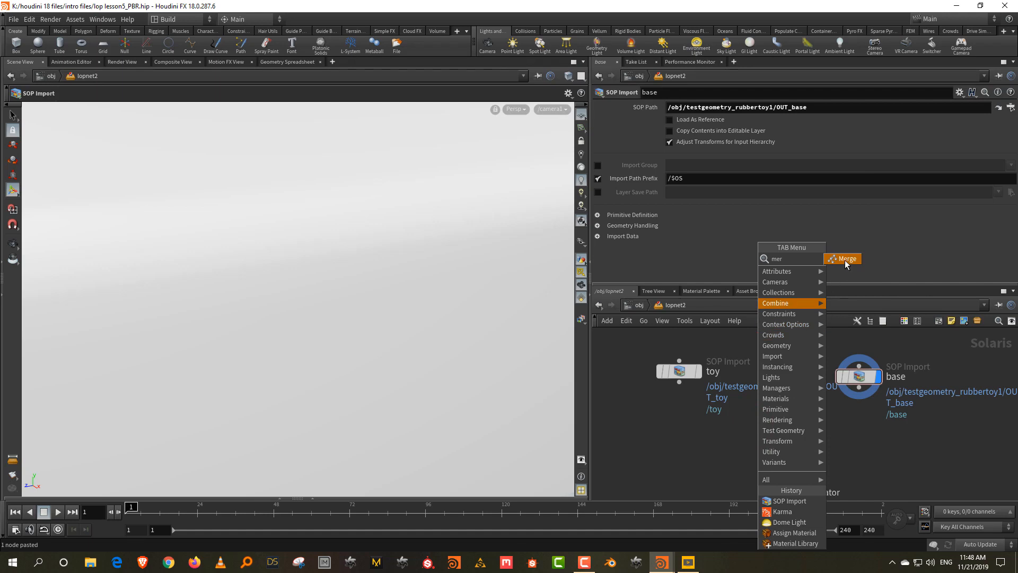
left_click(844, 260)
left_click(786, 485)
left_click_drag(856, 379, 669, 465)
left_click_drag(695, 427, 785, 471)
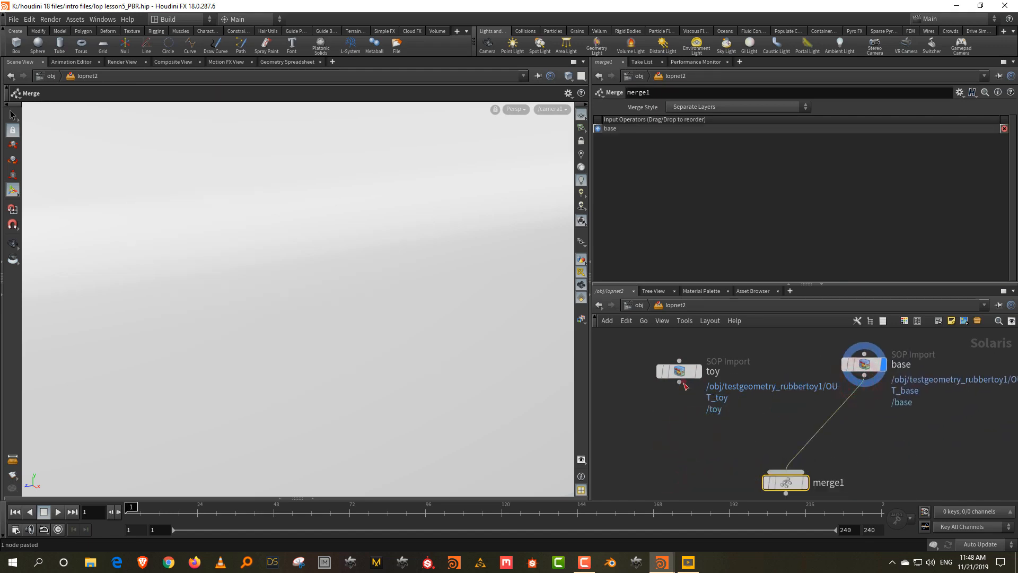
left_click_drag(680, 381, 796, 470)
middle_click_drag(856, 455, 851, 405)
left_click_drag(849, 413, 705, 469)
key("shift+r")
Display merge1 so the toy and the backdrop show together in the viewport
scroll(354, 365, "down", 4)
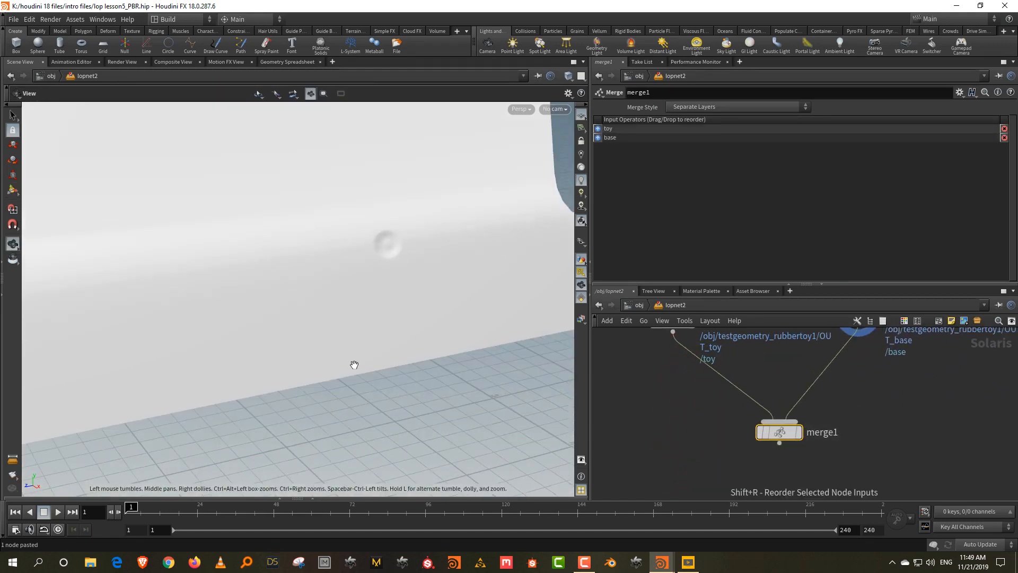
left_click_drag(302, 281, 339, 277)
left_click(797, 433)
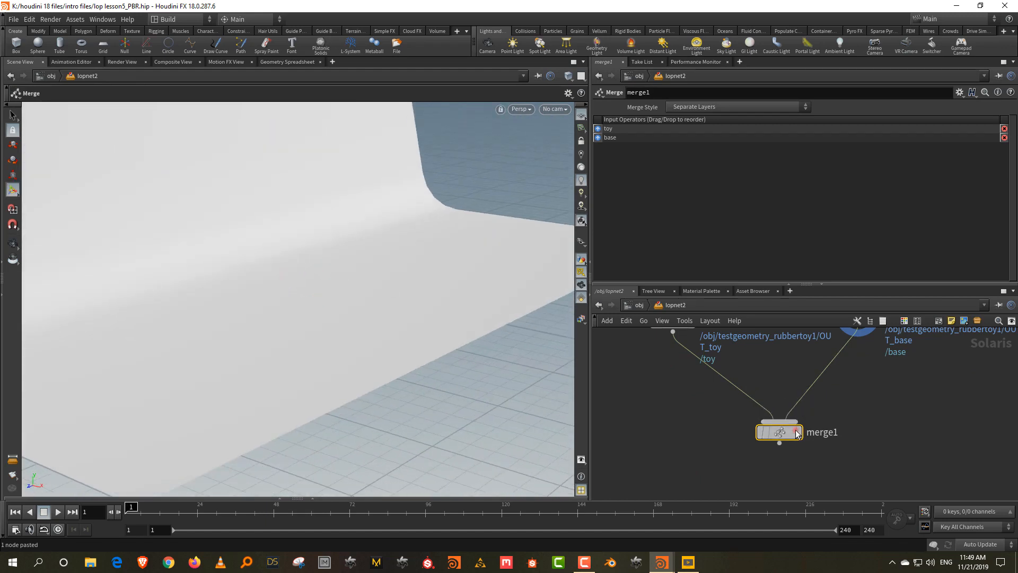
scroll(381, 330, "down", 2)
middle_click_drag(379, 332, 390, 352)
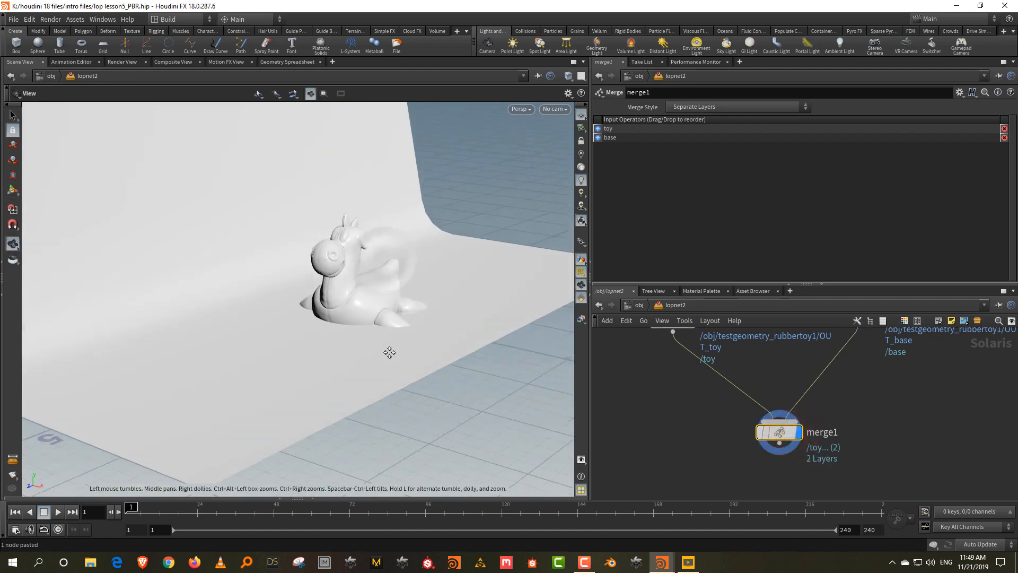
left_click_drag(389, 352, 409, 352)
Add a Transform node and insert it on the wire between toy and merge1
middle_click_drag(756, 369, 785, 410)
key("Tab")
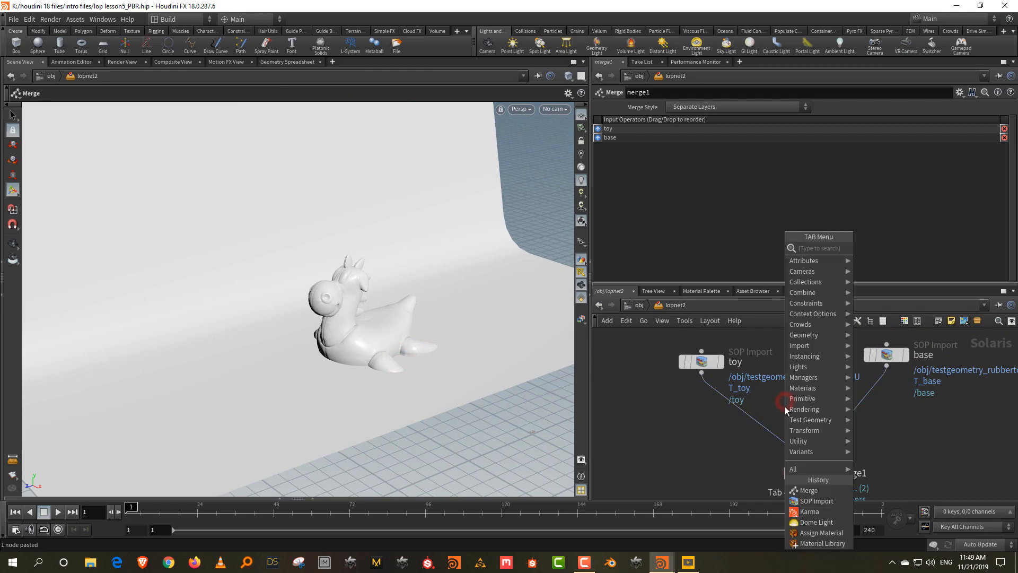
type("tr")
left_click(890, 260)
left_click(748, 428)
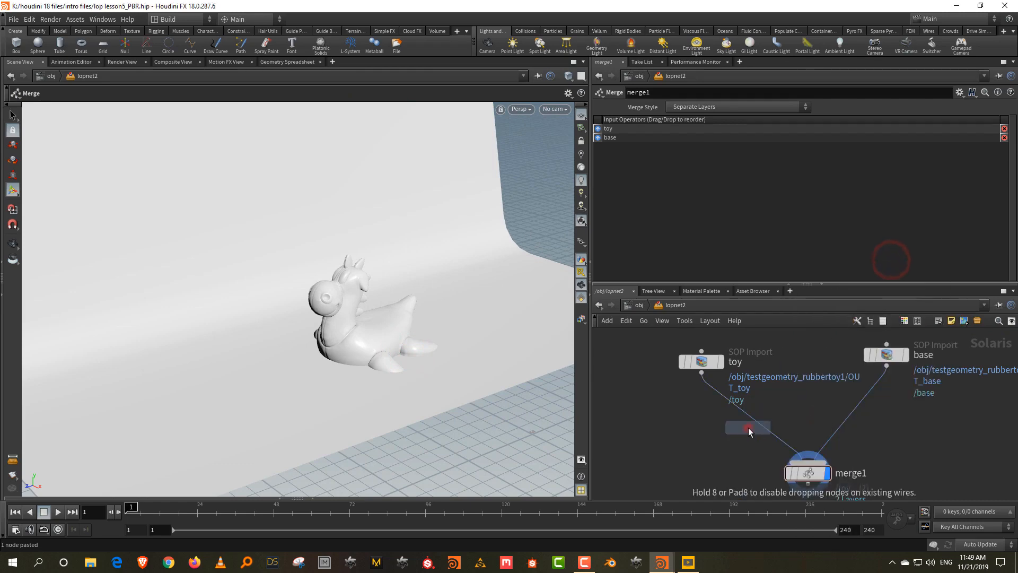
mouse_move(749, 428)
left_mouse_down()
mouse_move(756, 422)
mouse_move(701, 430)
left_mouse_up()
left_click_drag(654, 453, 741, 403)
Scale the toy uniformly to 0.68, raise it about 0.254 in Y, and rotate it about 19 degrees around Y
left_click_drag(364, 333, 363, 314)
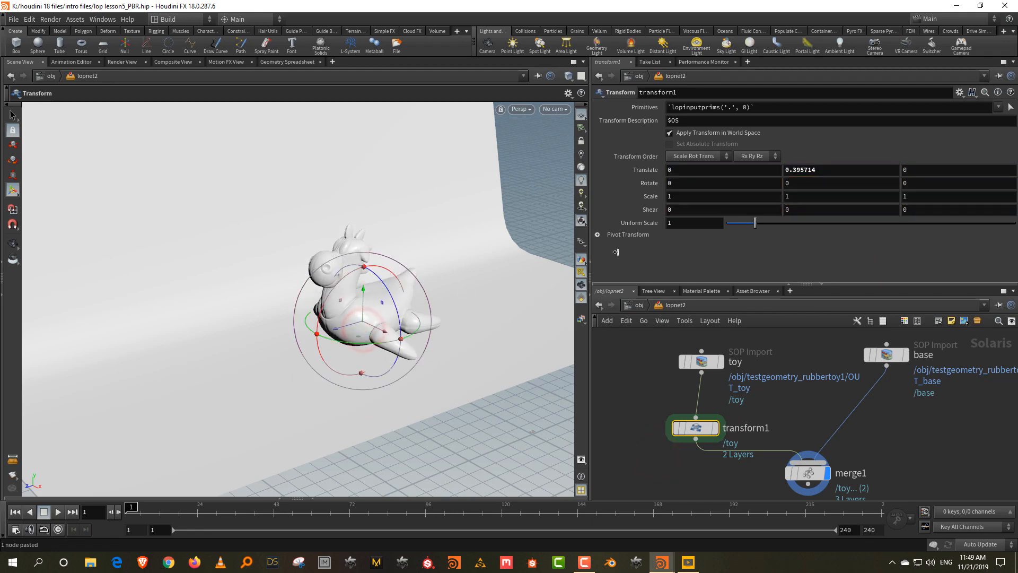
left_click_drag(755, 223, 750, 228)
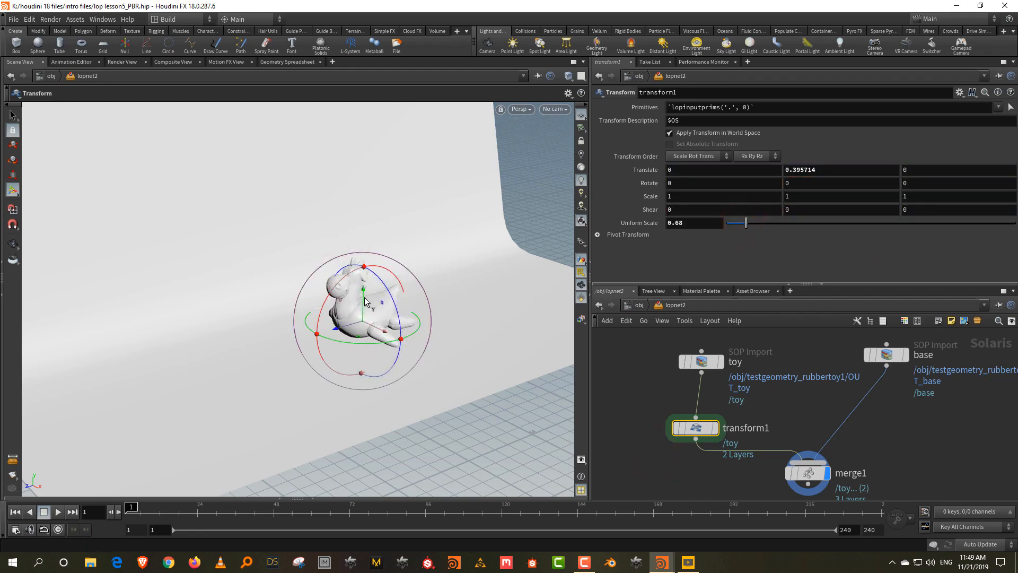
mouse_move(365, 297)
left_mouse_down()
mouse_move(367, 324)
mouse_move(368, 310)
left_mouse_up()
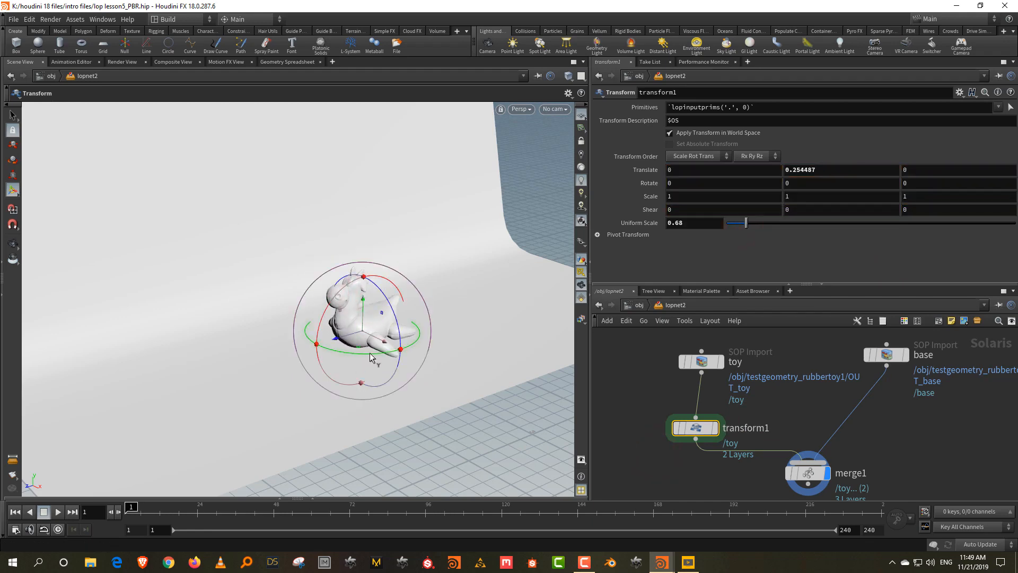
left_click_drag(371, 354, 388, 354)
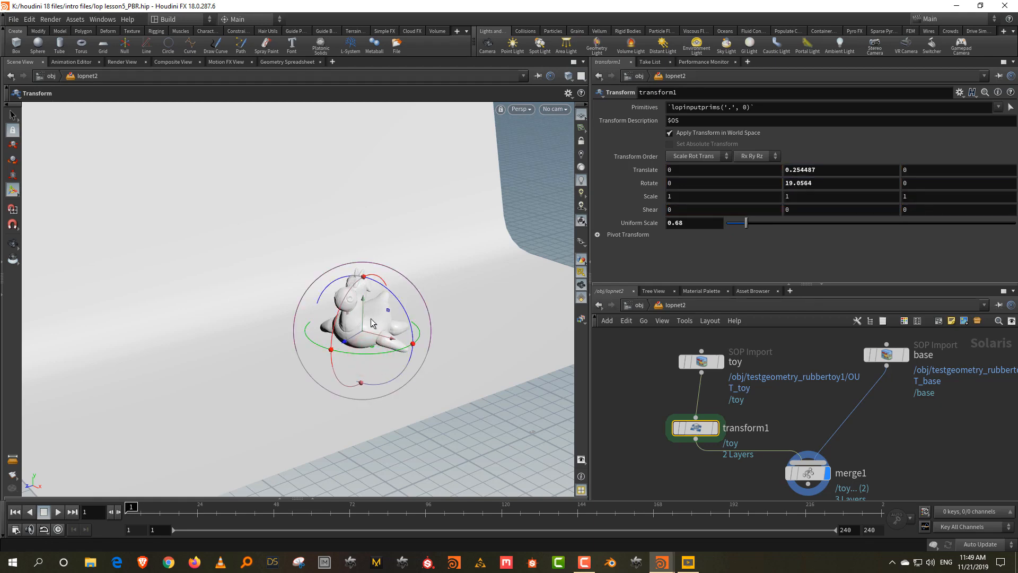
Add a Camera node below merge1, connected to its output, and display it
right_click_drag(382, 322, 418, 255, "alt")
left_click_drag(413, 279, 365, 273, "alt")
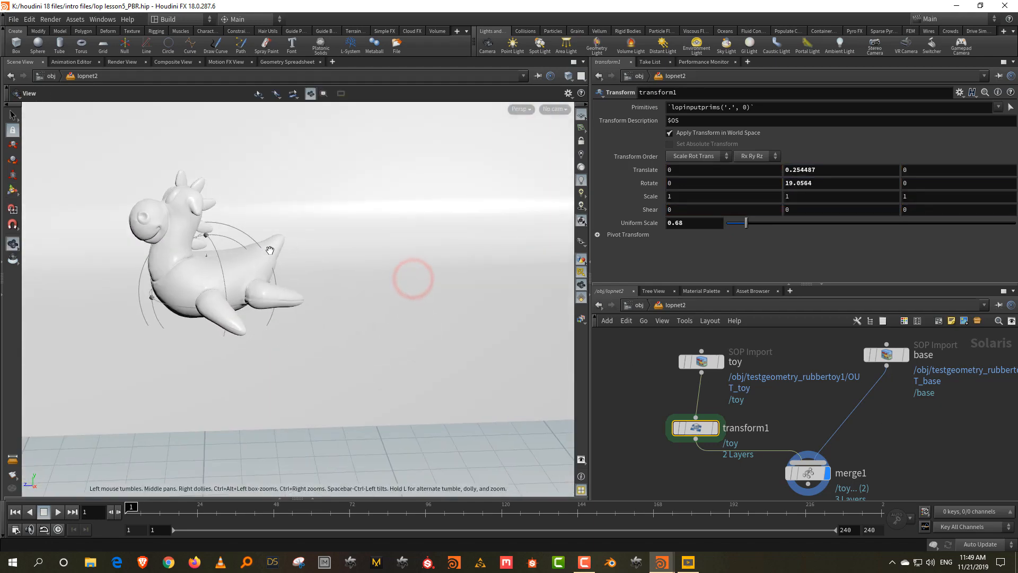
left_click_drag(270, 249, 291, 336, "alt")
key("Return")
scroll(908, 445, "down", 3)
key("Tab")
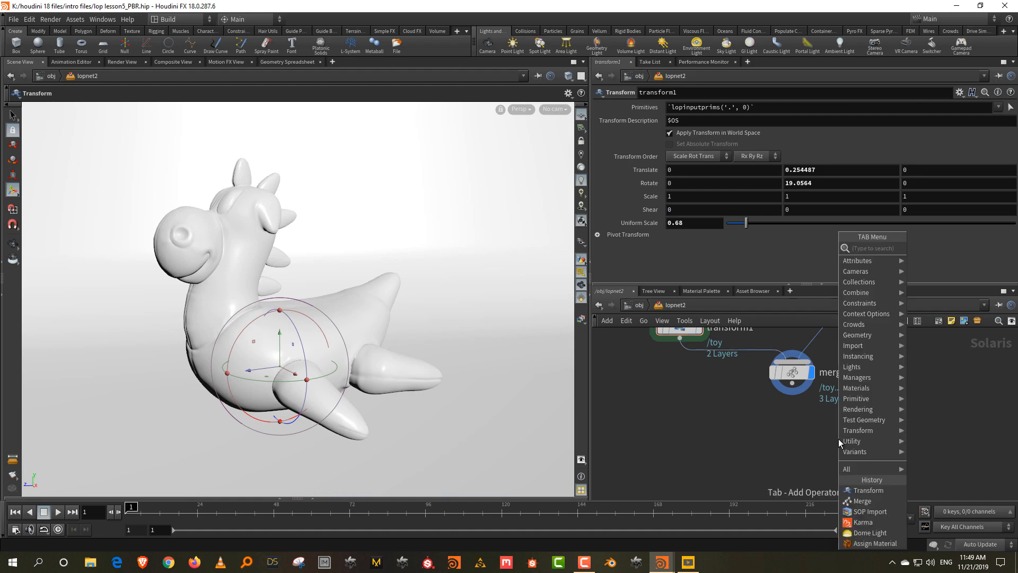
type("camer")
left_click(937, 248)
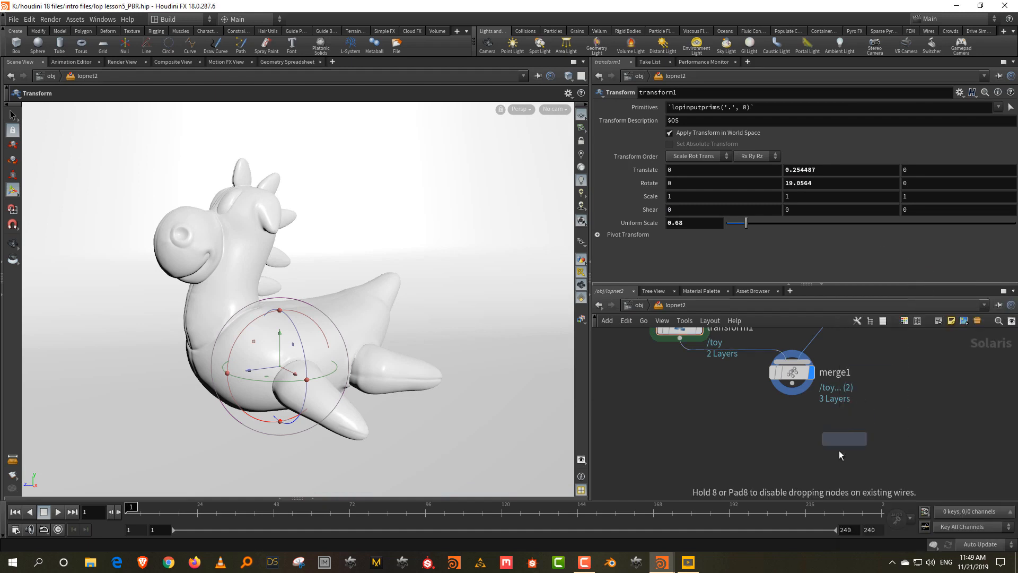
left_click(826, 463)
left_click(848, 463)
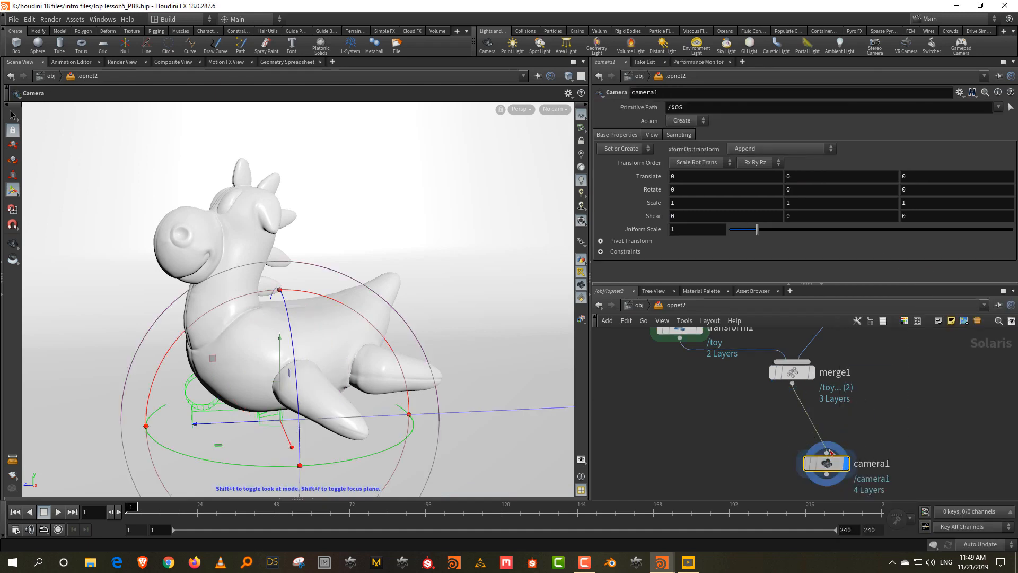
Look through camera1 with the view locked to it and frame the whole toy from about (4.58, 2.08, 1.53)
left_click(554, 109)
left_click(567, 121)
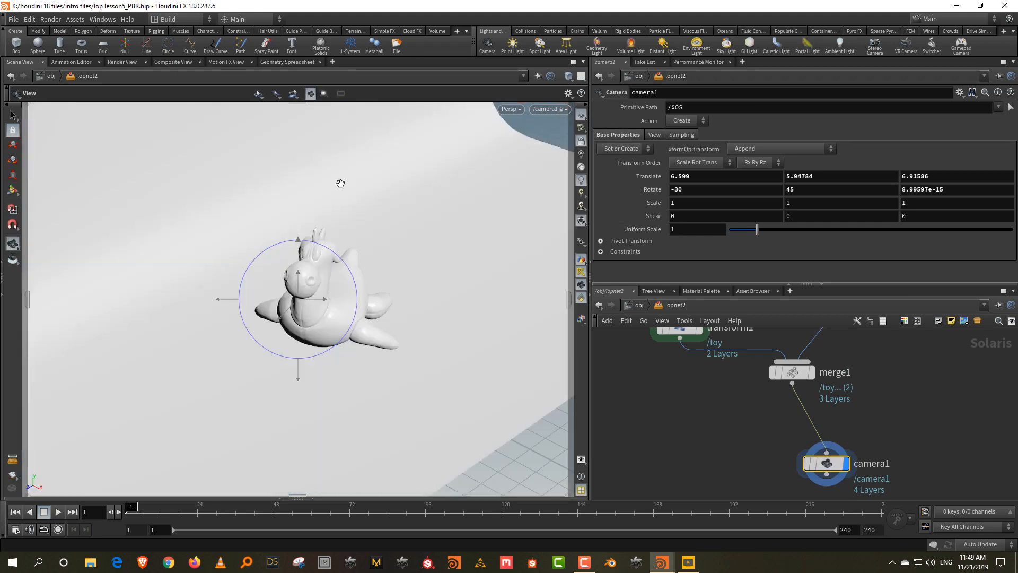
right_click_drag(341, 182, 338, 202)
left_click_drag(322, 293, 335, 312)
right_click_drag(270, 281, 302, 312)
key("Return")
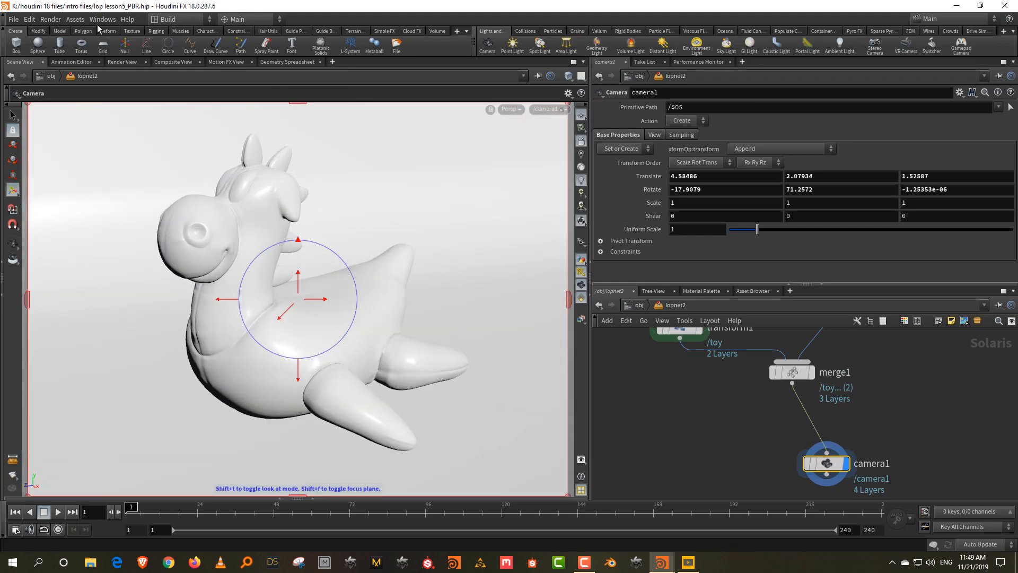
Open a floating Scene View panel that follows lopnet2 and set it to look through camera1
left_click(102, 19)
left_click(106, 31)
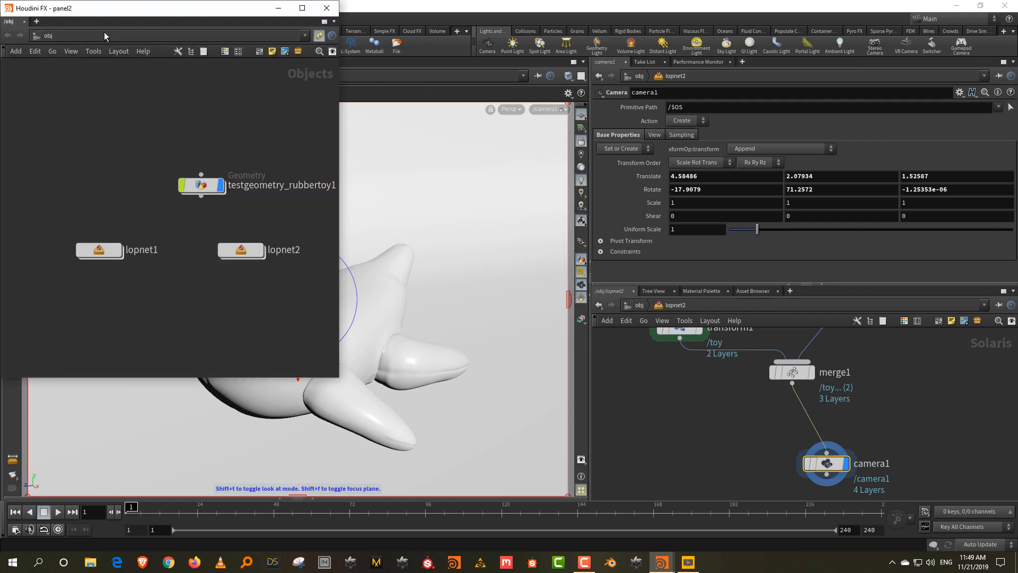
right_click(11, 25)
mouse_move(66, 114)
left_click(141, 113)
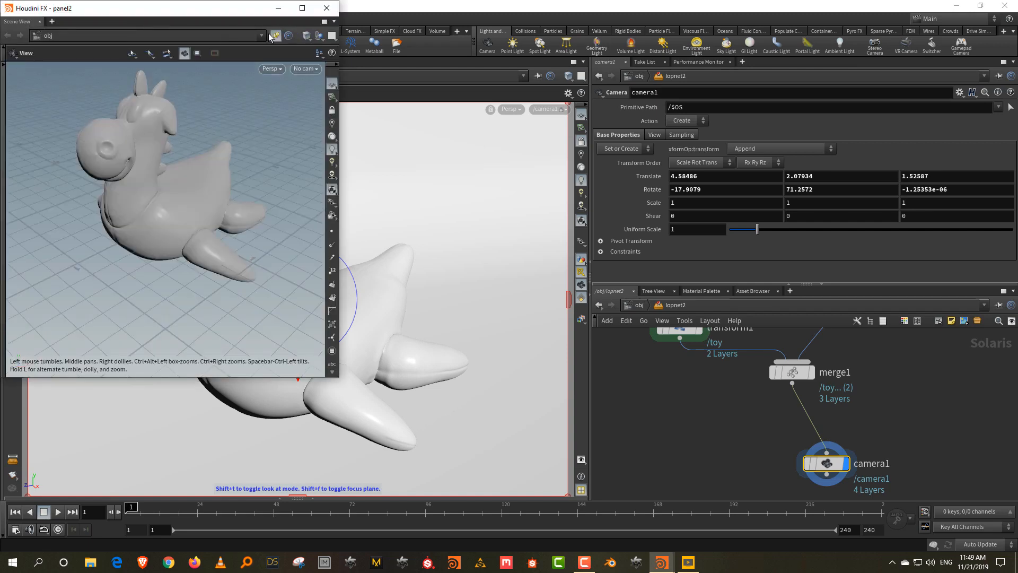
left_click(272, 36)
left_click(300, 69)
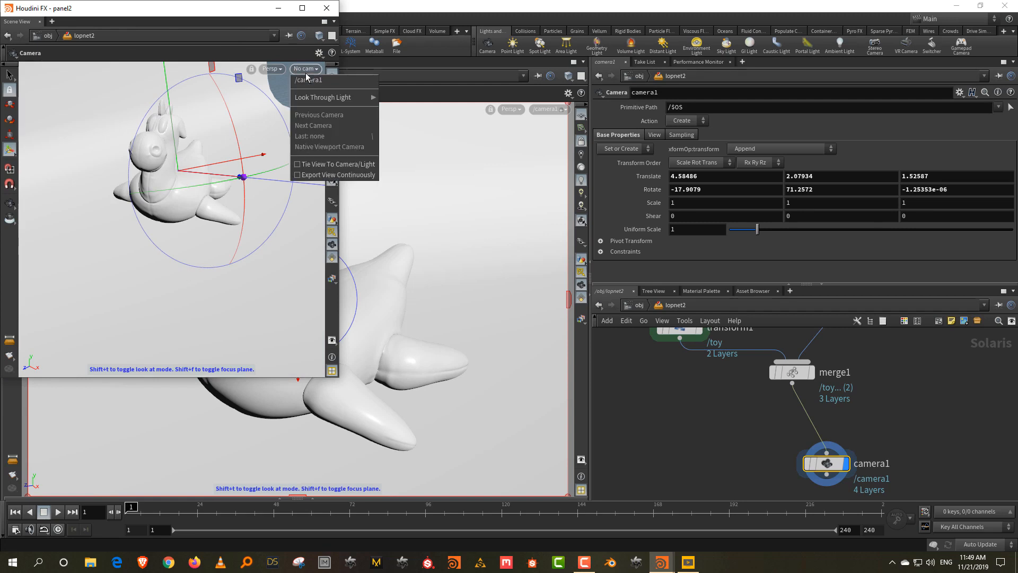
left_click(310, 82)
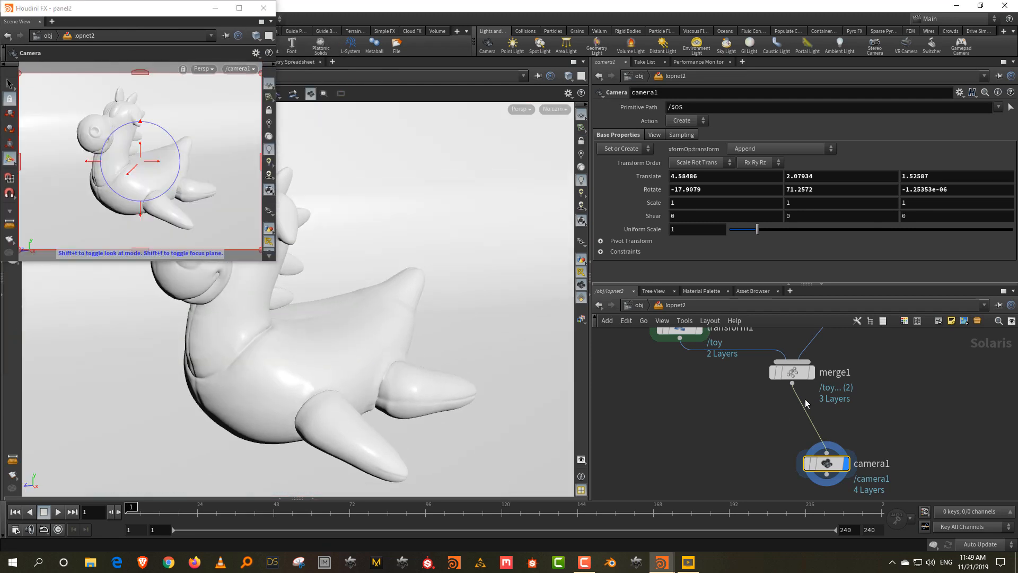
Make room above camera1 and insert a Material Library node on the wire between merge1 and camera1
middle_click_drag(857, 423, 828, 356)
left_click_drag(796, 398, 778, 464)
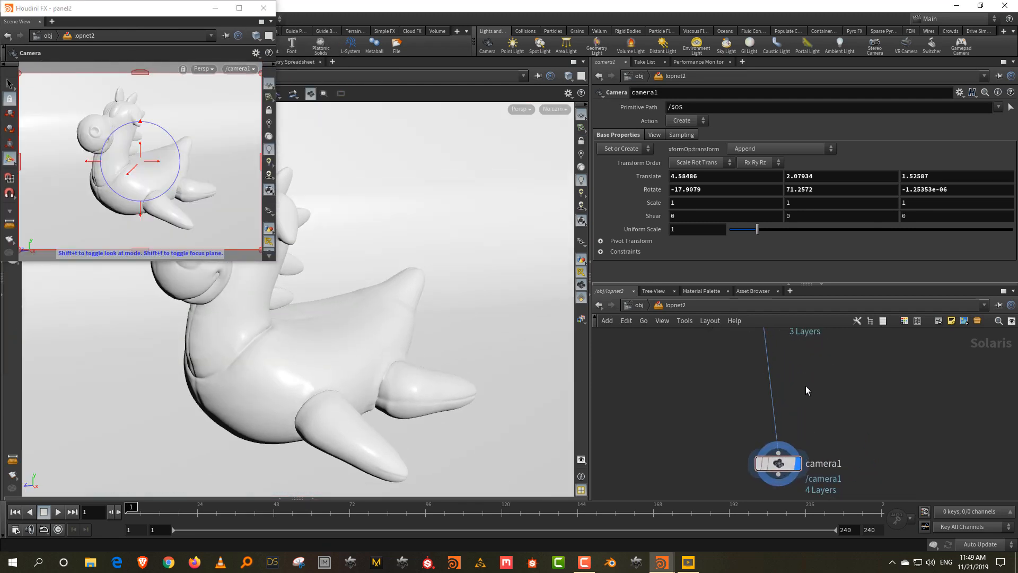
key("Tab")
type("mat")
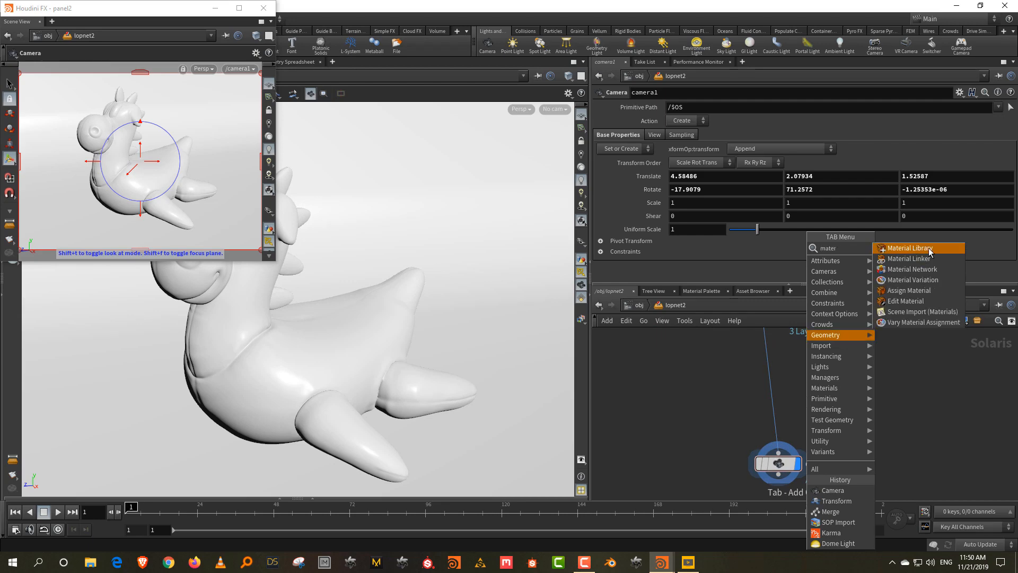
left_click(928, 248)
left_click(773, 366)
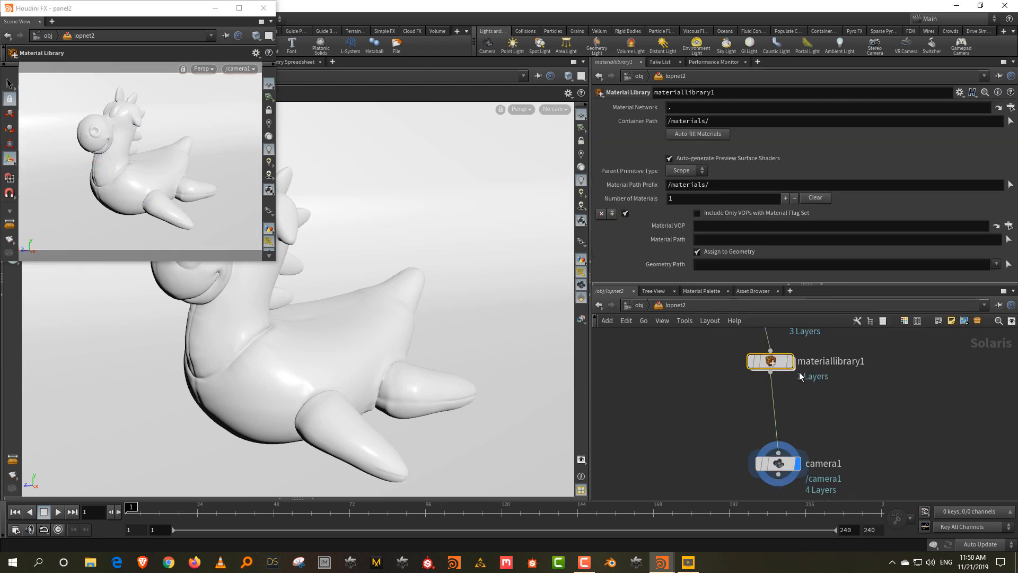
Inside materiallibrary1, add a Principled Shader node and name it toy
double_click(773, 361)
key("Tab")
type("princ")
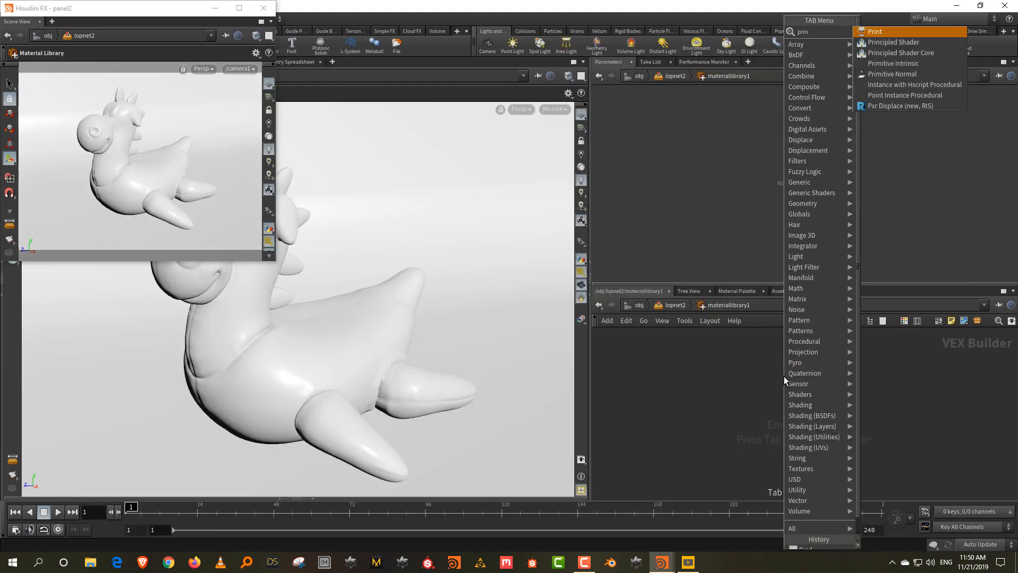
left_click(926, 35)
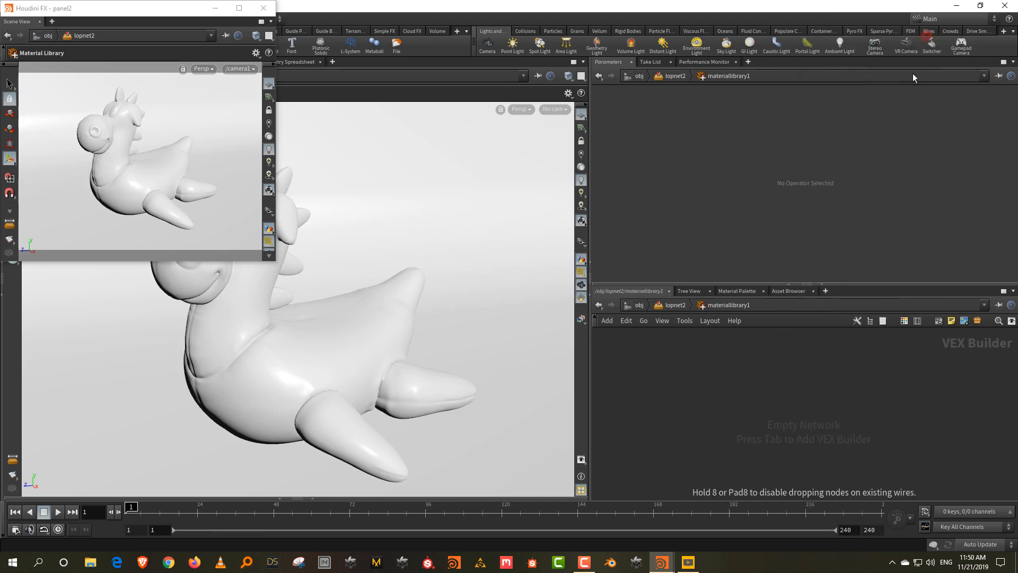
left_click(738, 403)
double_click(745, 387)
type("toy")
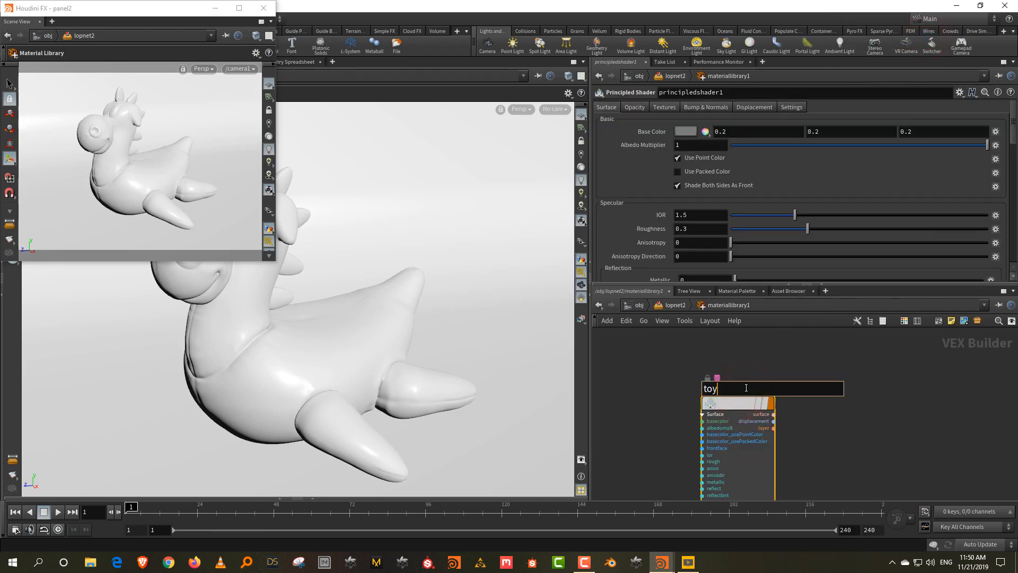
key("Return")
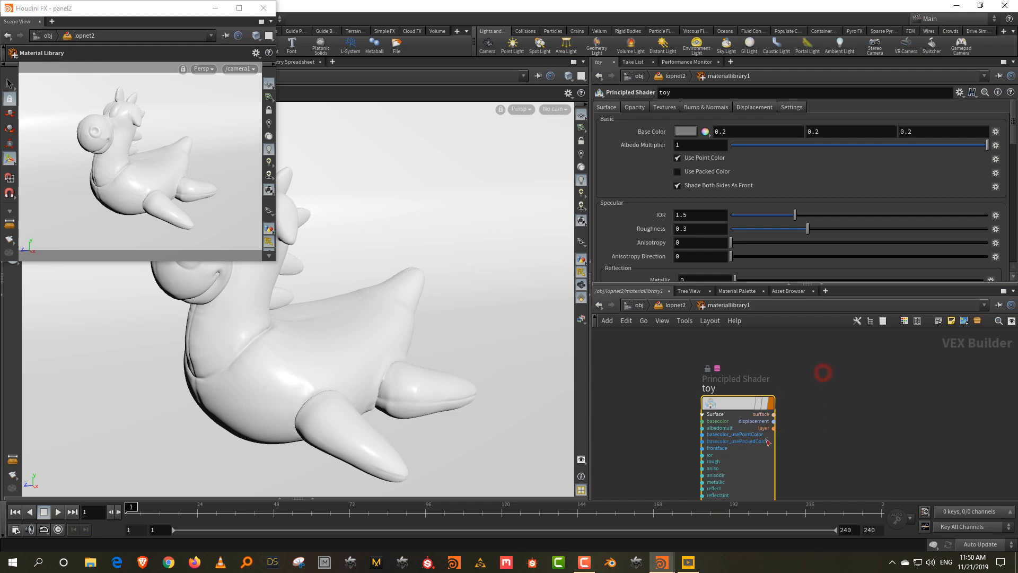
Duplicate the toy Principled Shader and name the copy base
key("ctrl+v")
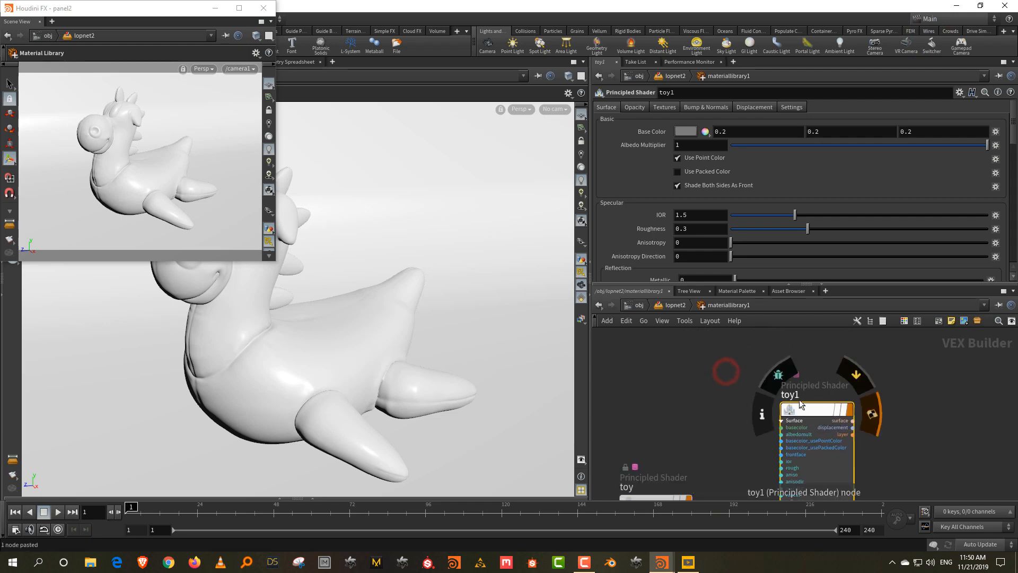
double_click(793, 395)
type("ba")
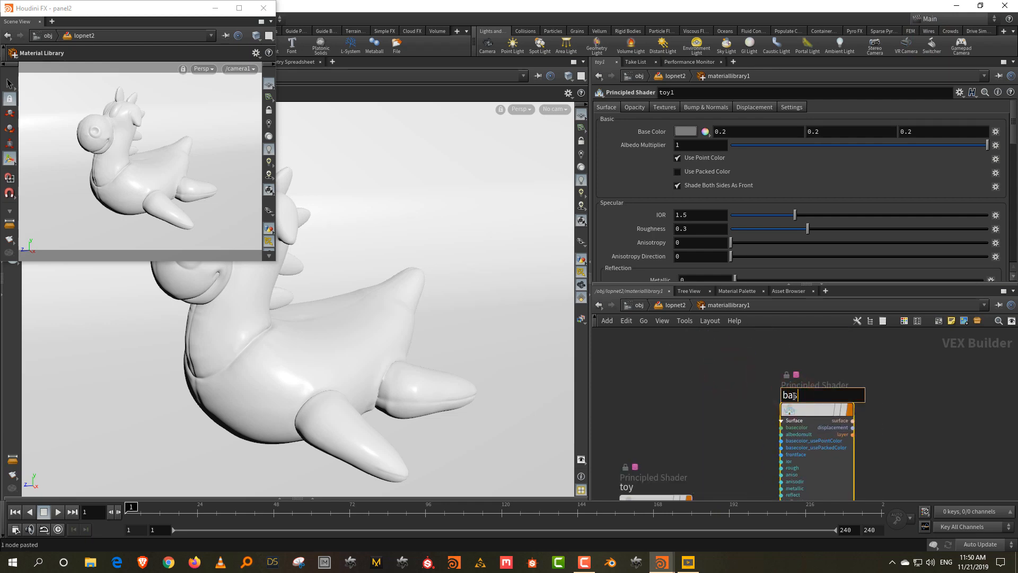
type("se")
key("Return")
Return to lopnet2 and auto-fill the Material Library with the toy and base materials
left_click(688, 303)
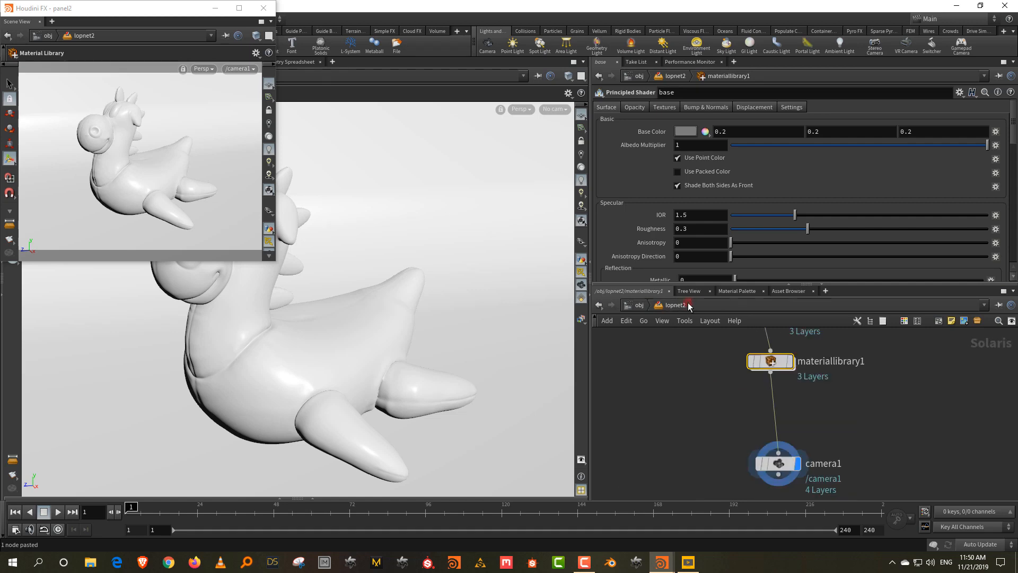
left_click(698, 134)
scroll(698, 132, "down", 2)
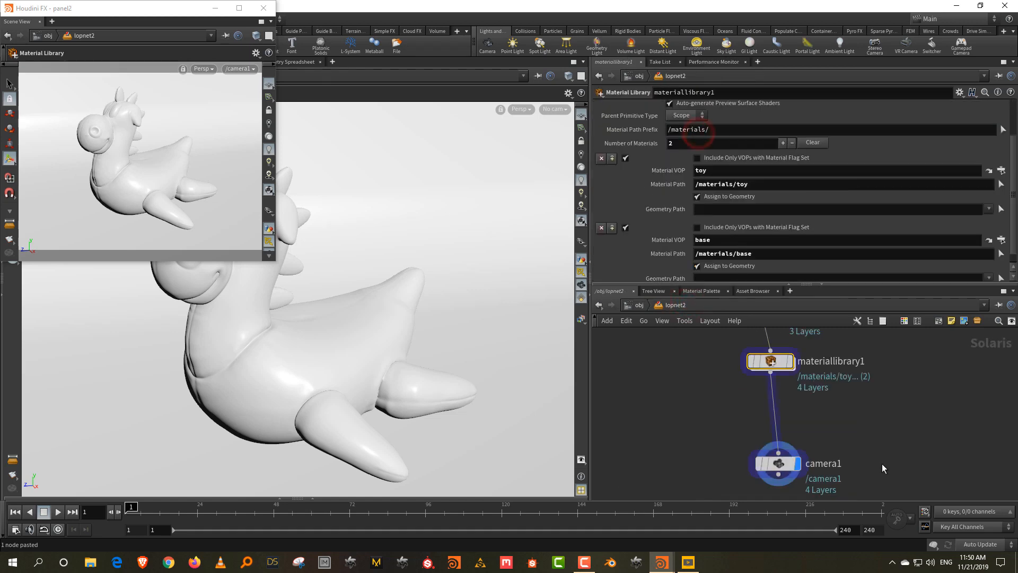
Split the main Scene View pane horizontally and show the Scene Graph Tree in the lower half
key("space")
left_click(494, 227)
key("alt+]")
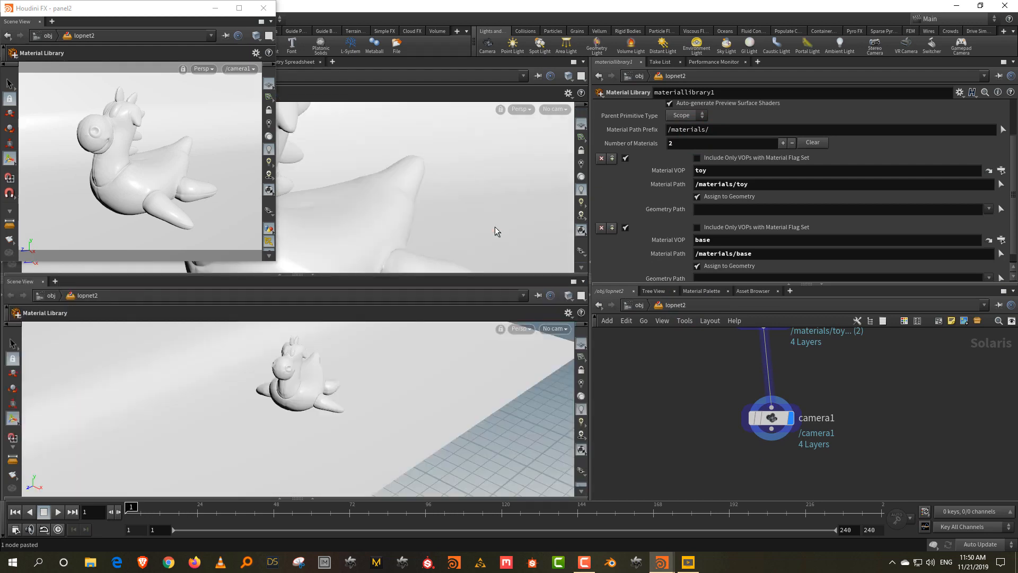
left_click(55, 281)
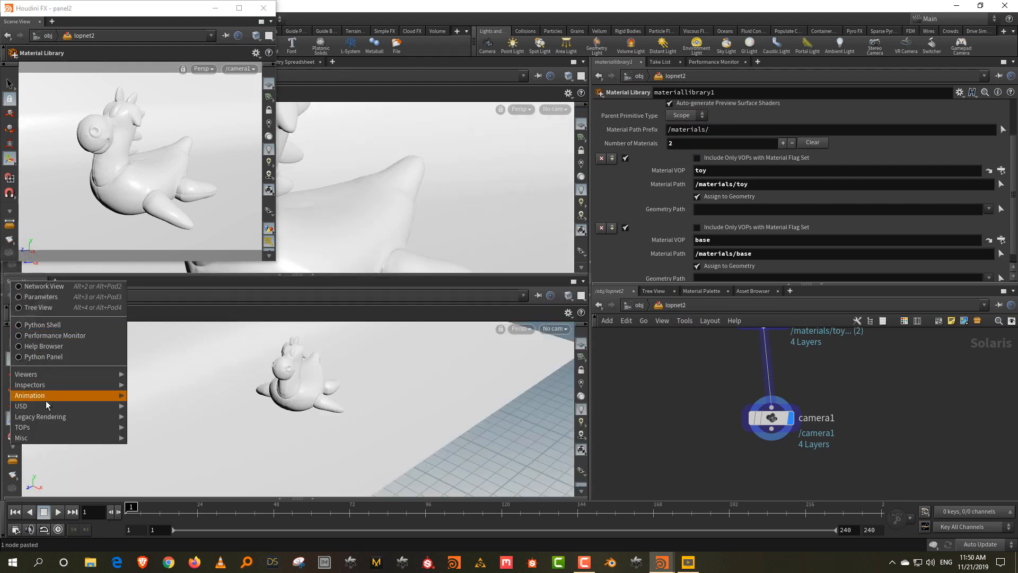
mouse_move(45, 406)
left_click(150, 405)
Insert an Assign Material node on the wire between materiallibrary1 and camera1
middle_click_drag(819, 391, 776, 453)
key("Tab")
type("as")
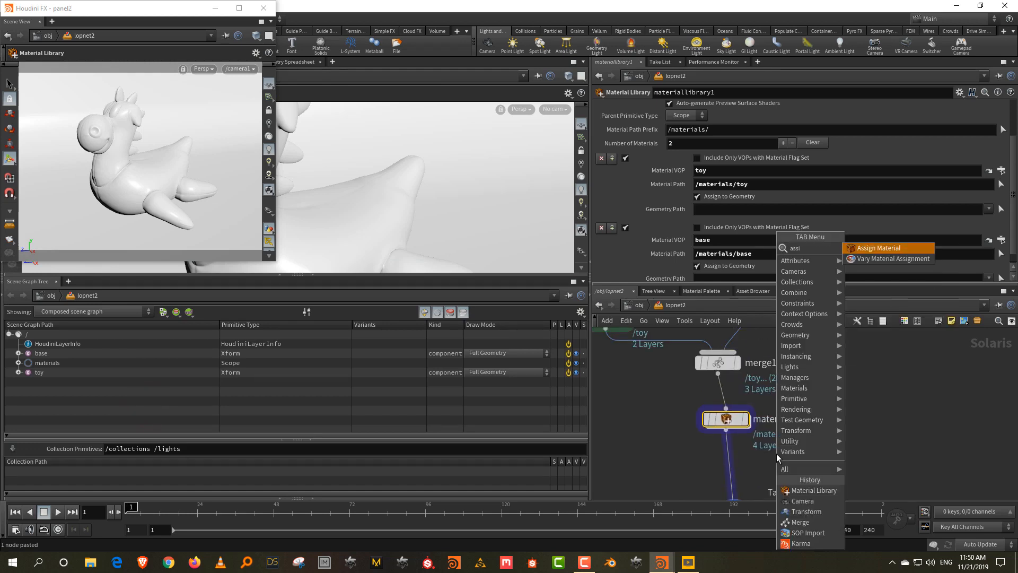
left_click(902, 247)
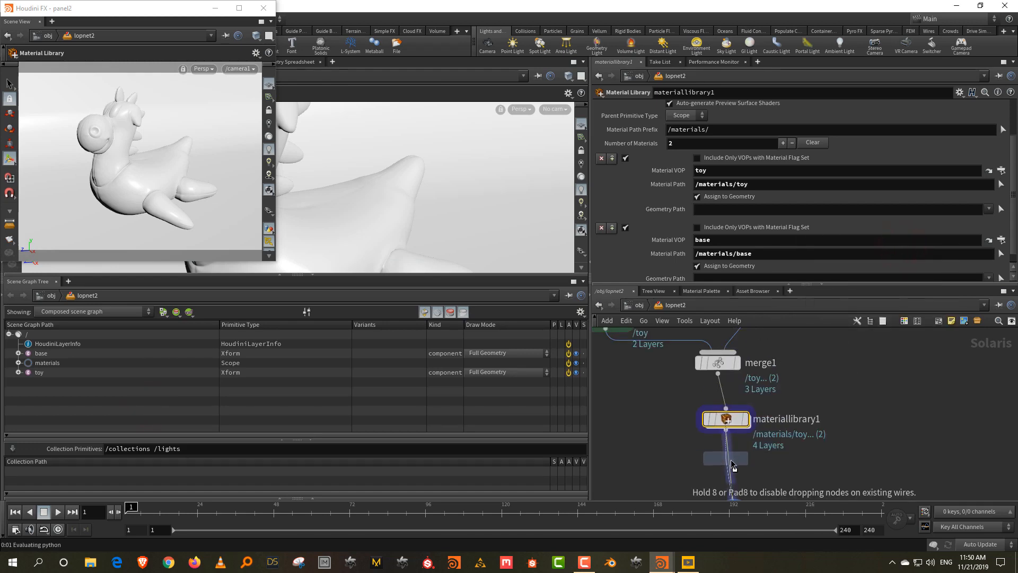
left_click(724, 462)
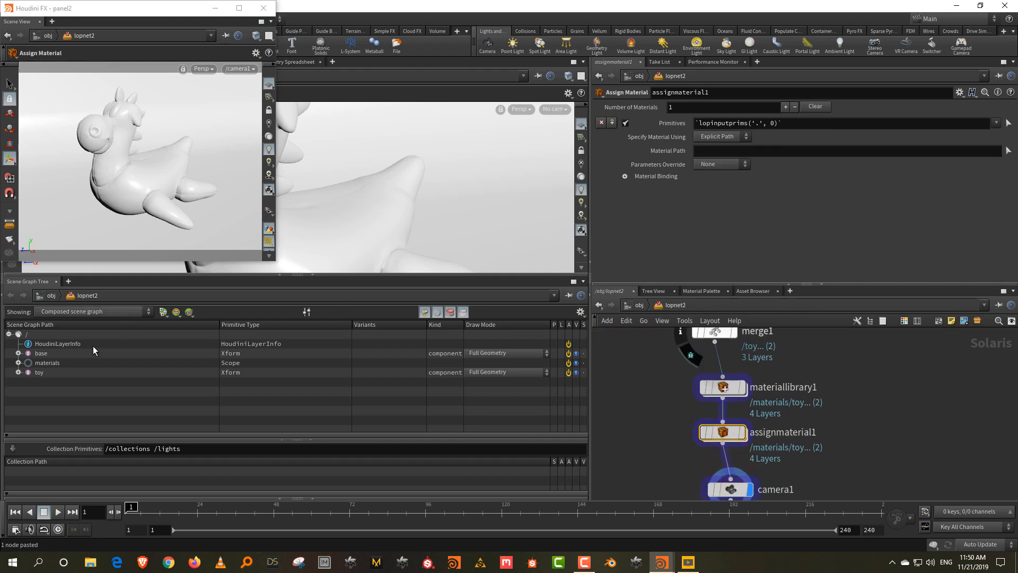
In assignmaterial1, assign /materials/base to the primitive /base/mesh_0 using paths from the scene graph tree
left_click(19, 354)
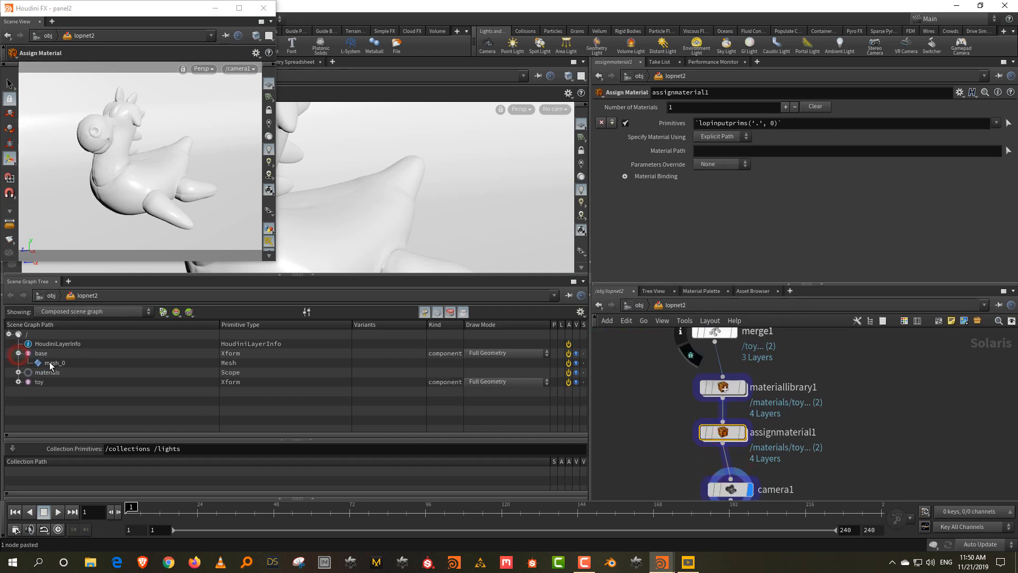
left_click_drag(799, 126, 799, 125)
left_click(18, 373)
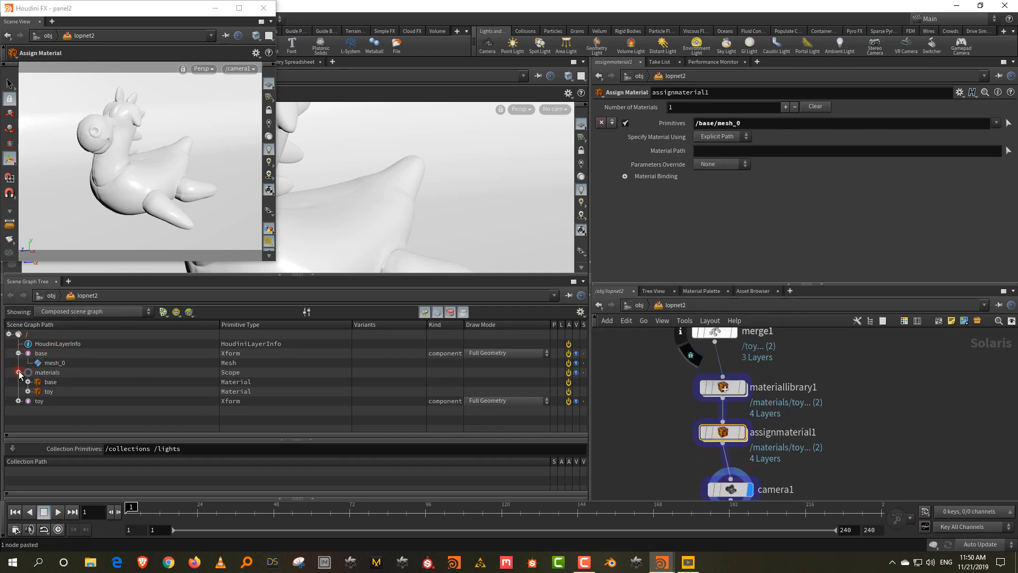
left_click_drag(685, 203, 739, 150)
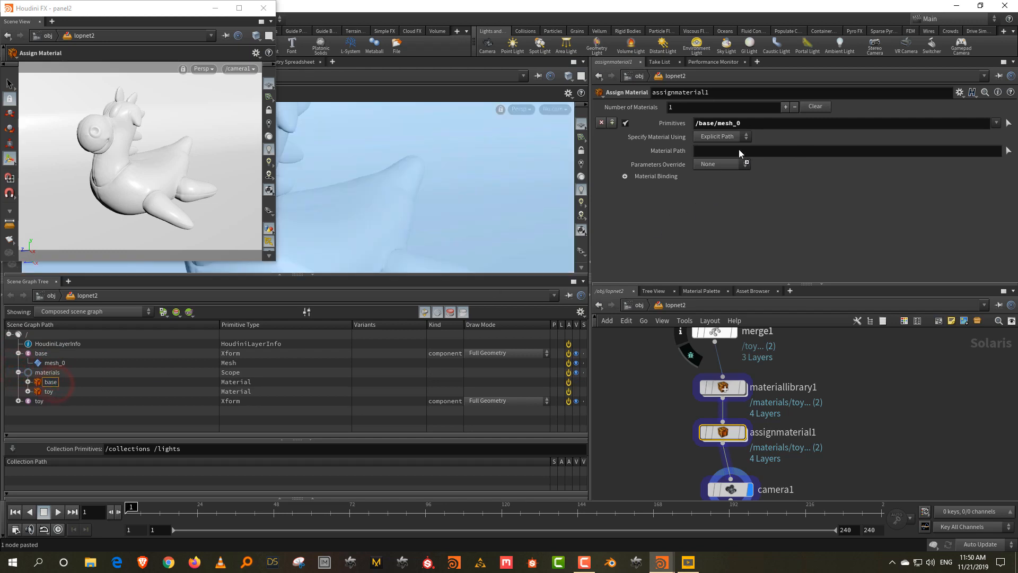
Add a second material entry in assignmaterial1 and assign /materials/toy to the primitive /toy/mesh_0
left_click(784, 108)
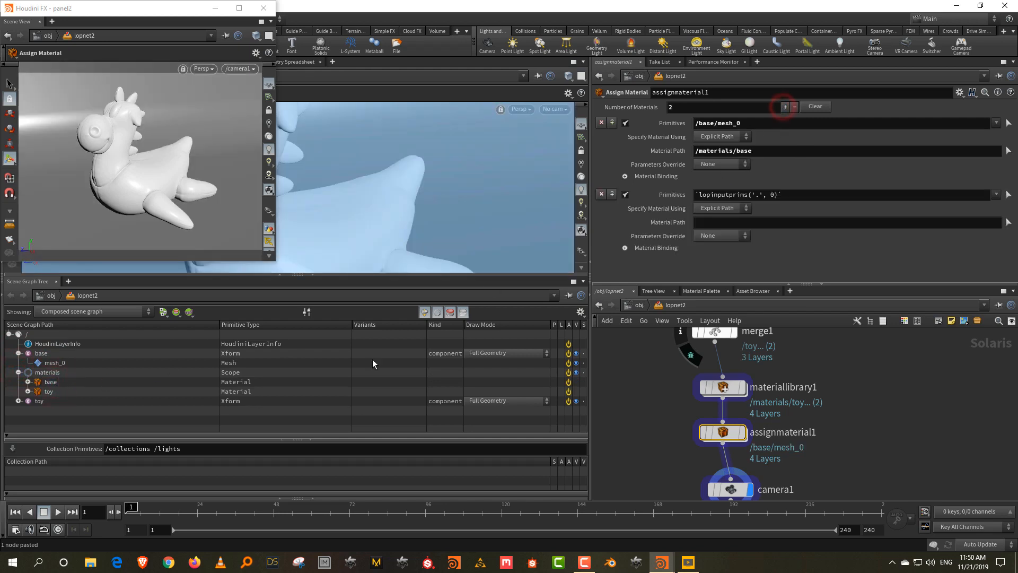
left_click(19, 401)
left_click_drag(749, 199, 798, 195)
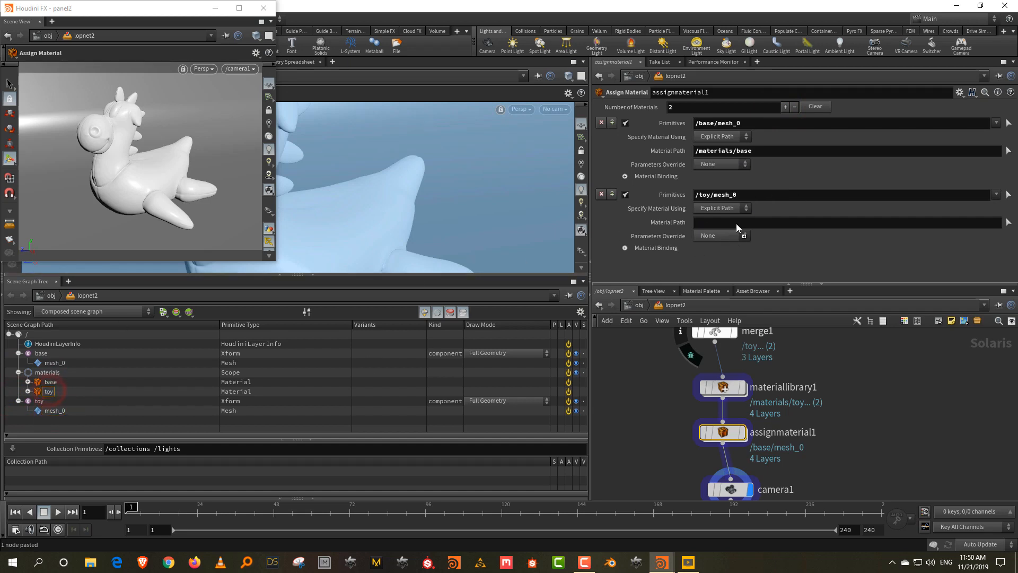
left_click_drag(736, 223, 736, 222)
Add a Dome Light node below camera1, connected to its output, and display it
scroll(859, 444, "down", 3)
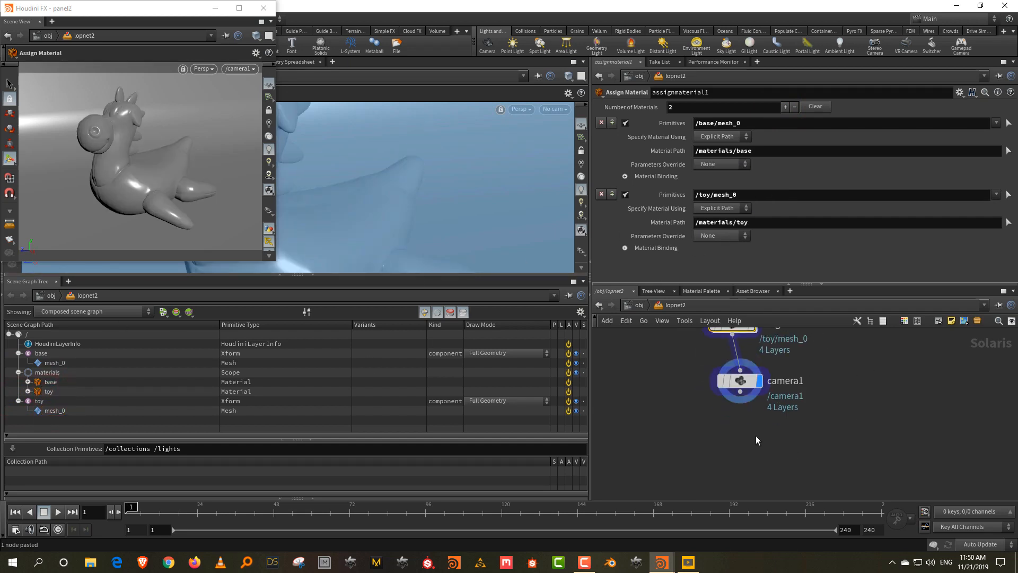
key("Tab")
type("dome")
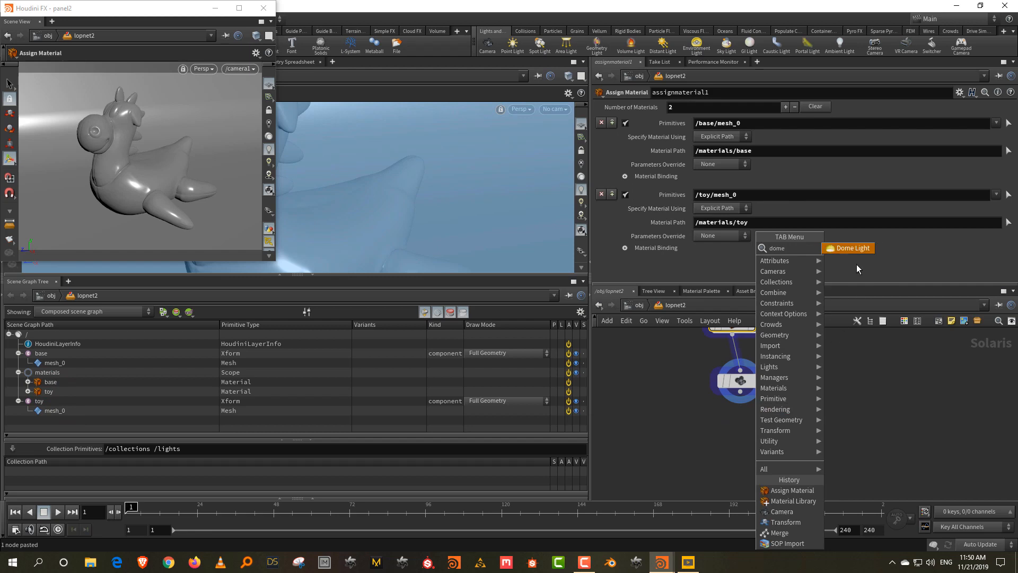
key("Return")
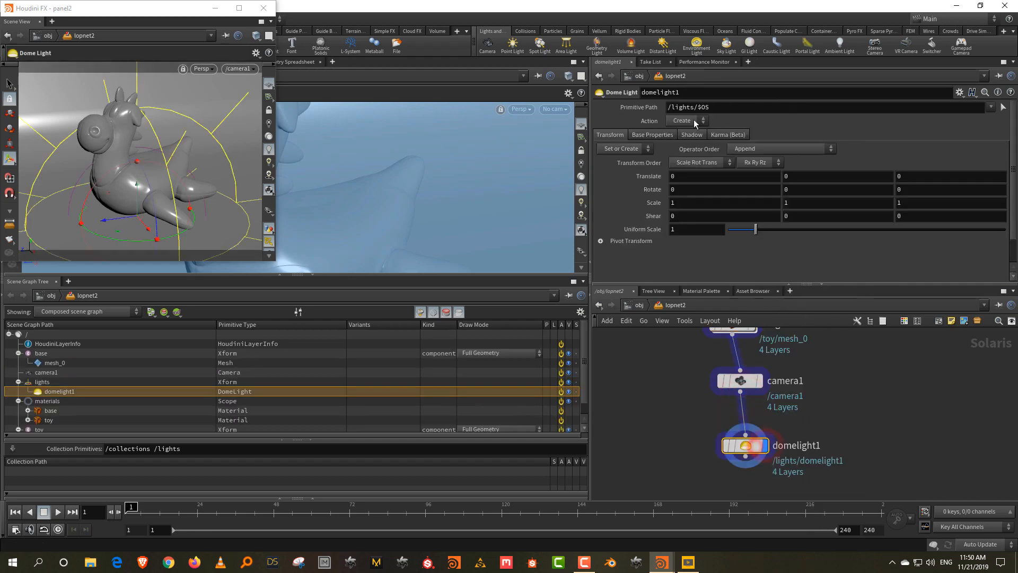
Set domelight1's texture to veranda_1k.hdr, rotate the light around the toy, and change the floating view's lighting mode
left_click(637, 135)
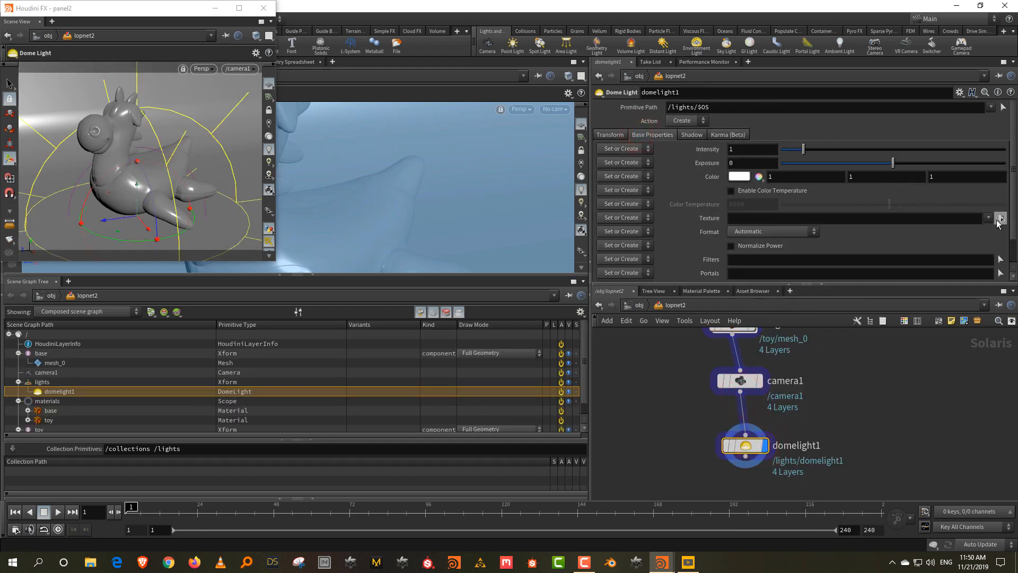
left_click(997, 220)
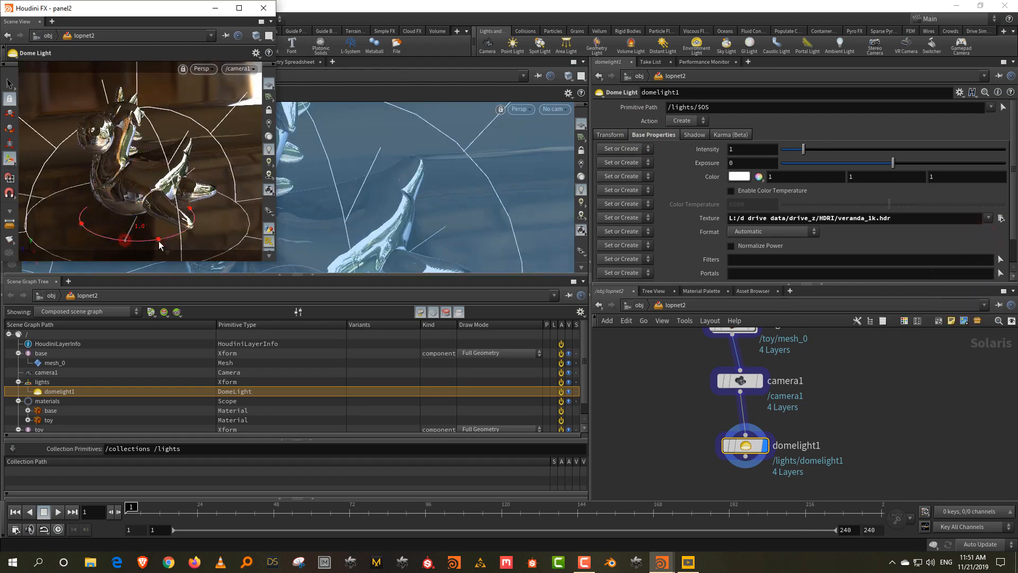
left_click(269, 176)
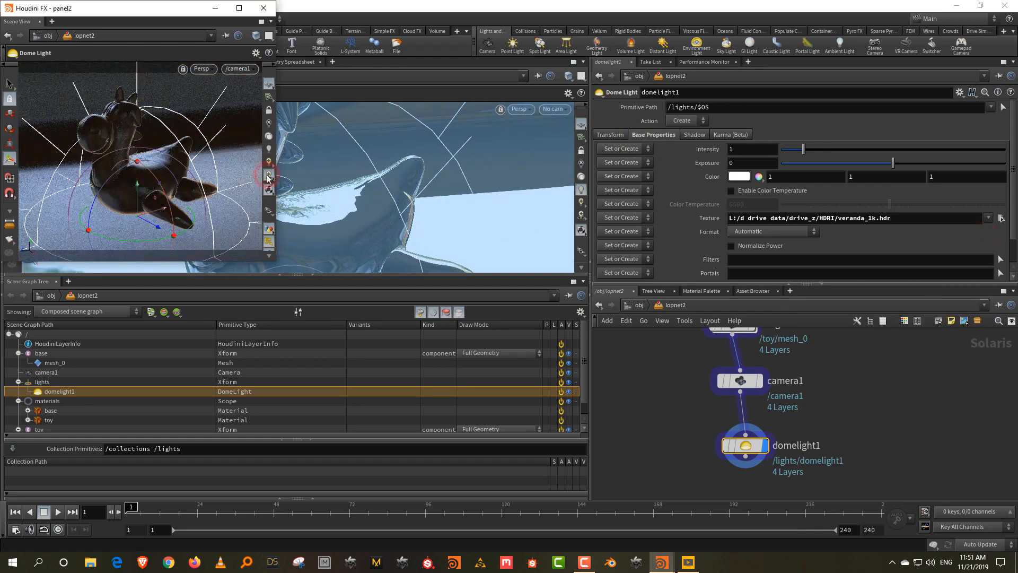
Add a Karma node below domelight1, connect domelight1's output to its first input, and display it
key("Tab")
type("karm")
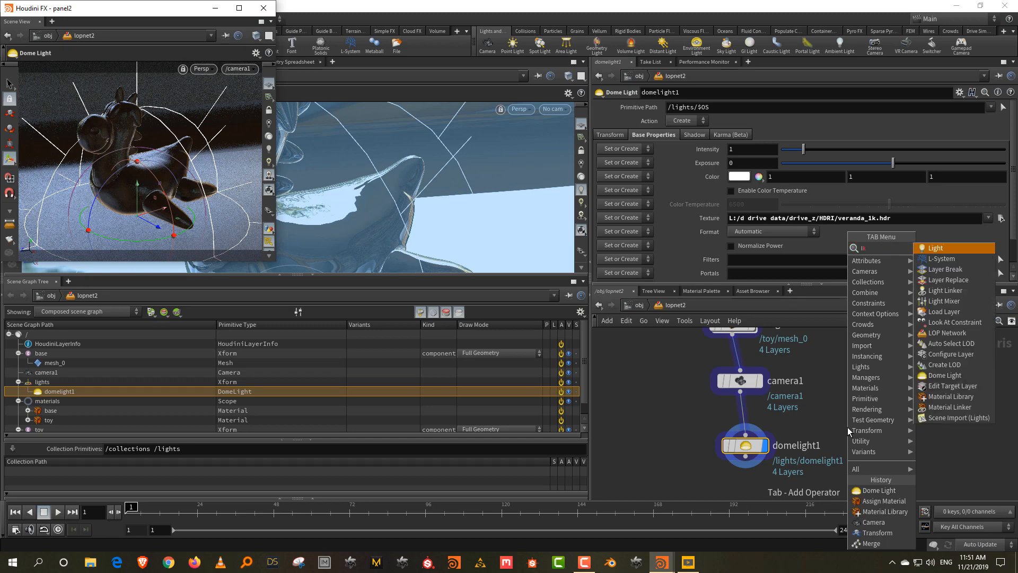
left_click(918, 247)
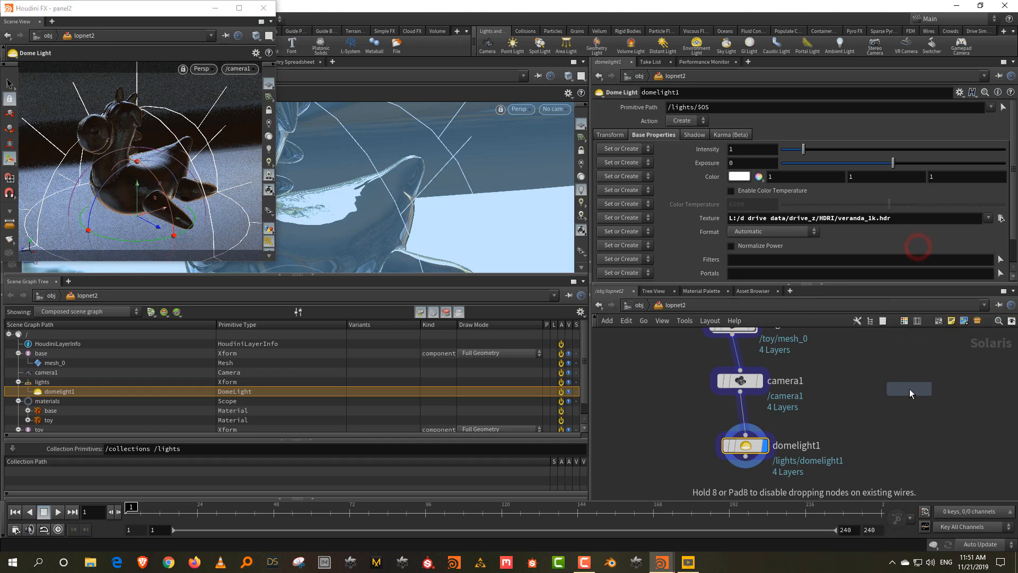
left_click(746, 461)
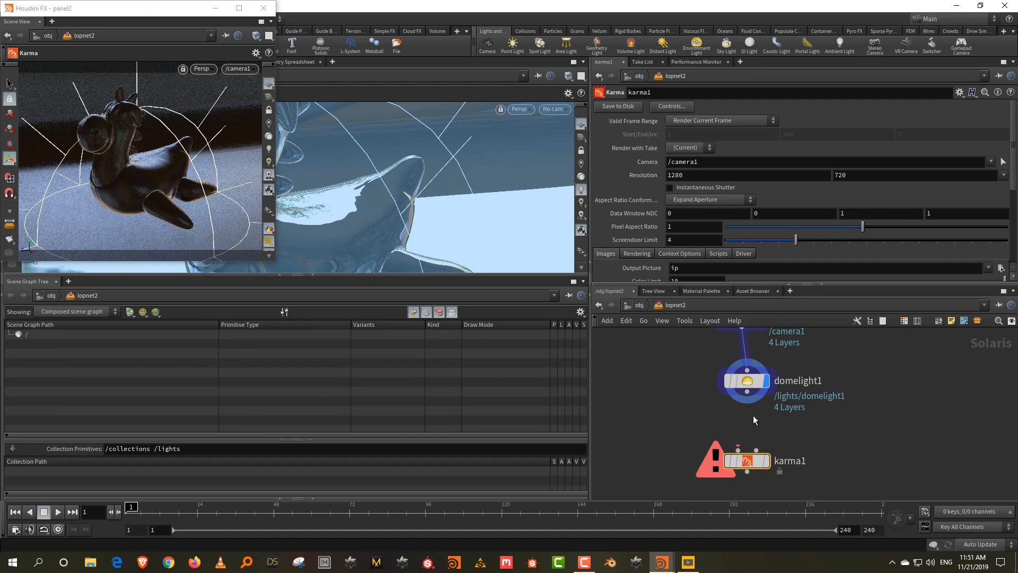
left_click_drag(747, 392, 738, 450)
left_click(842, 436)
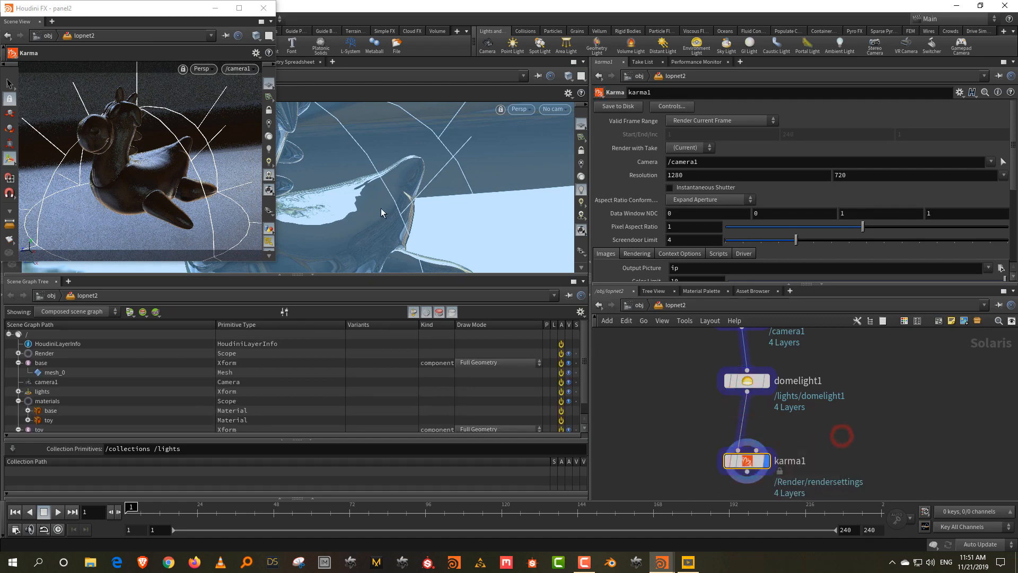
Switch the floating camera view to the Karma (Beta) renderer, hide the light guides and enlarge the panel
left_click(202, 69)
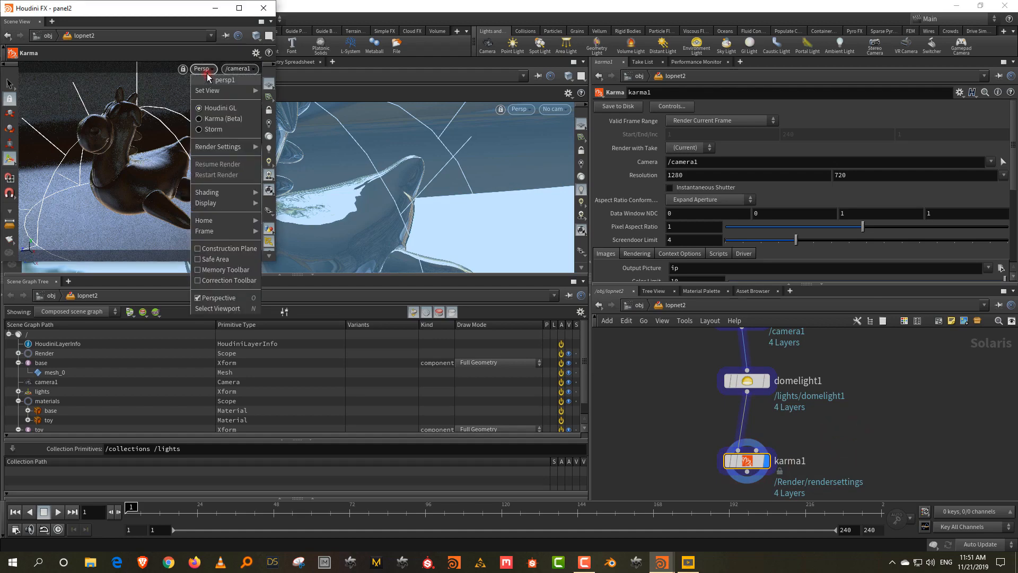
left_click(211, 119)
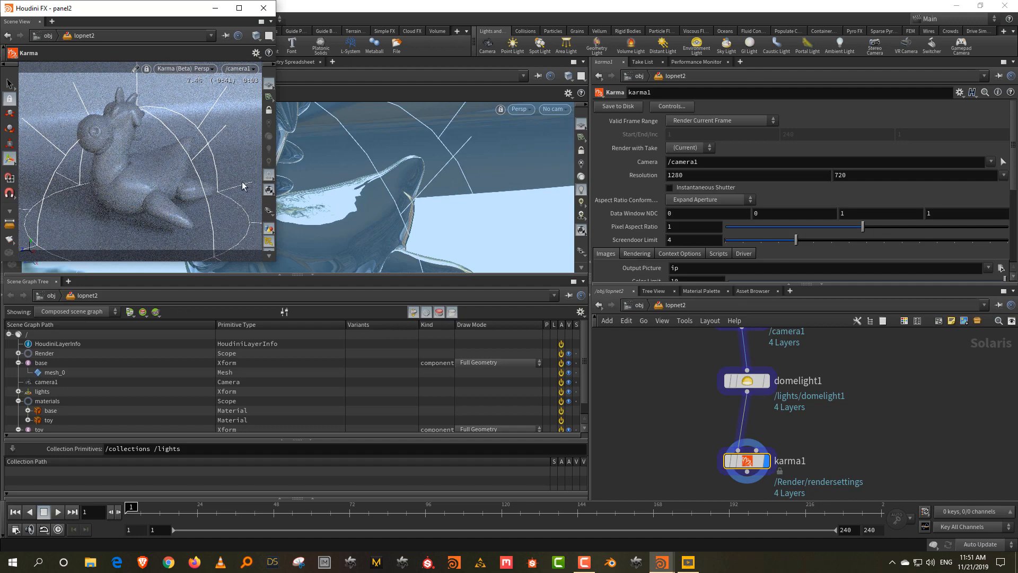
left_click(269, 241)
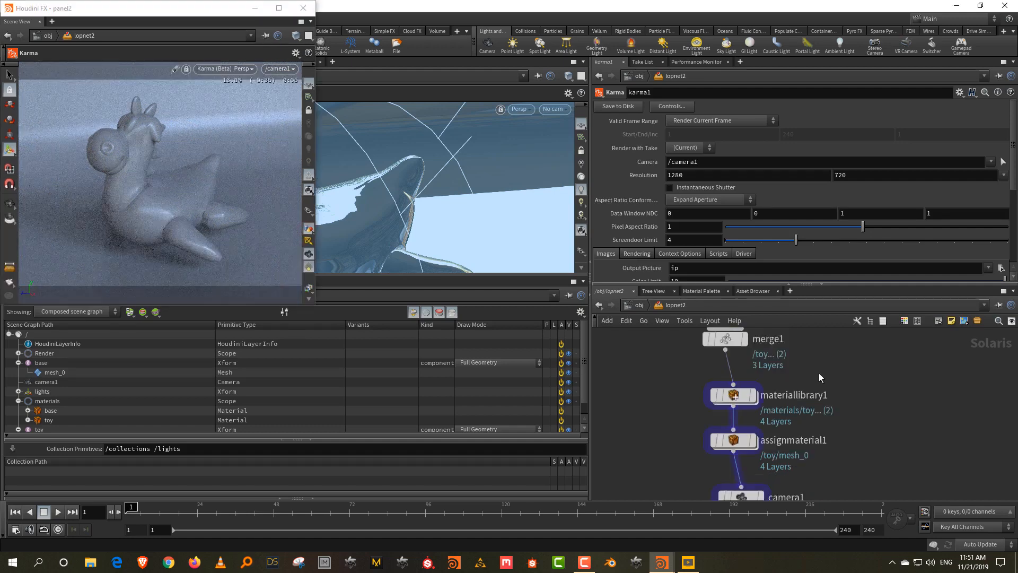
Open materiallibrary1, select the toy Principled Shader, enlarge its parameter area and set the base color to white (1, 1, 1)
double_click(735, 397)
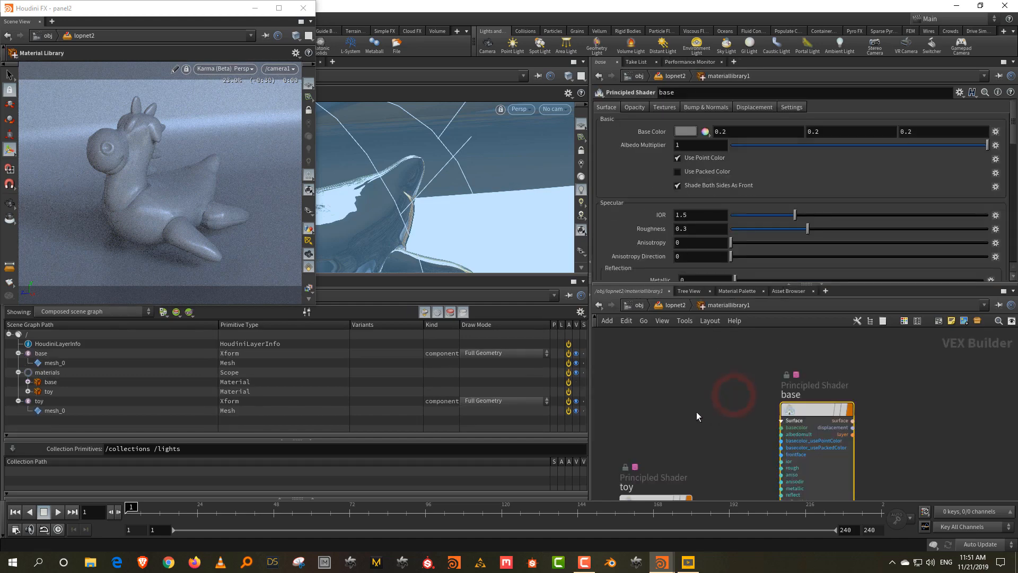
left_click_drag(750, 380, 702, 459)
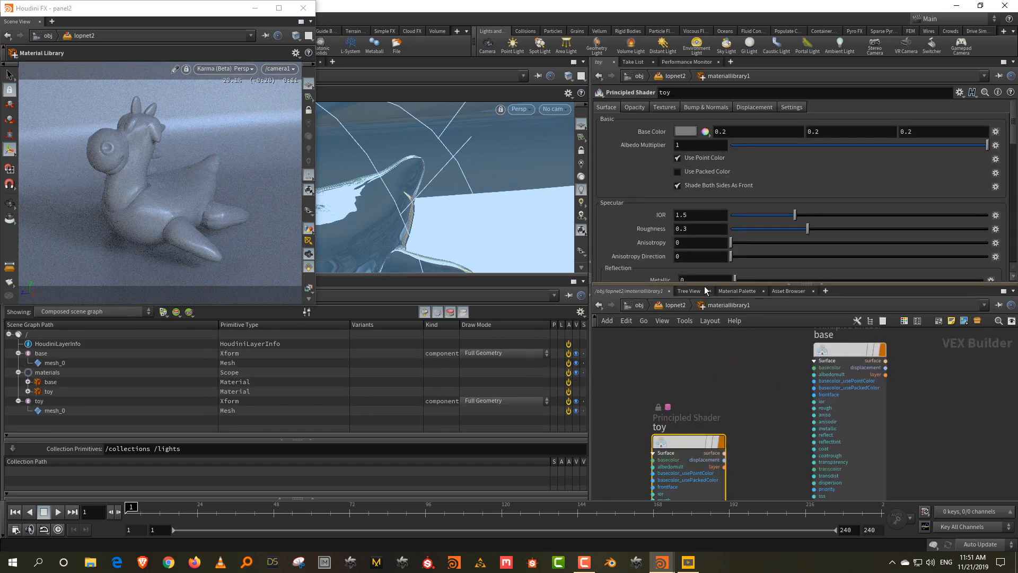
left_click_drag(705, 285, 709, 353)
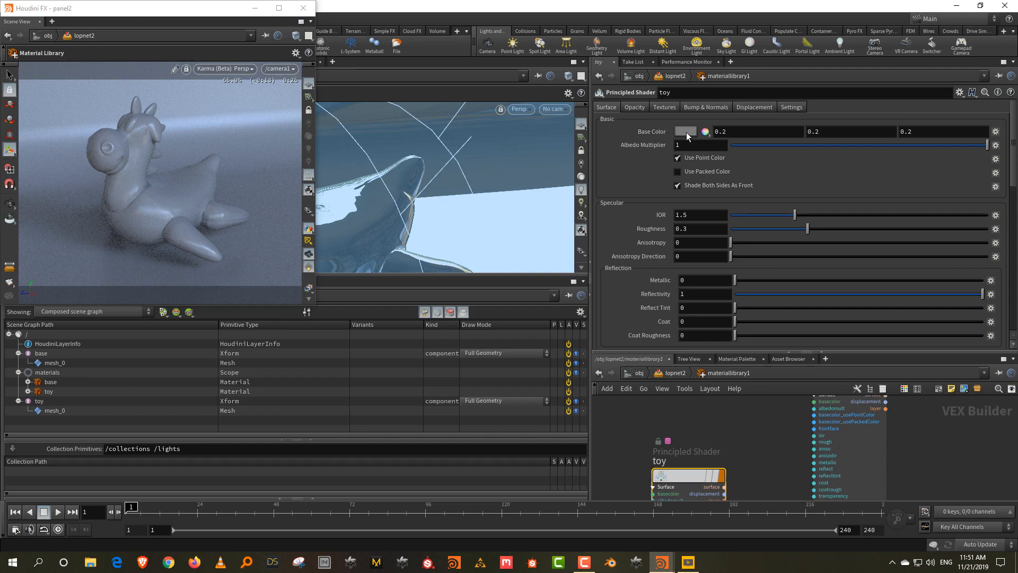
left_click(686, 132)
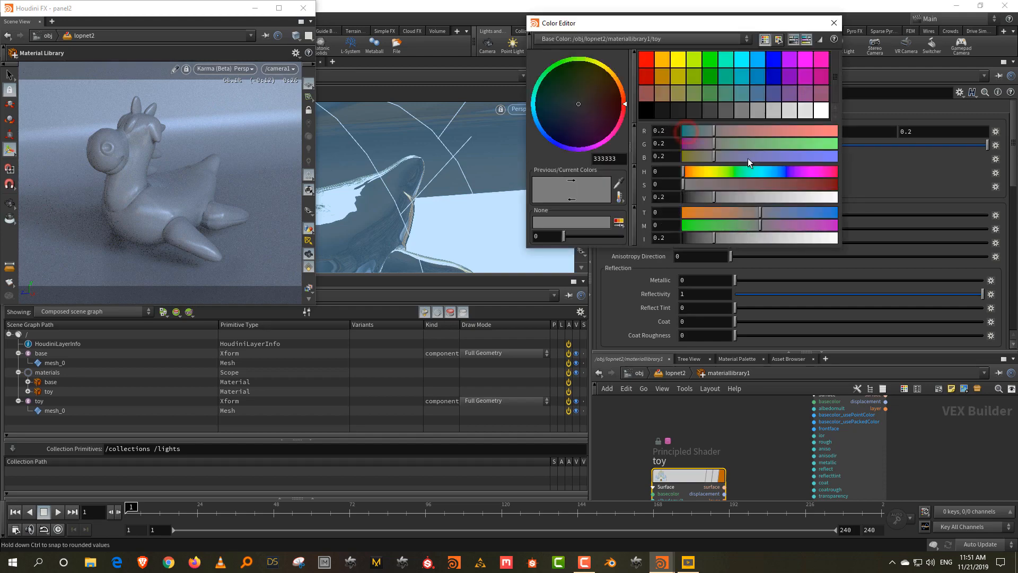
left_click(833, 197)
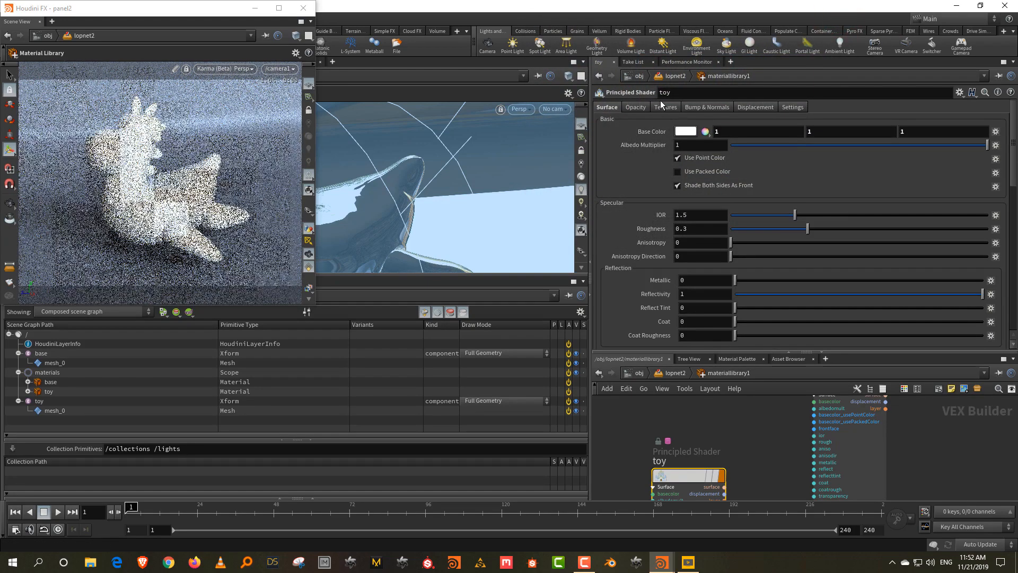
Enable the toy shader's base color texture and assign toy_DefaultMaterial_BaseColor.png from $HIP/textures
left_click(661, 106)
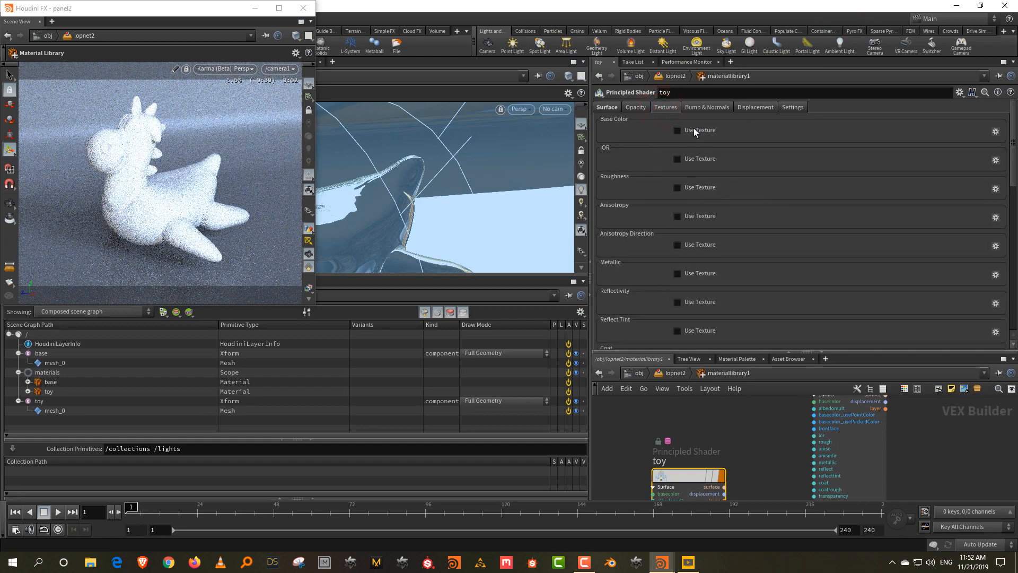
left_click(677, 131)
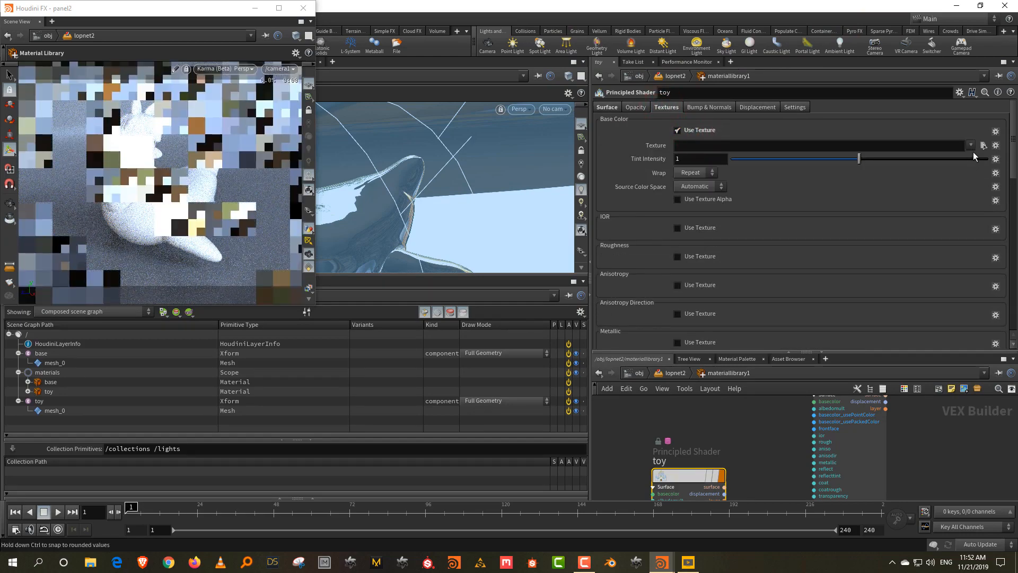
left_click(983, 145)
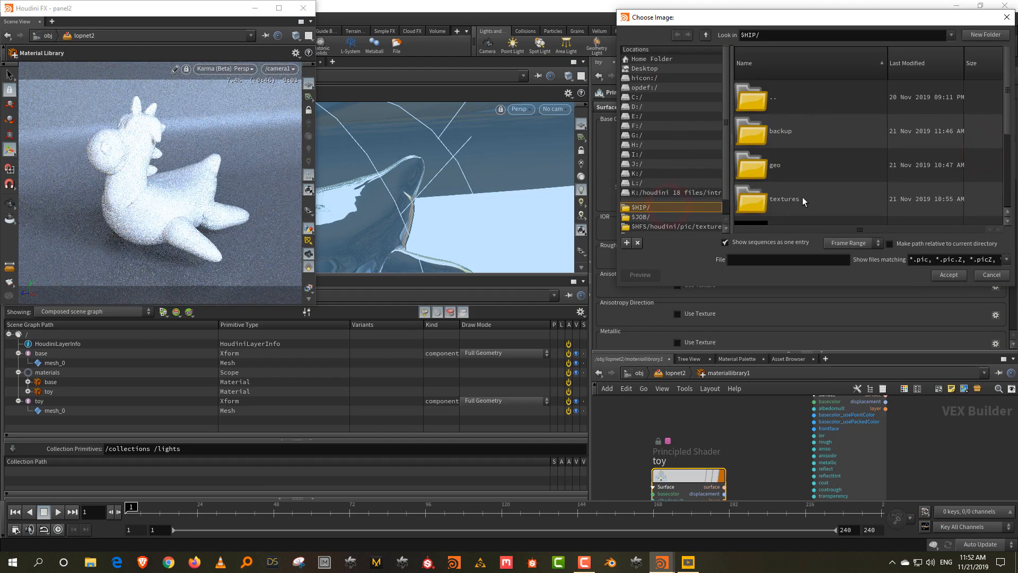
left_click(805, 196)
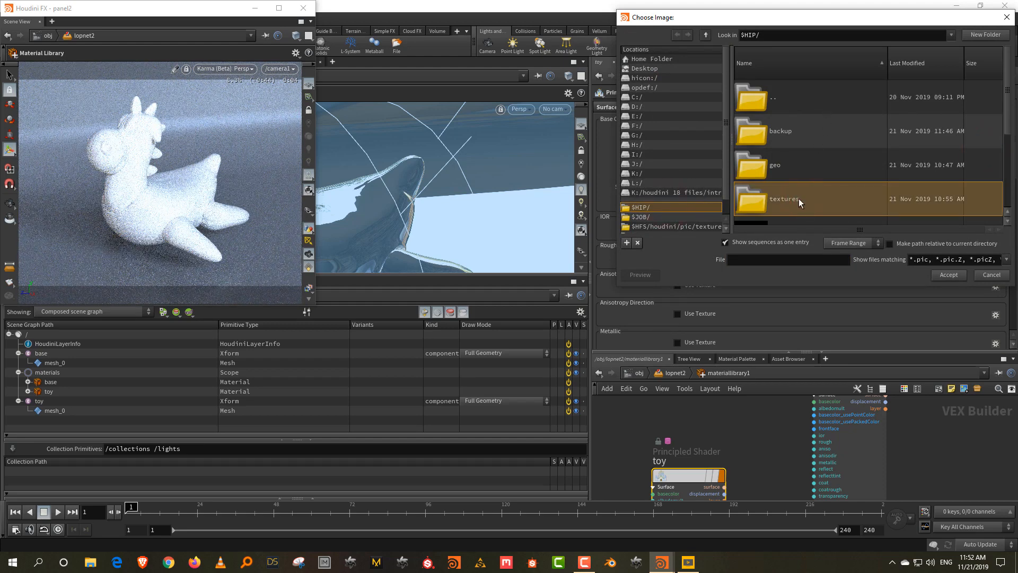
double_click(798, 198)
left_click(806, 133)
left_click(943, 274)
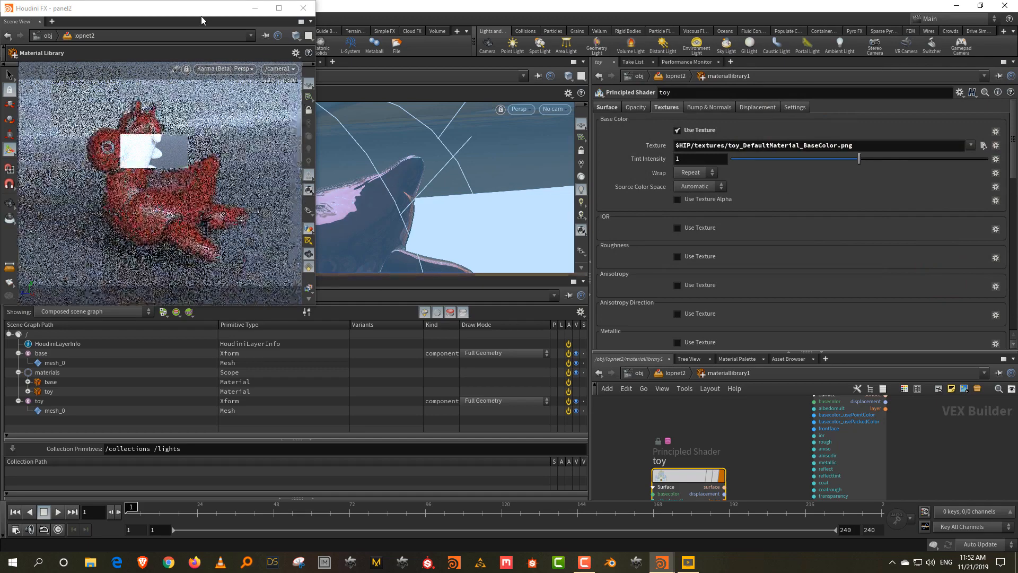
Collapse the scene graph tree to enlarge the main viewport, lock the floating view to its camera and move the panel aside
left_click(203, 12)
left_click_drag(203, 12, 738, 105)
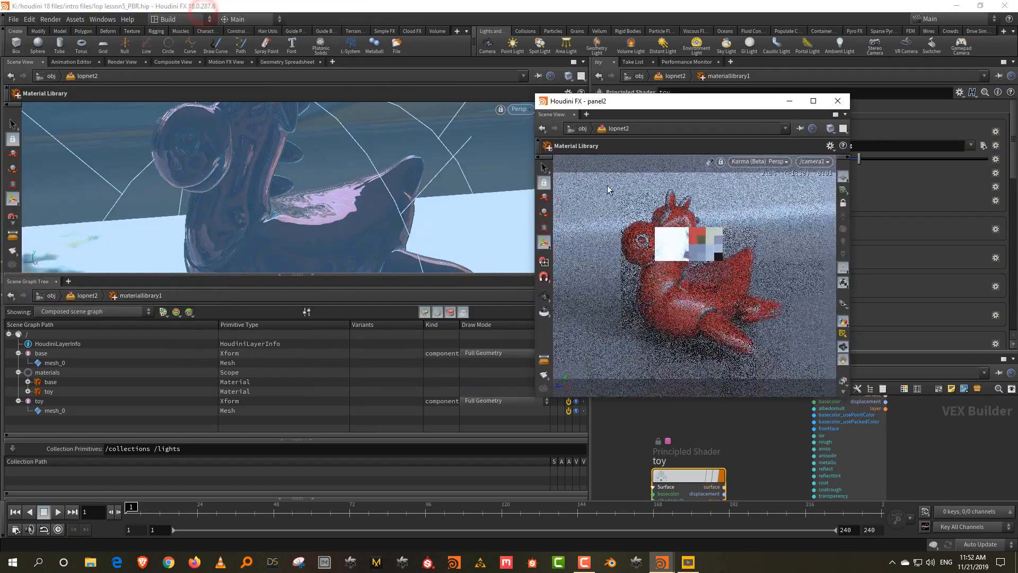
left_click(313, 277)
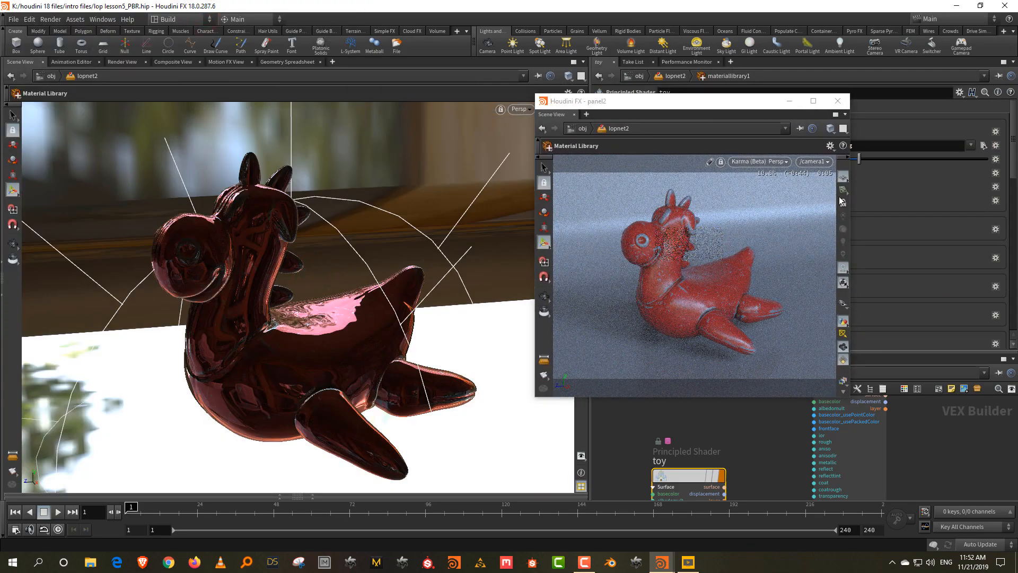
left_click(843, 203)
left_click_drag(613, 101, 825, 96)
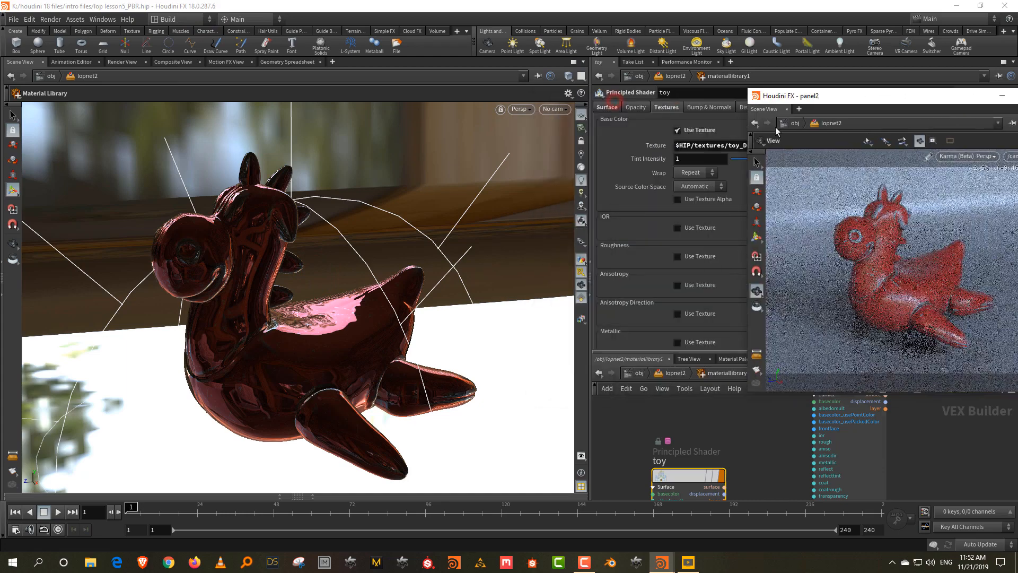
Switch the main viewport to headlight-only lighting, inspect the textured toy, and move the floating Karma panel off the shader parameters
left_click(581, 205)
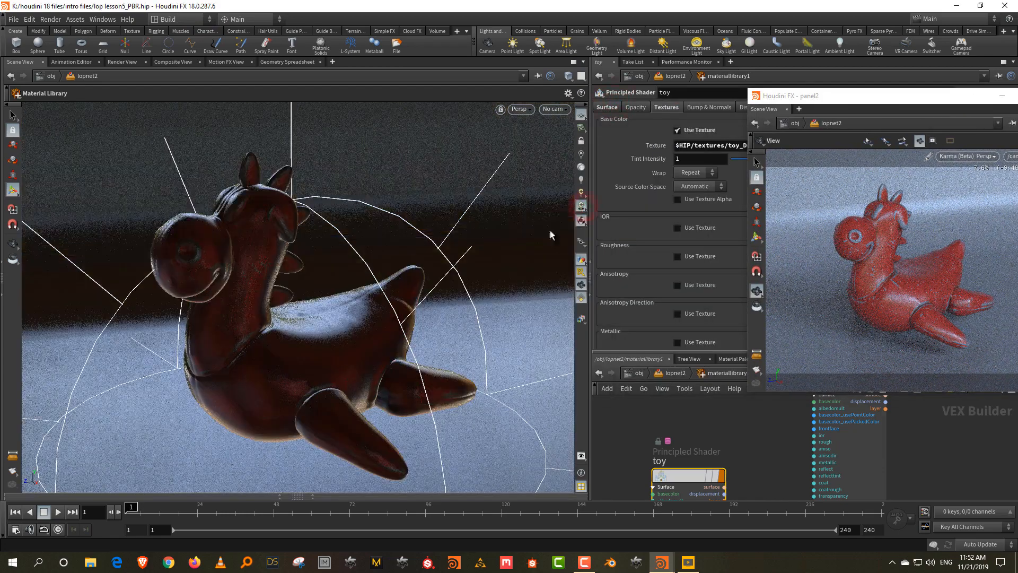
key("Escape")
mouse_move(343, 318)
left_mouse_down()
mouse_move(331, 323)
mouse_move(343, 300)
left_mouse_up()
left_click(581, 168)
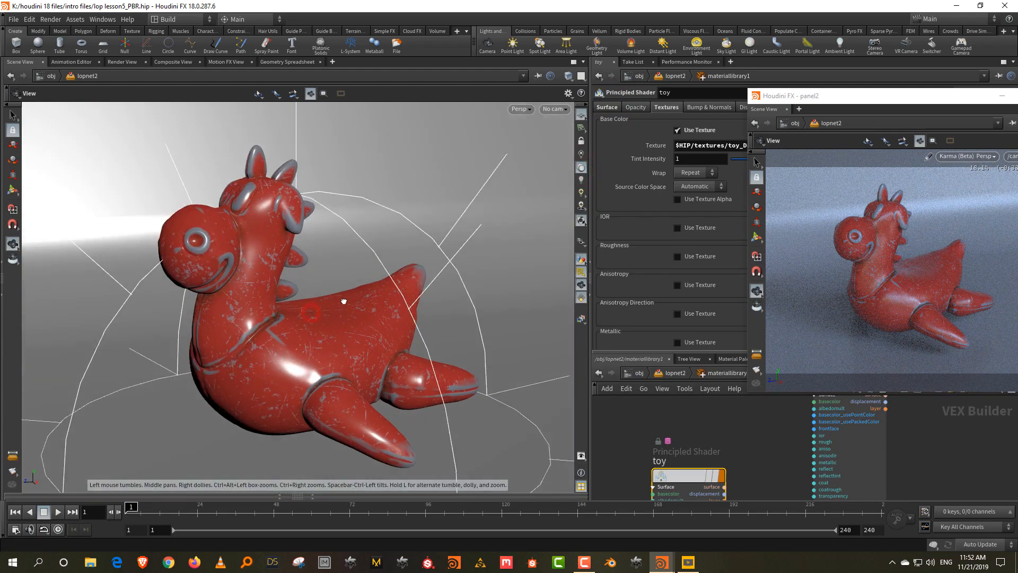
mouse_move(344, 300)
right_mouse_down()
mouse_move(322, 320)
mouse_move(324, 332)
right_mouse_up()
left_click_drag(860, 98, 179, 104)
Enable the toy shader's metallic texture and assign toy_DefaultMaterial_Metallic.png
scroll(766, 215, "down", 4)
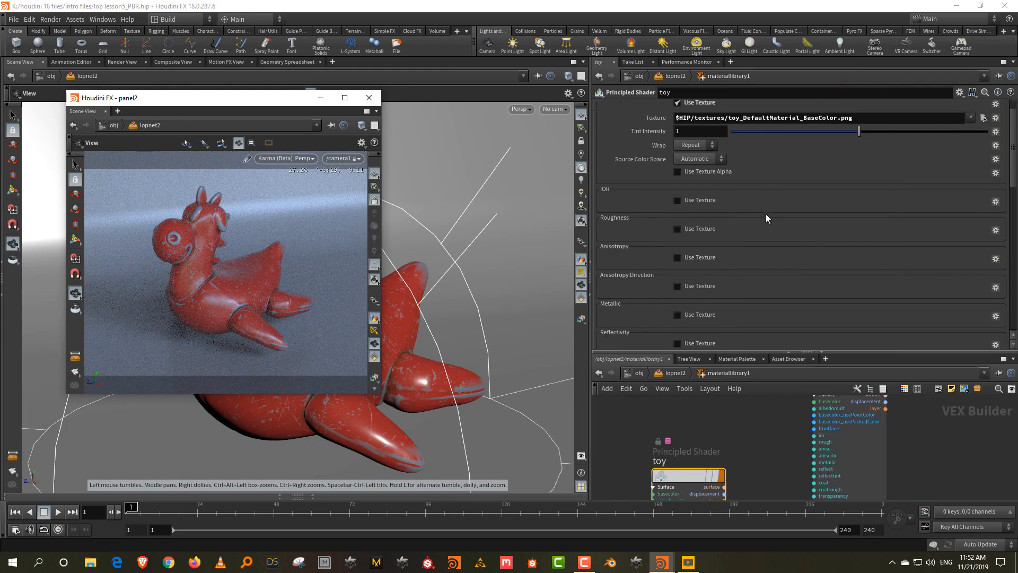
left_click(677, 288)
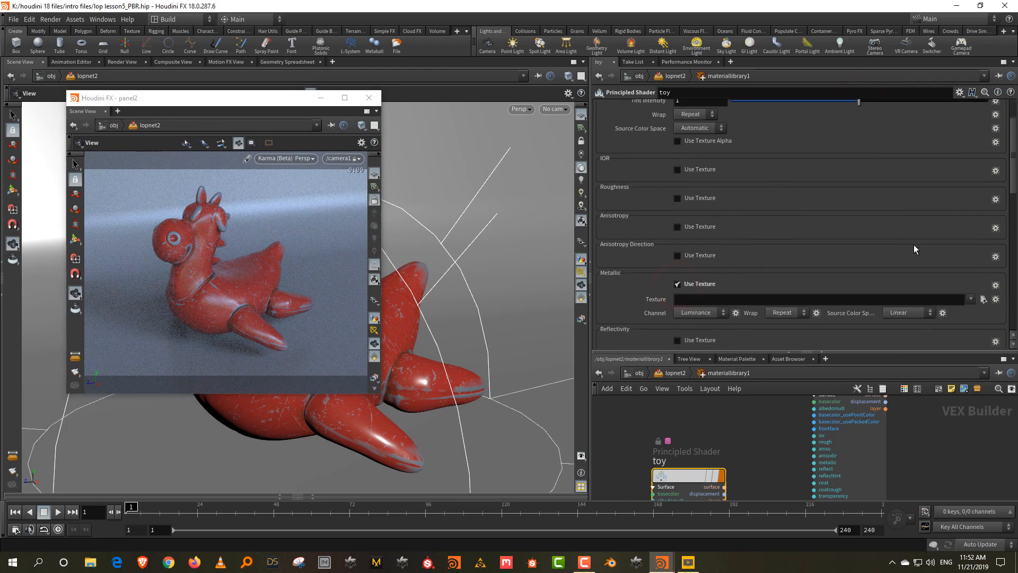
scroll(914, 244, "down", 1)
left_click(985, 274)
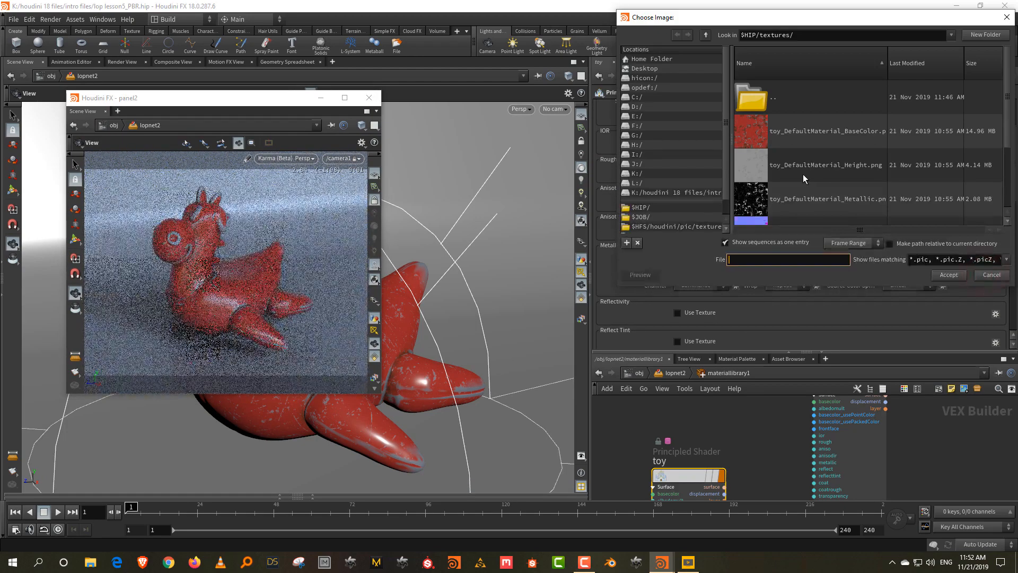
scroll(804, 179, "down", 2)
left_click(860, 139)
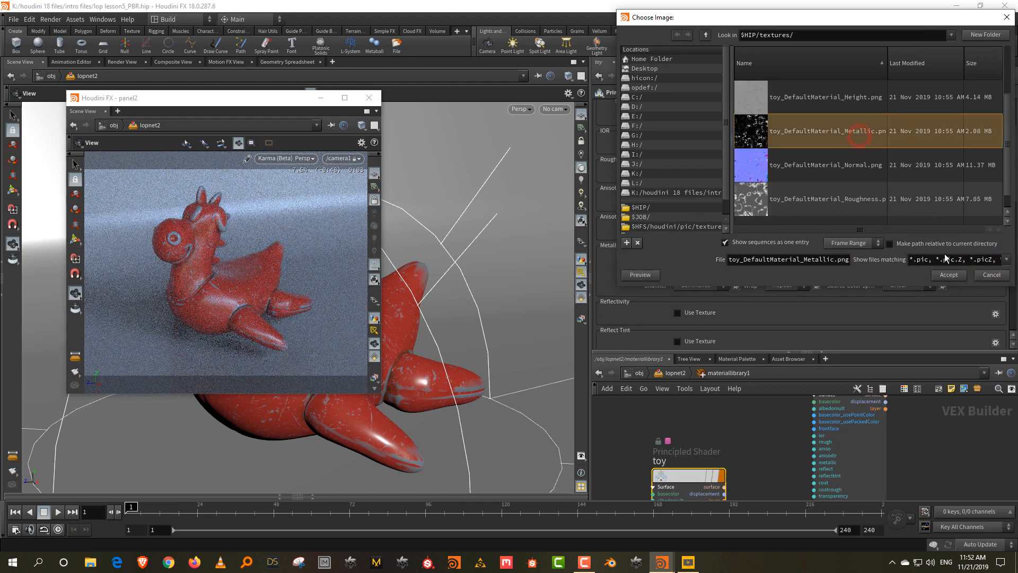
left_click(949, 275)
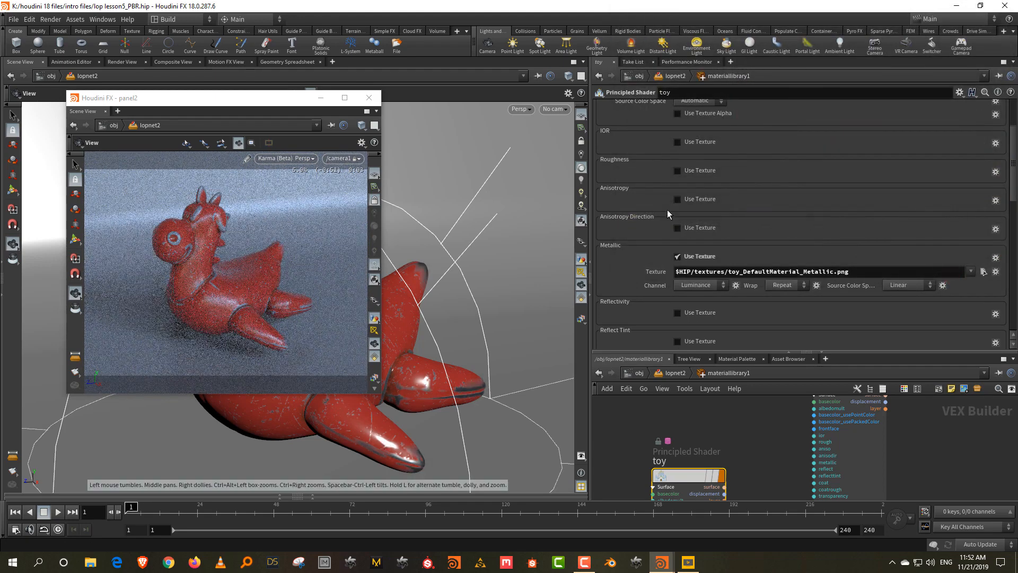
Set the toy shader's metallic value to 1
scroll(772, 201, "up", 3)
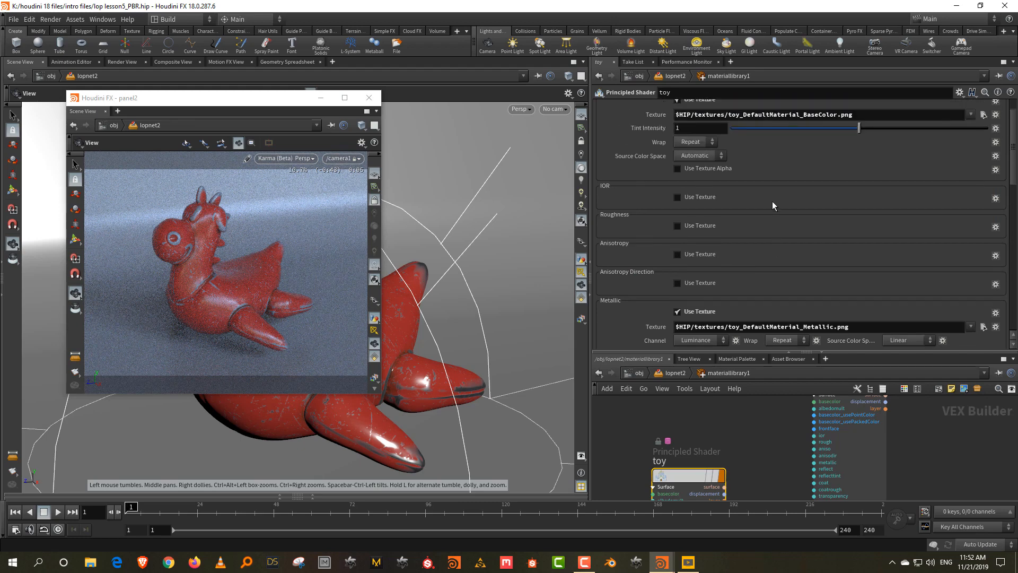
left_click(607, 107)
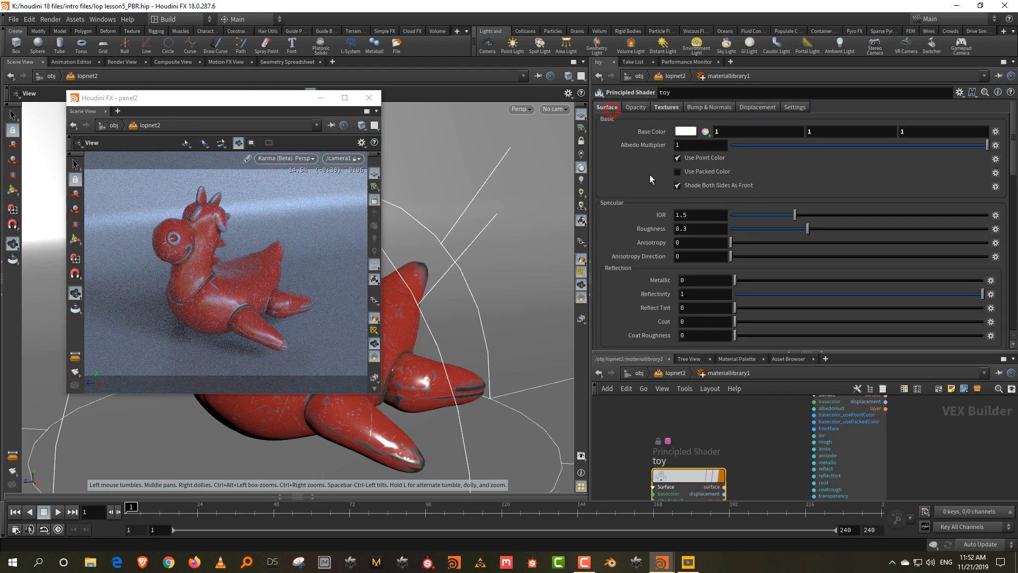
left_click(695, 280)
type("1")
key("Return")
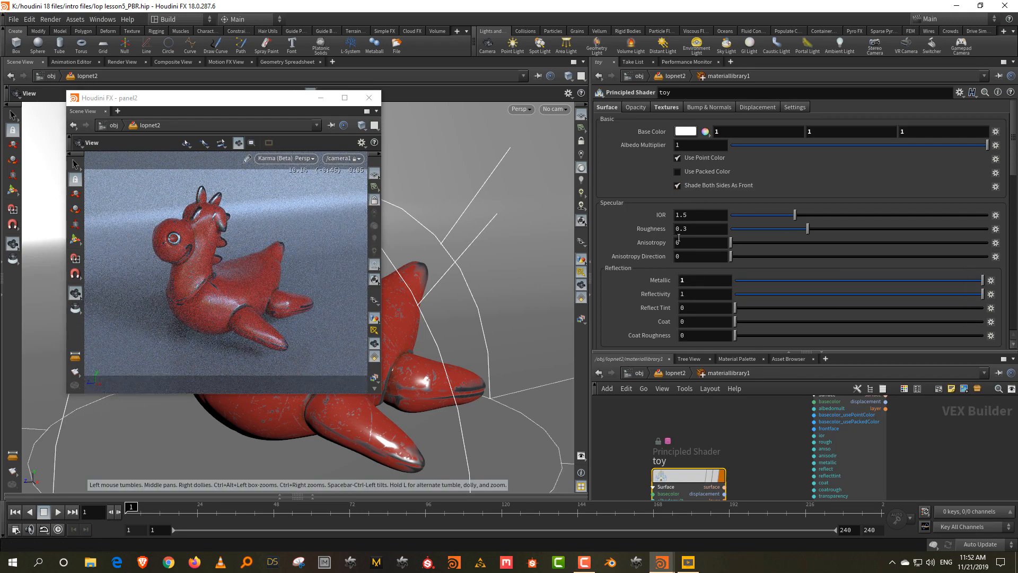
Try roughness values of 1 and 0.275 on the toy shader
left_click(636, 108)
left_click(607, 107)
double_click(691, 227)
type("1")
key("Return")
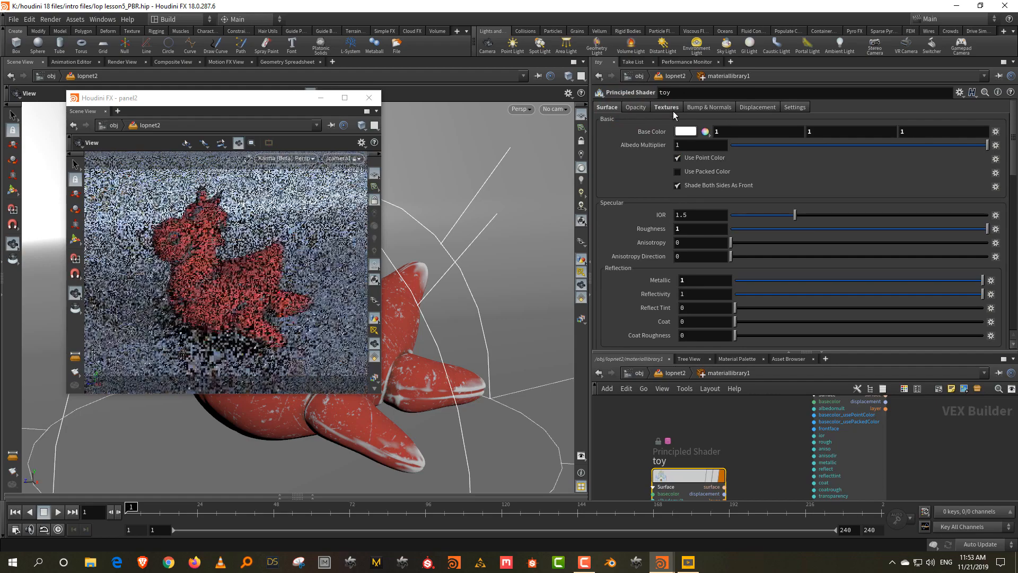
left_click_drag(805, 230, 802, 232)
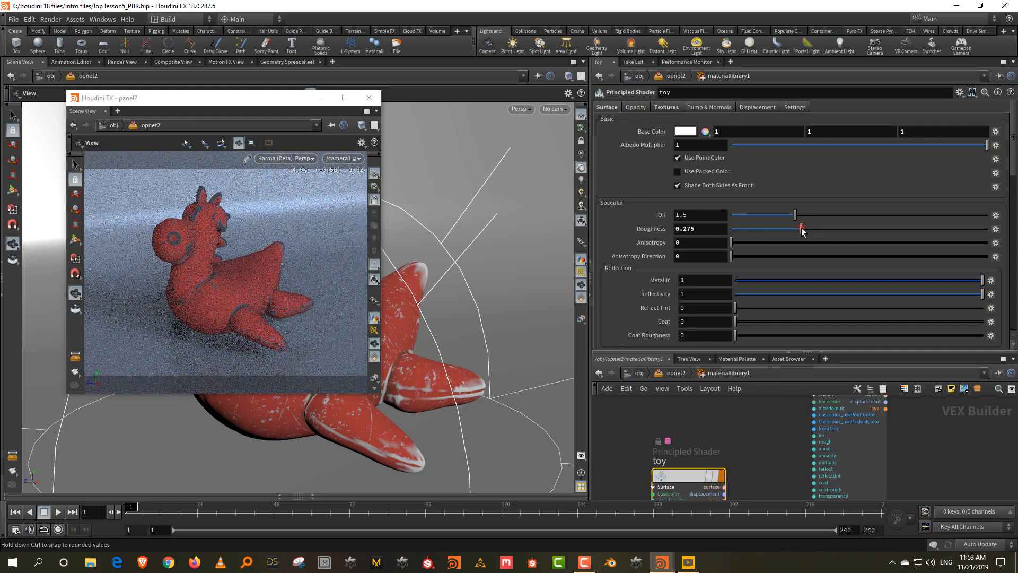
Enable the toy shader's roughness texture and assign toy_DefaultMaterial_Roughness.png
left_click(665, 108)
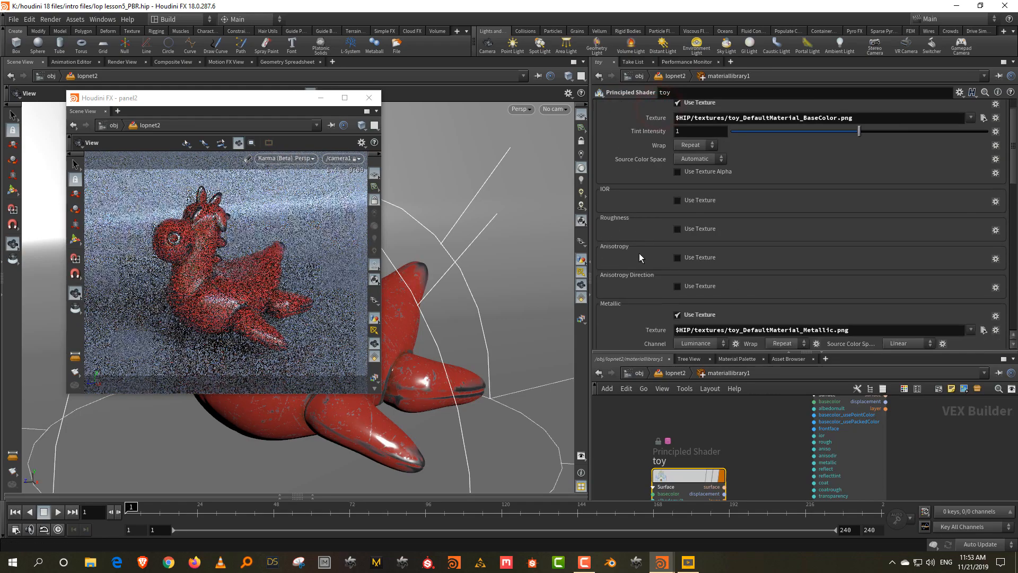
left_click(677, 228)
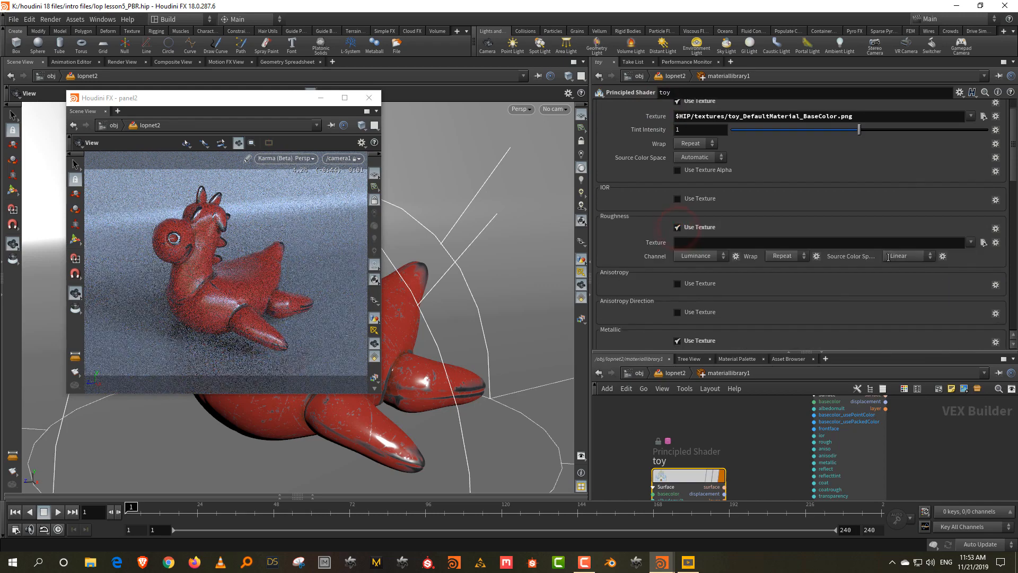
left_click(984, 242)
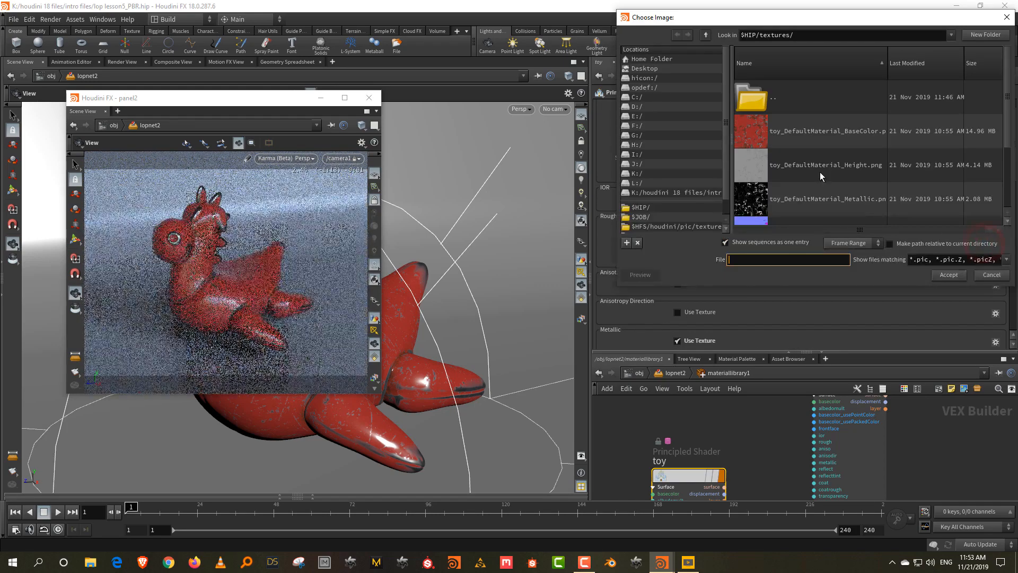
scroll(819, 171, "down", 3)
left_click(826, 189)
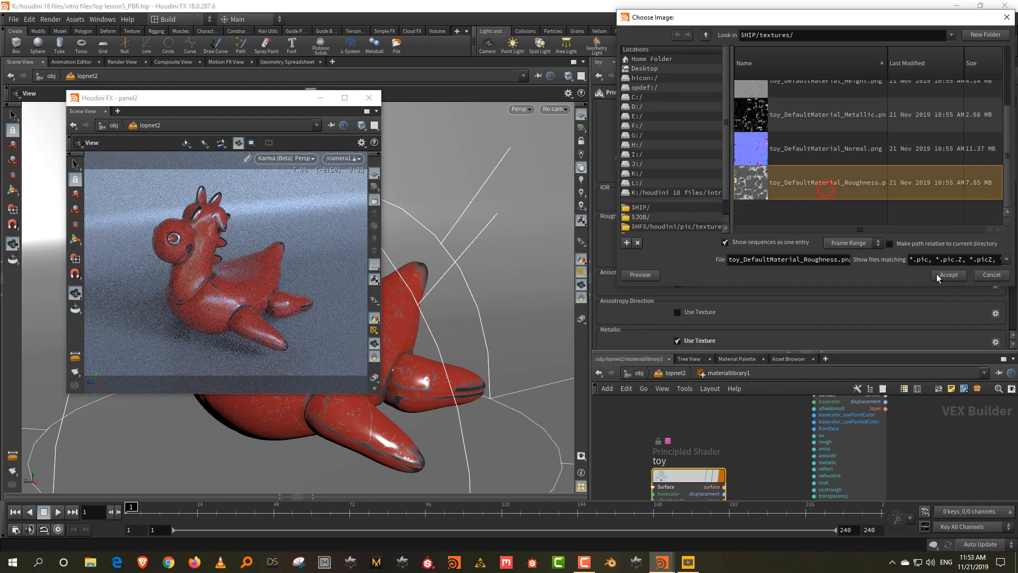
left_click(946, 275)
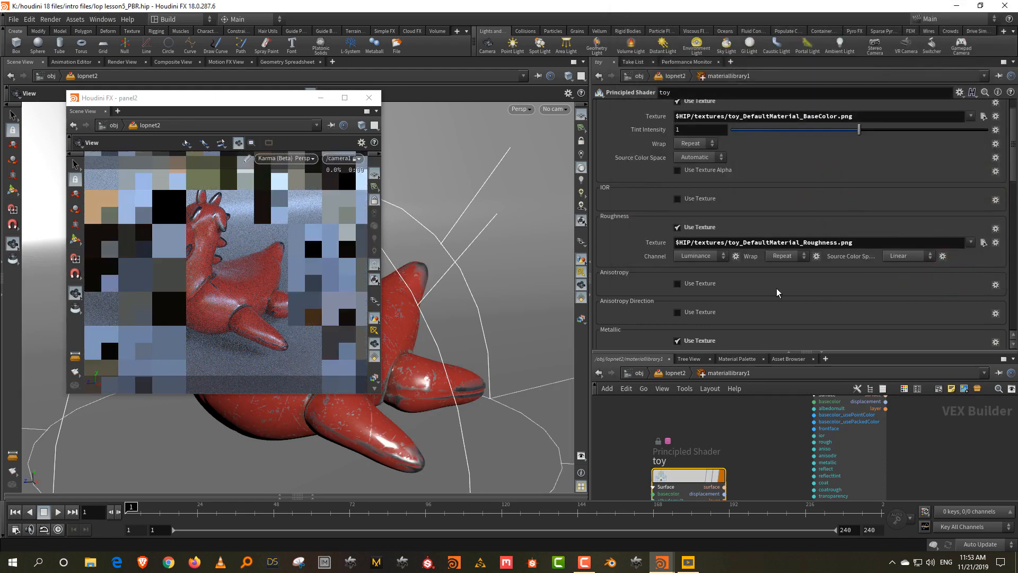
Set the toy shader's roughness value to 1
scroll(637, 123, "up", 5)
left_click(606, 107)
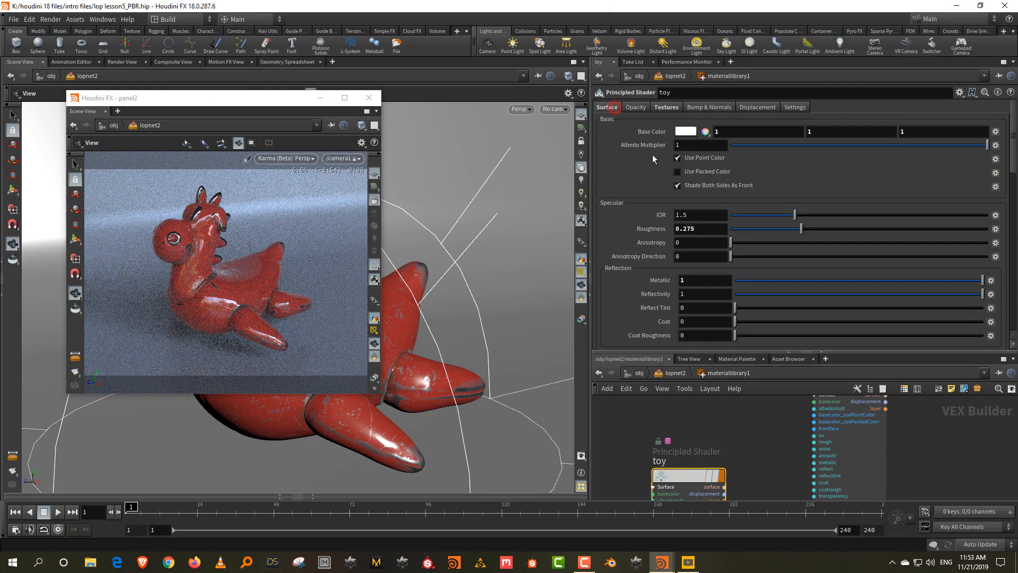
double_click(701, 232)
type("1")
key("Return")
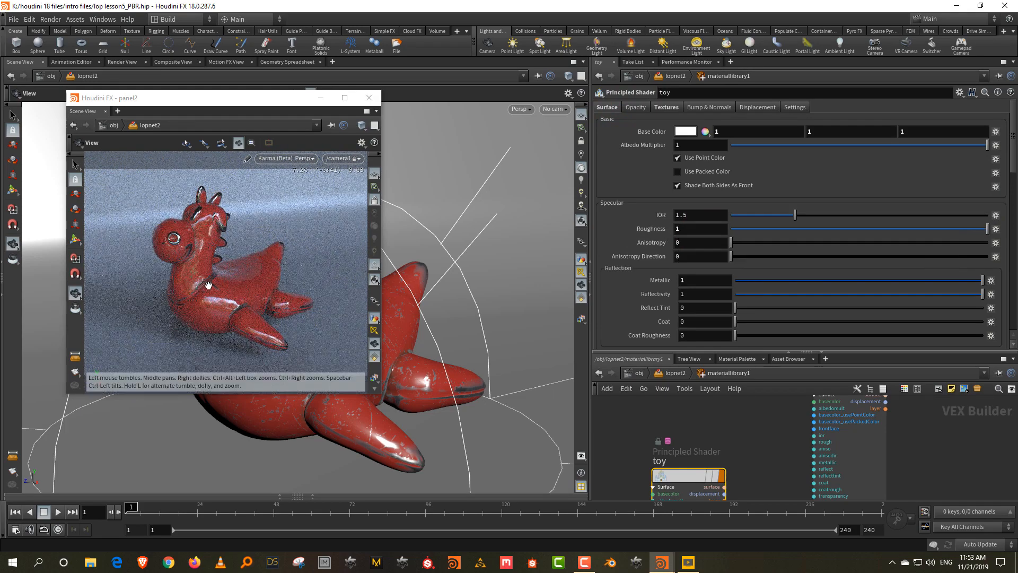
Enable the toy shader's base bump and normal effect and set its texture type to Bump
left_click(698, 107)
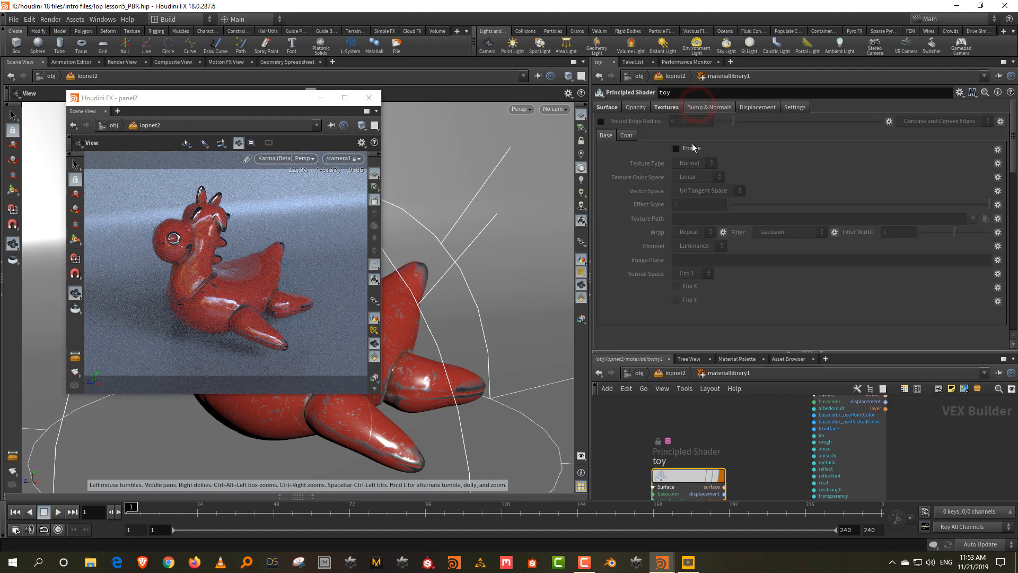
left_click(694, 163)
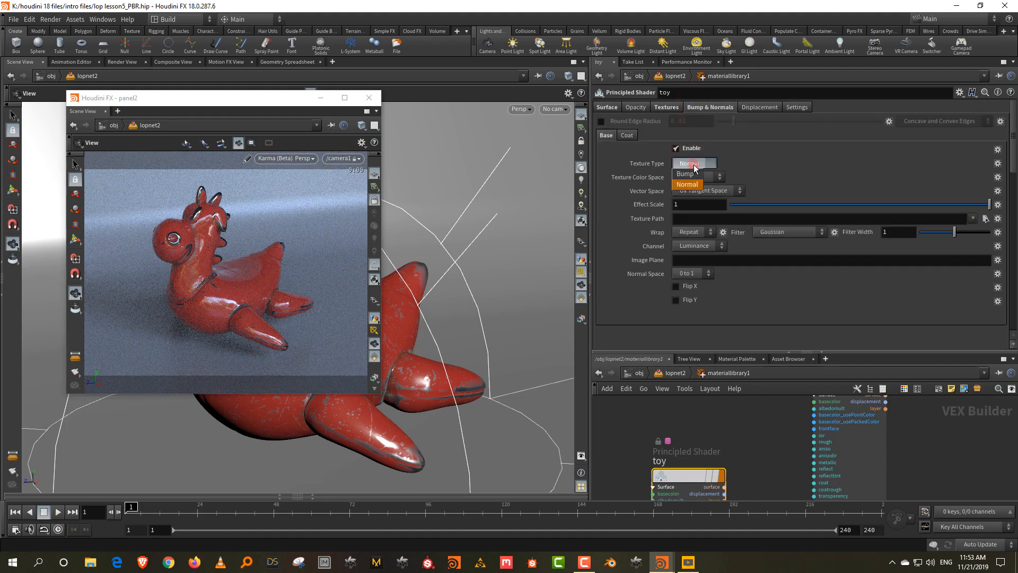
left_click(695, 176)
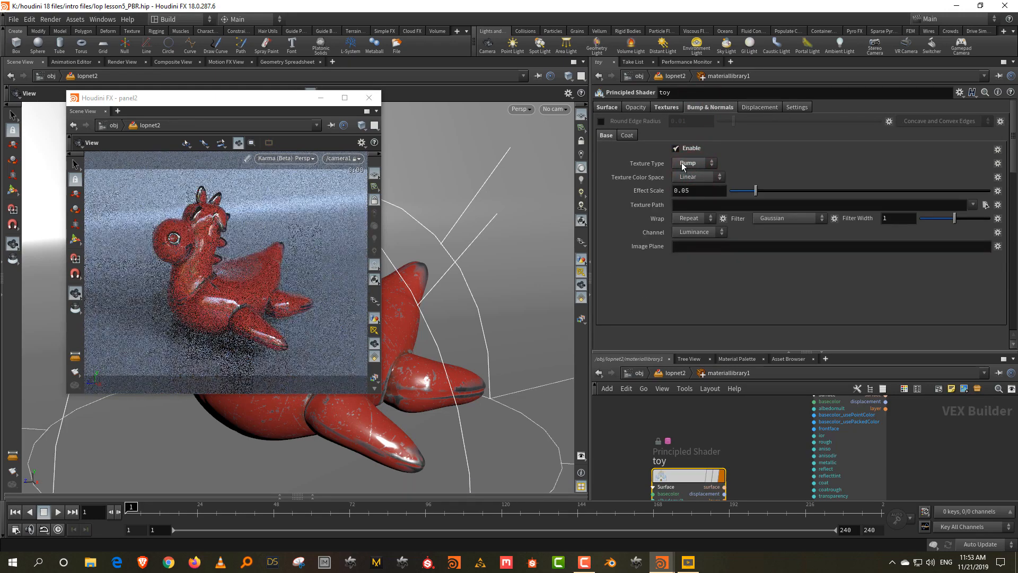
Assign toy_DefaultMaterial_Height.png from $HIP/textures as the toy shader's bump texture
left_click(985, 219)
scroll(818, 180, "down", 2)
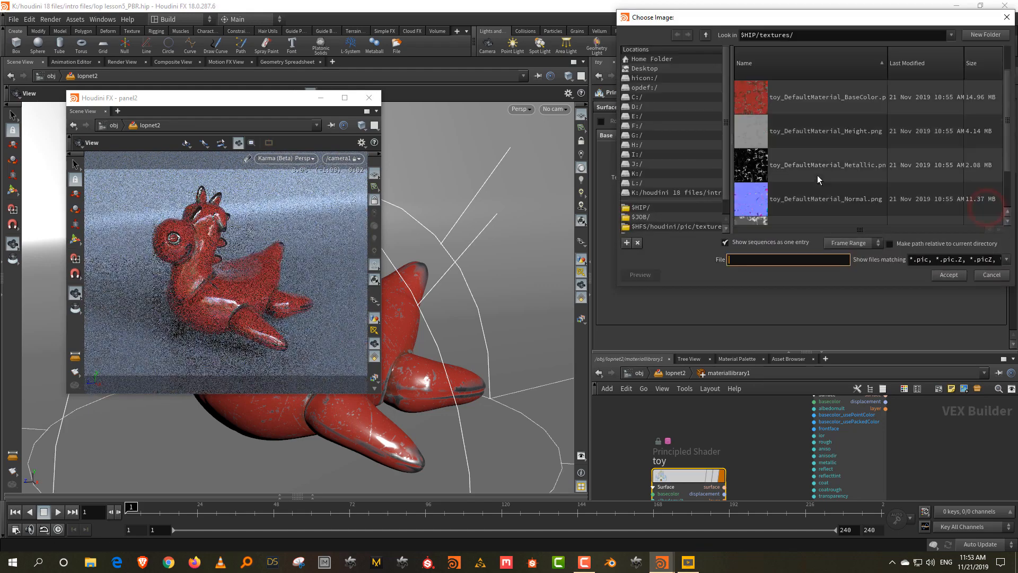
scroll(820, 187, "up", 1)
left_click(833, 124)
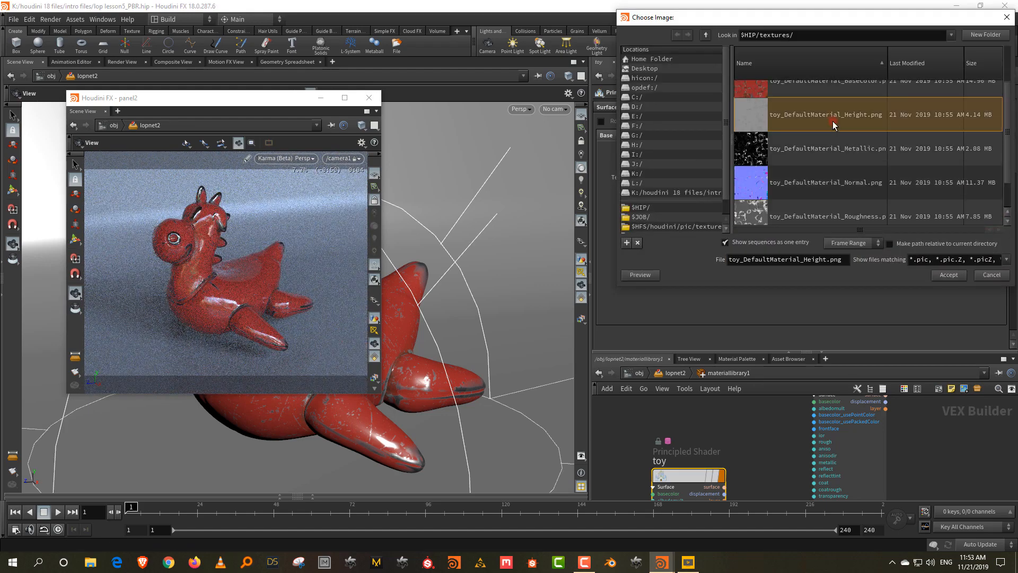
left_click(949, 274)
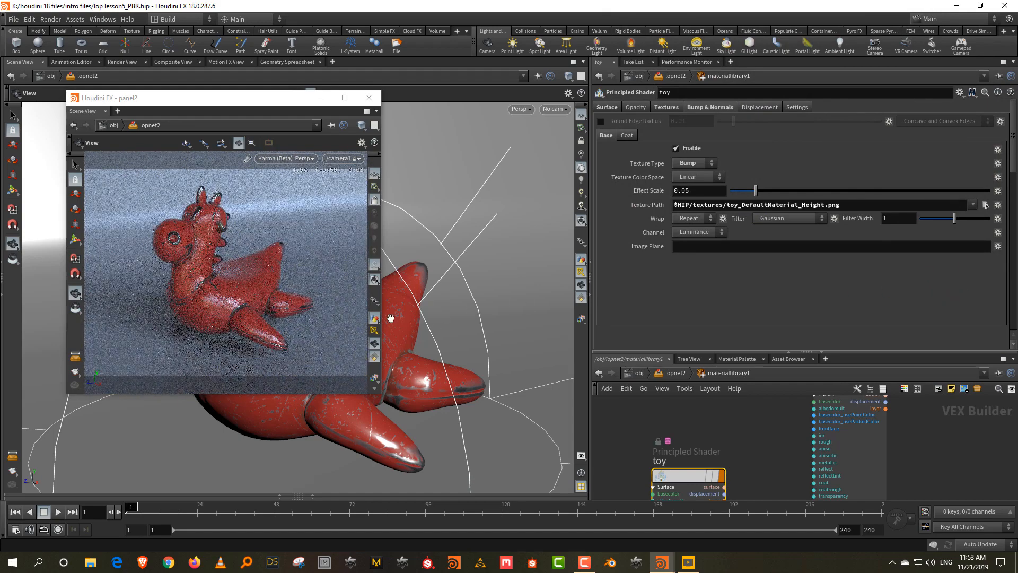
Reposition and enlarge the floating Karma preview, and set the toy shader's bump effect scale to 0.01
left_click_drag(226, 97, 217, 22)
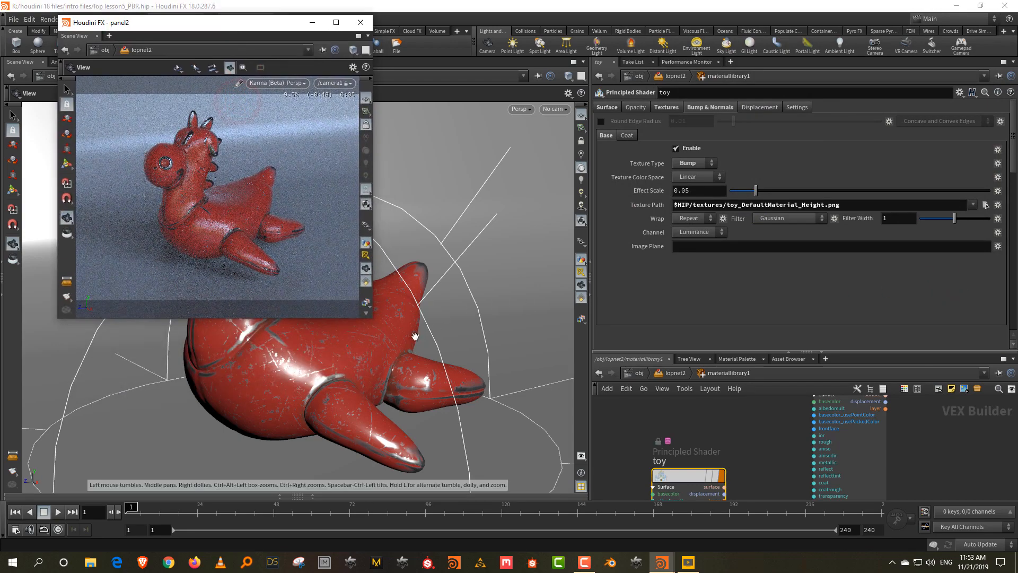
left_click_drag(376, 321, 534, 444)
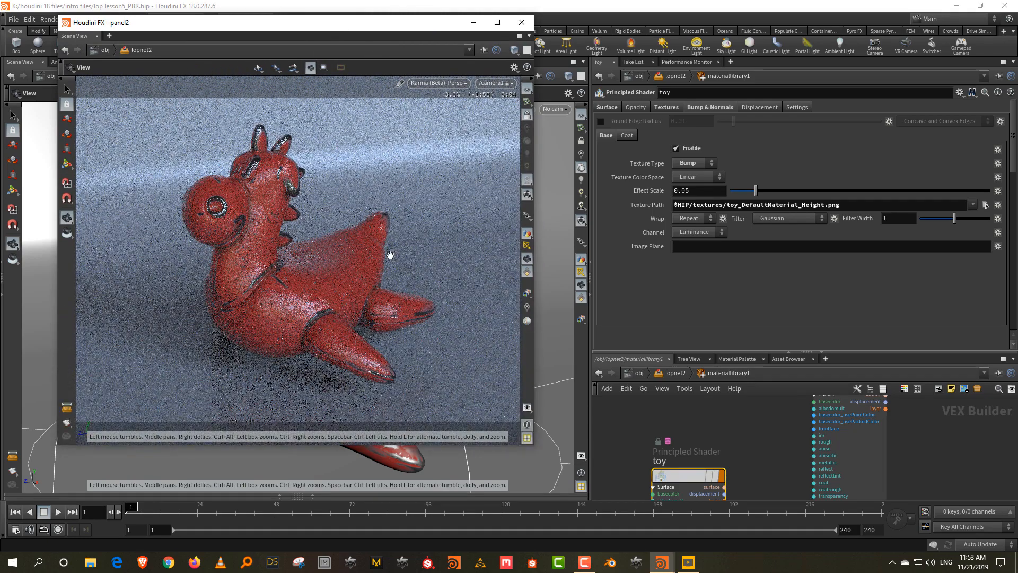
left_click_drag(685, 190, 698, 191)
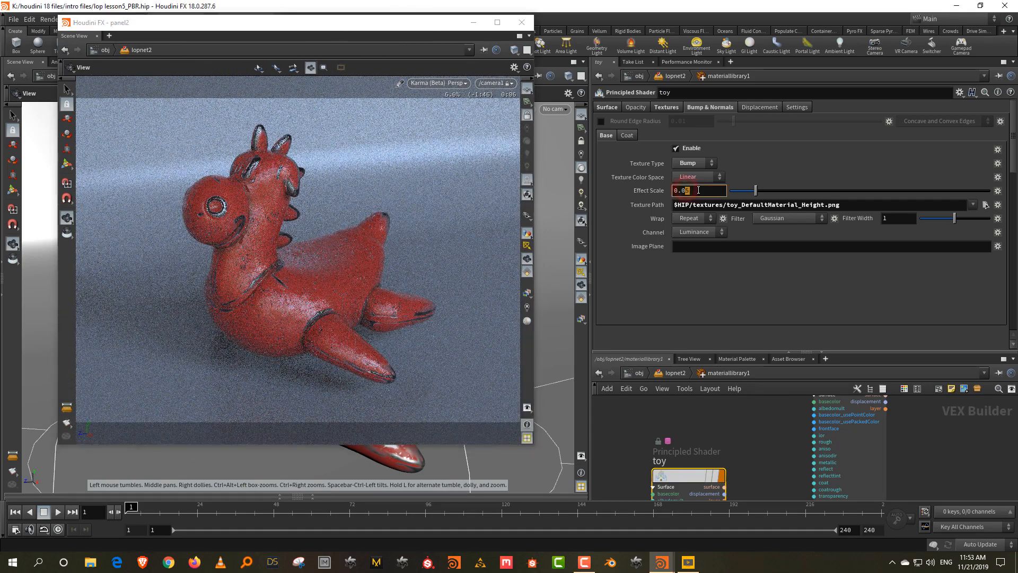
type("1")
key("Return")
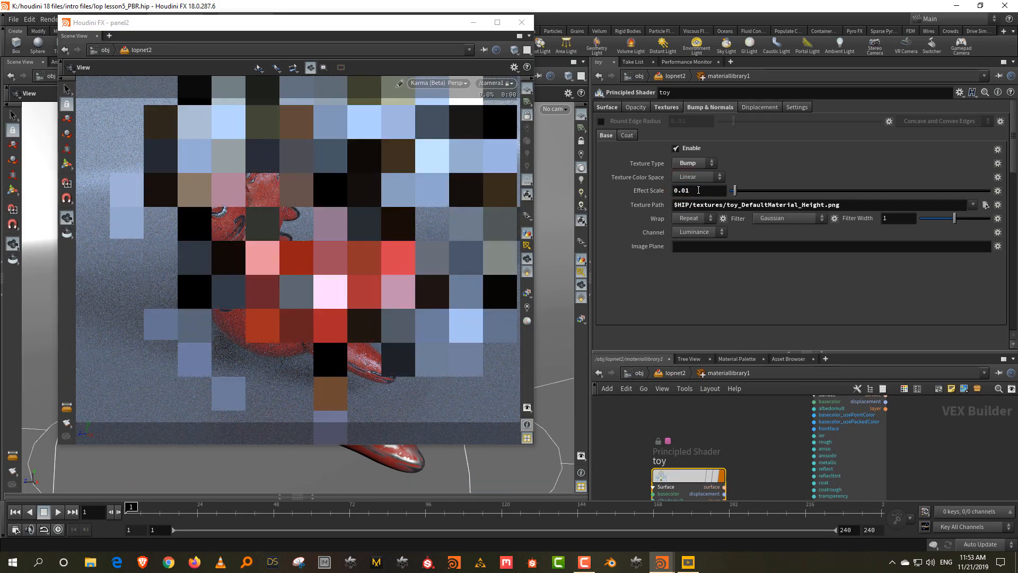
Return to the lopnet2 level, select the karma1 node and expand the LPE list in its render variables (AOVs)
key("u")
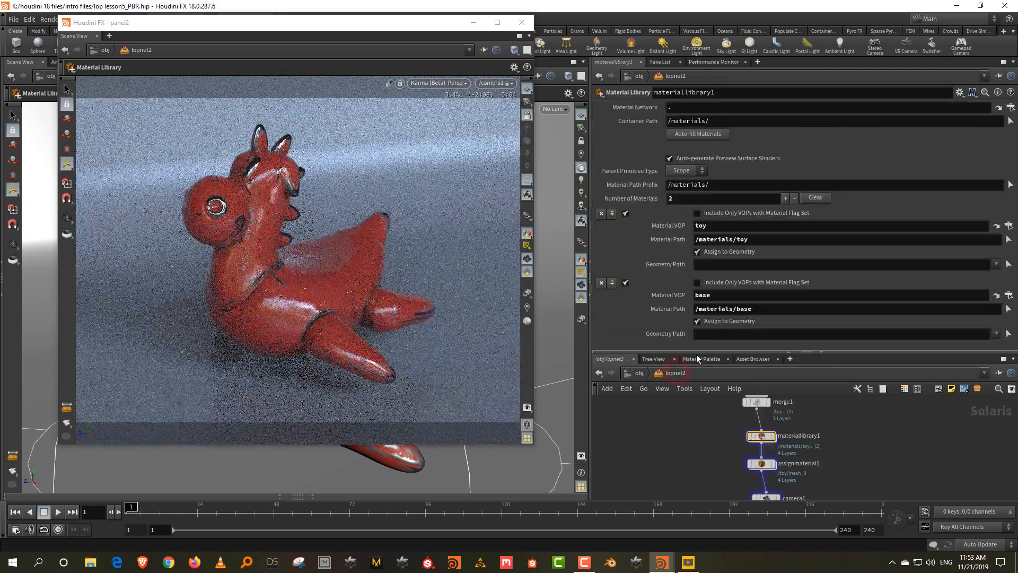
left_click_drag(696, 352, 696, 228)
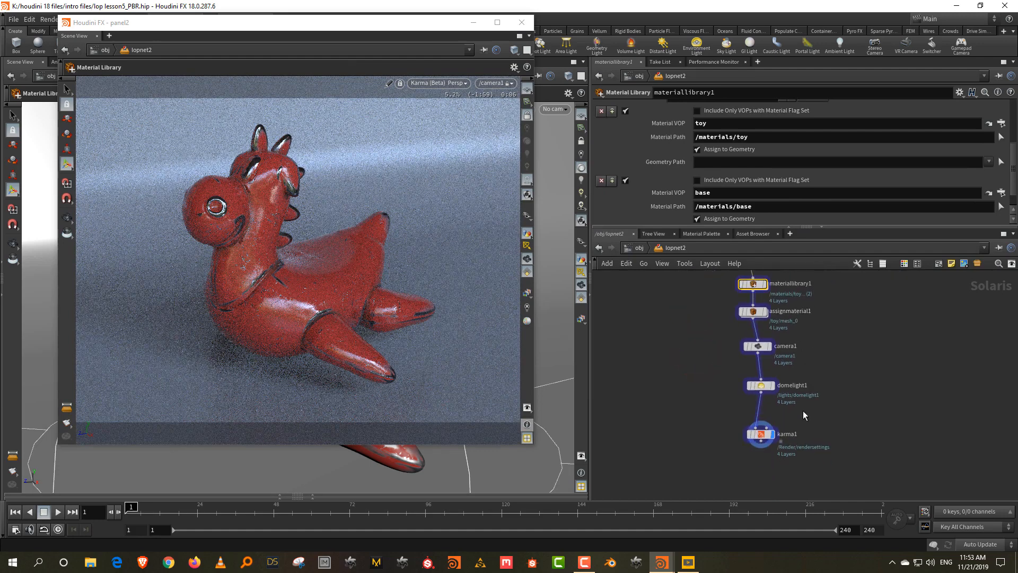
left_click_drag(811, 415, 724, 466)
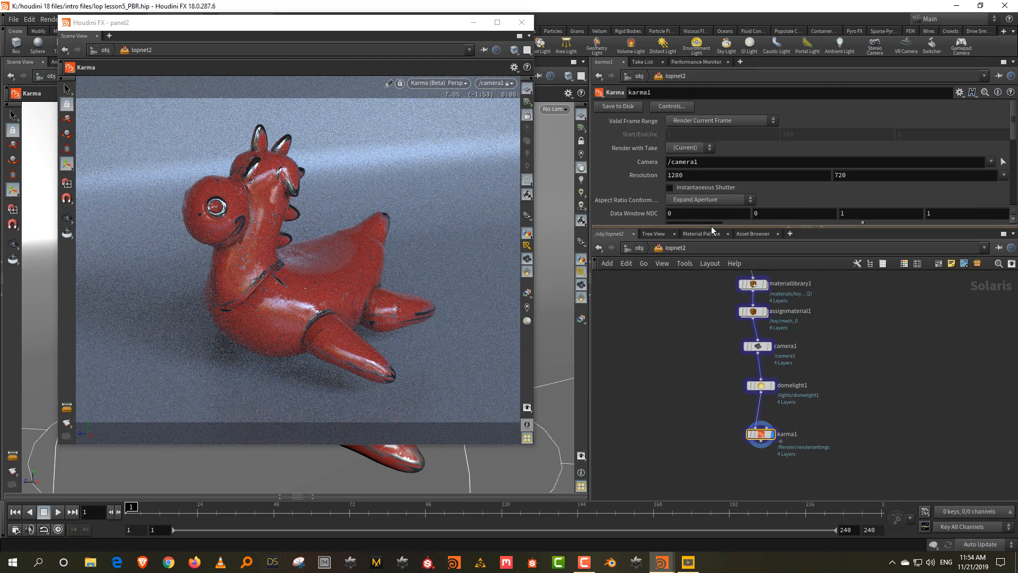
left_click_drag(711, 228, 702, 317)
scroll(635, 214, "down", 2)
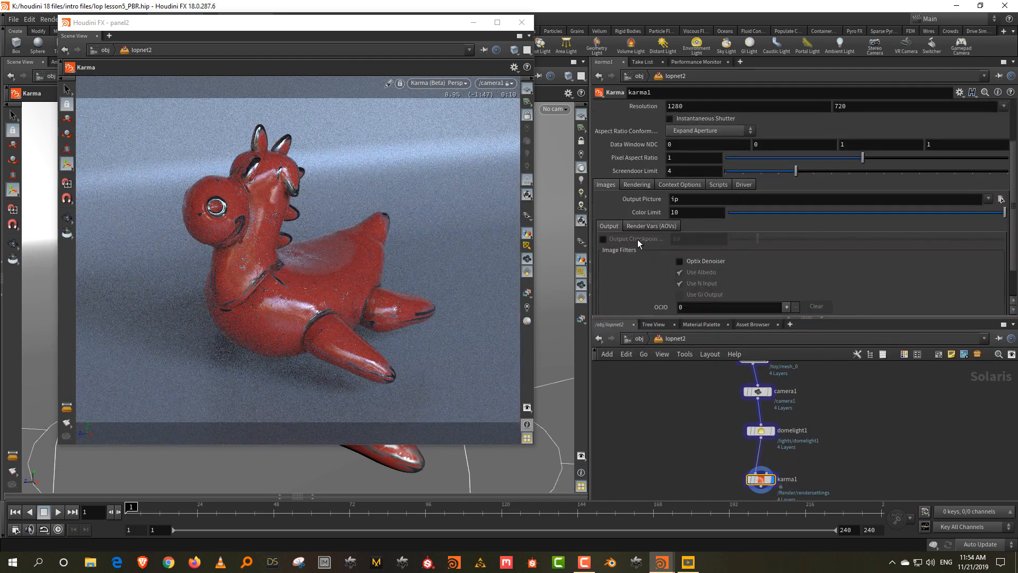
left_click(638, 226)
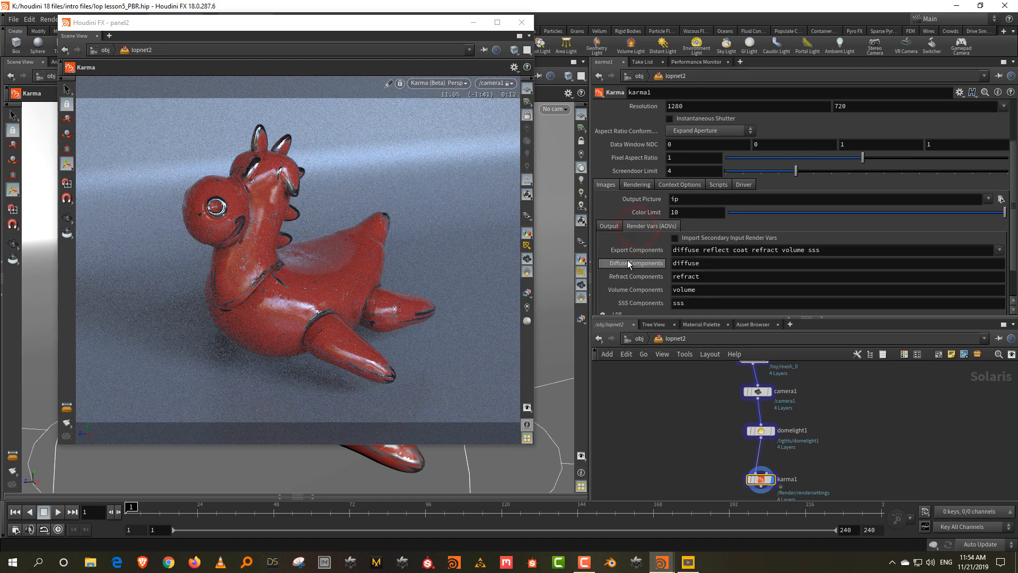
scroll(628, 260, "down", 2)
left_click(613, 274)
scroll(615, 260, "down", 5)
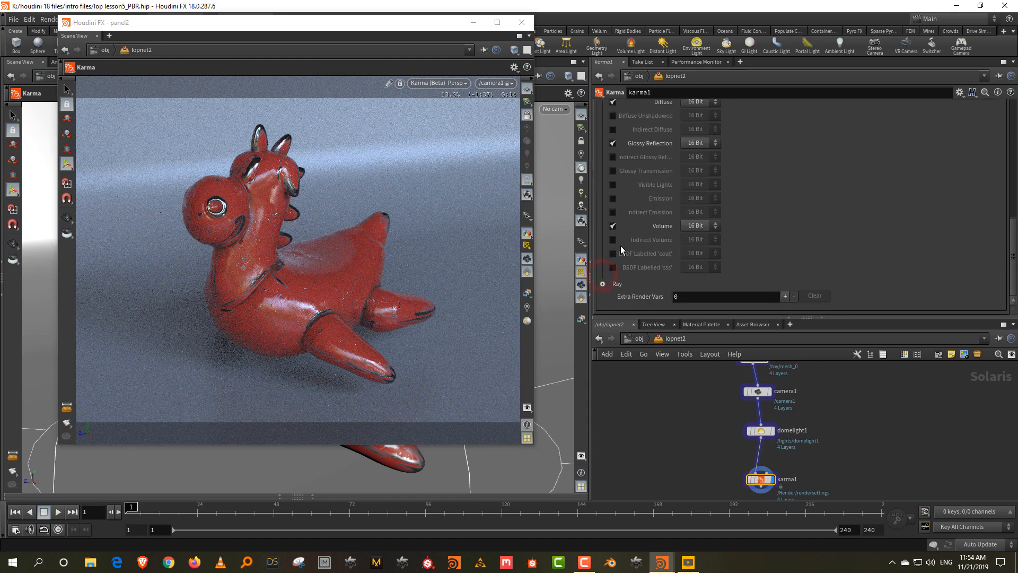
scroll(736, 209, "up", 2)
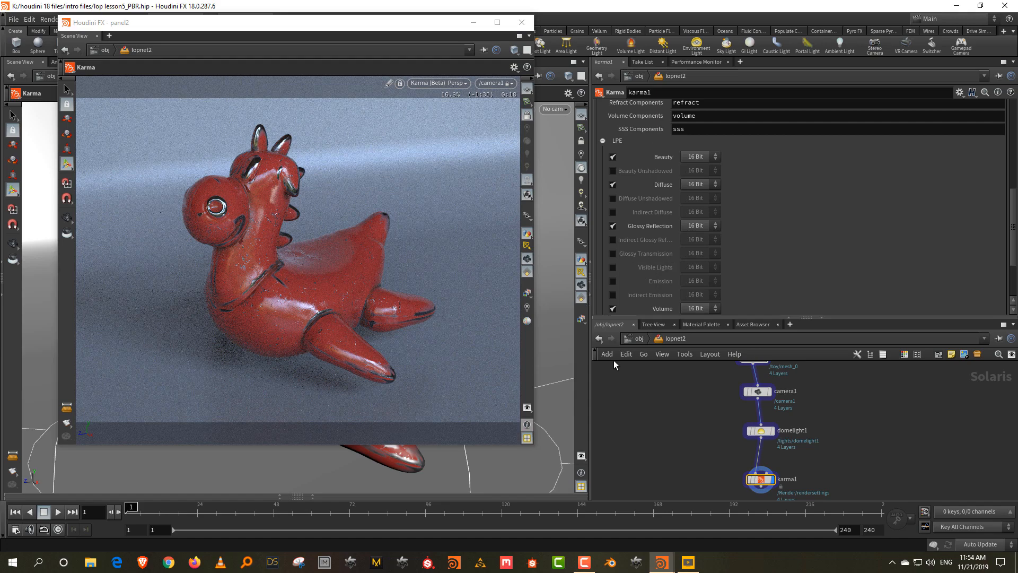
View the diffuse, glossyreflection, N and UV render outputs in the Karma preview, and return to the C output
left_click(528, 295)
left_click(545, 337)
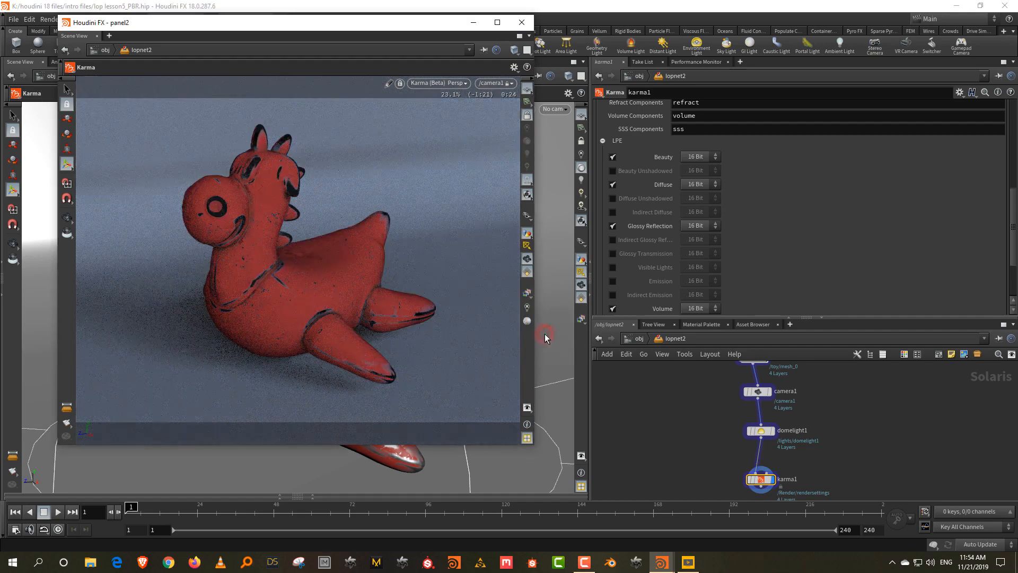
left_click(528, 293)
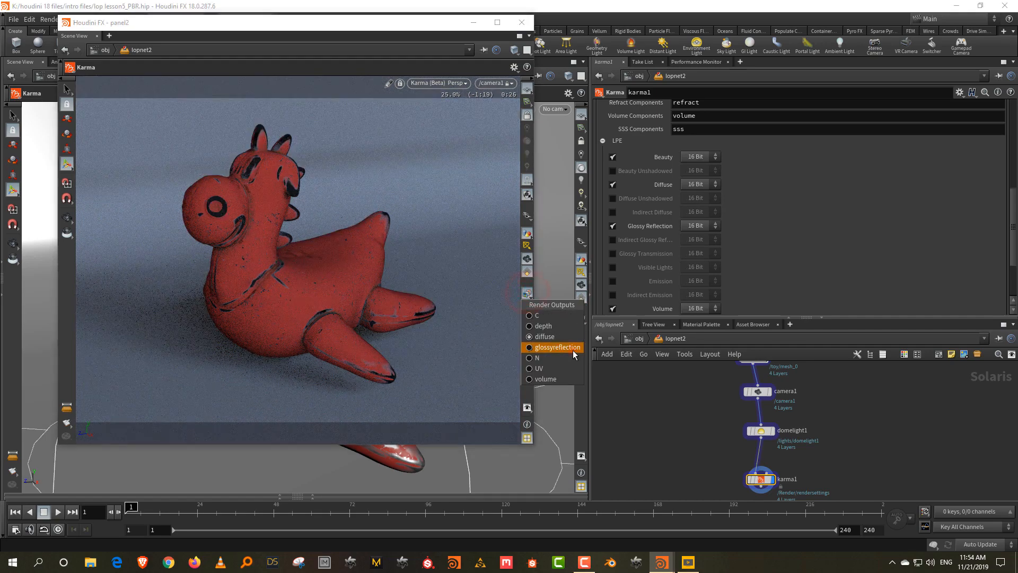
left_click(557, 347)
left_click(526, 293)
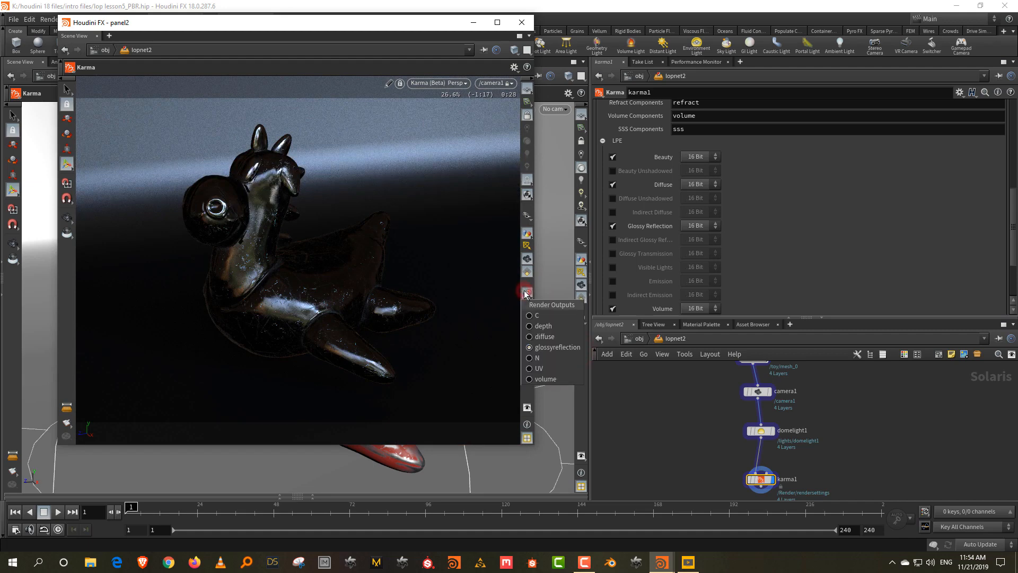
left_click(552, 362)
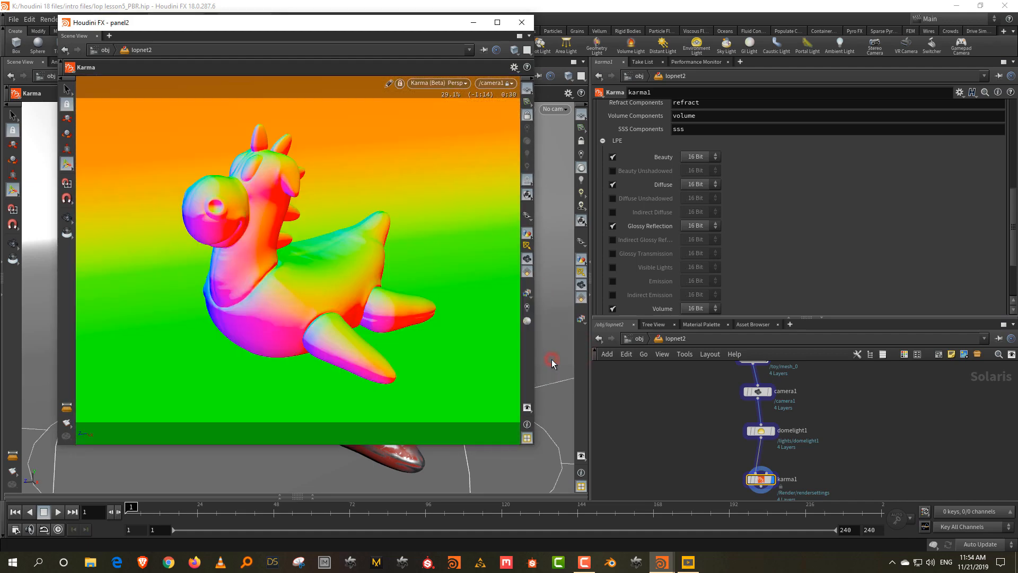
left_click(526, 293)
left_click(546, 365)
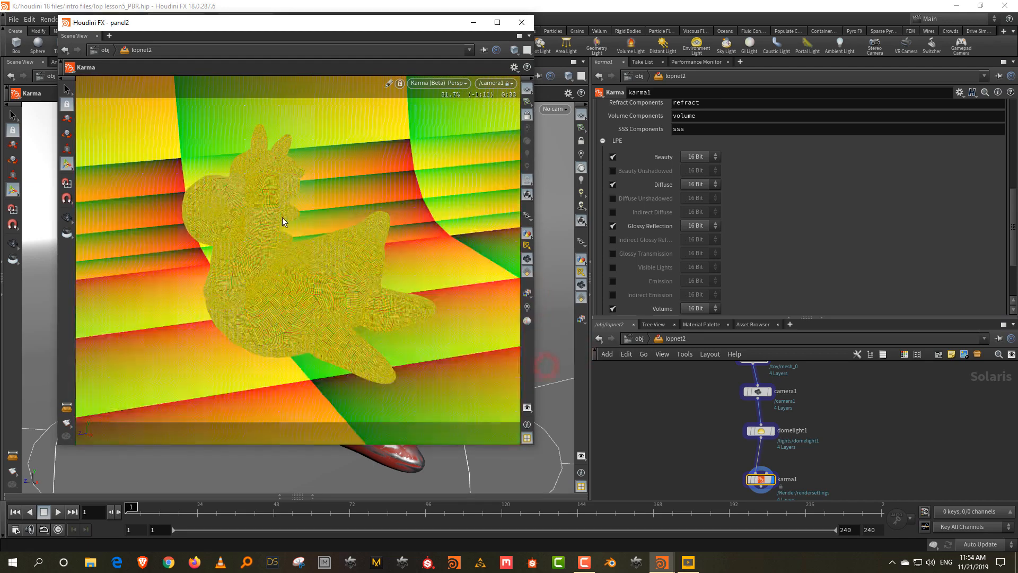
left_click(527, 293)
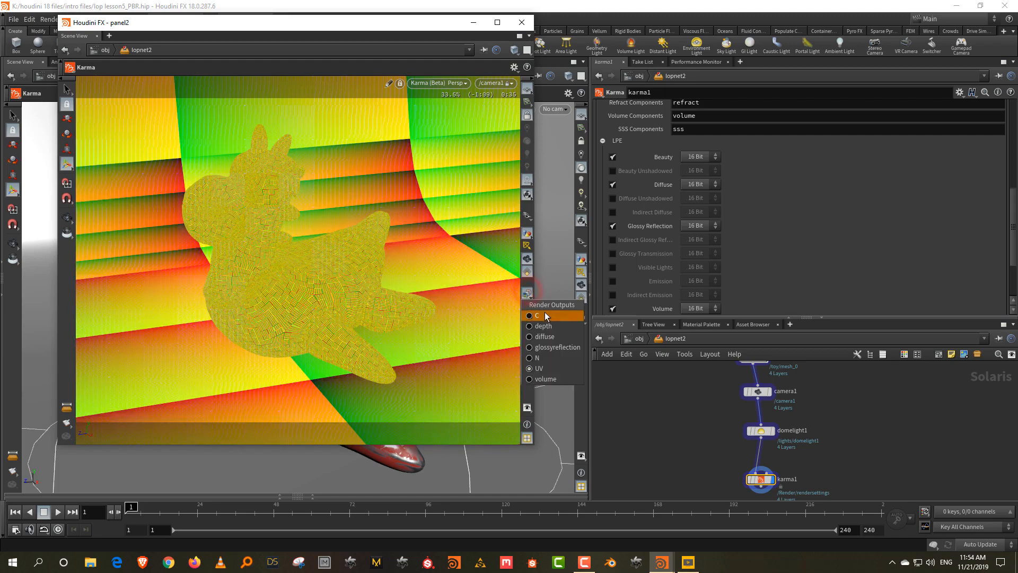
left_click(546, 313)
Disable the Volume render variable and enable Indirect Diffuse on the karma1 node
scroll(748, 226, "down", 3)
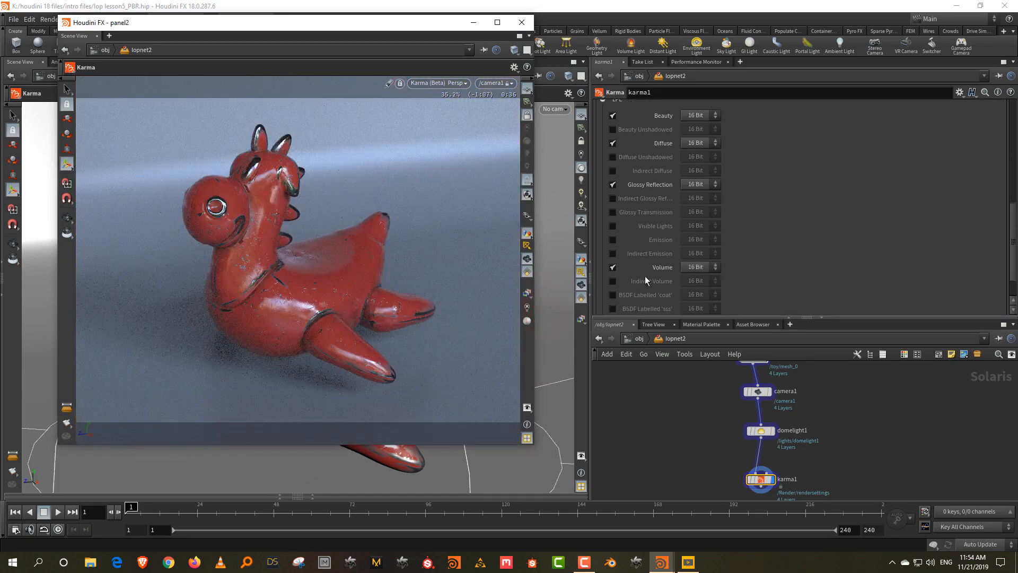
left_click(610, 268)
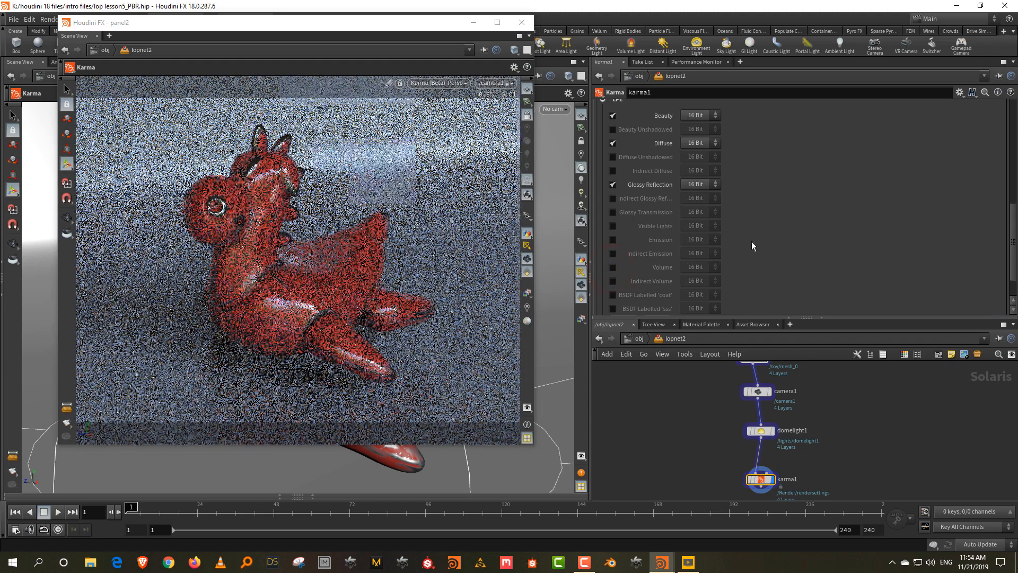
scroll(752, 241, "up", 3)
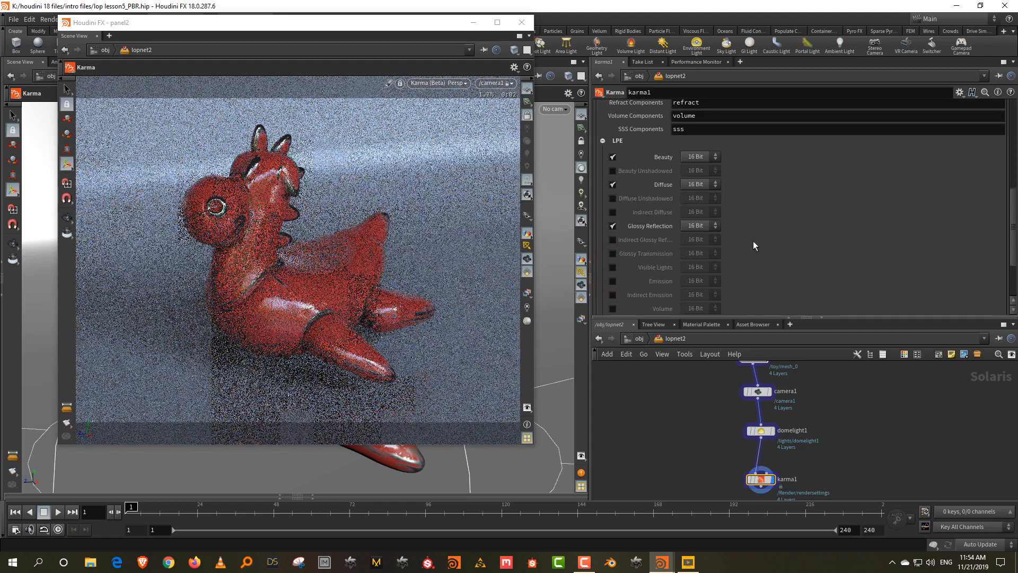
left_click(612, 212)
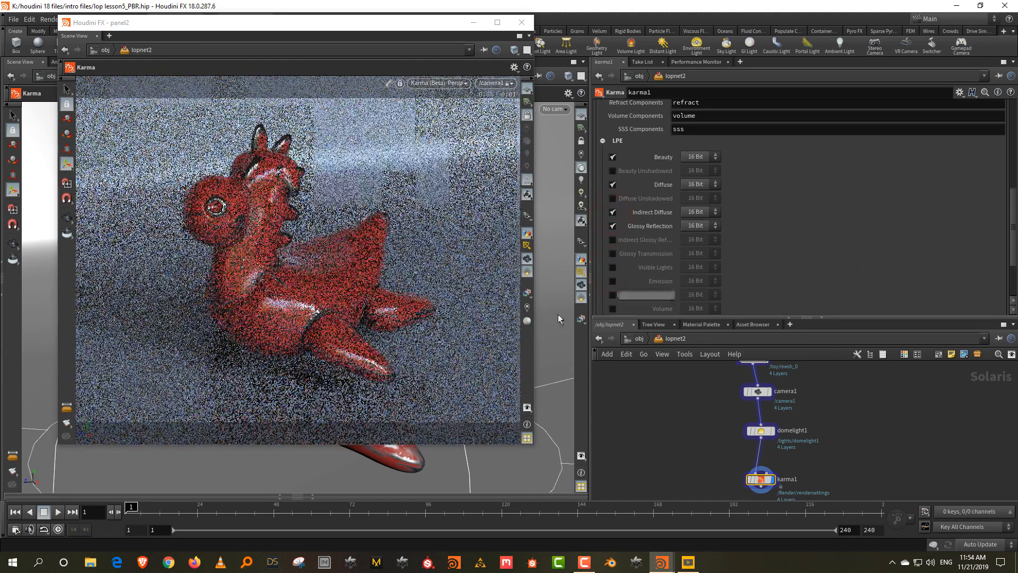
Check the indirectdiffuse render output in the Karma preview and switch back to the C output
left_click(527, 293)
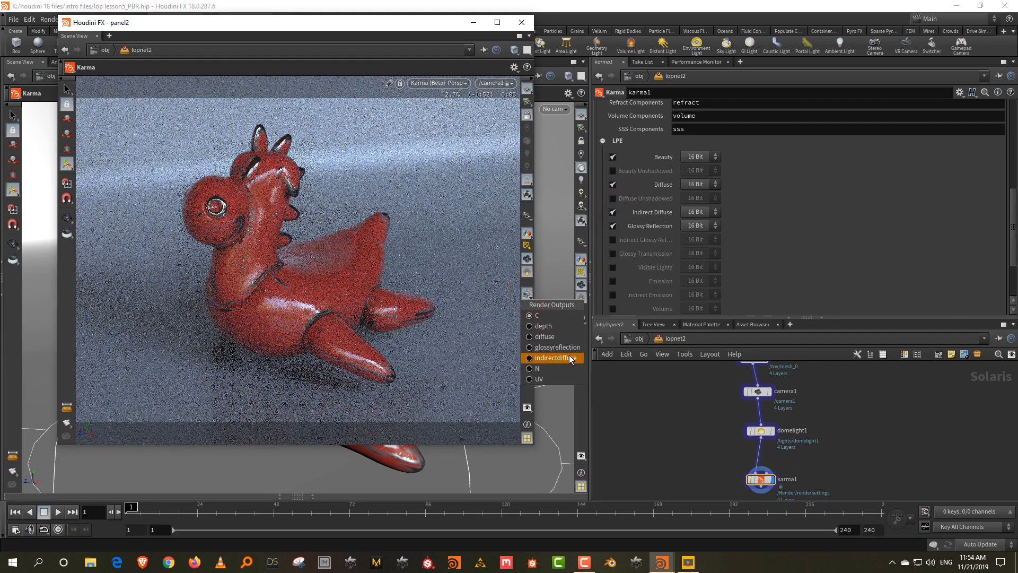
left_click(570, 359)
left_click(551, 315)
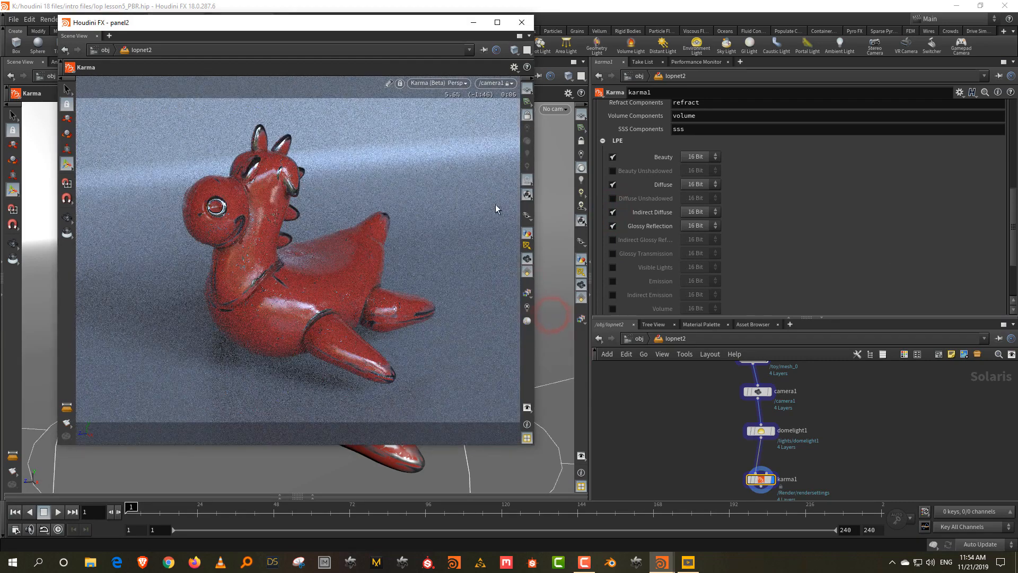
Review the karma1 node's rendering and sampling settings
scroll(810, 244, "up", 5)
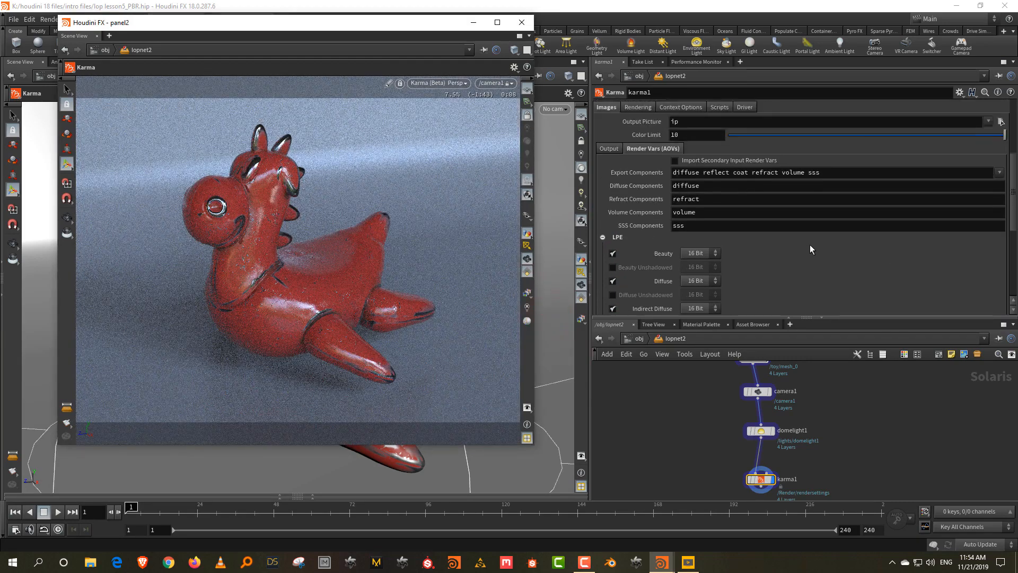
scroll(810, 244, "up", 3)
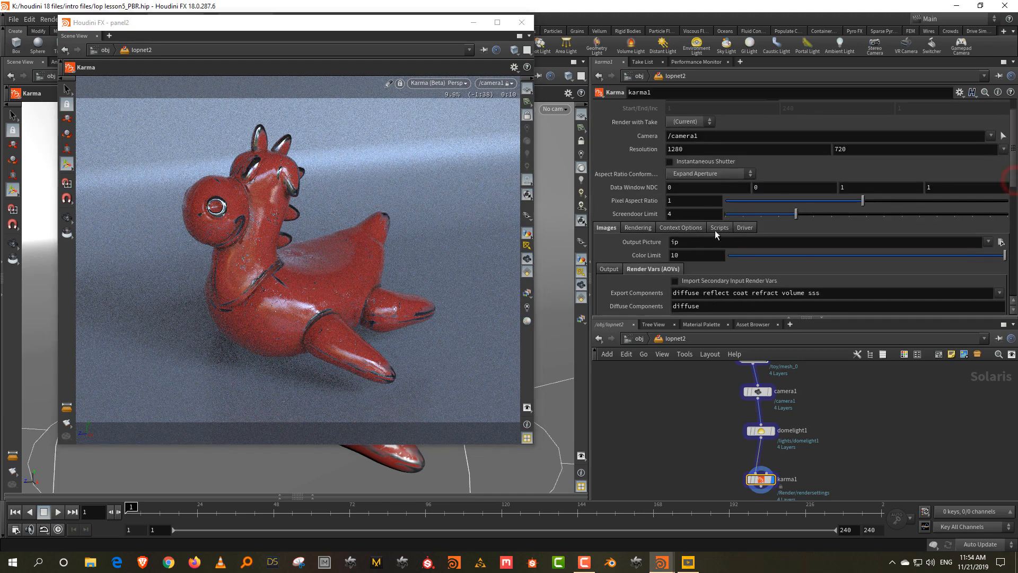
left_click(638, 227)
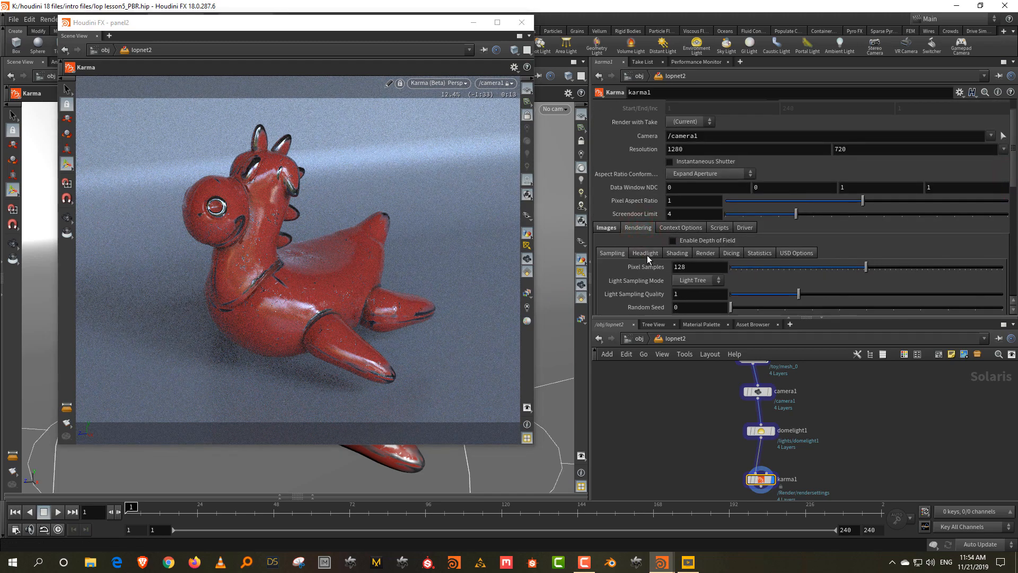
scroll(647, 258, "down", 1)
Set karma1's output picture to a sequence of .exr files with the path $HIP/$HIPNAME.$OS.$F4.exr
left_click(606, 202)
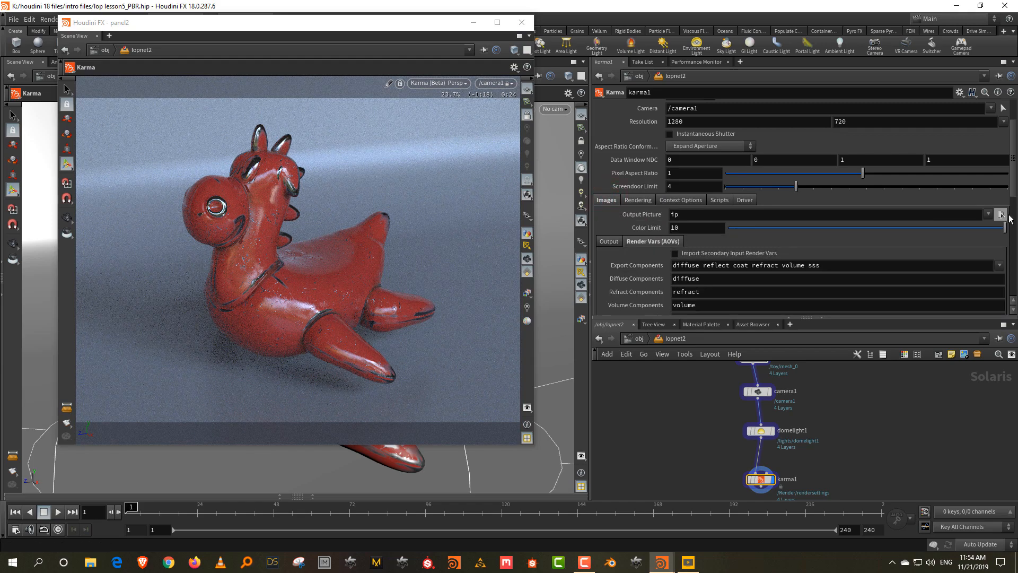
left_click(989, 214)
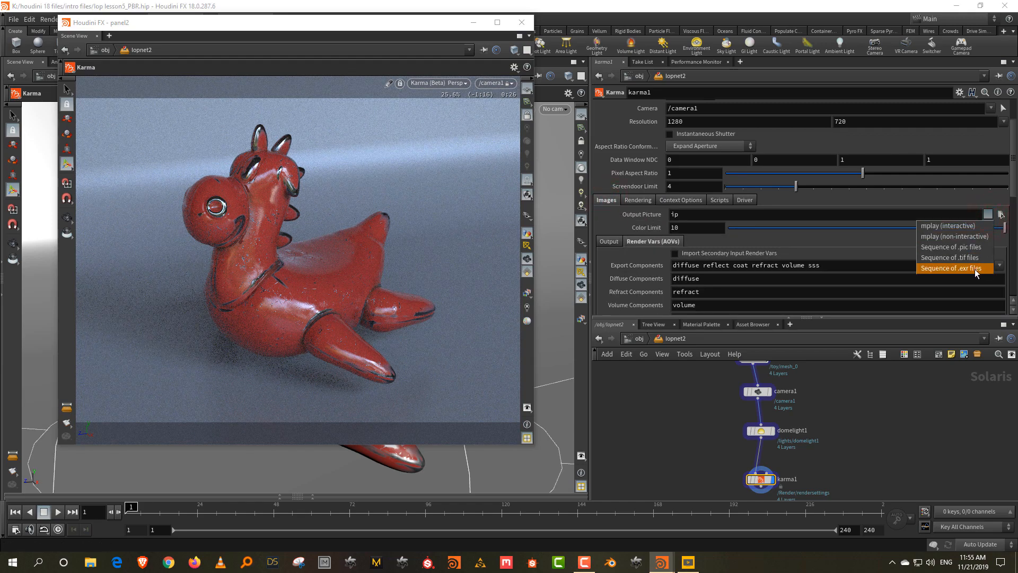
left_click(974, 269)
left_click(715, 212)
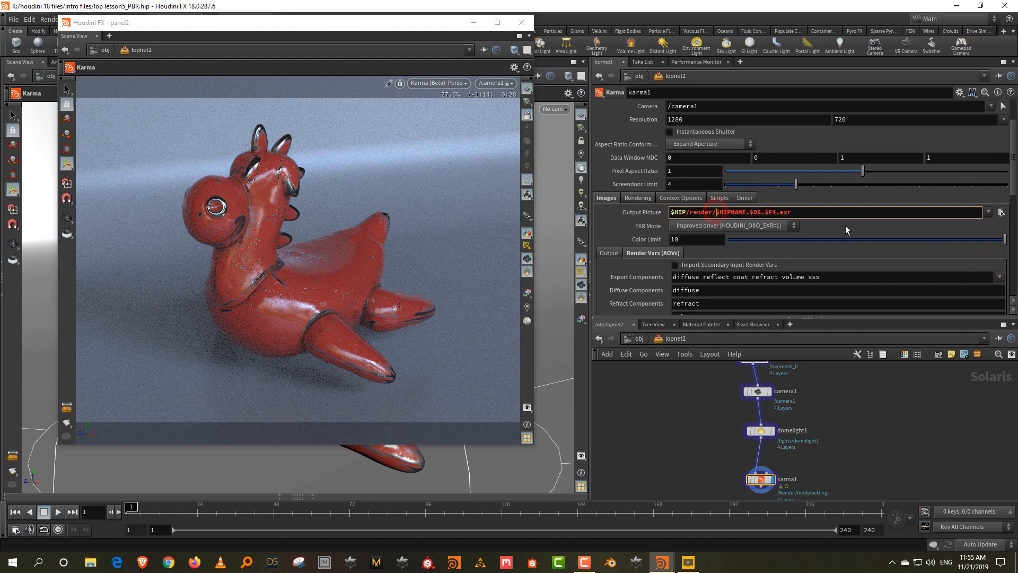
key("BackSpace")
key("BackSpace")
key("BackSpace")
key("BackSpace")
key("BackSpace")
key("BackSpace")
key("BackSpace")
key("Return")
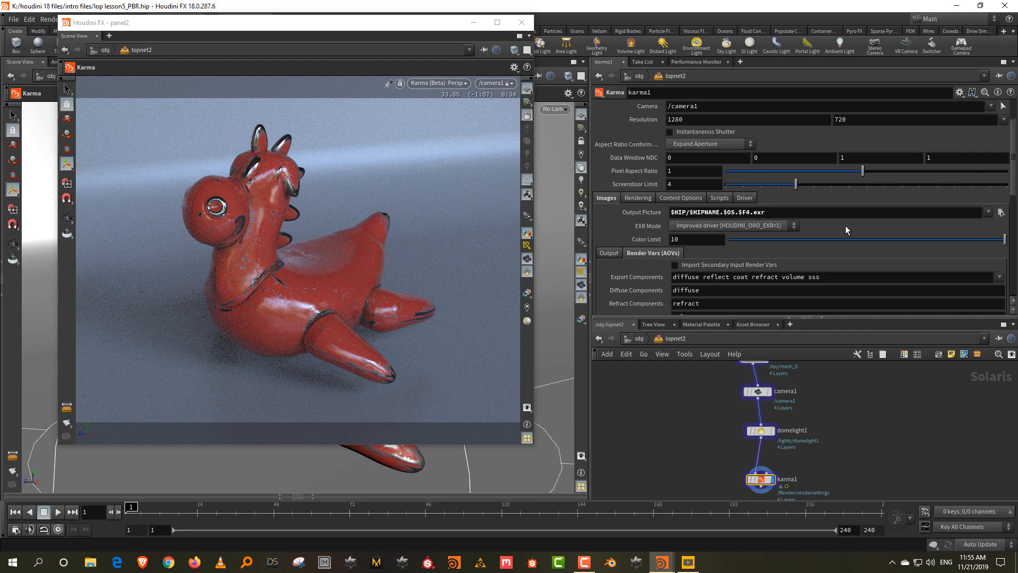
Set the karma1 render resolution to 640 by 480
double_click(692, 120)
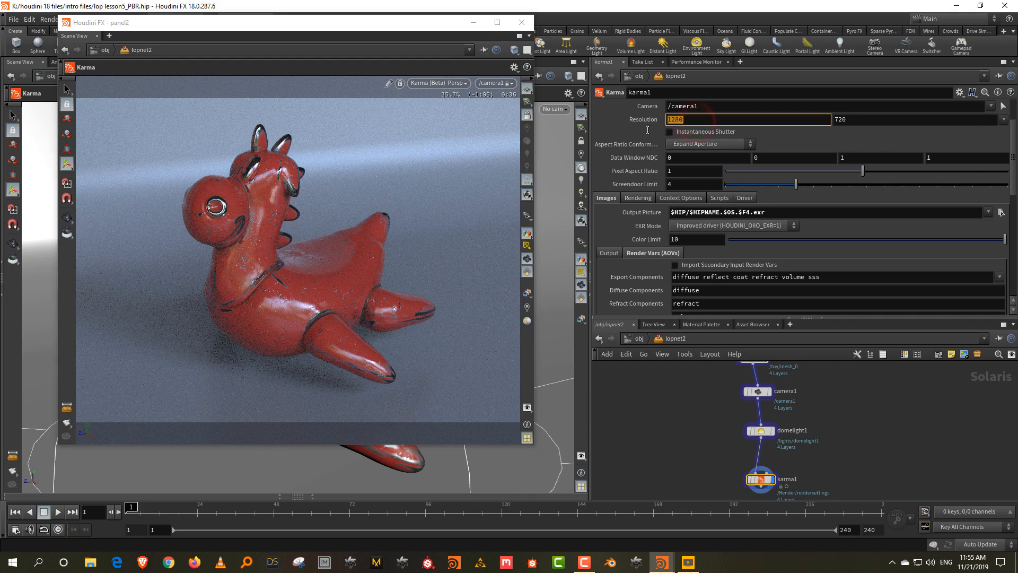
type("640")
key("Tab")
type("480")
key("Return")
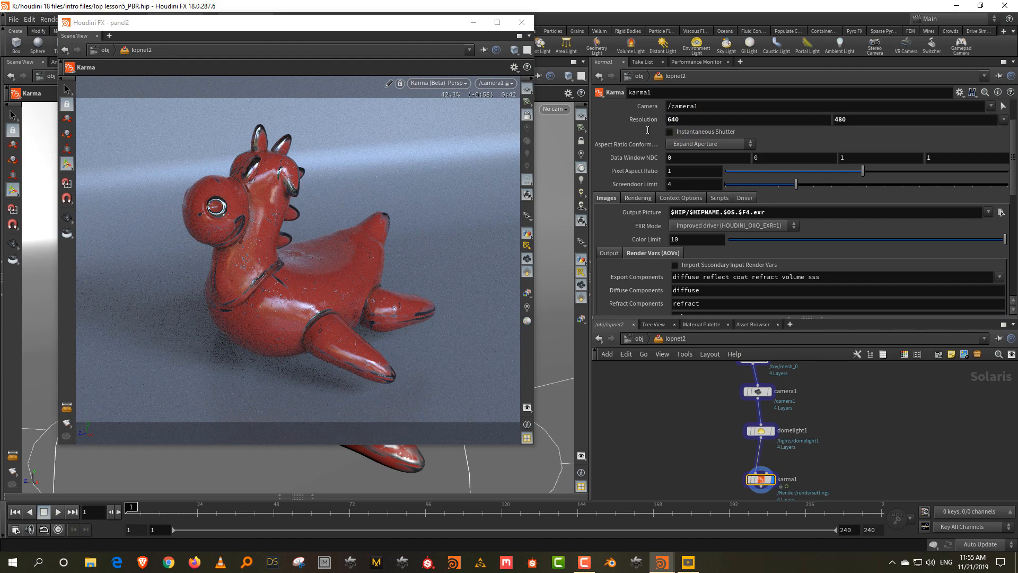
Set the karma1 node's Pixel Samples to 64 in its sampling settings
left_click(629, 200)
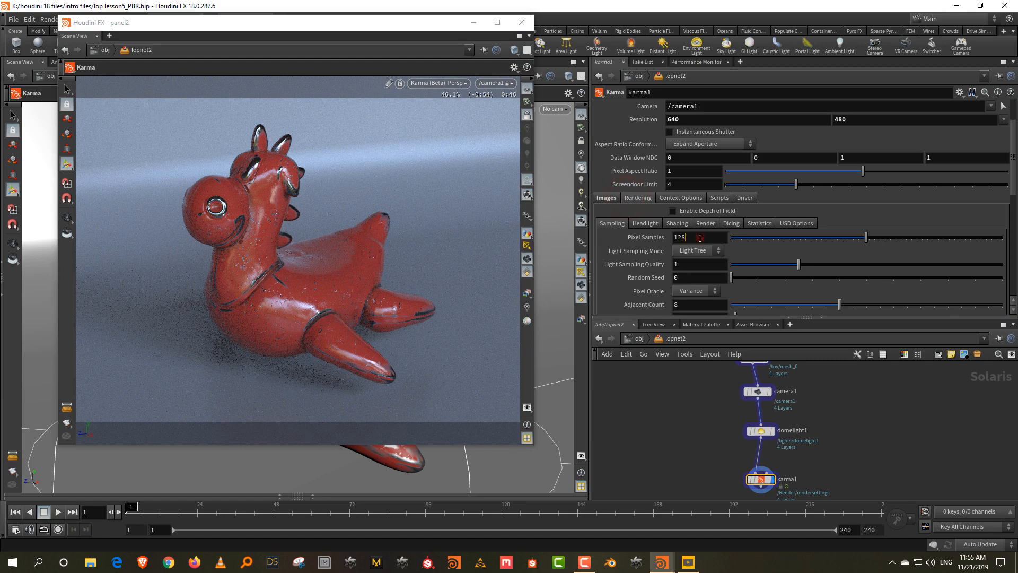
left_click_drag(700, 238, 657, 241)
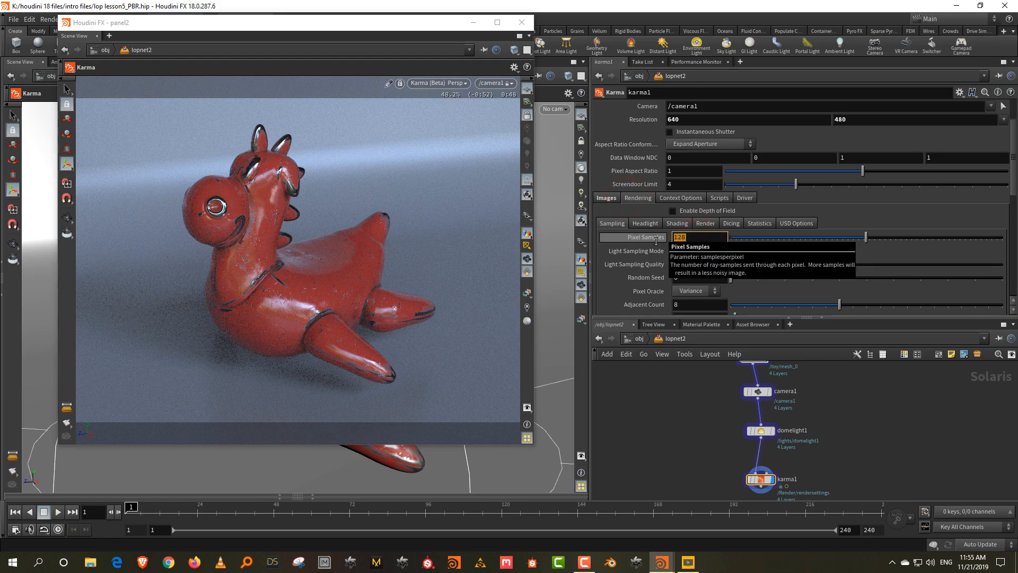
type("64")
key("Return")
scroll(663, 260, "down", 2)
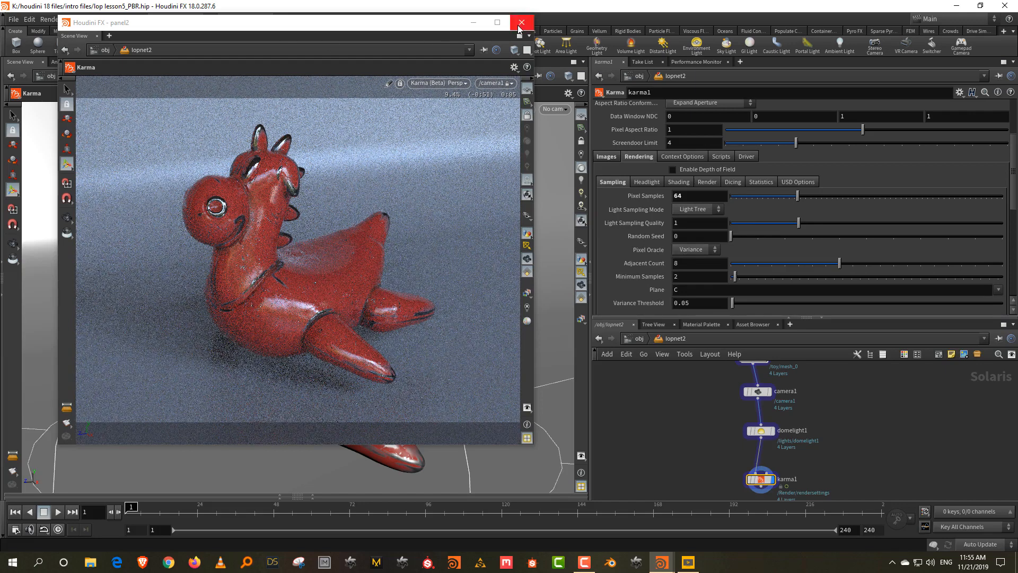
Close the floating Karma preview panel and save the scene file
left_click(519, 24)
left_click(13, 19)
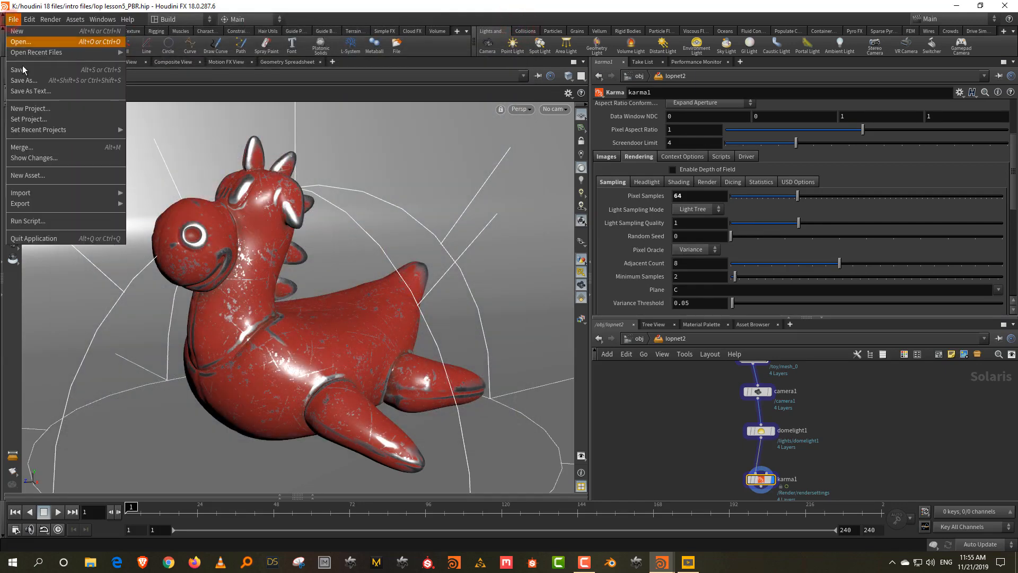
left_click(59, 70)
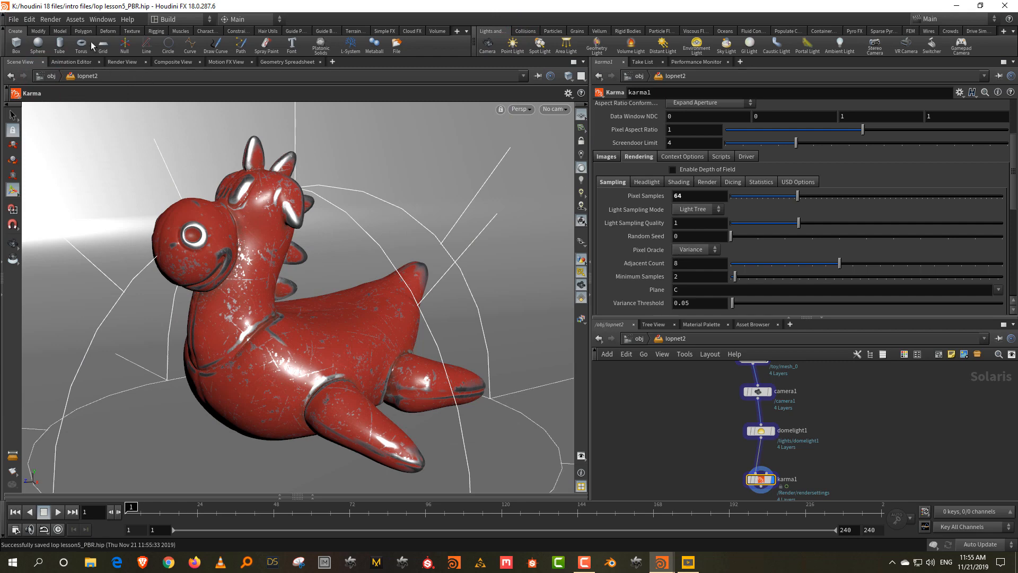
Open the render scheduler and render karma1's current frame to disk
left_click(50, 19)
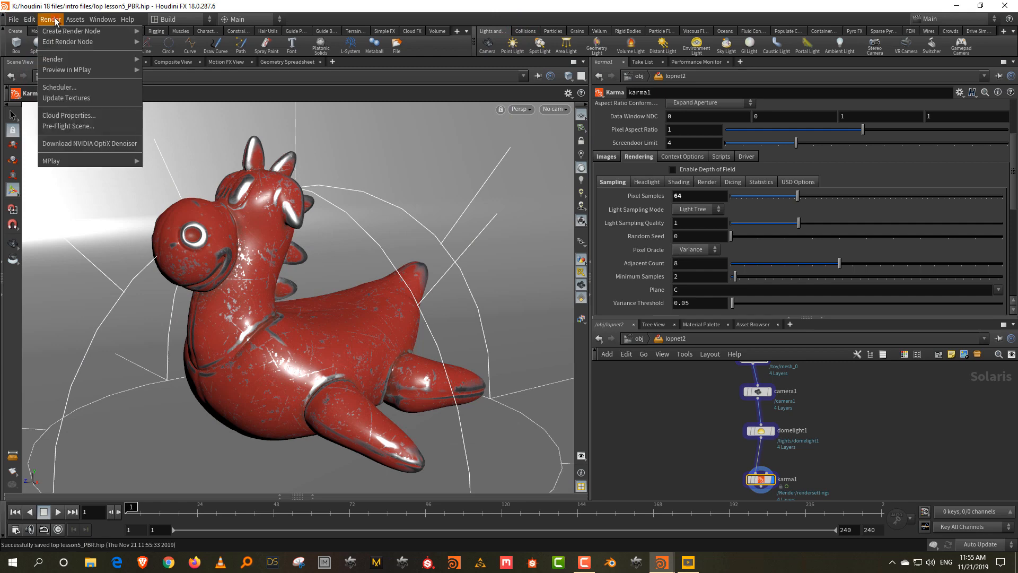
left_click(69, 104)
scroll(646, 120, "up", 5)
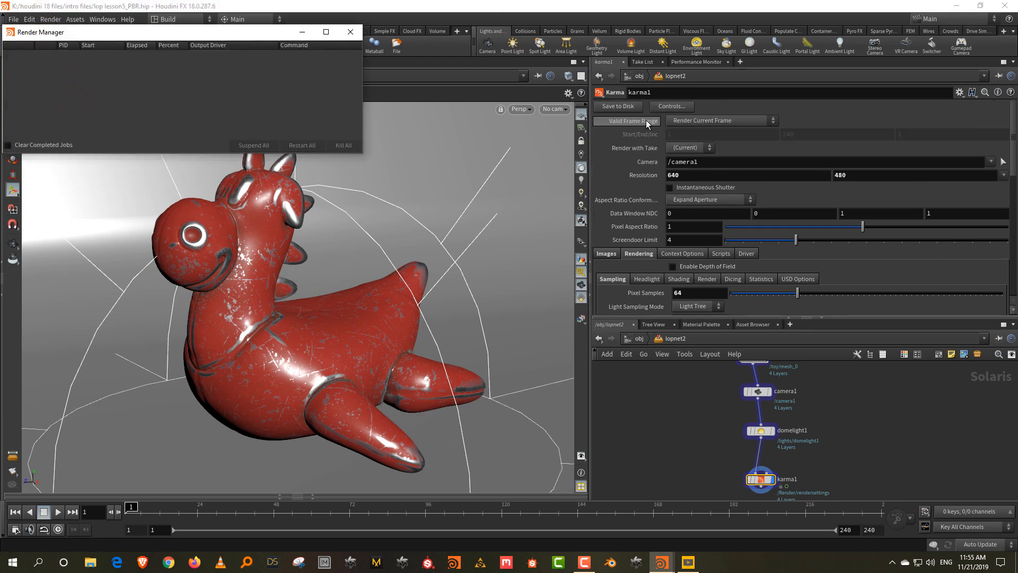
left_click(618, 106)
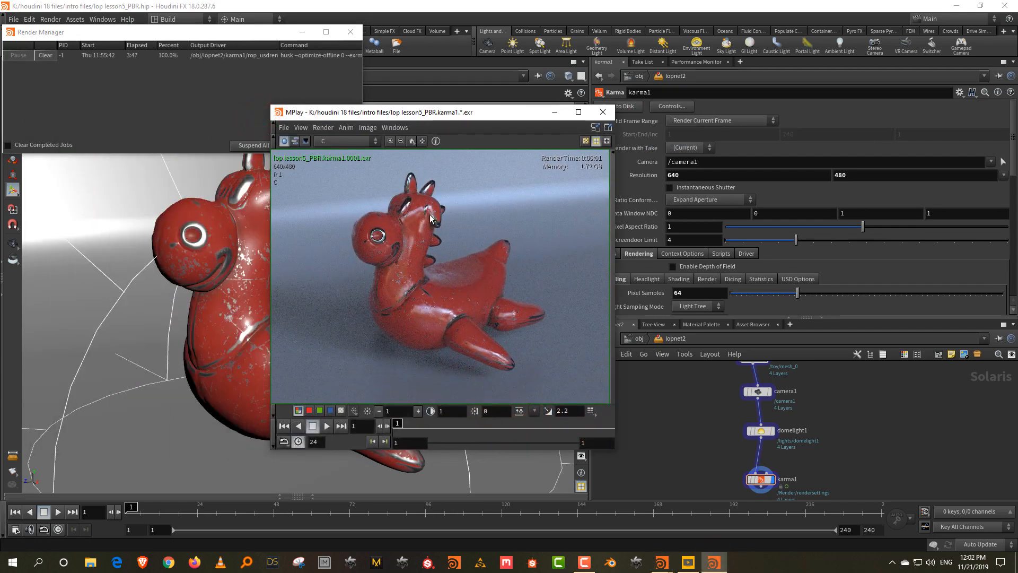
Show the depth plane of the rendered EXR in an enlarged MPlay window and adapt its display range to the image
left_click(329, 142)
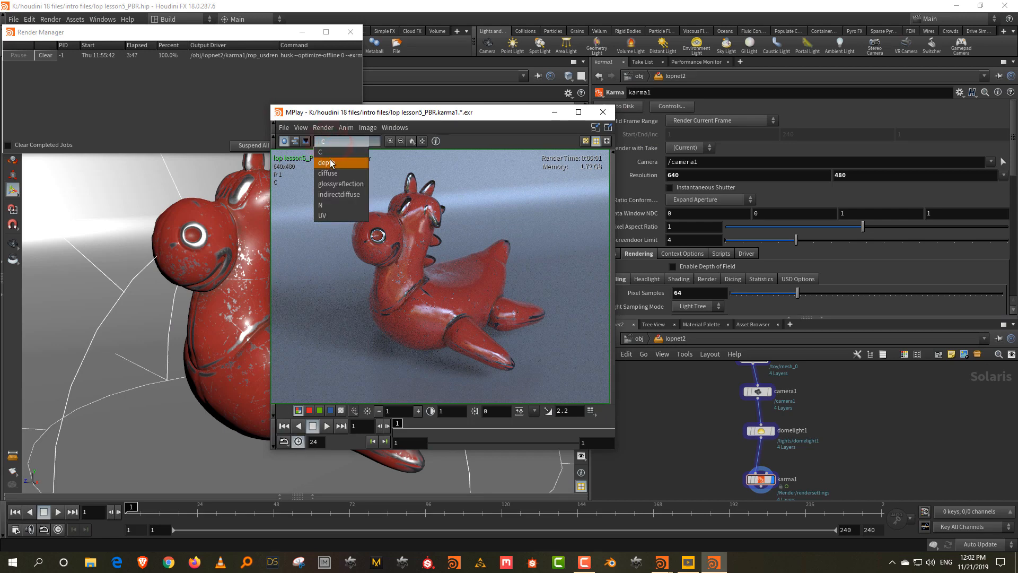
left_click(330, 162)
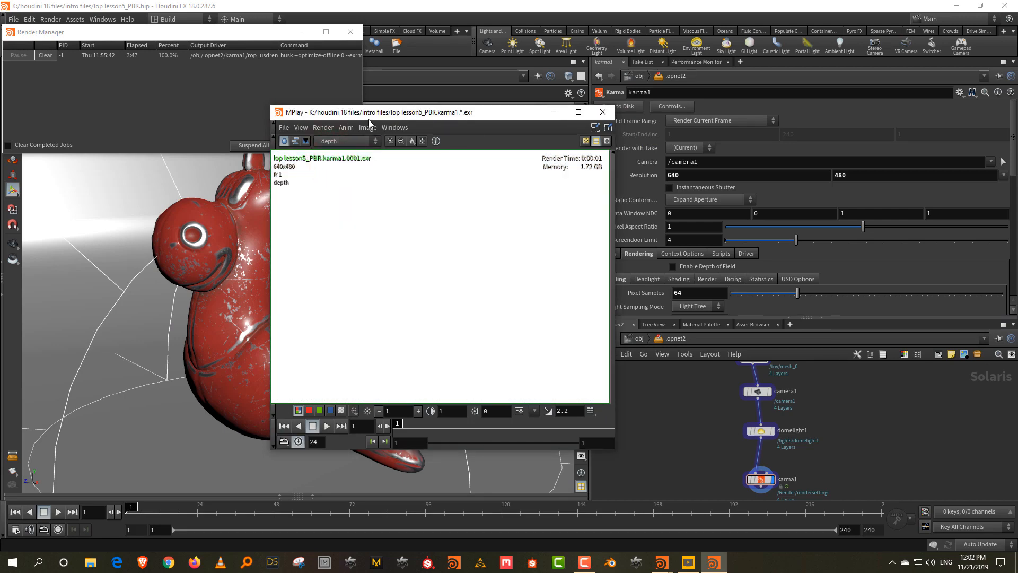
left_click_drag(368, 119, 362, 69)
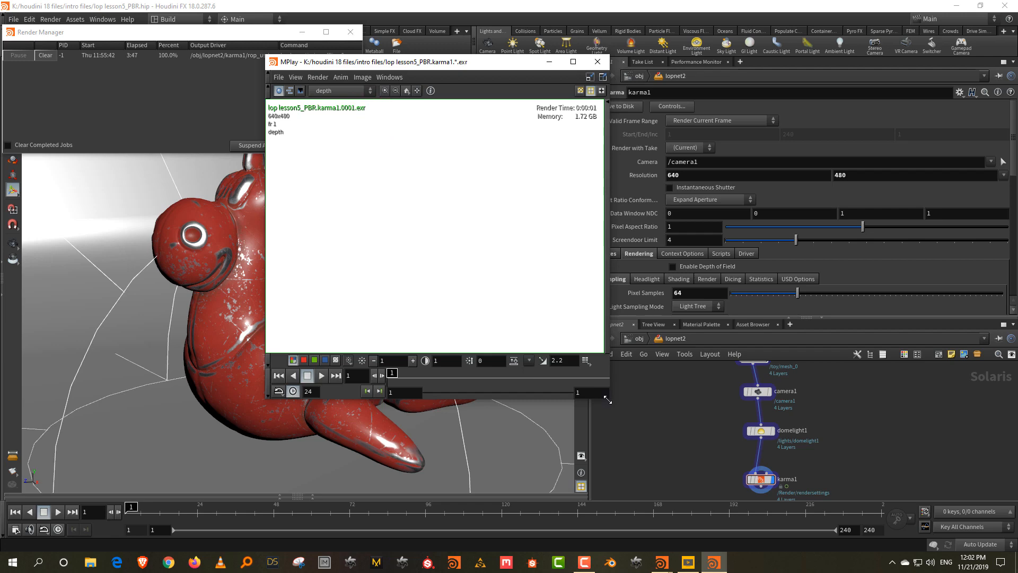
left_click_drag(607, 399, 740, 500)
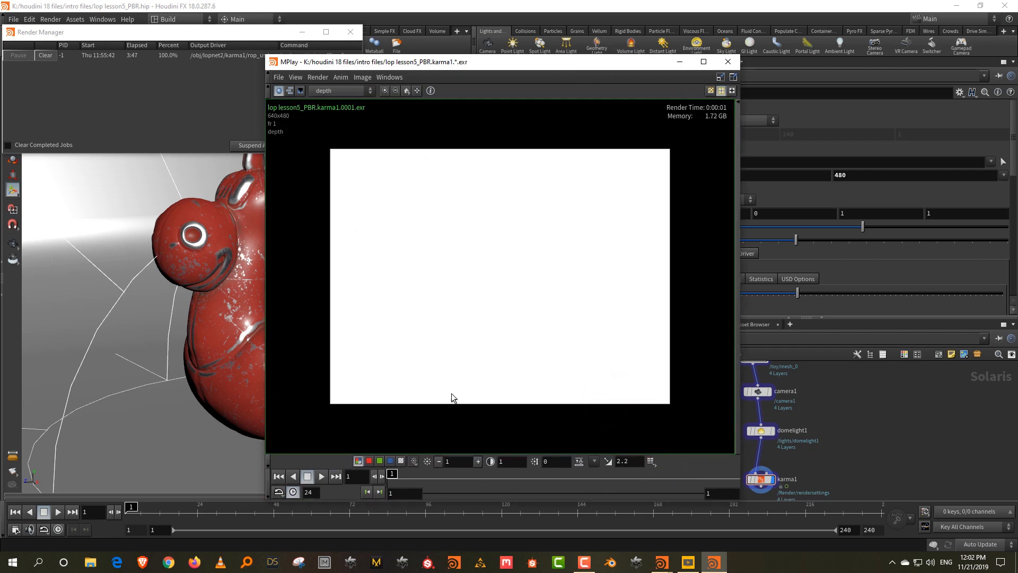
left_click(578, 461)
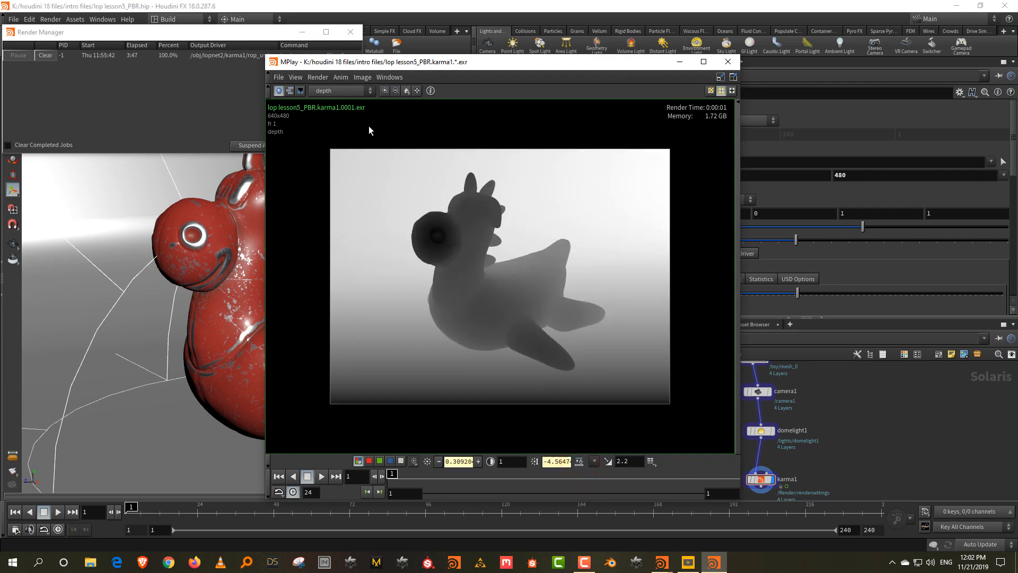
Examine the diffuse, glossyreflection and indirectdiffuse planes of the rendered EXR and return to the C plane
left_click(354, 92)
left_click(348, 122)
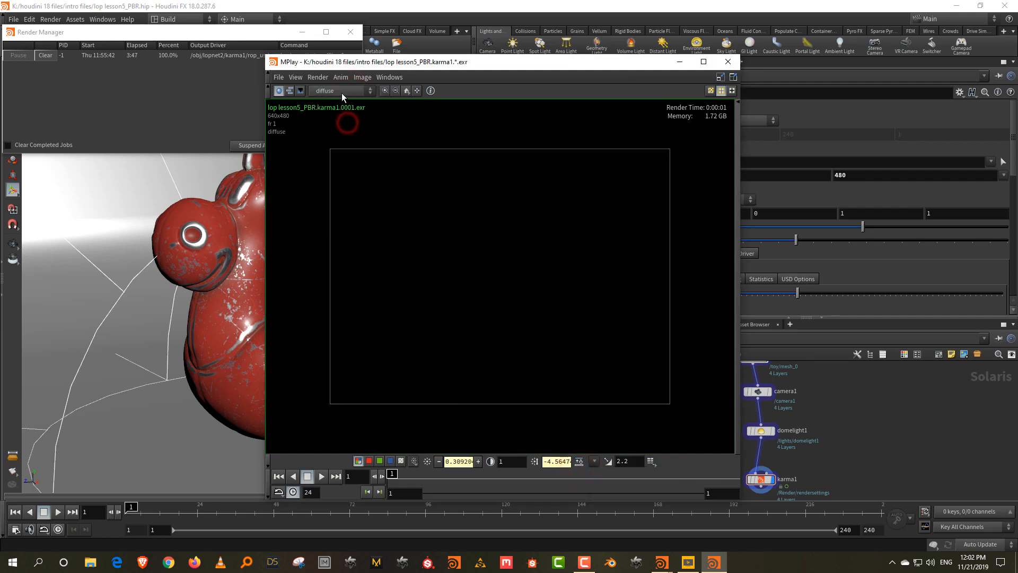
left_click(342, 94)
left_click(342, 132)
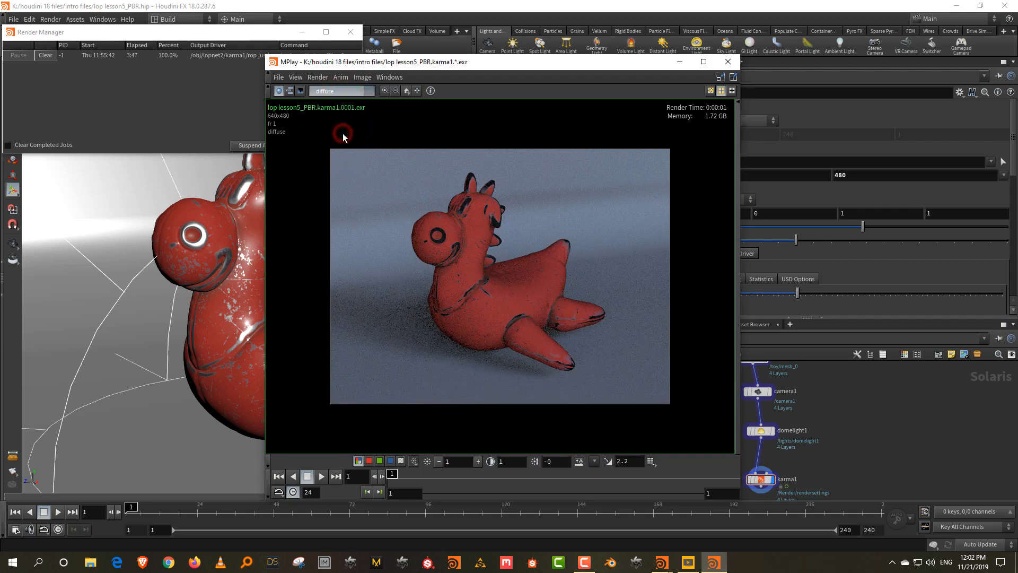
left_click(342, 94)
left_click(341, 139)
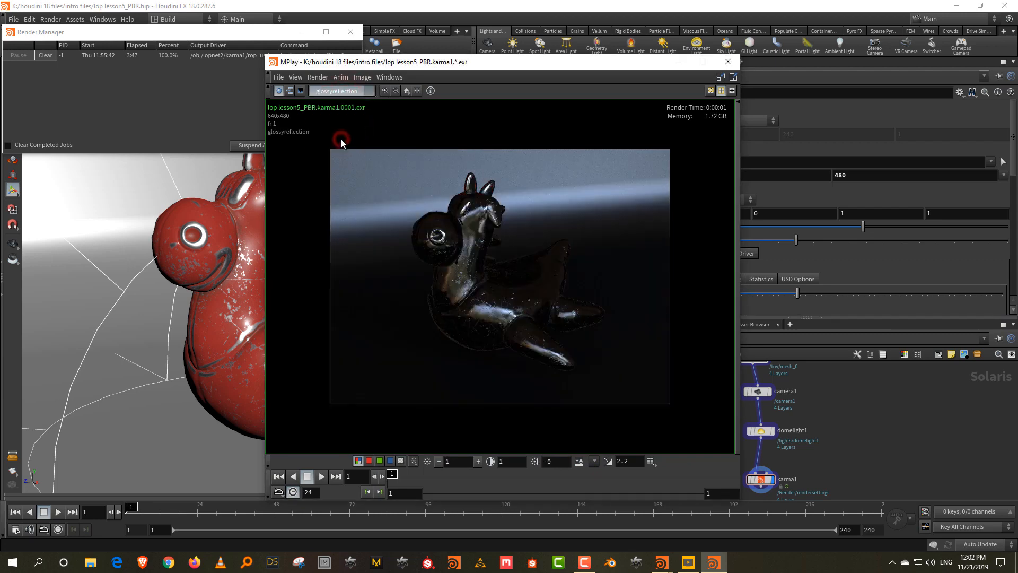
left_click(342, 92)
left_click(341, 154)
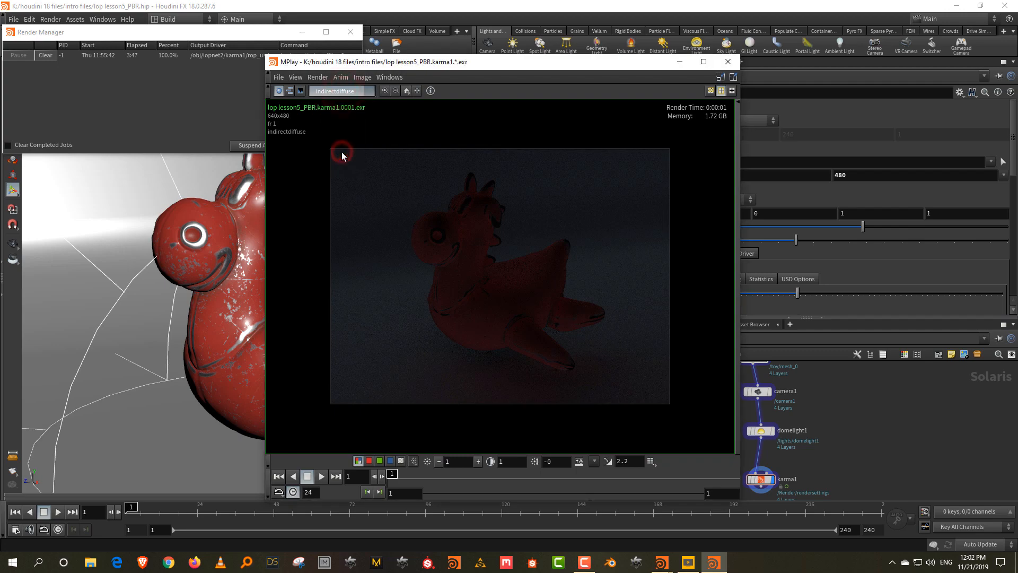
left_click(344, 92)
left_click(345, 103)
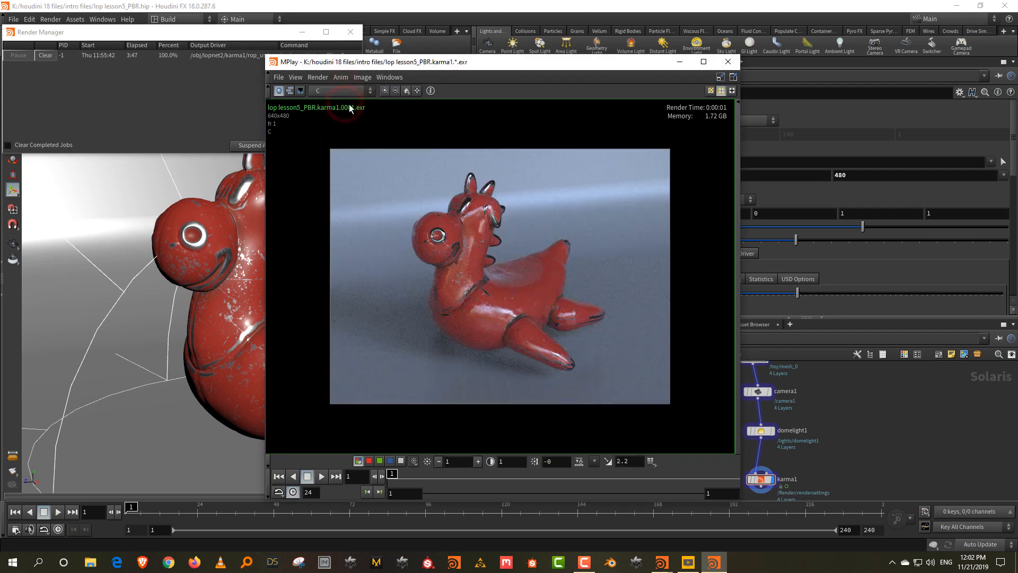
Put away the MPlay and Render Manager windows and enlarge the lopnet2 network editor
left_click(678, 62)
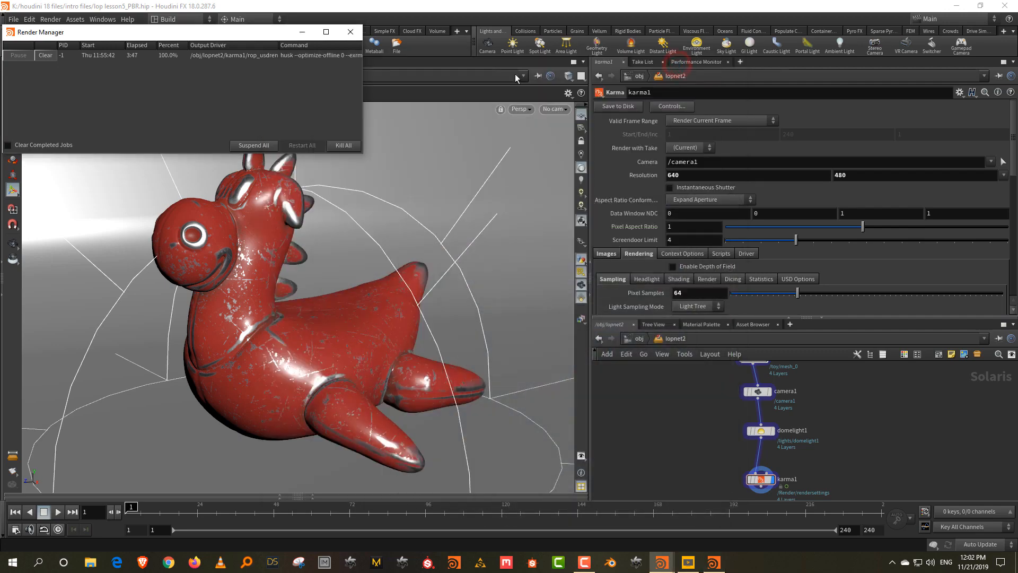
left_click(350, 32)
left_click_drag(724, 317, 725, 223)
left_click(866, 362)
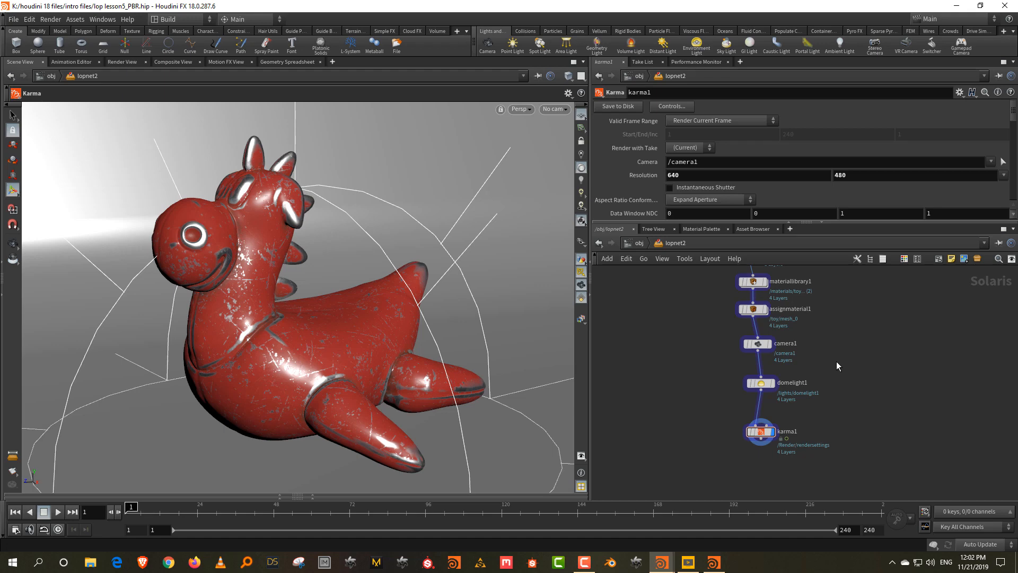
left_click(661, 561)
Open a new floating panel as a Scene View and make it follow the lopnet2 network
left_click(96, 19)
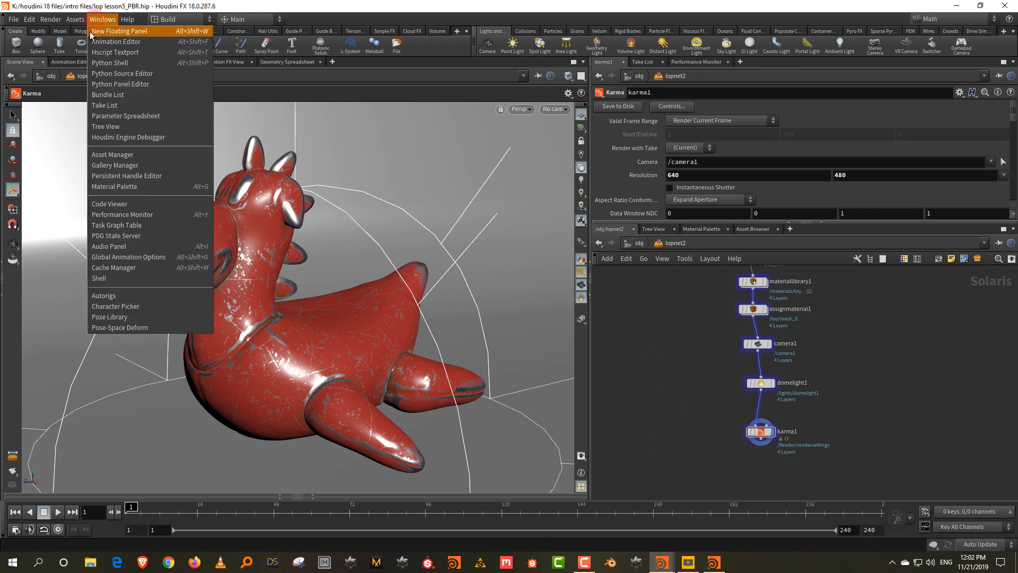
left_click(109, 30)
left_click(36, 21)
mouse_move(47, 118)
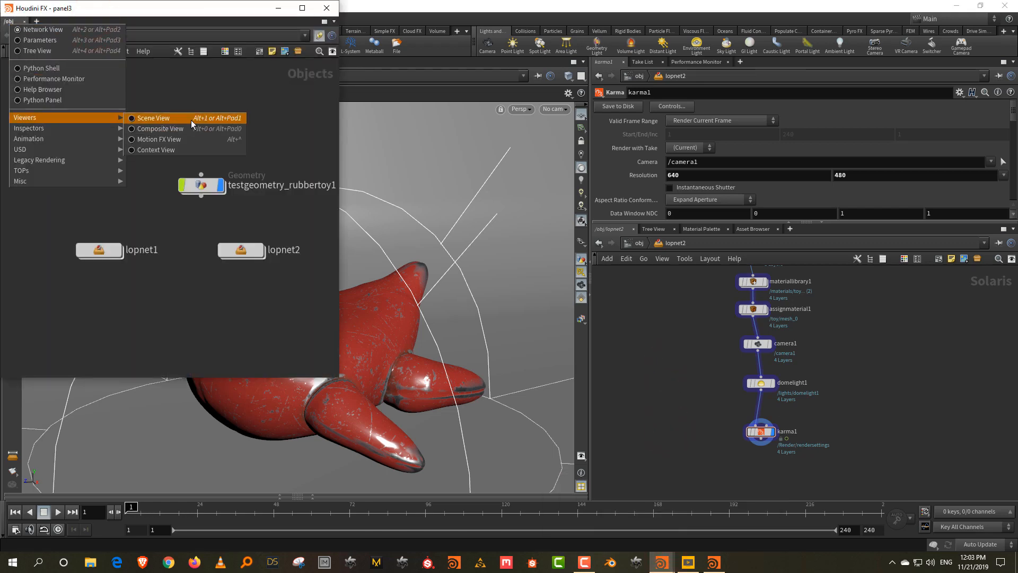
left_click(191, 119)
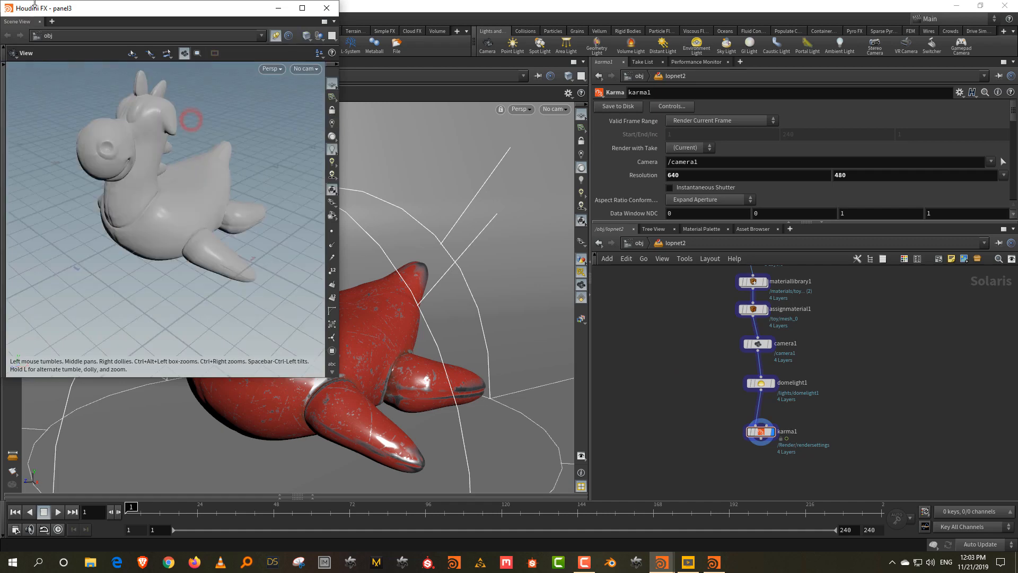
left_click(278, 36)
Look through /camera1 in the floating view, previewing it in Karma (Beta) and returning it to Houdini GL
left_click(288, 69)
left_click(242, 68)
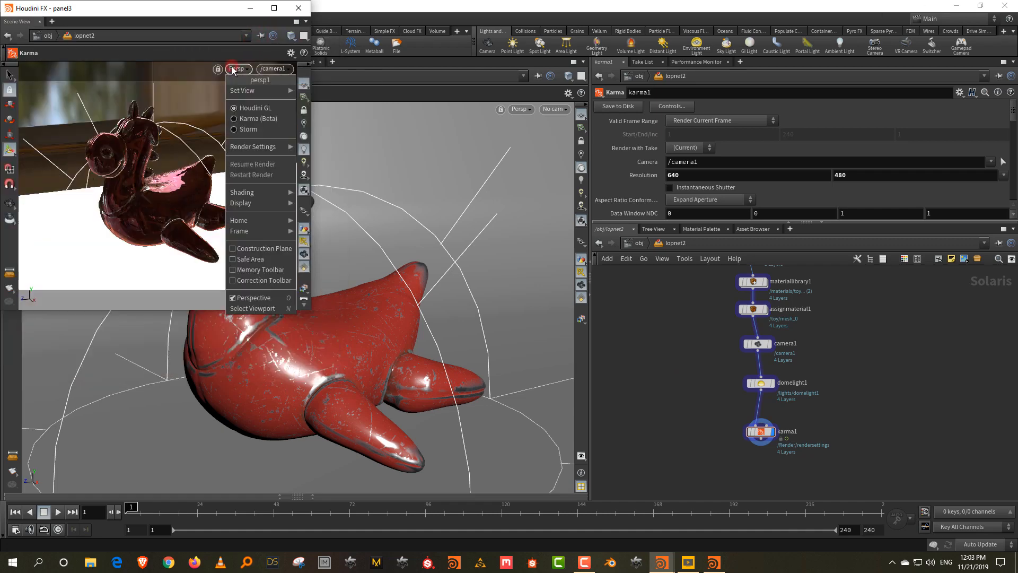
left_click(255, 117)
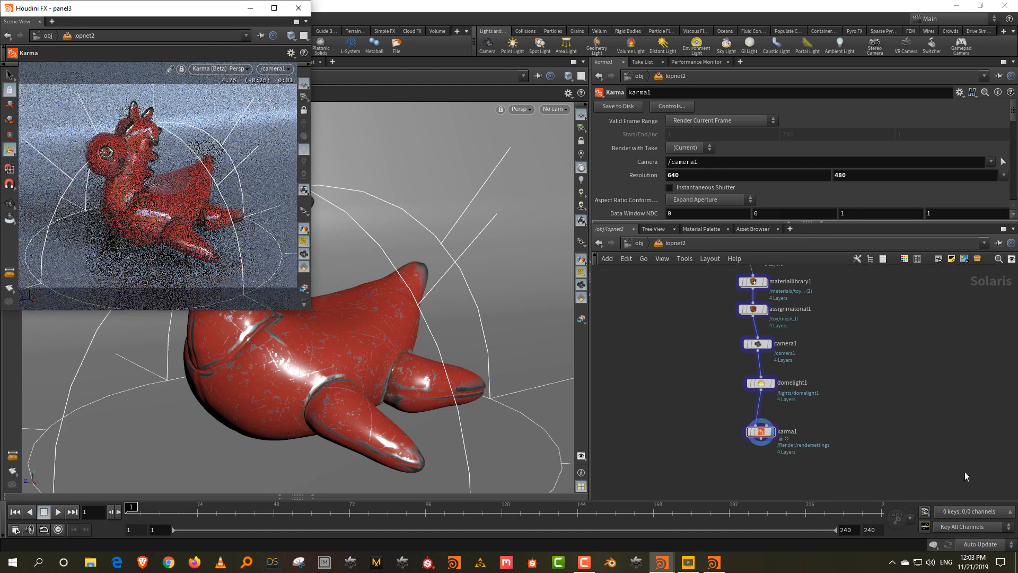
left_click(911, 426)
left_click(236, 69)
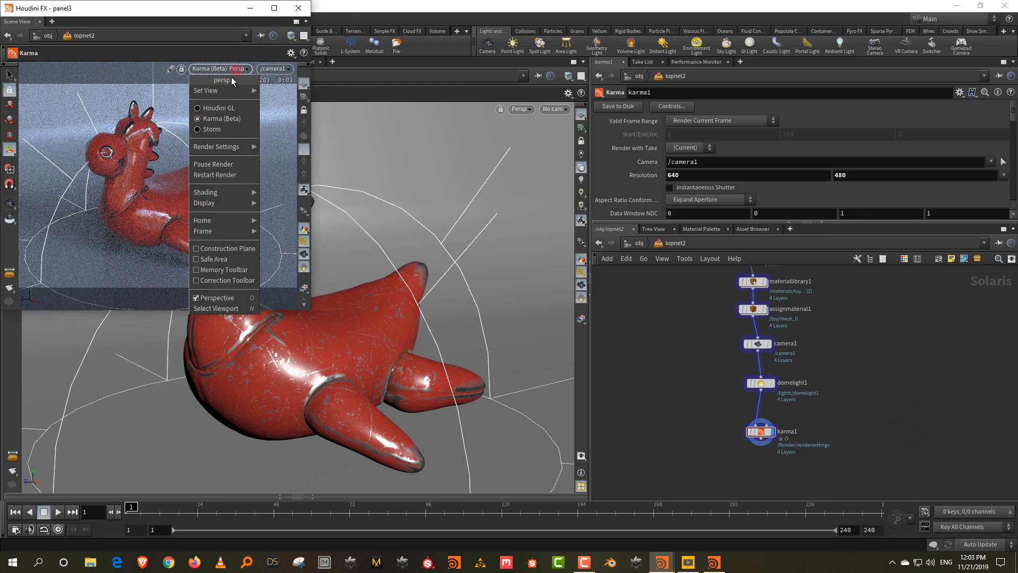
left_click(222, 107)
Duplicate the domelight1 node and place the copy beside the main chain
left_click_drag(814, 363, 722, 400)
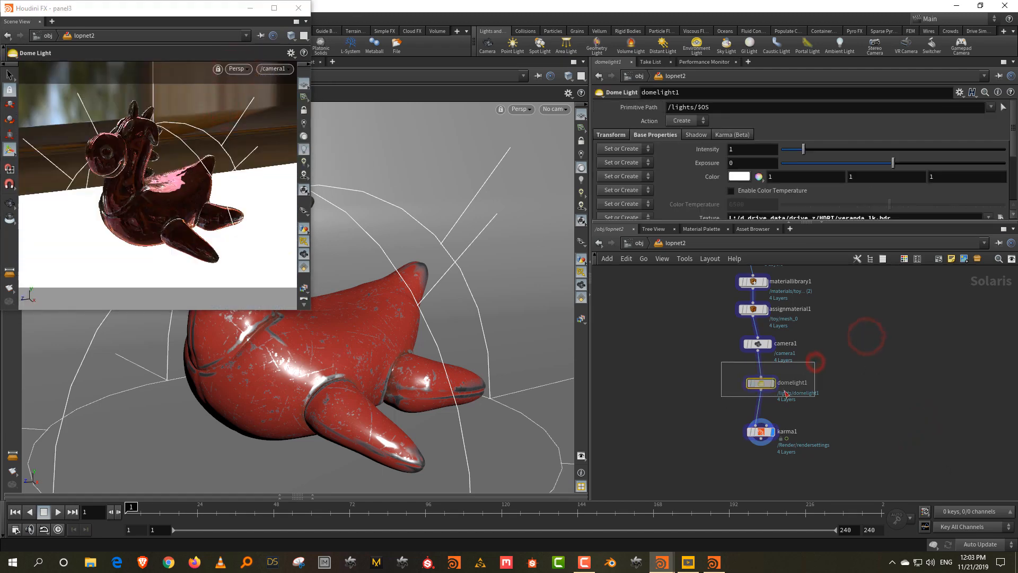
key("ctrl+c")
key("ctrl+v")
left_click_drag(874, 365, 896, 399)
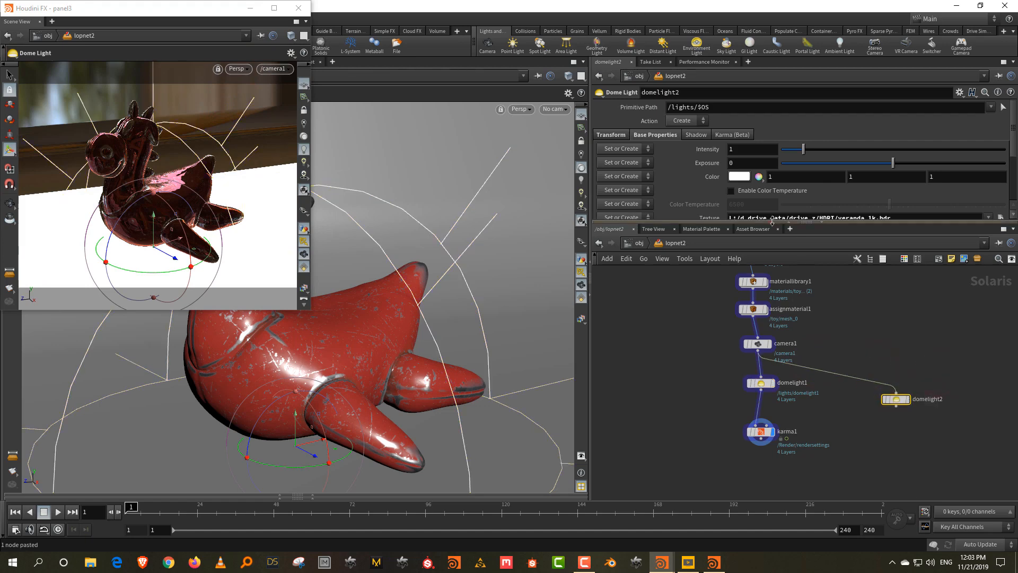
Set the domelight2 texture to L:/d drive data/drive_z/HDRI/Volume_3.hdr
left_click_drag(773, 222, 772, 278)
left_click(988, 218)
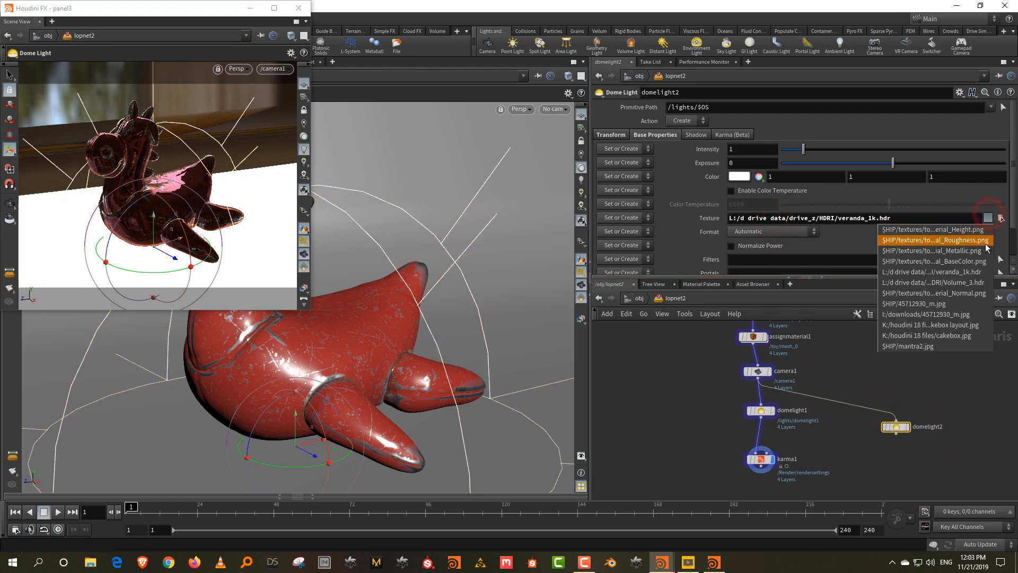
left_click(982, 283)
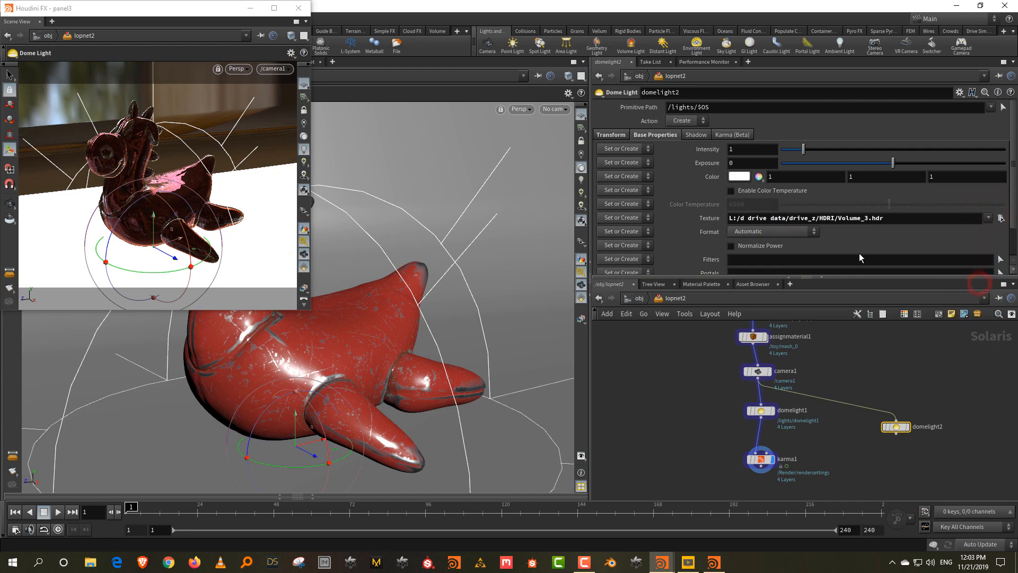
Add a Switch node below domelight2 and detach domelight1 from the chain between camera1 and karma1
left_click(837, 444)
key("Tab")
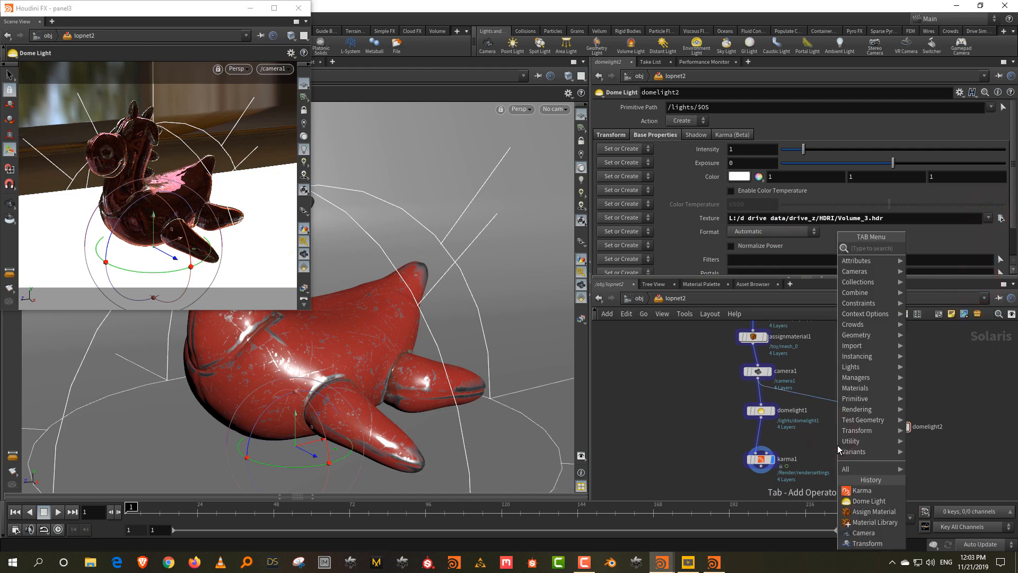
type("swit")
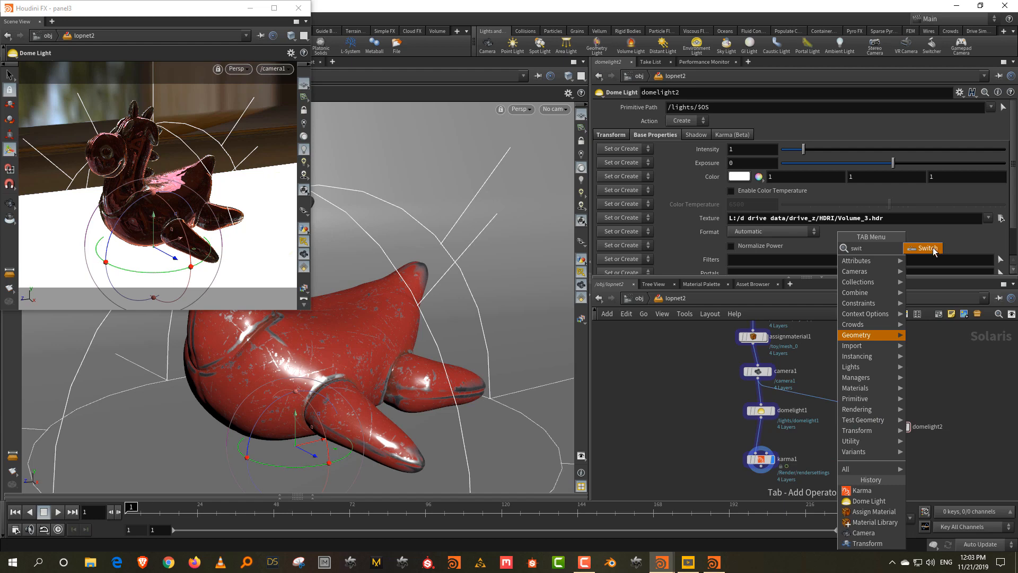
left_click(925, 248)
left_click(840, 444)
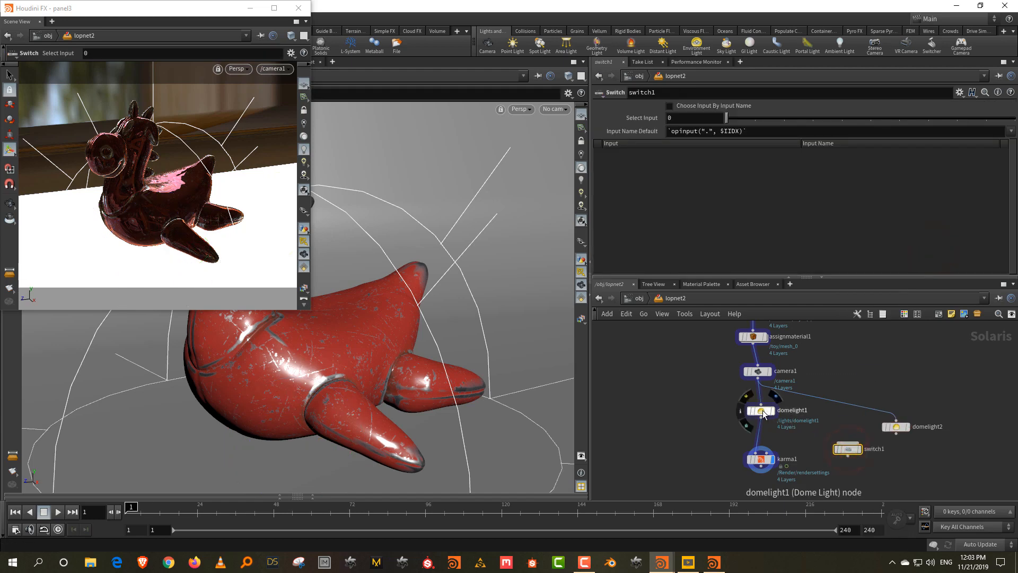
left_click_drag(763, 409, 862, 378)
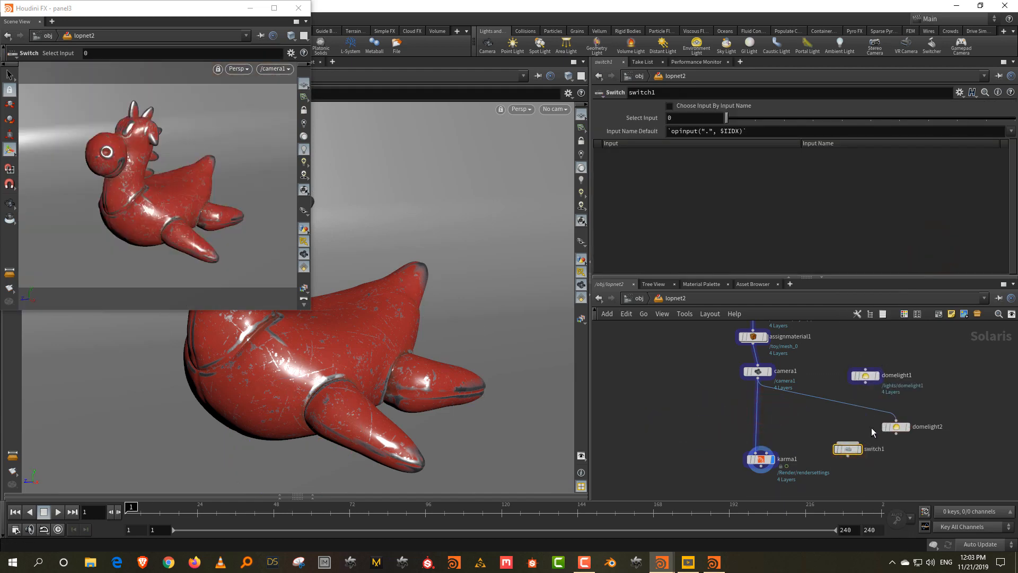
Insert a Merge node into the chain between camera1 and karma1
key("Tab")
type("mer")
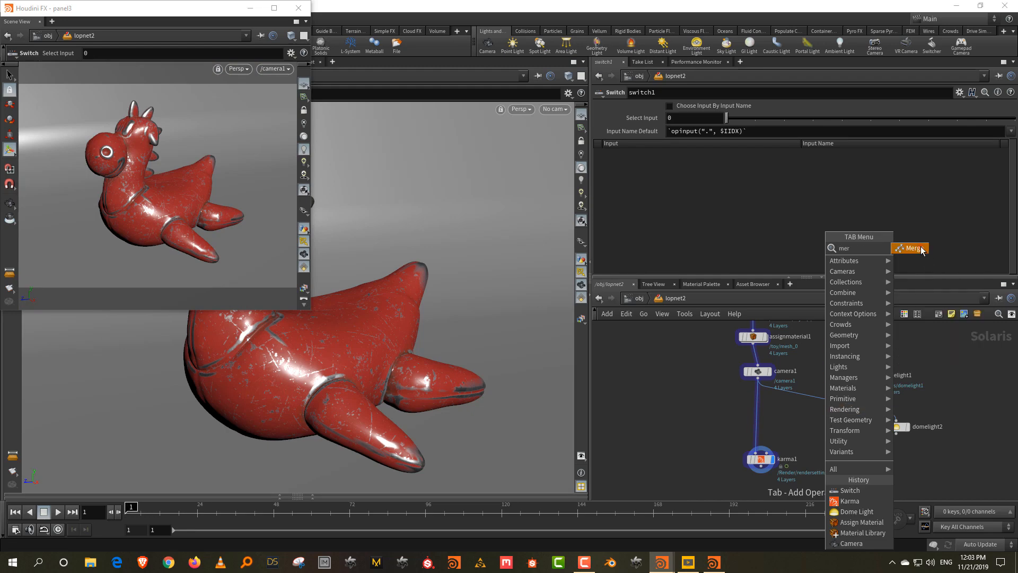
left_click(921, 248)
left_click(757, 424)
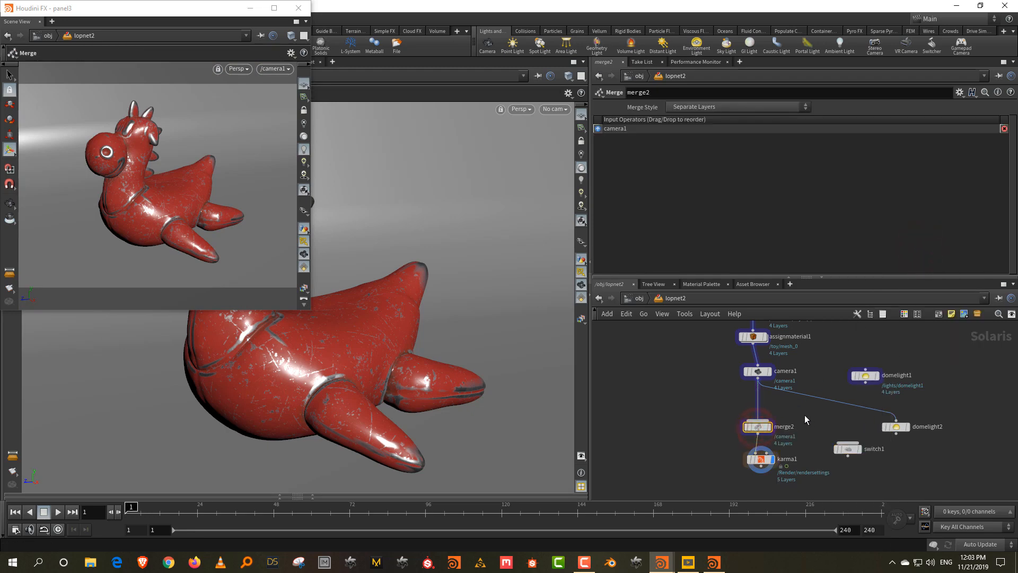
Detach domelight2 from camera1, feed domelight2 and domelight1 into switch1 in that order, and connect the switch to merge2
key("y")
mouse_move(798, 419)
left_mouse_down()
mouse_move(812, 362)
mouse_move(928, 374)
left_mouse_up()
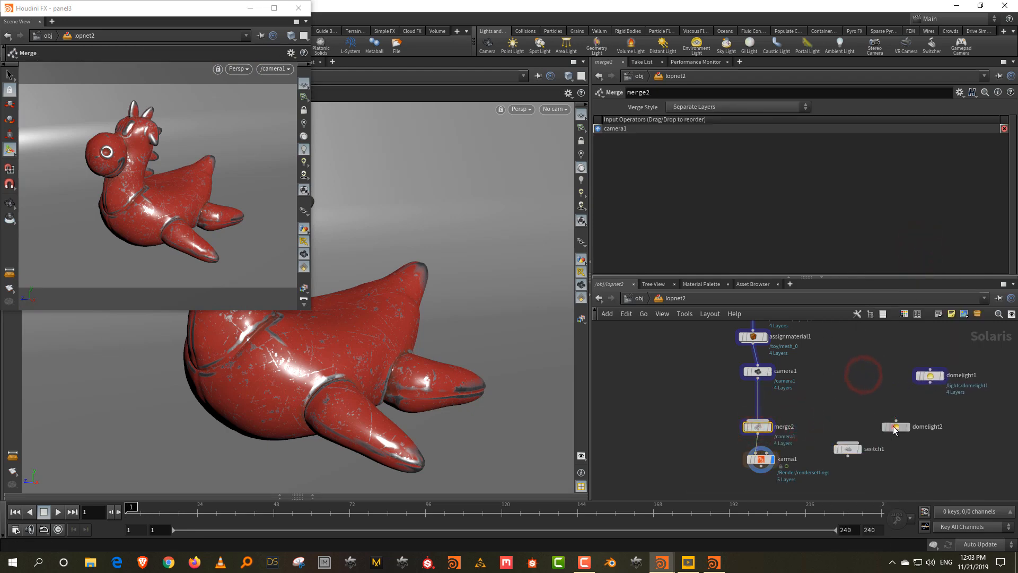
left_click_drag(893, 429, 858, 371)
left_click_drag(847, 448, 895, 412)
left_click_drag(858, 377, 770, 428)
Render the floating camera view in Karma (Beta) and compare the lighting from switch1's inputs 1 and 0
left_click(760, 459)
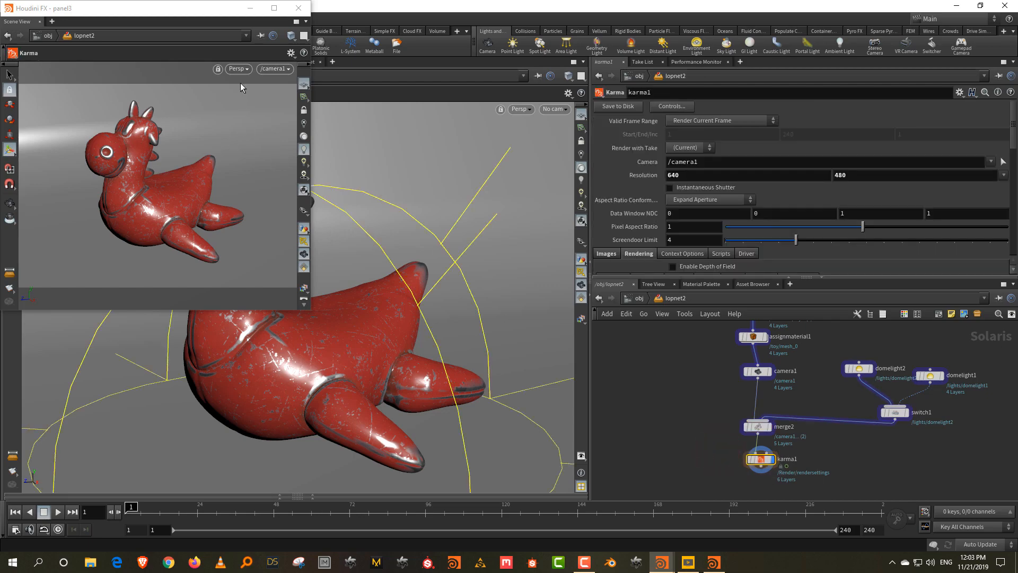
left_click(238, 69)
left_click(245, 112)
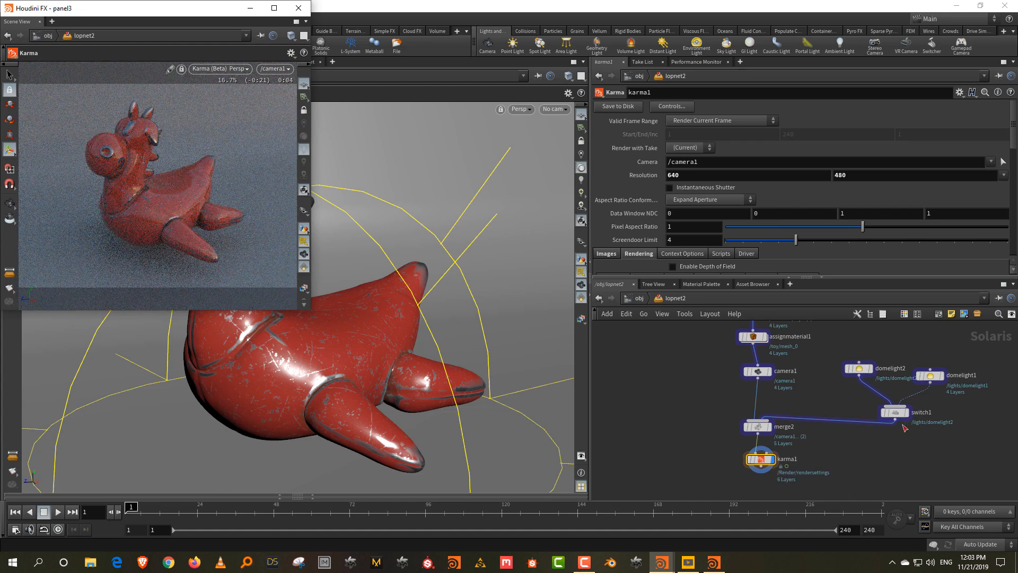
mouse_move(888, 408)
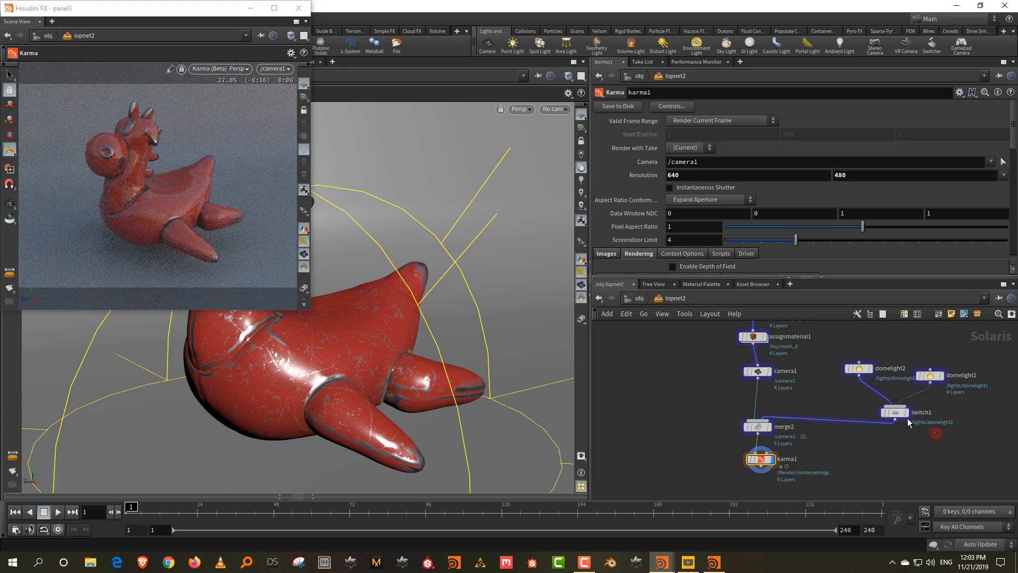
left_click(895, 412)
left_click(754, 118)
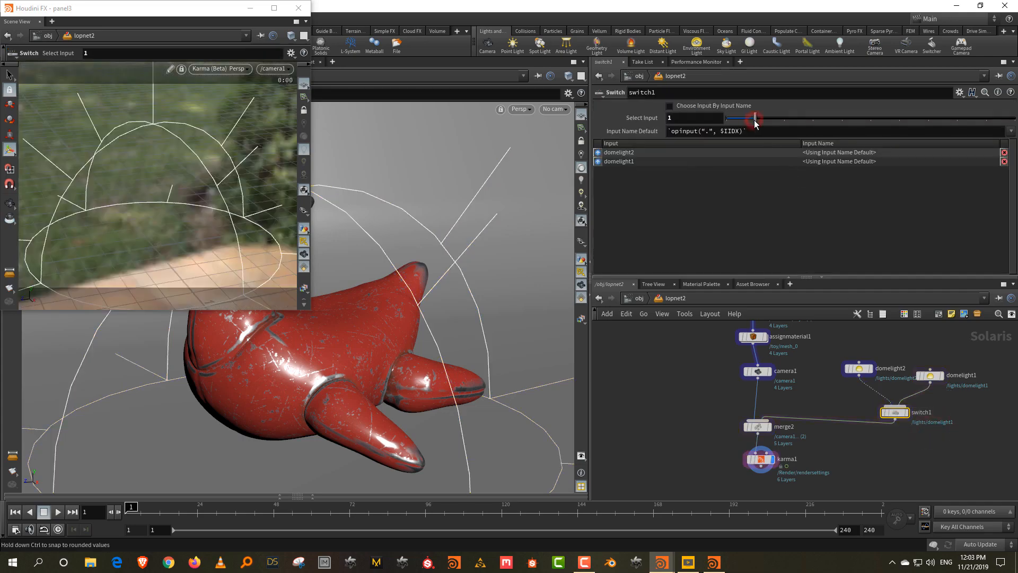
left_click(729, 119)
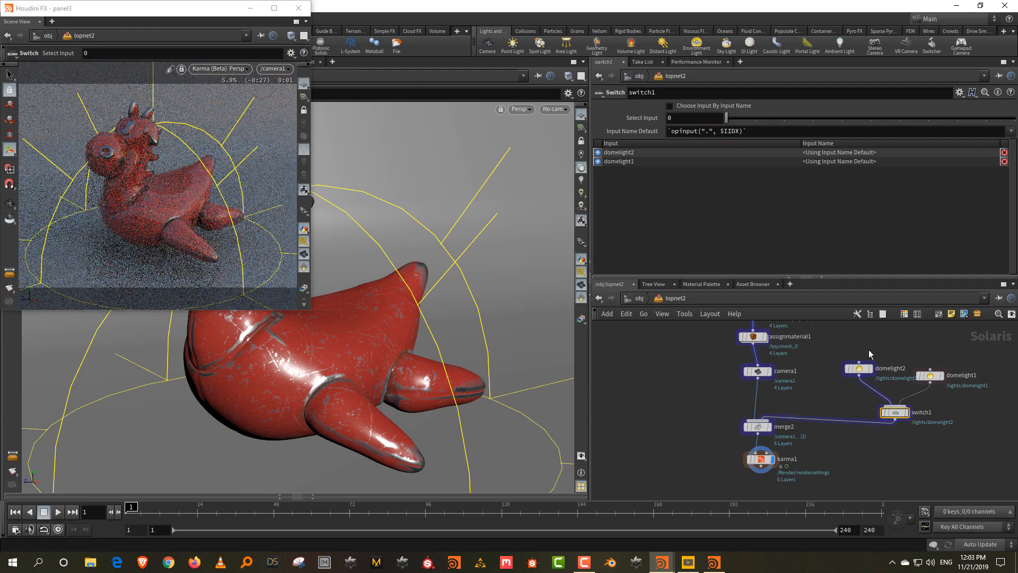
Rotate domelight2 around the toy and set its exposure to 1.28
left_click(858, 368)
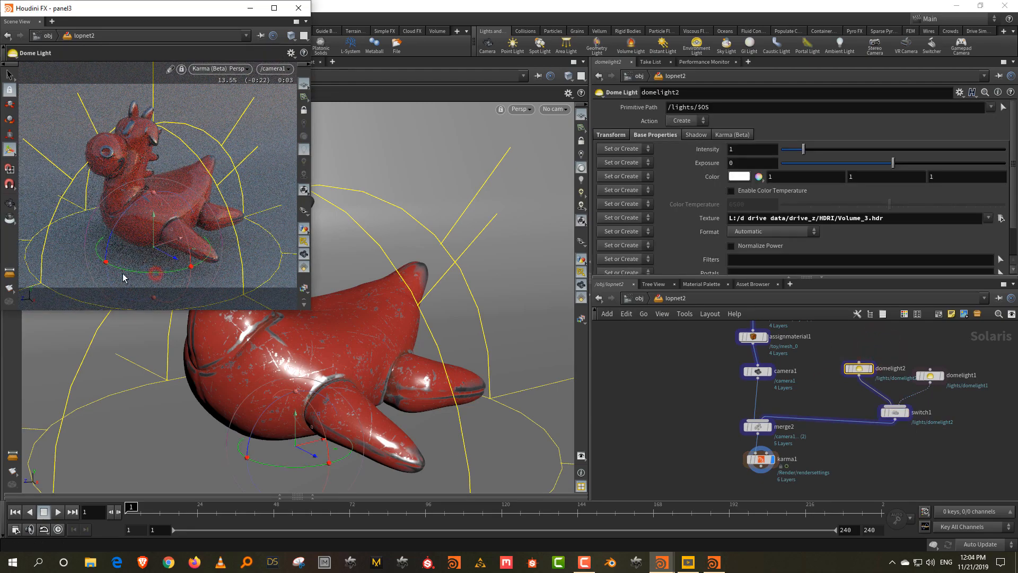
left_click_drag(155, 276, 58, 268)
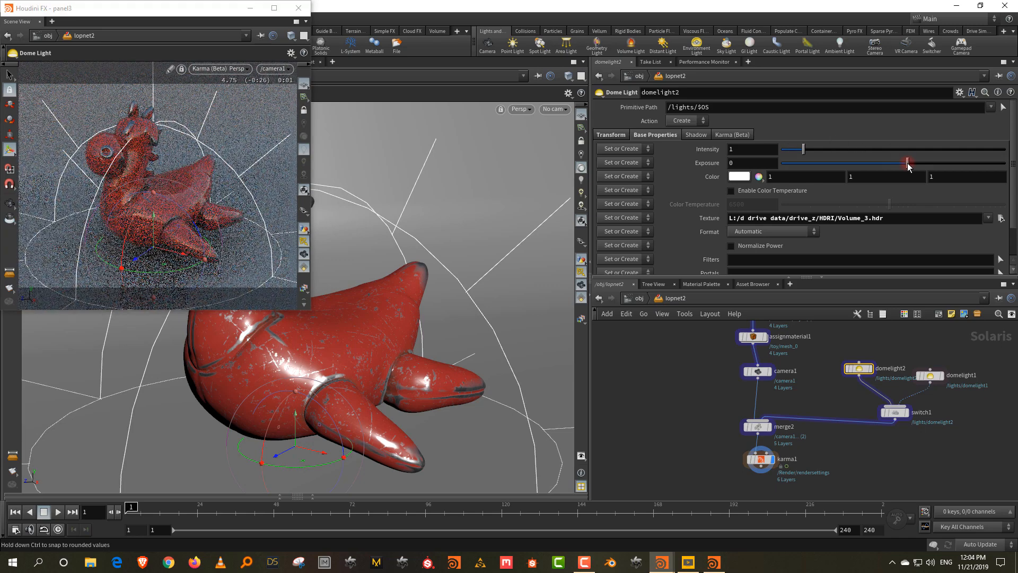
left_click(908, 163)
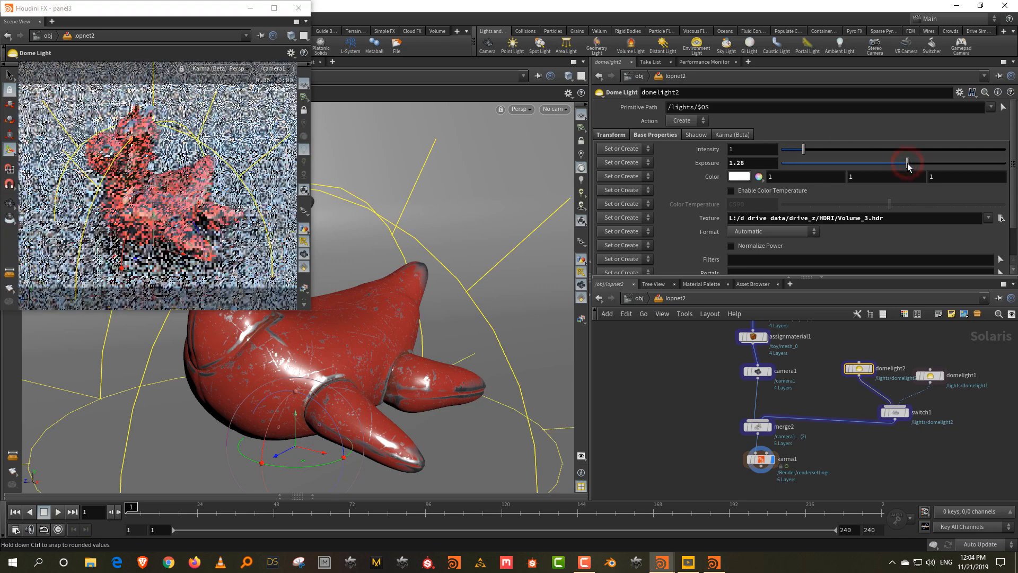
left_click(947, 449)
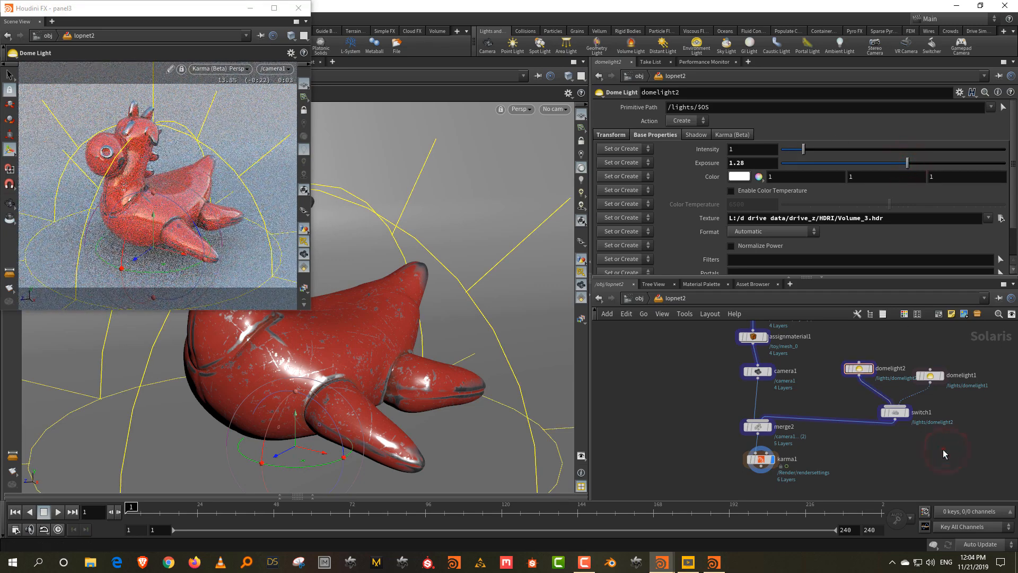
Set switch1's Select Input to 1, enlarge the network area, and return the floating view to Houdini GL
left_click_drag(837, 393, 949, 432)
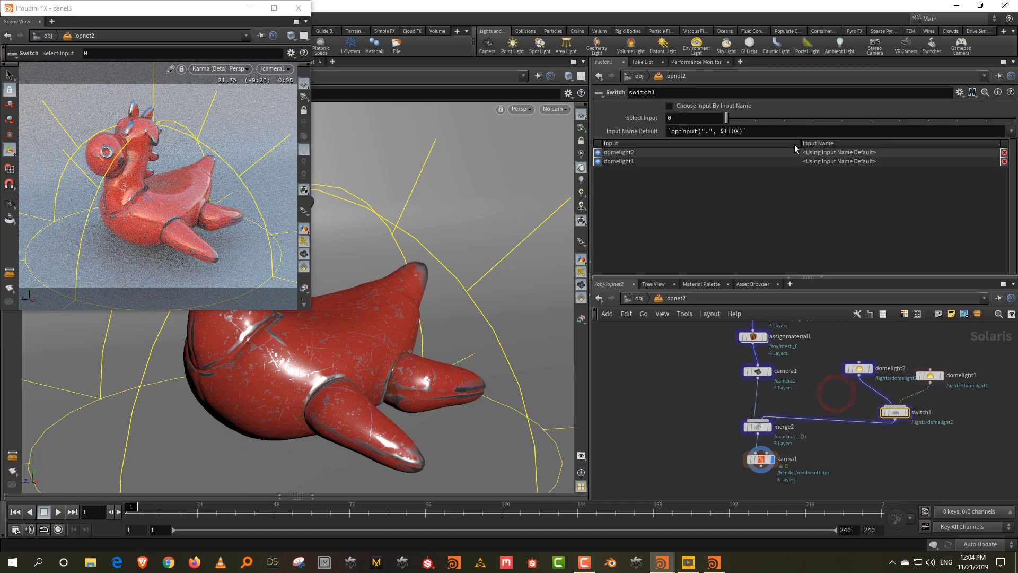
left_click(755, 120)
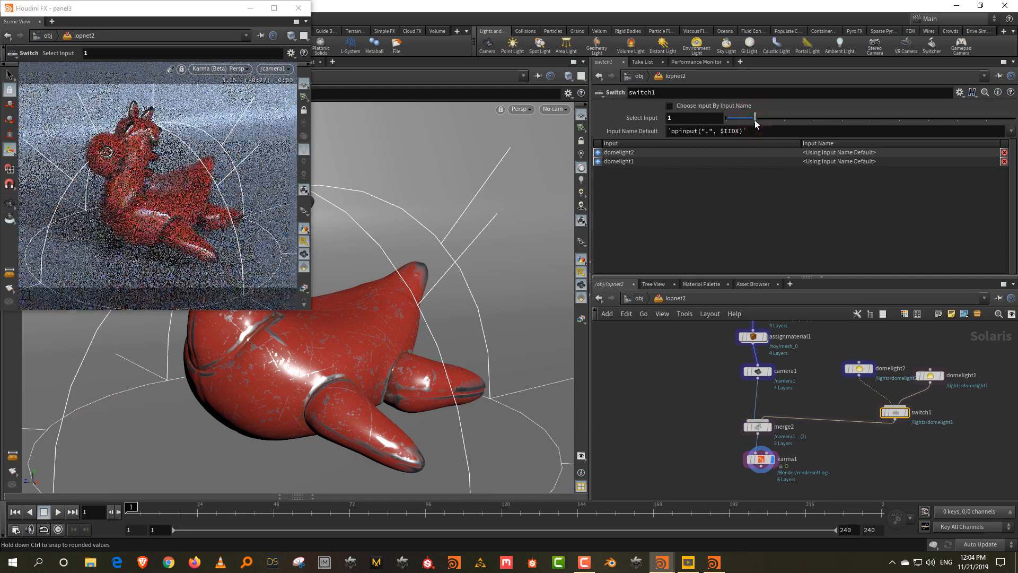
left_click_drag(837, 283, 848, 240)
left_click(218, 69)
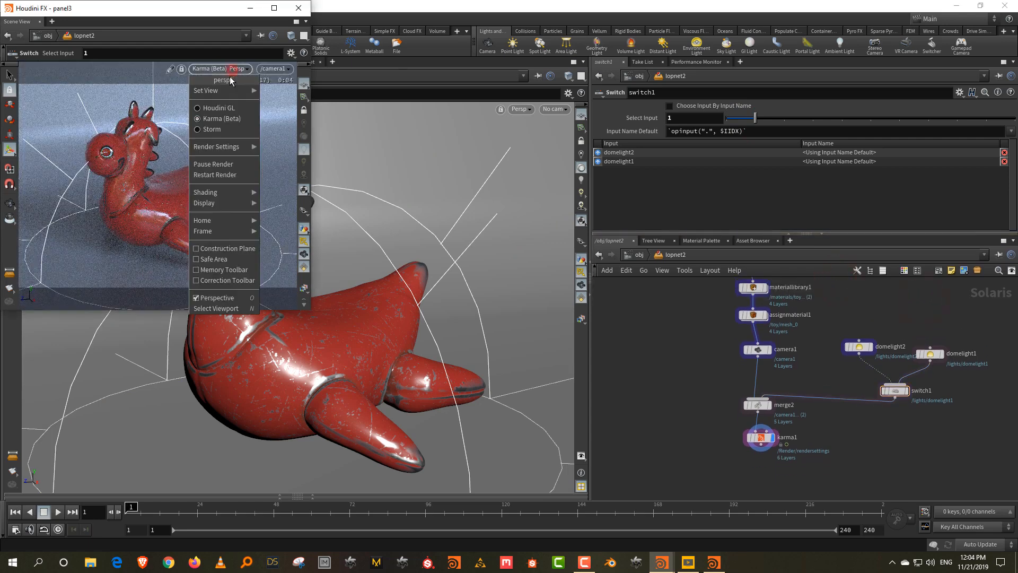
left_click(227, 108)
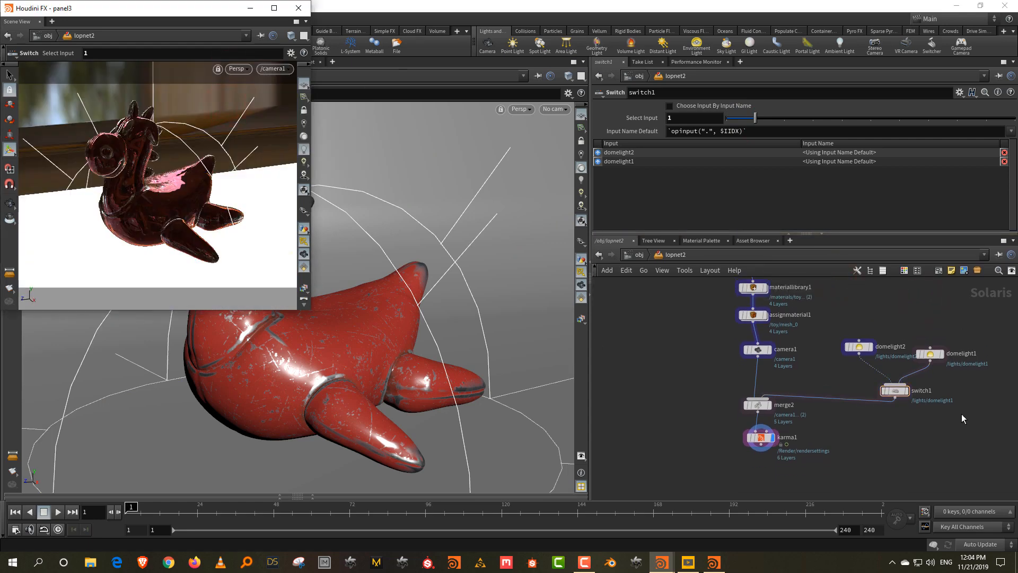
Add a Light node beside domelight1 and connect it as the third input of switch1
middle_click_drag(961, 413, 877, 414)
key("Tab")
type("li")
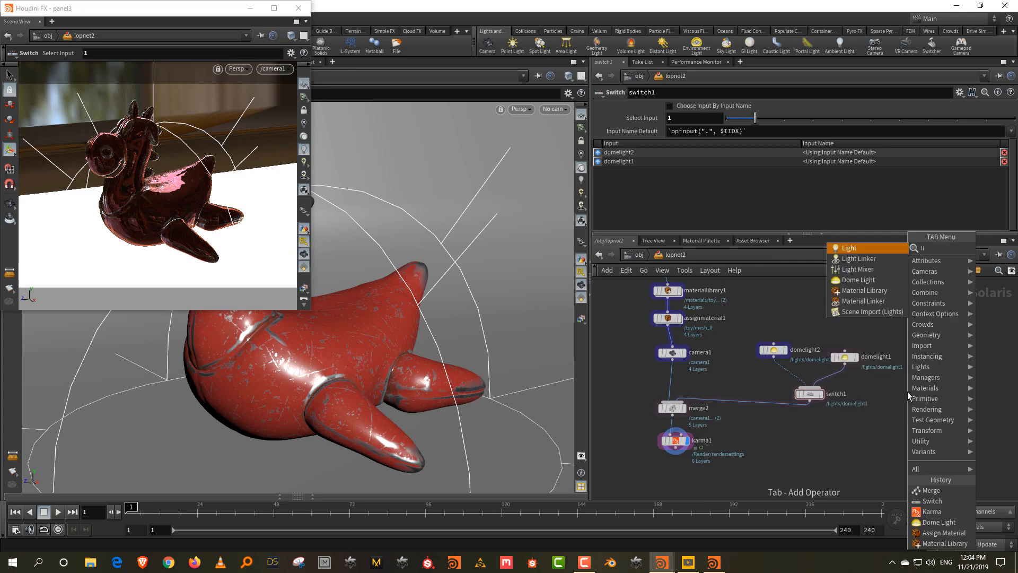
left_click(870, 251)
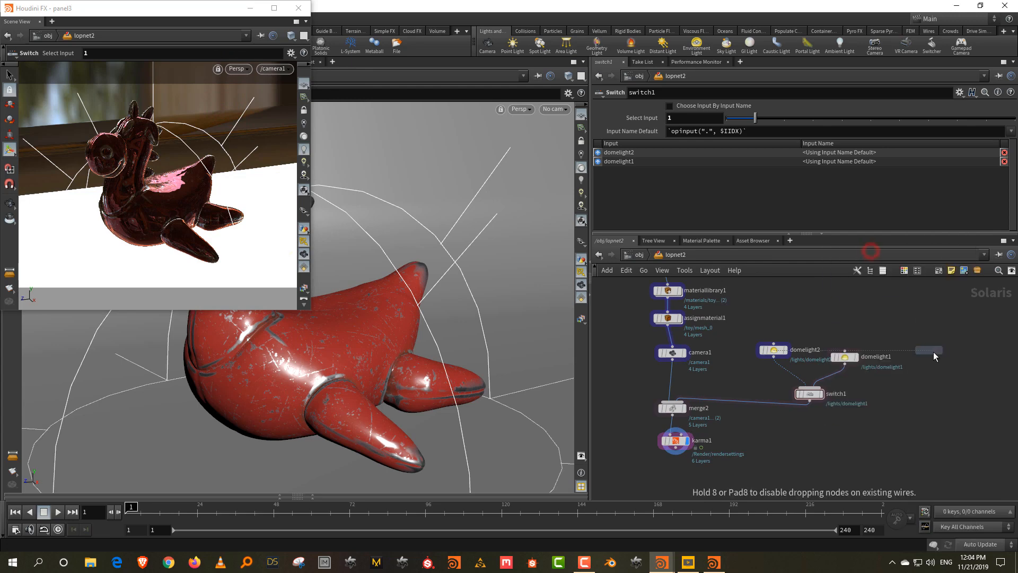
left_click(933, 352)
left_click(891, 419)
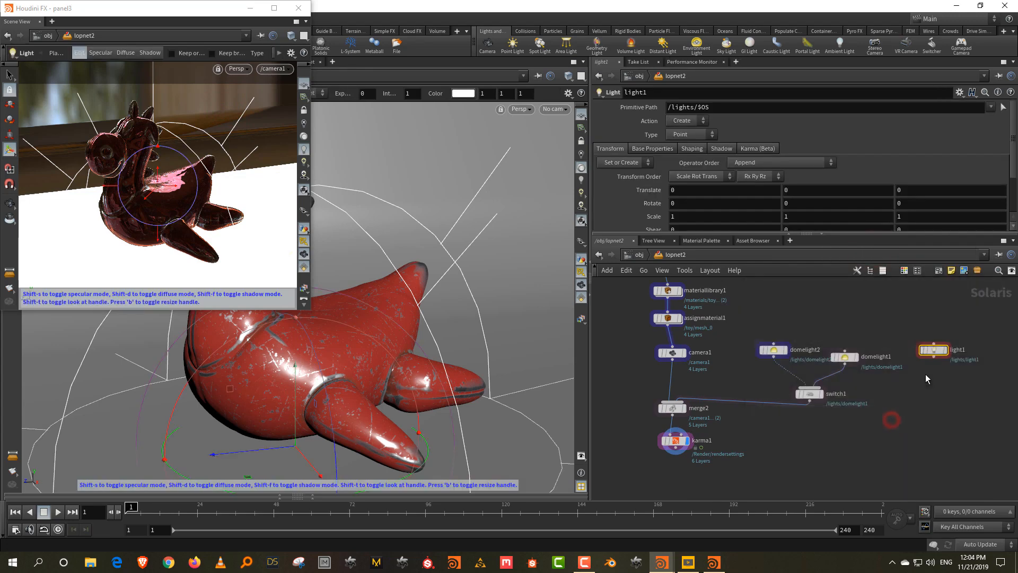
left_click_drag(934, 357, 812, 387)
Set switch1's Select Input to 2 so that light1 lights the scene, dismissing the error dialog
left_click_drag(969, 325, 917, 378)
right_click_drag(400, 187, 396, 332, "alt")
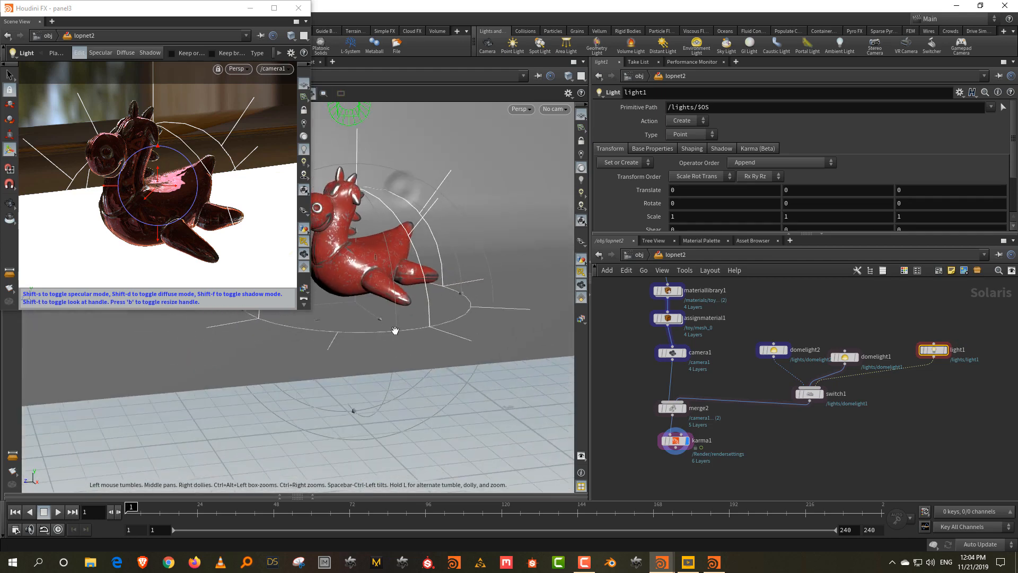
left_click_drag(396, 332, 372, 315, "alt")
left_click(809, 393)
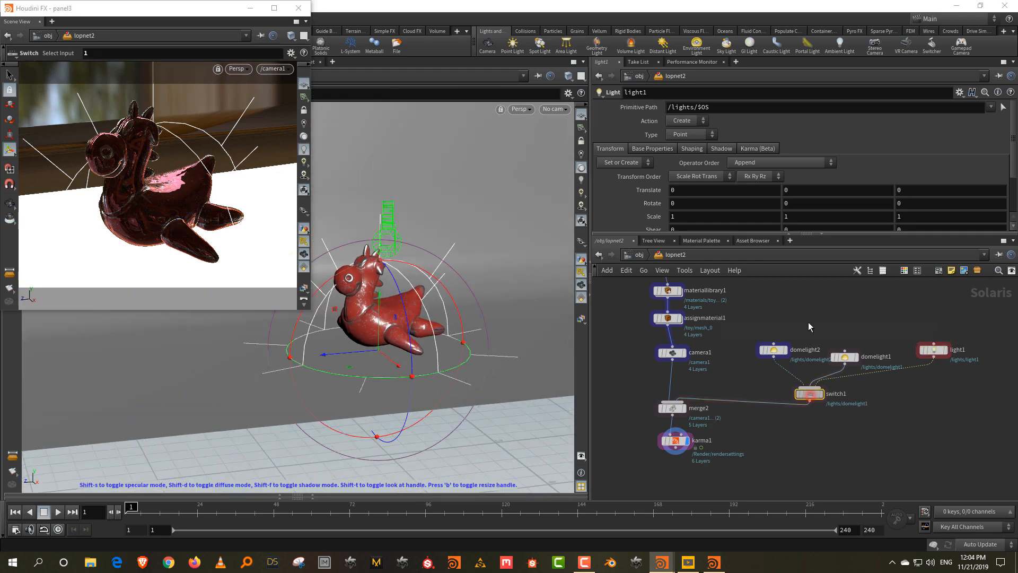
left_click(784, 118)
left_click(809, 459)
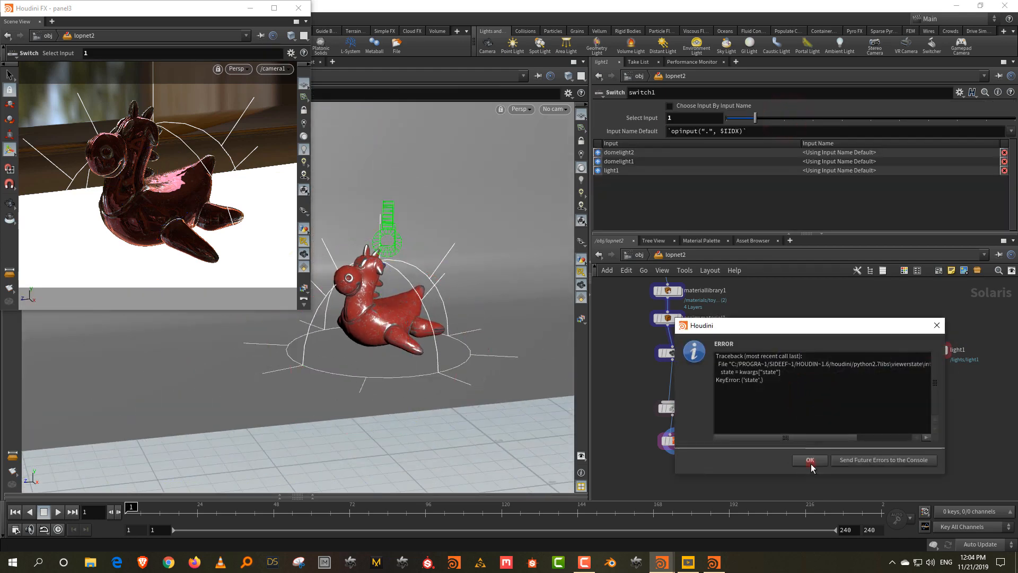
left_click(776, 118)
Raise light1 above the toy to about 2.06 in Y and change its type to Disk
left_click_drag(964, 318, 921, 370)
left_click(882, 439)
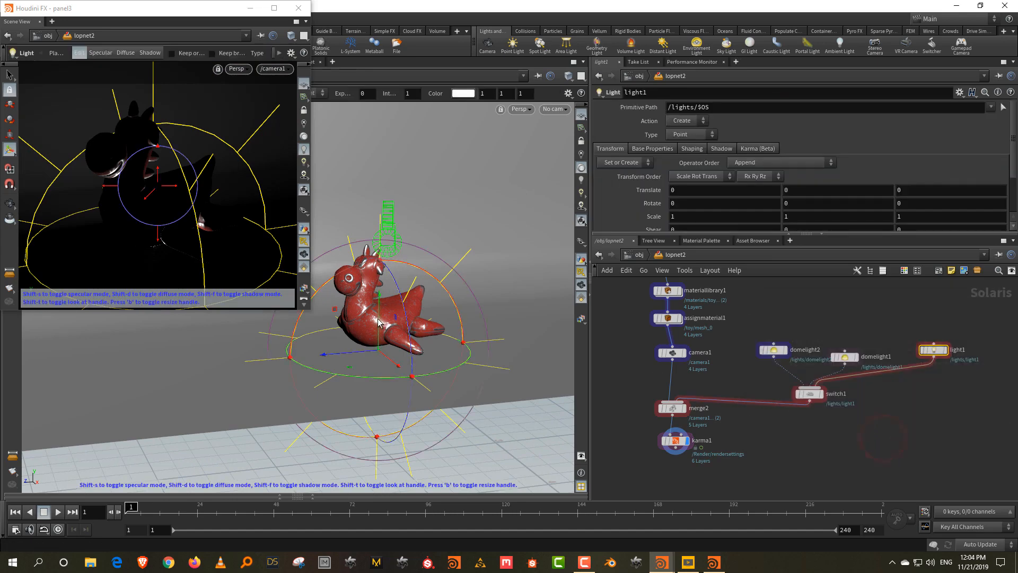
left_click_drag(384, 297, 395, 128)
left_click(684, 134)
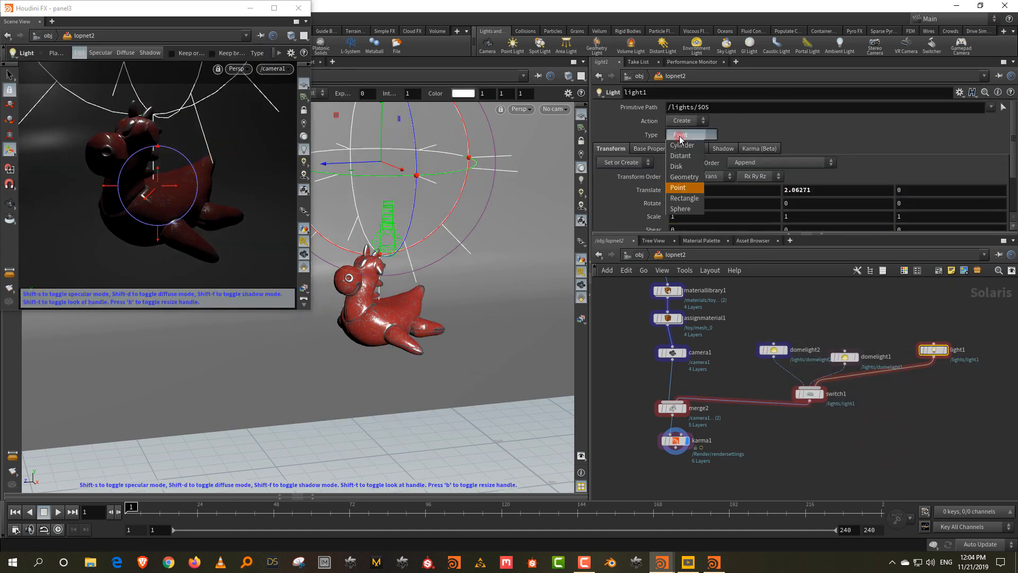
left_click(687, 168)
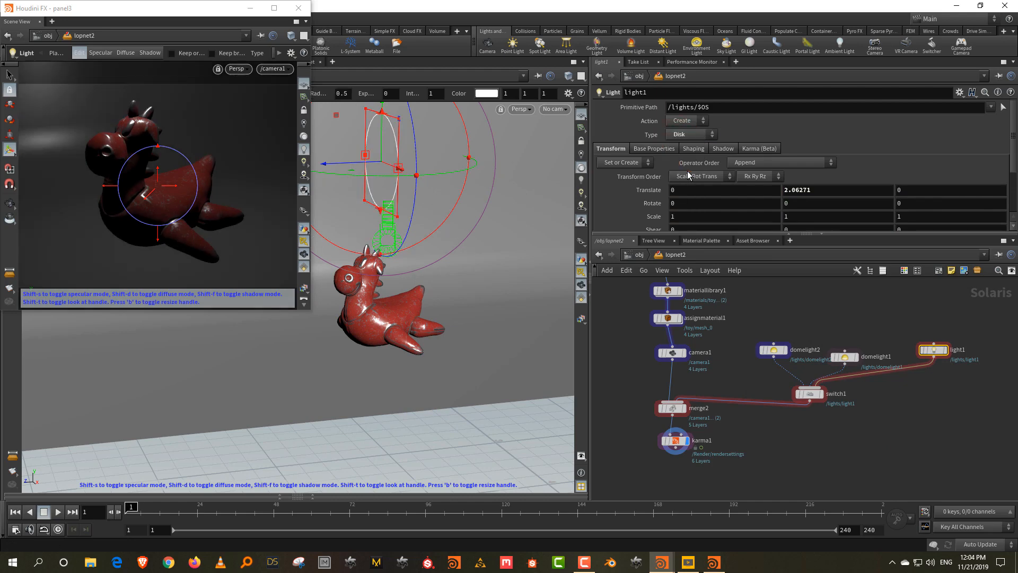
Tilt the disk light down toward the toy and set its intensity to 3.41
left_click(655, 149)
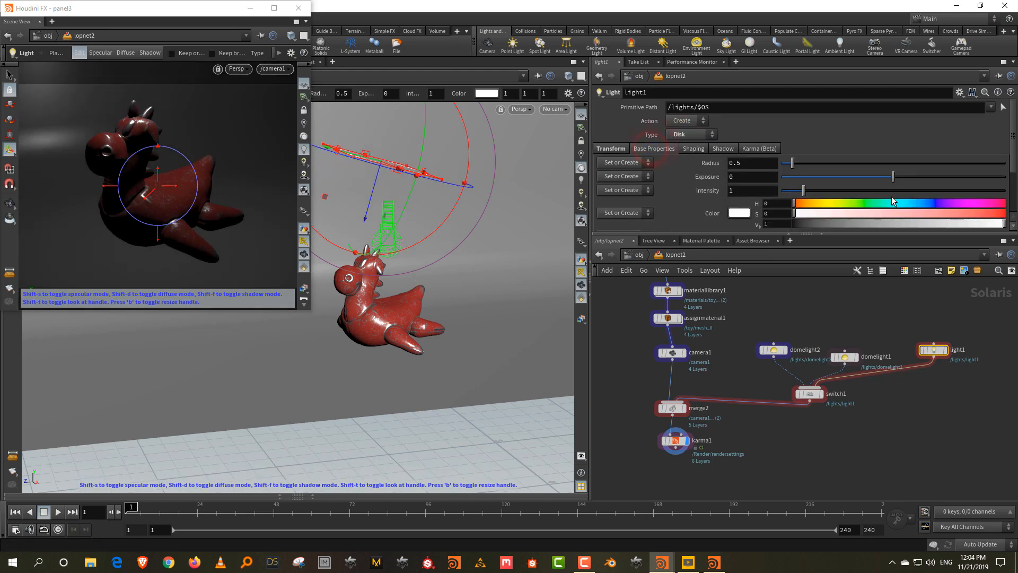
left_click(867, 190)
left_click_drag(868, 191, 857, 191)
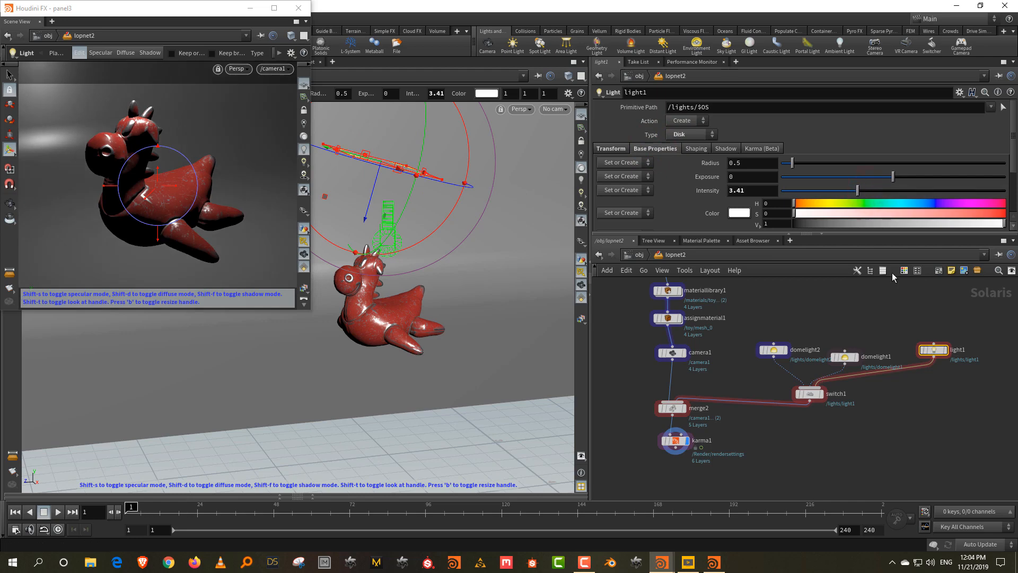
Move domelight1 higher in the network, duplicate it, and place the copy beside light1
left_click(843, 354)
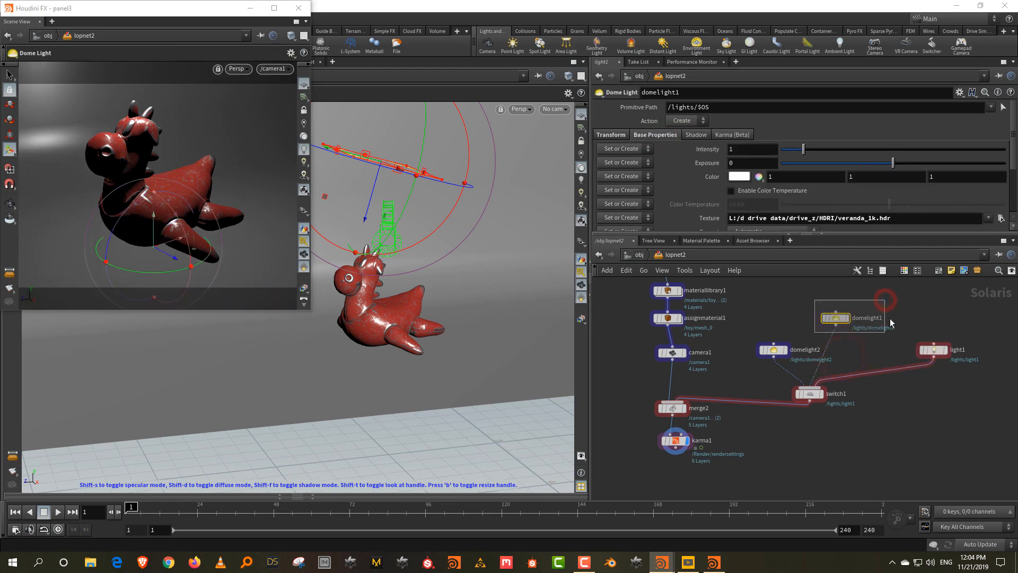
key("Return")
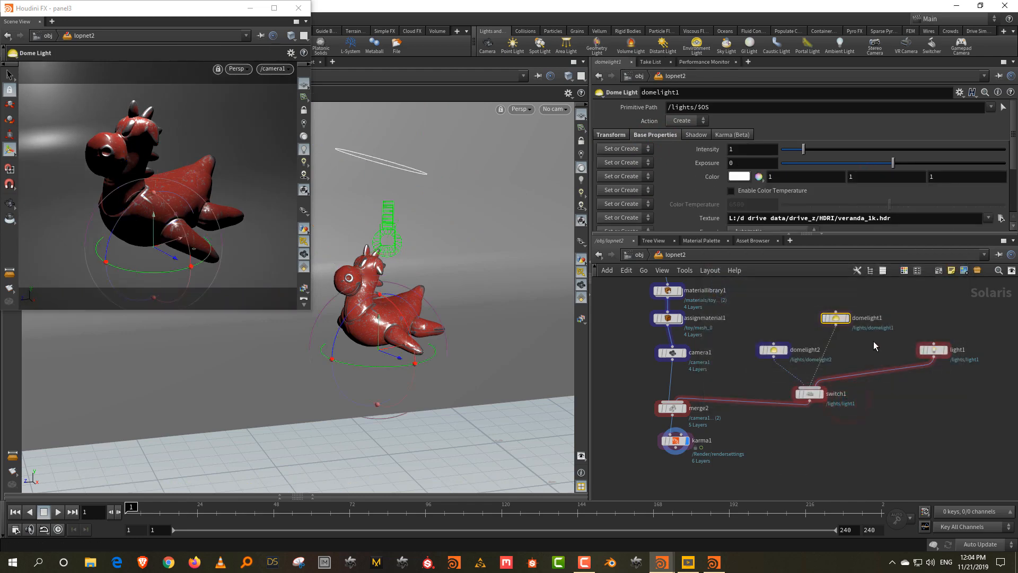
key("ctrl+v")
left_click_drag(873, 344, 926, 328)
left_click_drag(925, 370, 929, 380)
Add a Merge node combining light1 and domelight3, and use it as the third input of switch1
key("Tab")
left_click(913, 248)
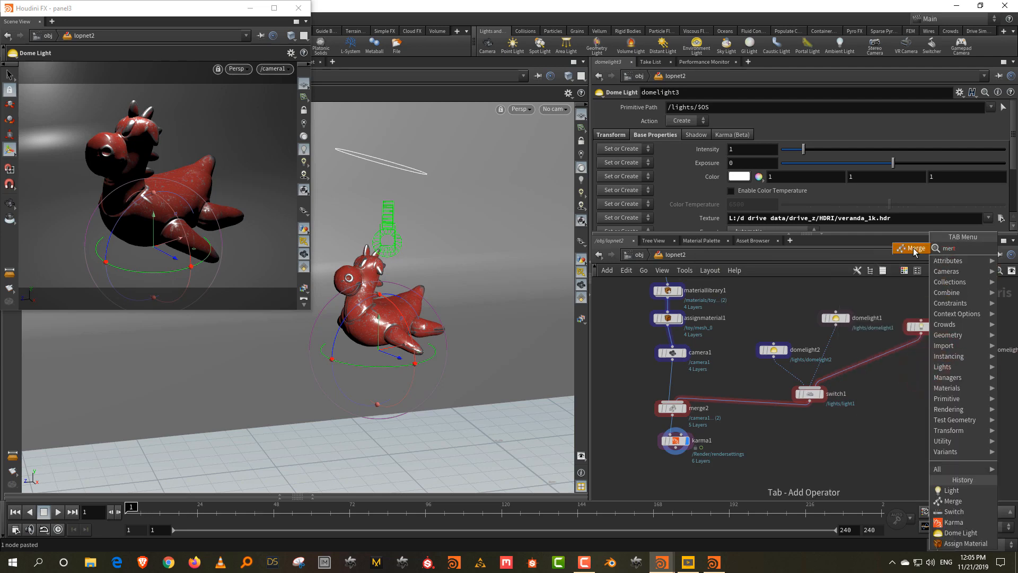
left_click(883, 353)
left_click_drag(883, 353, 941, 380)
left_click(941, 381)
Switch the floating camera view to the Karma (Beta) renderer to preview the merged lights
middle_click_drag(866, 435, 892, 402)
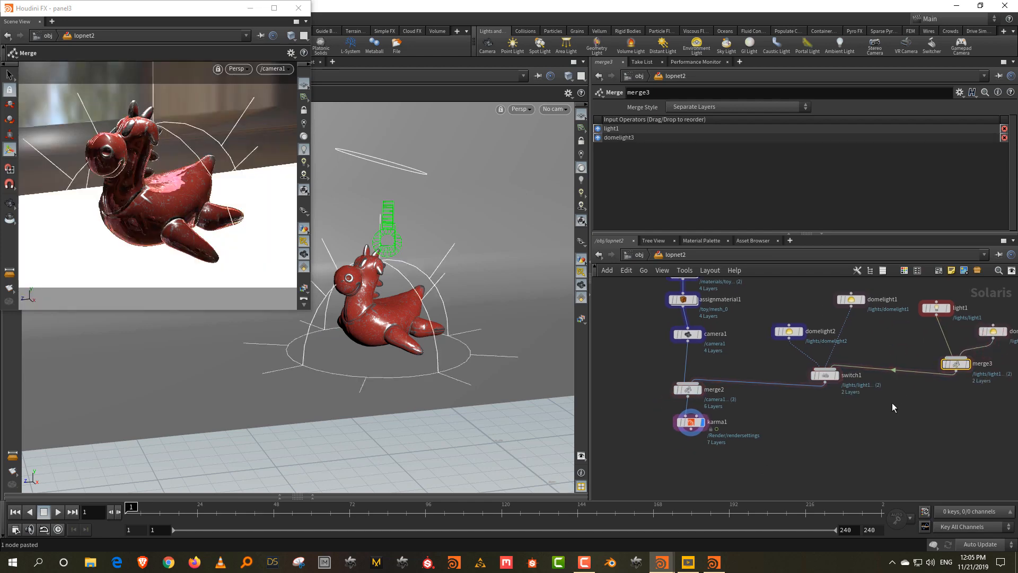
left_click(234, 70)
left_click(244, 117)
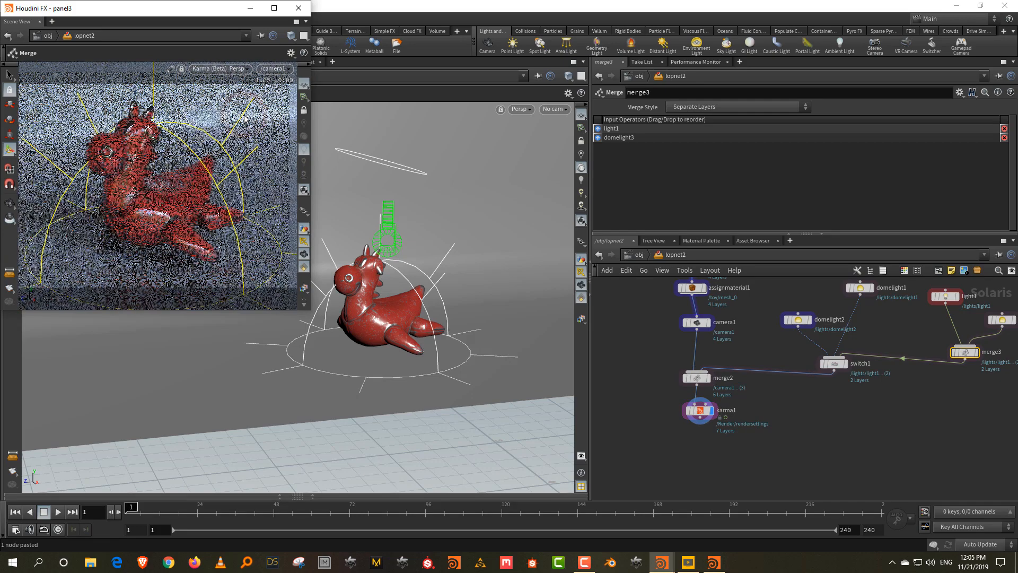
Set light1's exposure to 8.34, its intensity to 6.59 and its color saturation to 0.872 for a red tint
left_click(946, 296)
left_click(886, 352)
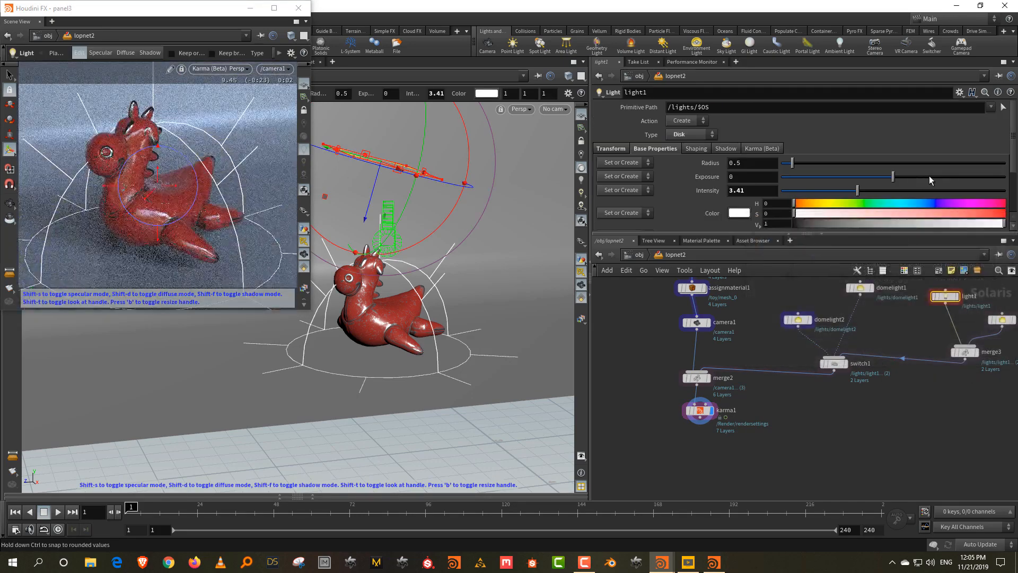
left_click(934, 177)
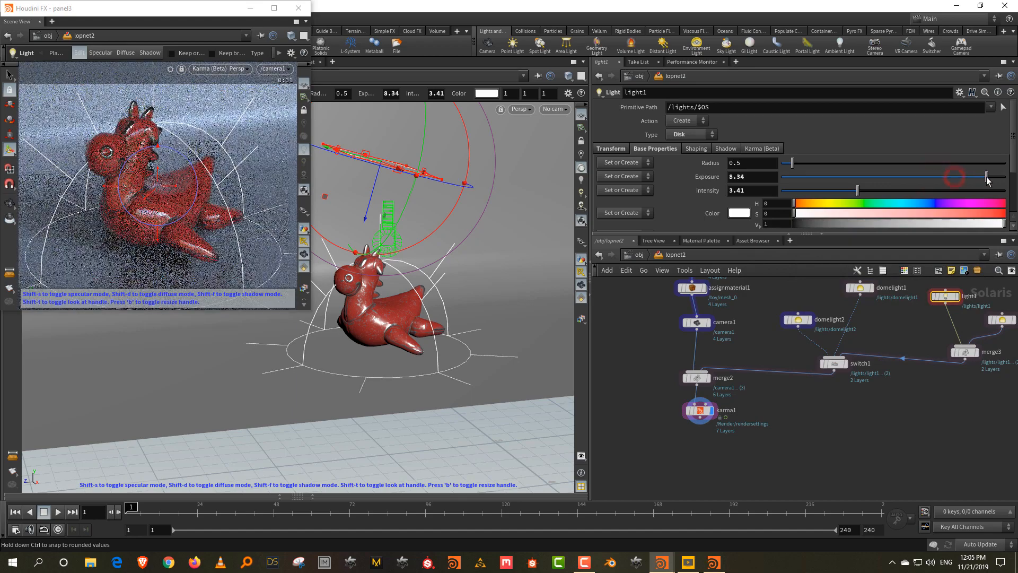
left_click(986, 177)
left_click(929, 190)
left_click(978, 213)
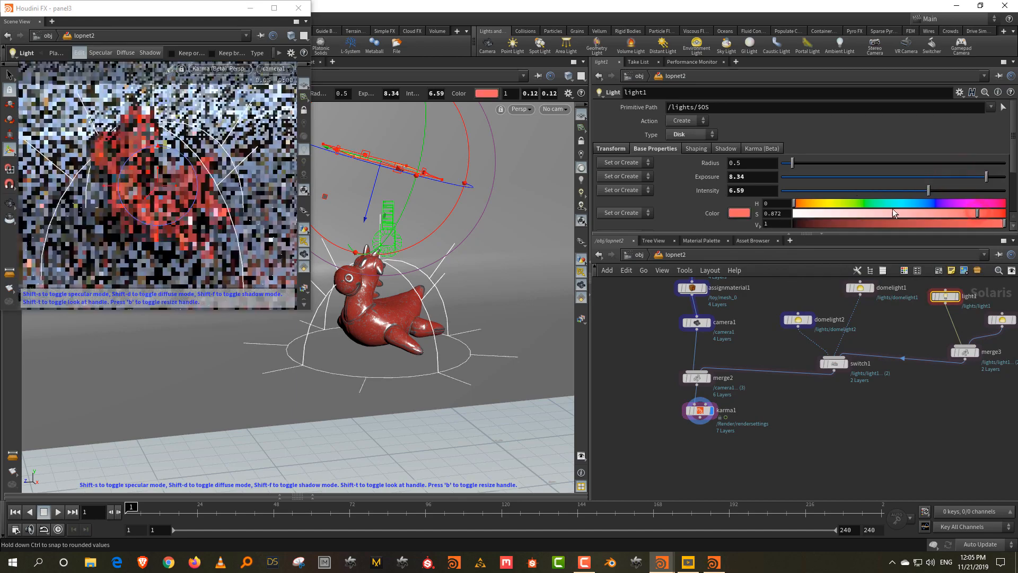
Tint light1 yellow with a color hue of 71.6 and raise its exposure to 10
left_click(836, 203)
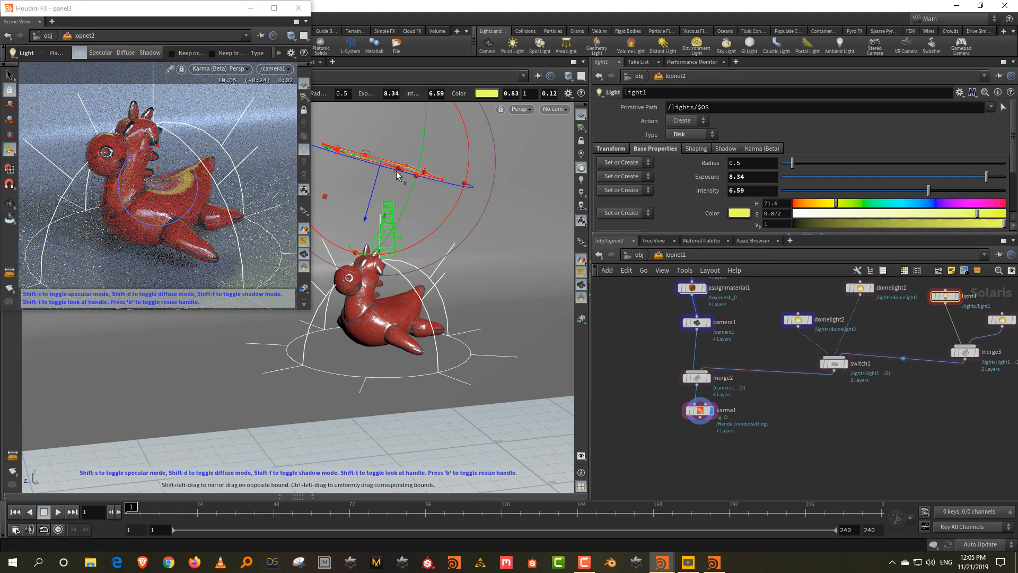
left_click_drag(424, 184, 534, 165, "alt")
left_click_drag(986, 176, 1007, 177)
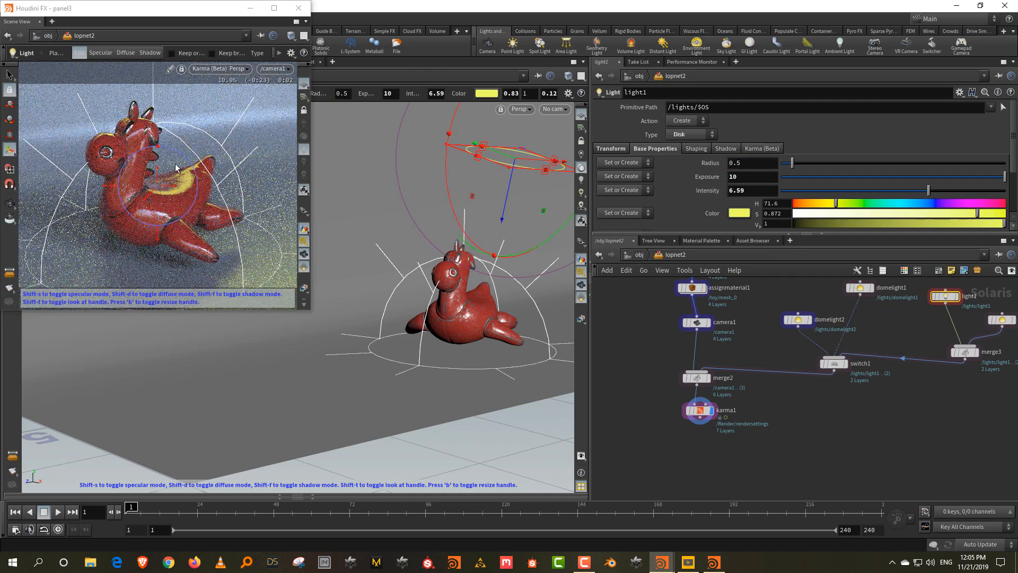
Compare the dome light setups by setting switch1's Select Input to 1, to 0, and back to 1
left_click(829, 366)
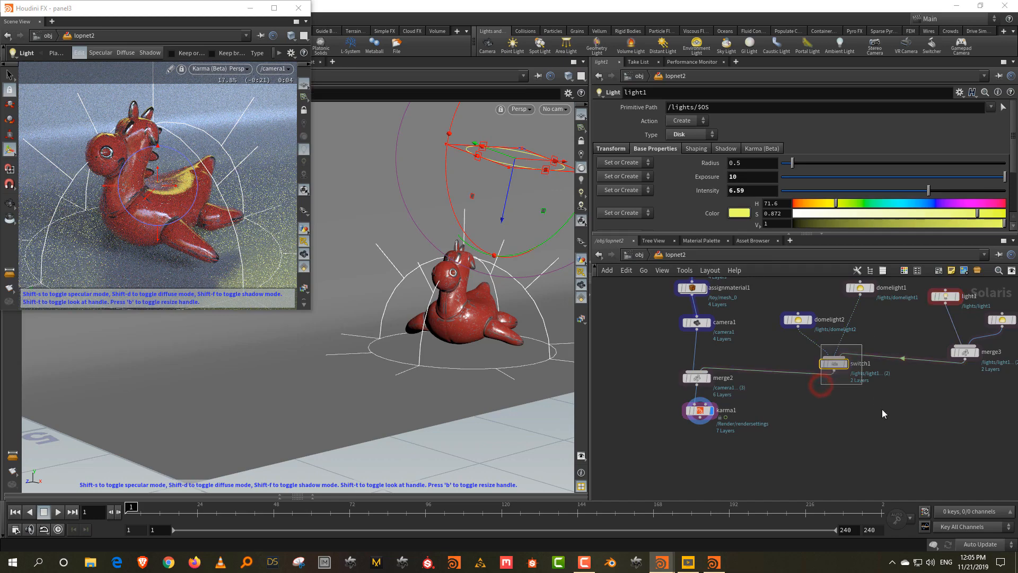
left_click(880, 439)
left_click_drag(762, 118, 756, 121)
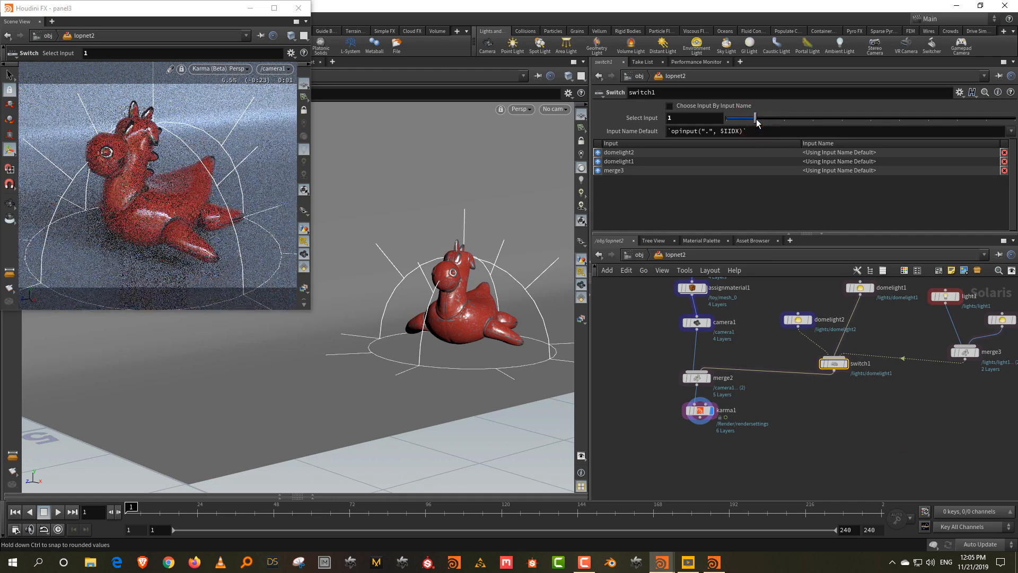
left_click(728, 122)
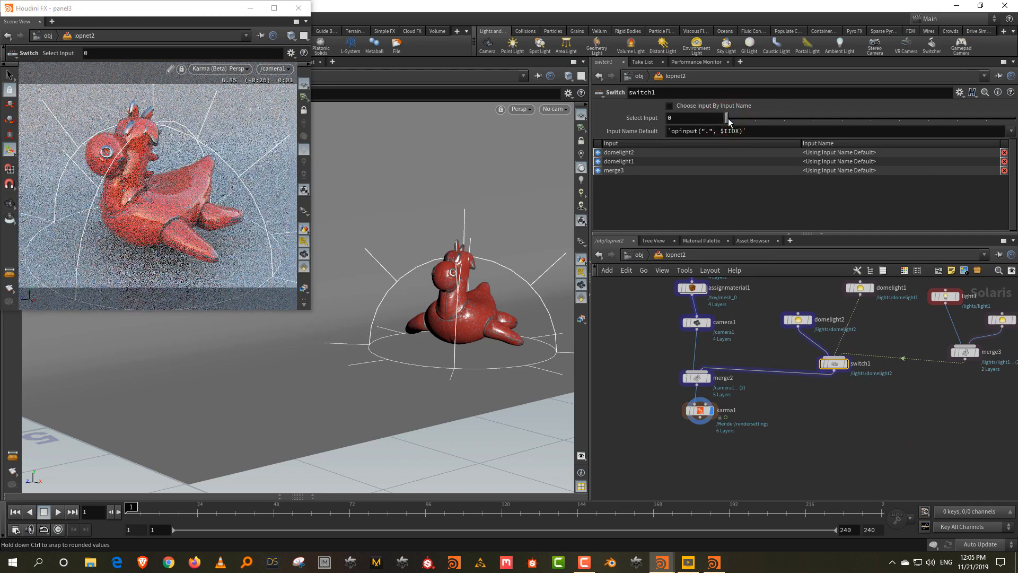
scroll(868, 436, "down", 3)
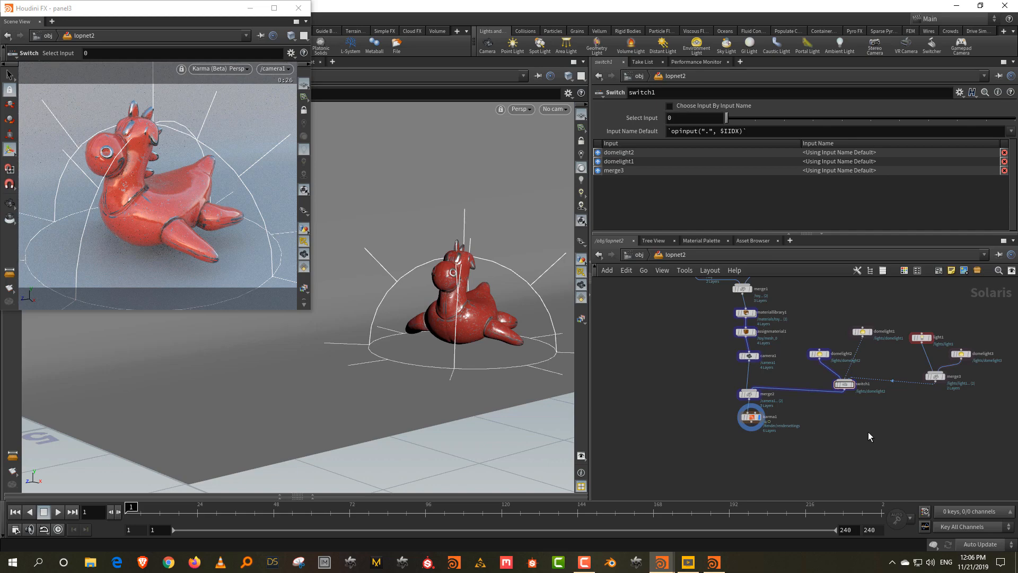
left_click(757, 118)
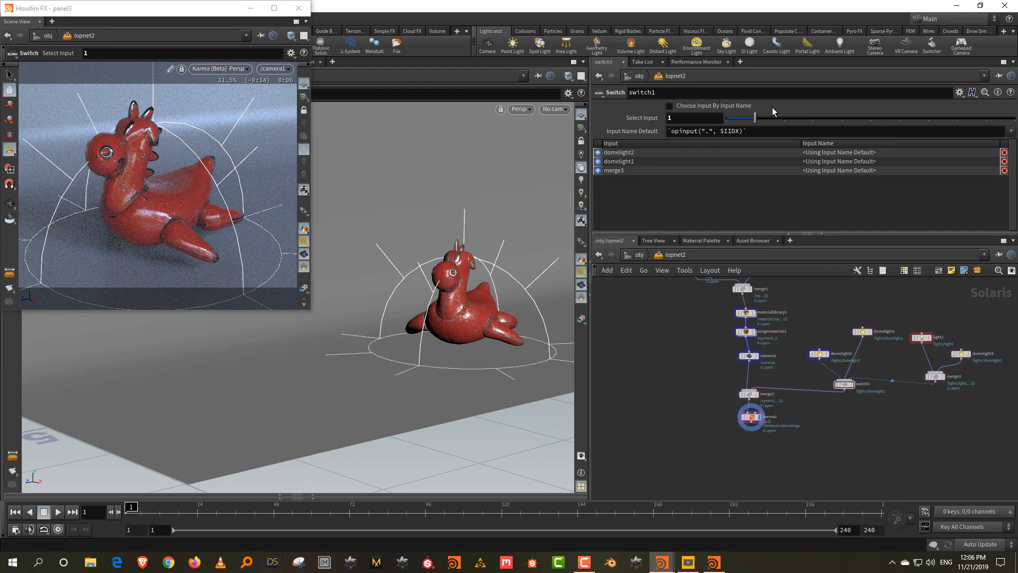
key("h")
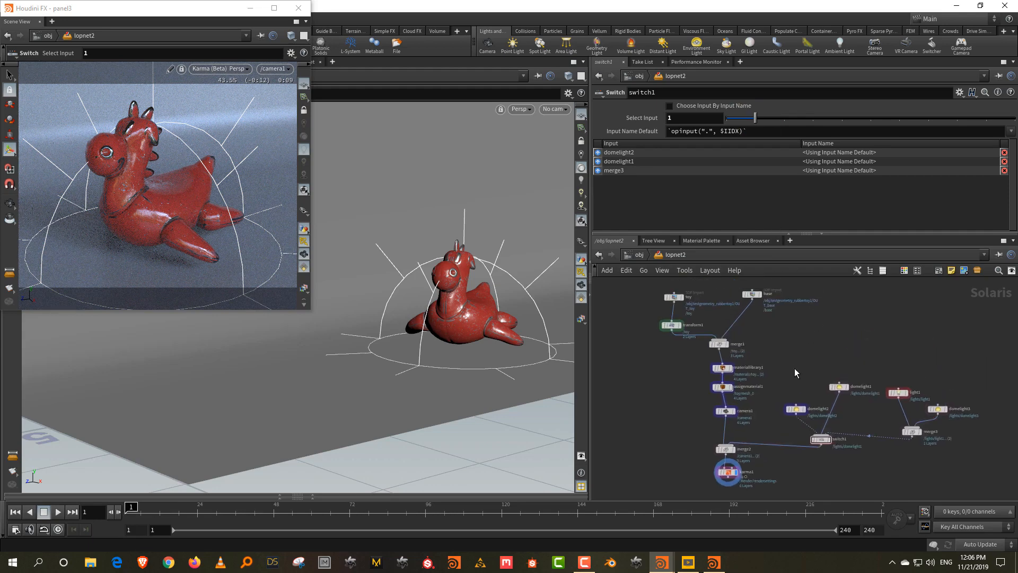